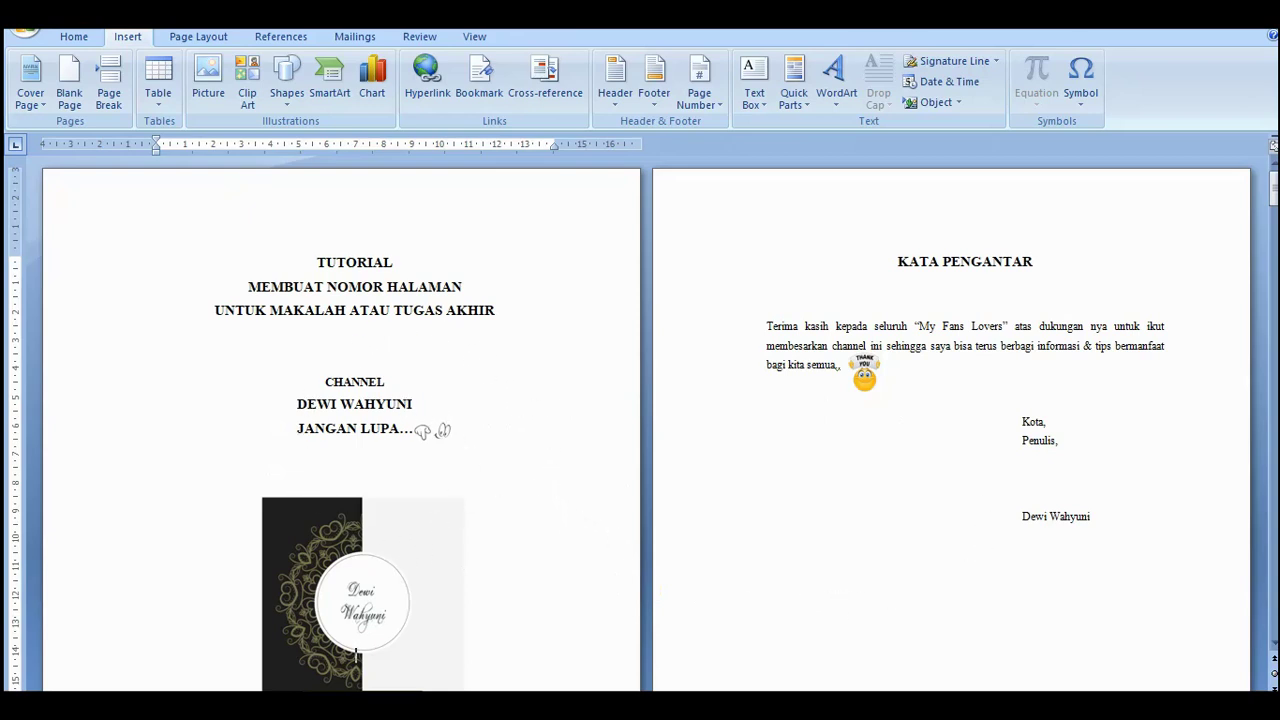
- Look through the whole paper from the cover page to BIOGRAFI PENULIS to review its structure, and return to the cover
scroll(960, 540, "down", 2)
scroll(640, 420, "down", 10)
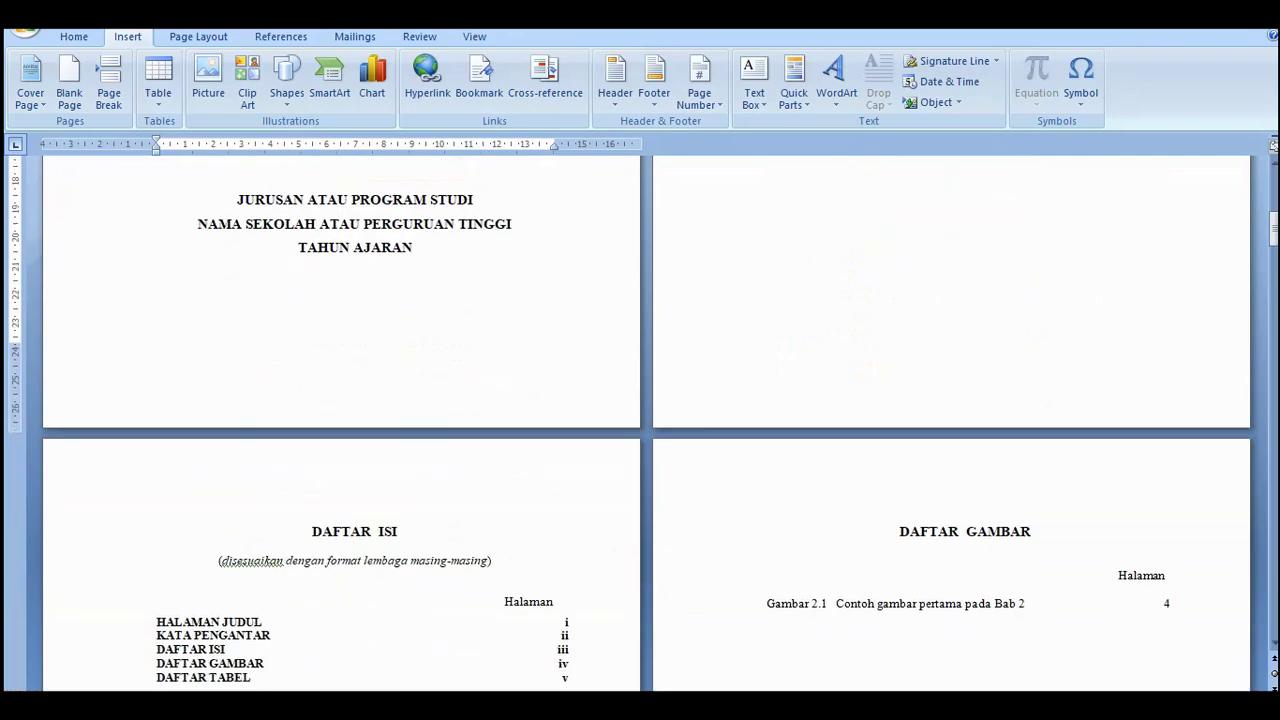
scroll(640, 420, "down", 4)
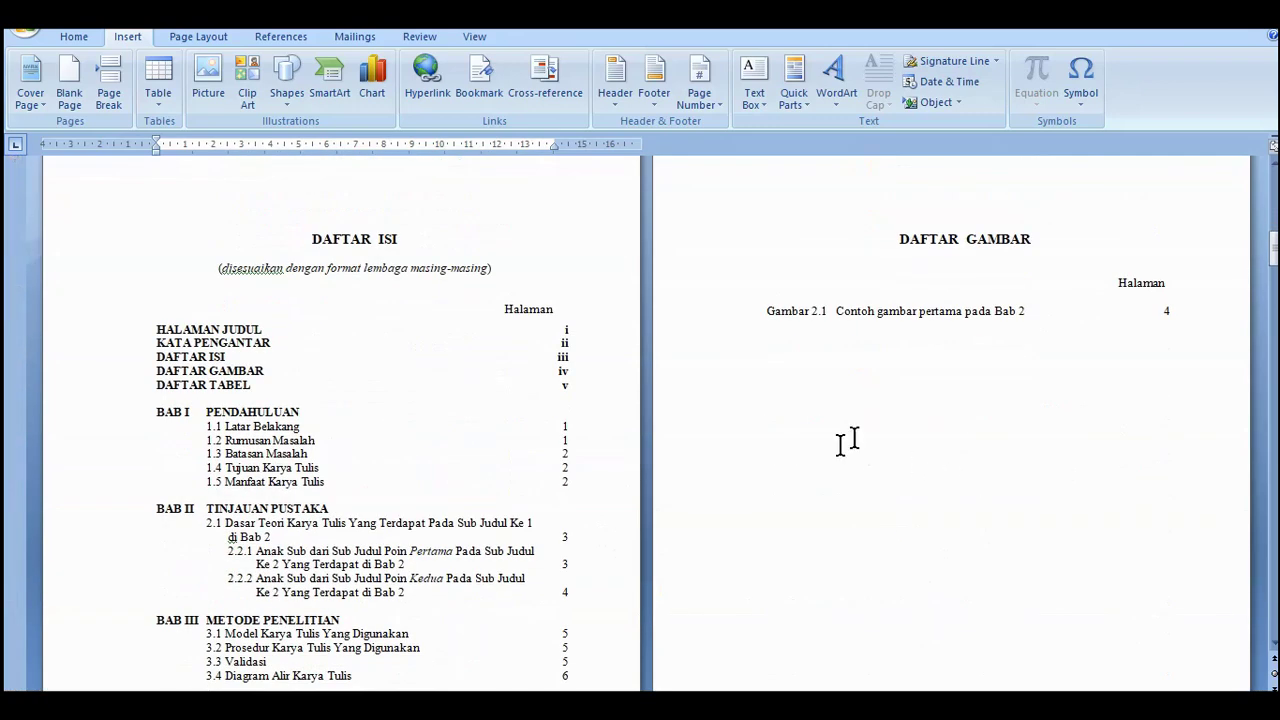
scroll(640, 420, "down", 10)
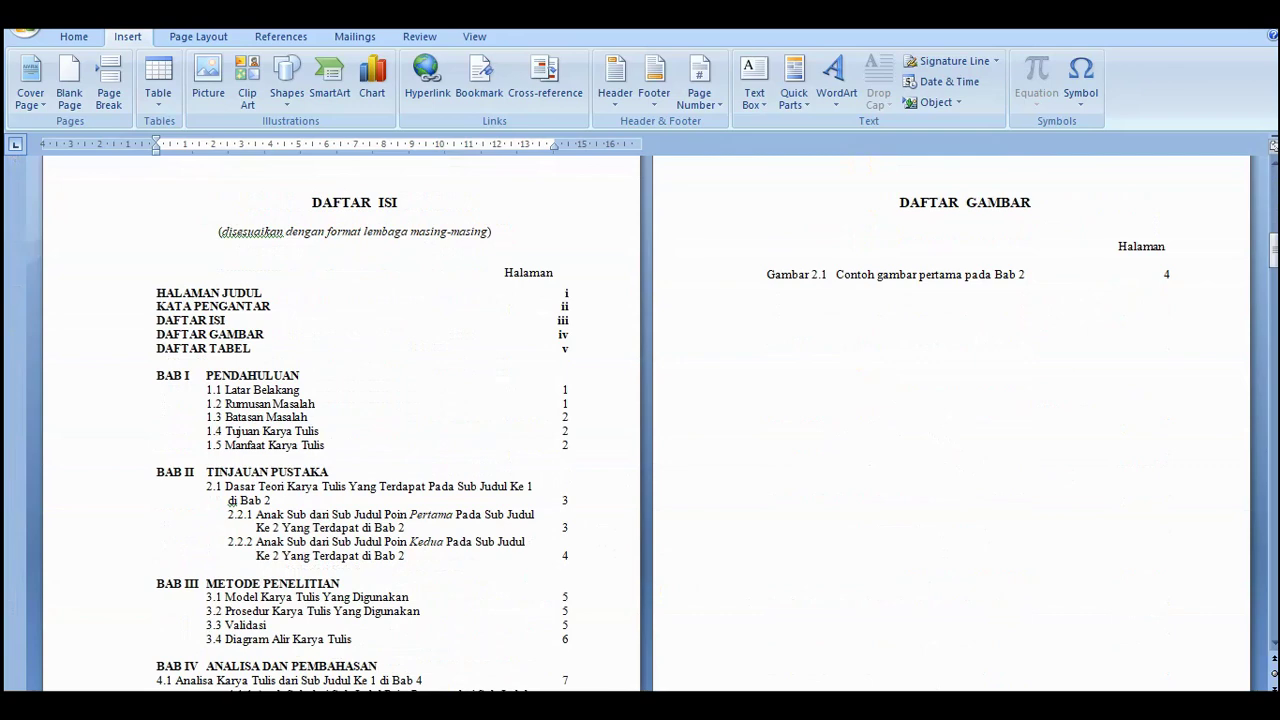
scroll(974, 426, "down", 8)
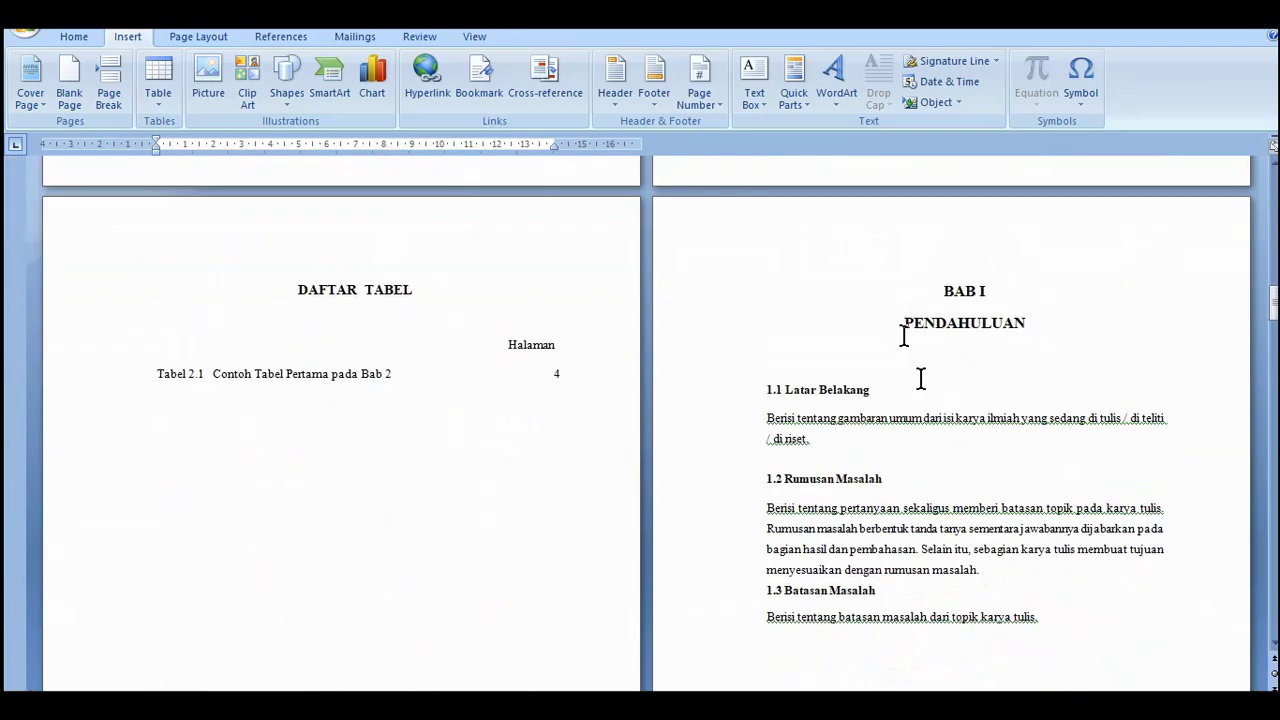
scroll(920, 377, "down", 13)
scroll(971, 323, "down", 6)
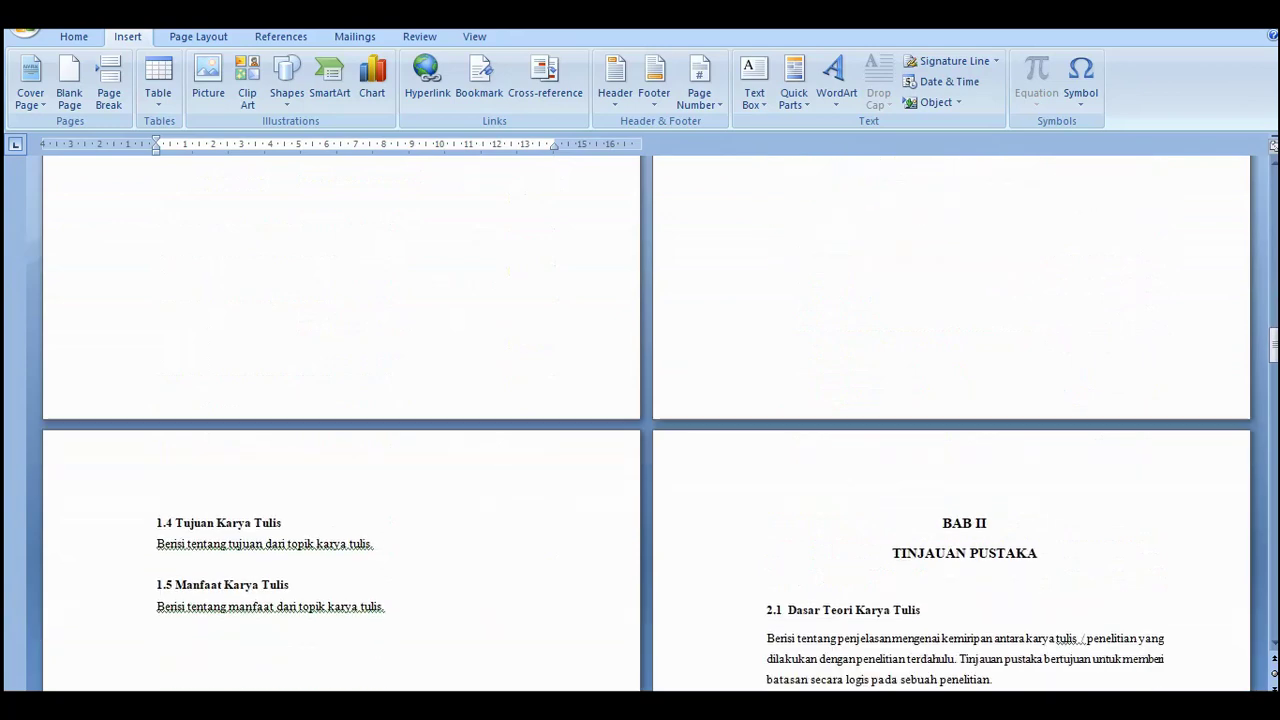
scroll(640, 420, "down", 18)
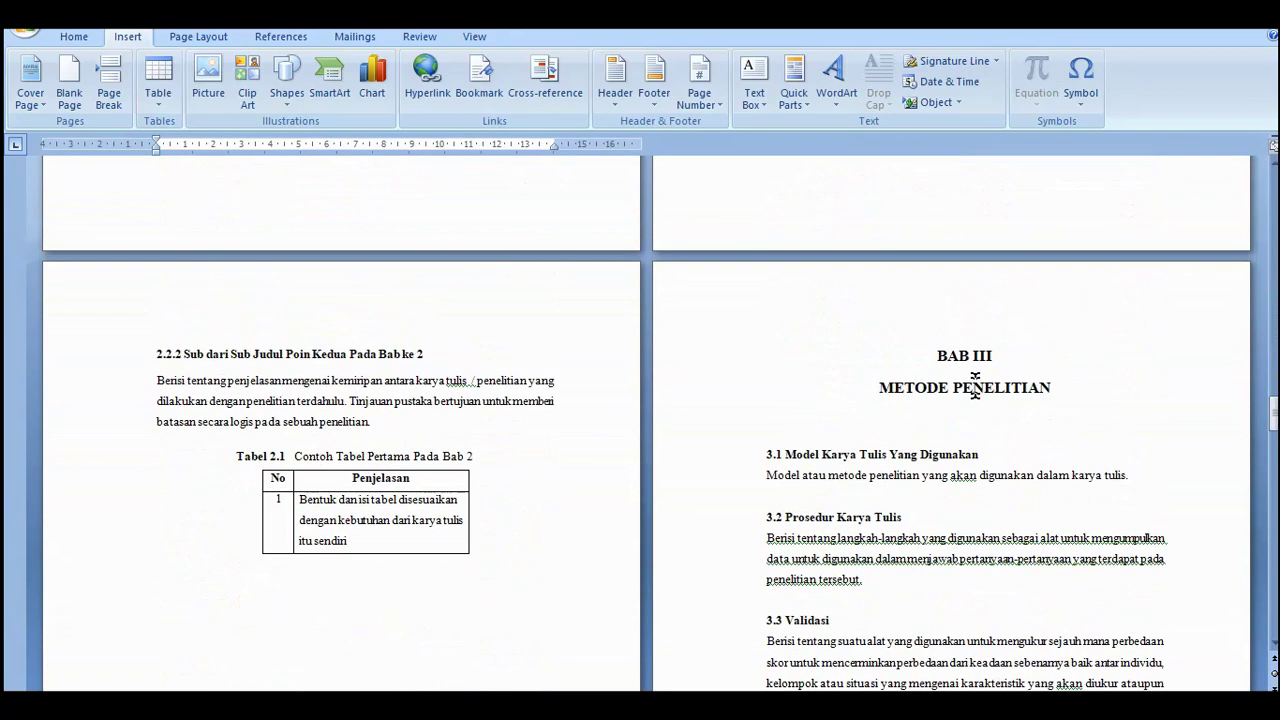
scroll(900, 380, "down", 8)
scroll(650, 420, "down", 10)
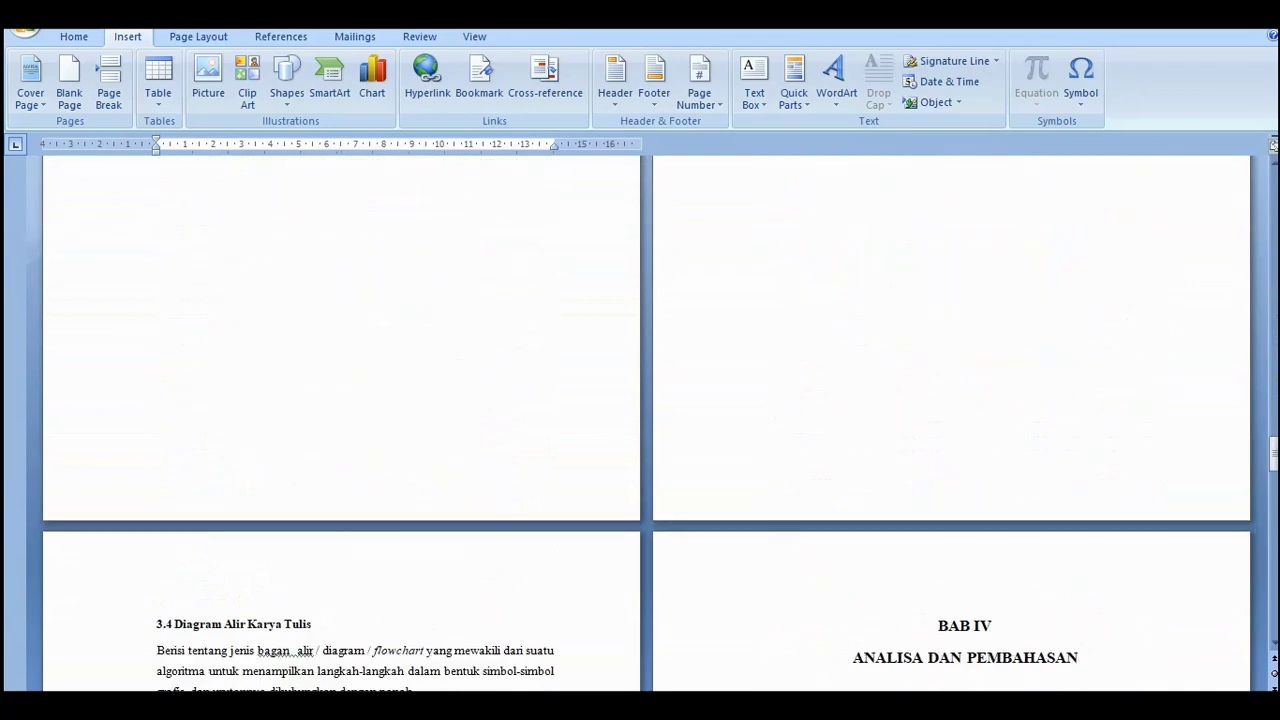
scroll(933, 442, "down", 15)
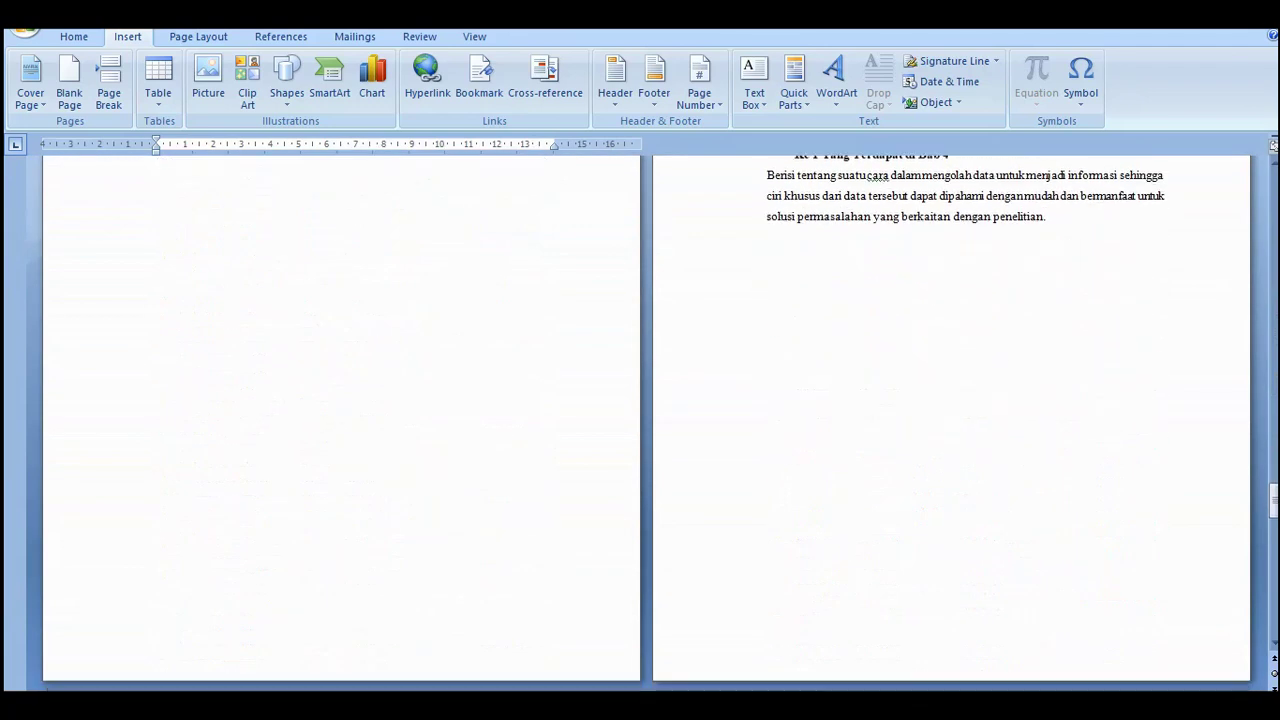
scroll(933, 441, "down", 15)
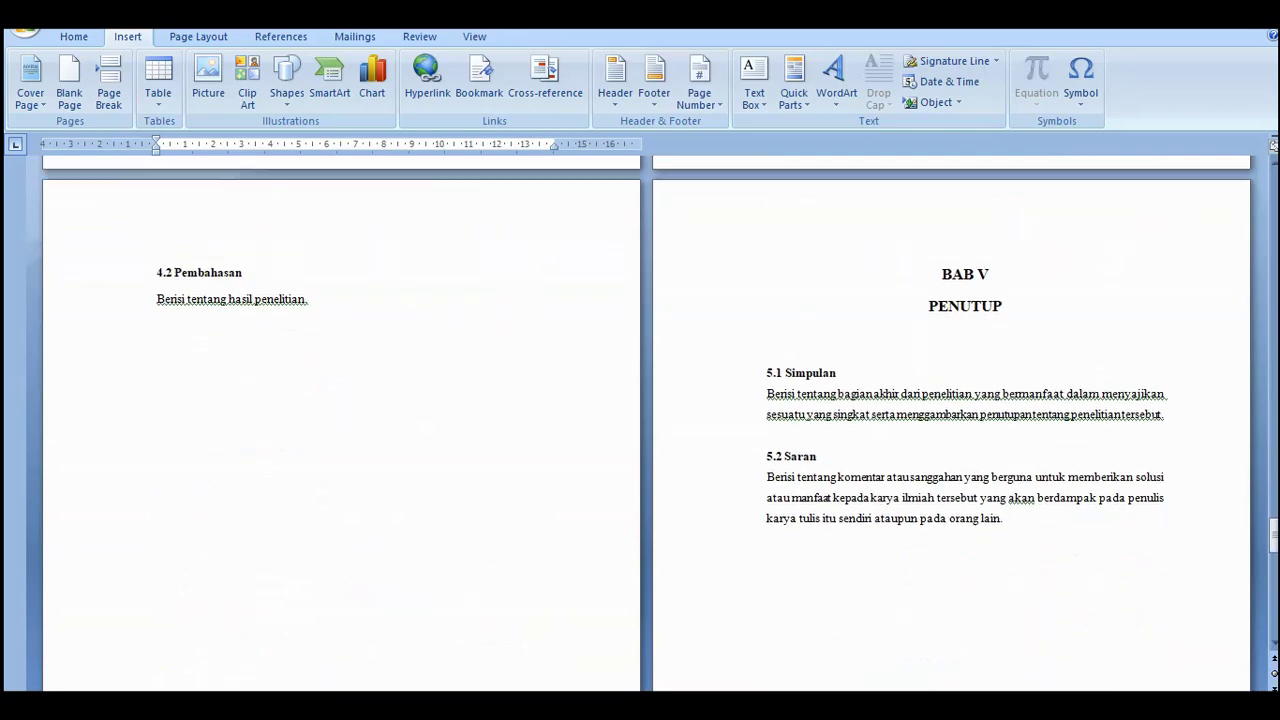
scroll(600, 450, "down", 3)
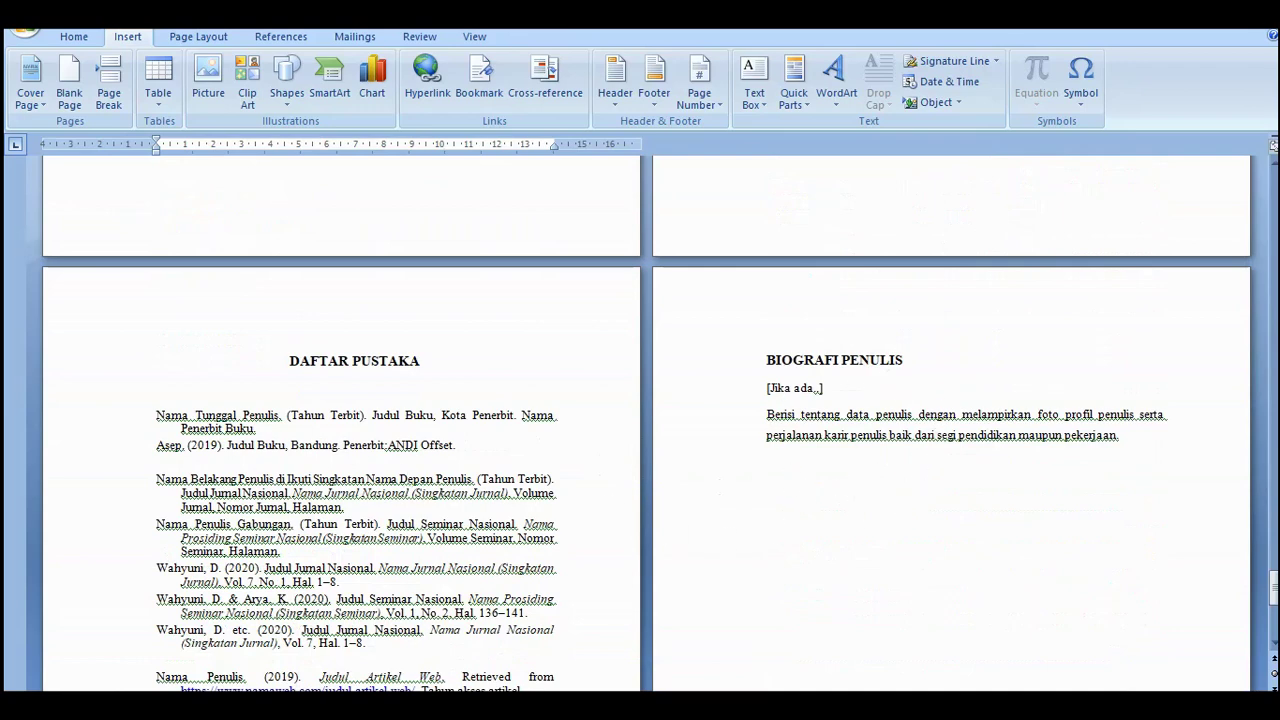
scroll(950, 450, "up", 15)
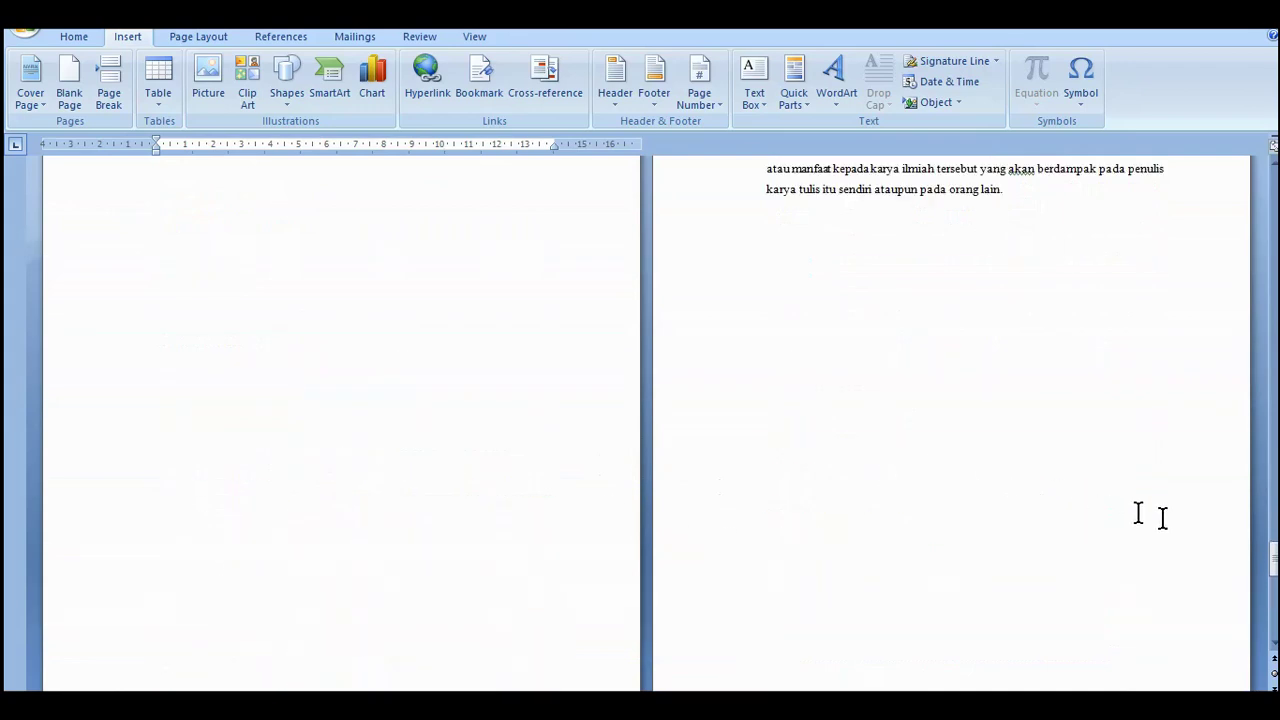
left_click_drag(1274, 565, 1273, 180)
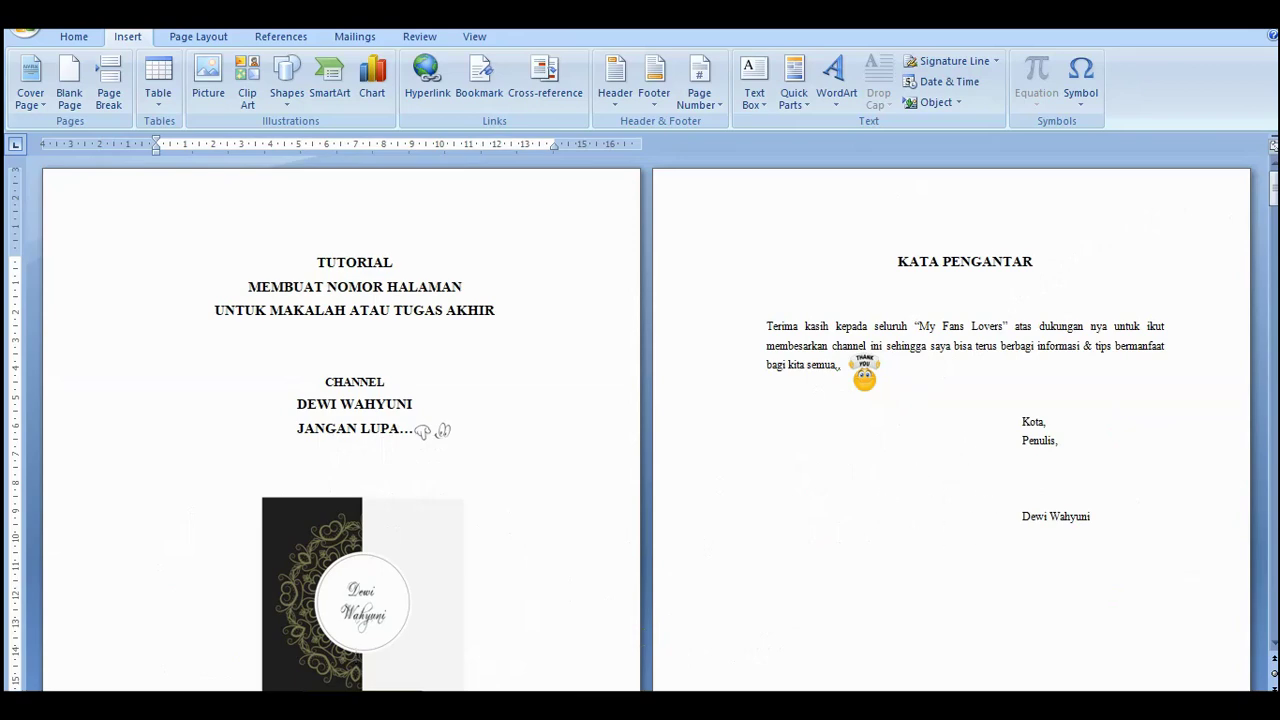
- Examine the front-matter pages, the page numbers listed in DAFTAR ISI, and the pages from BAB I to the start of BAB II
scroll(350, 420, "down", 8)
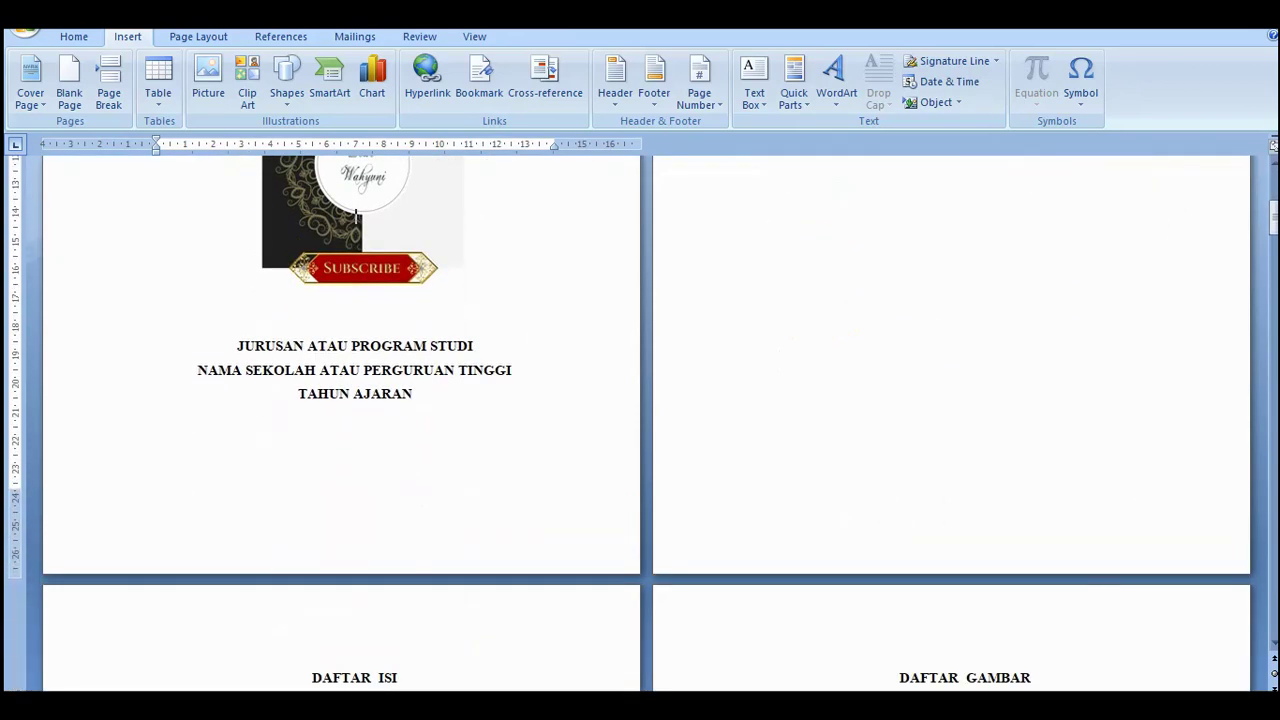
scroll(356, 215, "down", 7)
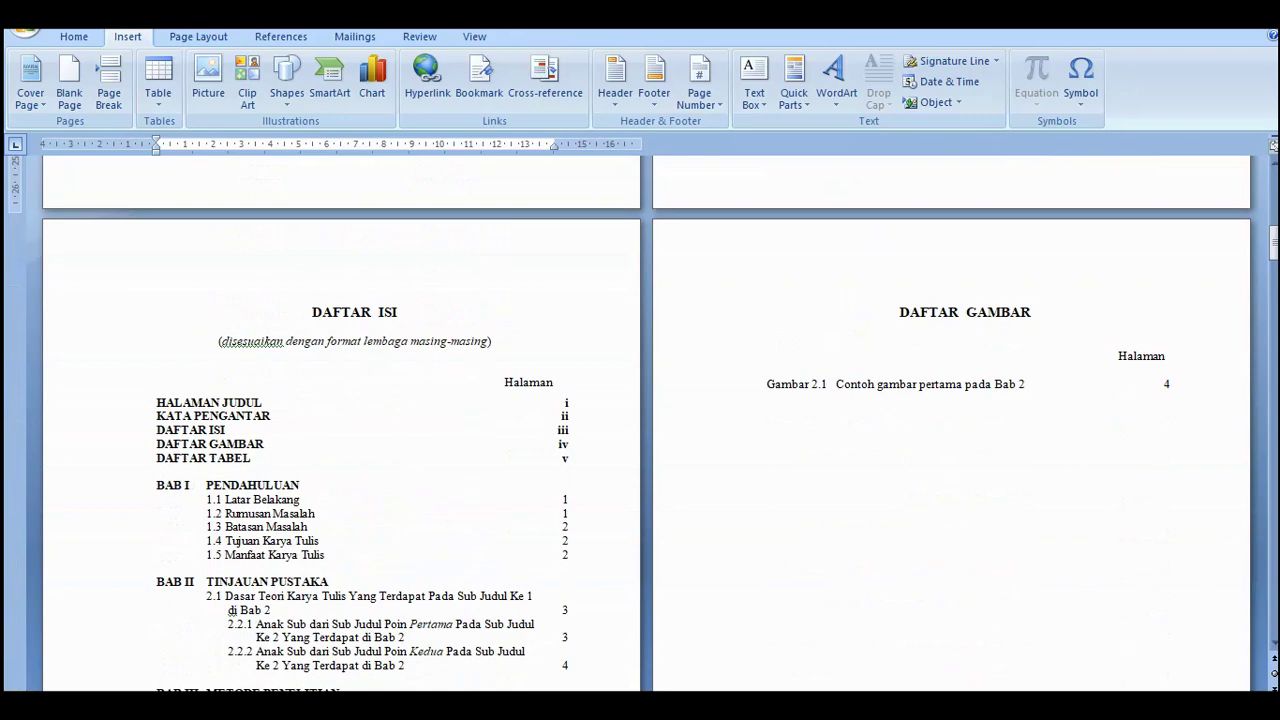
scroll(640, 420, "down", 12)
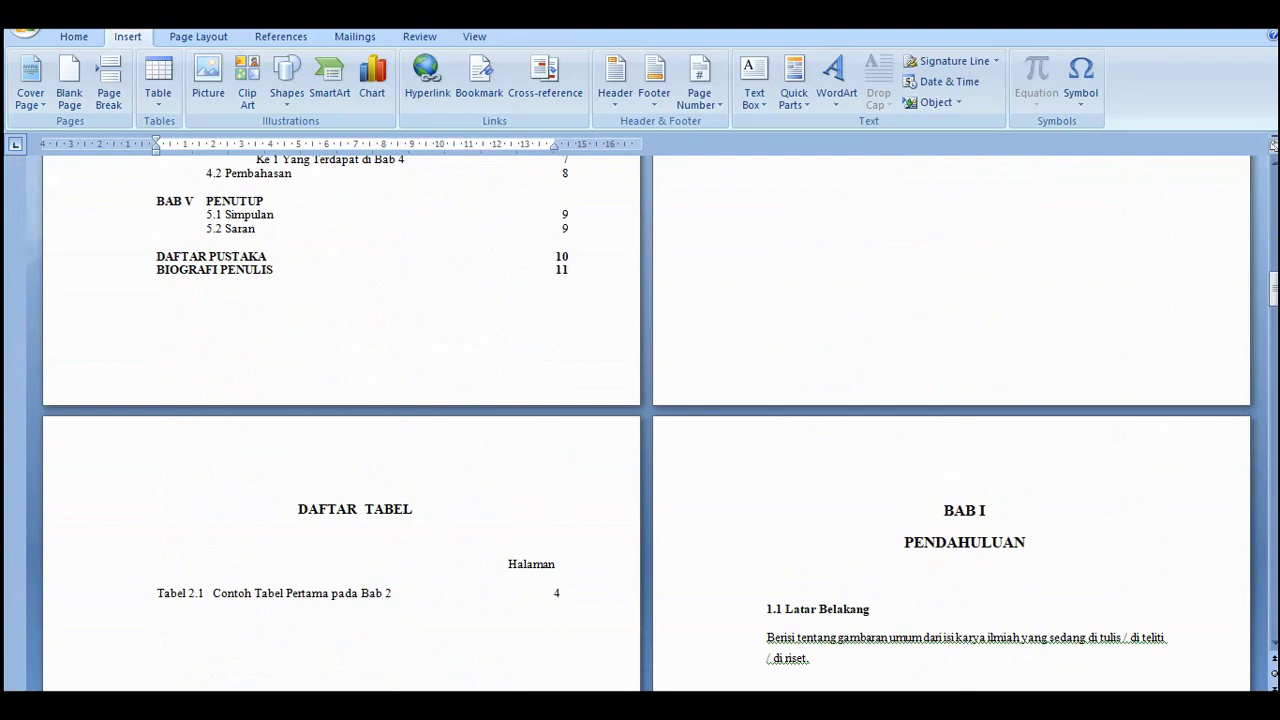
scroll(640, 420, "down", 4)
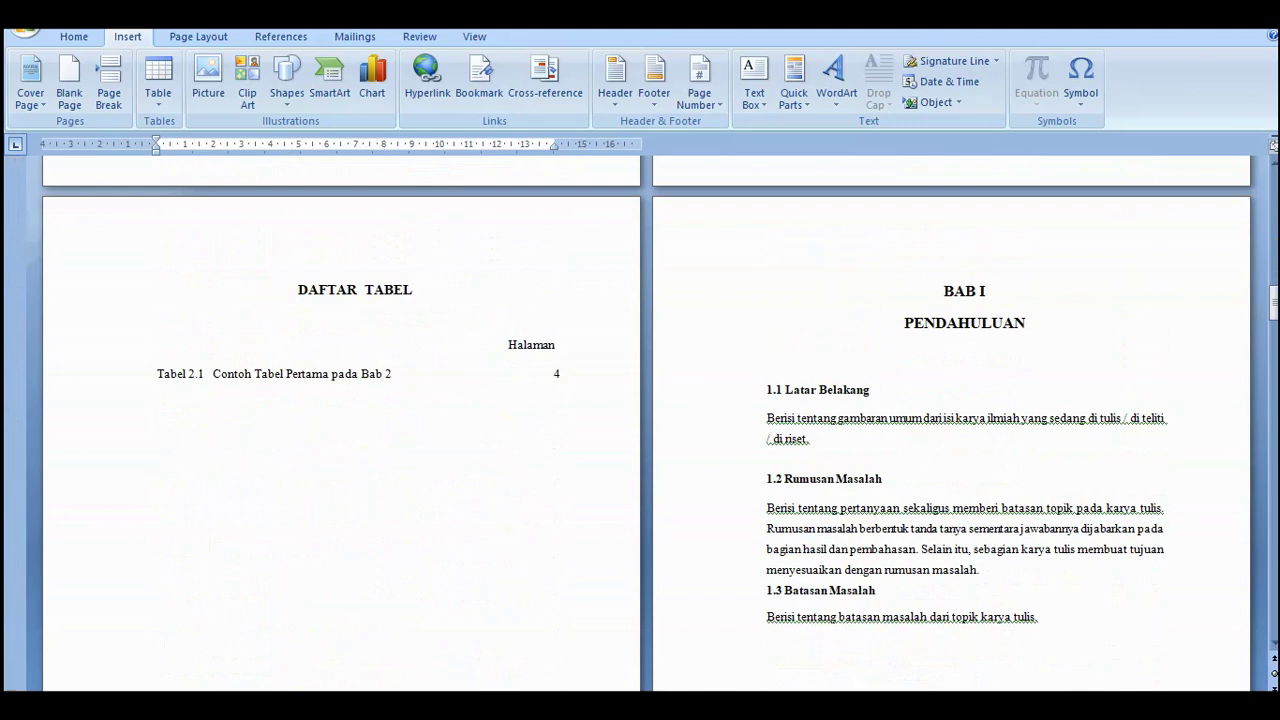
scroll(640, 420, "down", 3)
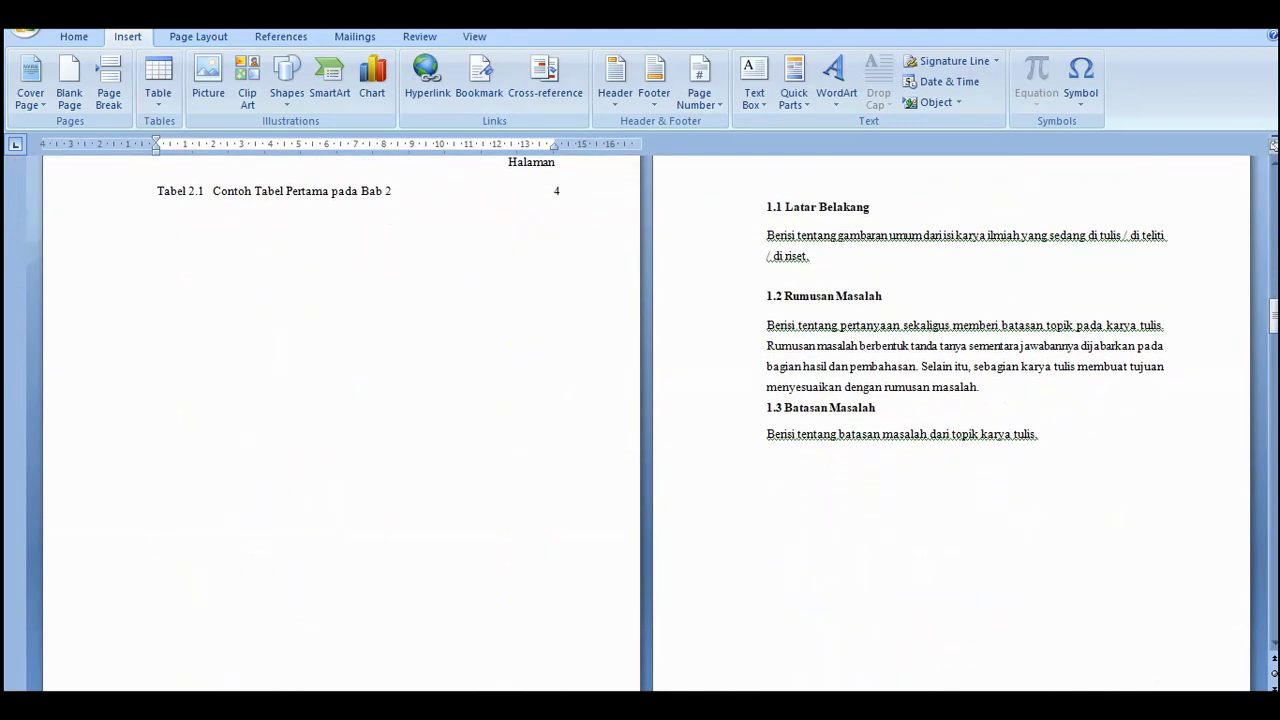
scroll(909, 500, "up", 4)
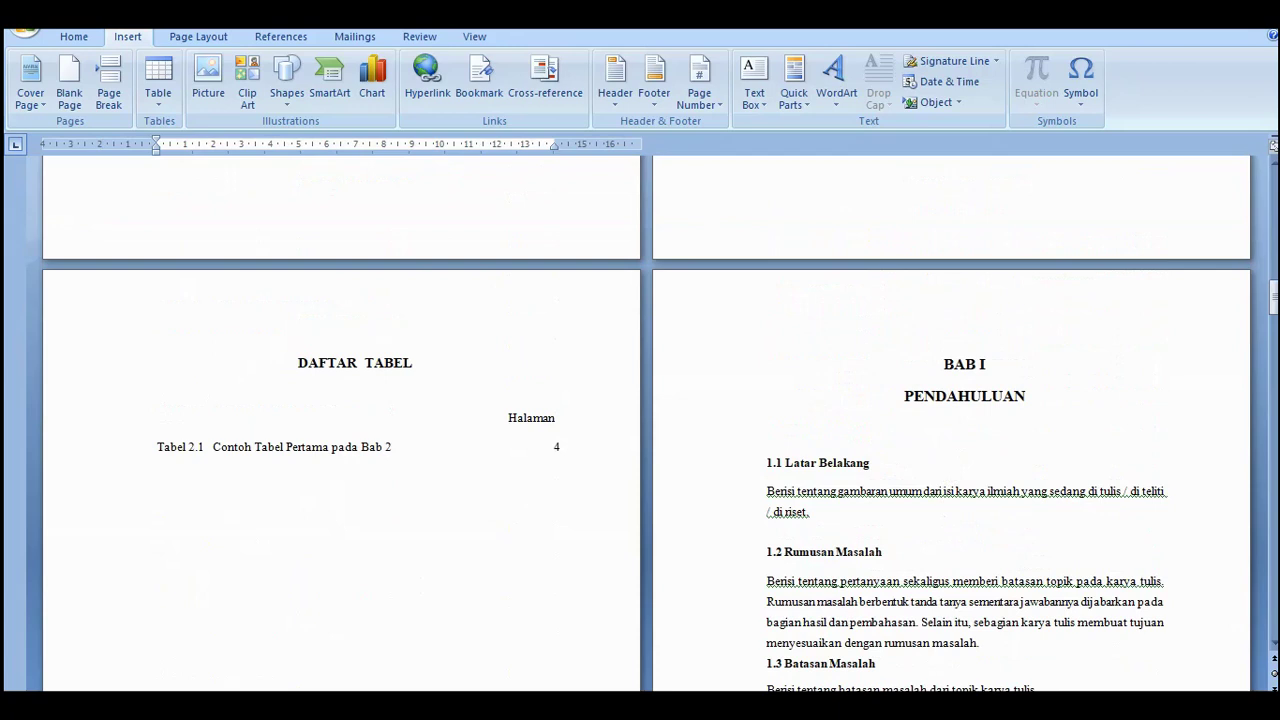
scroll(649, 457, "down", 1)
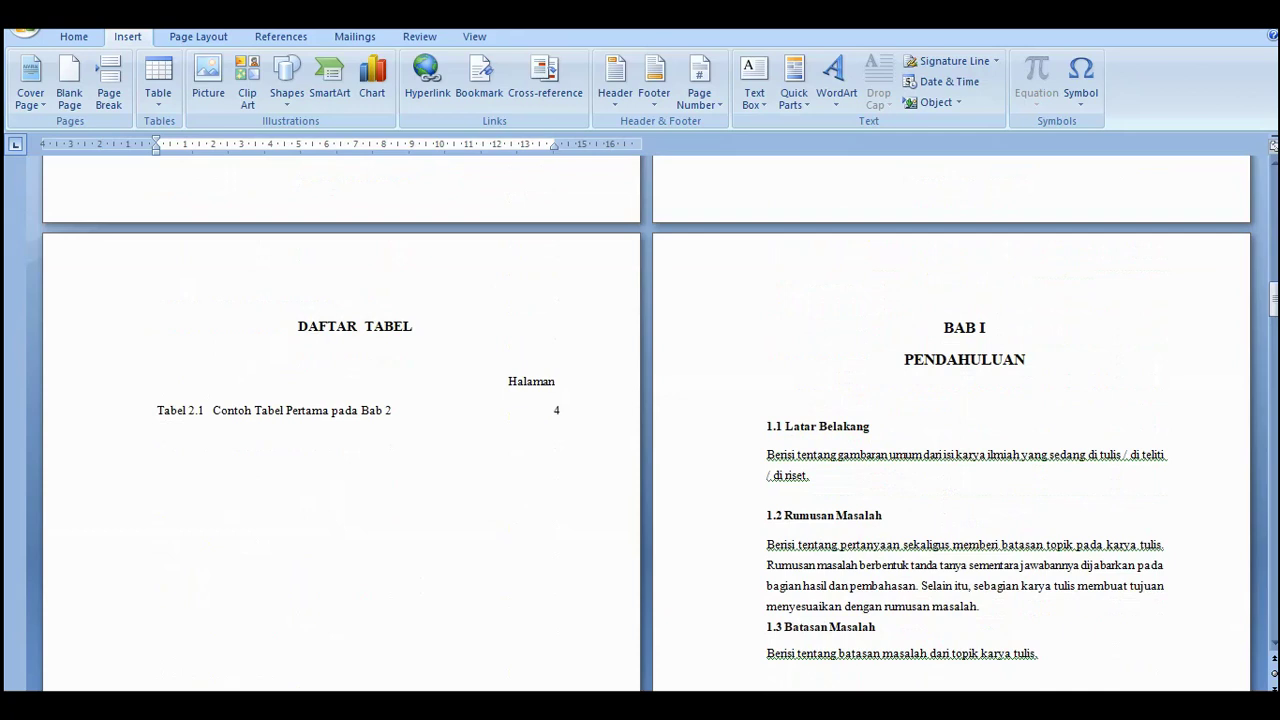
scroll(649, 420, "down", 11)
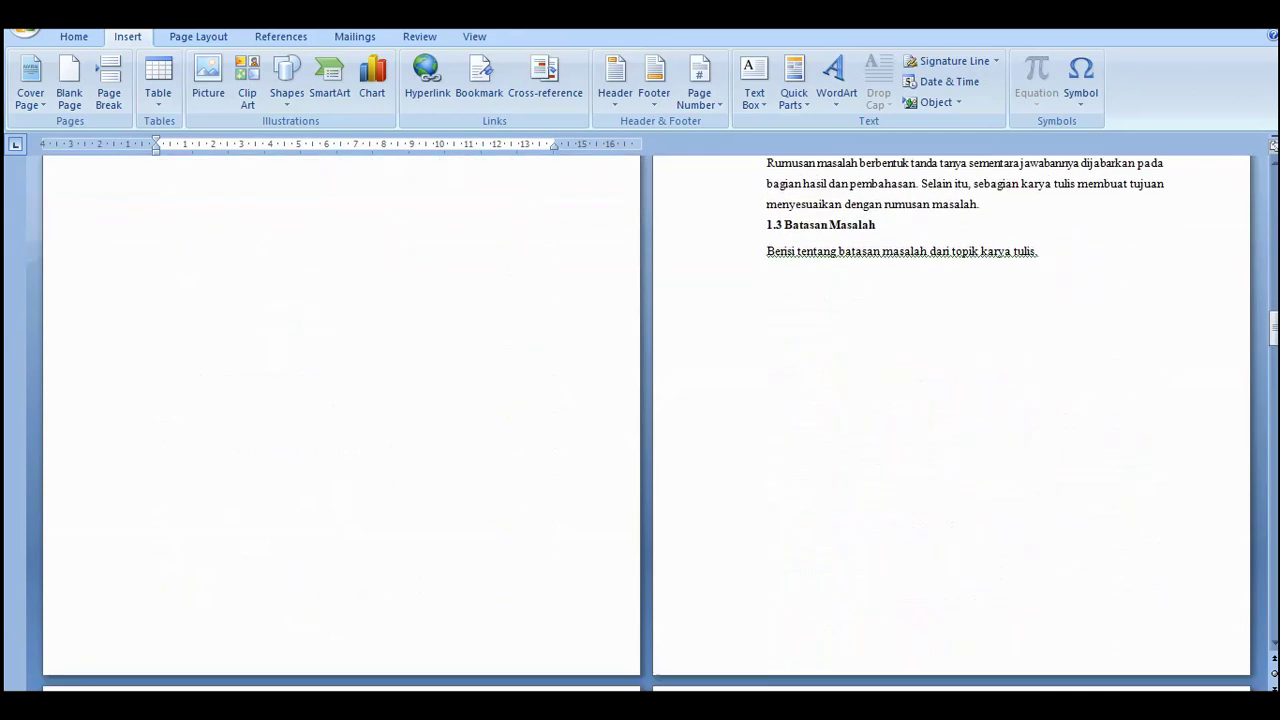
scroll(649, 420, "down", 7)
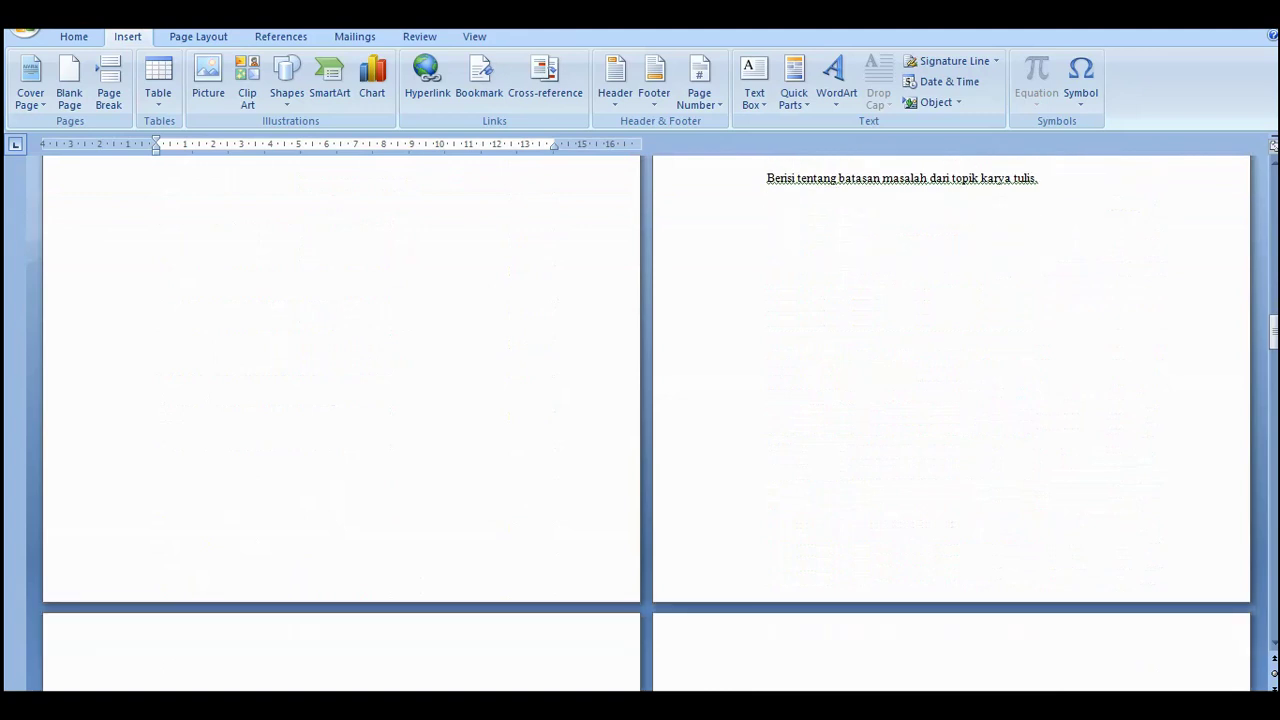
scroll(829, 463, "down", 2)
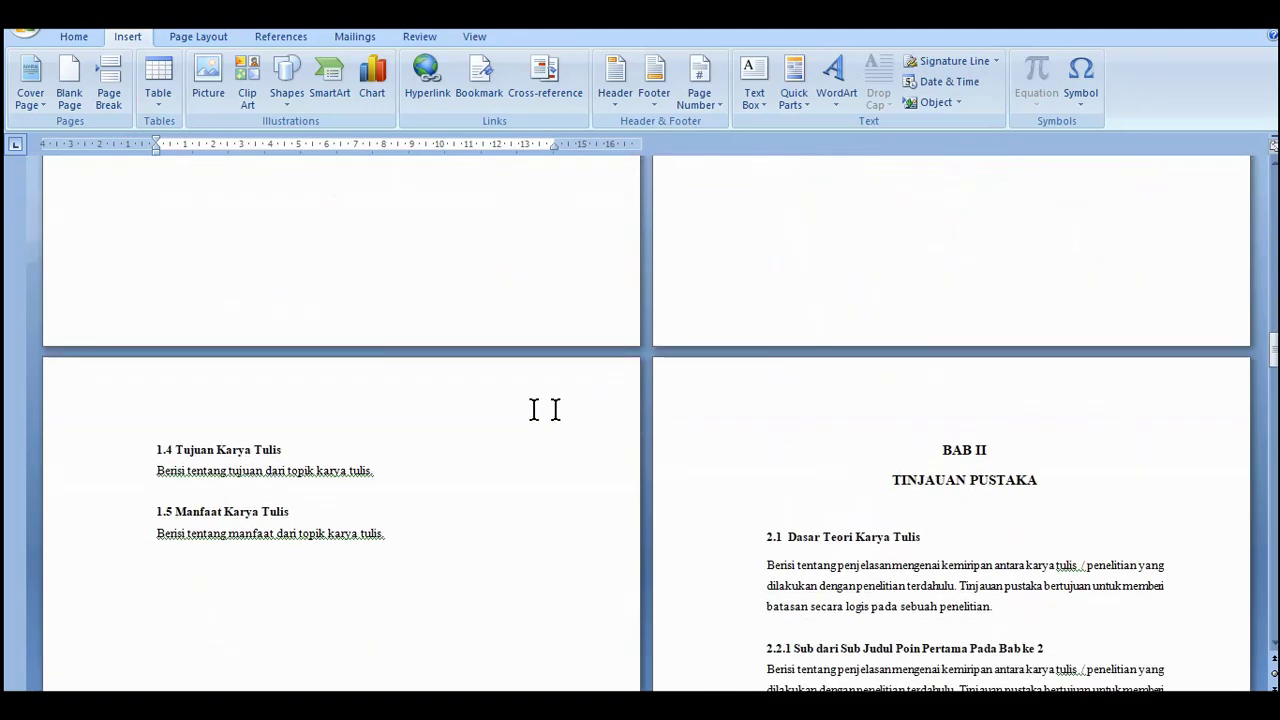
scroll(651, 461, "up", 2)
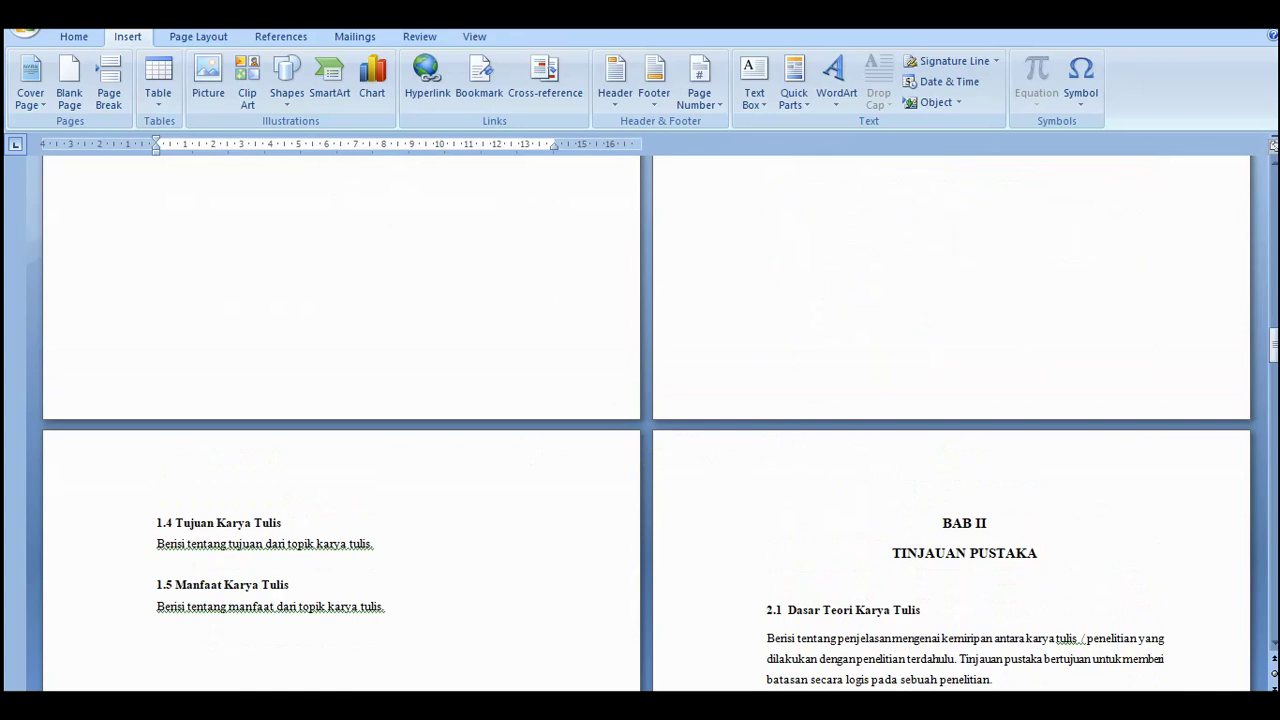
scroll(649, 420, "up", 10)
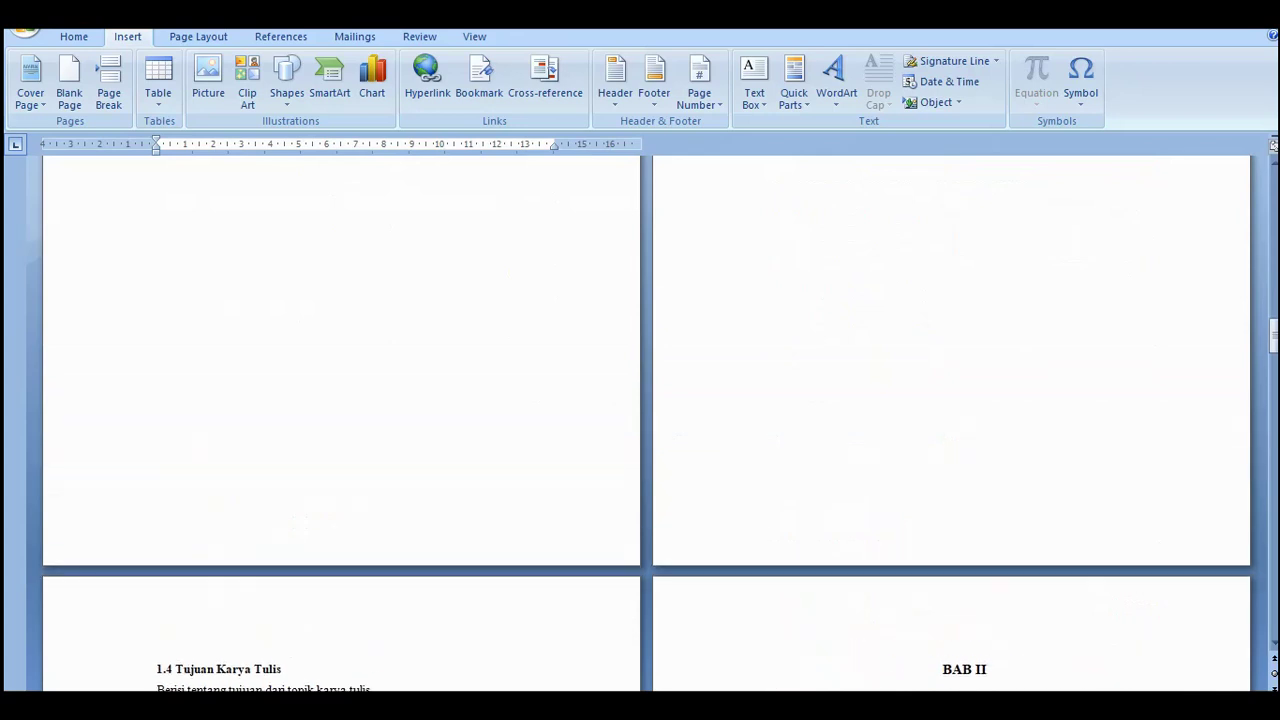
scroll(651, 420, "up", 4)
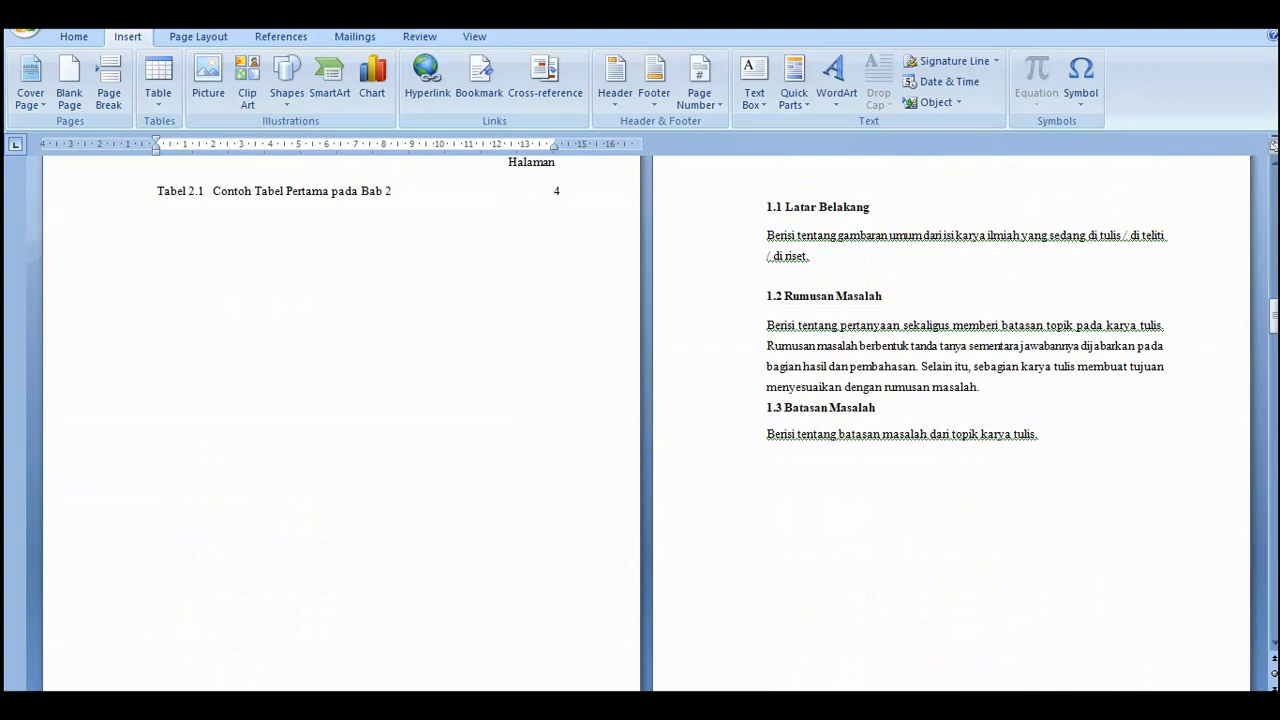
scroll(651, 420, "up", 5)
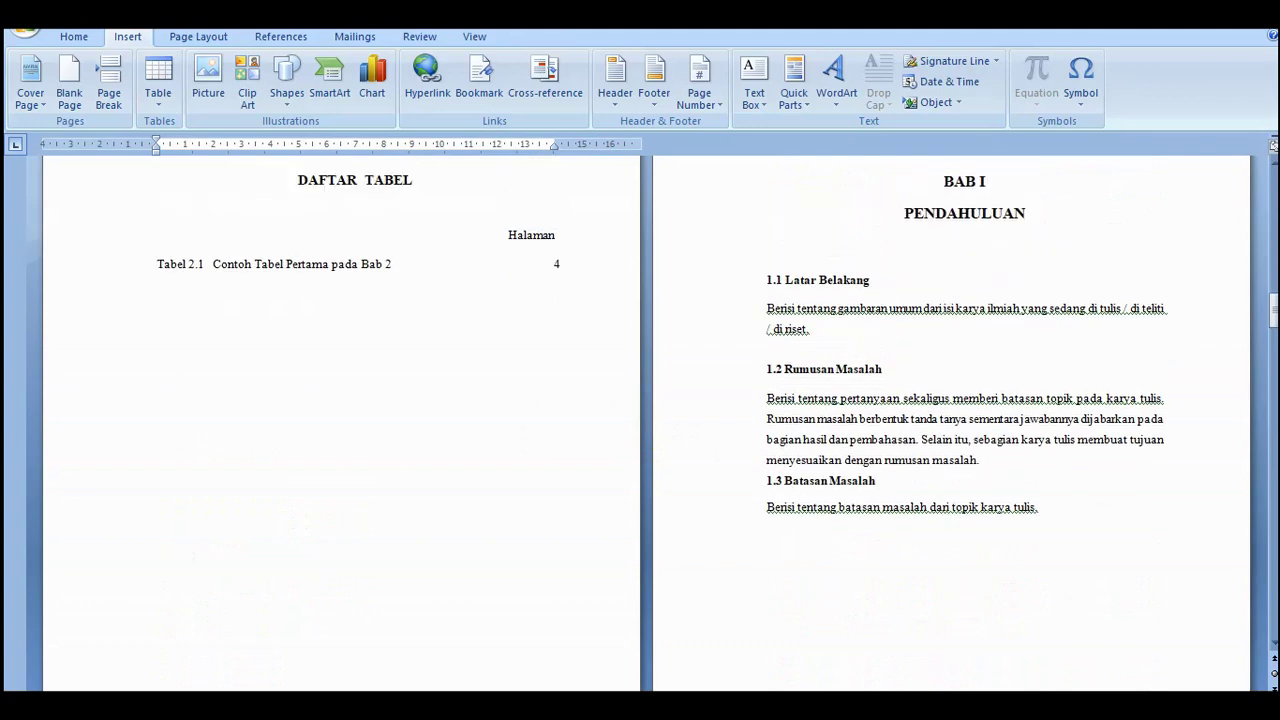
scroll(649, 420, "up", 11)
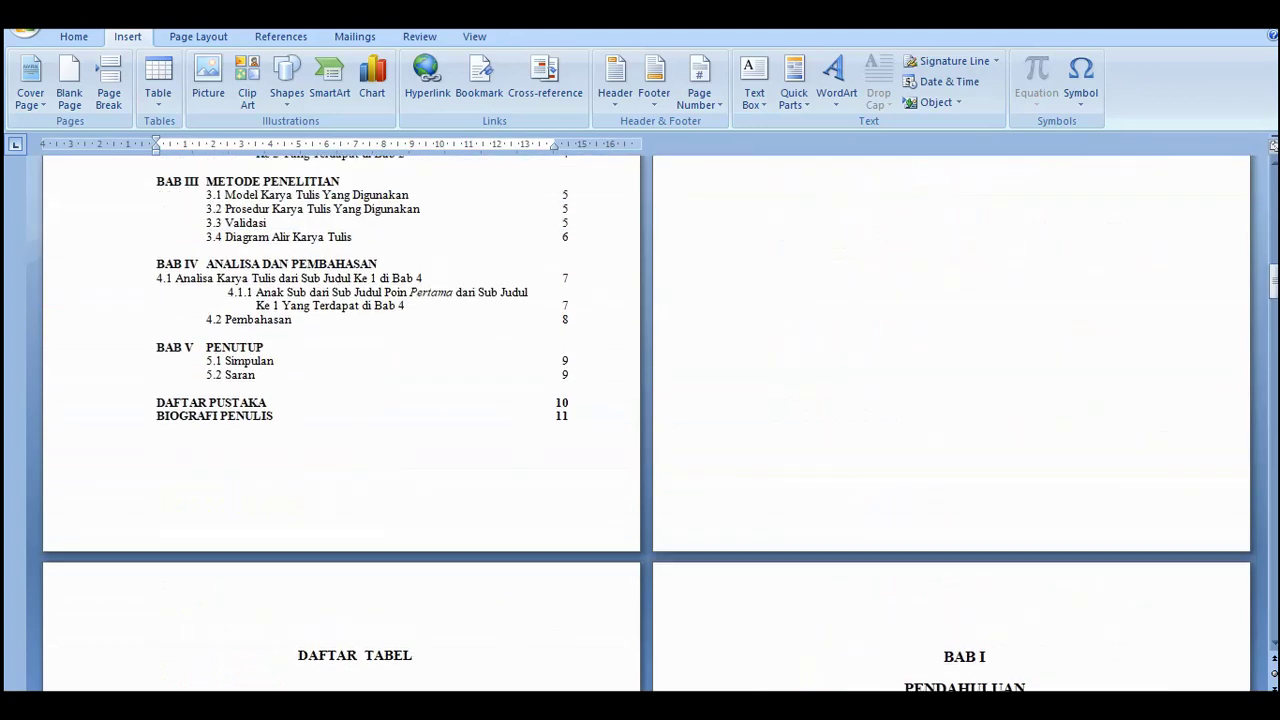
scroll(771, 434, "up", 20)
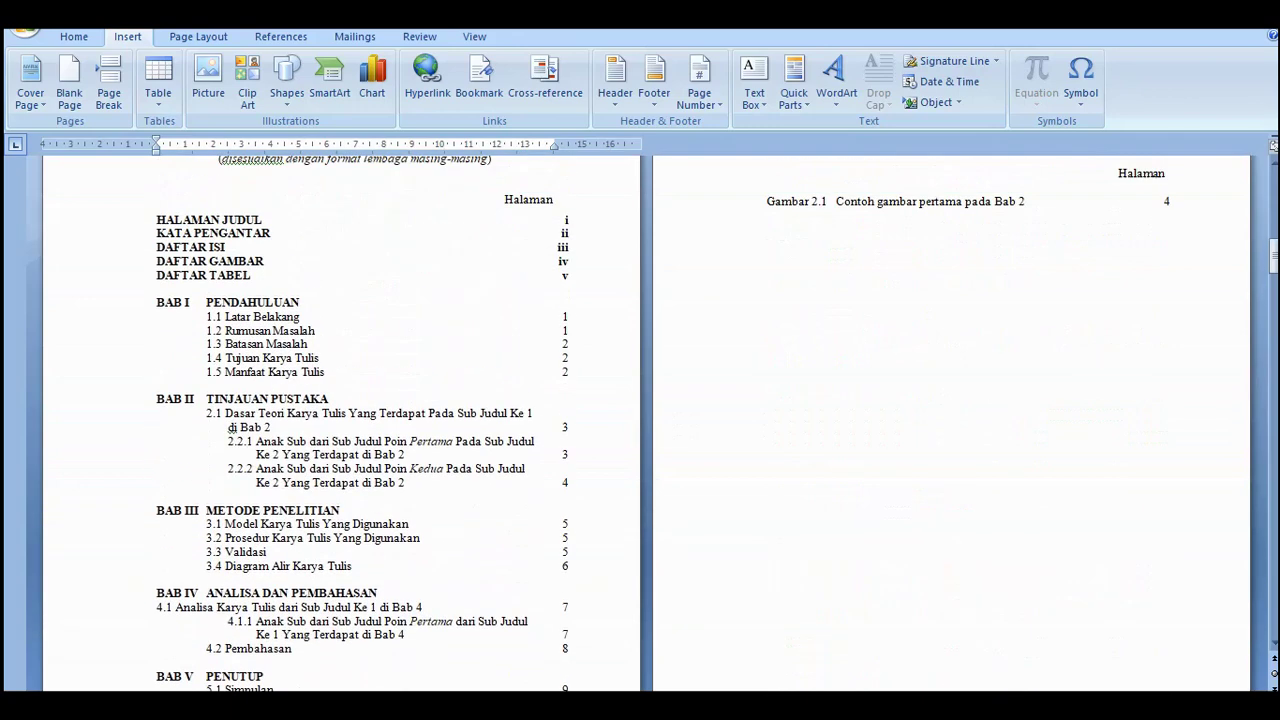
scroll(640, 420, "up", 10)
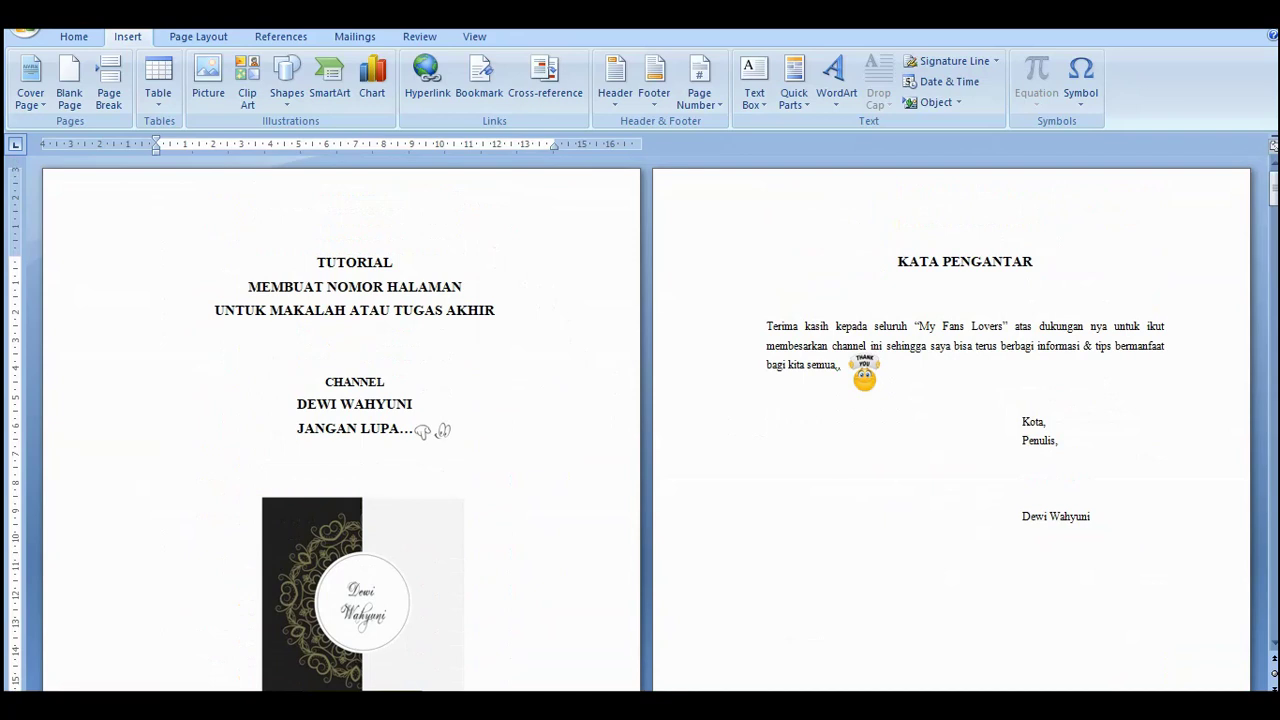
- Open the cover page's header, inspect the header and footer areas of the first pages, and return to the body text
double_click(419, 220)
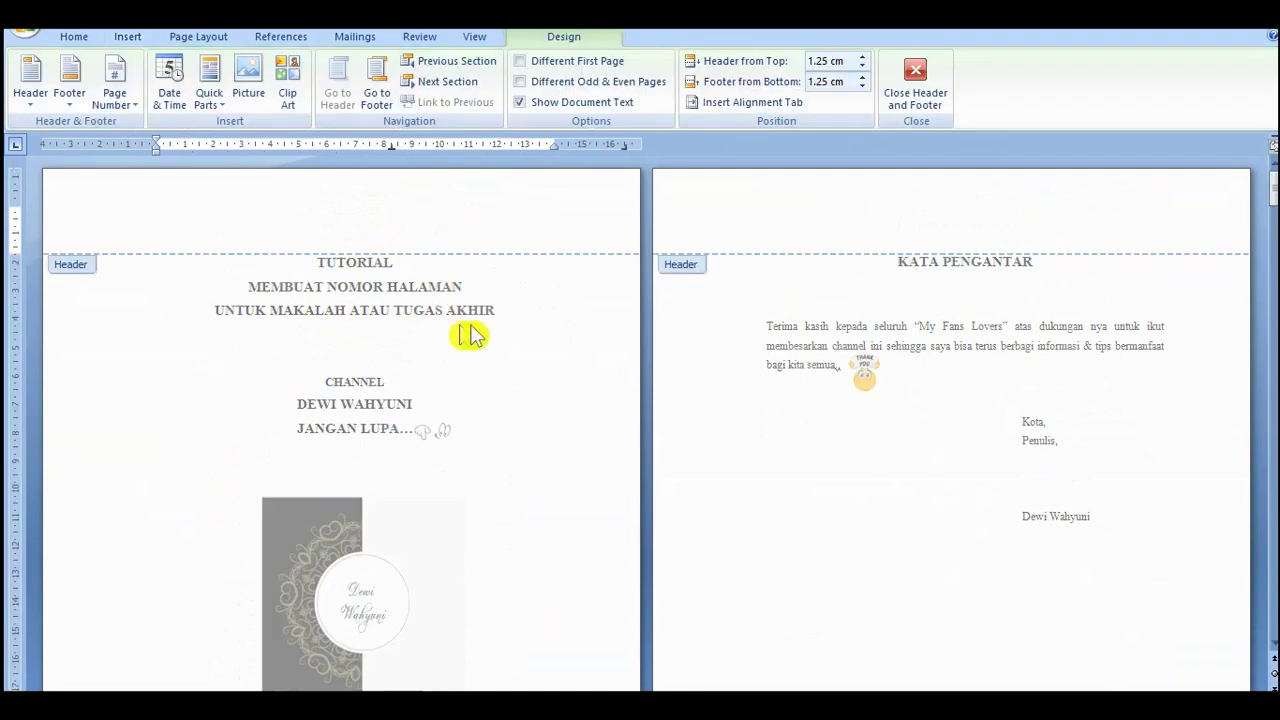
scroll(174, 377, "down", 10)
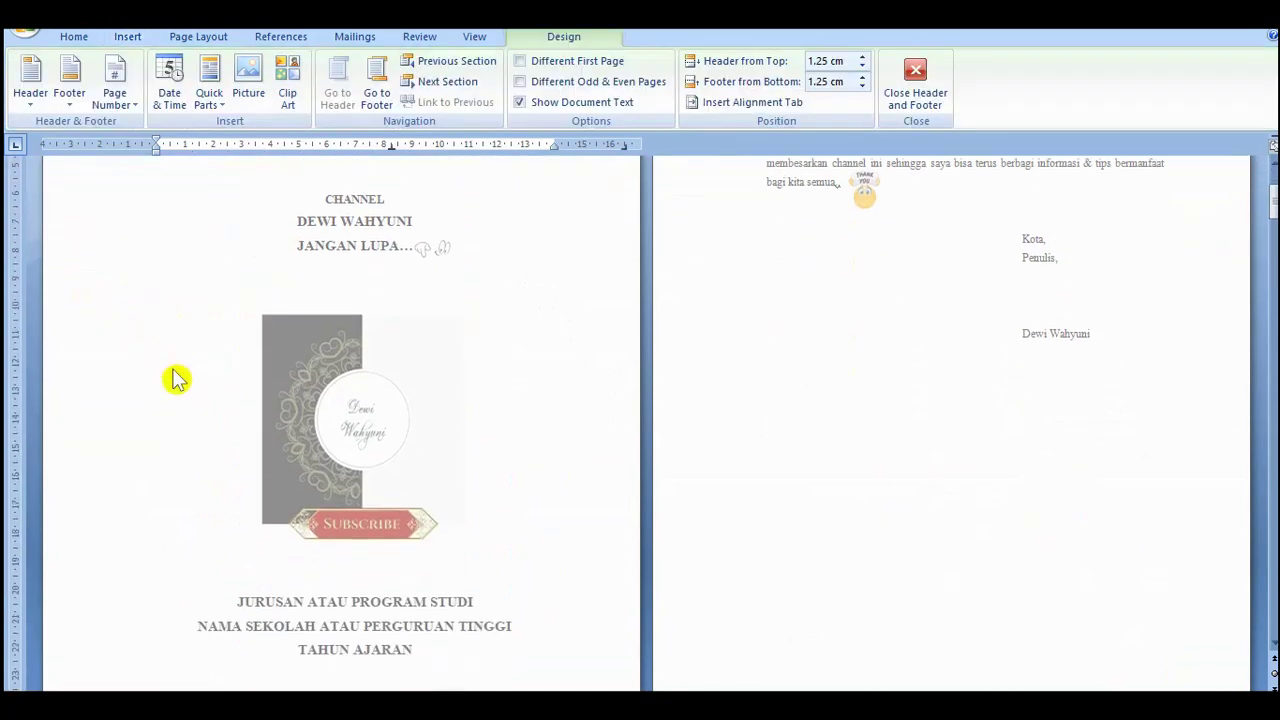
scroll(174, 377, "down", 5)
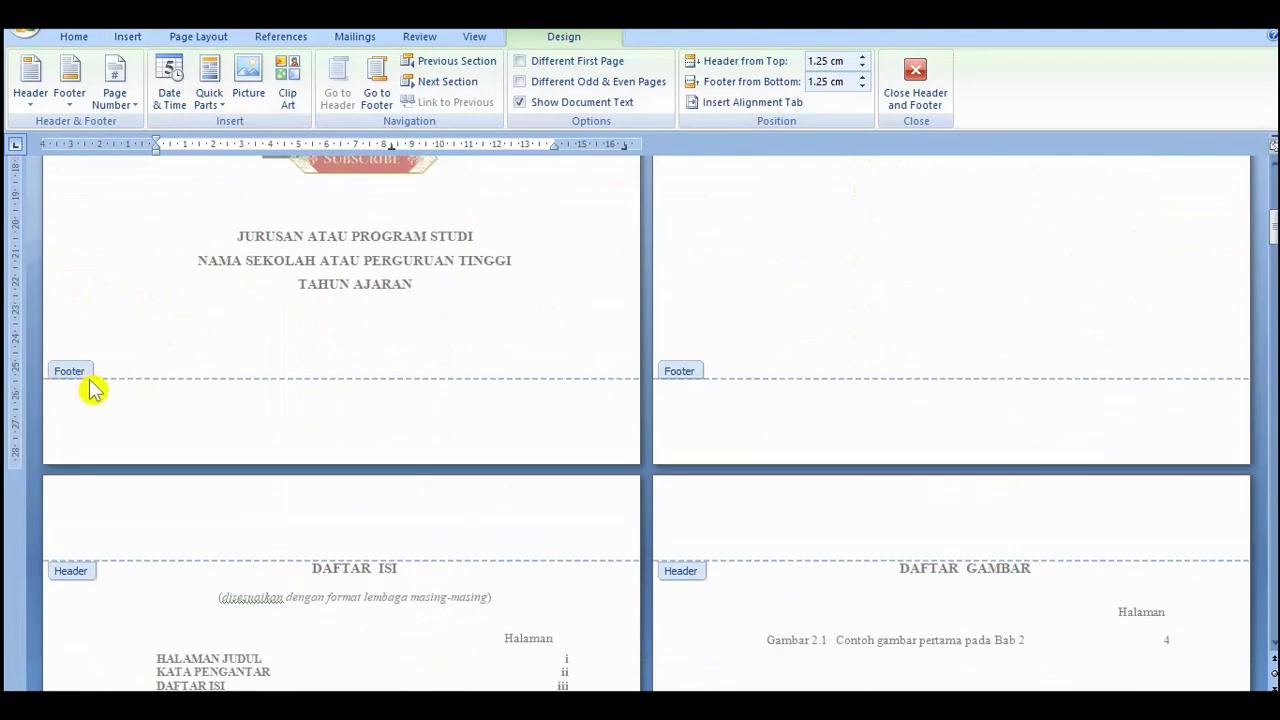
scroll(220, 353, "up", 15)
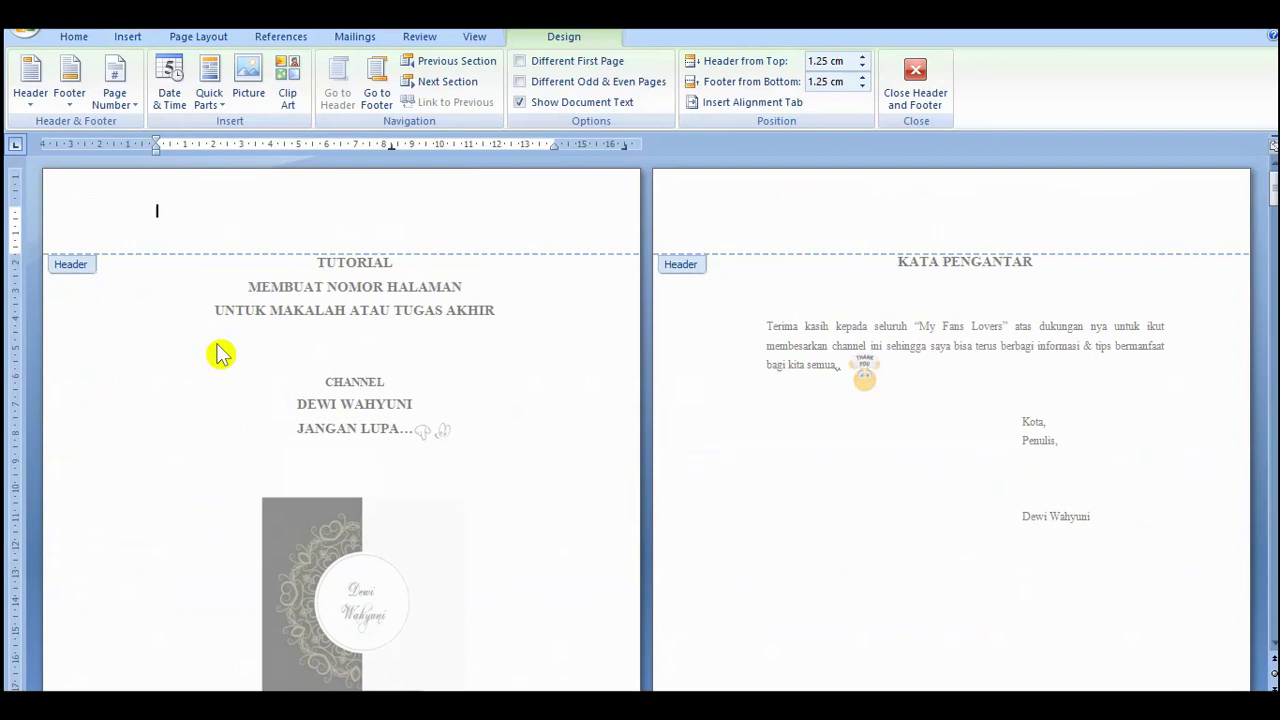
double_click(497, 308)
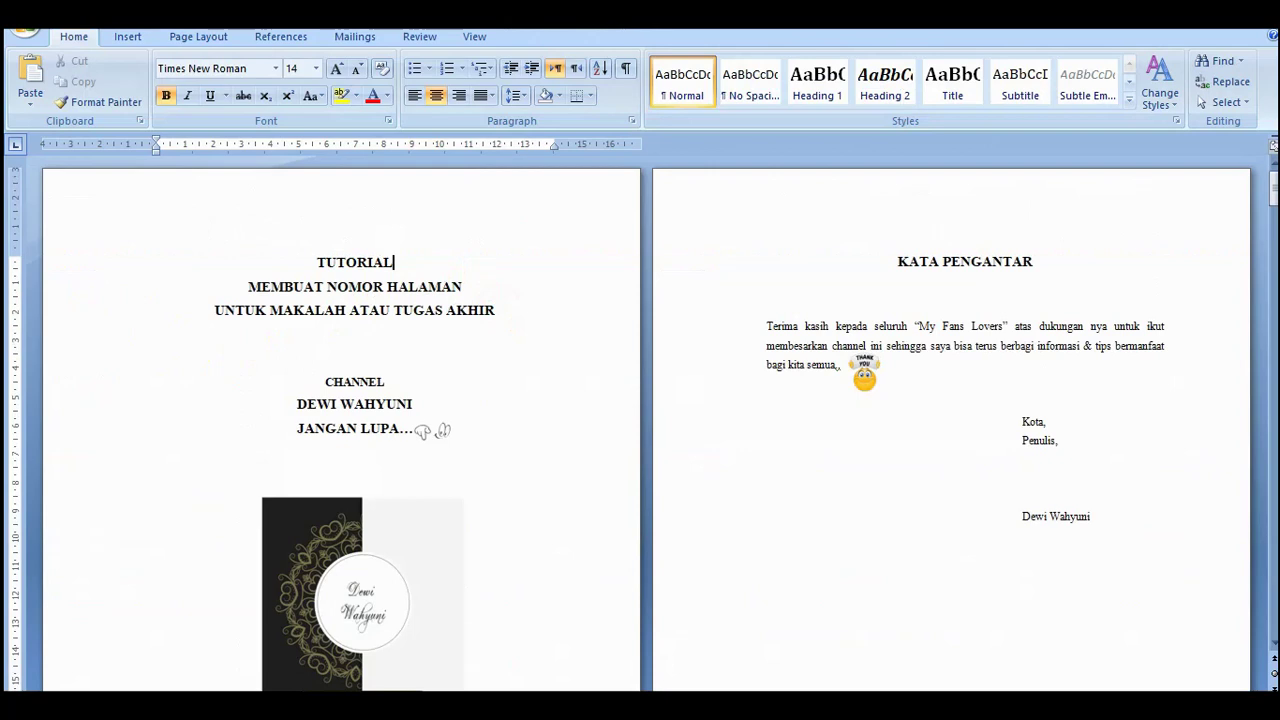
- Open the cover page's header and footer areas by different methods, returning to the body text each time
double_click(210, 230)
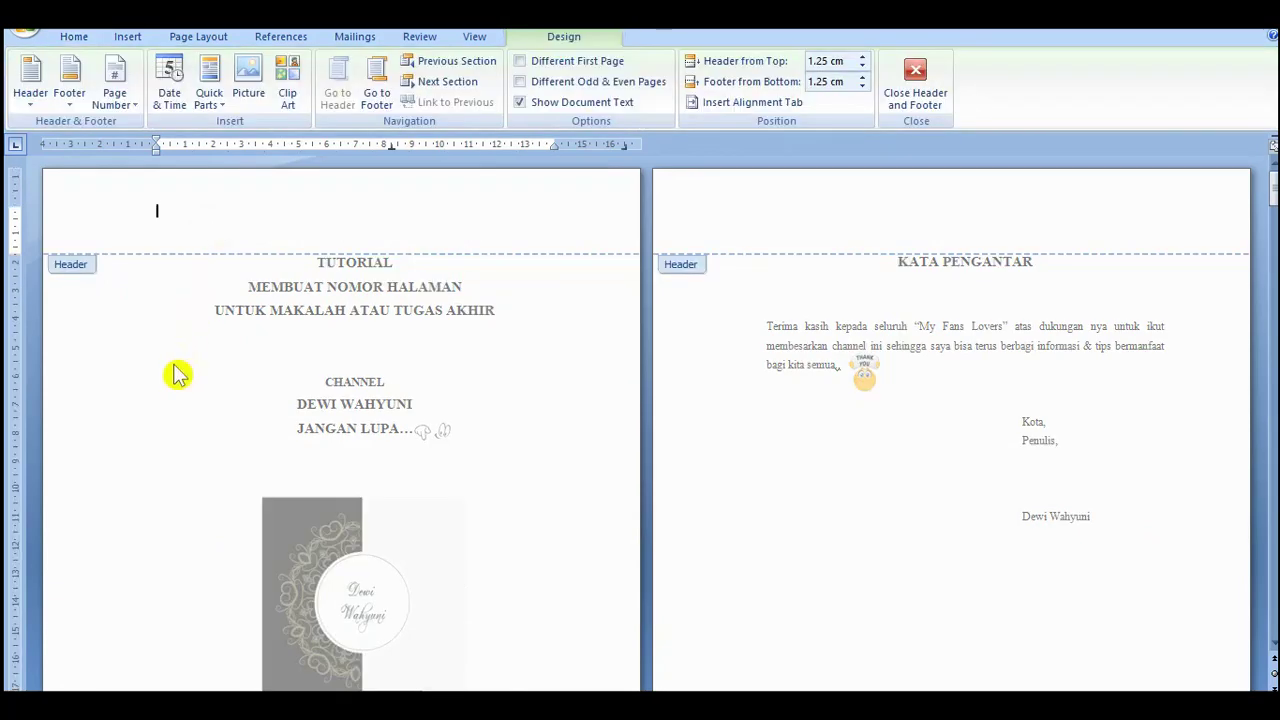
double_click(137, 394)
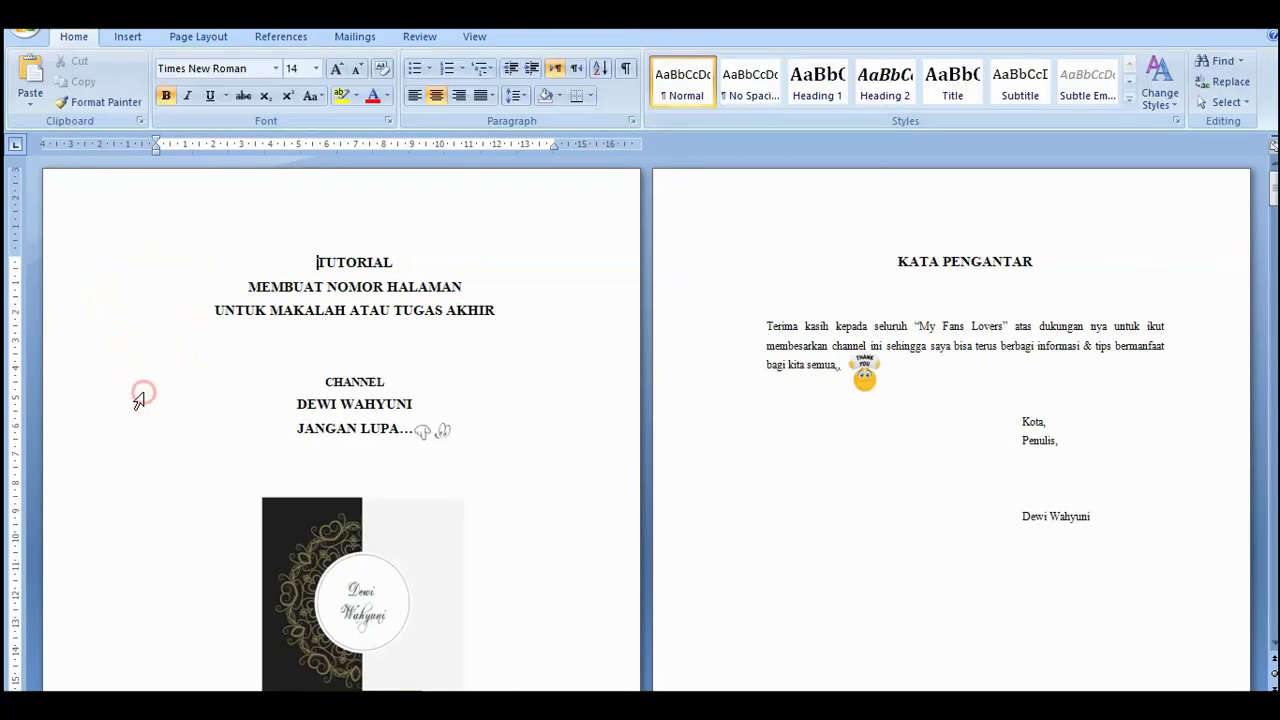
scroll(138, 398, "down", 6)
scroll(138, 401, "down", 2)
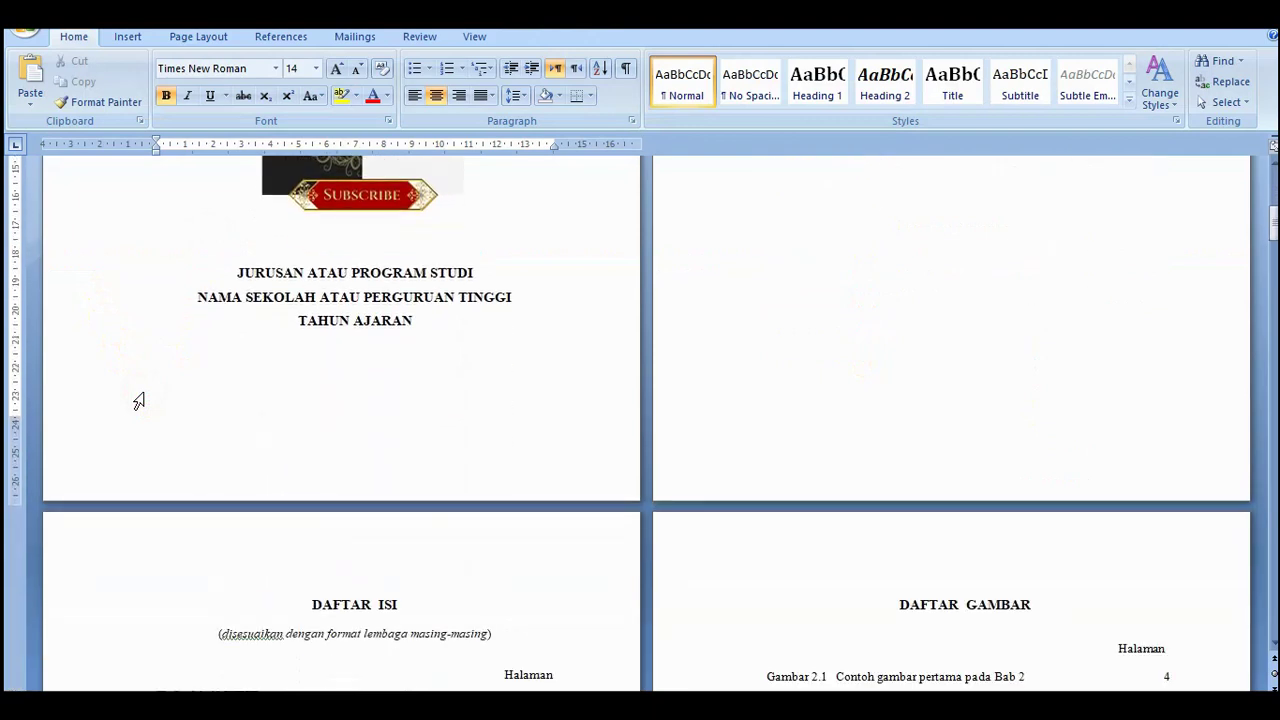
double_click(215, 445)
double_click(137, 371)
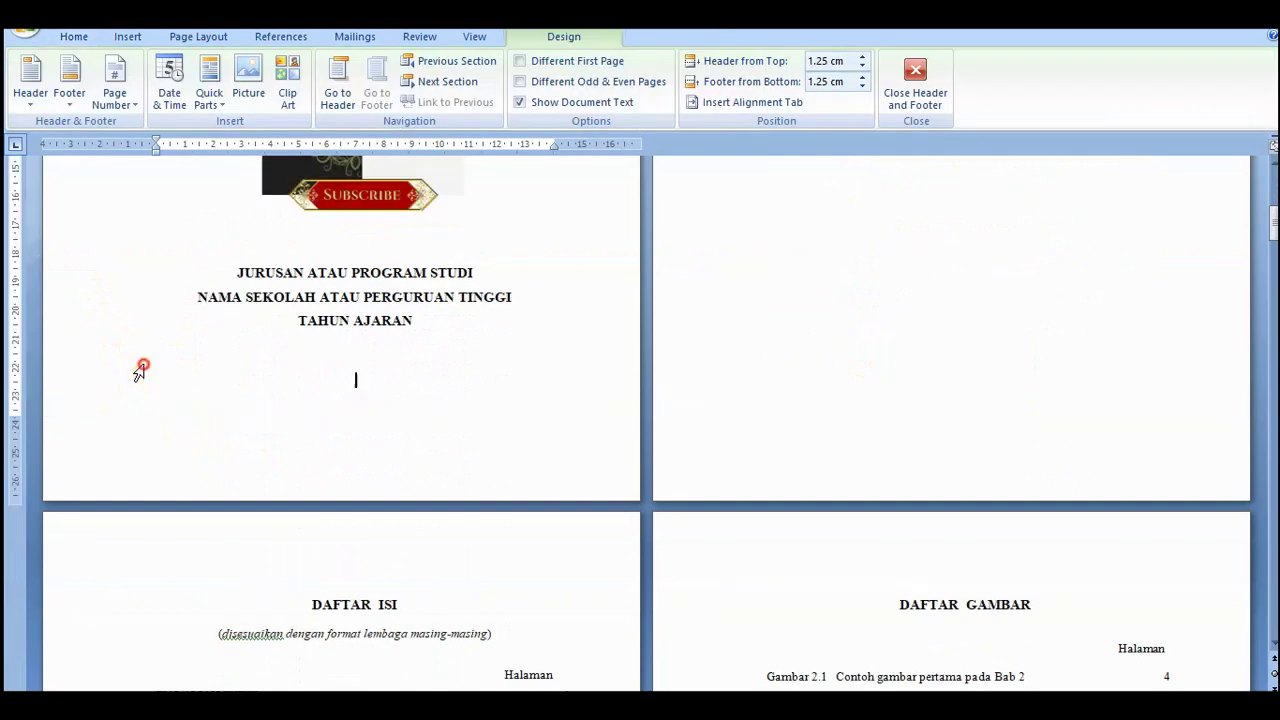
scroll(245, 366, "up", 3)
scroll(242, 366, "up", 4)
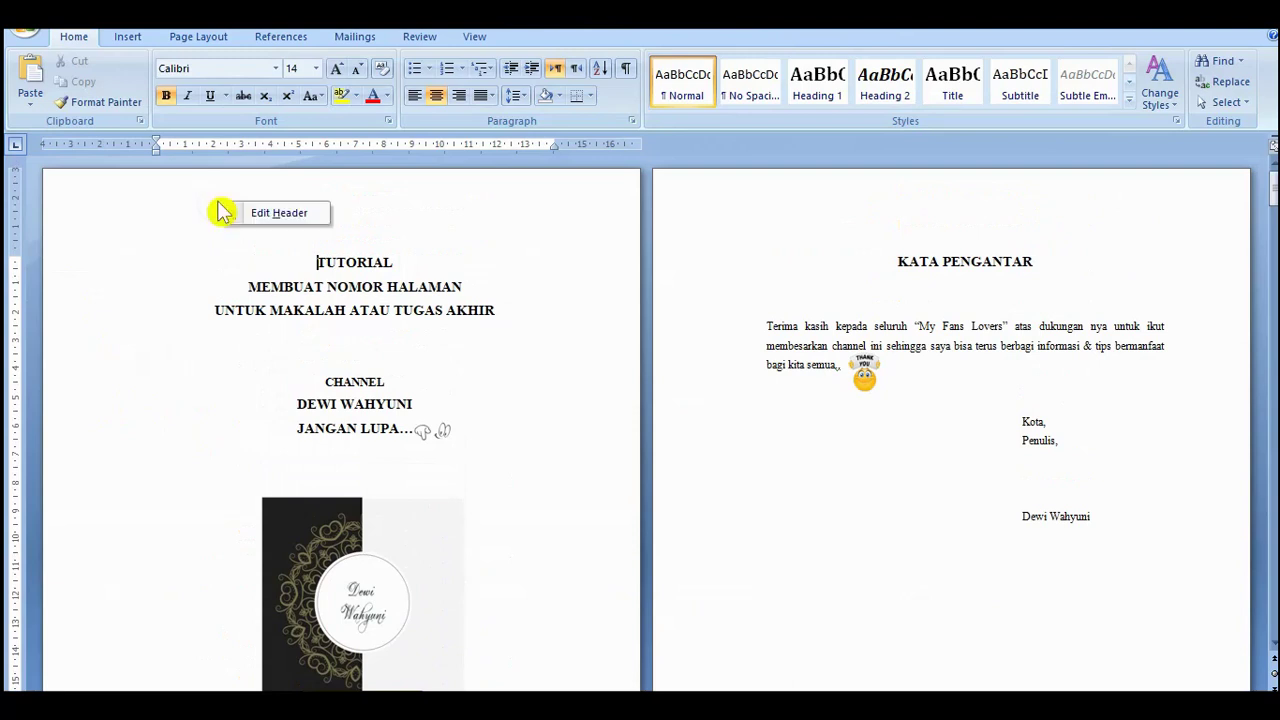
left_click(272, 215)
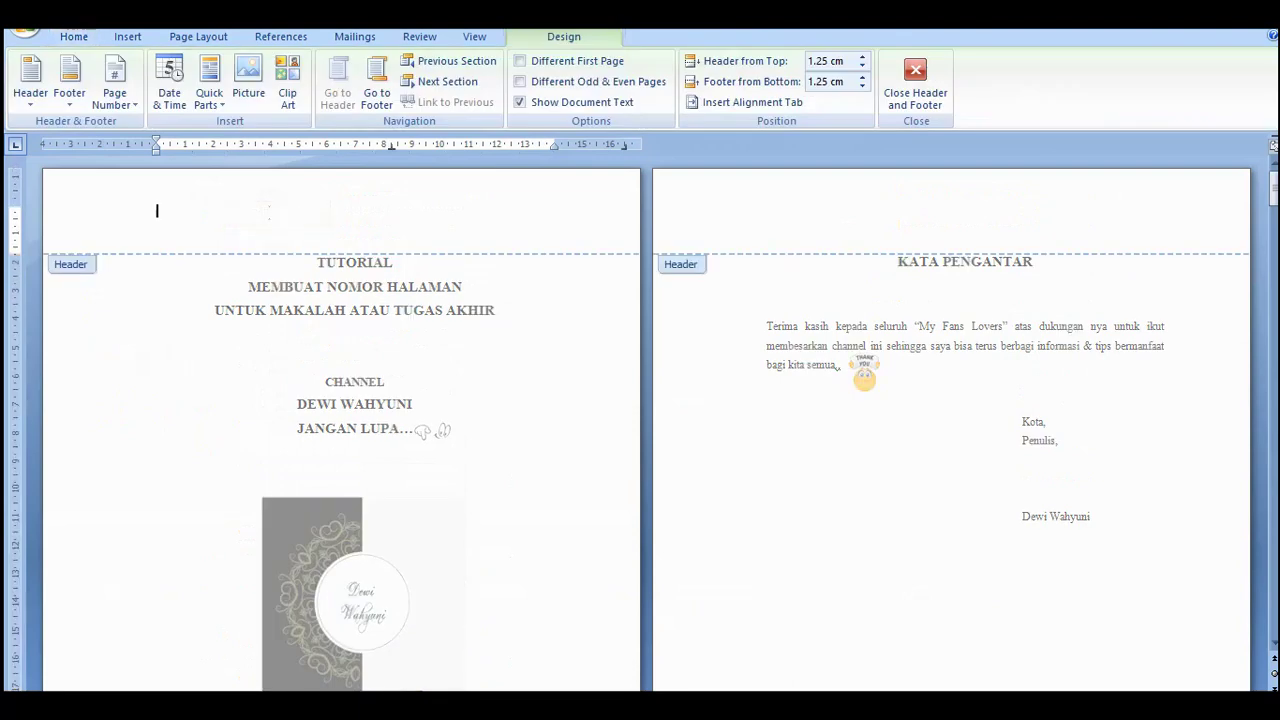
double_click(118, 358)
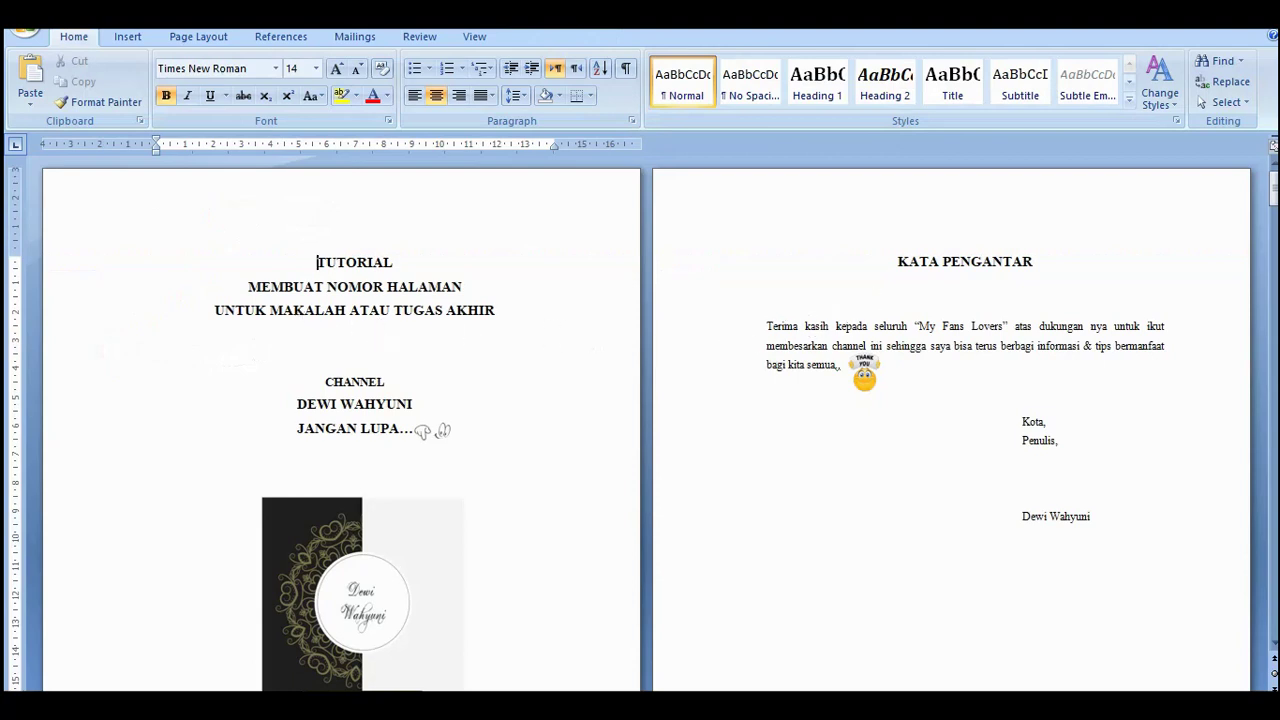
- Insert a Next Page section break directly before the KATA PENGANTAR heading
left_click(896, 262)
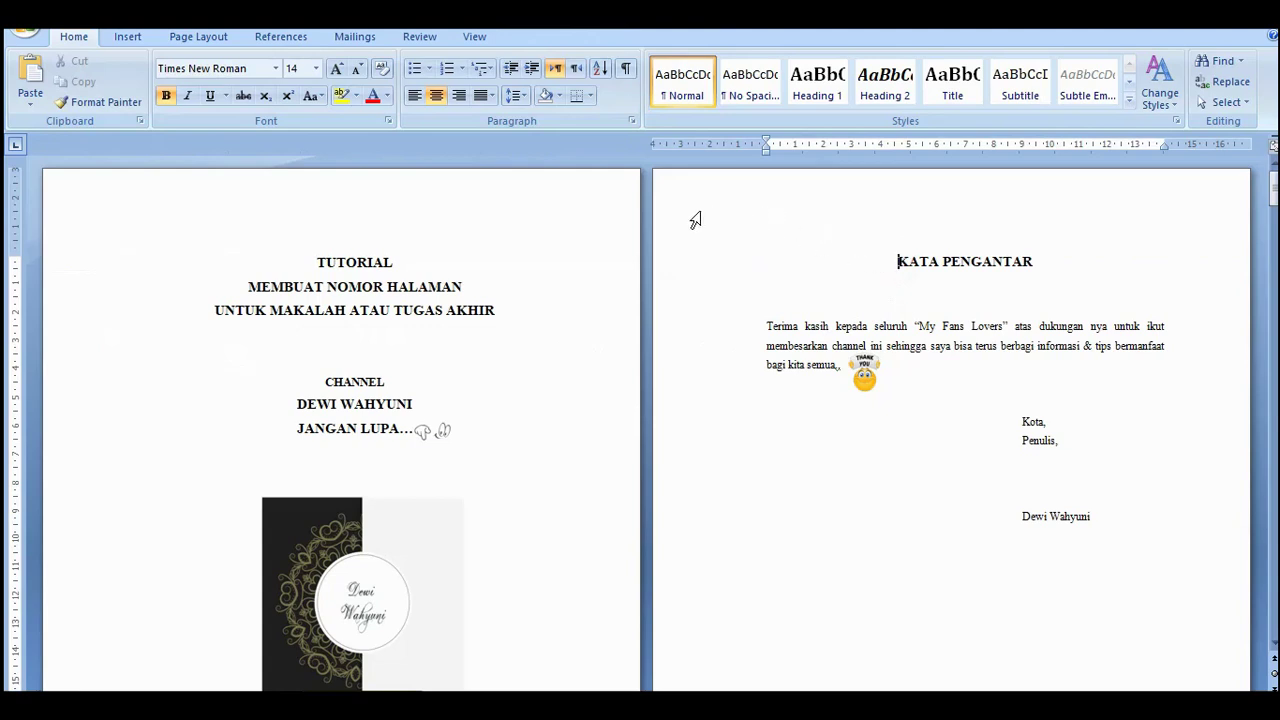
left_click(224, 40)
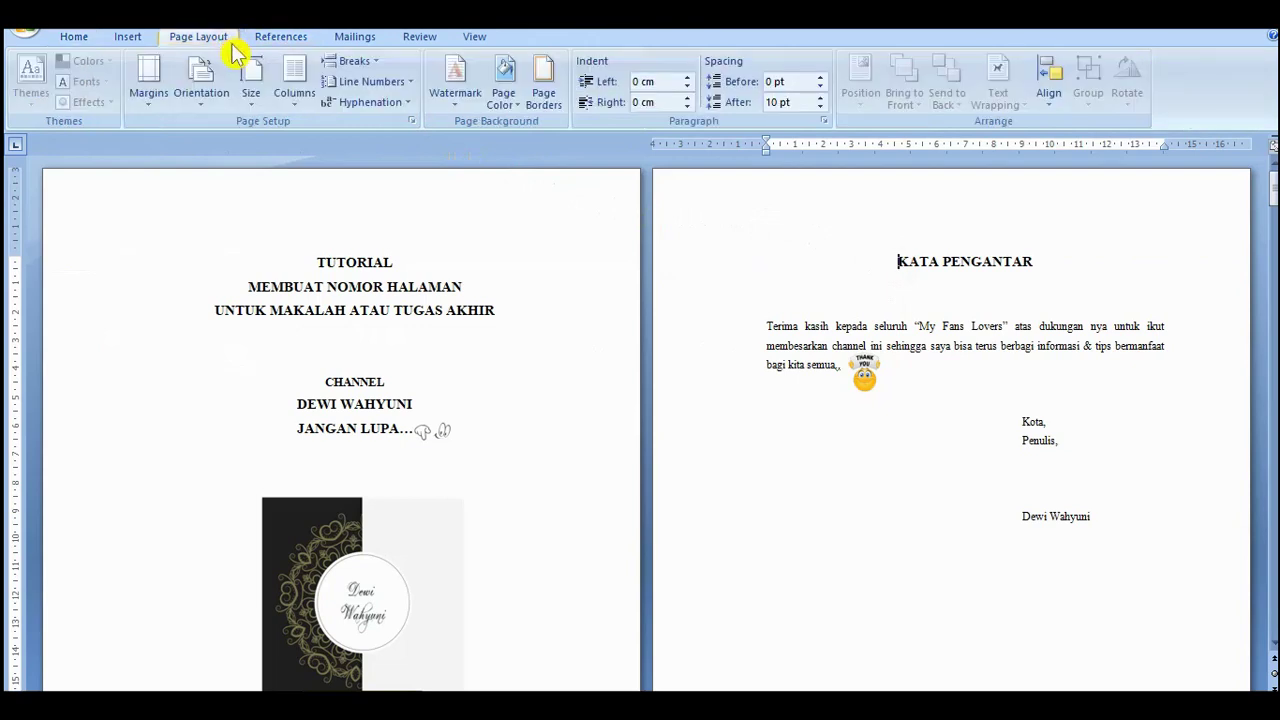
left_click(376, 73)
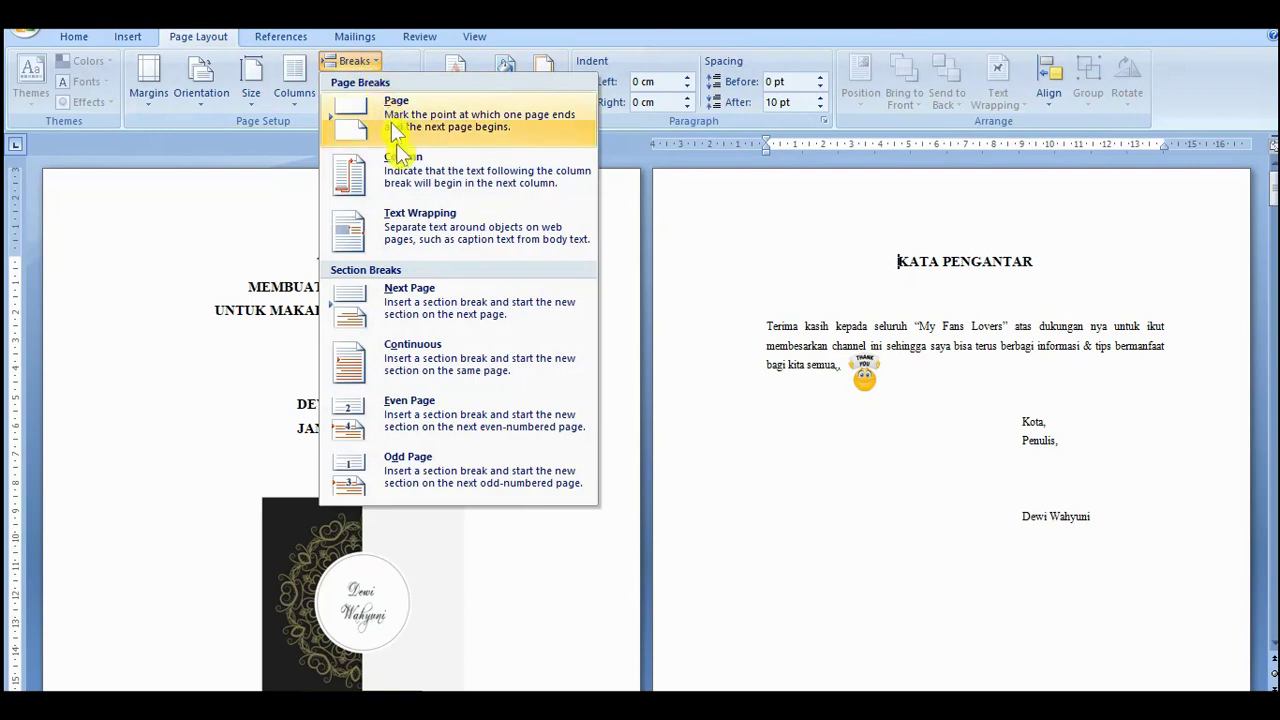
left_click(447, 311)
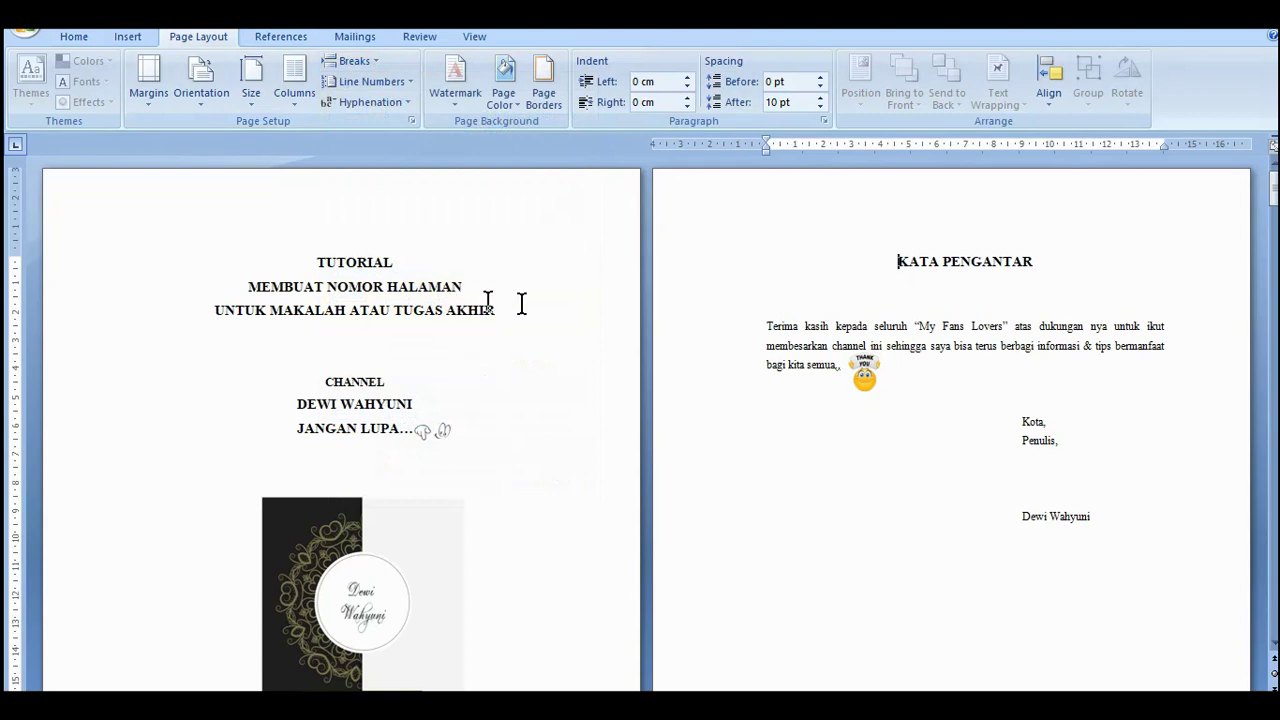
- Check the section labels in the headers and footers from the cover to BAB I, and return to the body text
double_click(800, 222)
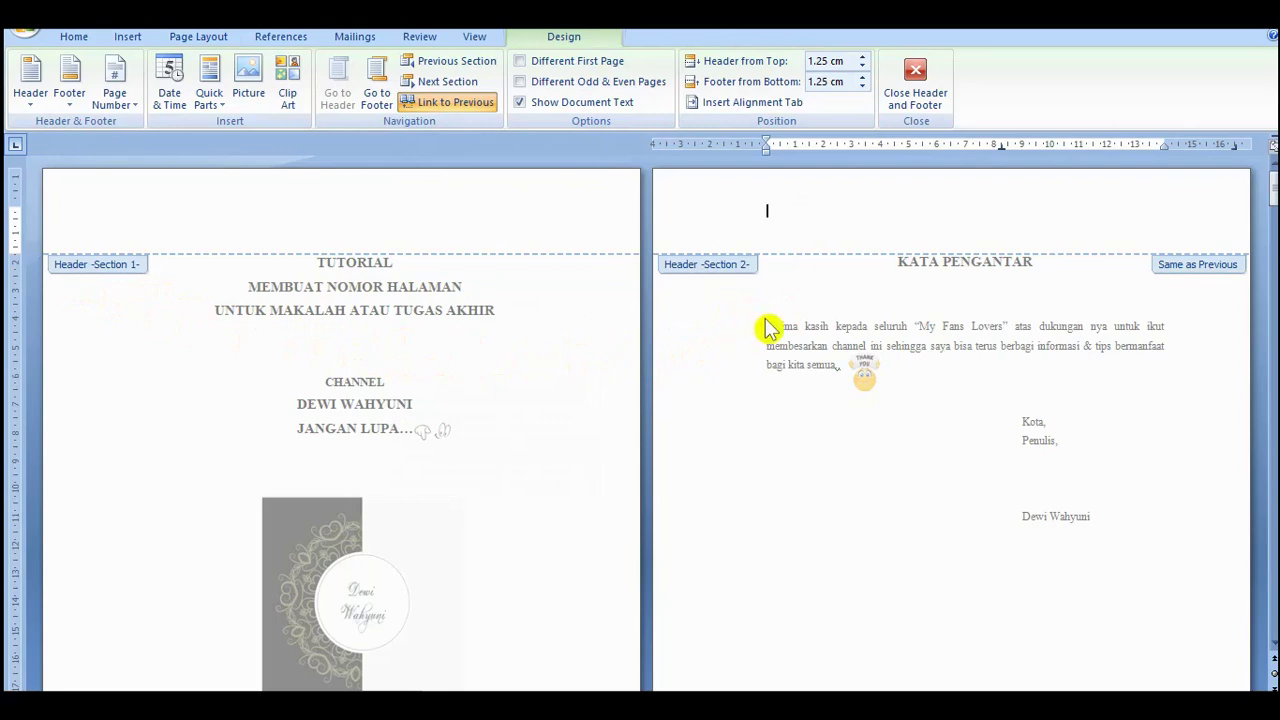
scroll(768, 328, "down", 15)
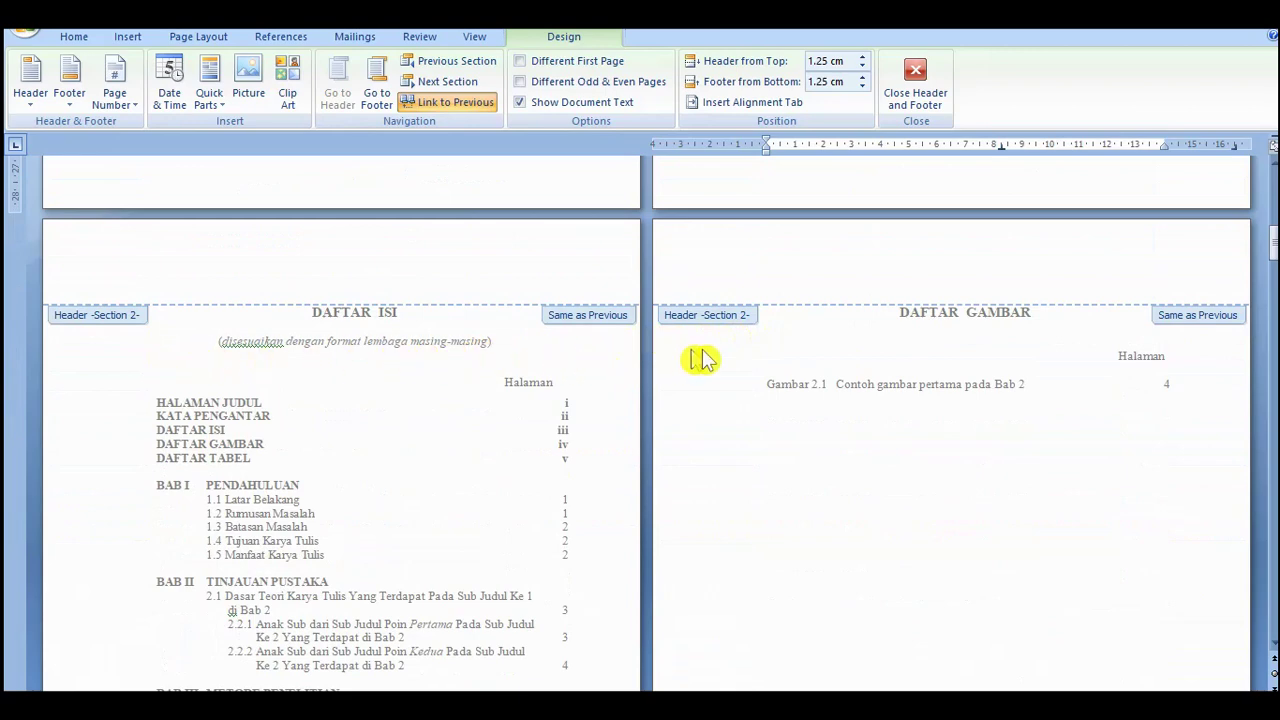
scroll(700, 360, "down", 15)
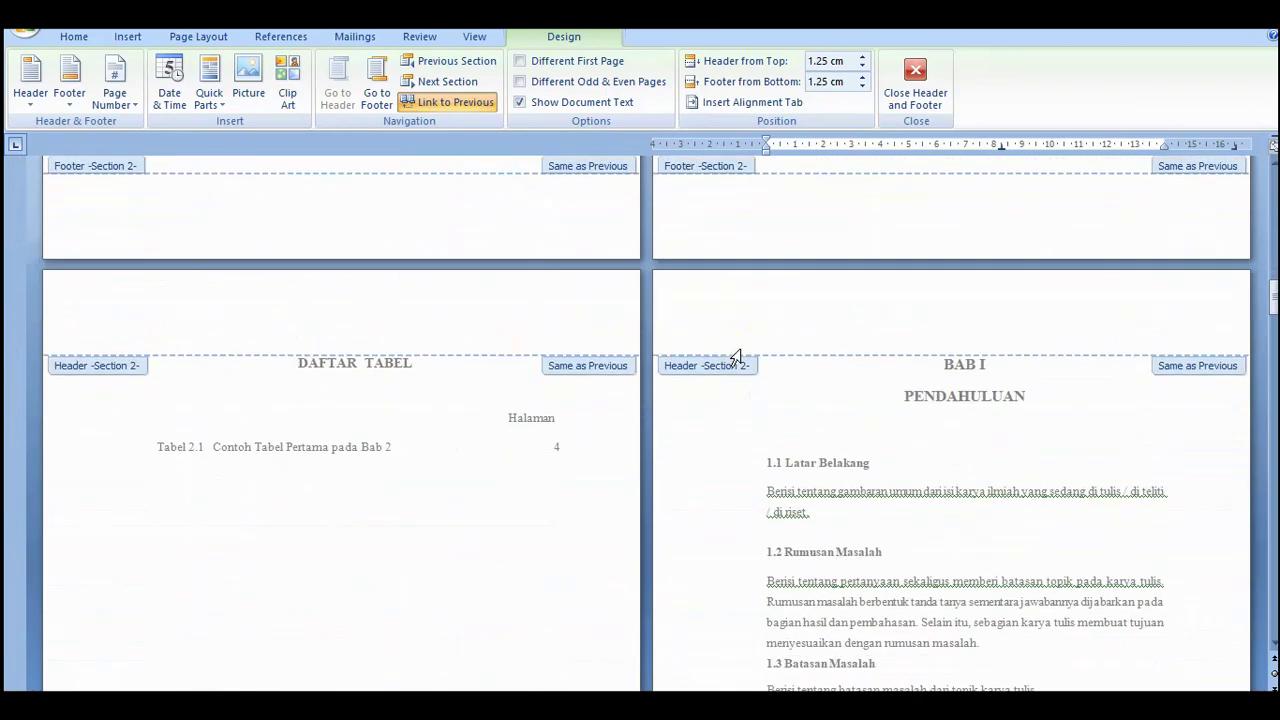
scroll(780, 376, "up", 15)
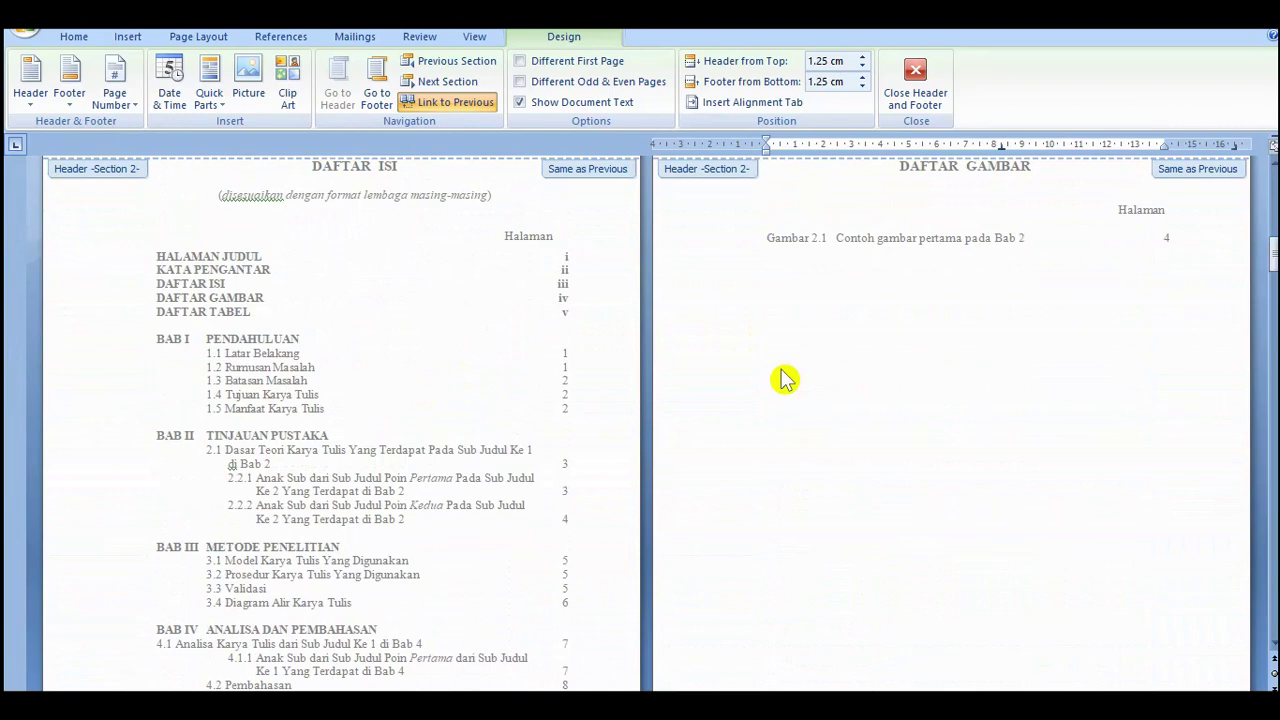
scroll(783, 378, "up", 15)
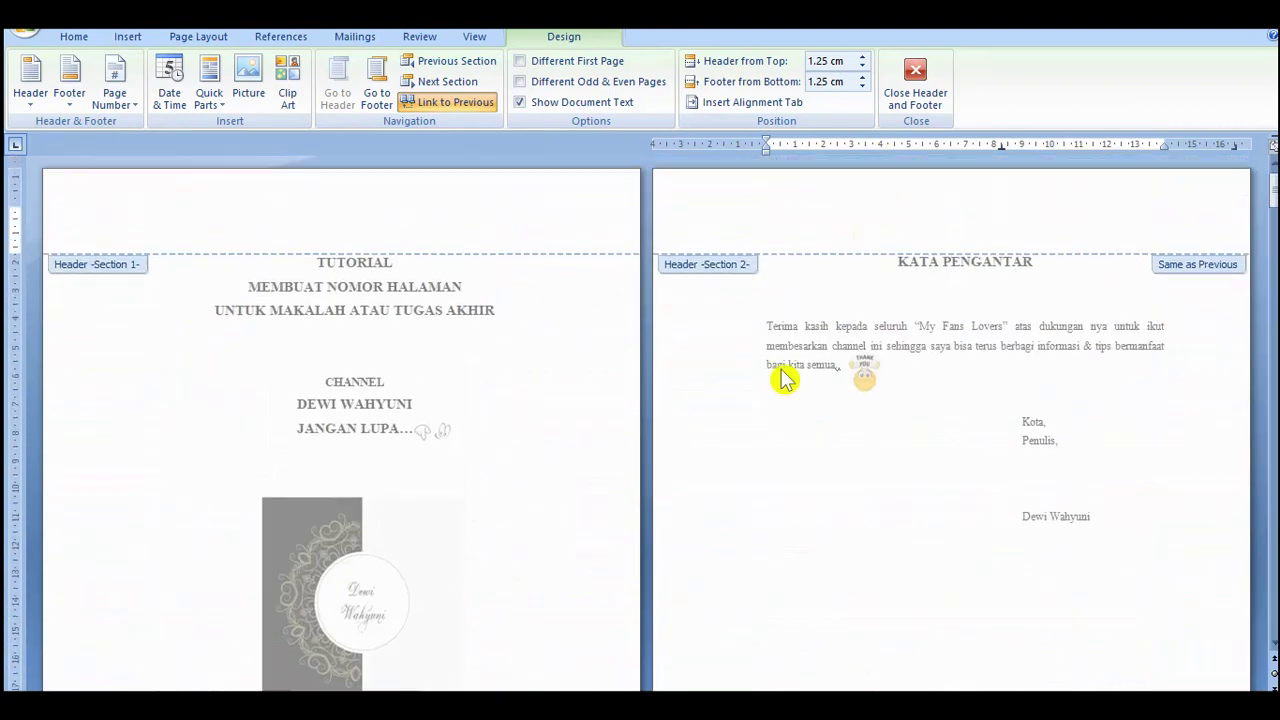
double_click(491, 394)
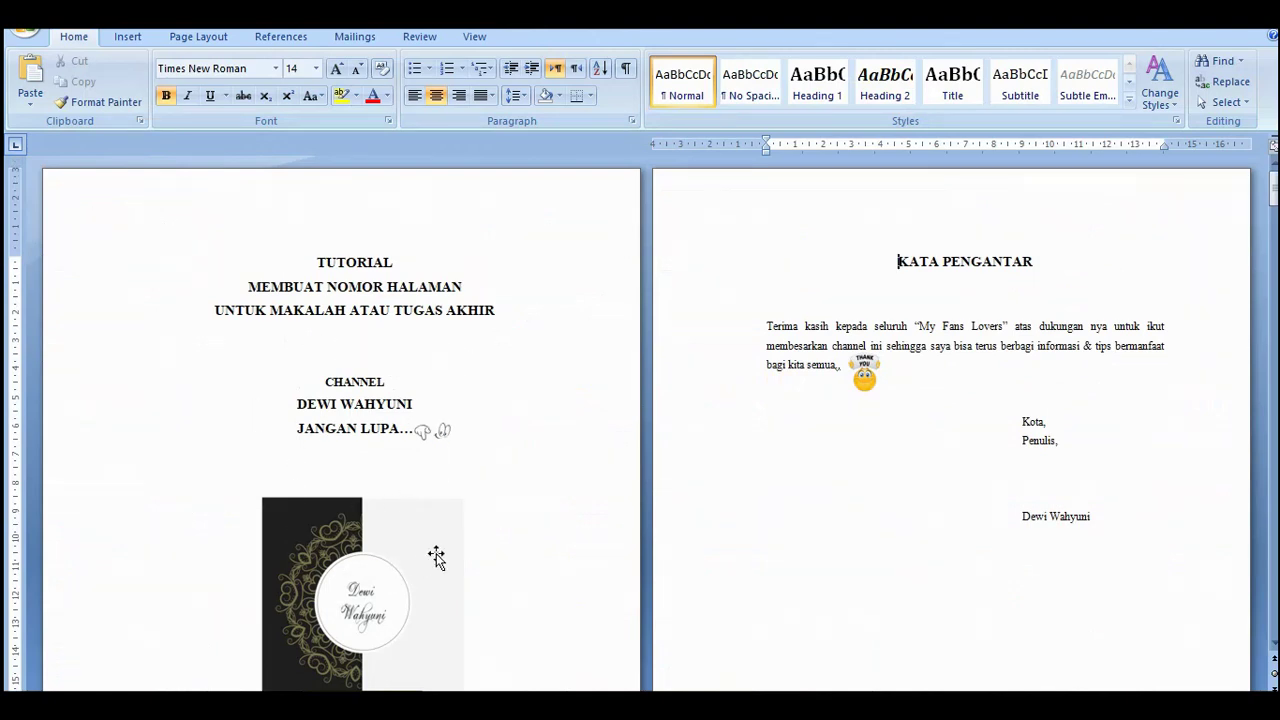
- Look through the front-matter pages from the cover to the start of BAB I and return to the cover
scroll(437, 557, "down", 5)
scroll(443, 553, "up", 5)
scroll(640, 420, "down", 10)
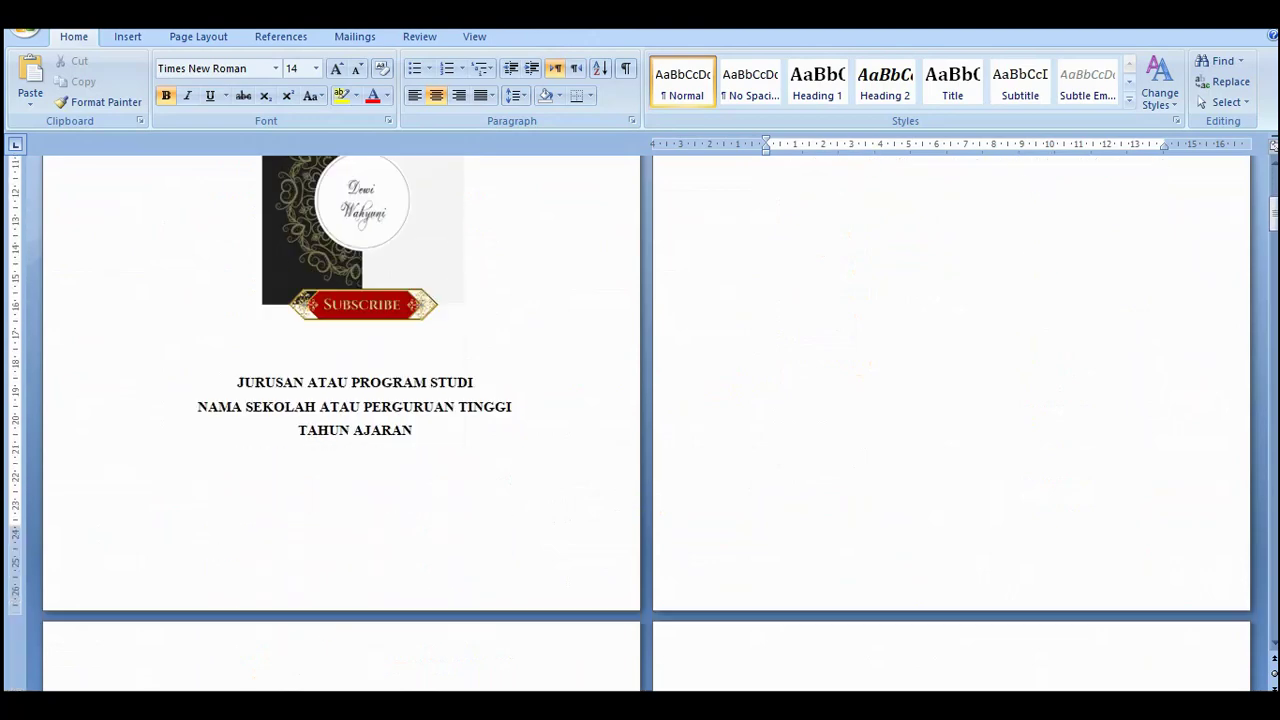
scroll(640, 420, "down", 7)
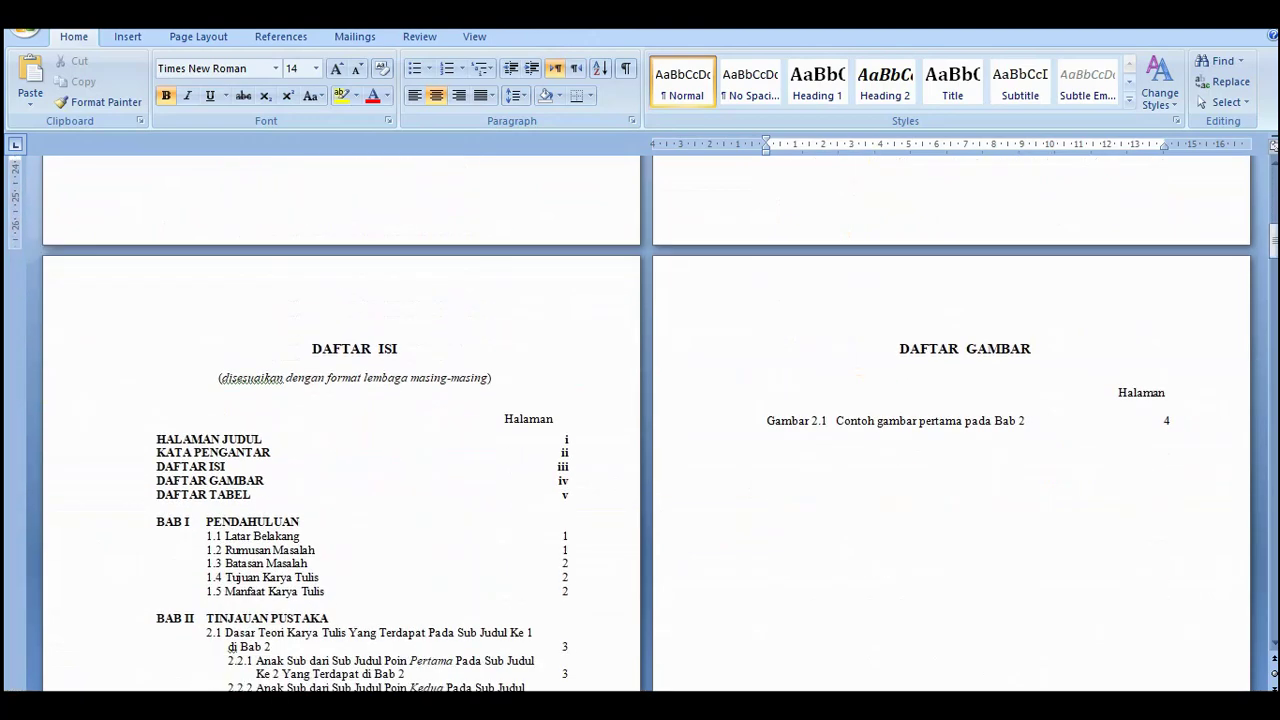
scroll(640, 420, "down", 5)
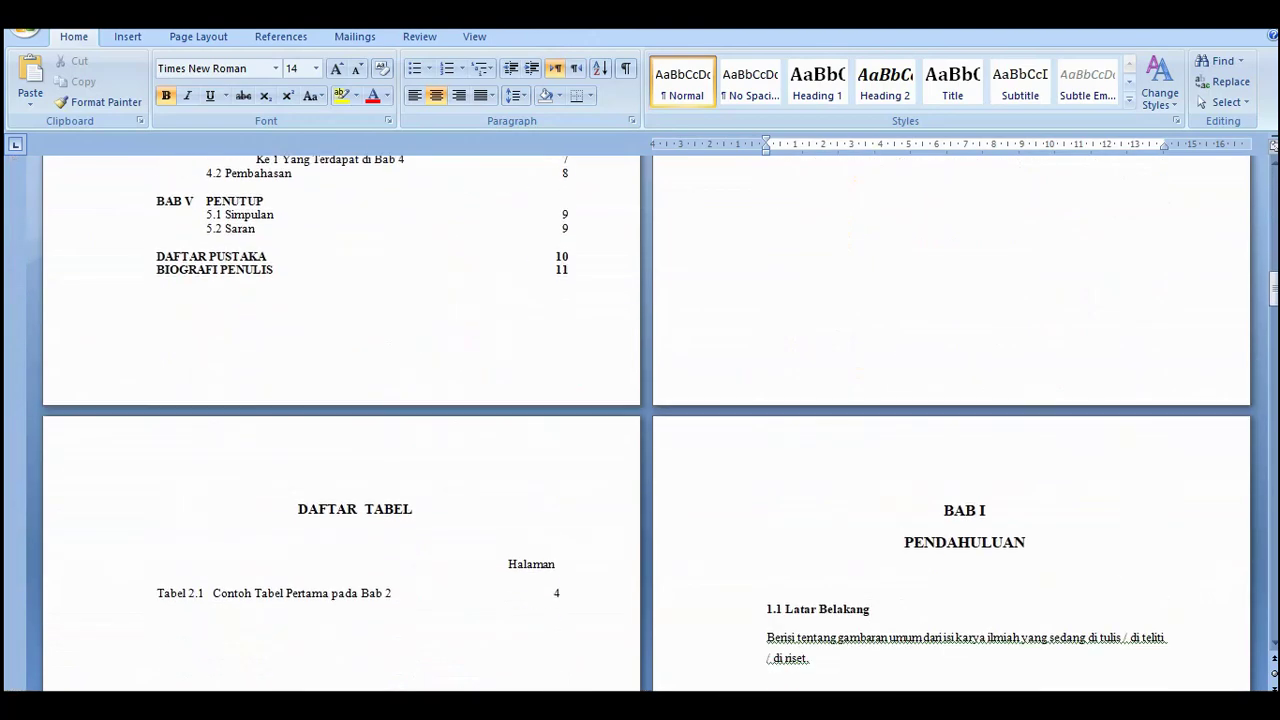
scroll(640, 420, "up", 13)
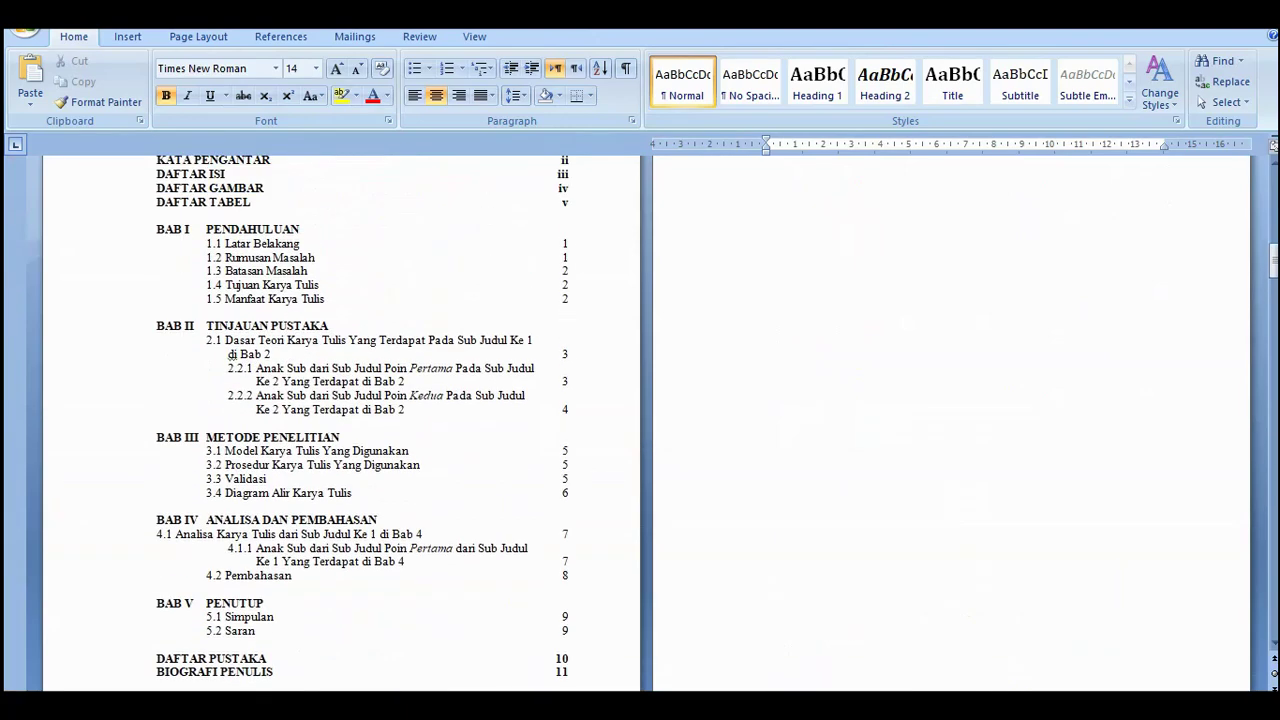
scroll(640, 420, "up", 9)
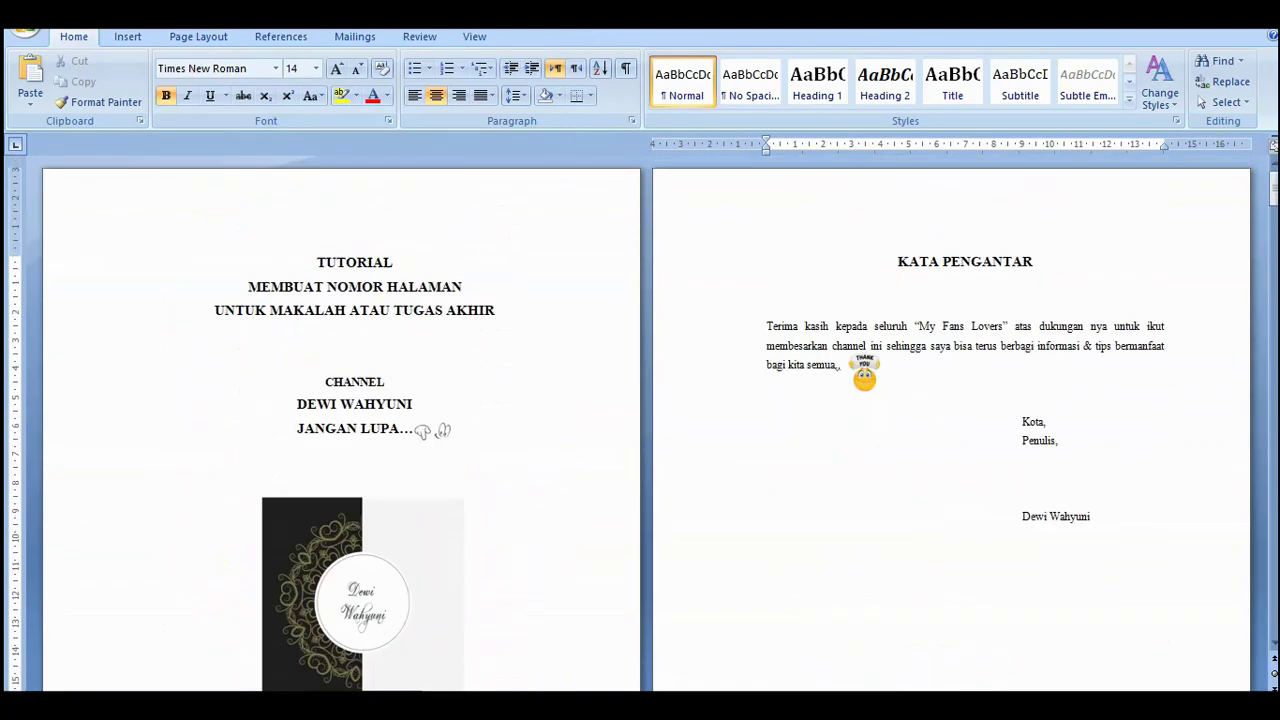
- Turn off Link to Previous for both the header and the footer of Section 2, starting at KATA PENGANTAR
scroll(640, 420, "down", 1)
double_click(934, 225)
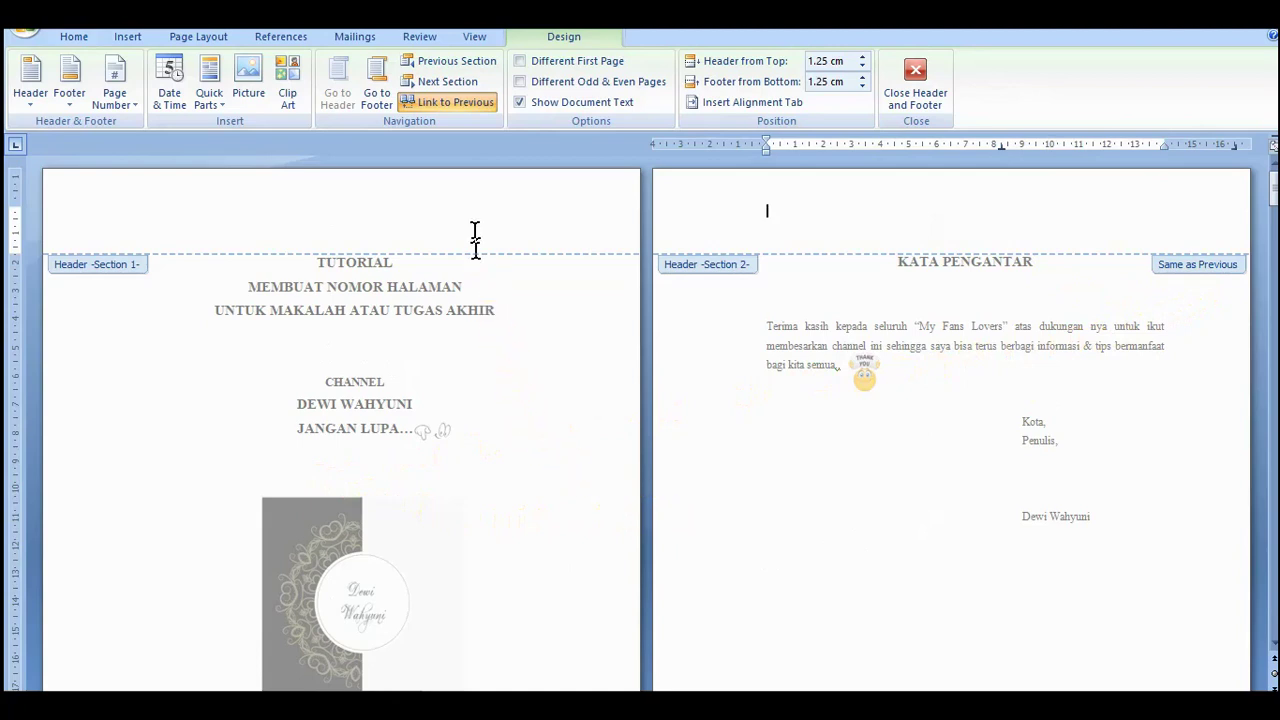
left_click(472, 110)
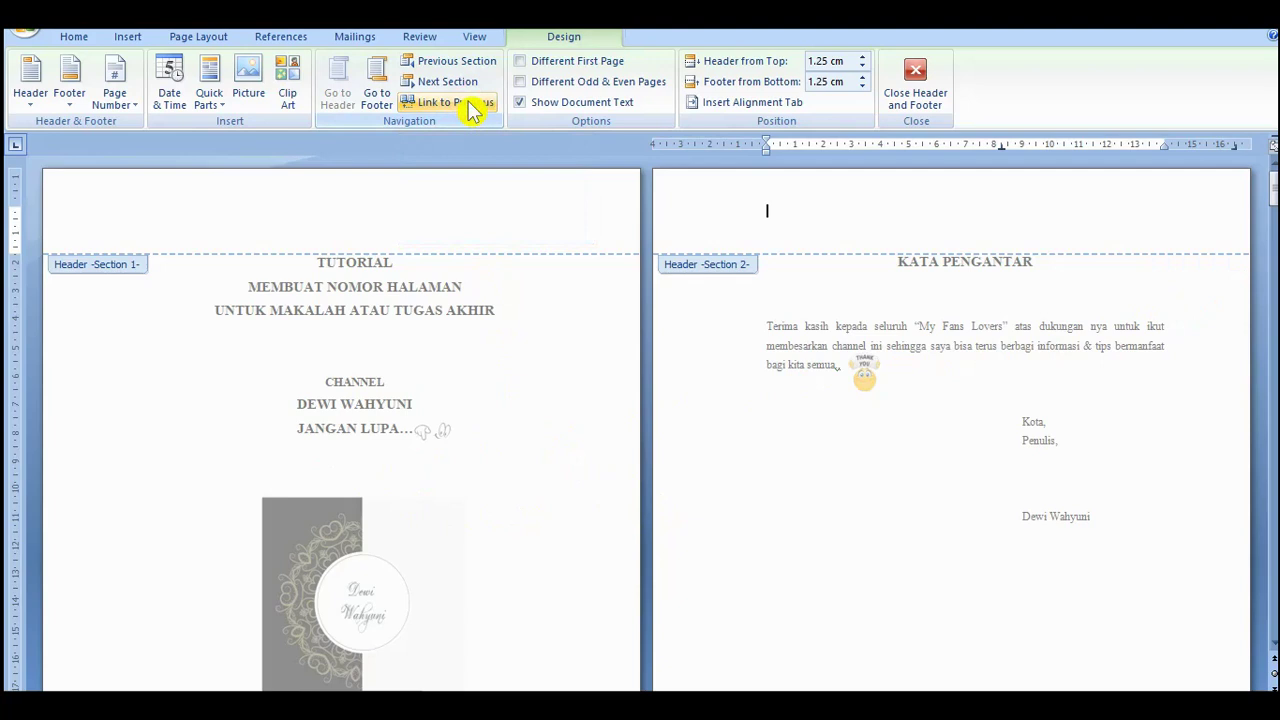
scroll(837, 483, "down", 5)
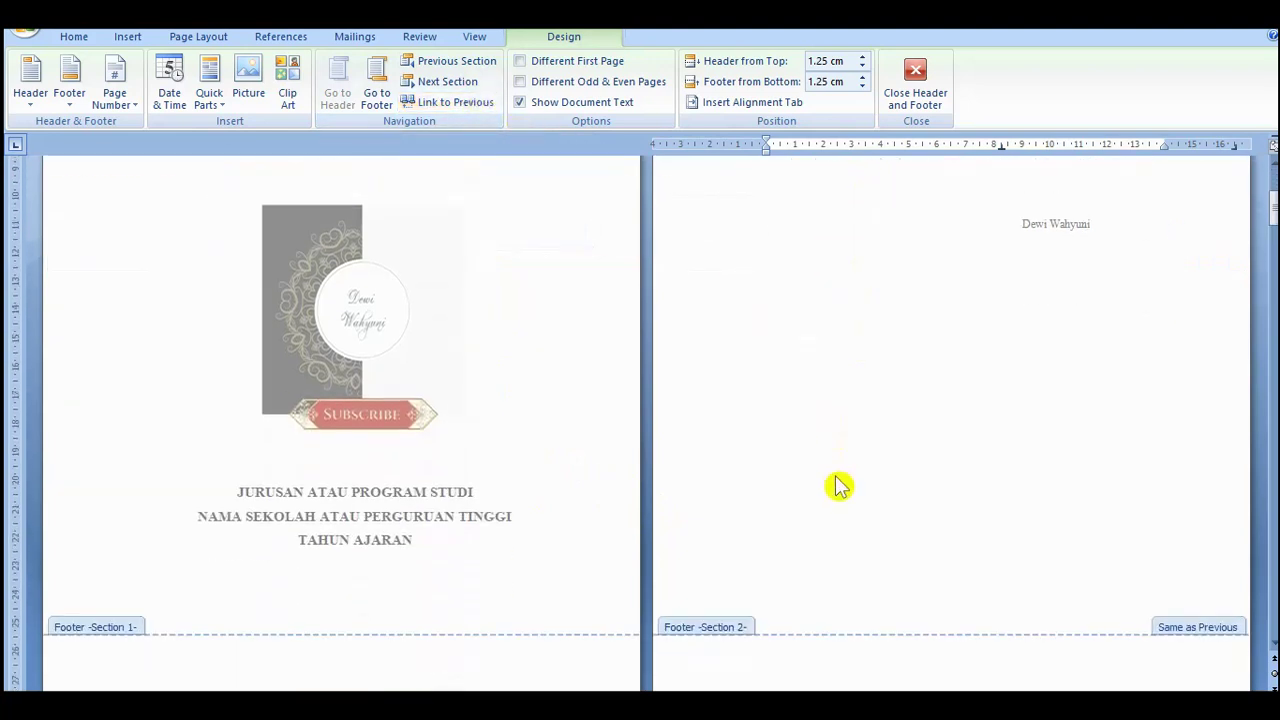
scroll(837, 488, "down", 2)
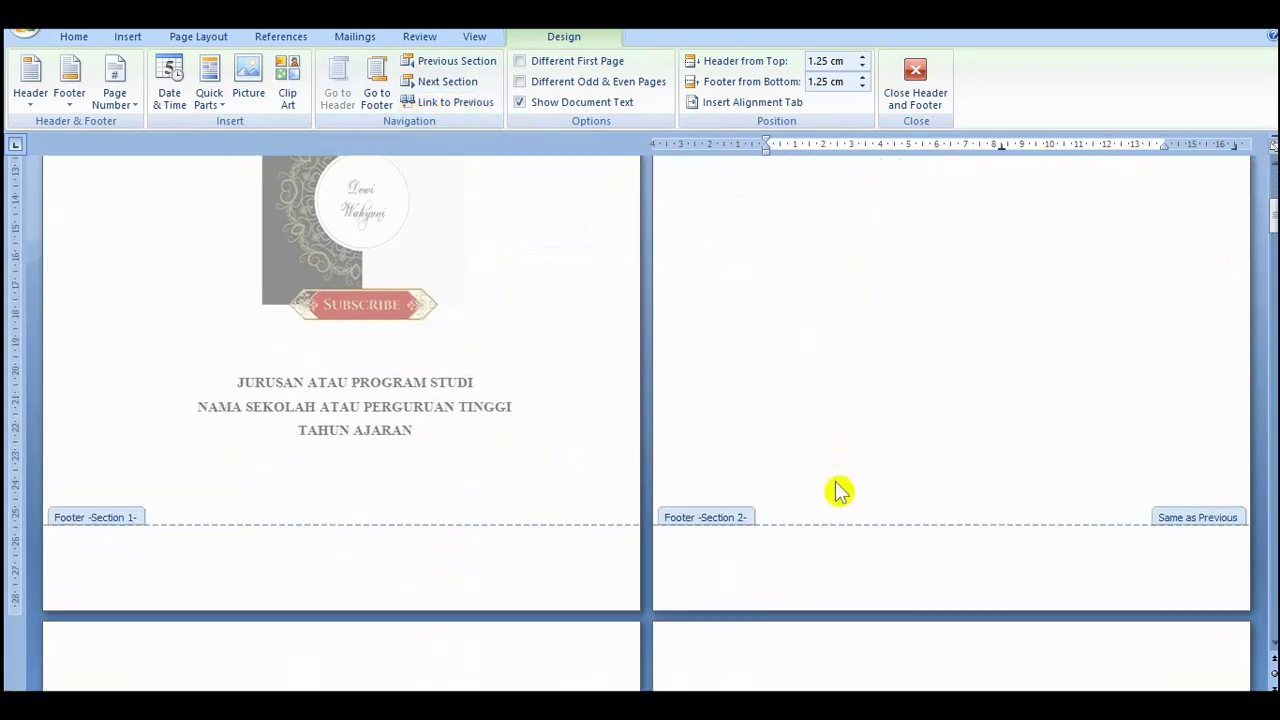
left_click(389, 100)
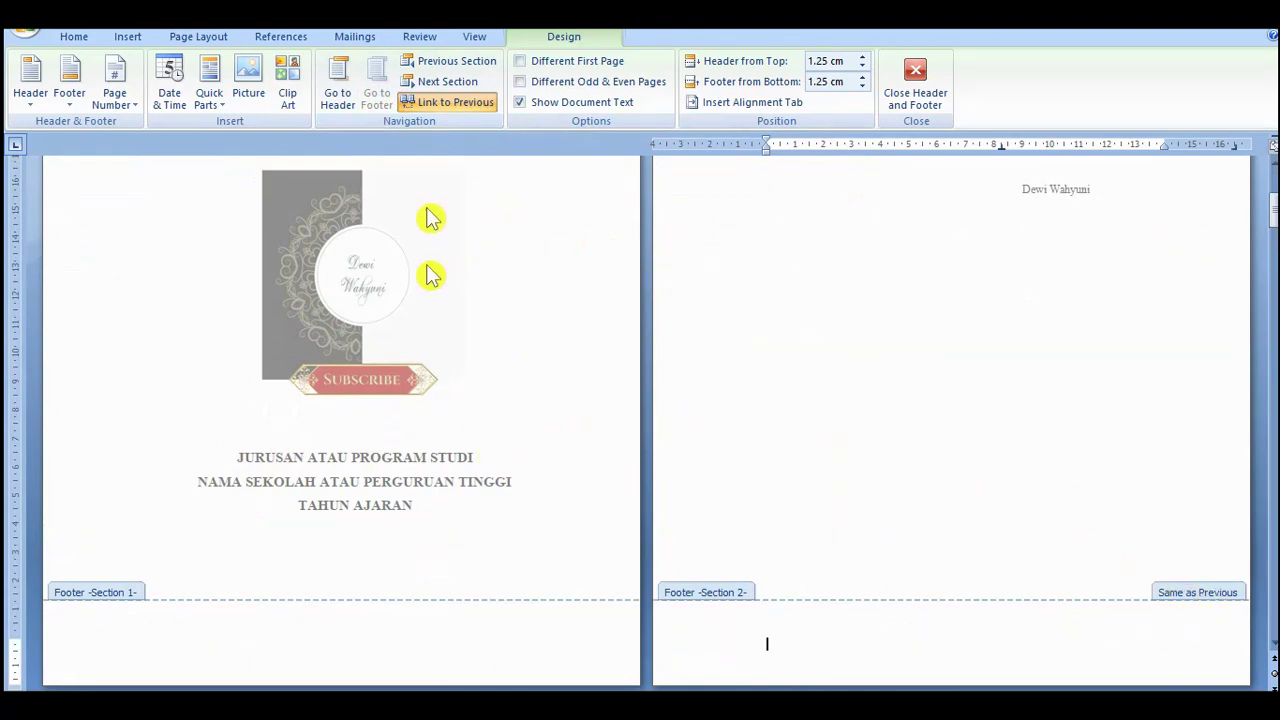
left_click(452, 106)
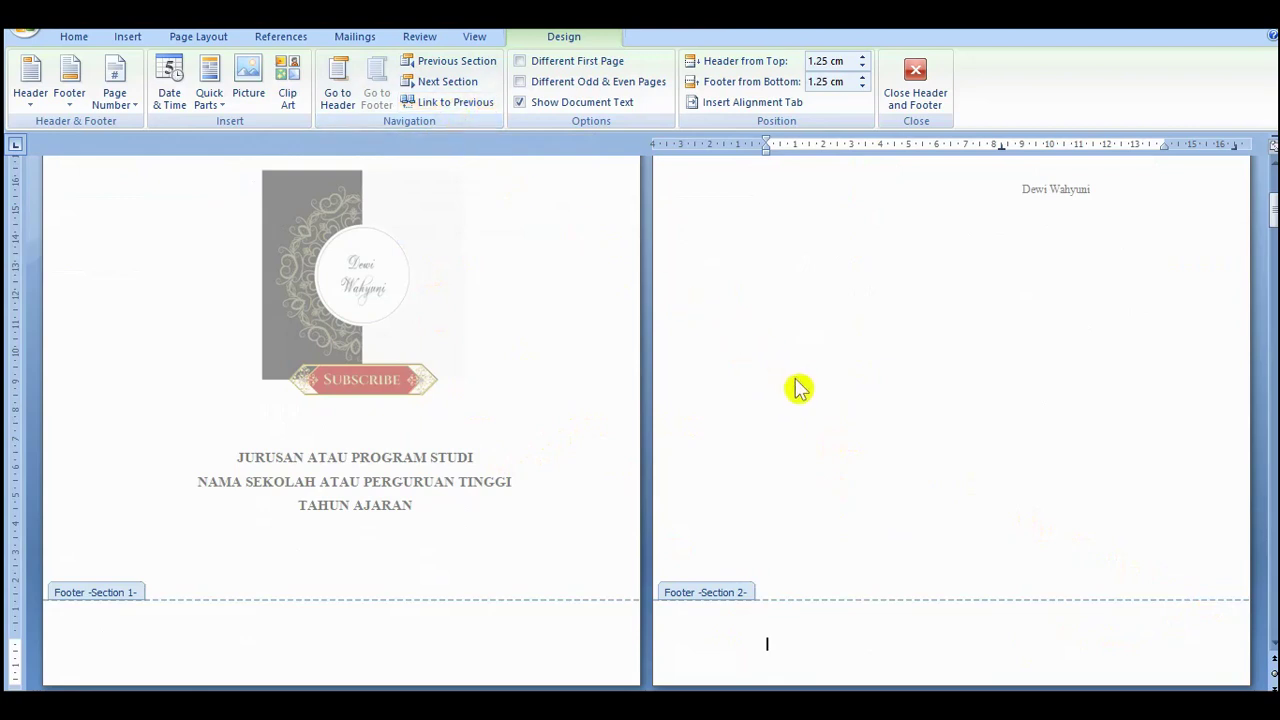
- Examine the header and footer labels of Sections 1 and 2 from the cover through DAFTAR TABEL and BAB I
scroll(800, 390, "up", 2)
scroll(800, 390, "up", 3)
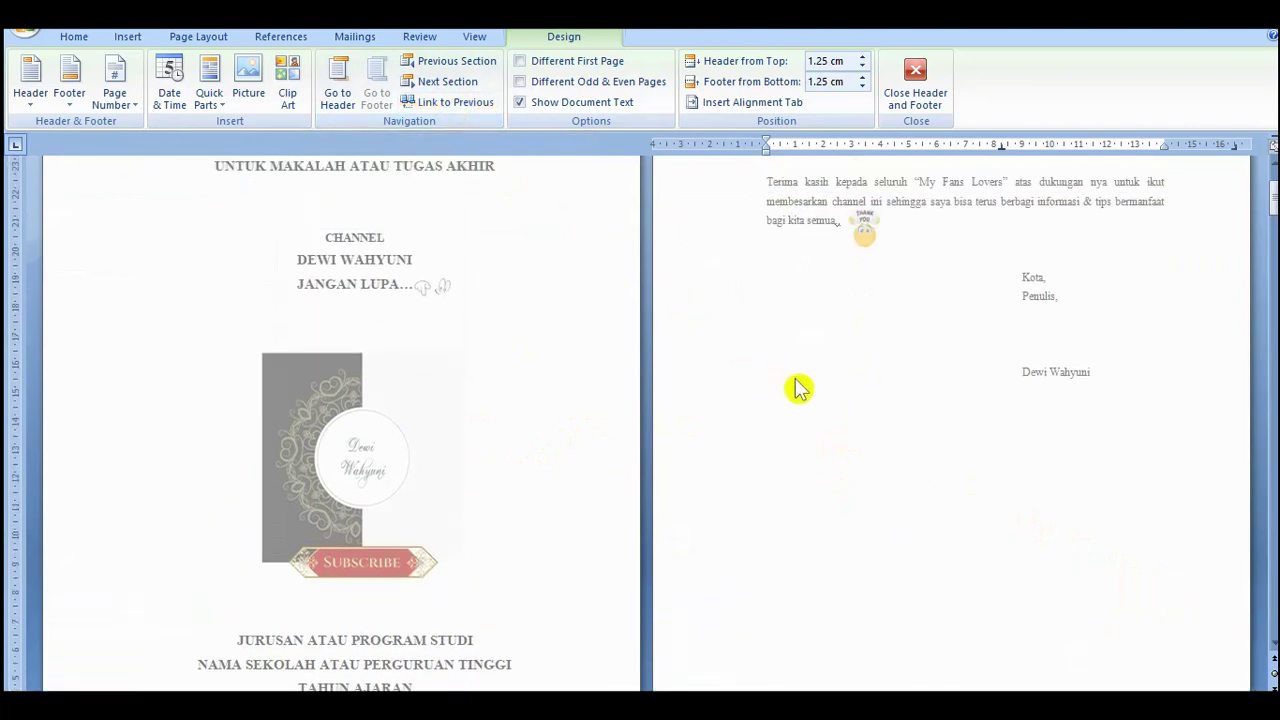
scroll(800, 390, "up", 3)
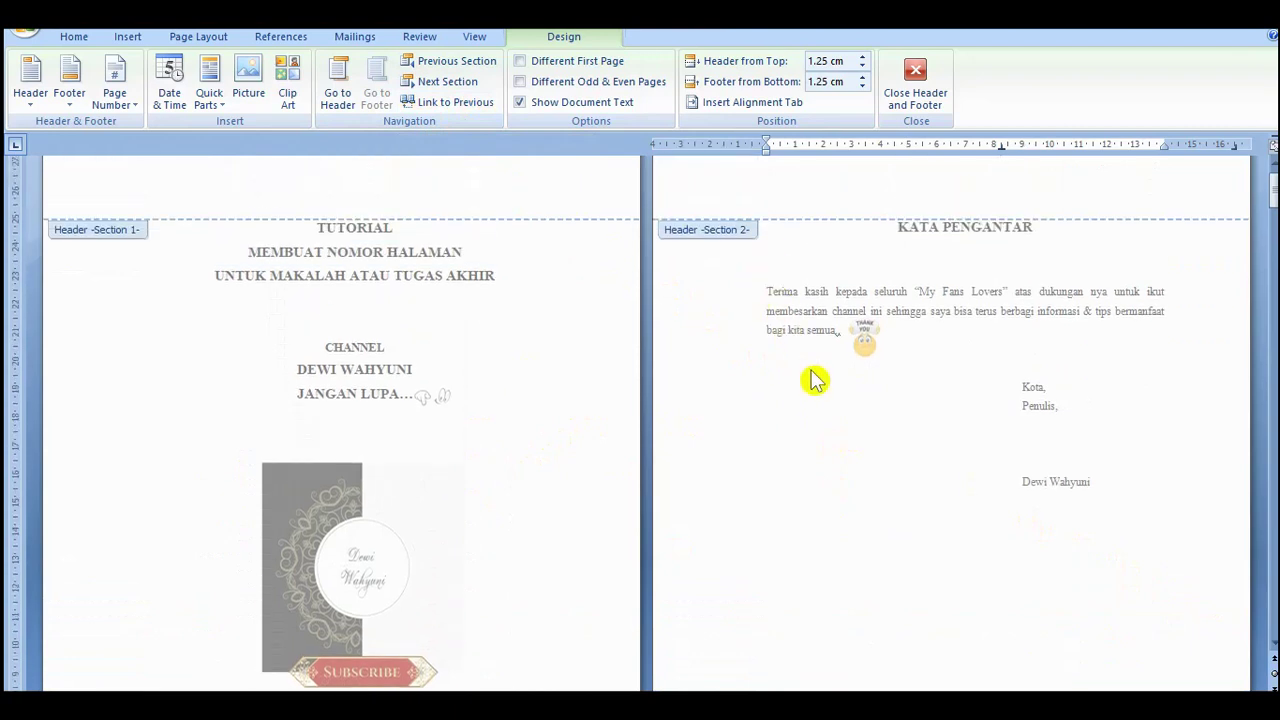
left_click(819, 419)
scroll(819, 424, "down", 5)
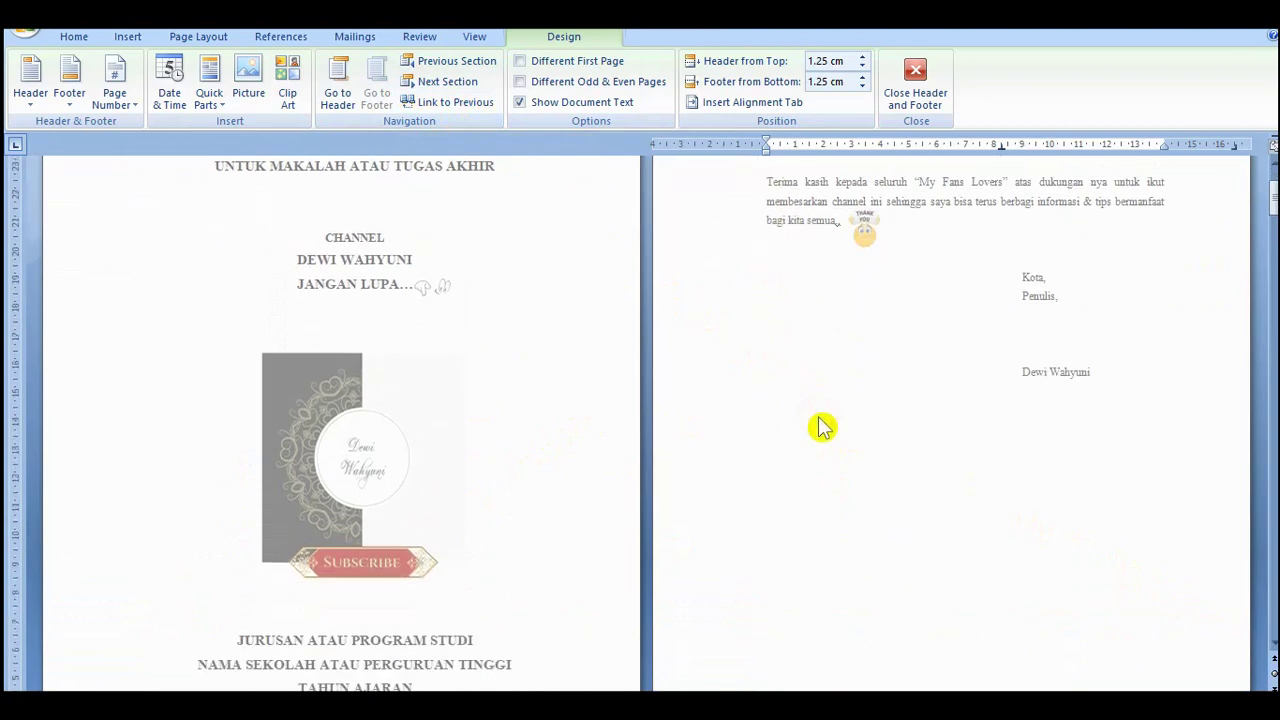
scroll(820, 426, "up", 6)
scroll(820, 426, "down", 2)
scroll(821, 427, "down", 10)
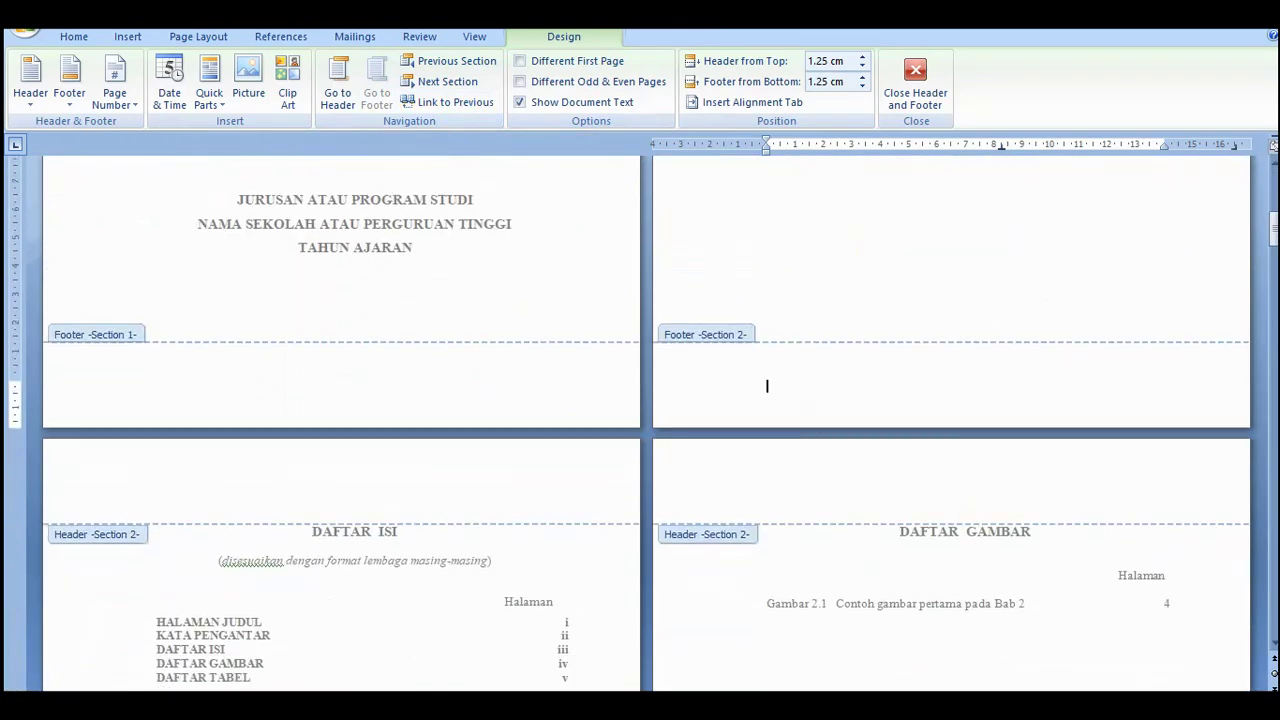
scroll(915, 404, "down", 10)
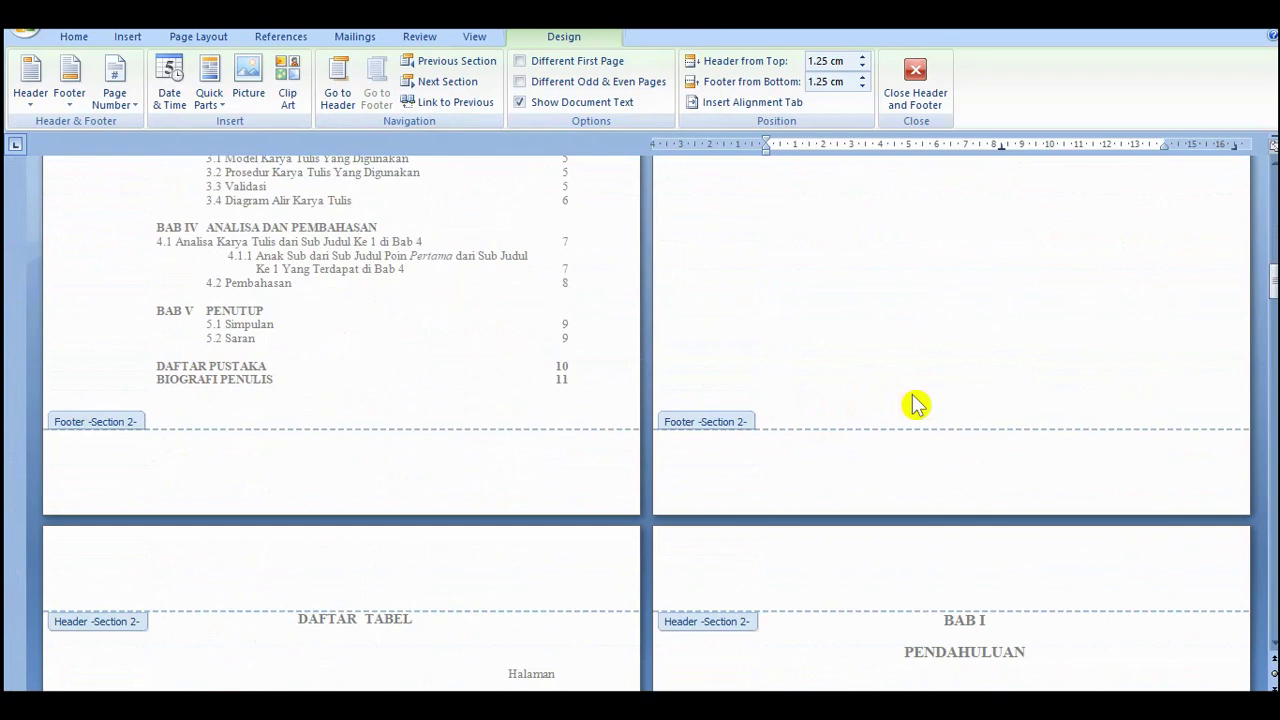
scroll(290, 638, "down", 3)
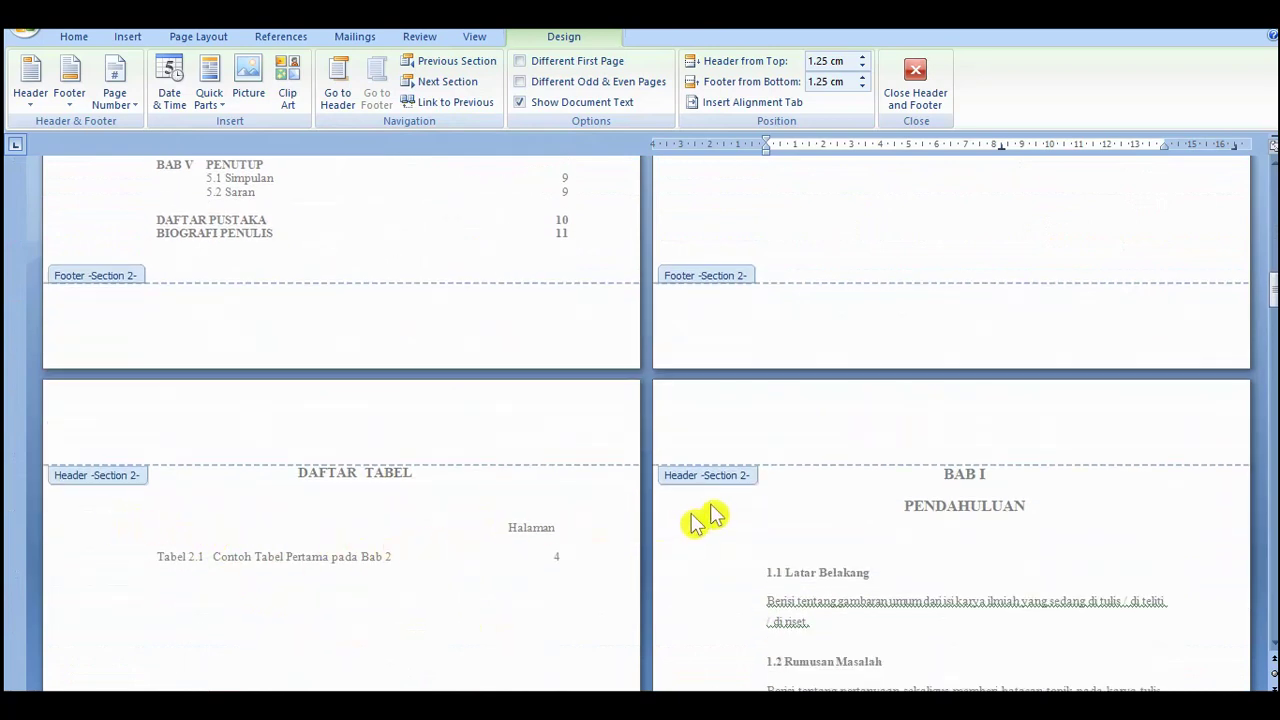
scroll(712, 516, "down", 4)
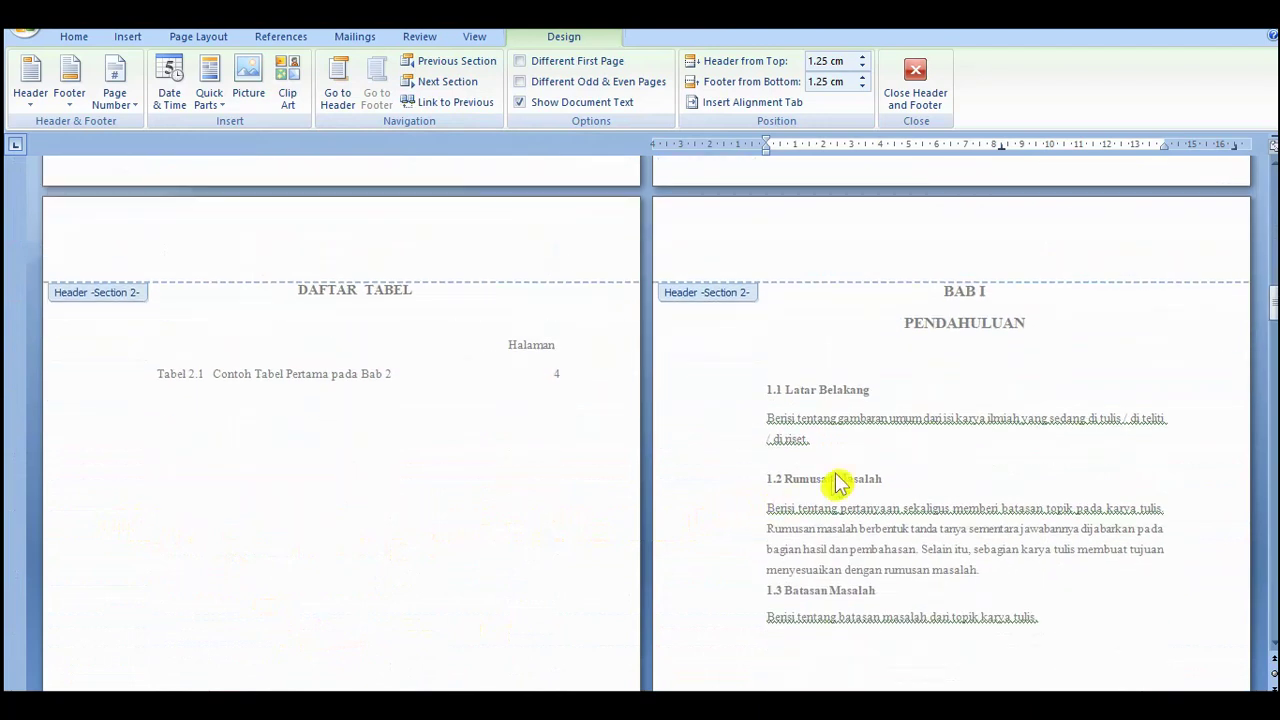
- Leave header editing and insert a Next Page section break directly before the BAB I heading
double_click(837, 346)
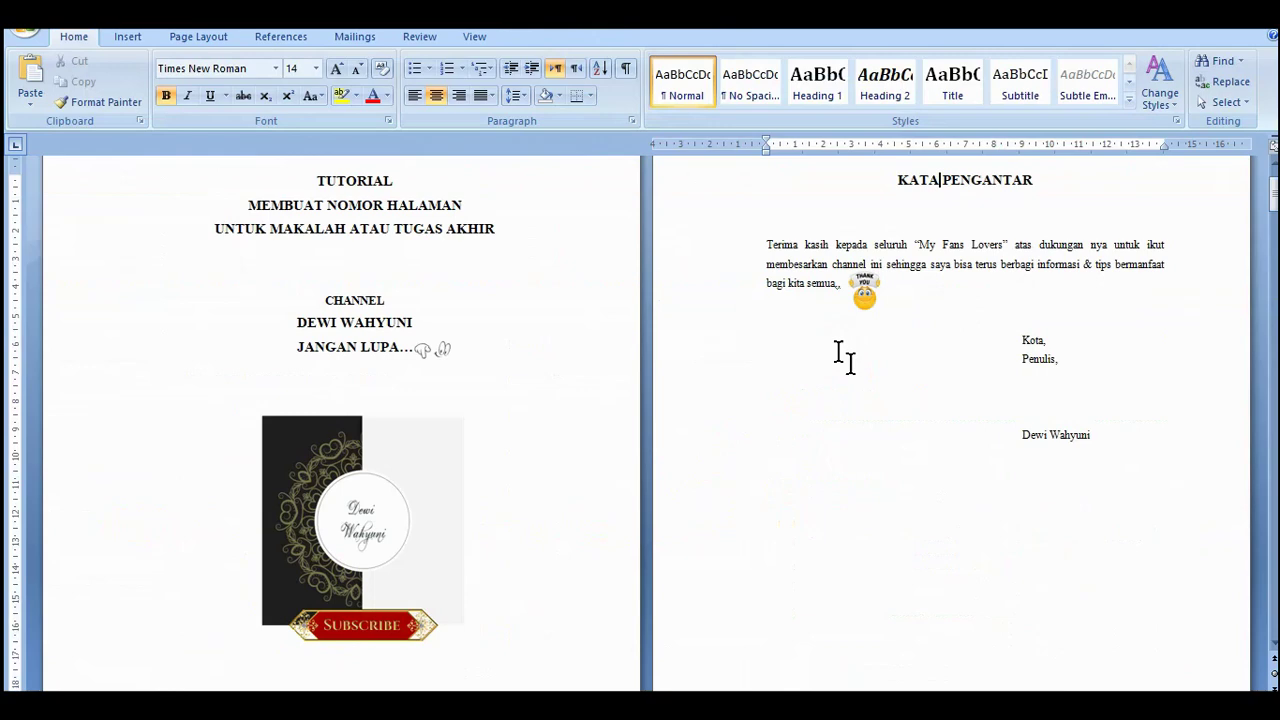
scroll(837, 357, "down", 10)
scroll(897, 427, "down", 15)
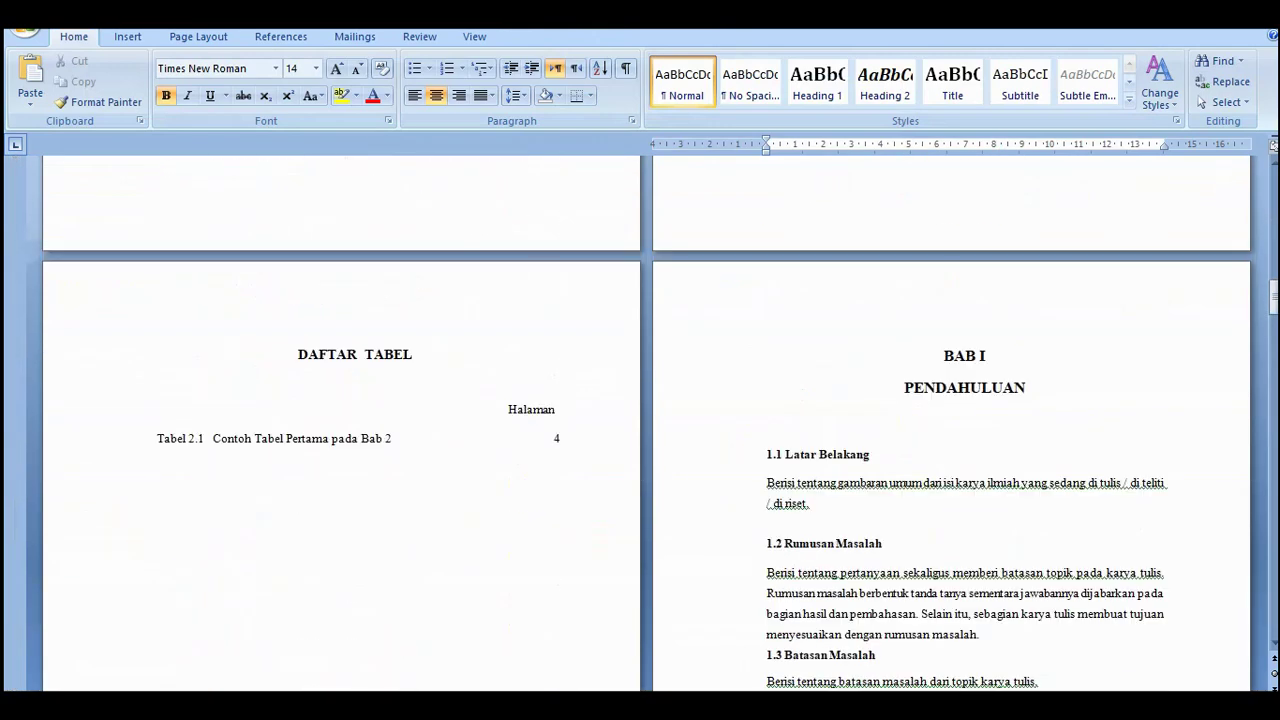
left_click(925, 352)
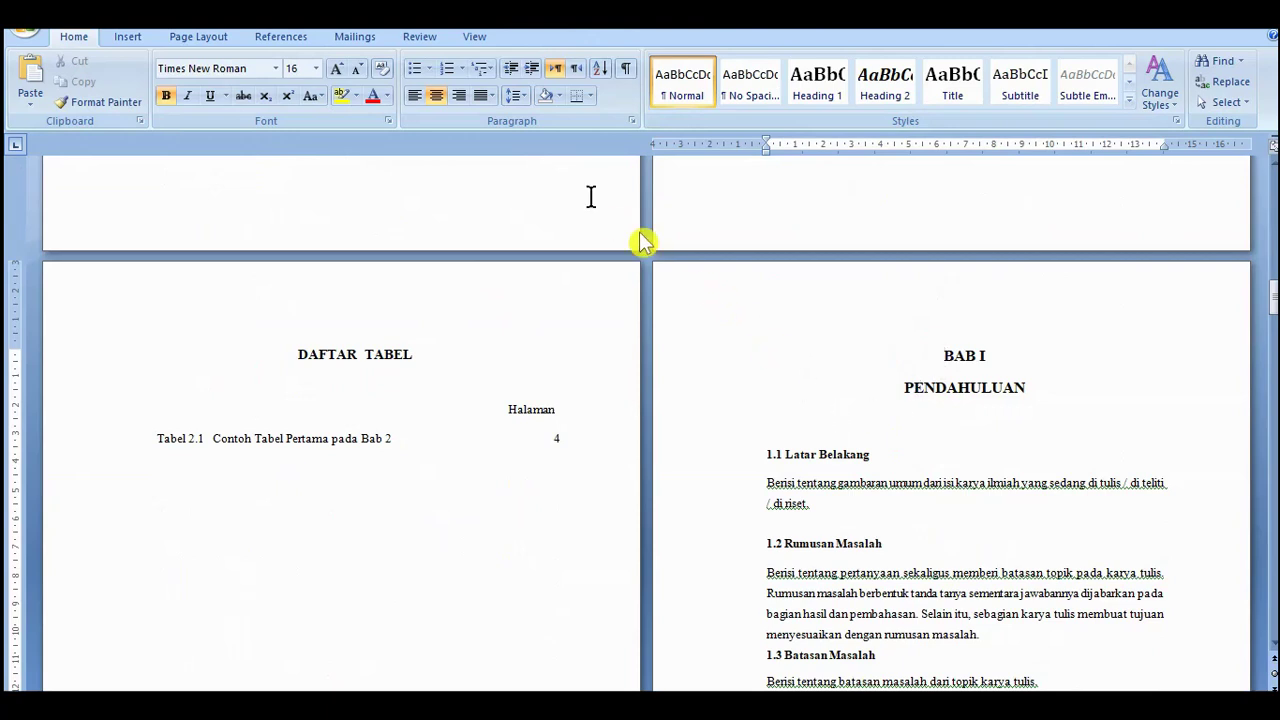
left_click(212, 40)
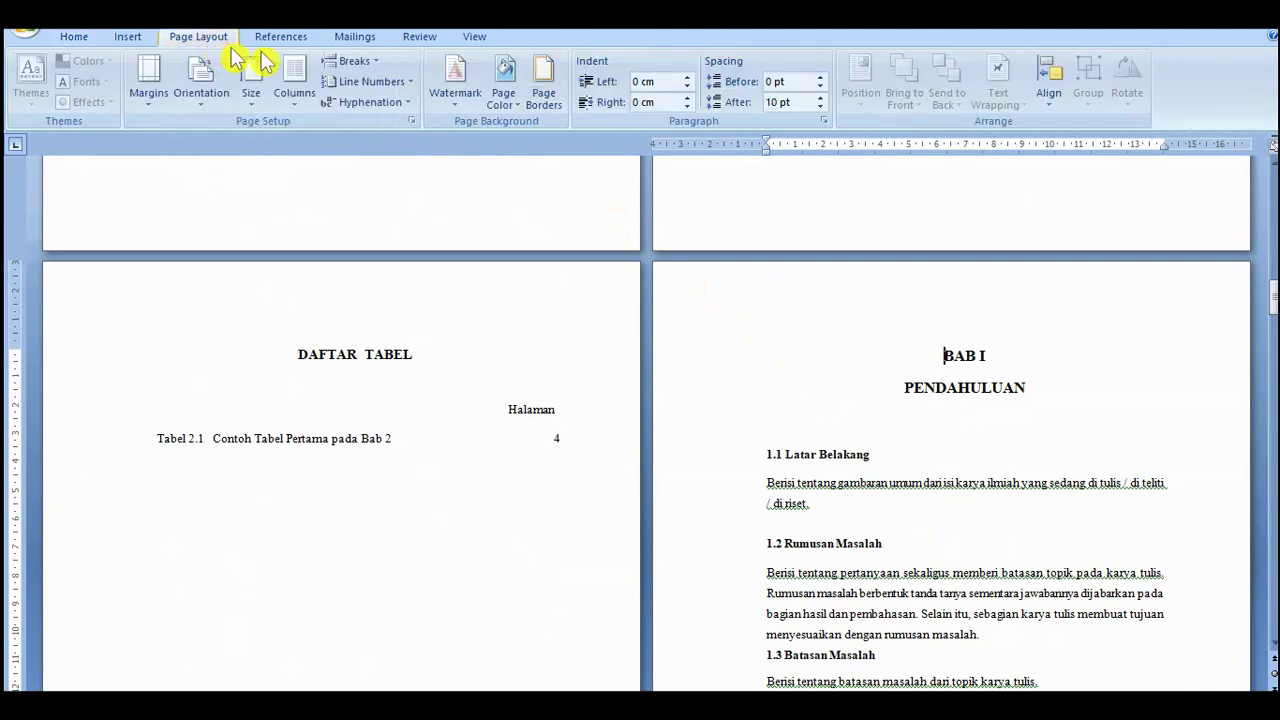
left_click(366, 64)
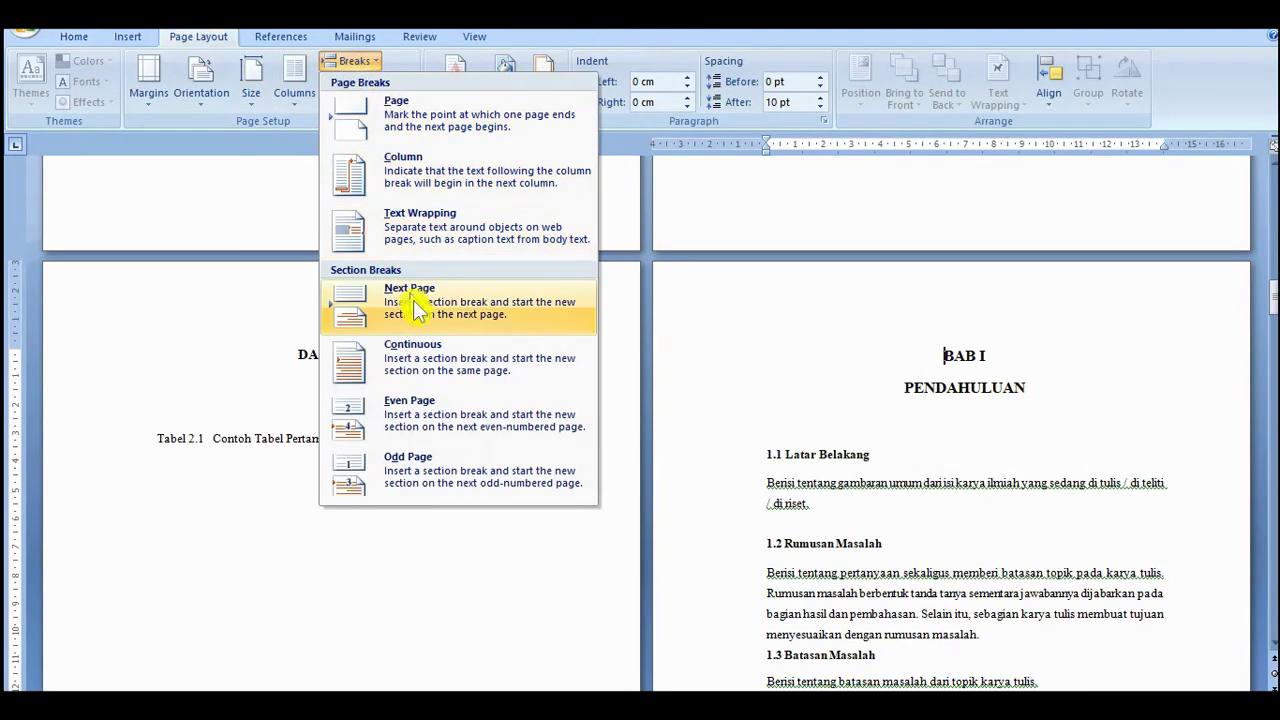
left_click(418, 310)
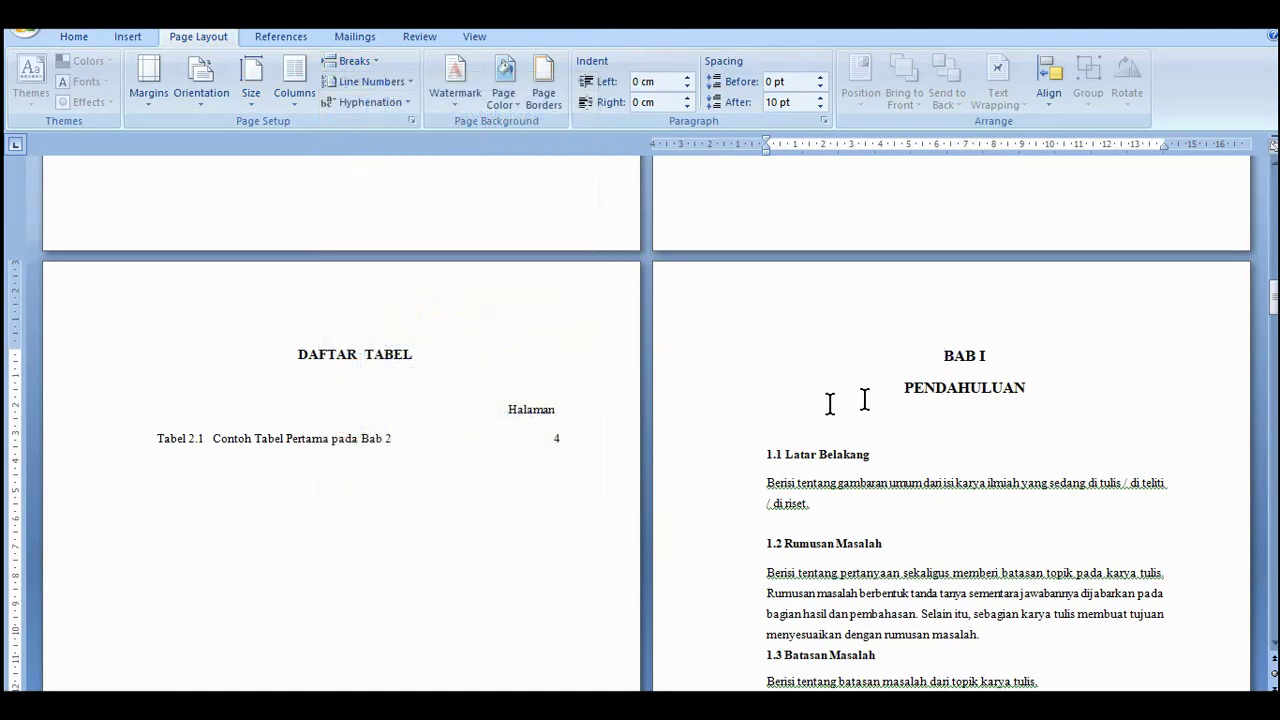
- Open the header on the BAB I page and turn on Different First Page for Section 3
double_click(880, 314)
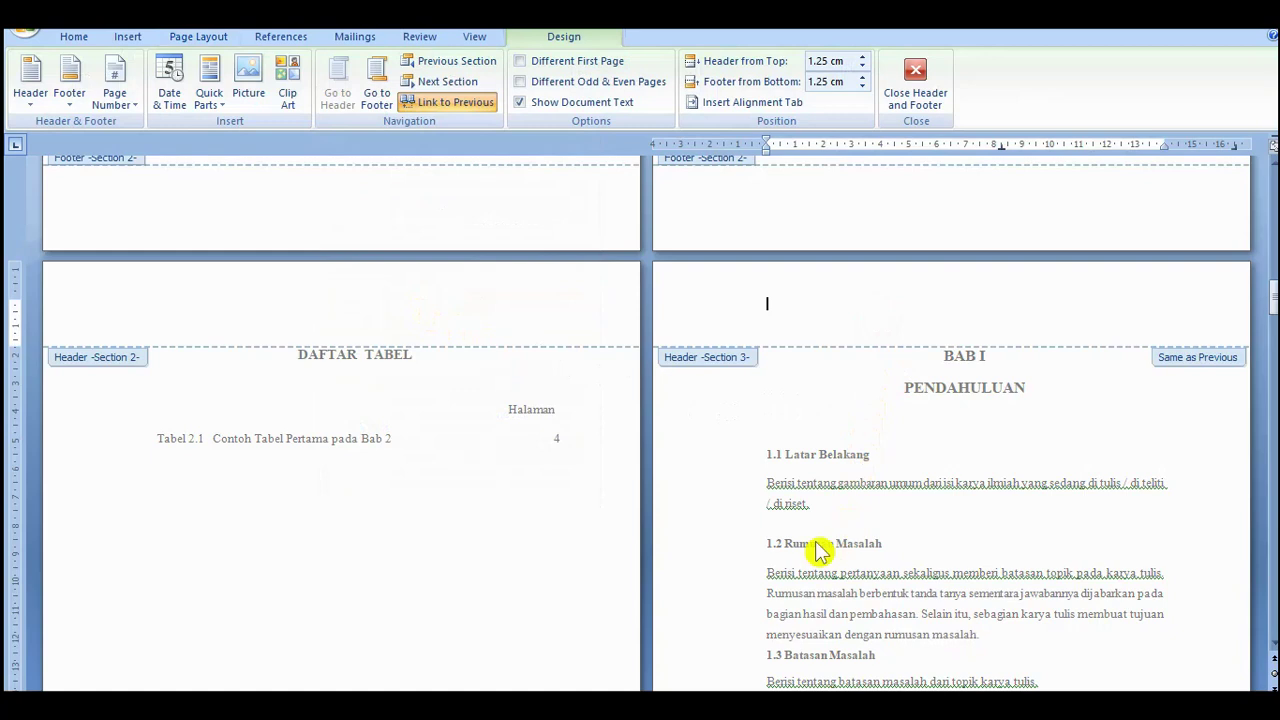
scroll(820, 485, "down", 1)
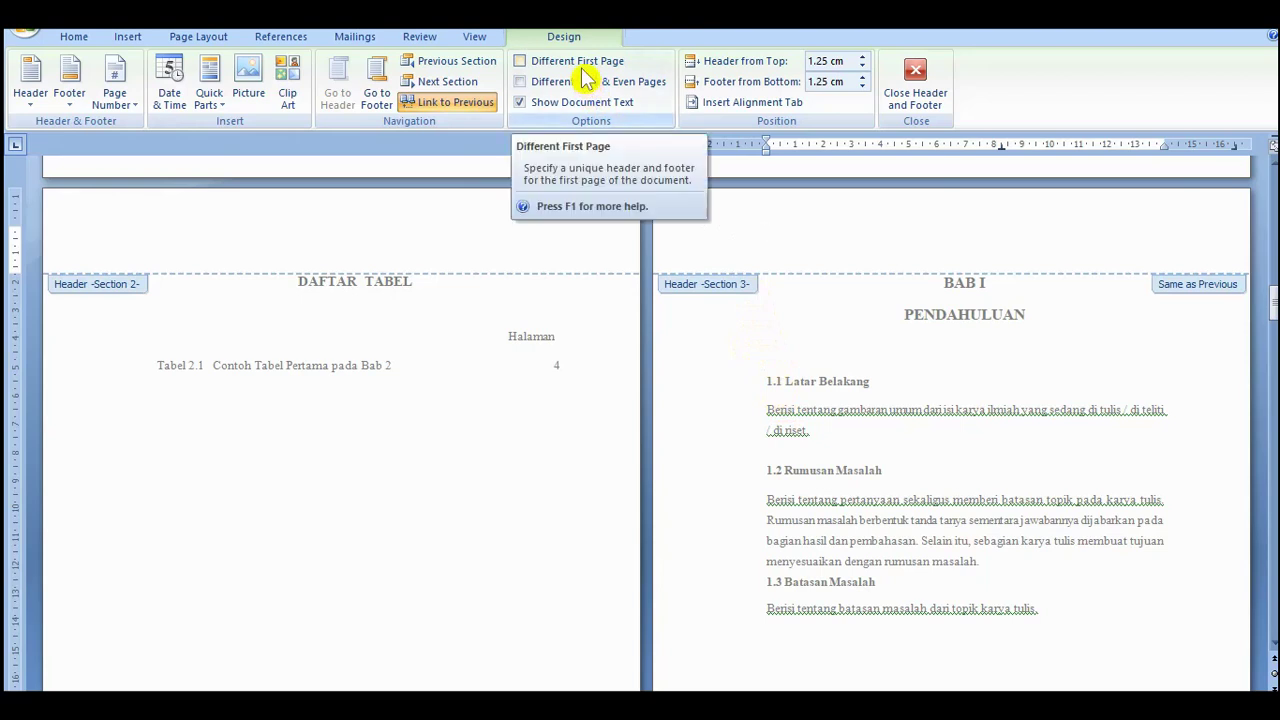
left_click(521, 62)
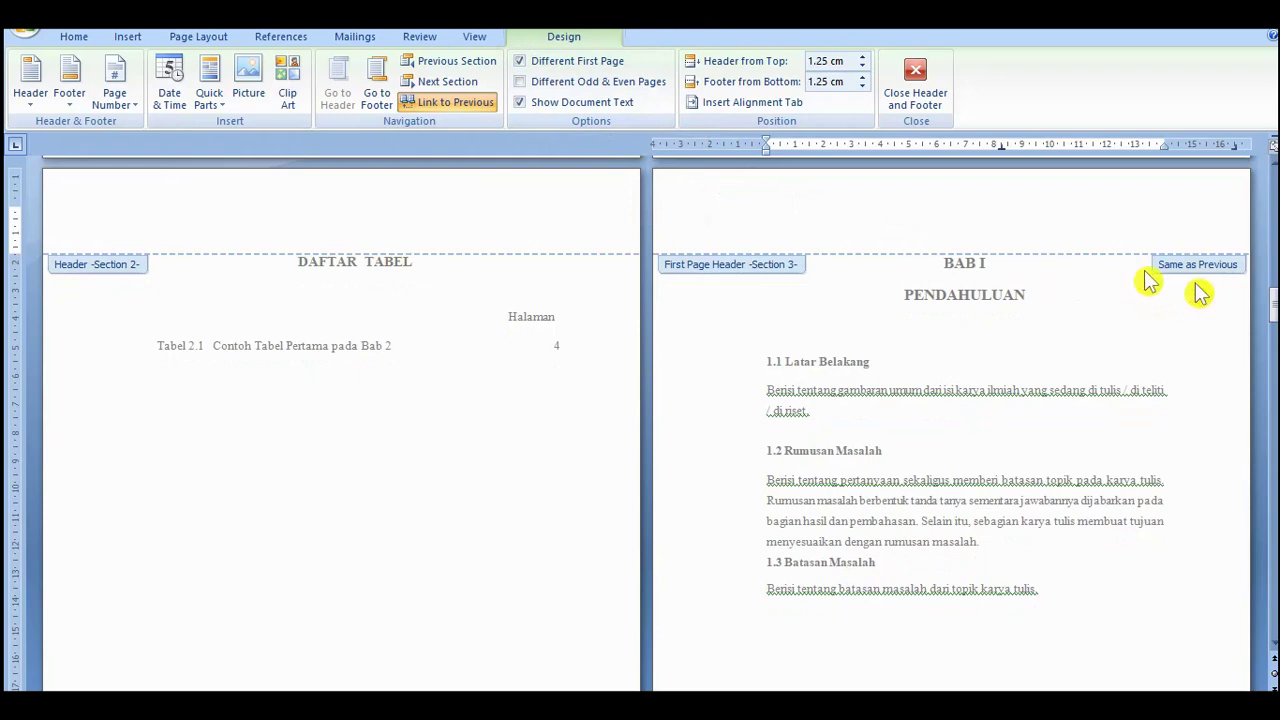
- Turn off Link to Previous for both the first page header and the first page footer of Section 3
left_click(472, 106)
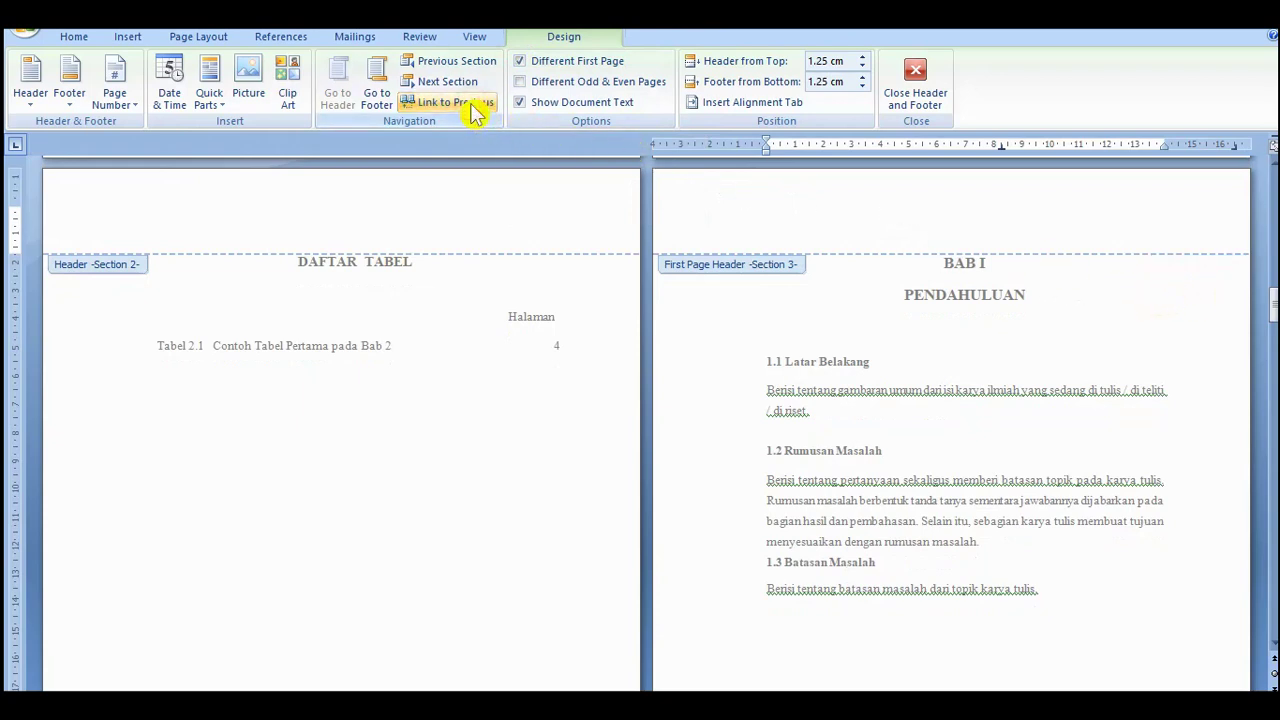
left_click(377, 92)
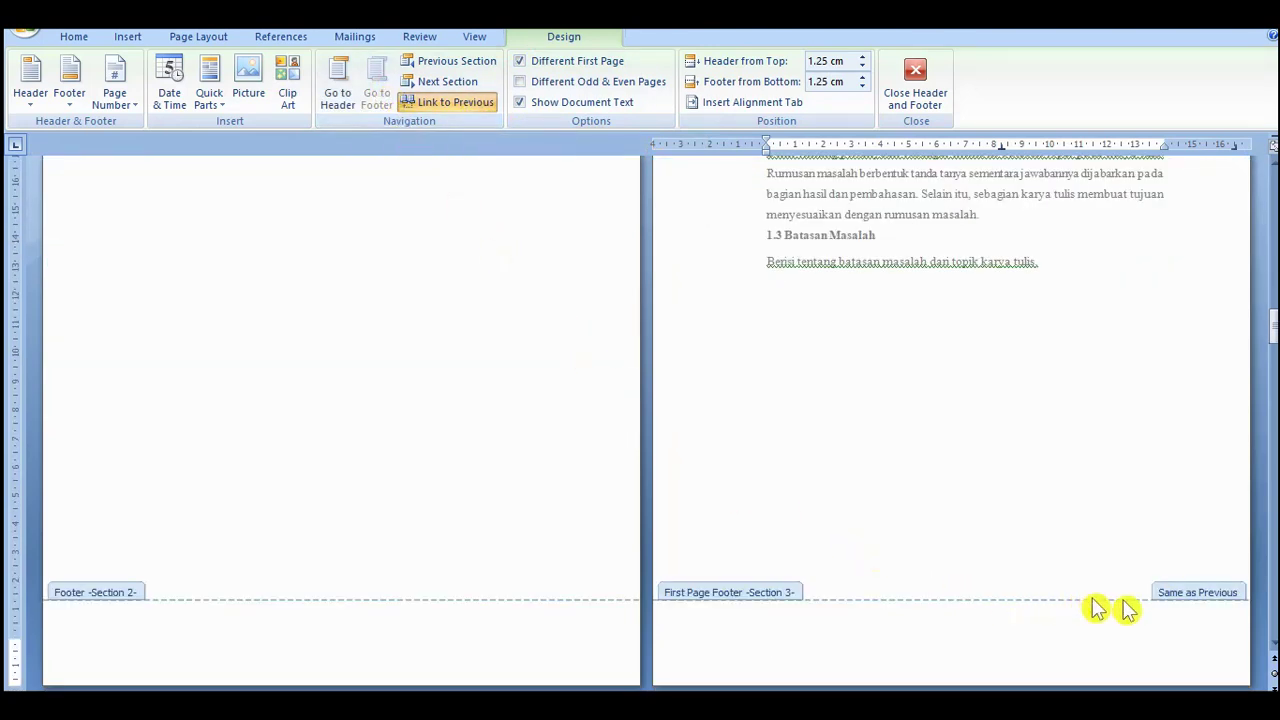
left_click(455, 103)
scroll(885, 395, "up", 3)
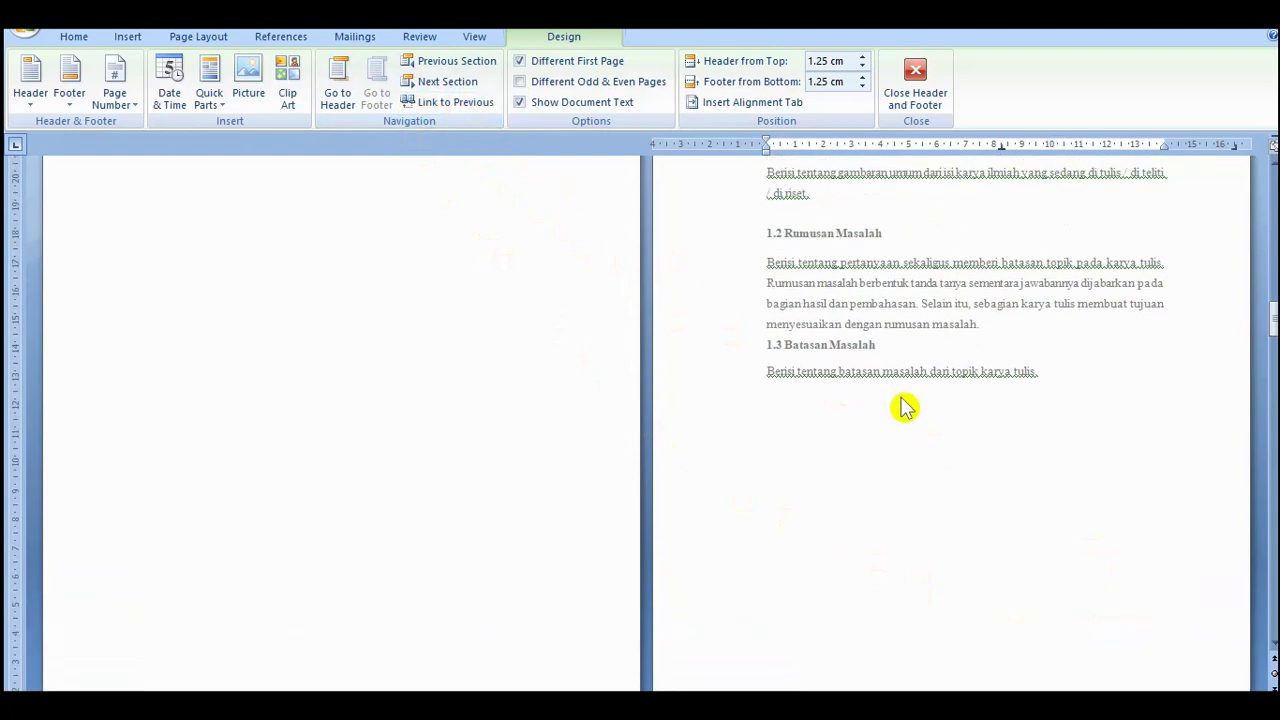
scroll(904, 406, "up", 5)
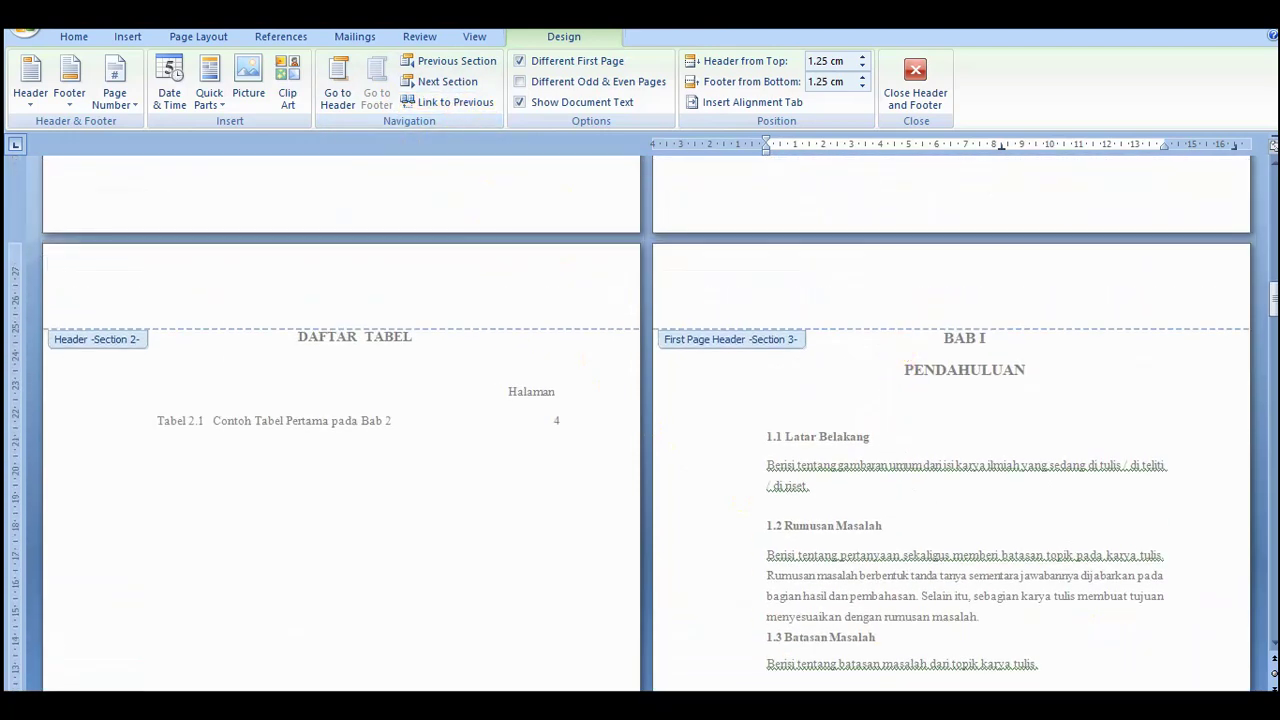
left_click(897, 315)
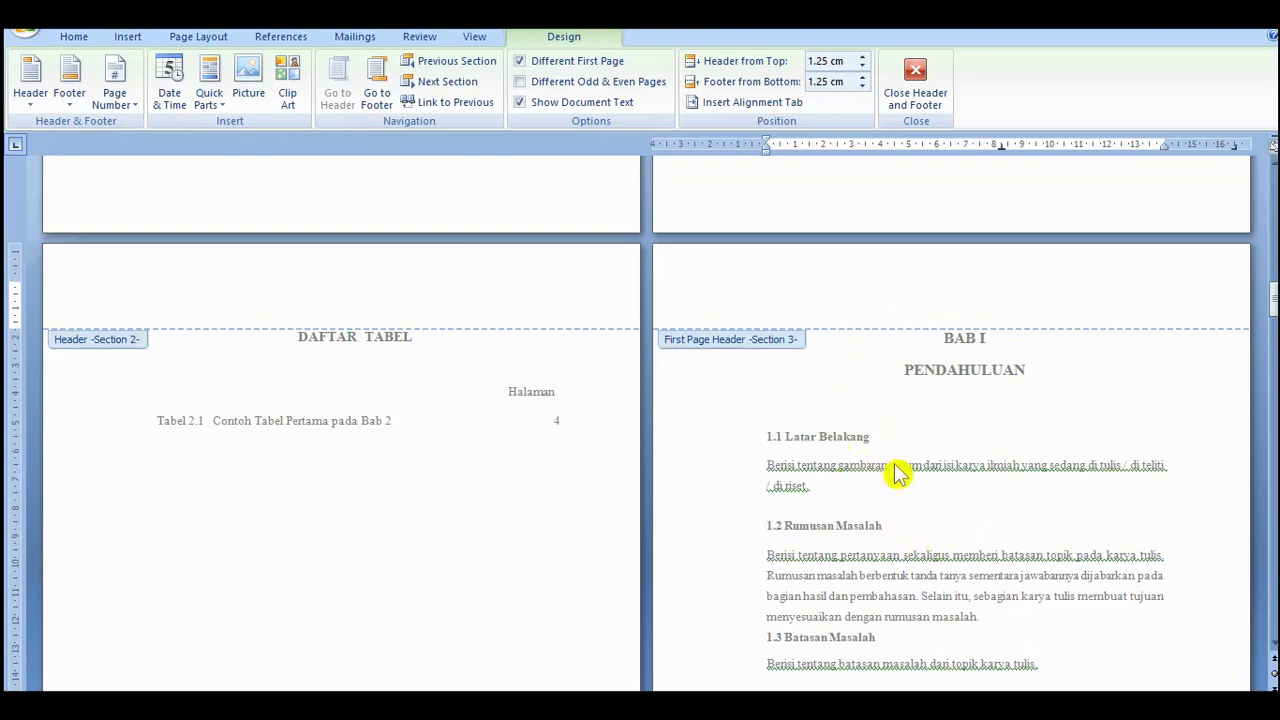
- Return to the body text and insert a Next Page section break directly before the BAB II heading
scroll(897, 474, "down", 15)
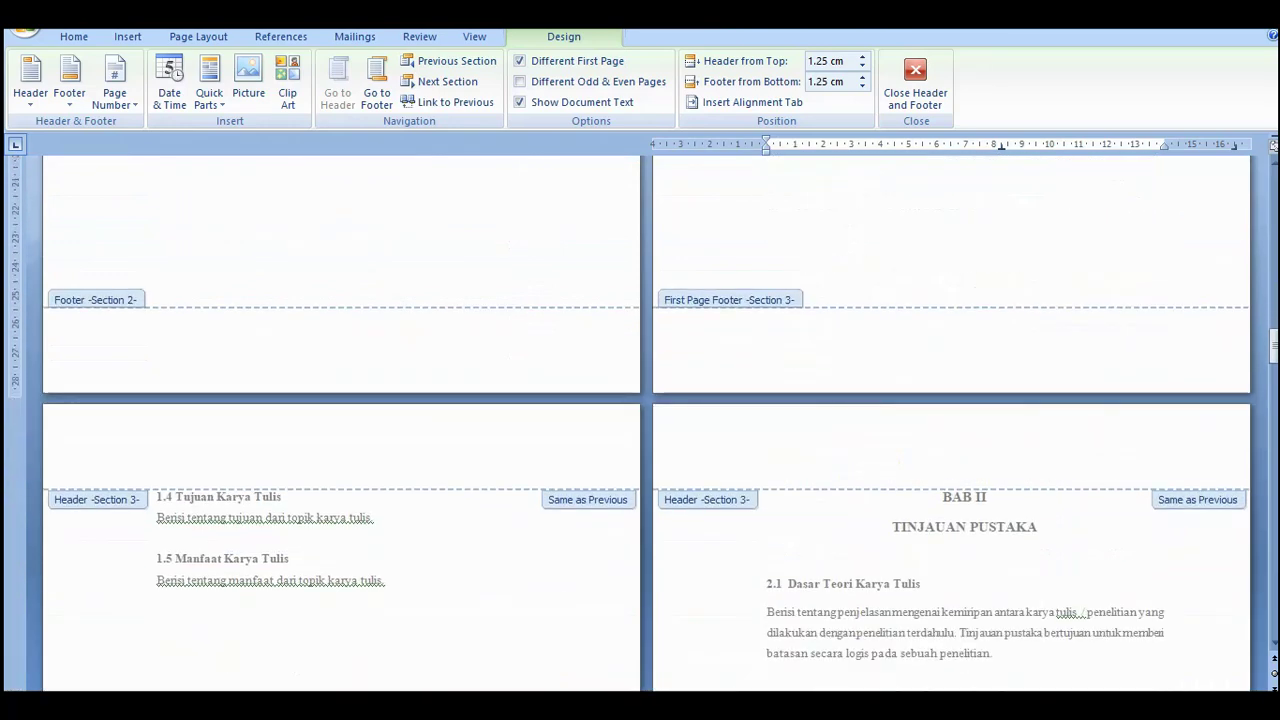
scroll(689, 465, "down", 3)
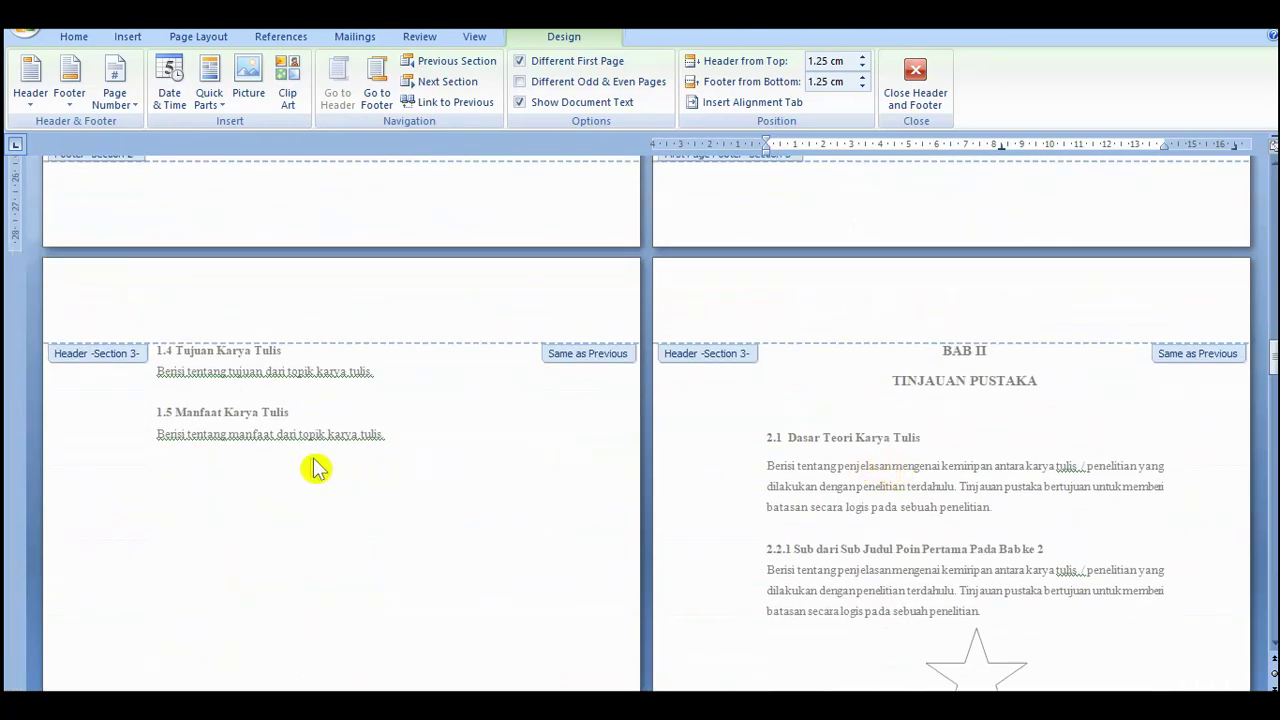
double_click(816, 397)
scroll(920, 371, "down", 15)
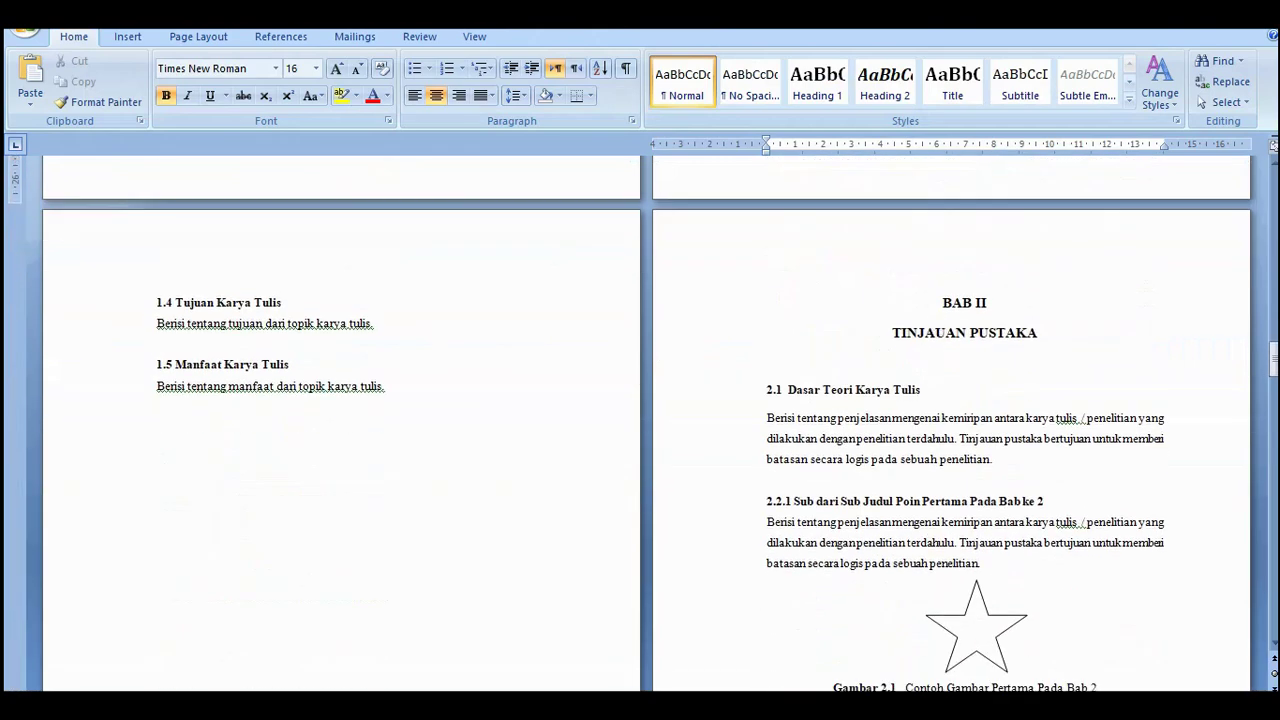
left_click(942, 302)
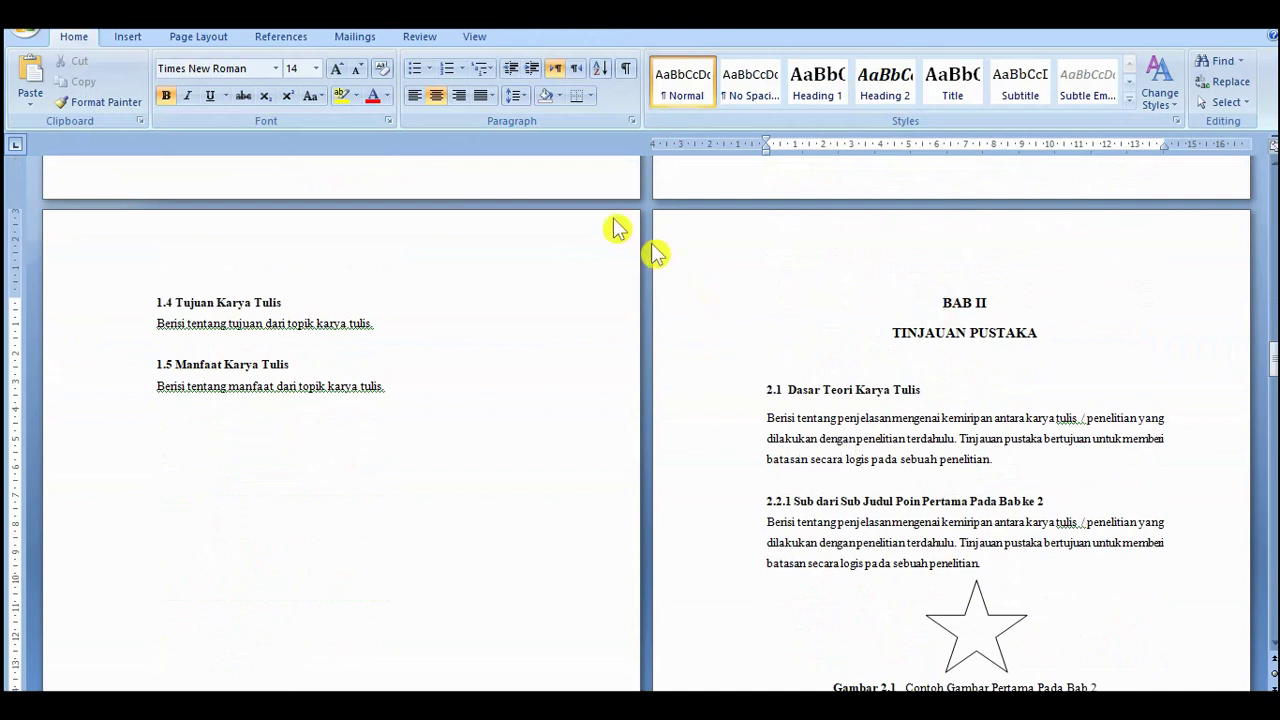
left_click(226, 42)
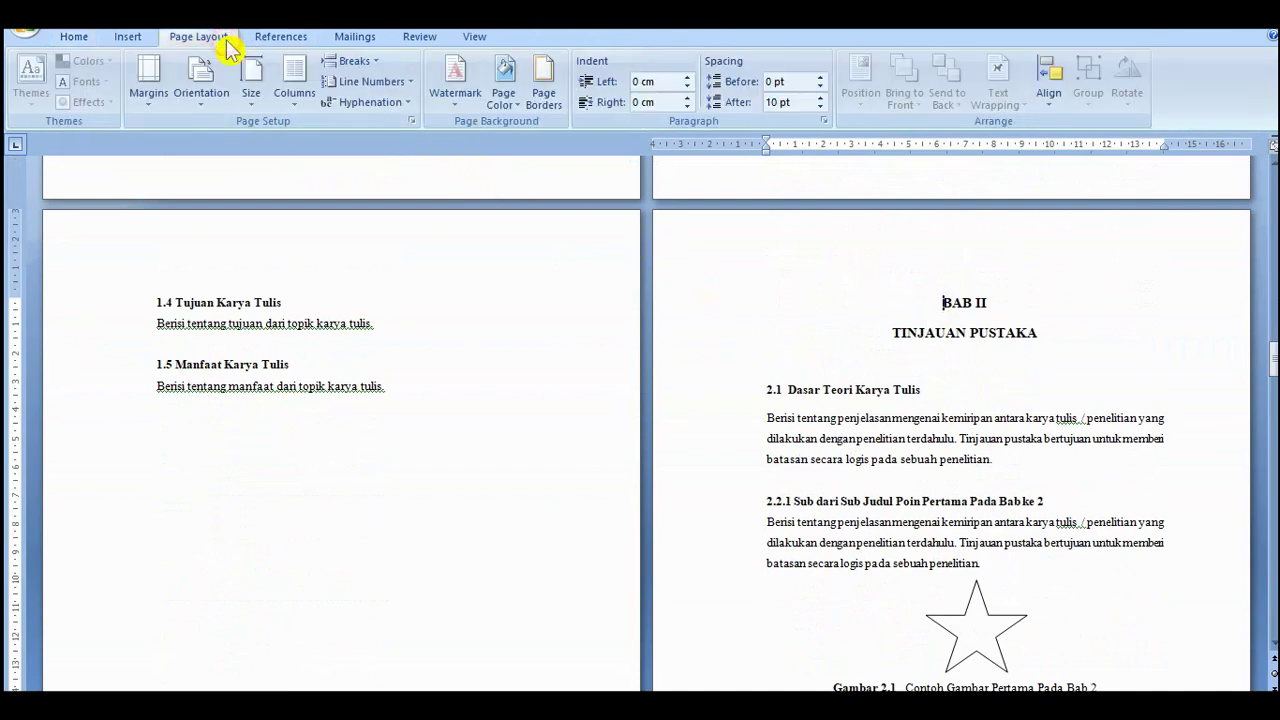
left_click(368, 66)
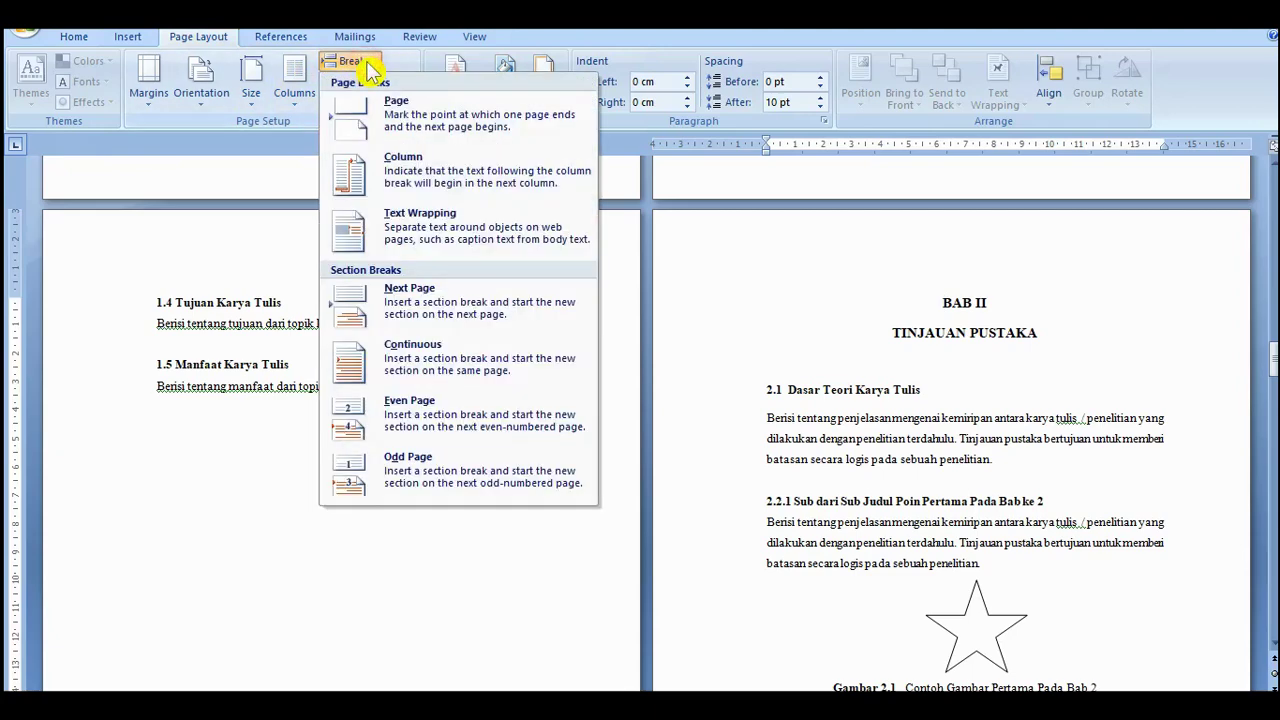
left_click(433, 310)
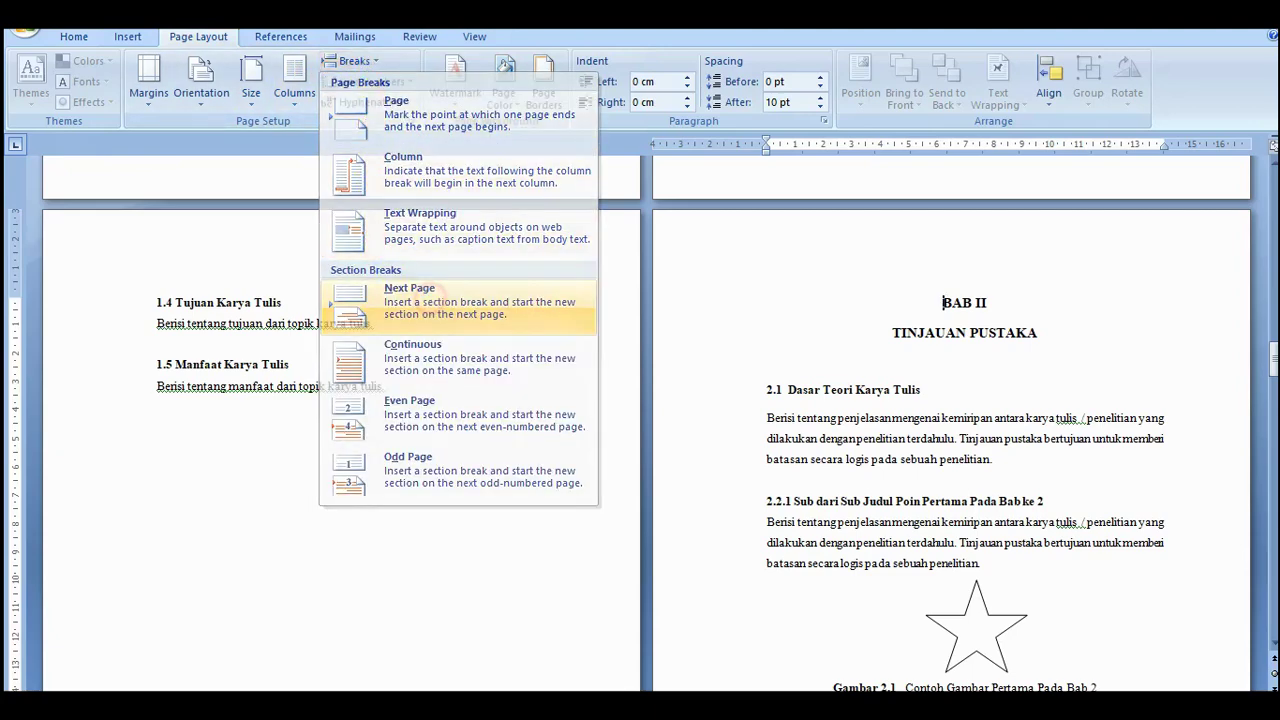
- Turn off Link to Previous for the first page header and first page footer of Section 4, starting at BAB II
double_click(822, 262)
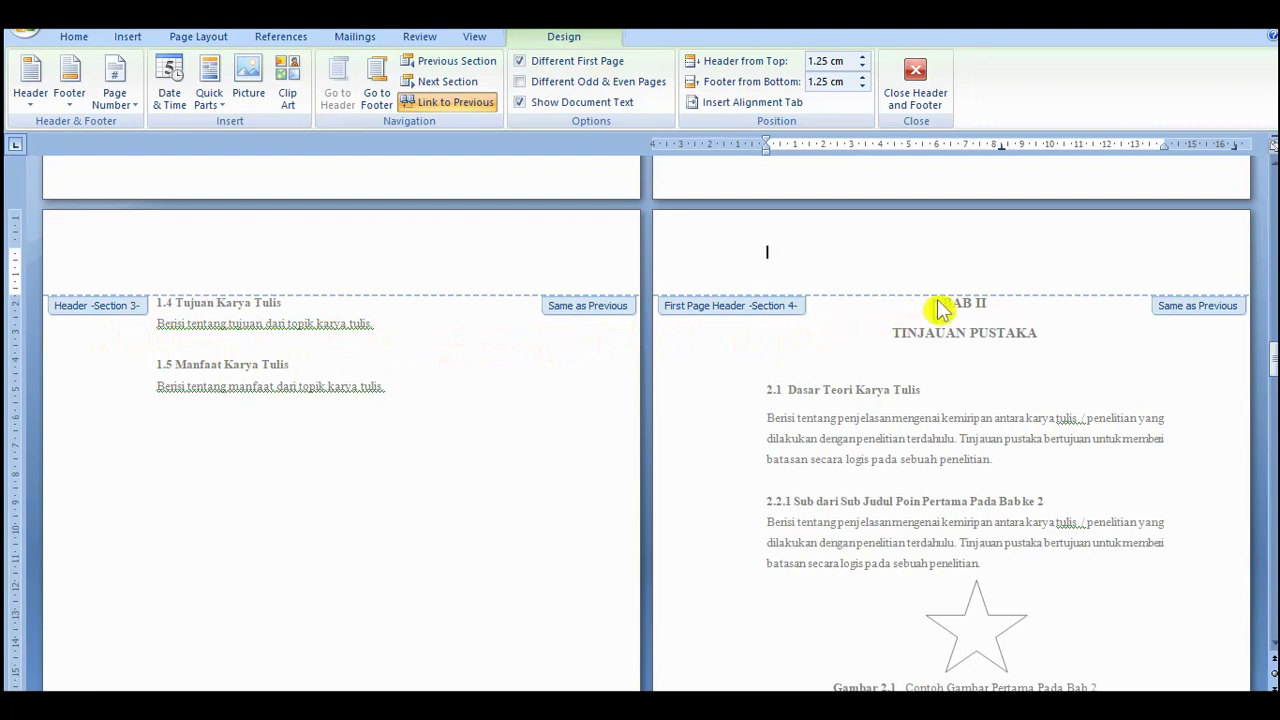
left_click(455, 105)
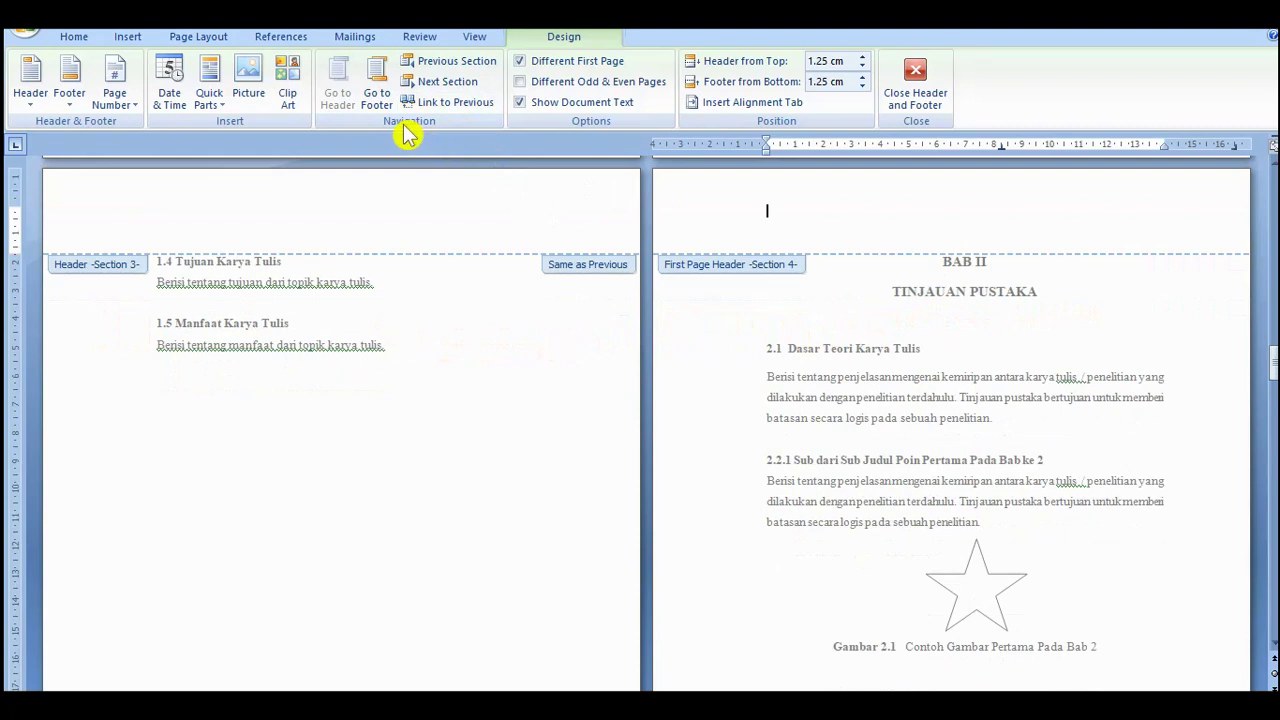
left_click(380, 93)
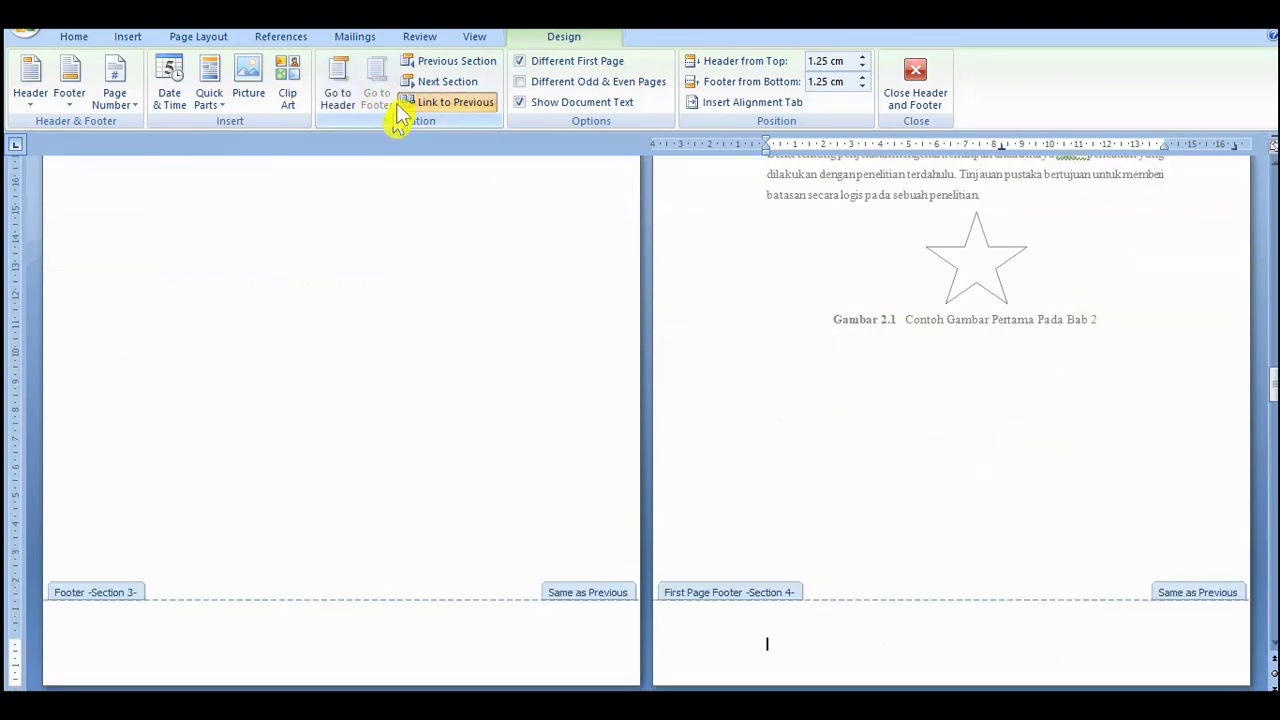
left_click(432, 108)
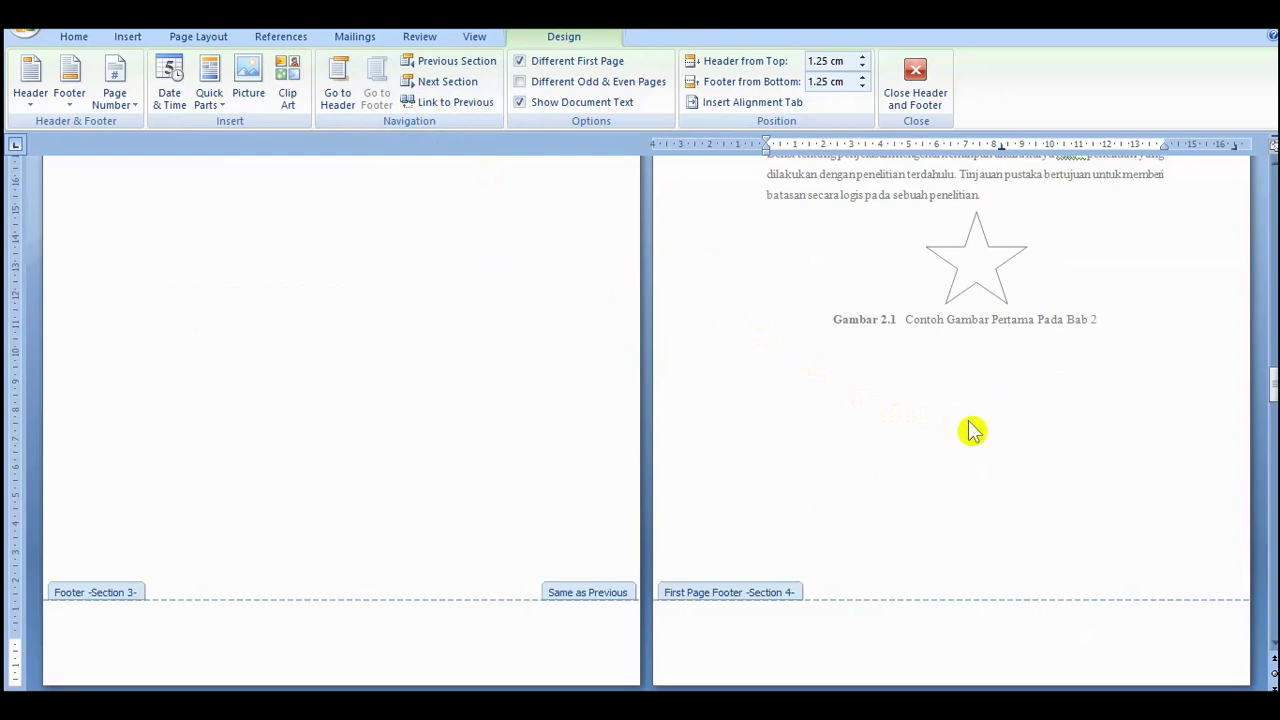
- Return to the body text and insert a Next Page section break directly before the BAB III heading
scroll(973, 431, "down", 6)
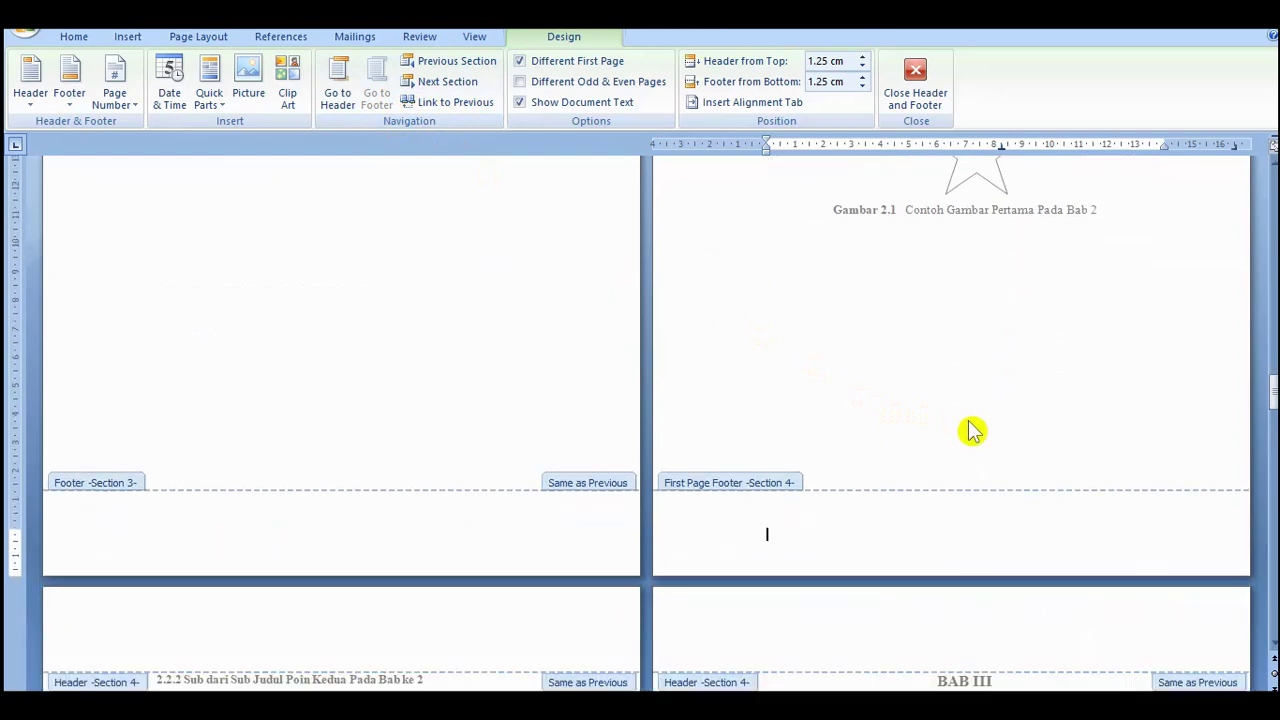
scroll(786, 406, "down", 2)
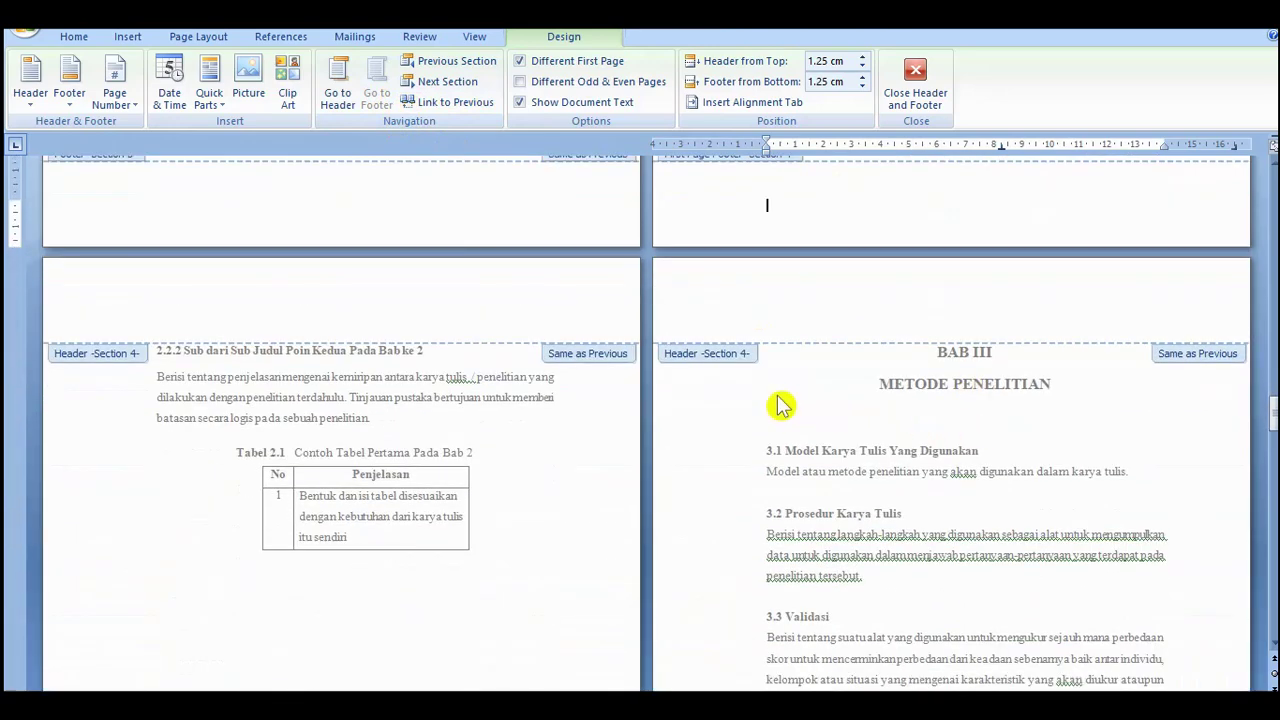
double_click(779, 398)
scroll(779, 398, "up", 3)
scroll(800, 390, "down", 15)
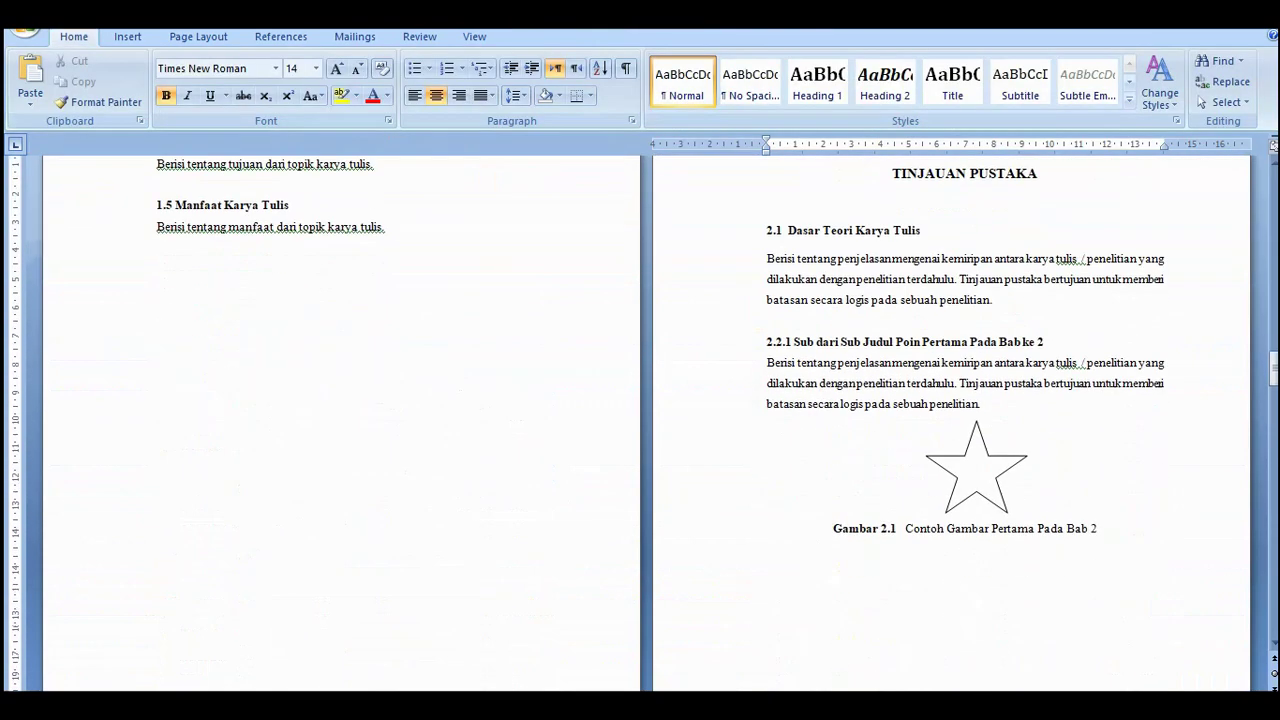
scroll(820, 385, "down", 4)
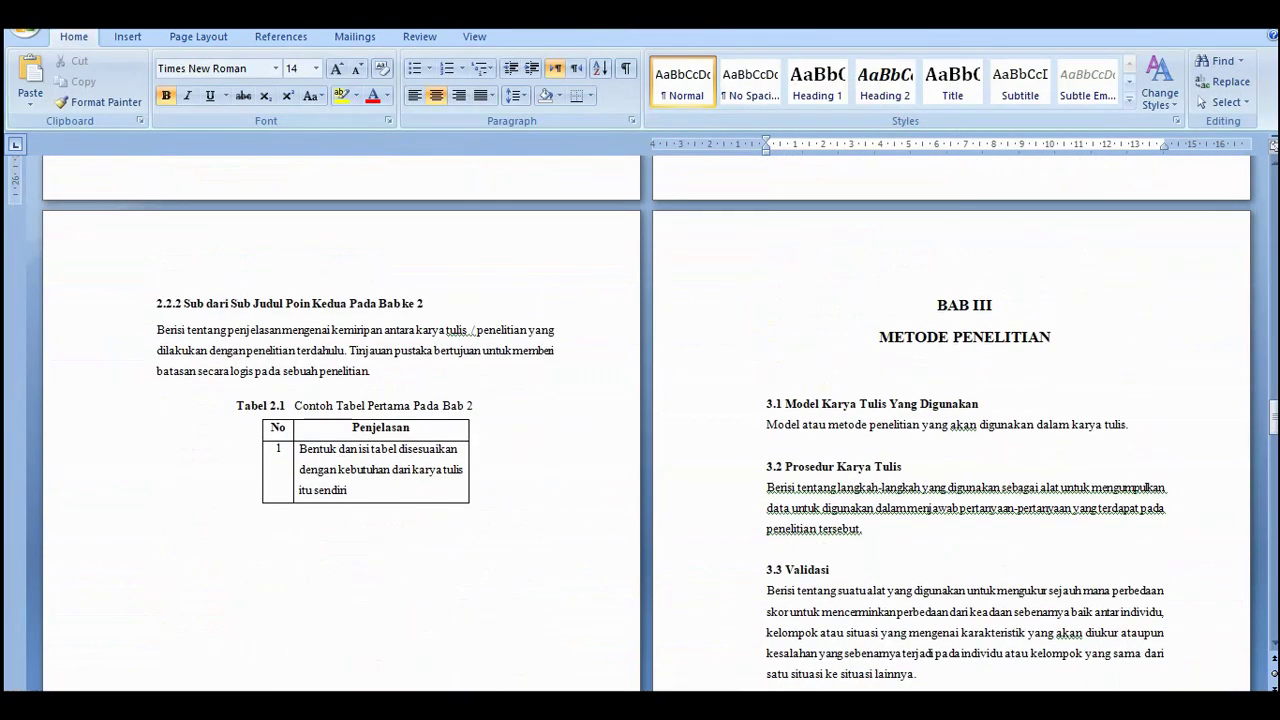
left_click(855, 305)
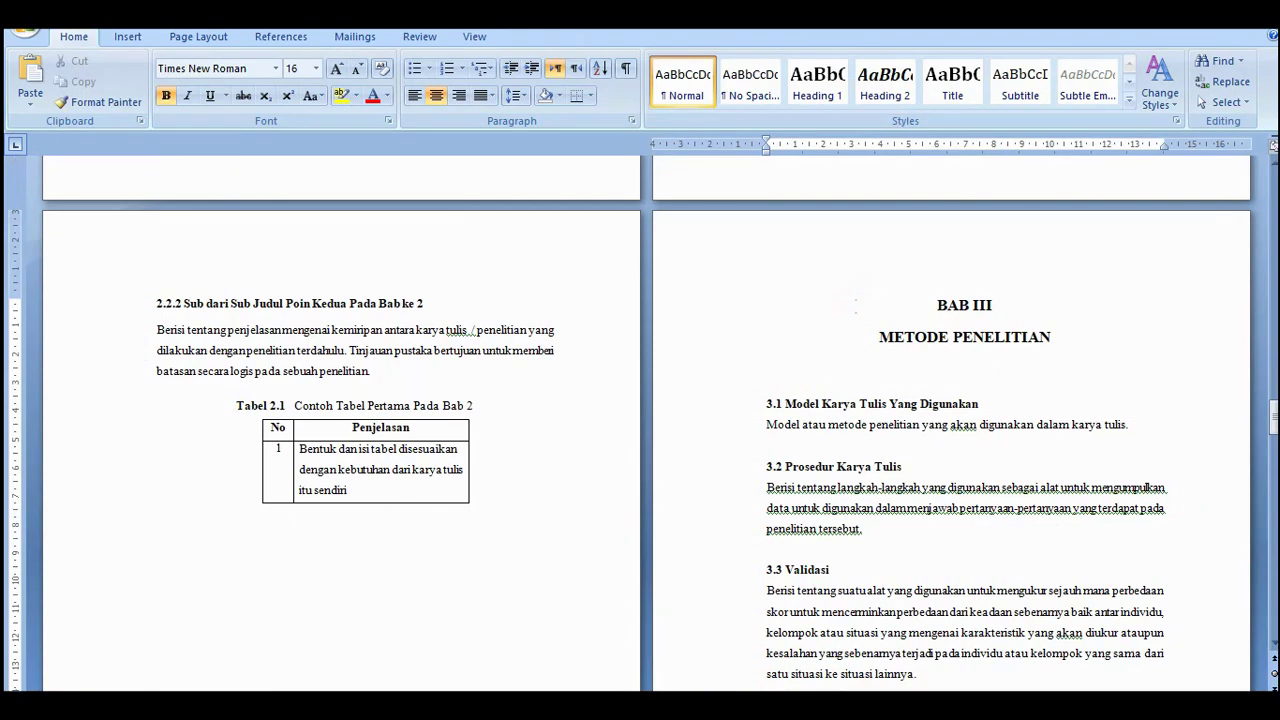
scroll(855, 300, "up", 1)
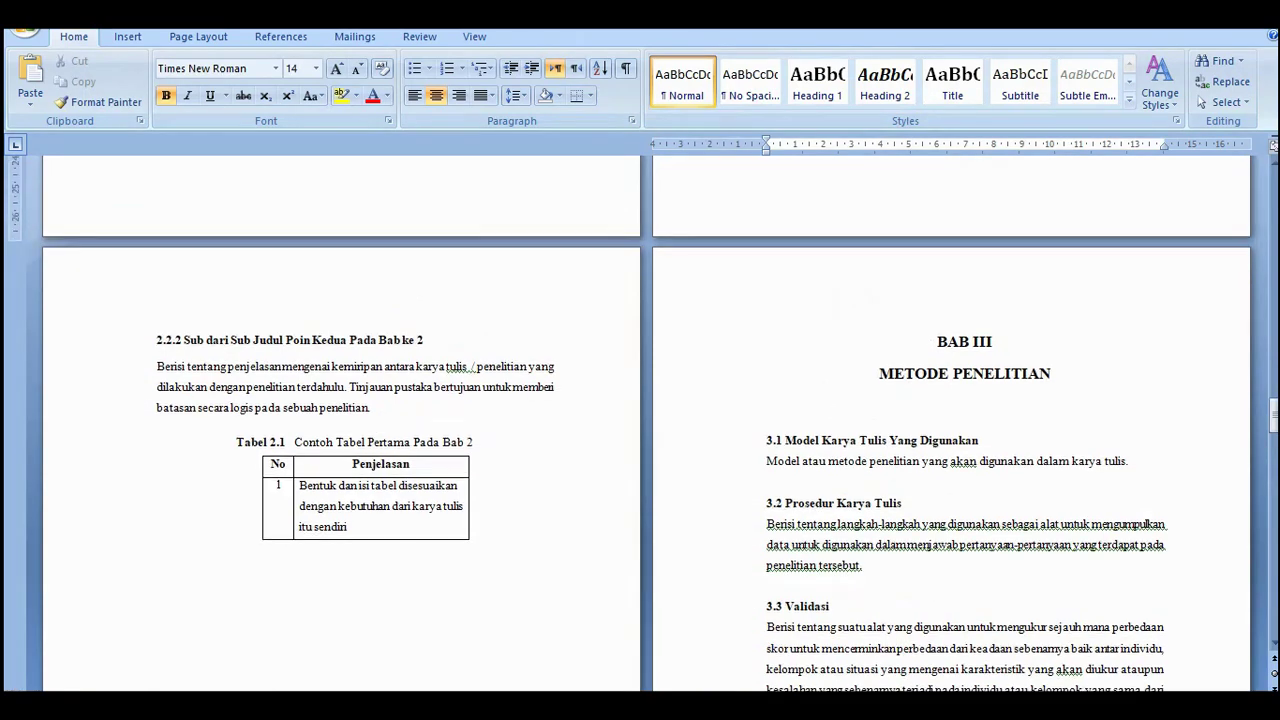
left_click(923, 349)
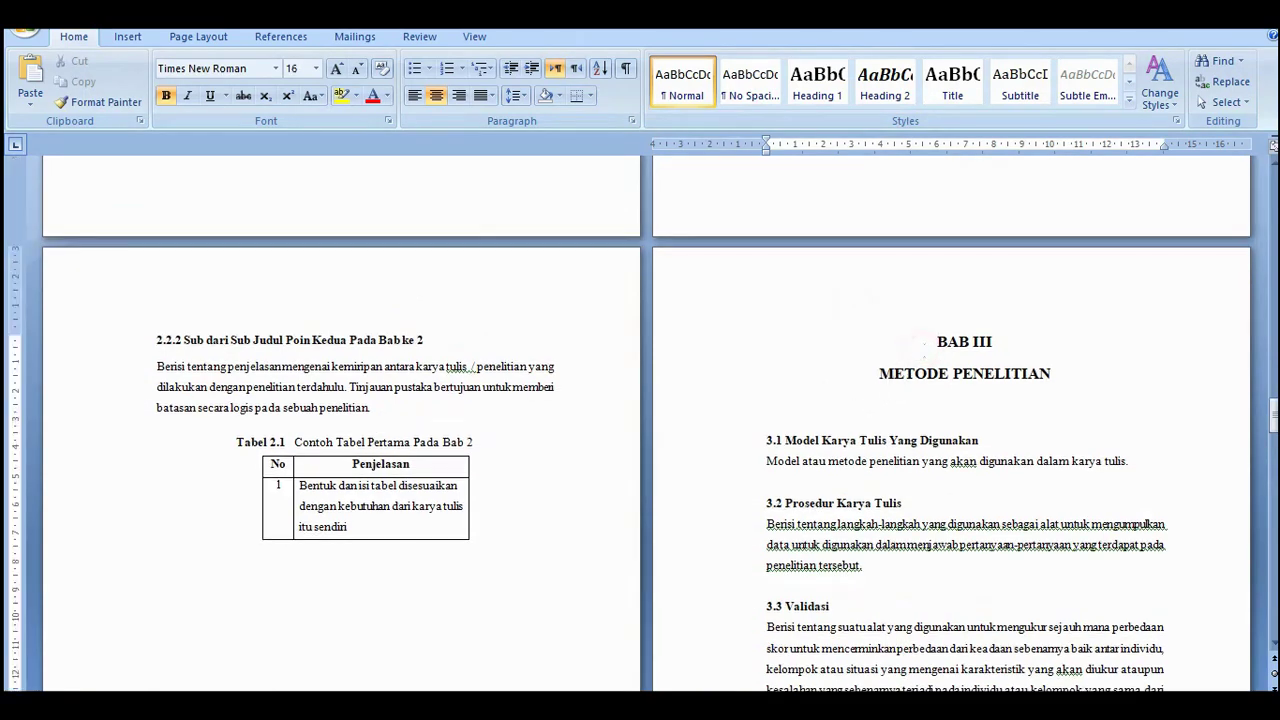
left_click(231, 40)
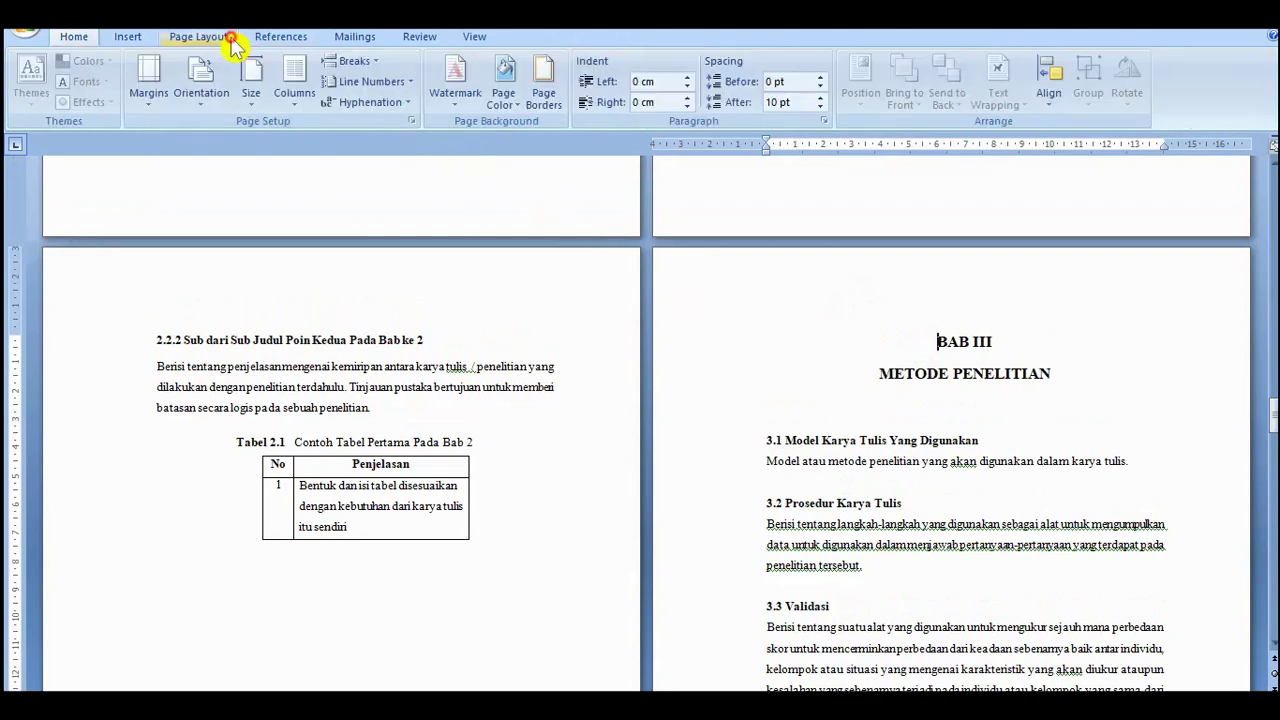
left_click(376, 66)
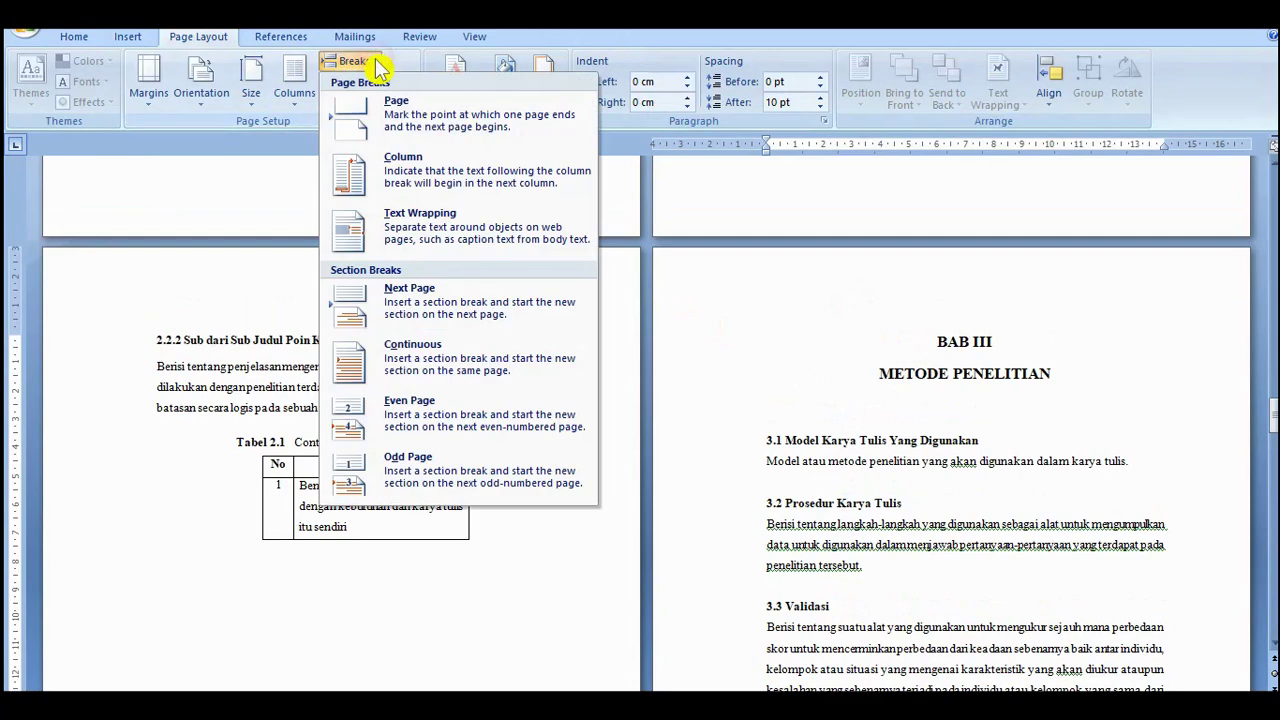
left_click(421, 303)
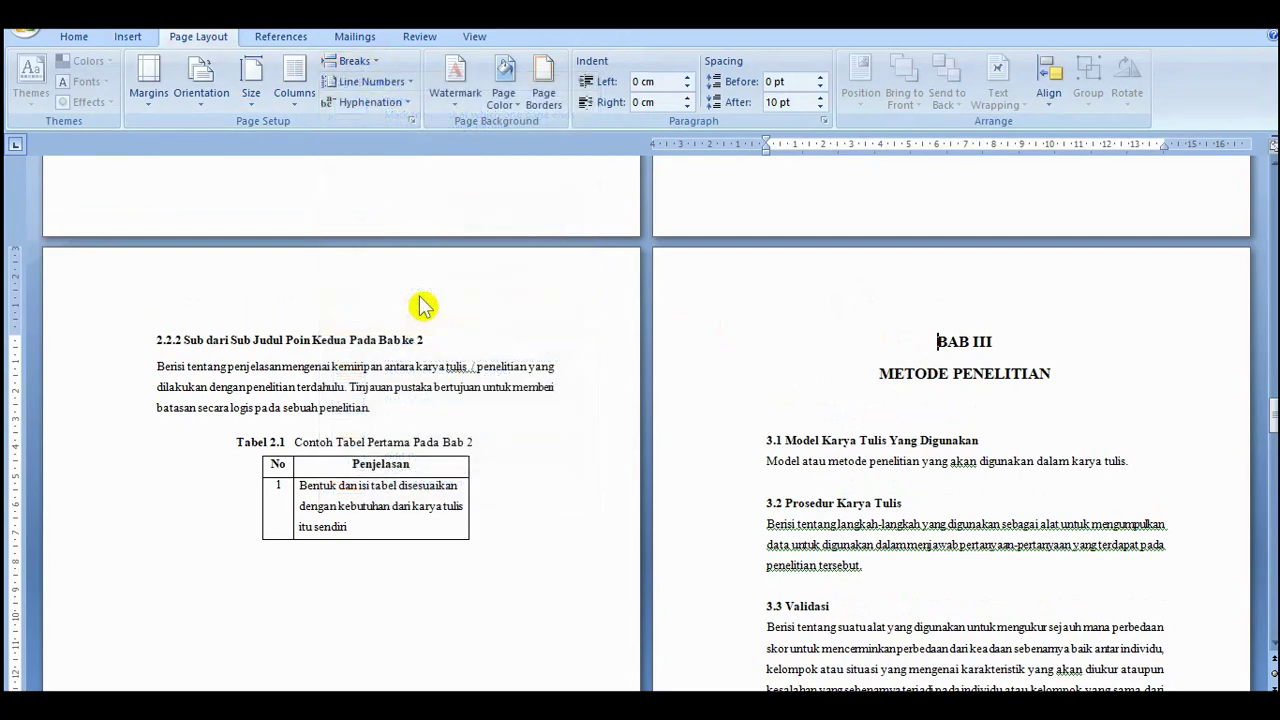
- Turn off Link to Previous for the first page header and first page footer of Section 5, starting at BAB III
double_click(796, 300)
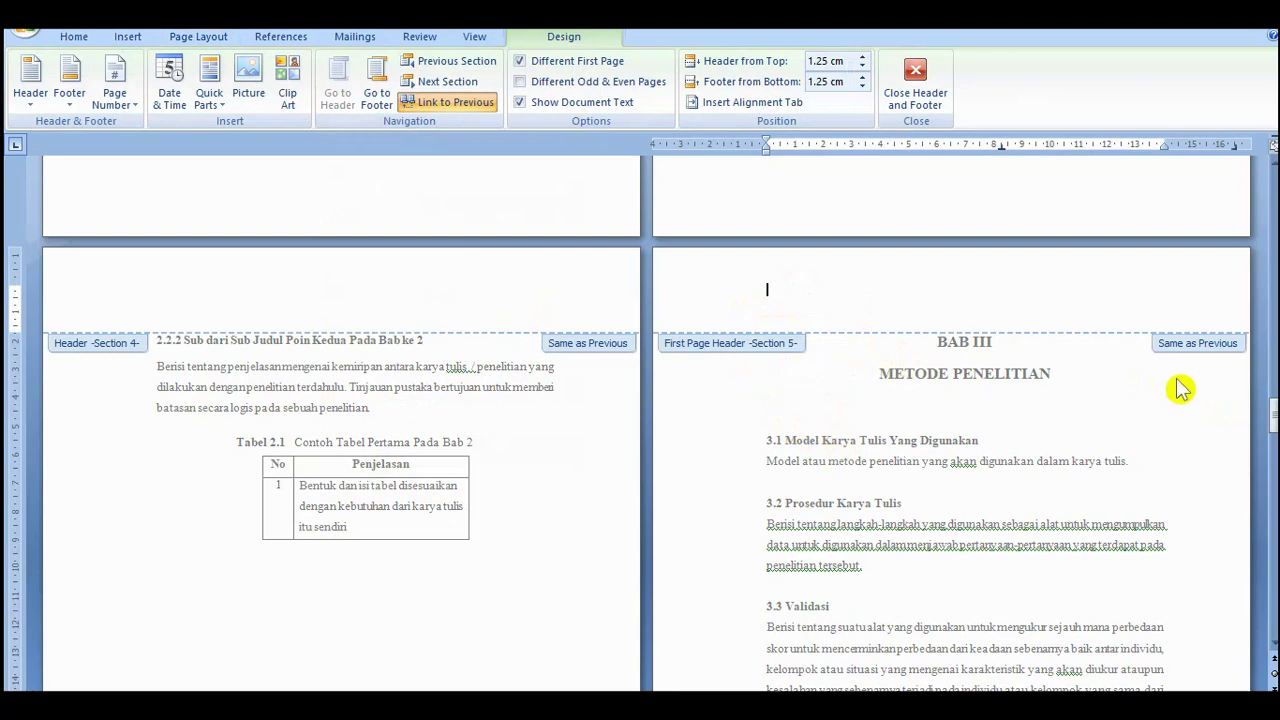
left_click(473, 108)
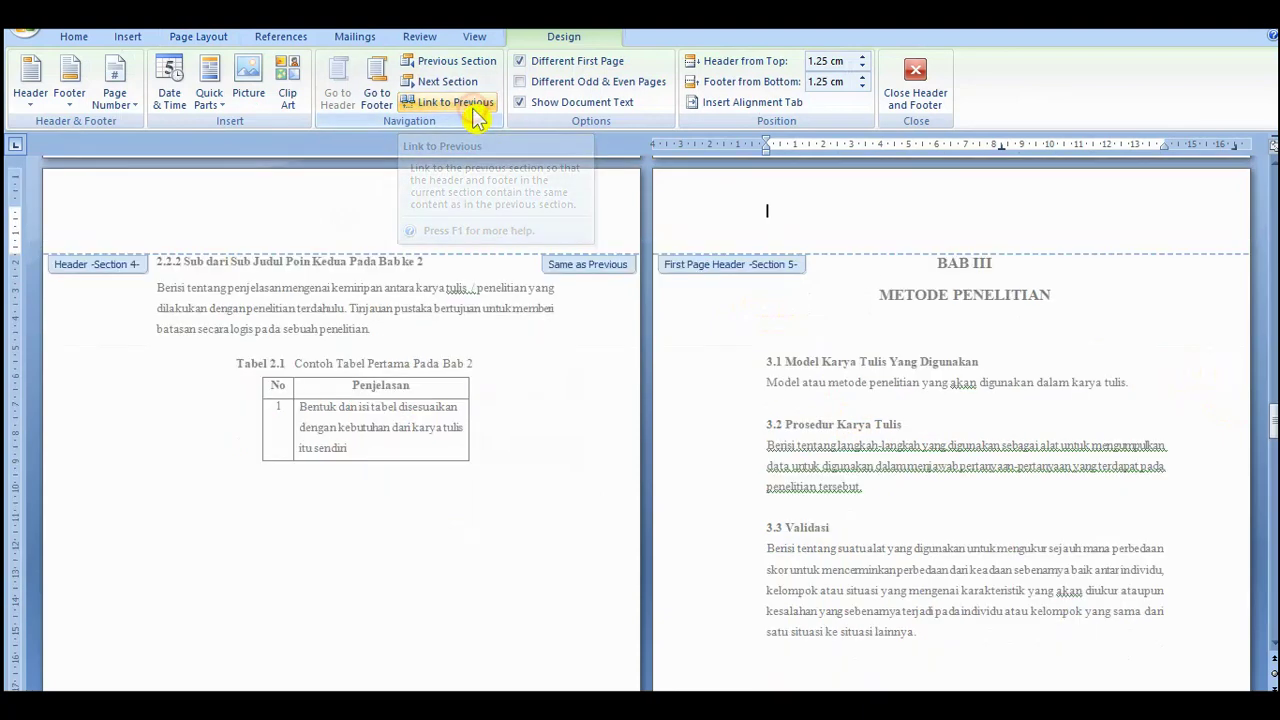
left_click(398, 100)
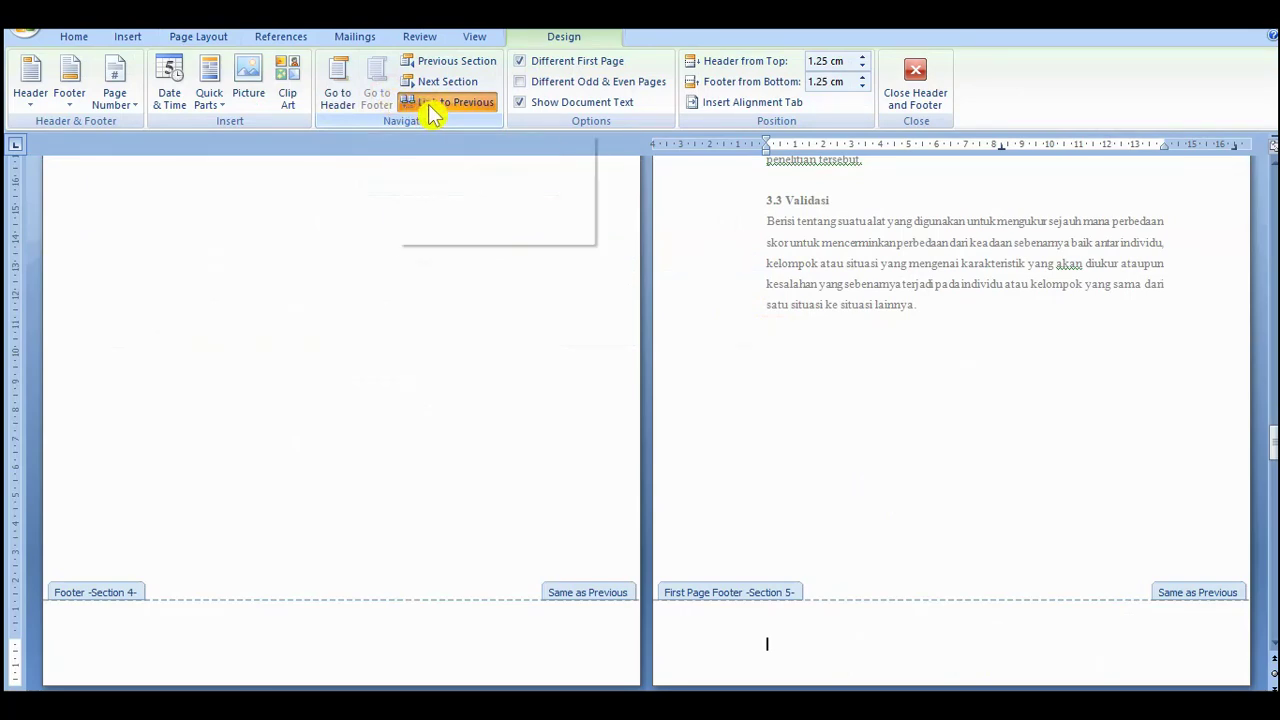
left_click(434, 110)
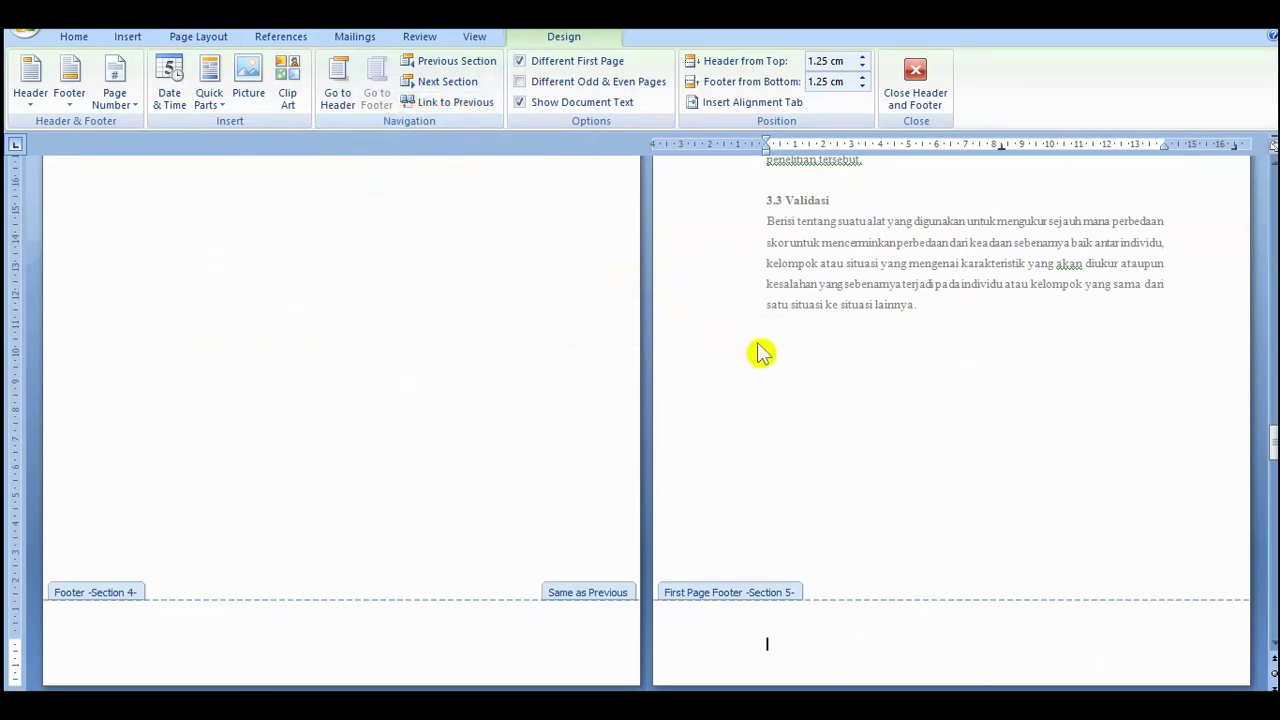
- Return to the body text and insert a Next Page section break directly before the BAB IV heading
scroll(760, 352, "down", 8)
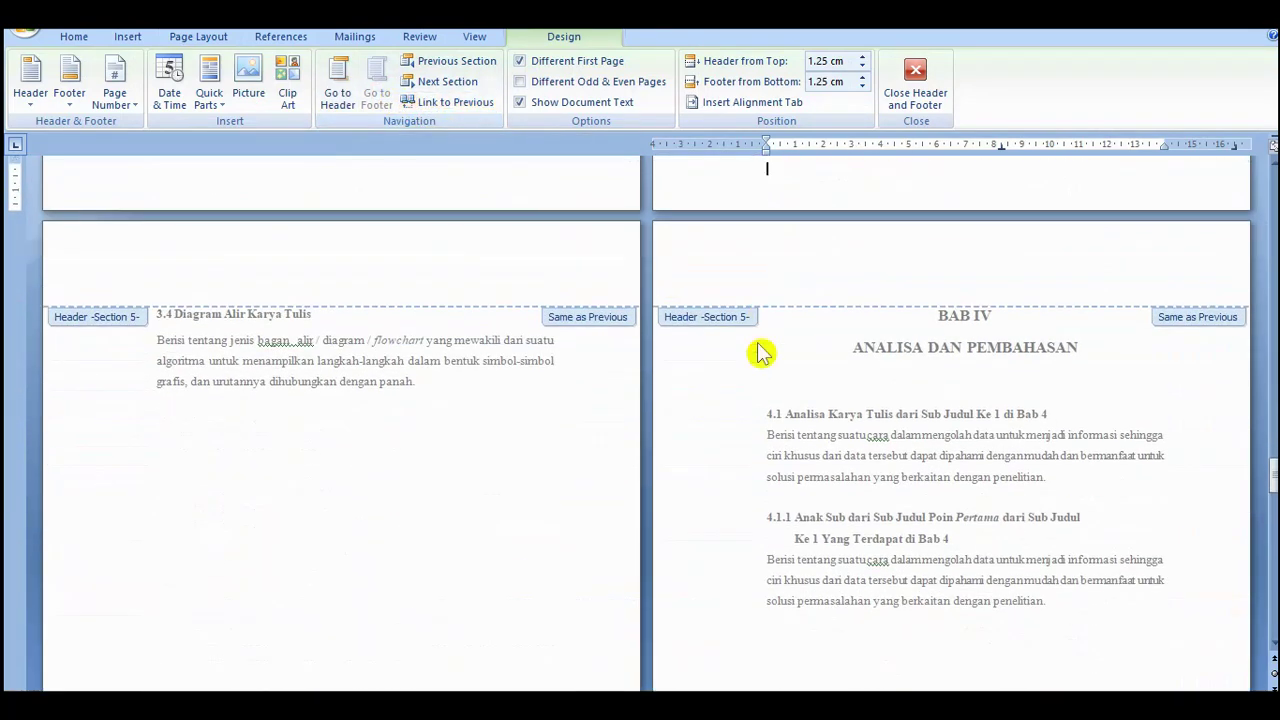
scroll(762, 353, "up", 3)
scroll(762, 353, "down", 3)
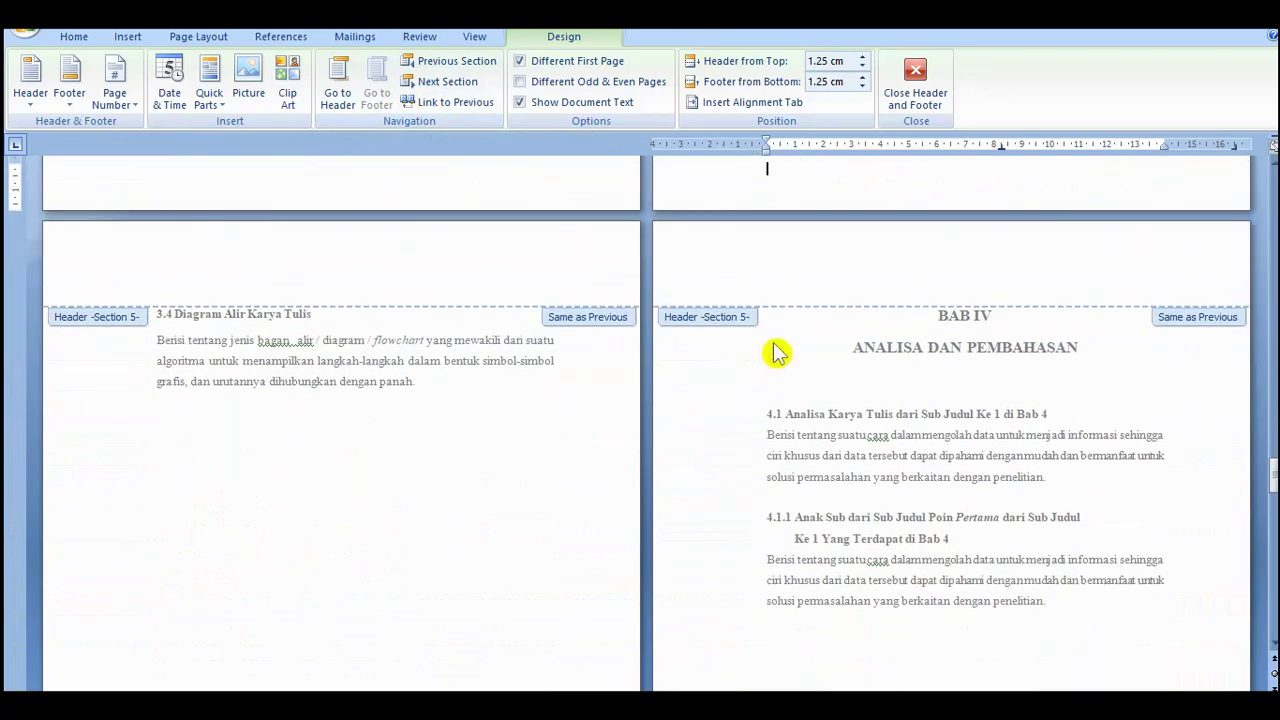
double_click(777, 371)
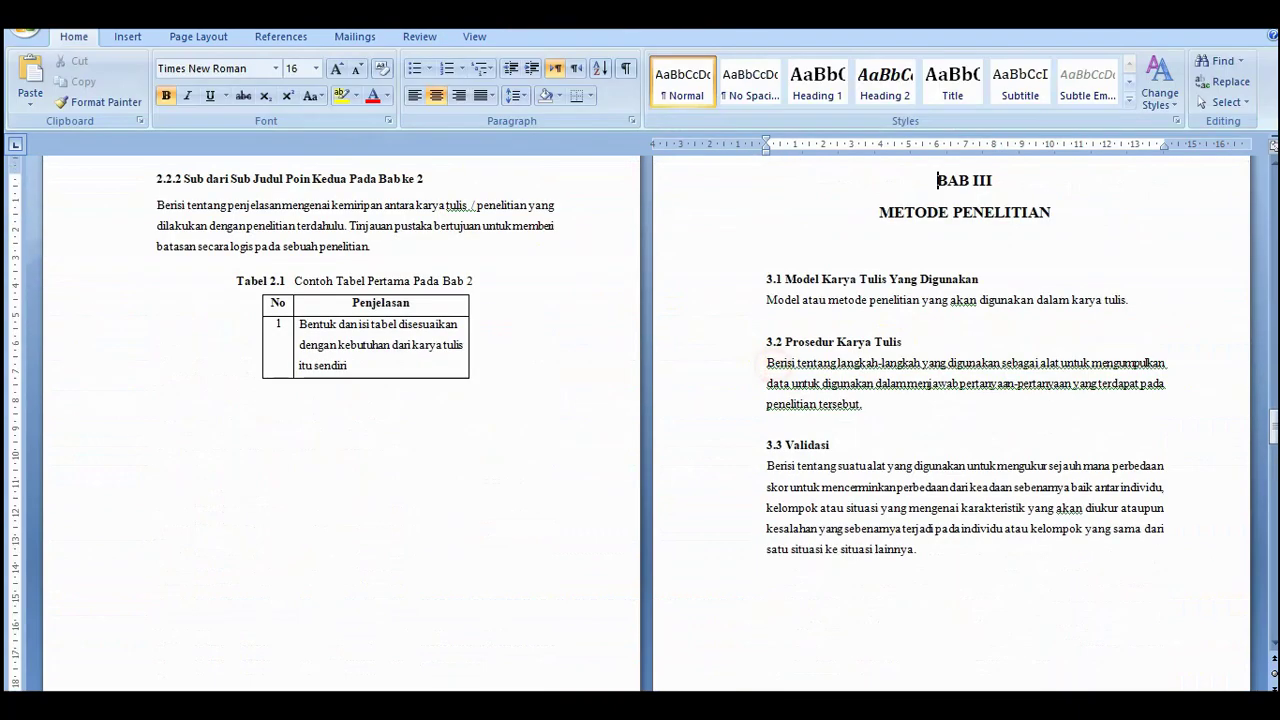
scroll(939, 344, "down", 10)
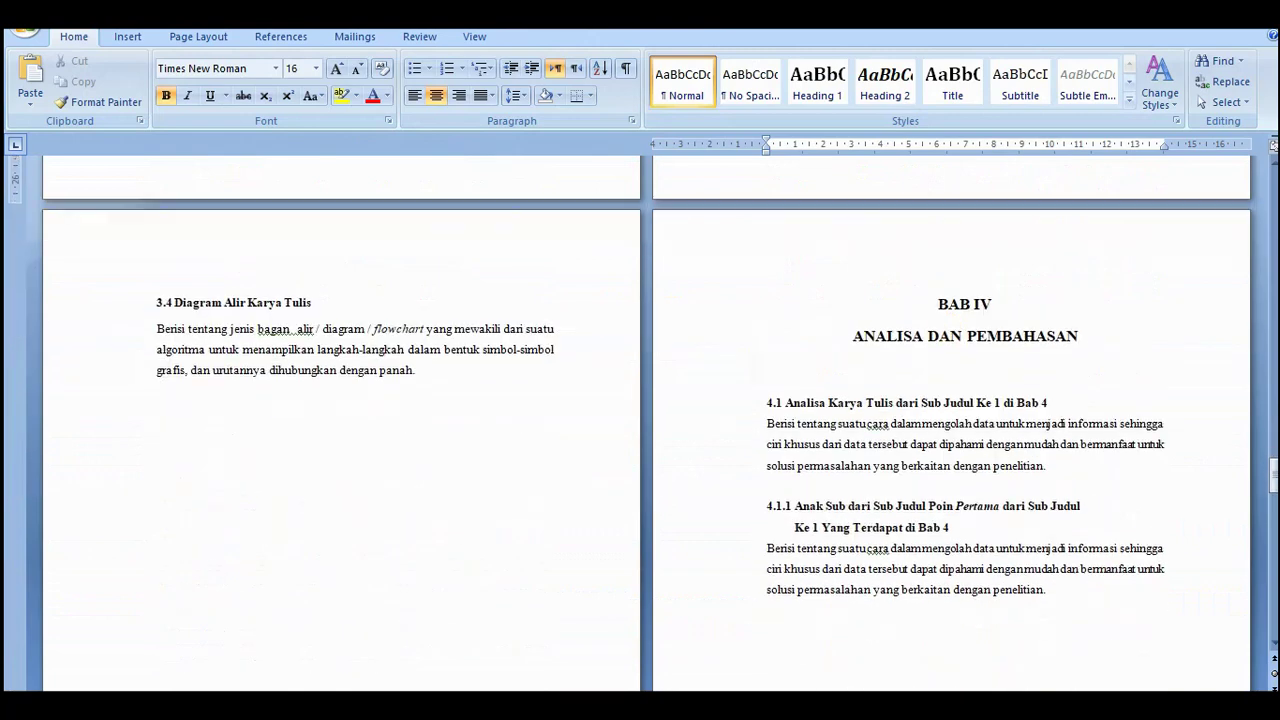
left_click(934, 306)
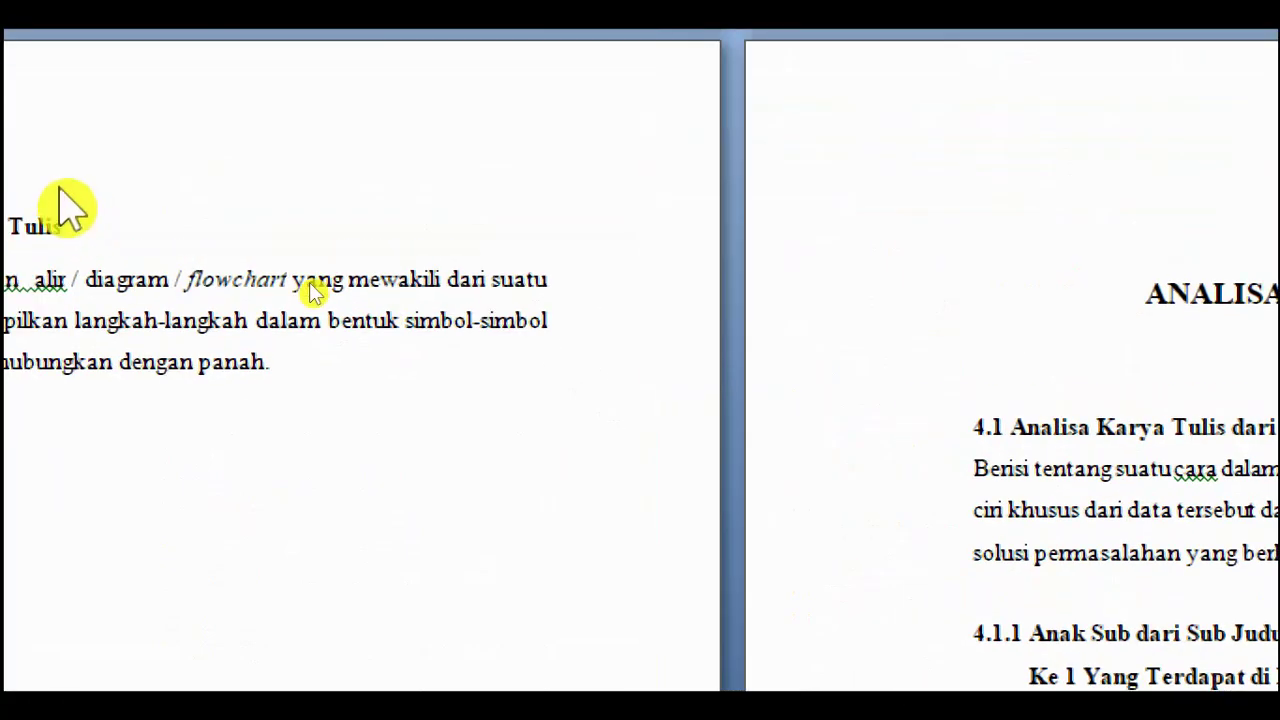
scroll(310, 268, "up", 15)
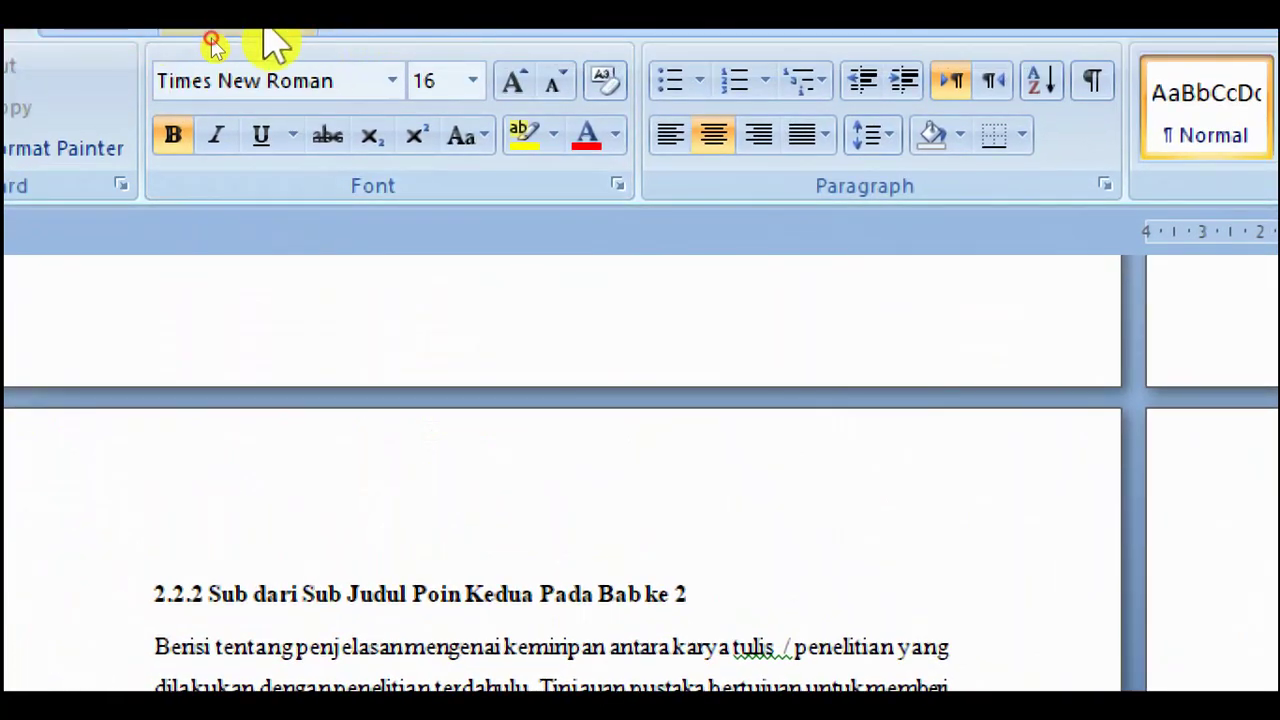
left_click(211, 40)
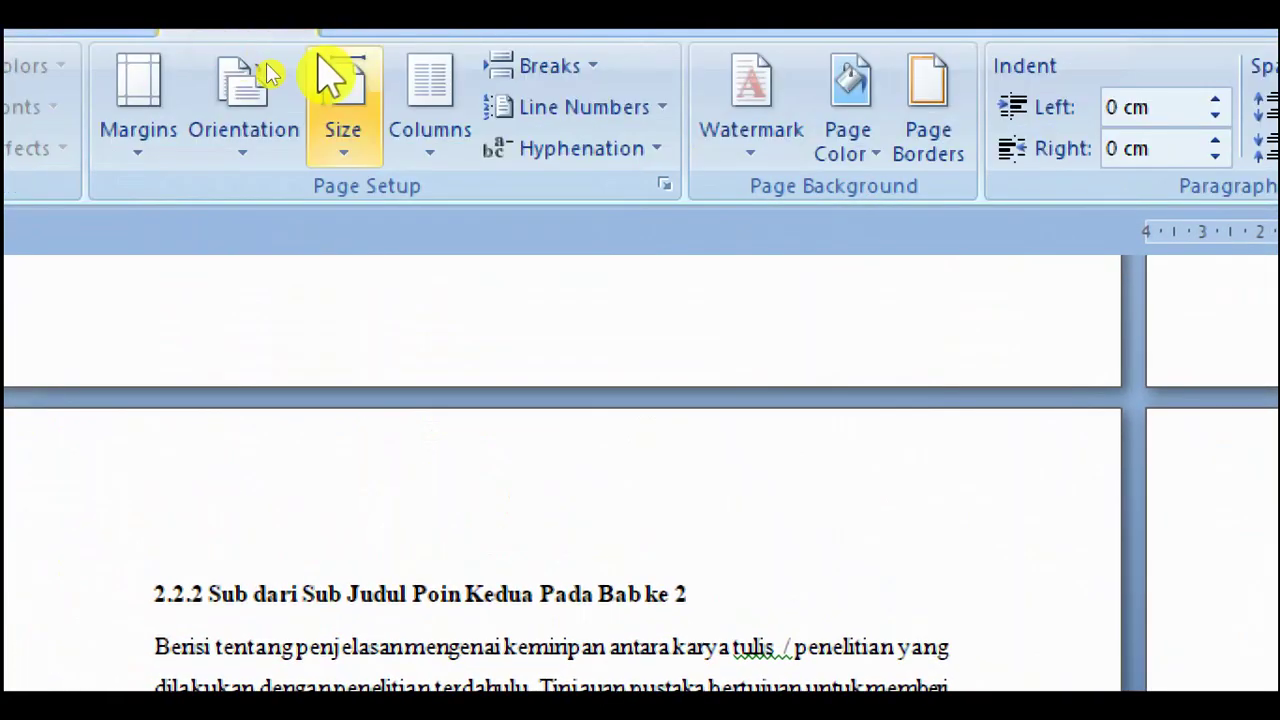
left_click(590, 66)
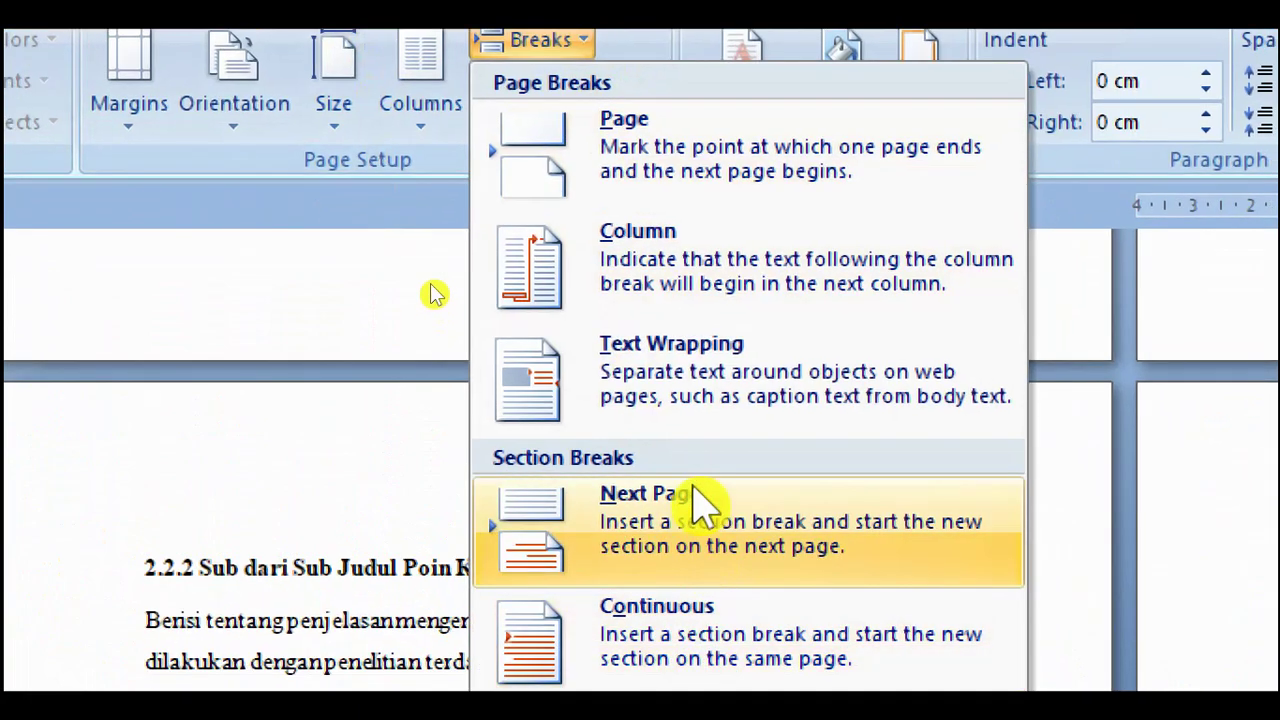
left_click(700, 500)
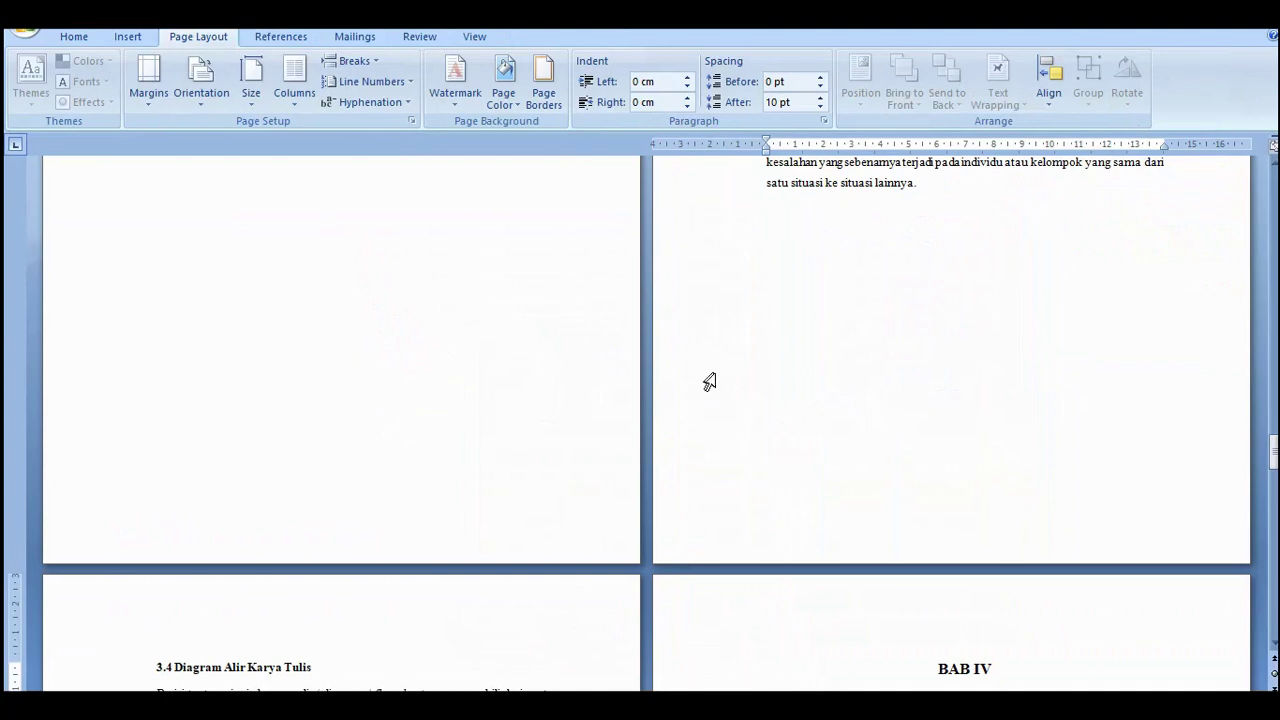
- Turn off Link to Previous for the first page header and first page footer of Section 6, starting at BAB IV
scroll(885, 541, "down", 3)
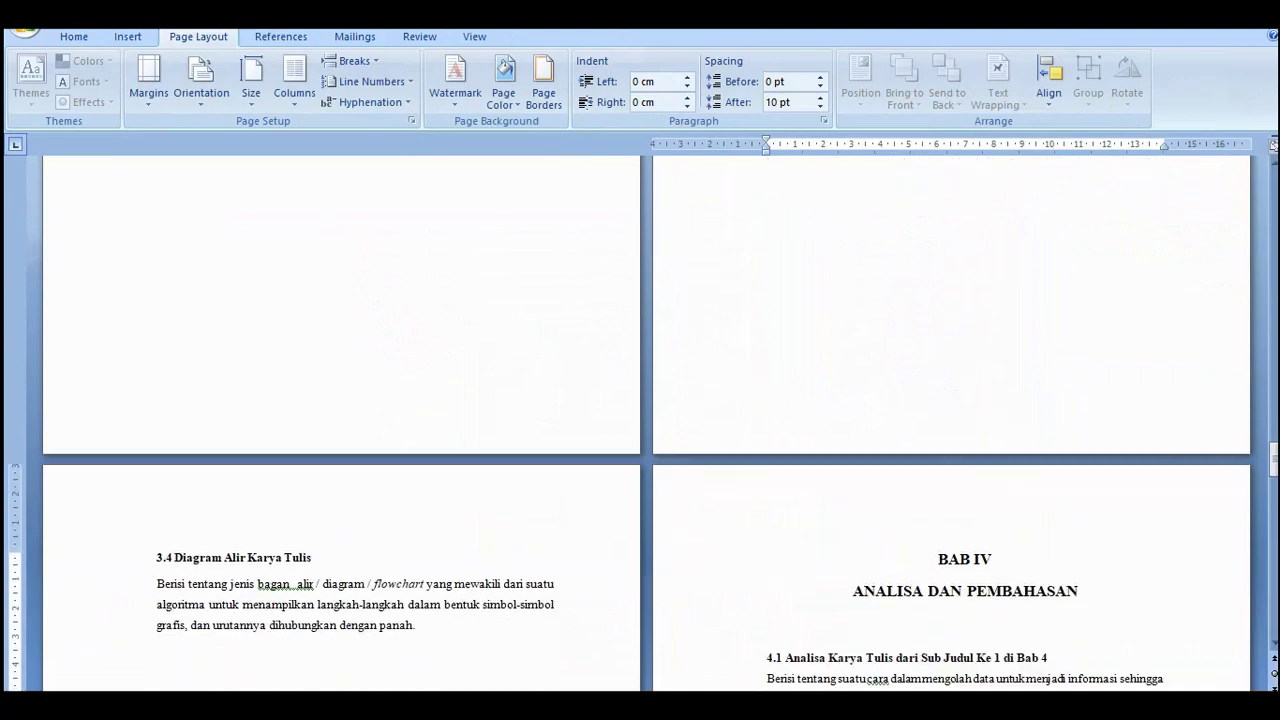
double_click(845, 487)
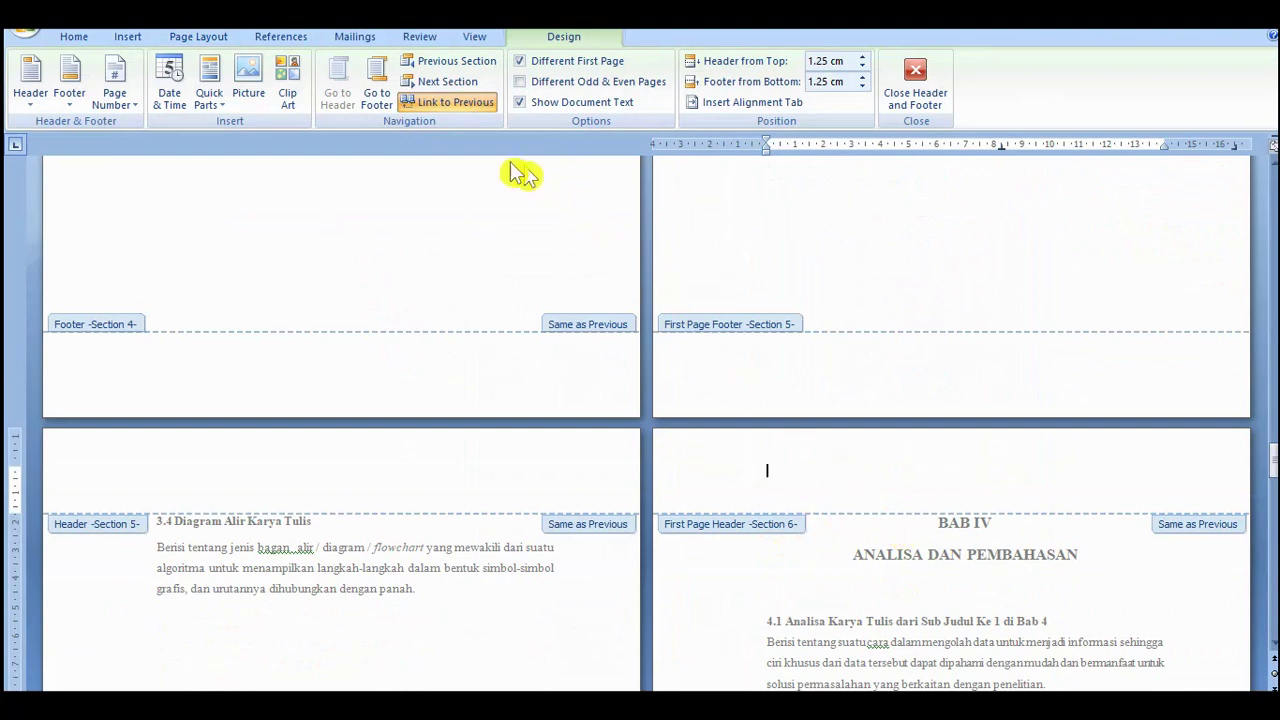
left_click(470, 110)
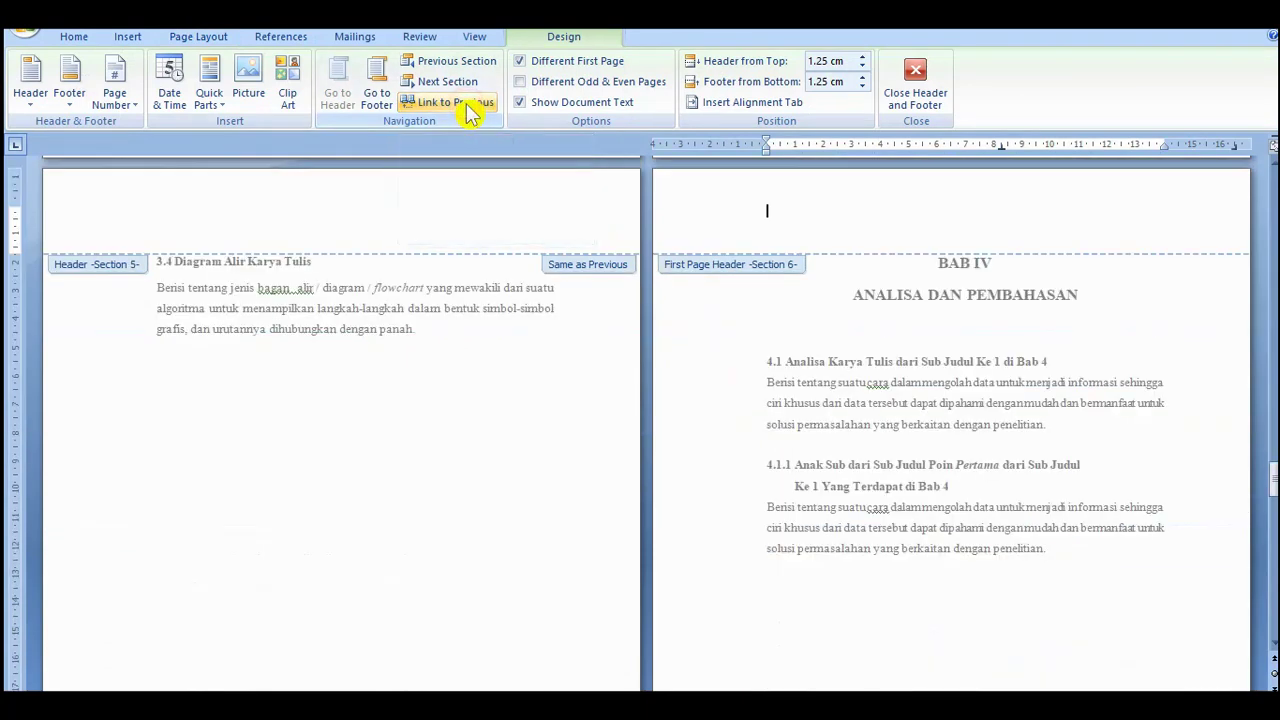
left_click(388, 100)
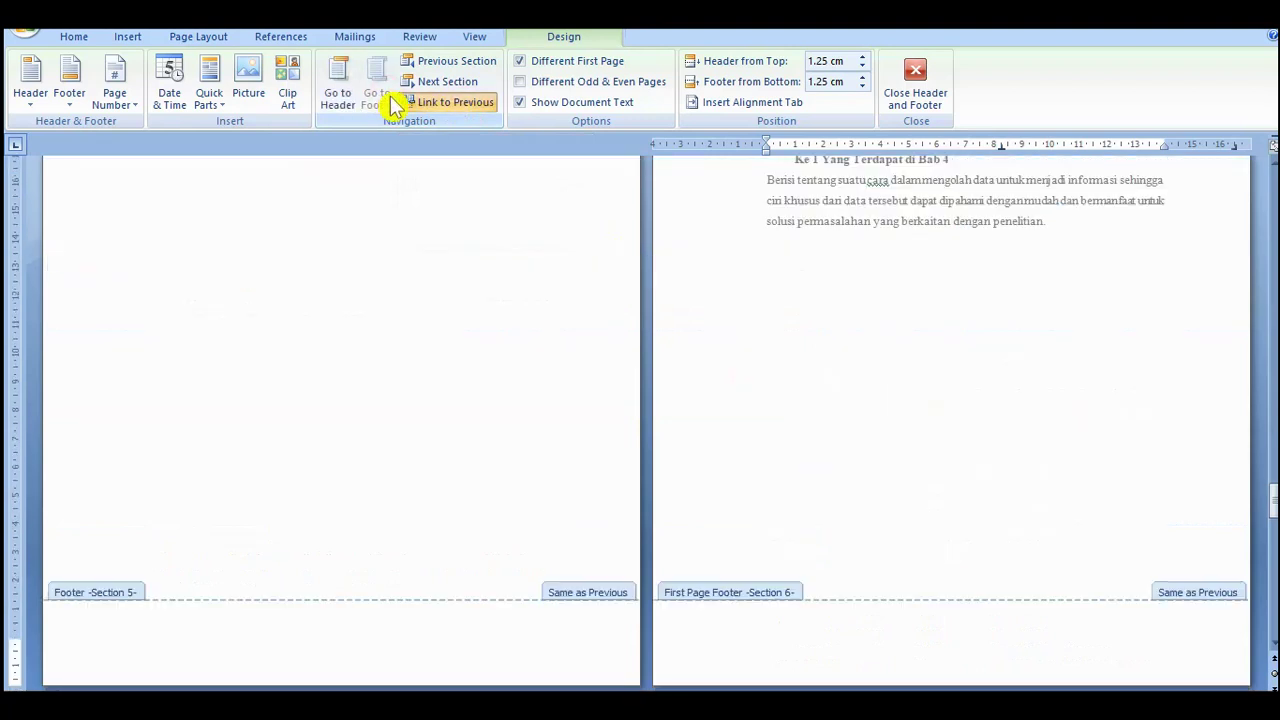
left_click(402, 104)
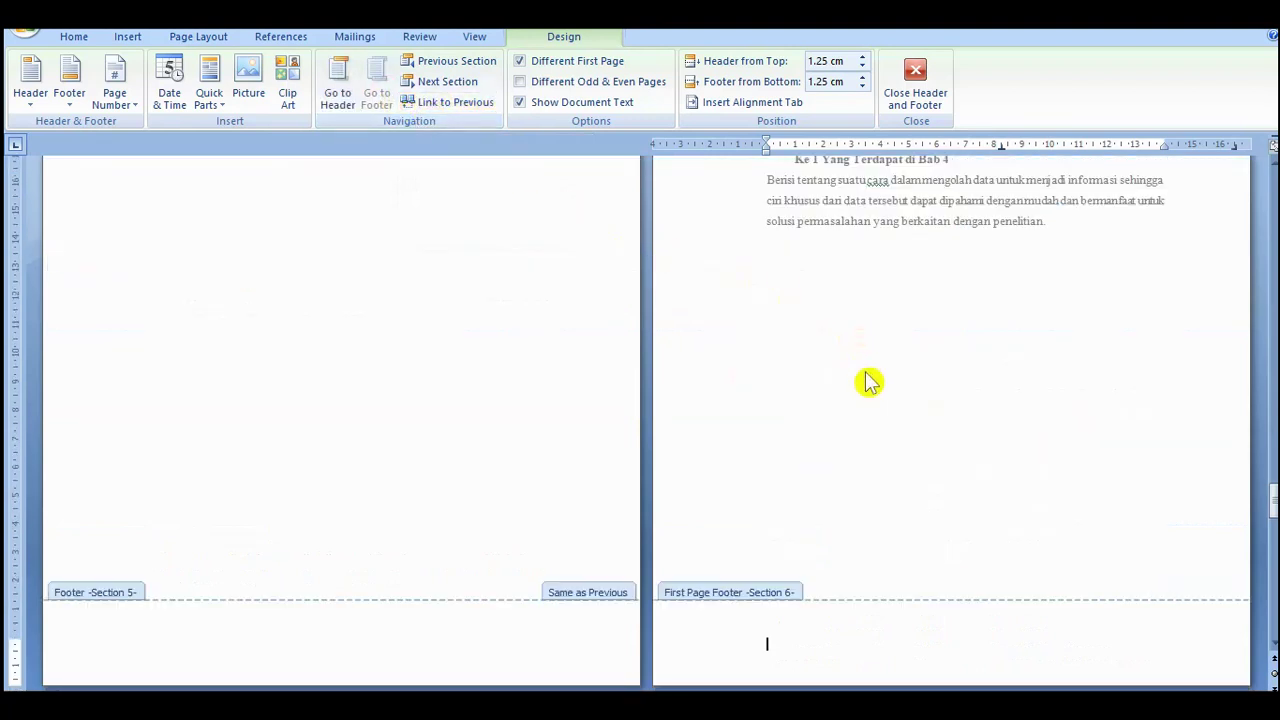
- Return to the body text and insert a Next Page section break directly before the BAB V heading
scroll(868, 382, "down", 6)
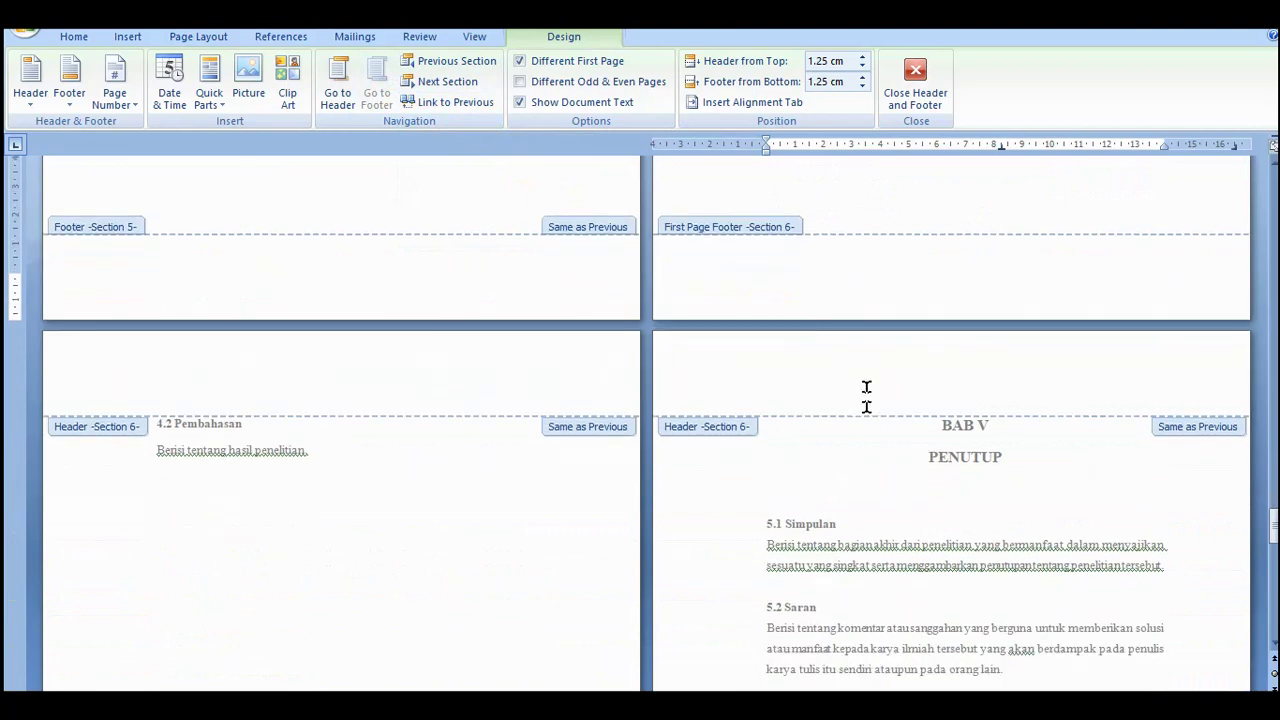
double_click(890, 447)
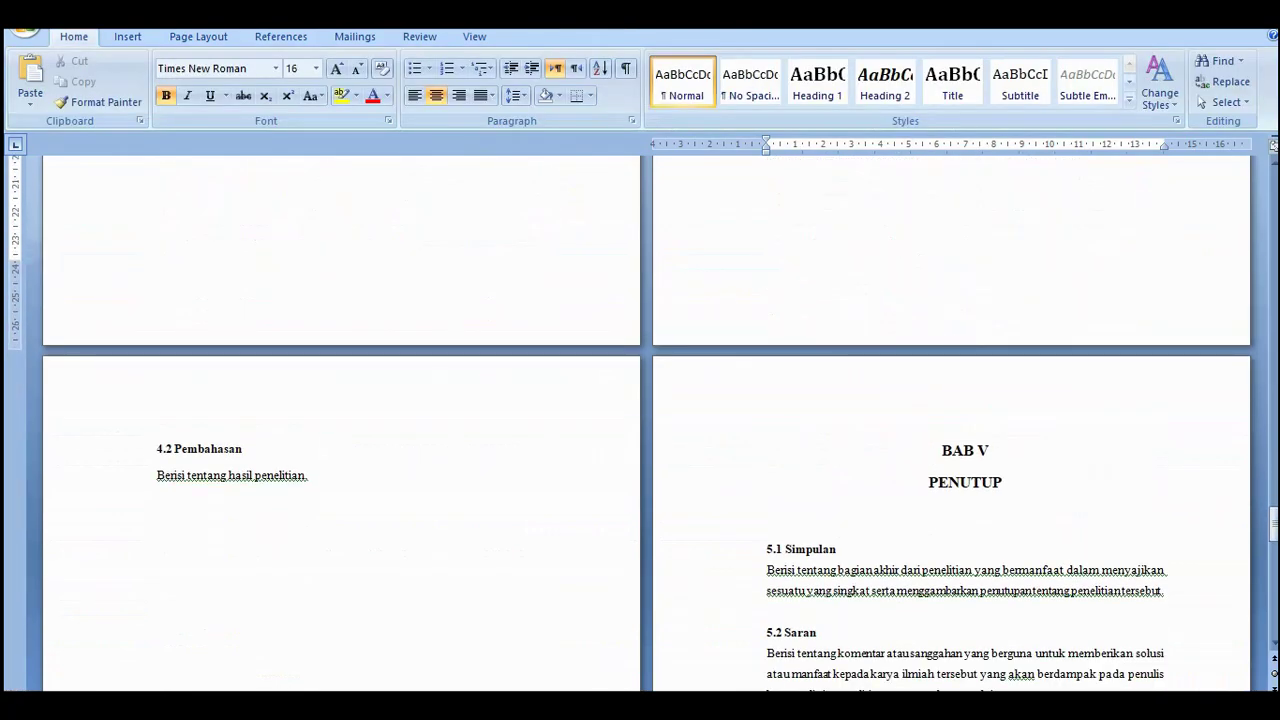
left_click(928, 453)
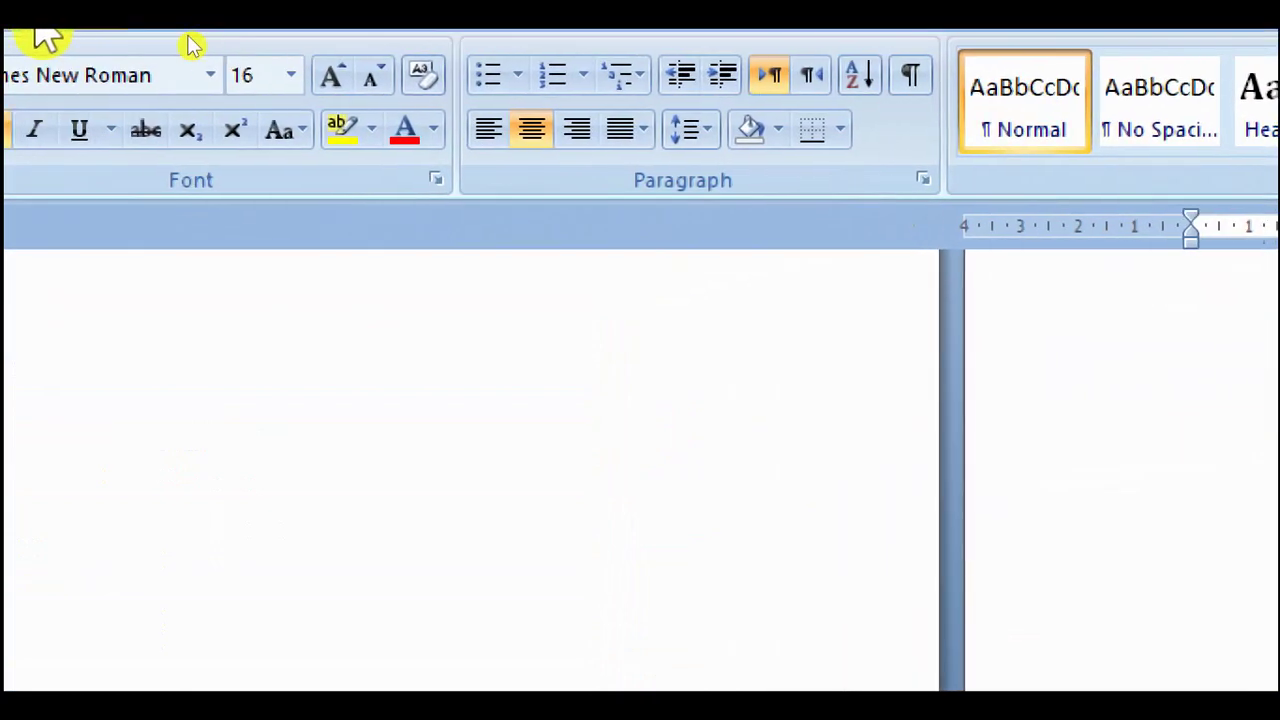
left_click(42, 30)
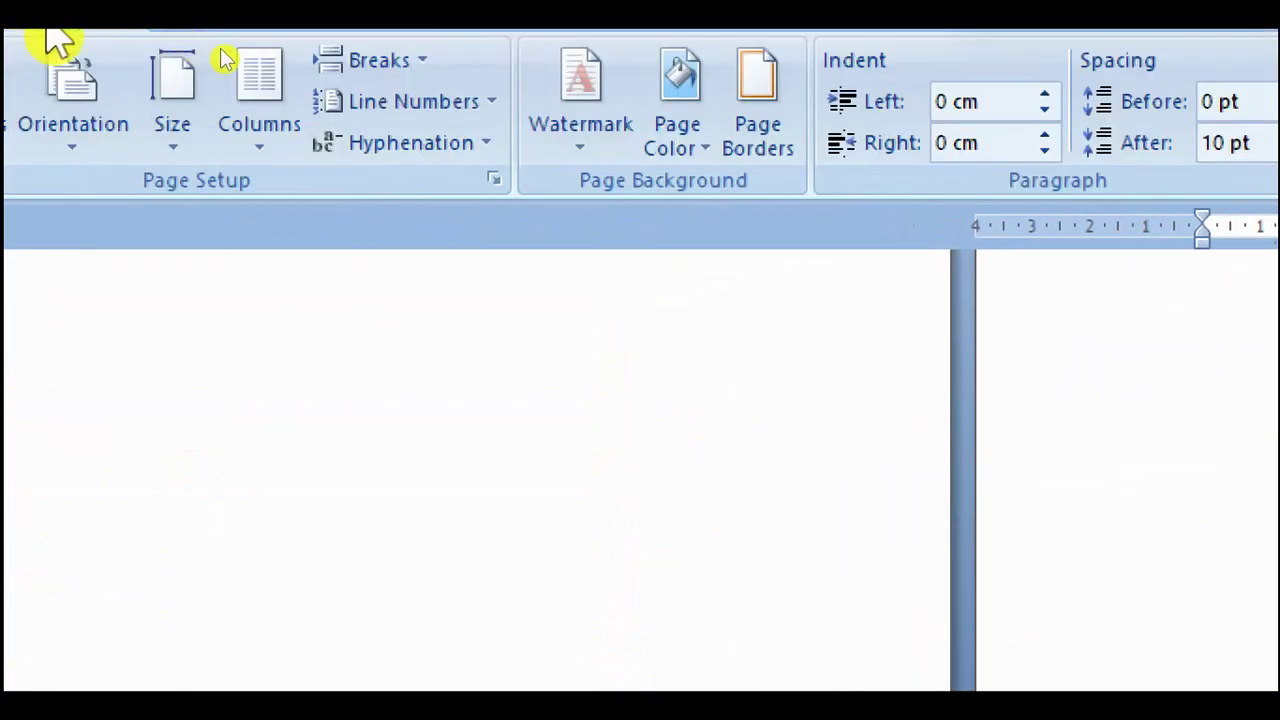
left_click(423, 64)
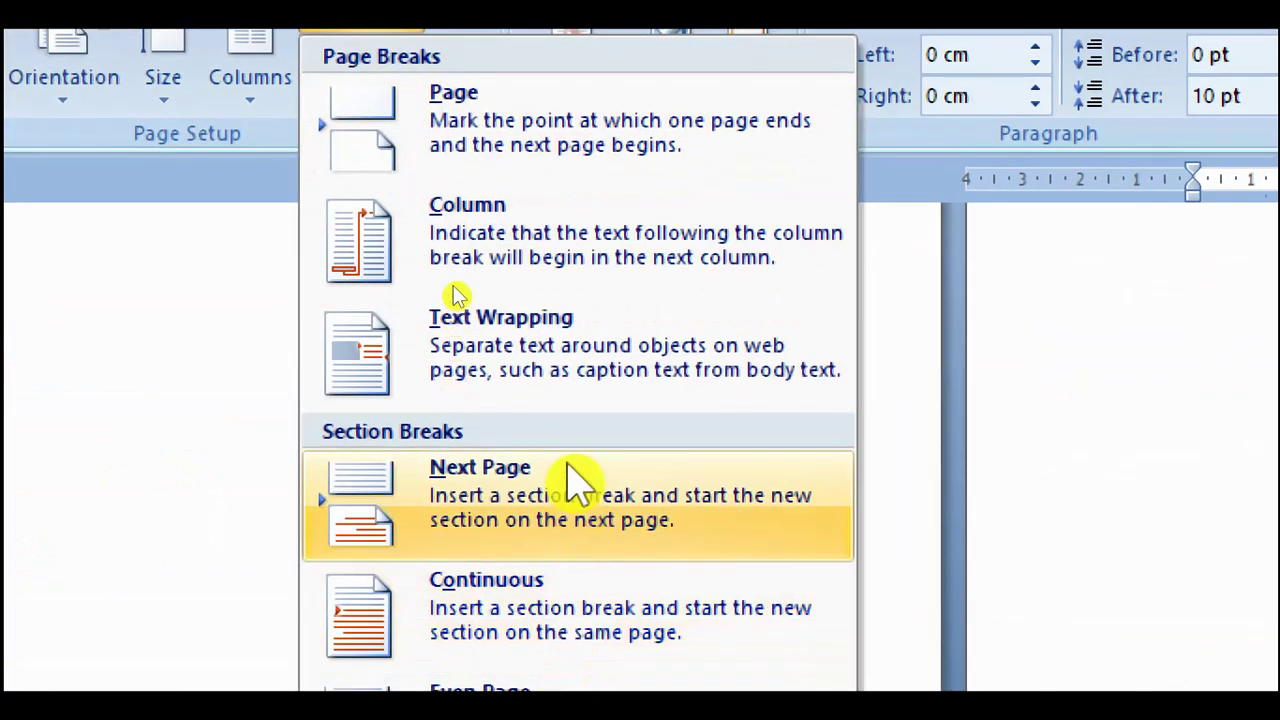
left_click(578, 485)
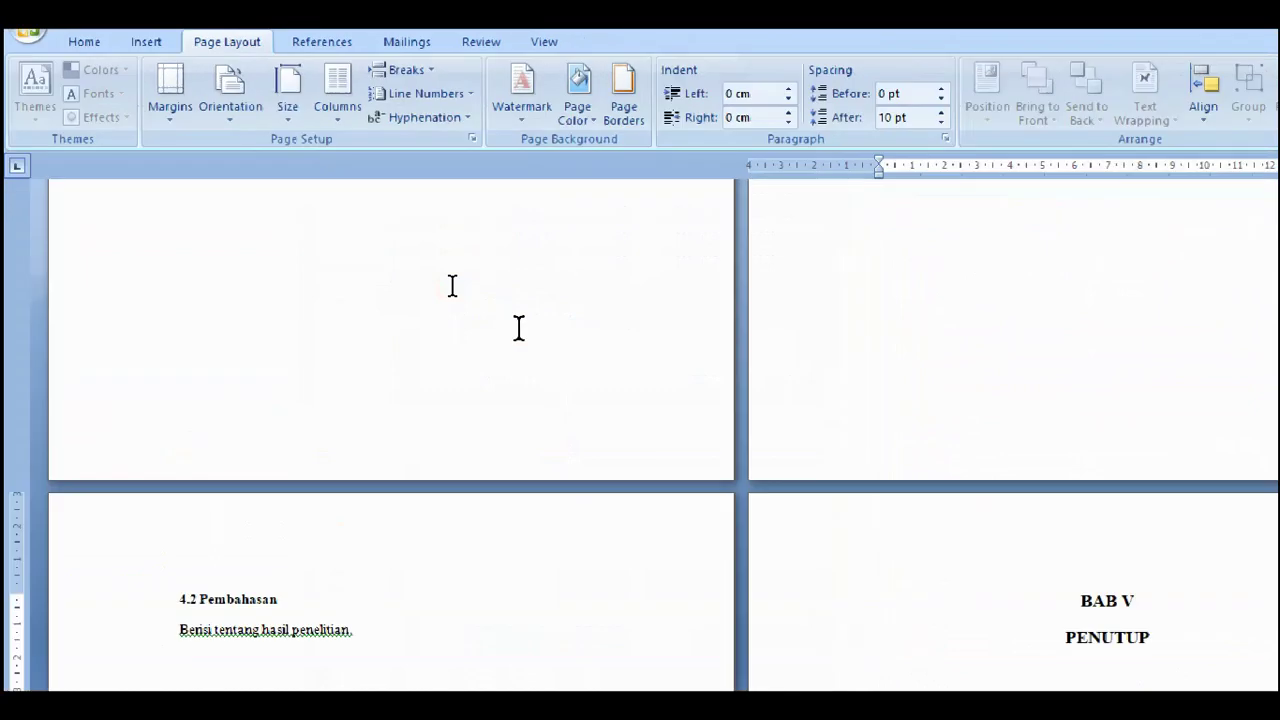
- Turn off Link to Previous for the first page header and first page footer of Section 7, starting at BAB V
scroll(781, 422, "down", 1)
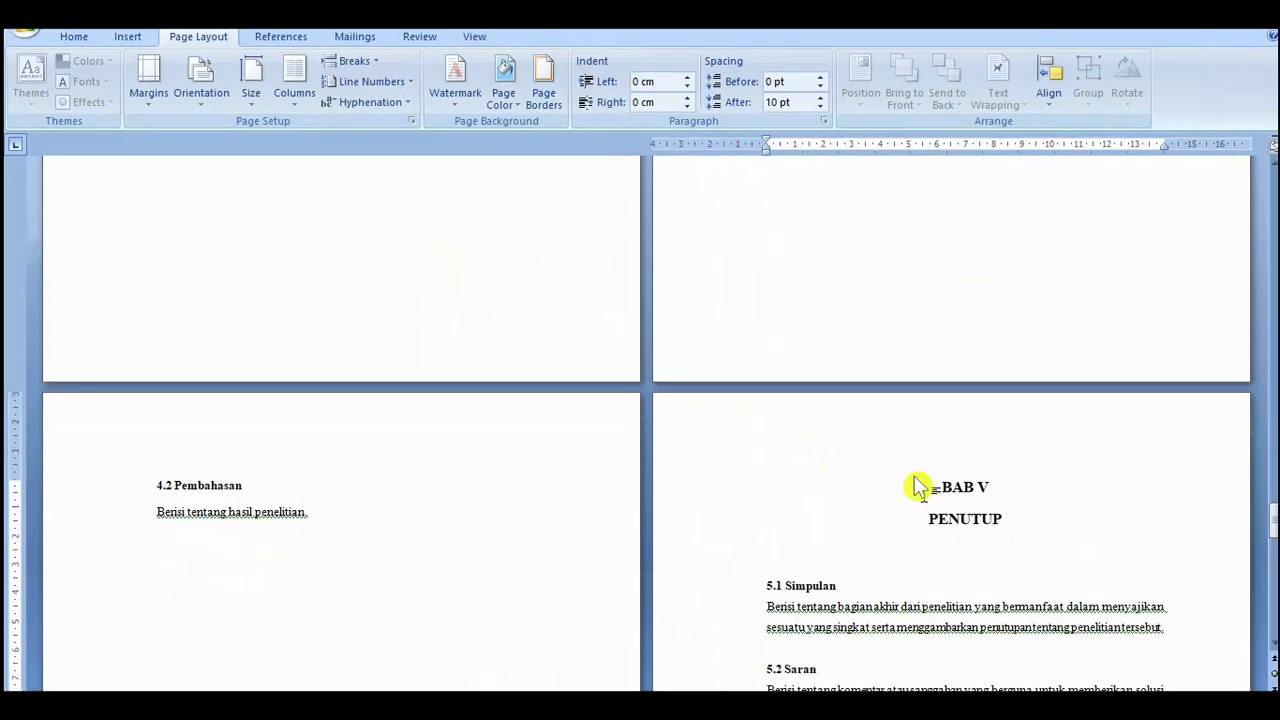
double_click(849, 450)
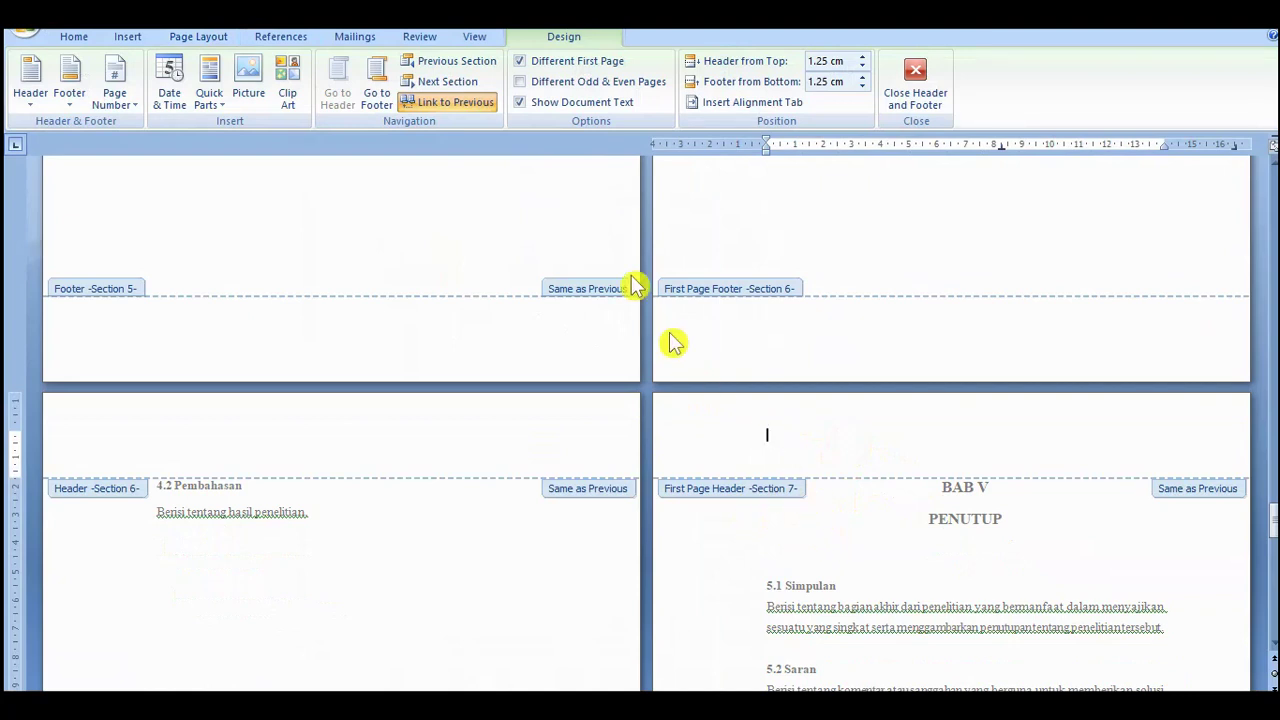
left_click(478, 112)
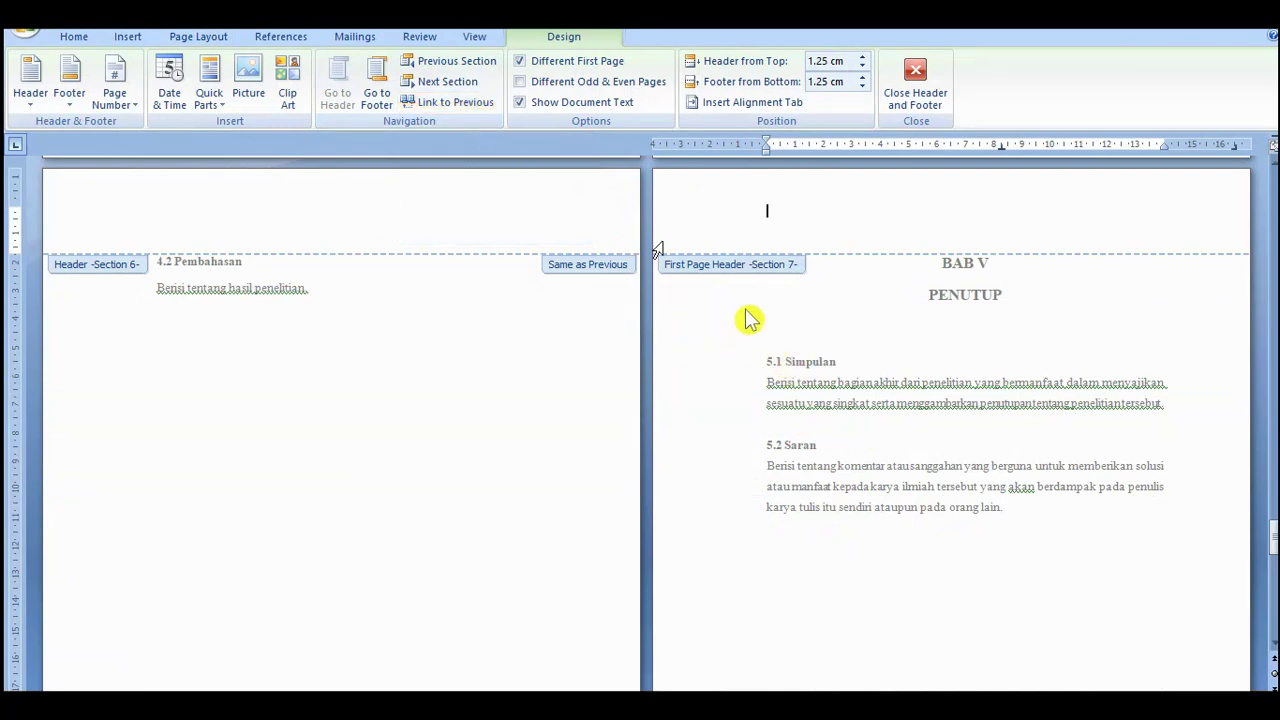
left_click(376, 88)
left_click(437, 110)
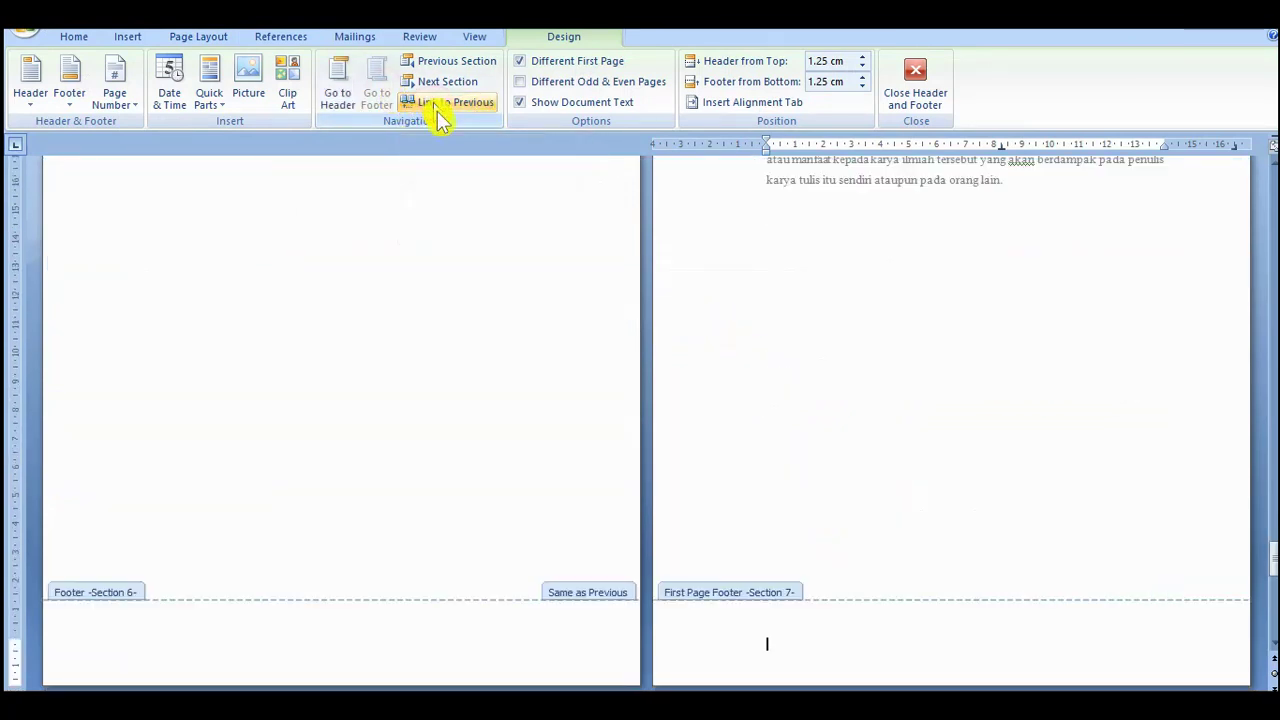
- Return to the body text and insert a Next Page section break directly before the DAFTAR PUSTAKA heading
scroll(760, 370, "down", 4)
scroll(760, 370, "down", 3)
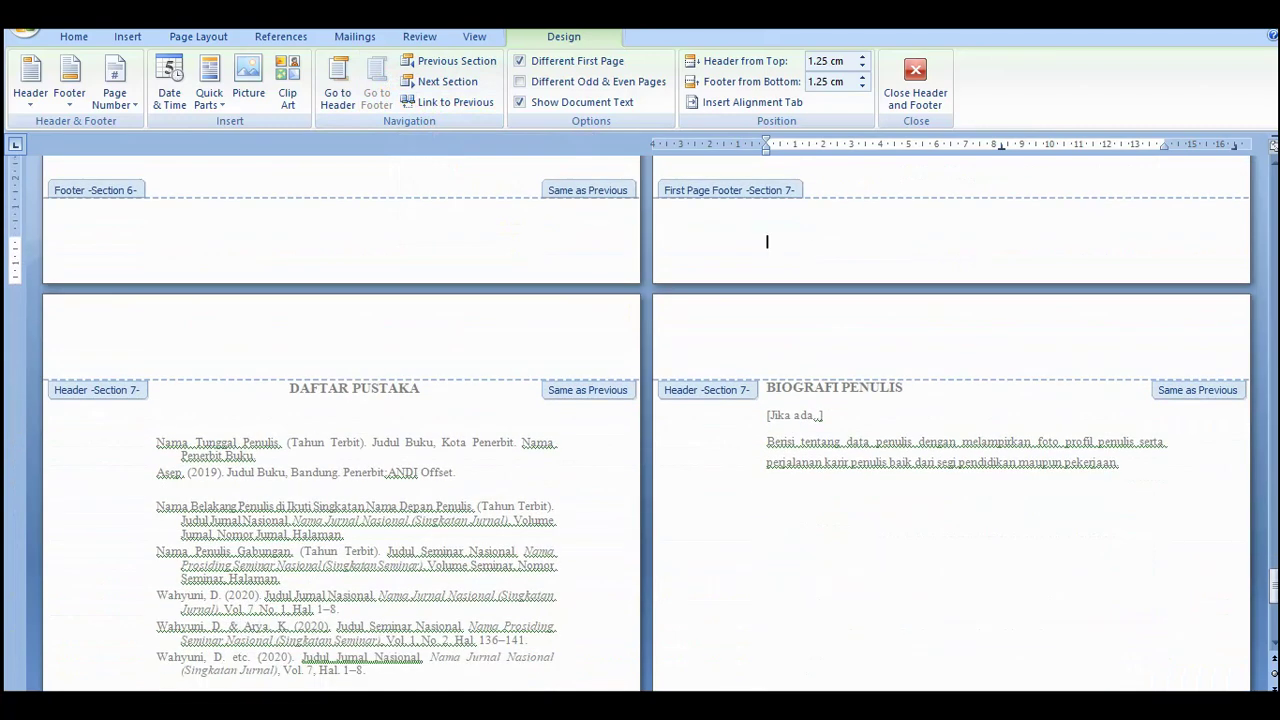
scroll(758, 364, "down", 2)
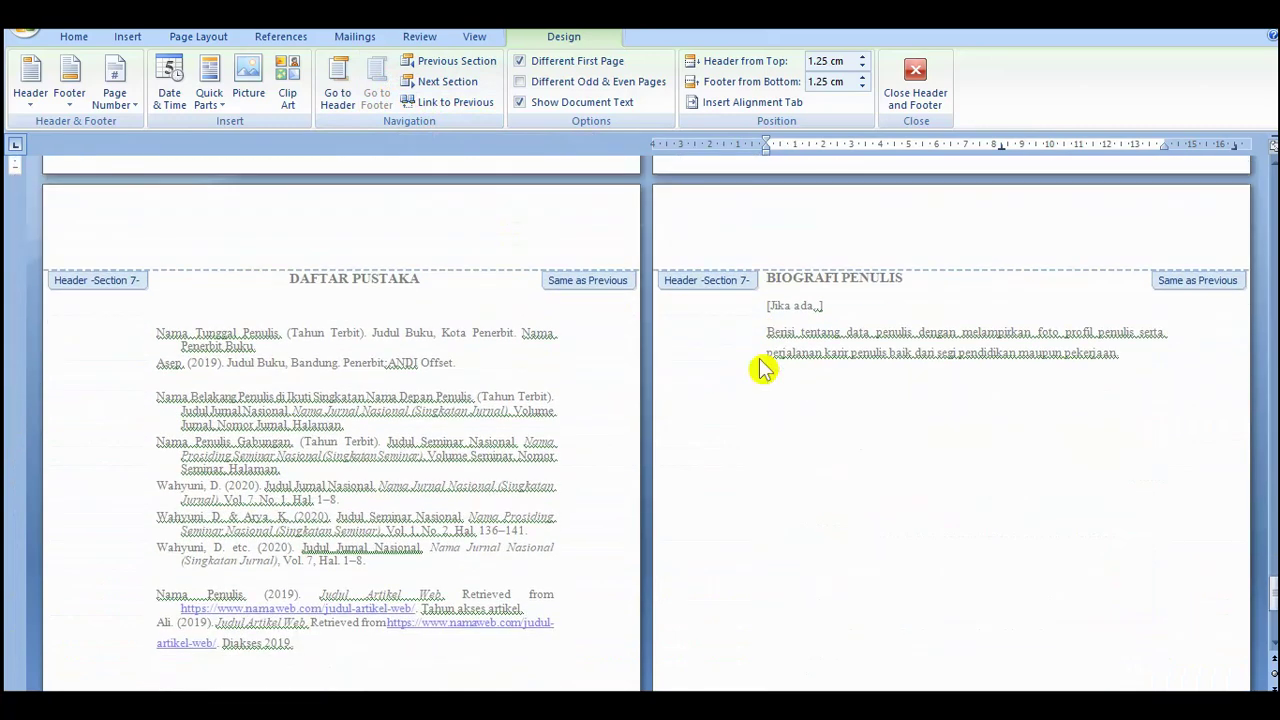
scroll(378, 347, "up", 1)
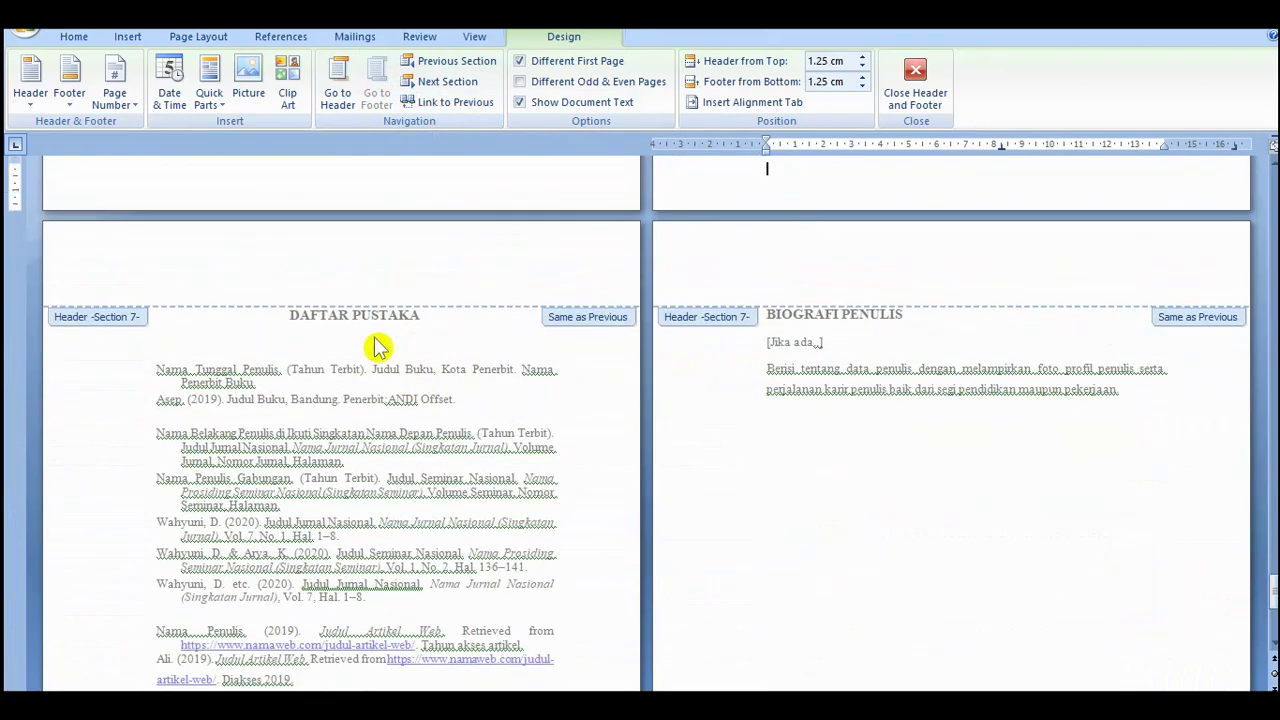
scroll(362, 348, "up", 1)
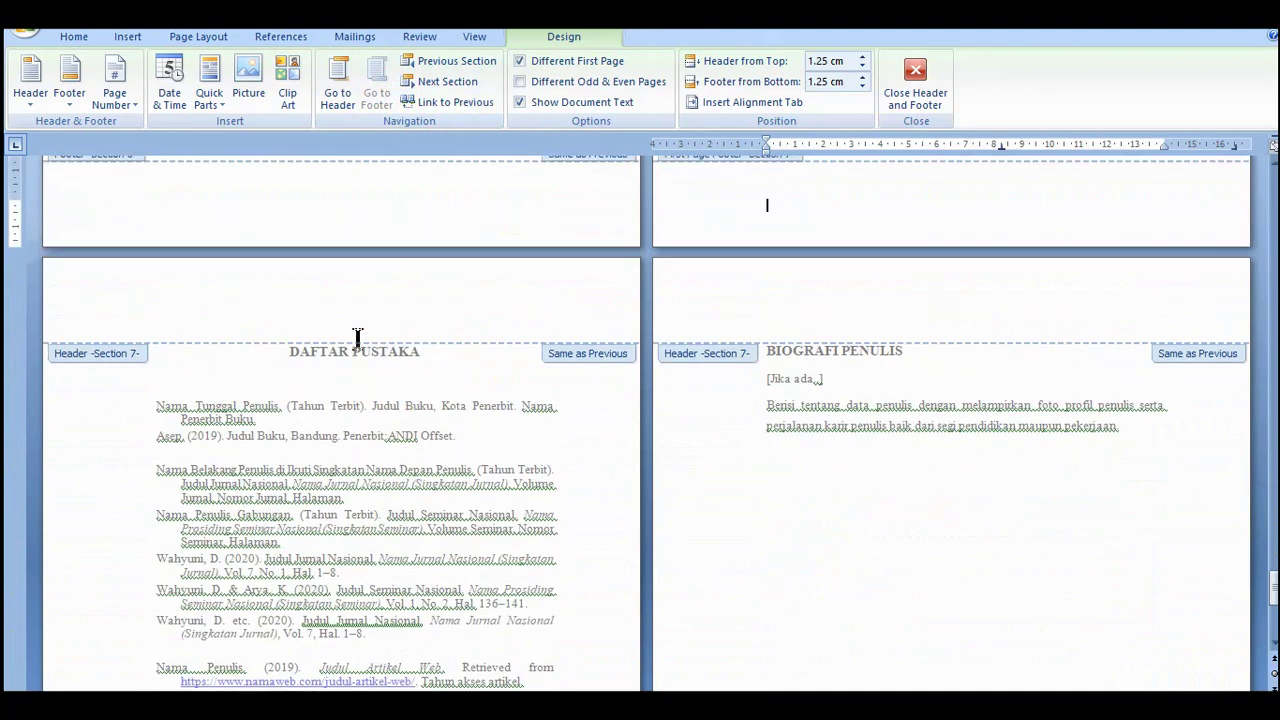
double_click(175, 378)
scroll(245, 395, "down", 15)
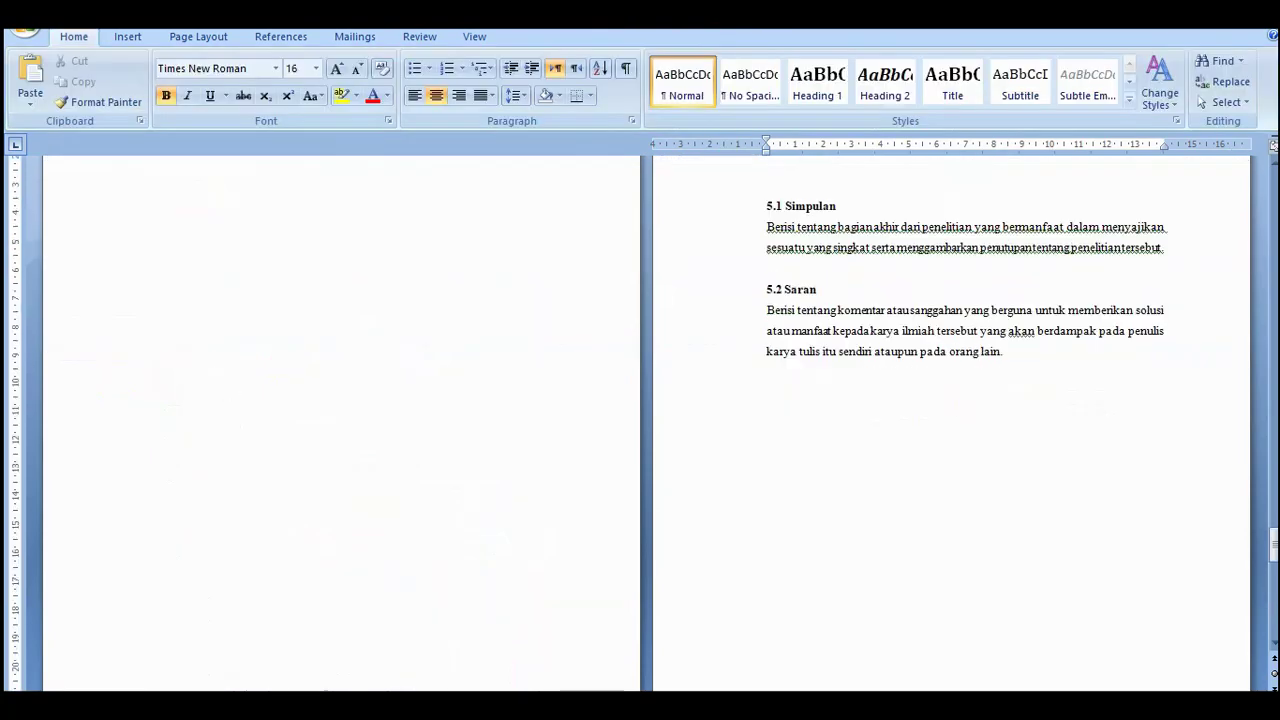
scroll(248, 400, "down", 4)
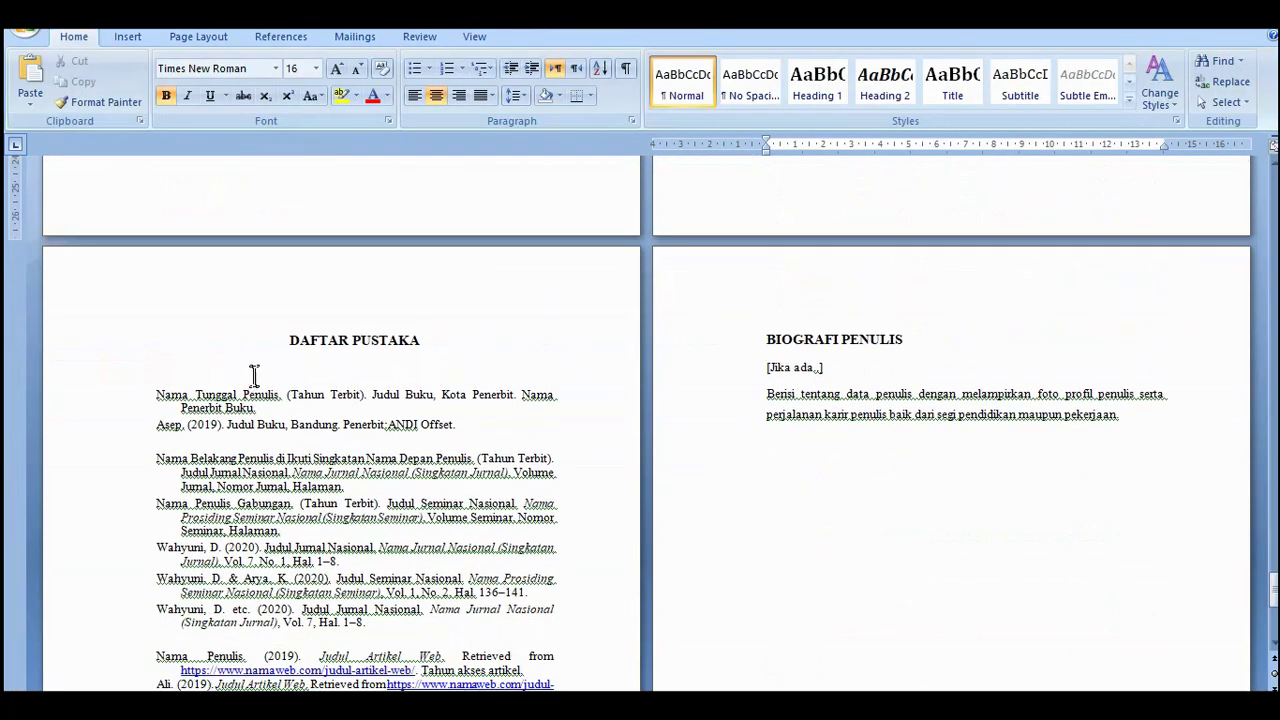
left_click(287, 341)
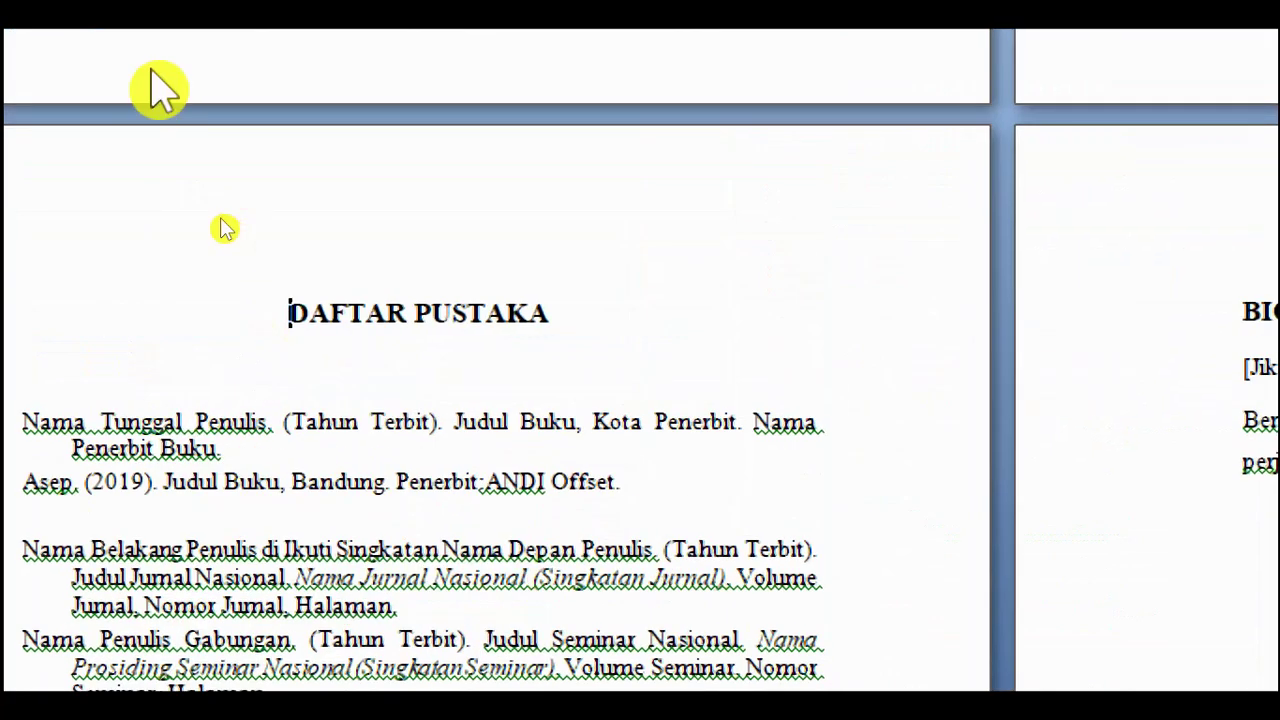
scroll(220, 200, "up", 3)
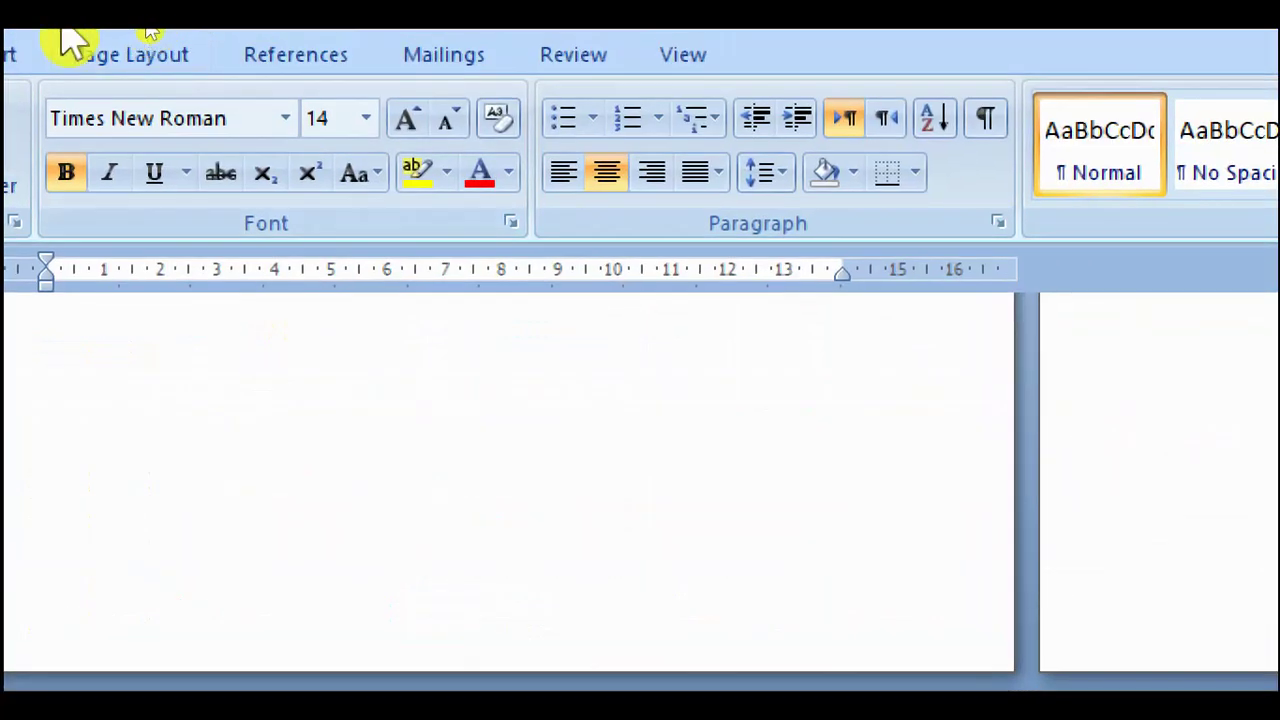
left_click(222, 55)
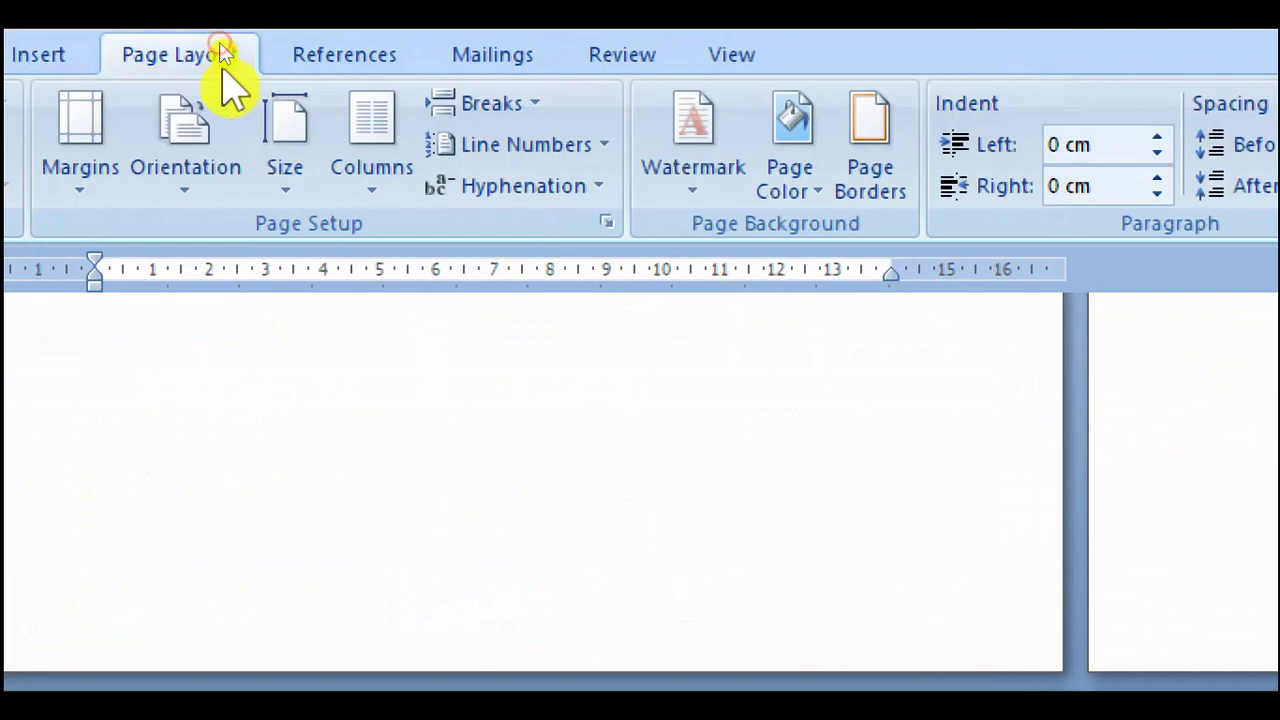
left_click(525, 118)
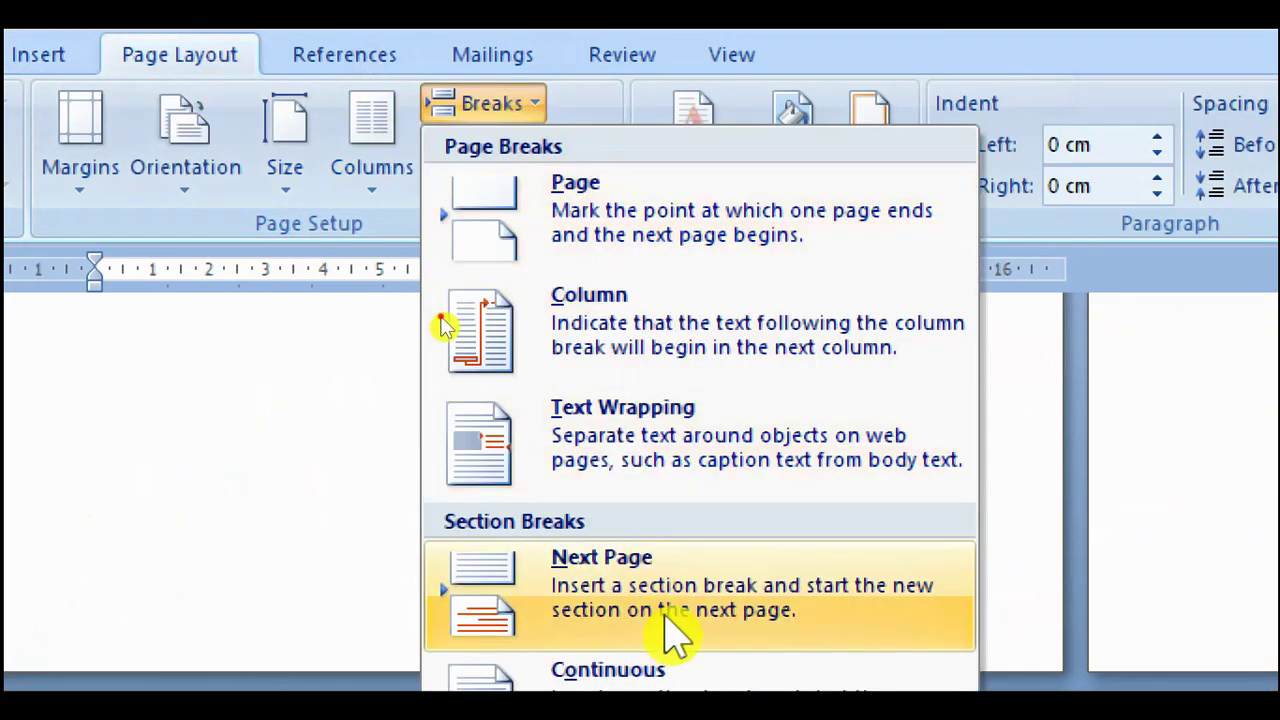
left_click(670, 640)
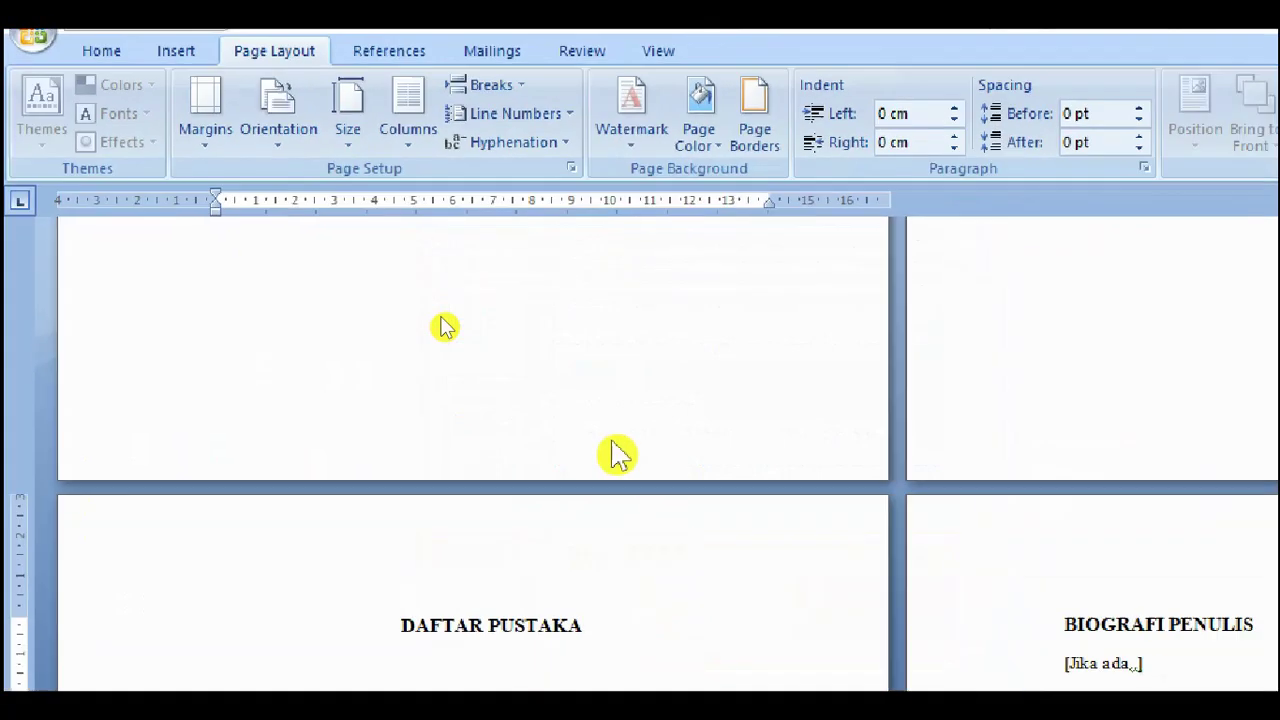
- Turn off Link to Previous for the first page header and first page footer of Section 8, starting at DAFTAR PUSTAKA
scroll(443, 326, "down", 5)
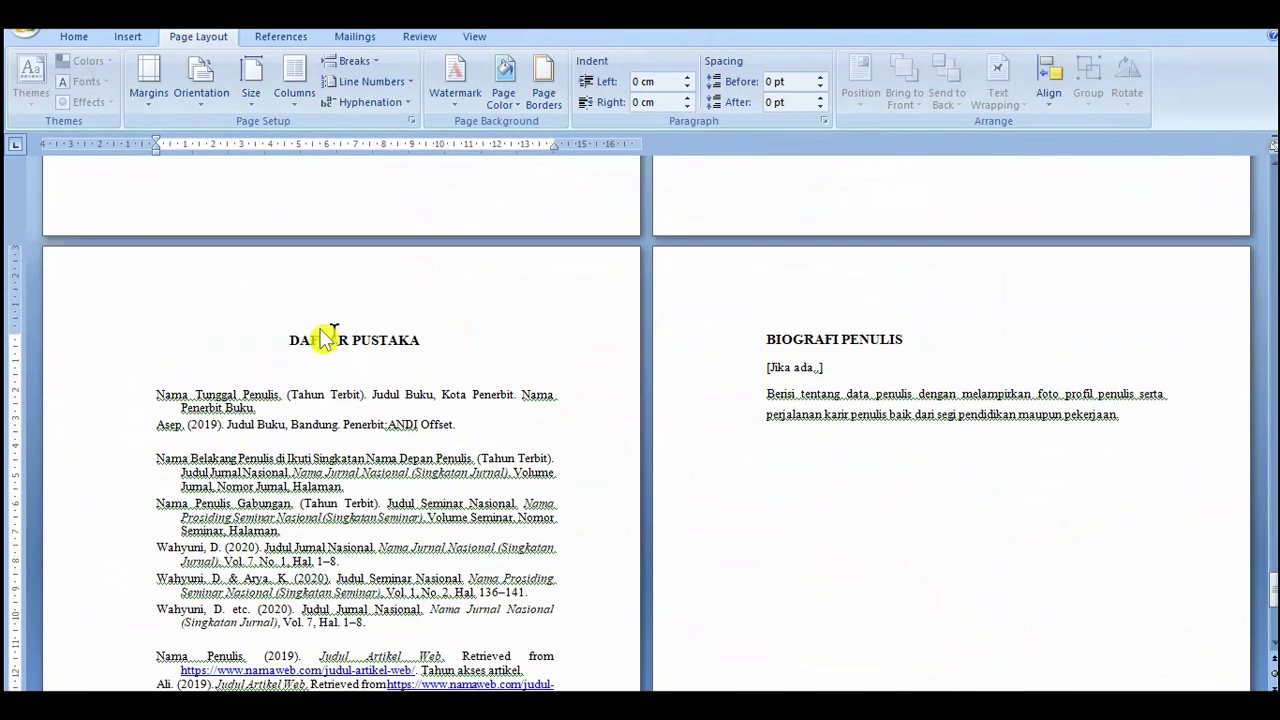
double_click(222, 296)
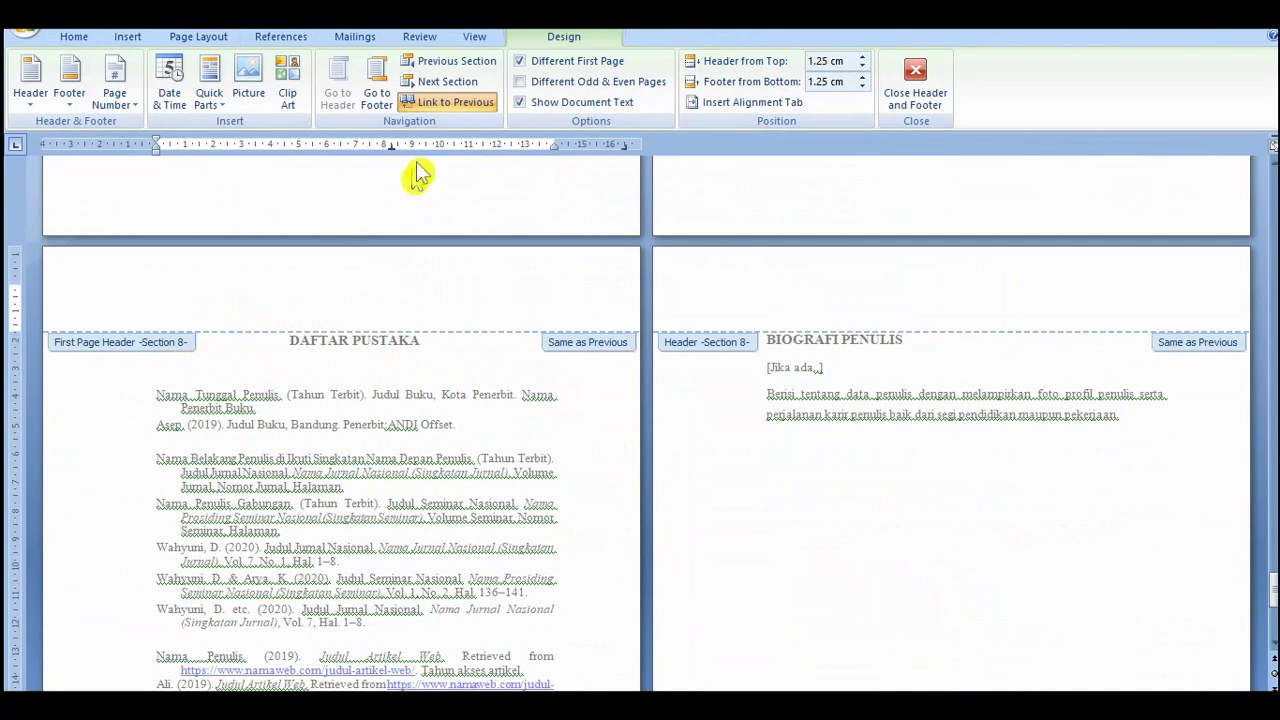
left_click(450, 108)
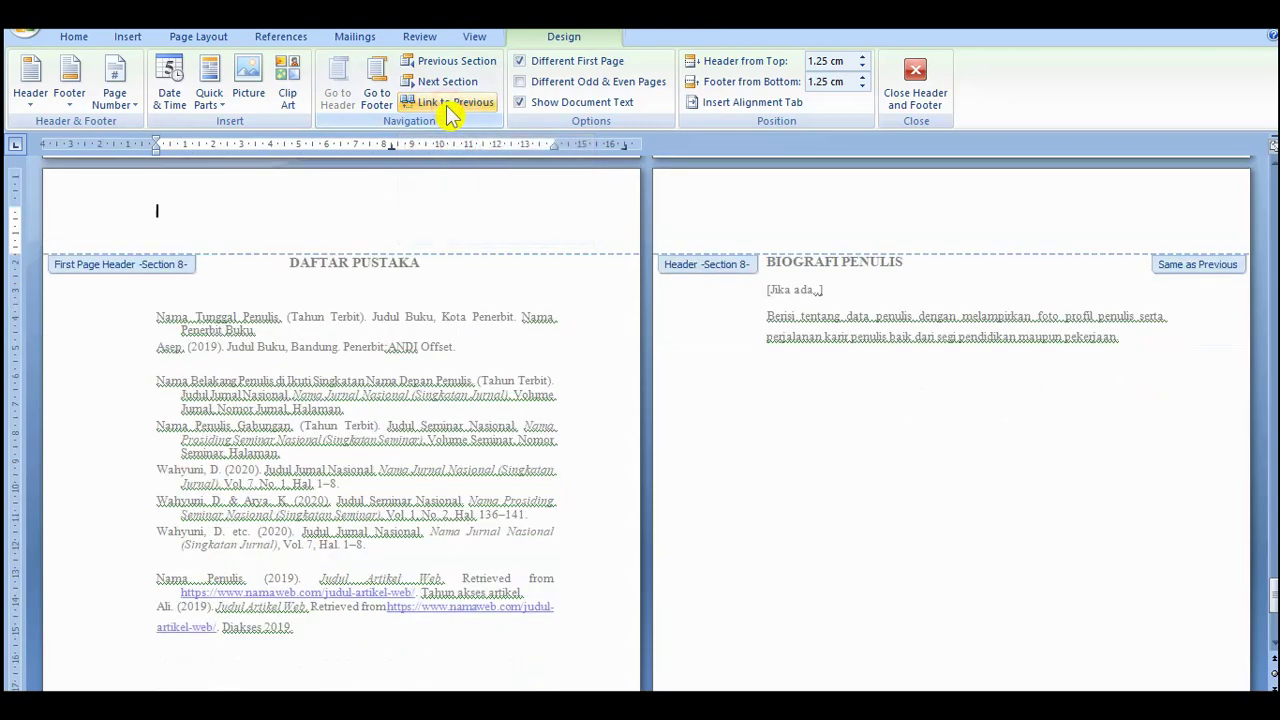
left_click(390, 100)
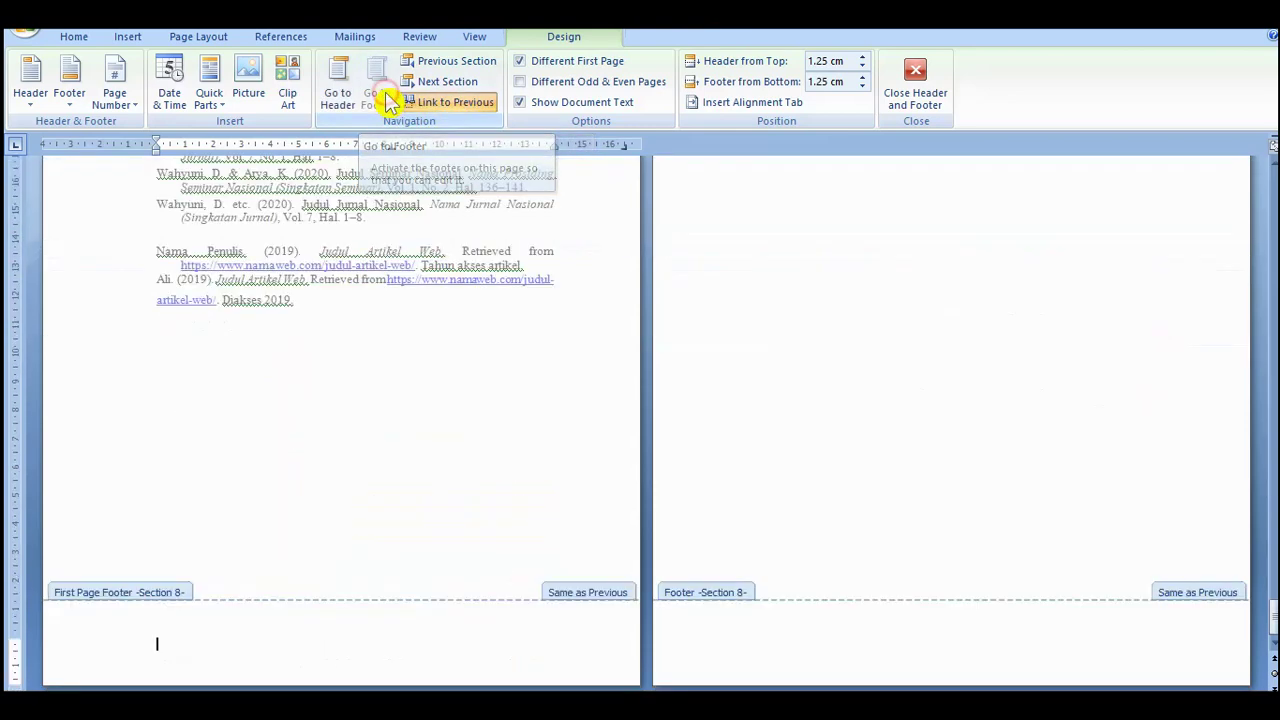
left_click(436, 110)
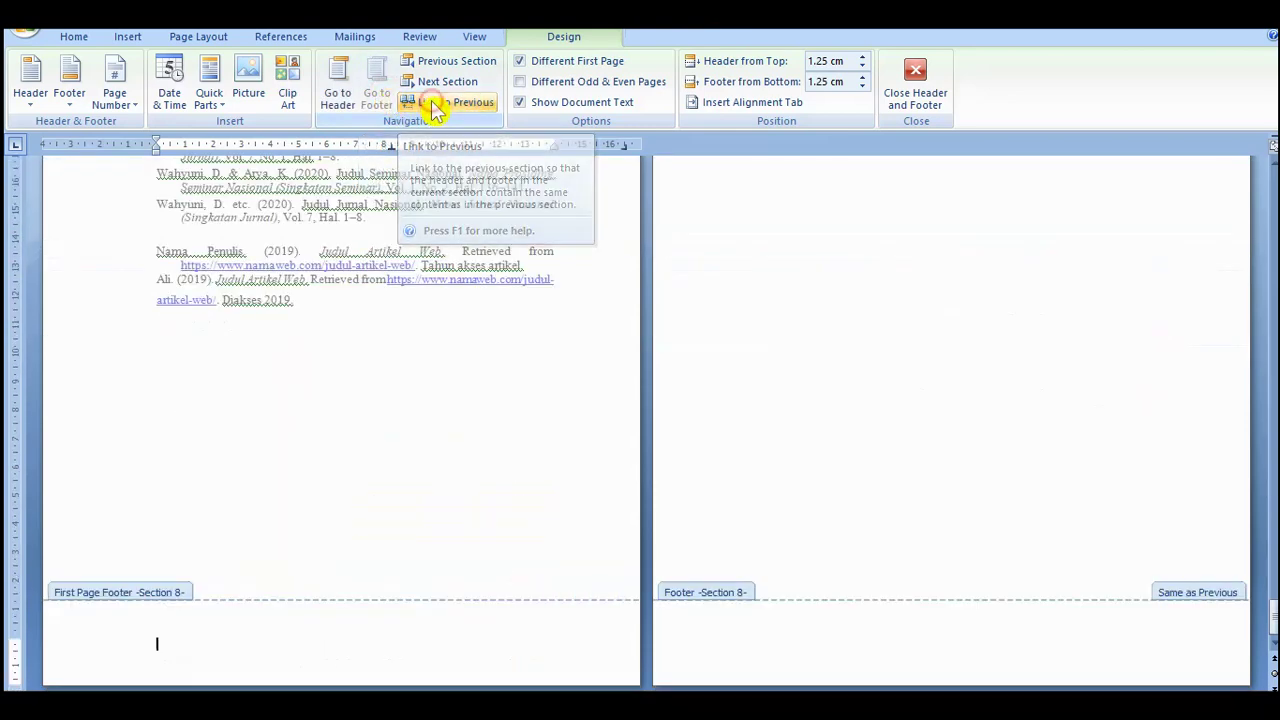
- Insert a Plain Number 3 top-of-page number in the Section 2 header on the KATA PENGANTAR page
scroll(930, 397, "up", 4)
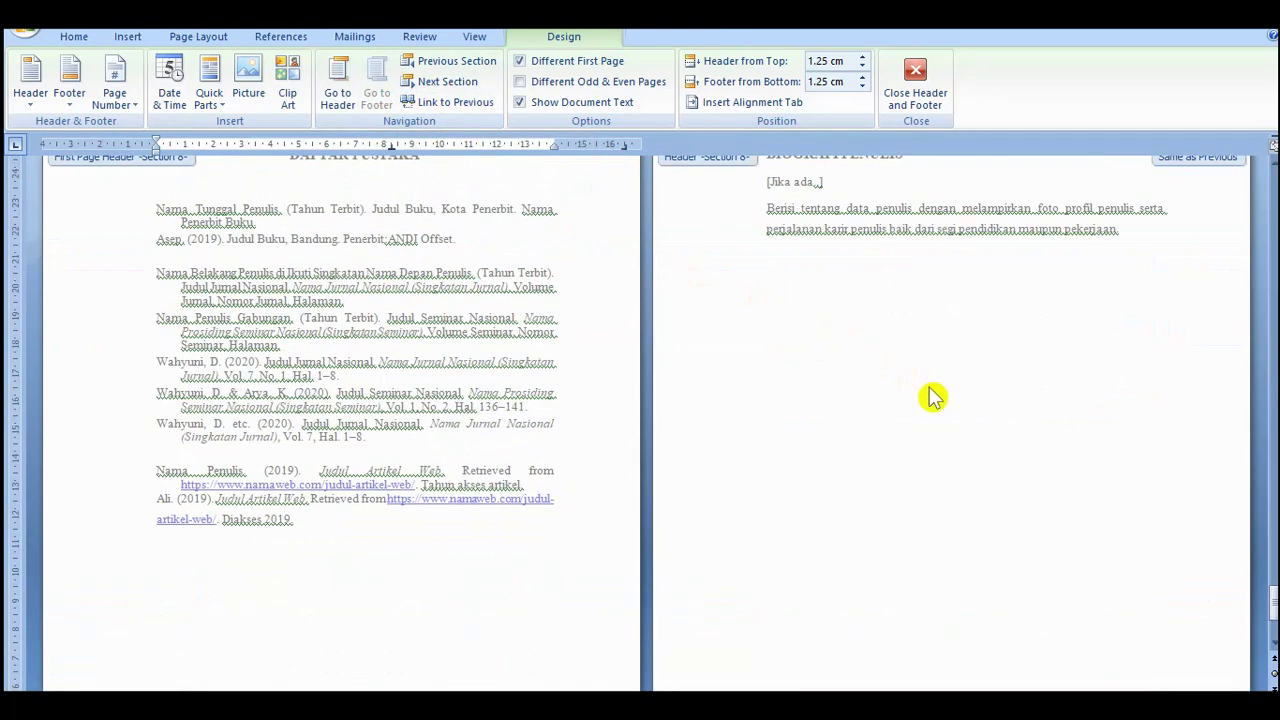
scroll(930, 397, "up", 15)
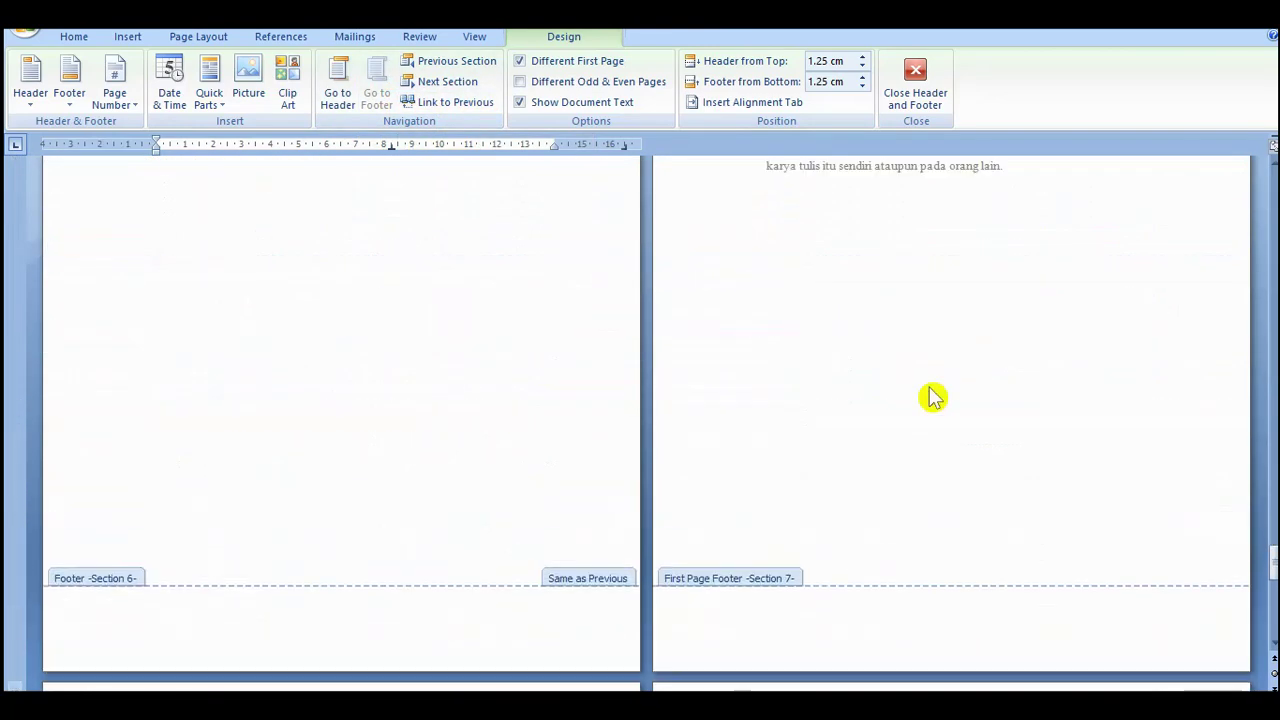
scroll(930, 397, "up", 10)
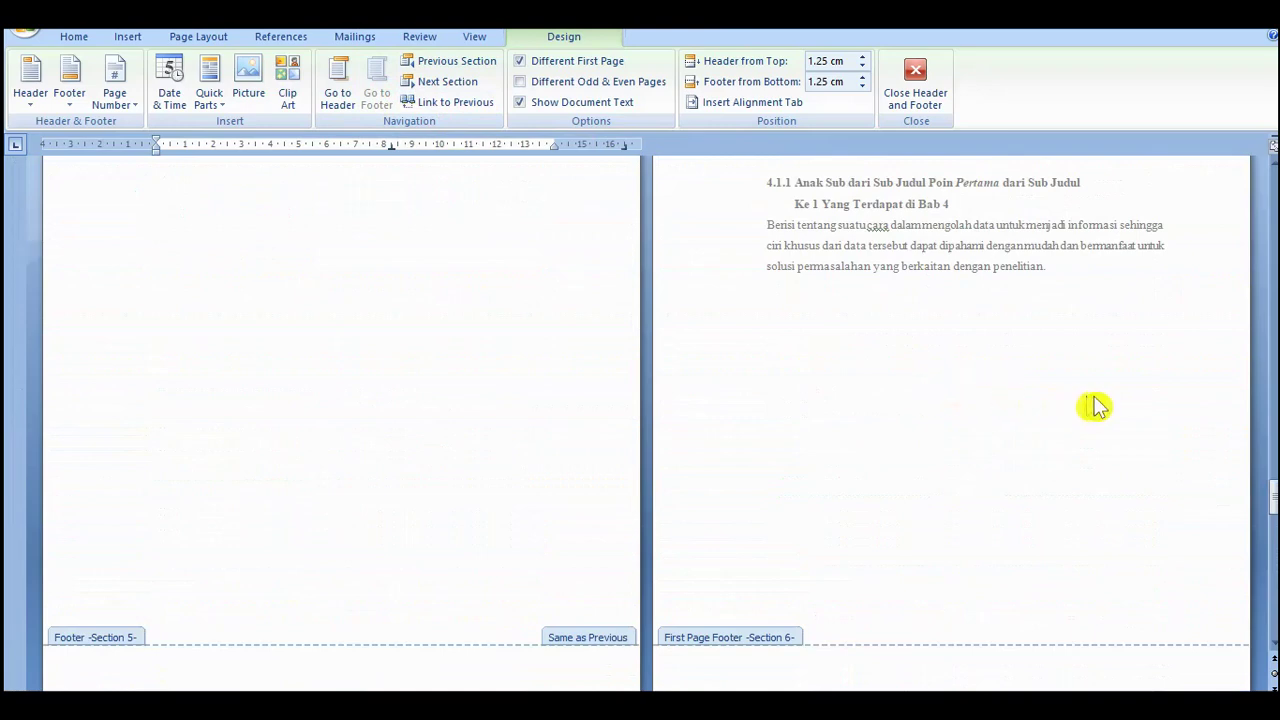
scroll(1094, 400, "up", 12)
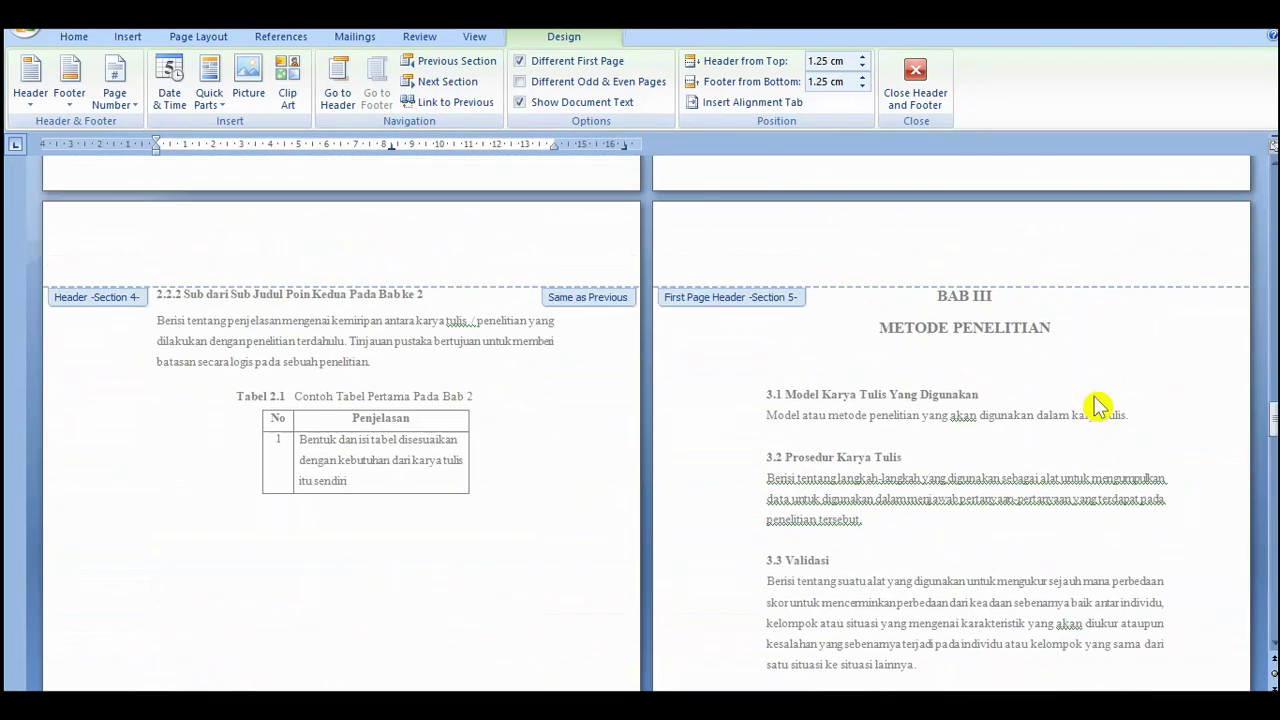
scroll(1097, 403, "up", 12)
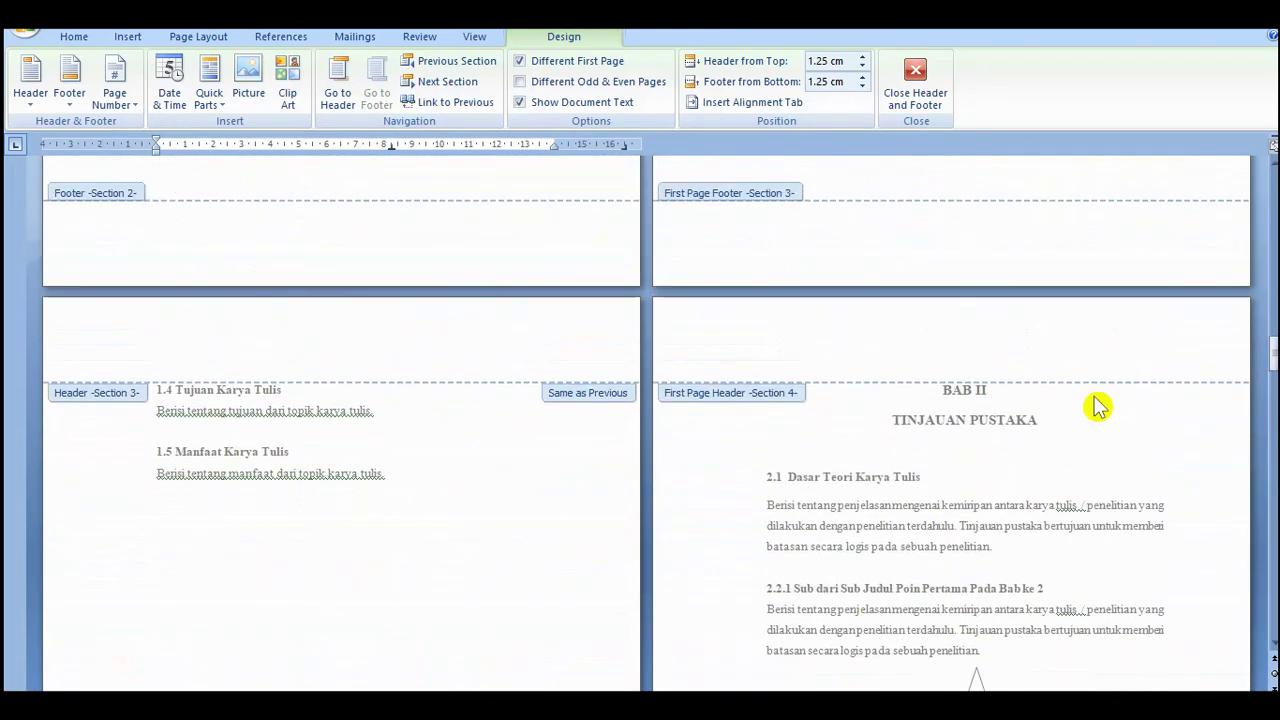
scroll(1097, 403, "up", 12)
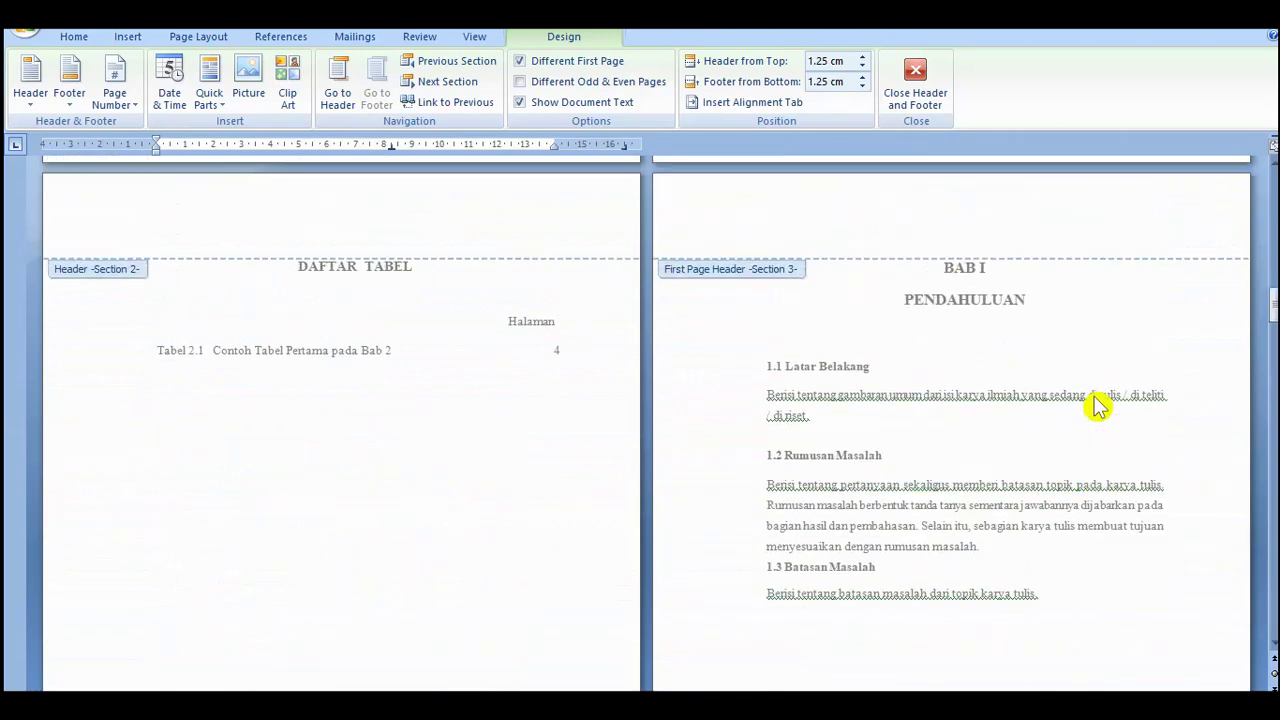
scroll(1097, 403, "up", 12)
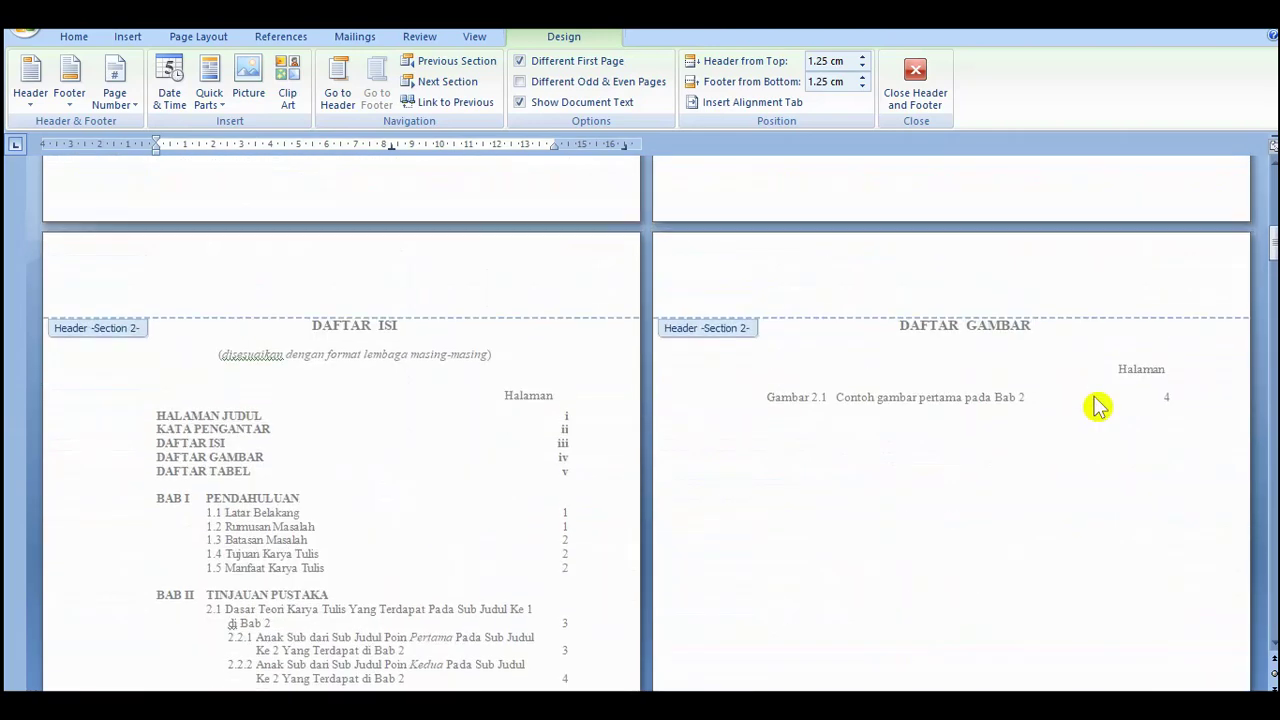
scroll(1097, 406, "up", 12)
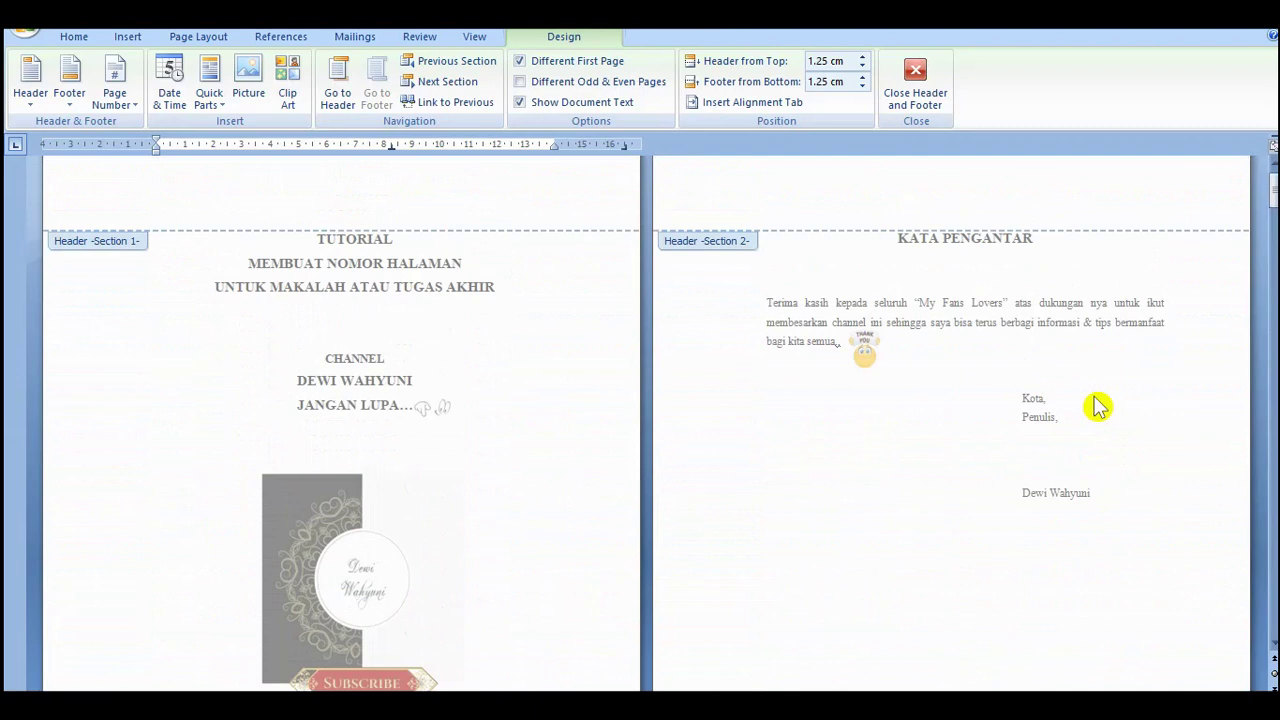
left_click(436, 484)
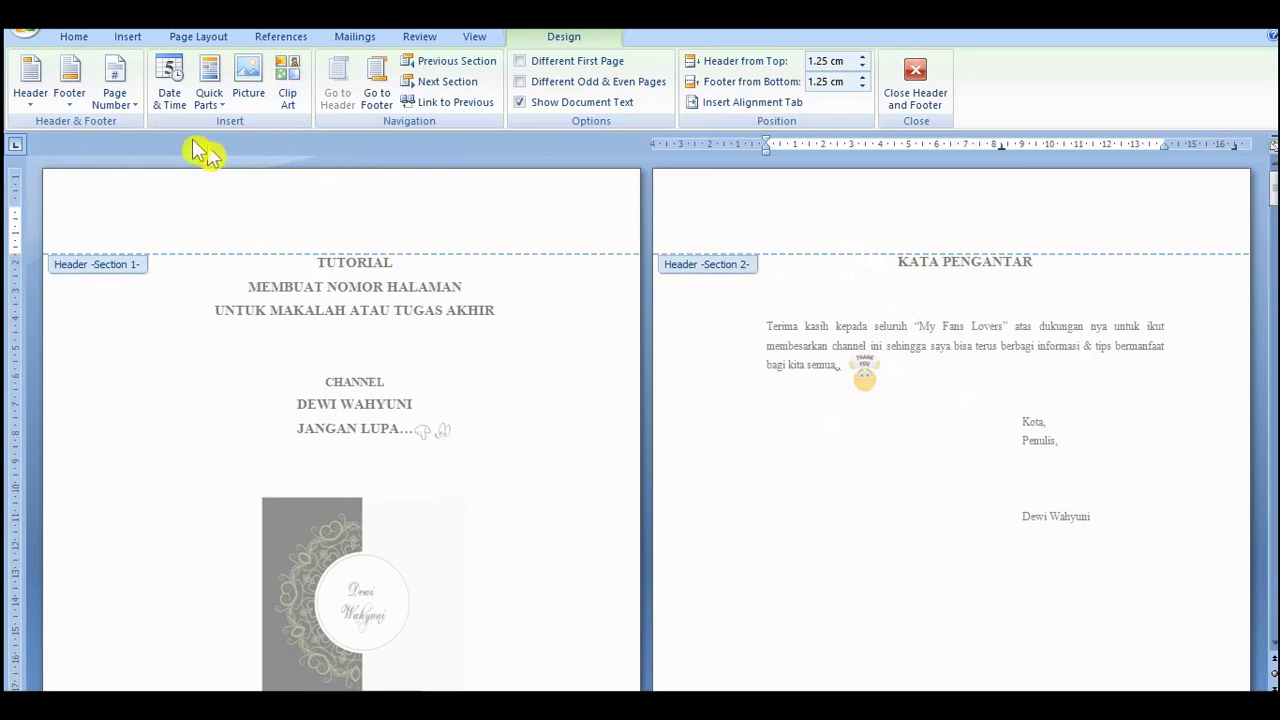
left_click(134, 110)
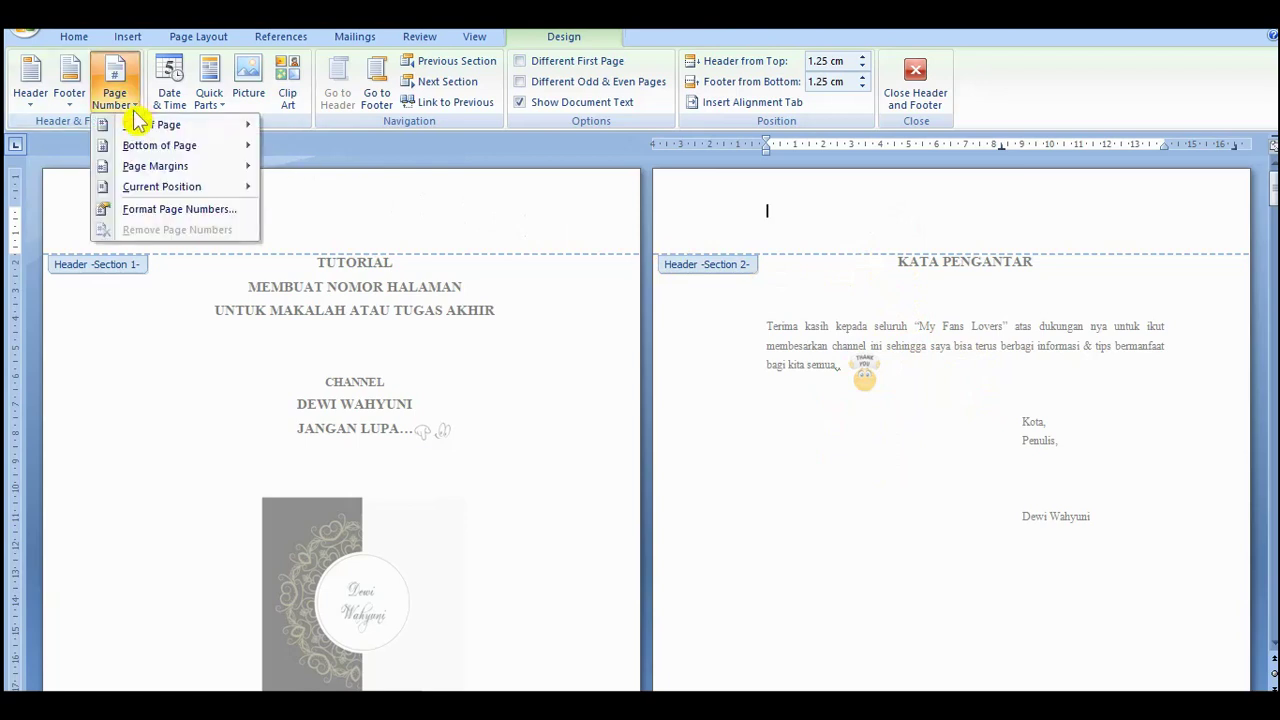
mouse_move(138, 126)
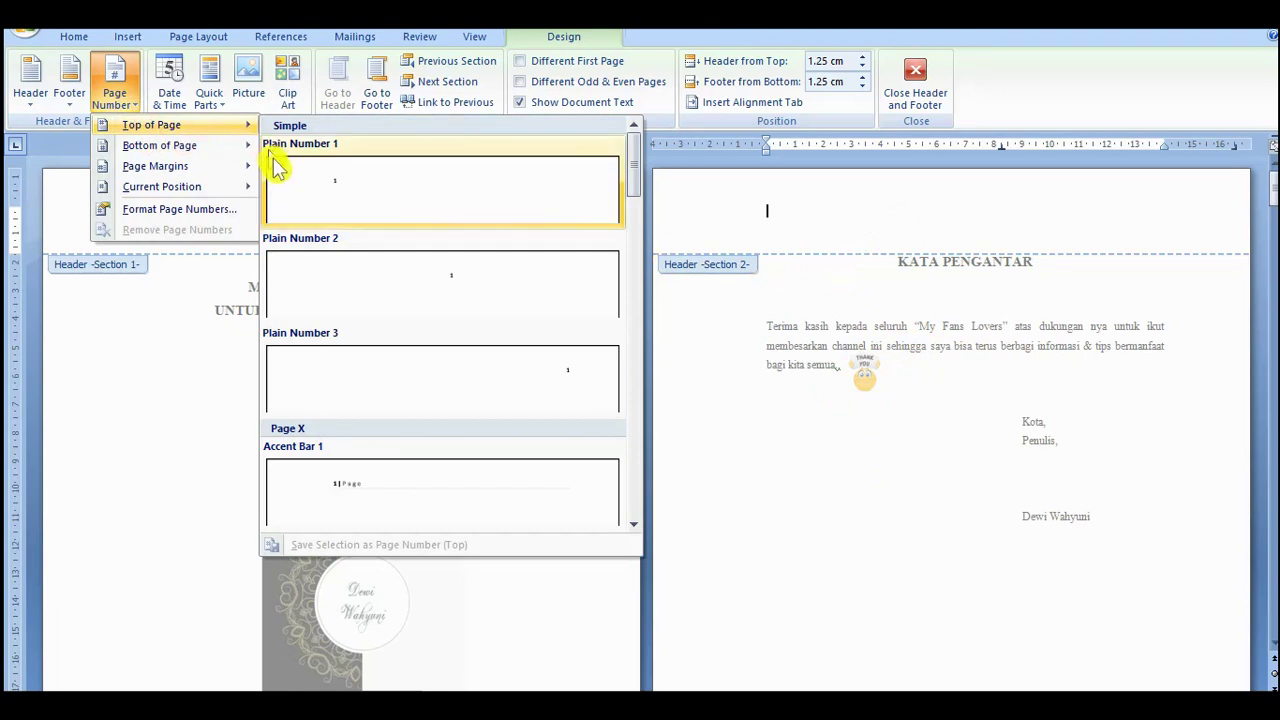
left_click(530, 387)
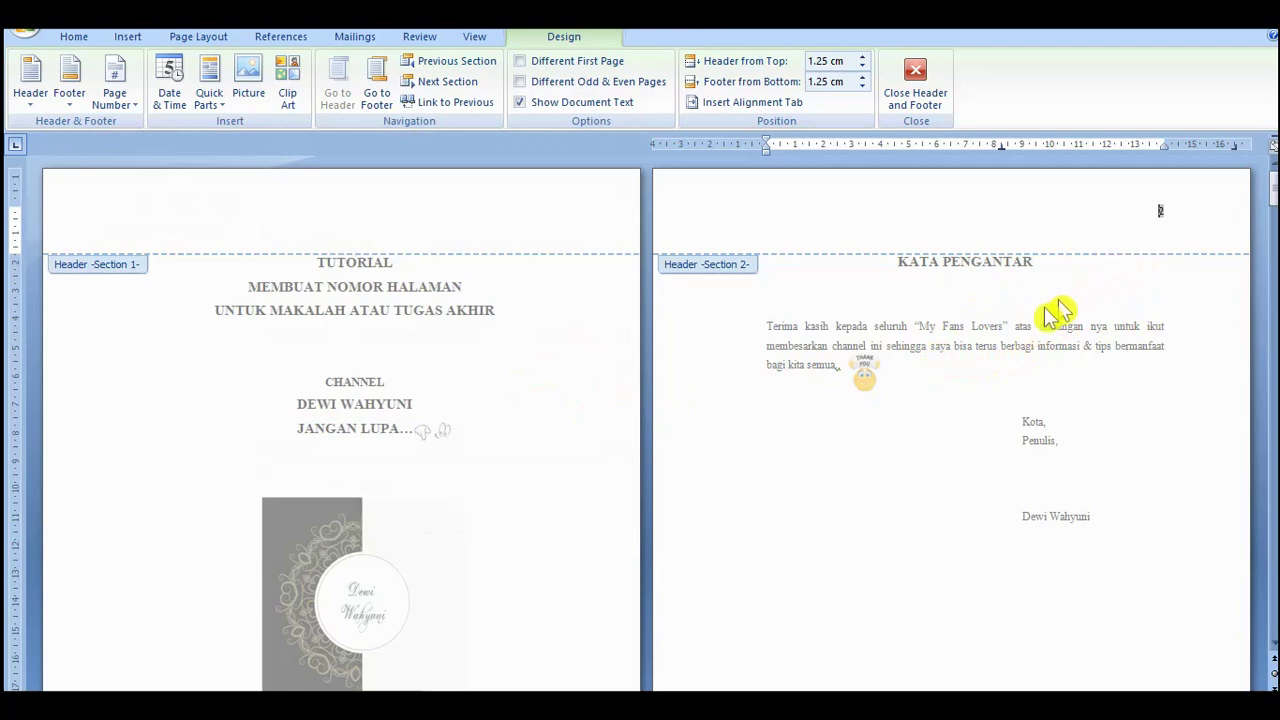
- Set the page number format of Section 2 to i, ii, iii and check the numbering on the front-matter pages
left_click(128, 118)
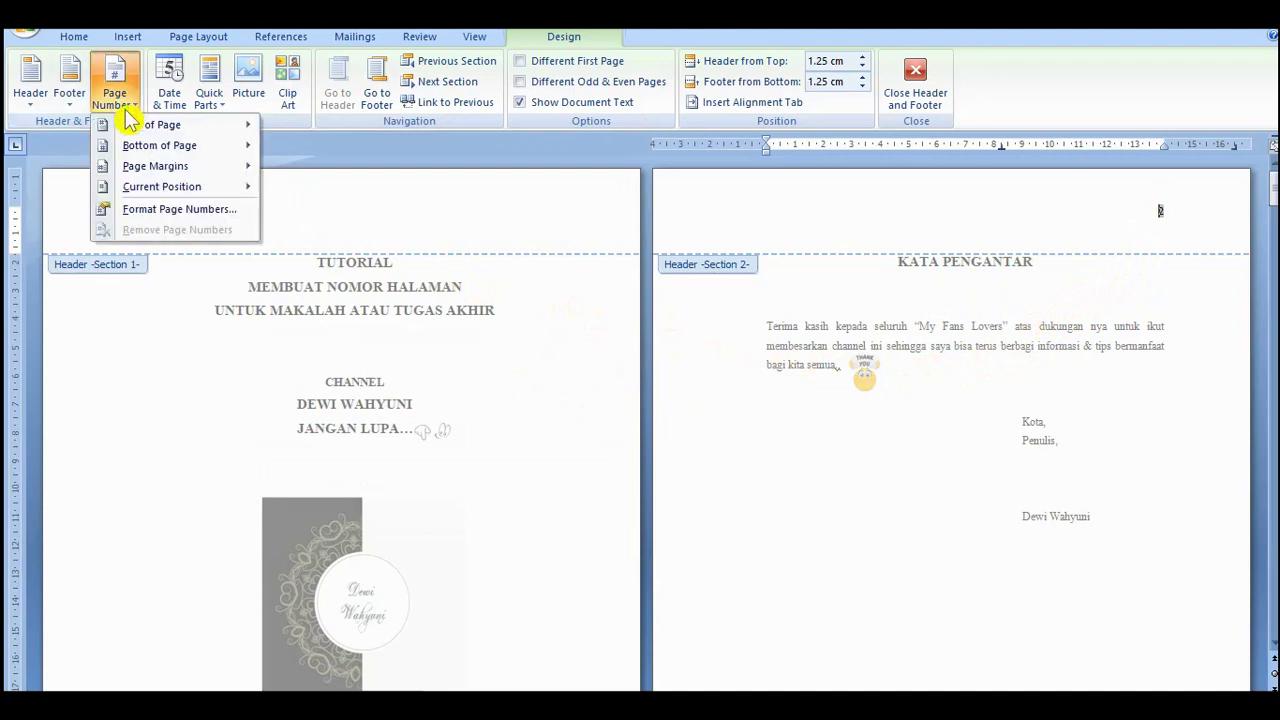
left_click(218, 222)
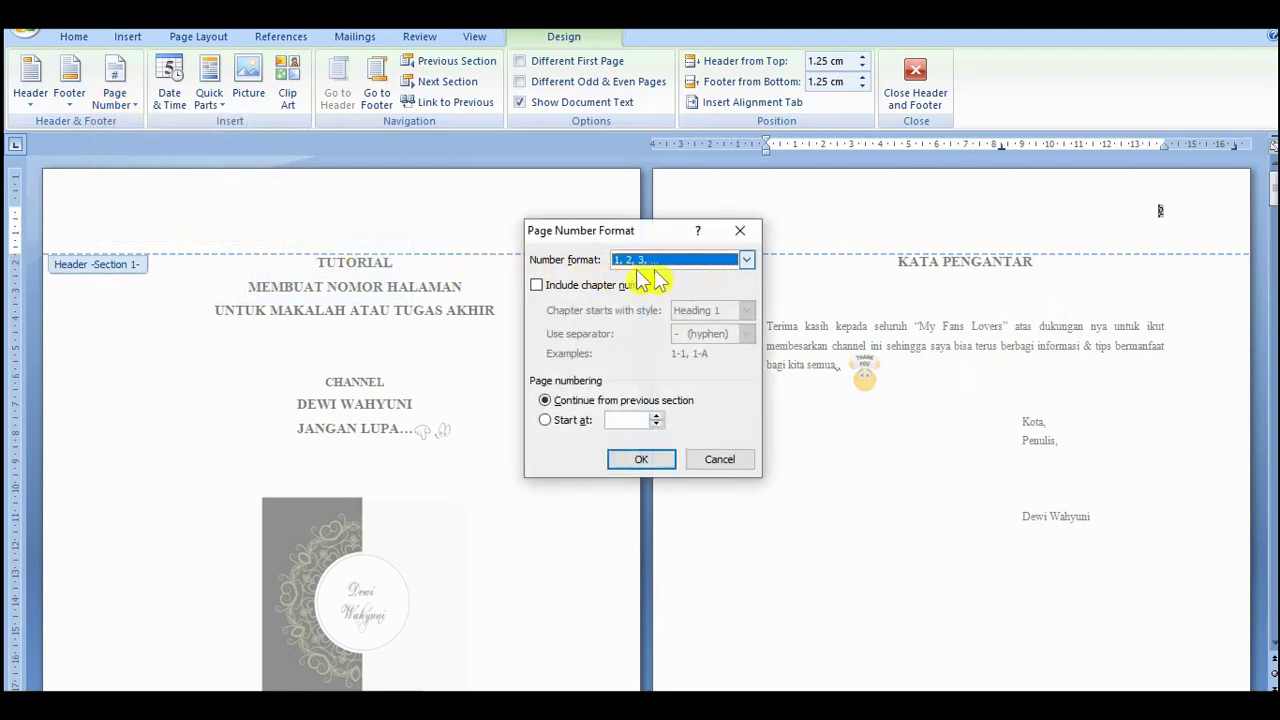
left_click(746, 265)
scroll(725, 292, "down", 2)
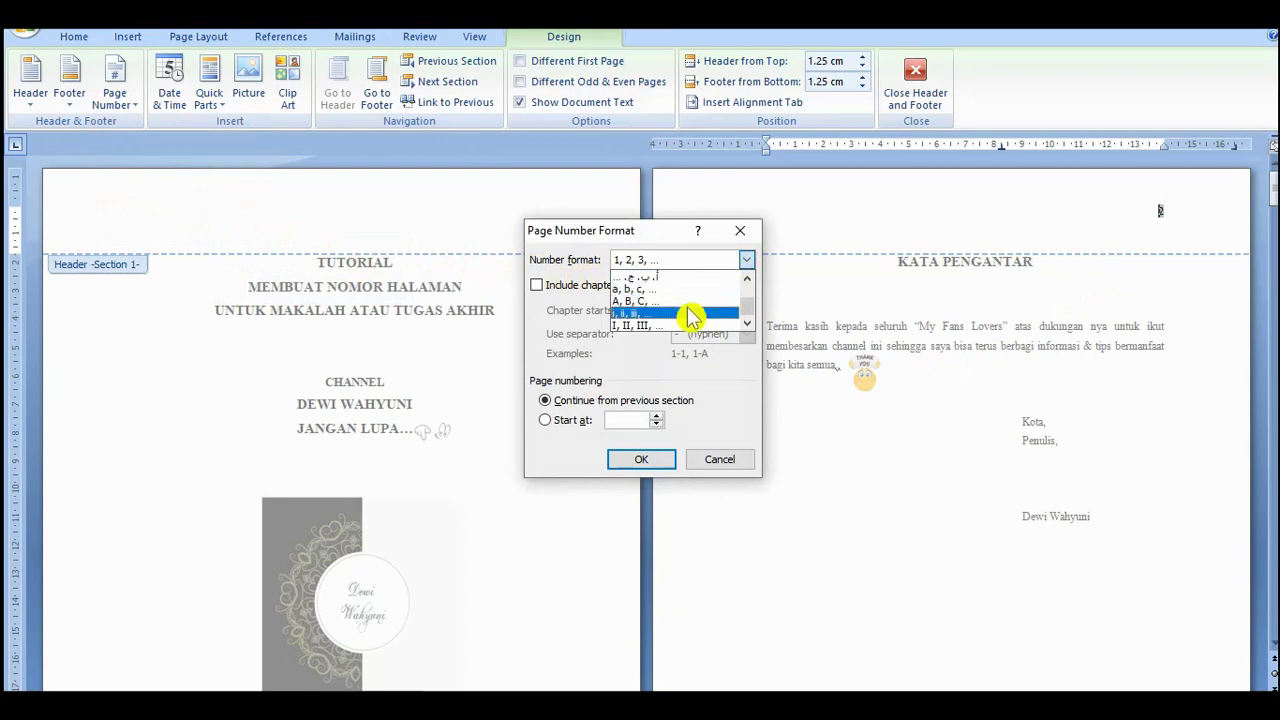
left_click(690, 313)
left_click(655, 460)
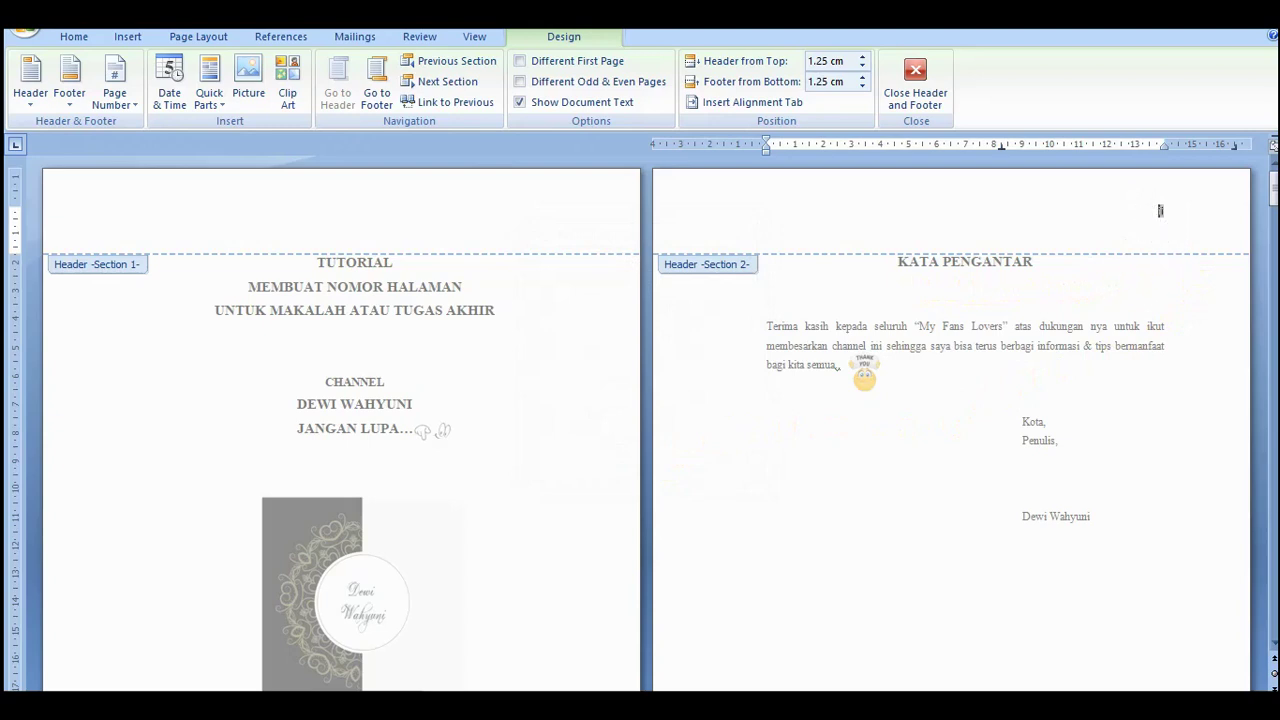
scroll(1150, 352, "down", 10)
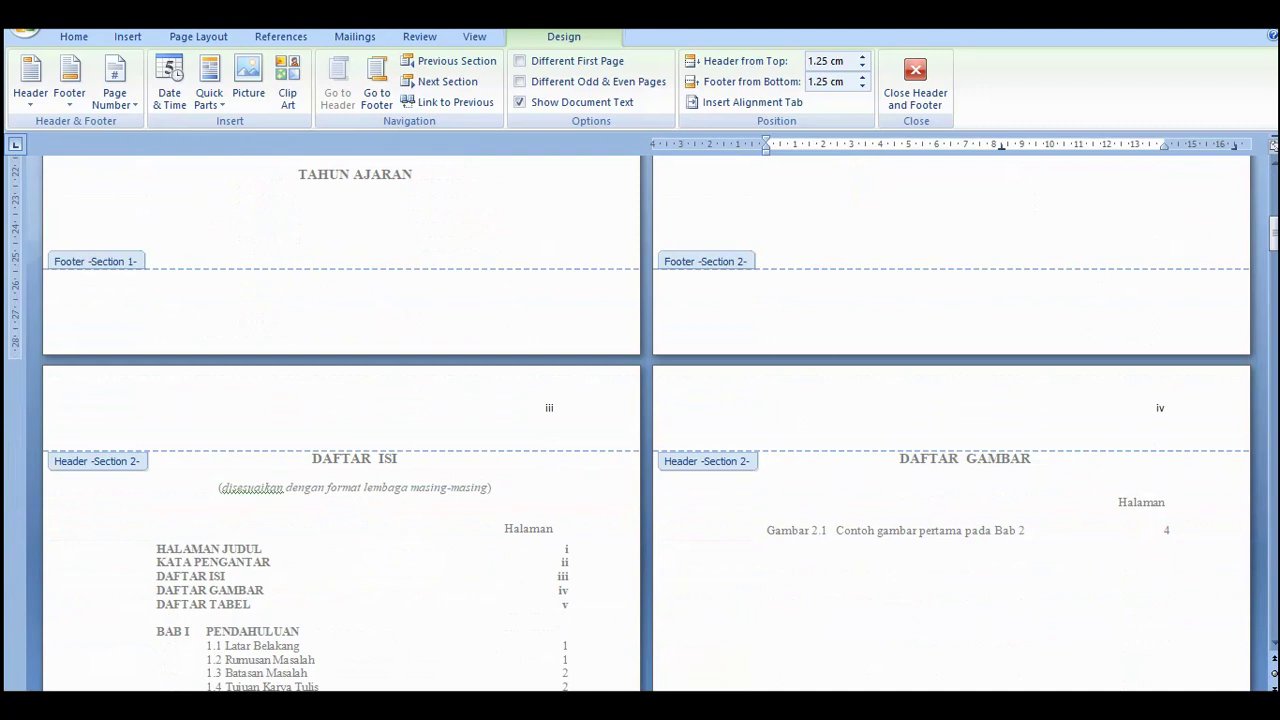
scroll(1151, 351, "up", 5)
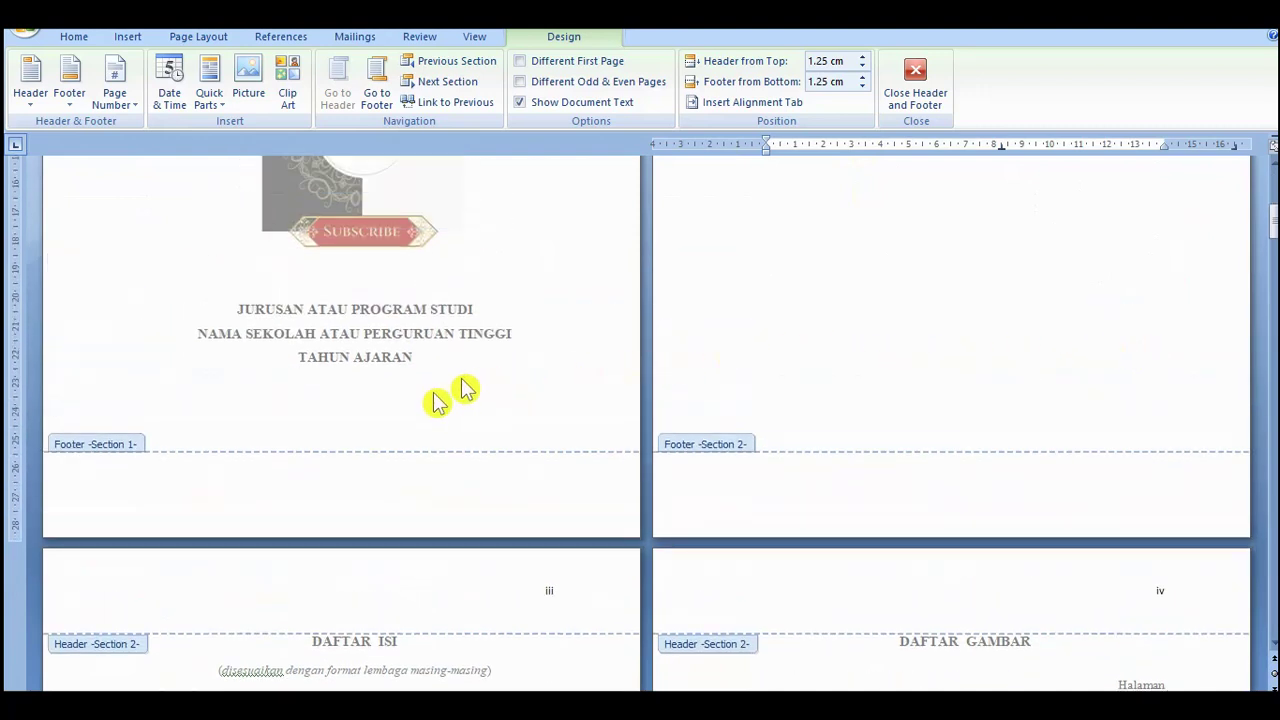
scroll(338, 398, "up", 8)
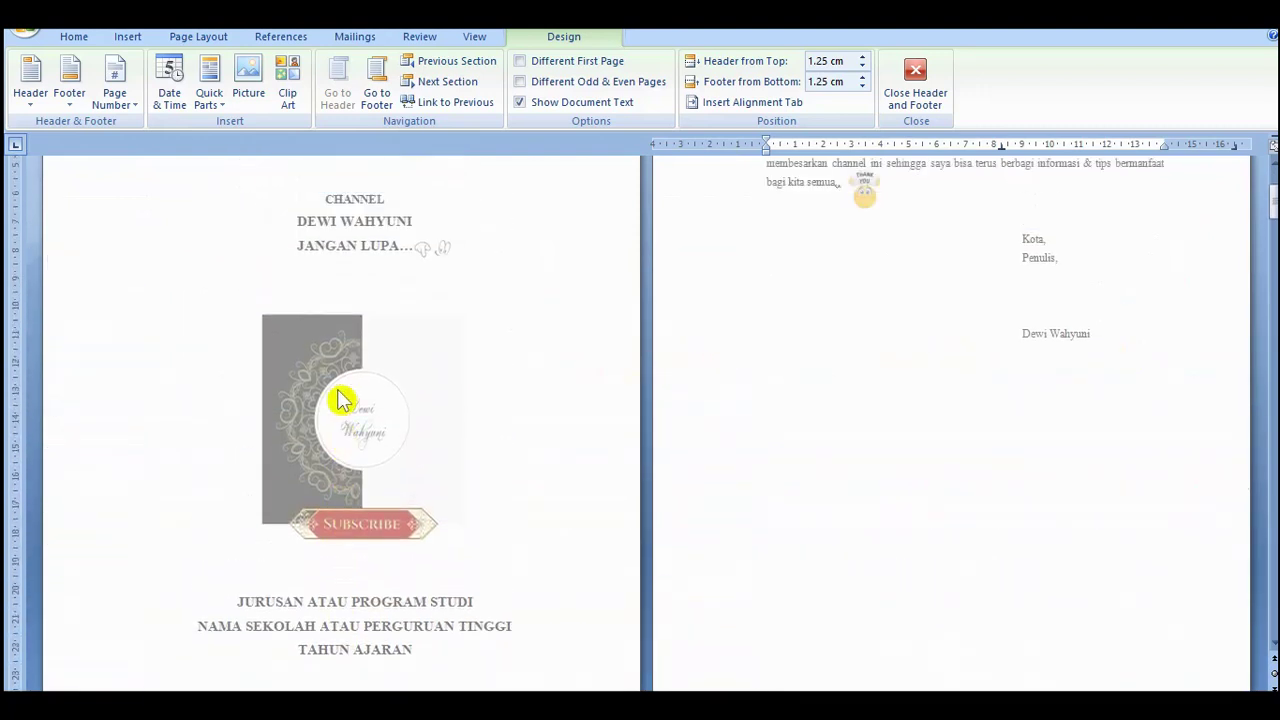
- Review the header page numbers from the cover page through the KATA PENGANTAR, DAFTAR ISI, DAFTAR GAMBAR and DAFTAR TABEL pages
scroll(338, 398, "up", 5)
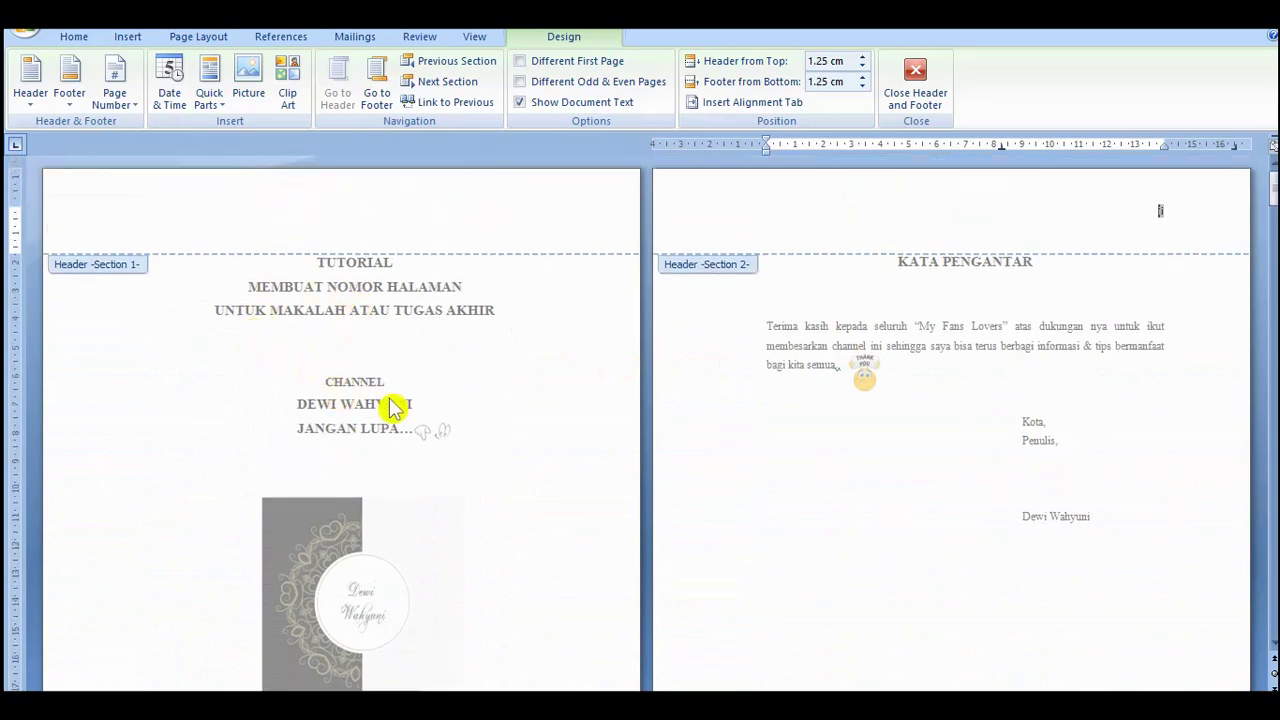
scroll(851, 457, "down", 12)
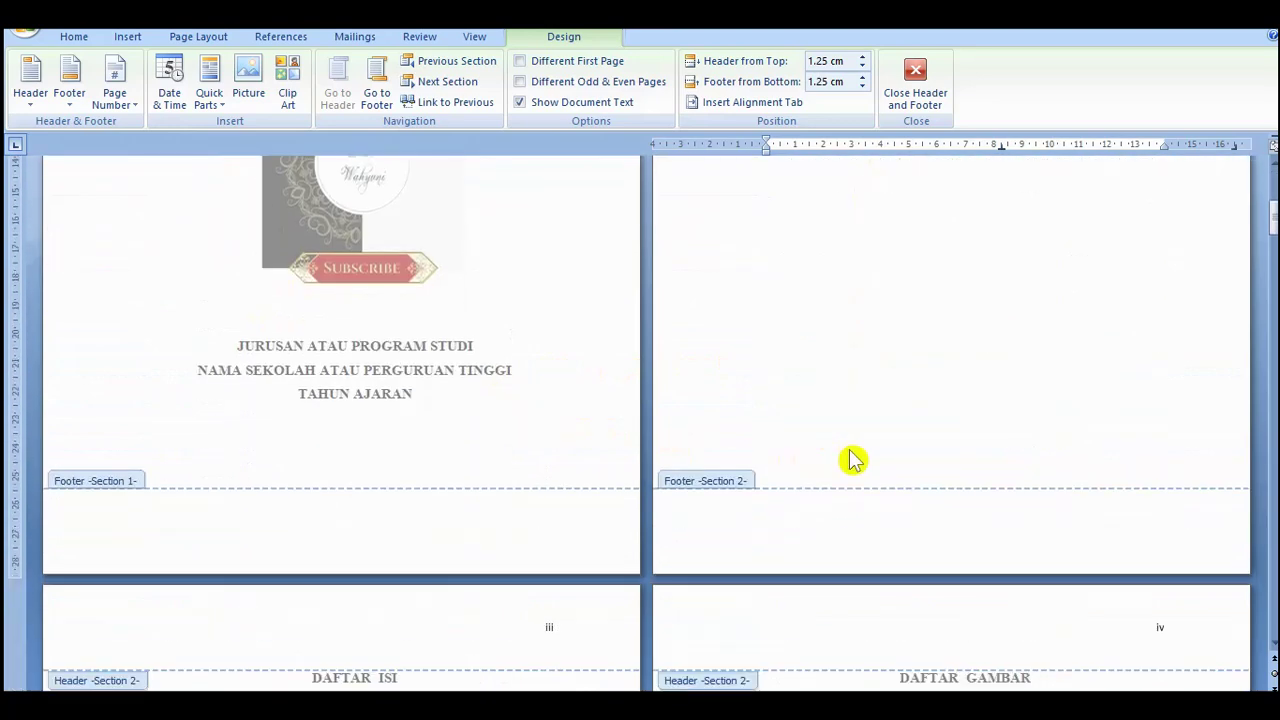
scroll(851, 457, "down", 6)
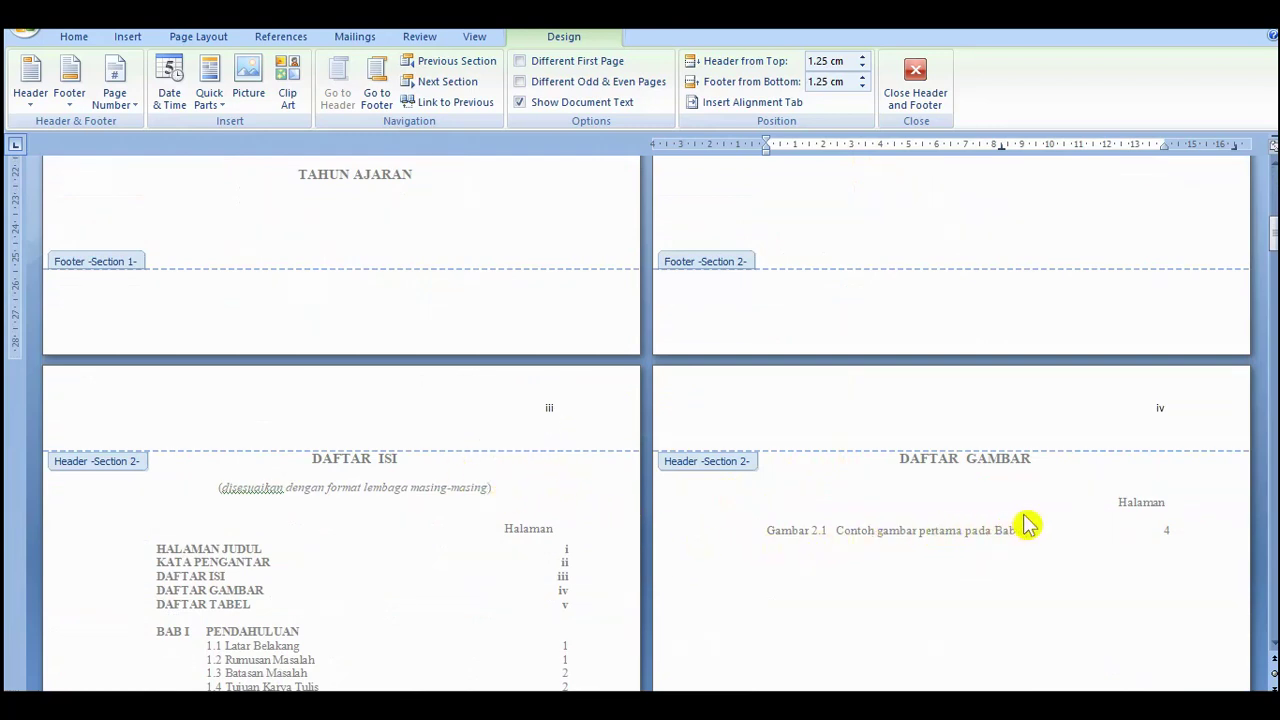
scroll(1027, 524, "down", 10)
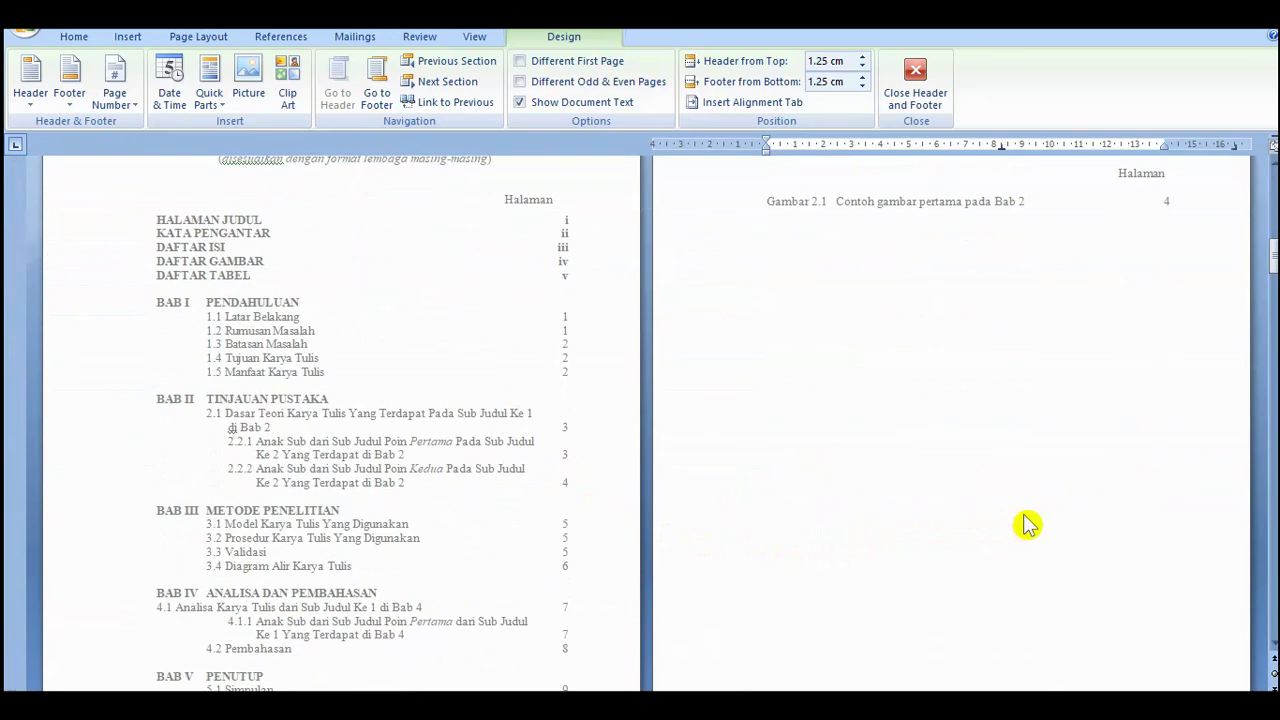
scroll(1027, 524, "down", 5)
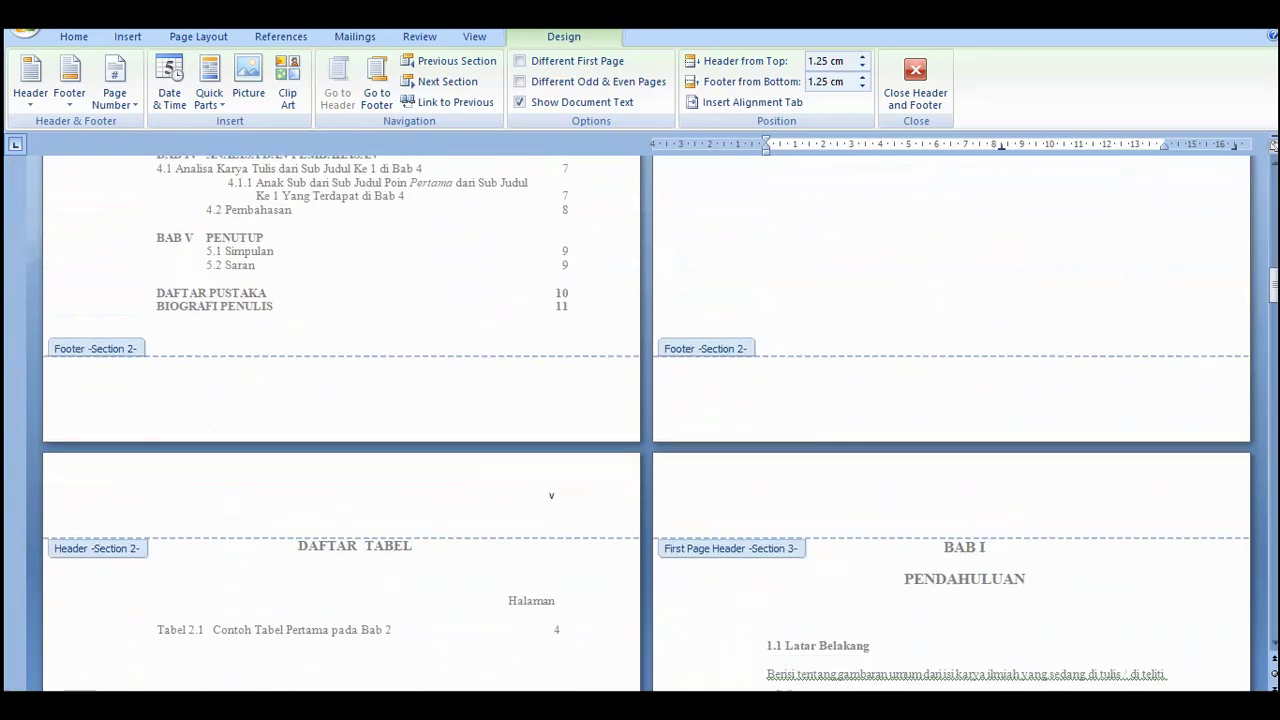
scroll(1027, 524, "down", 2)
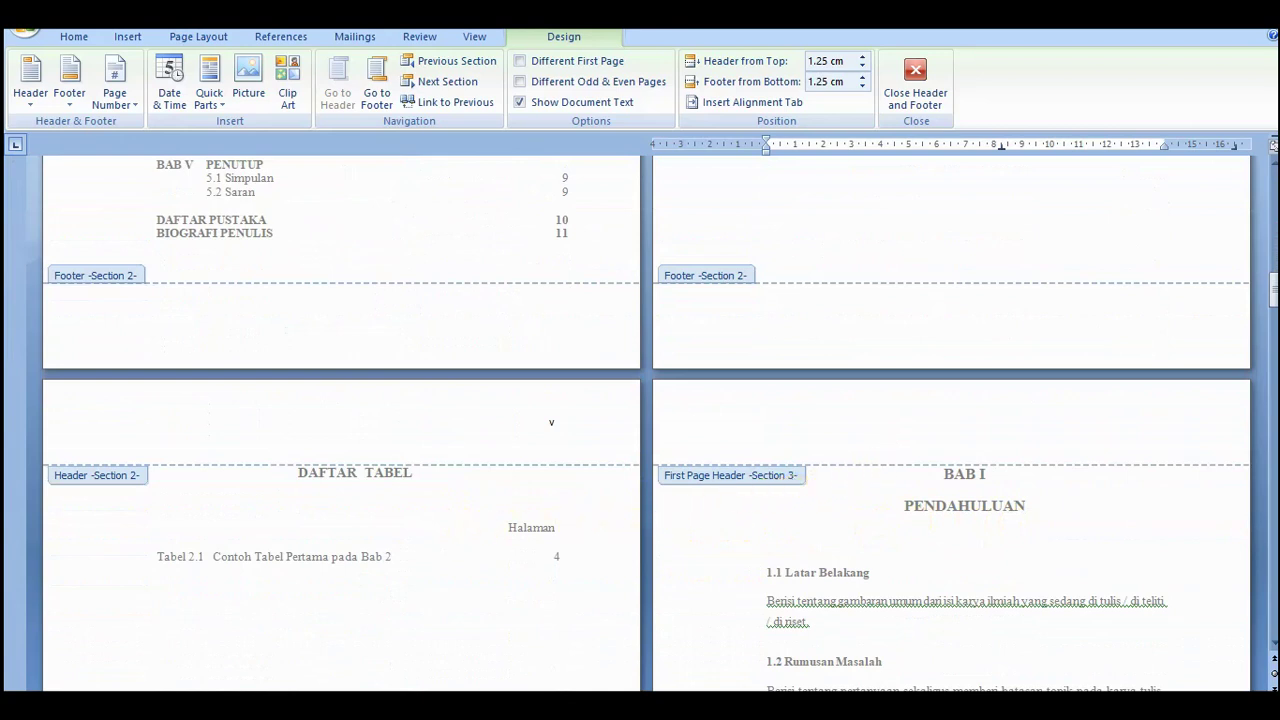
- Insert a Plain Number 2 bottom-of-page number in the first page footer of Section 3, on the BAB I PENDAHULUAN page
left_click(892, 454)
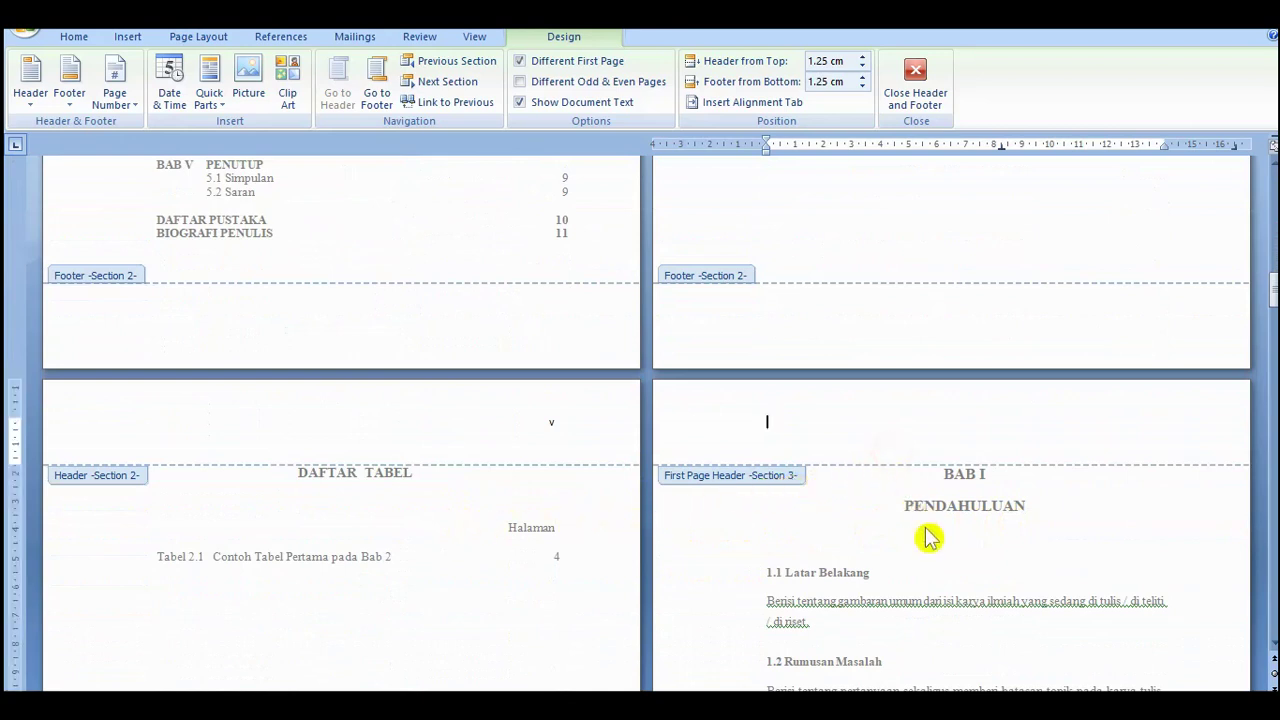
scroll(927, 538, "down", 3)
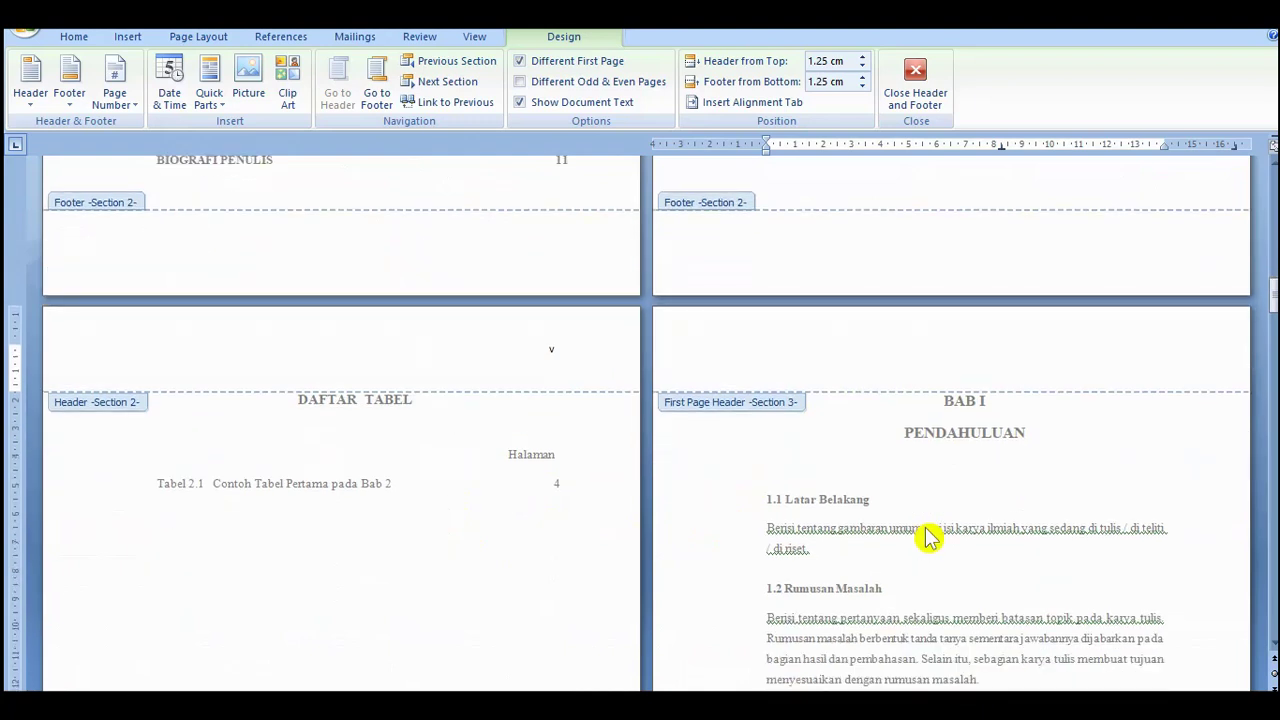
scroll(927, 538, "down", 1)
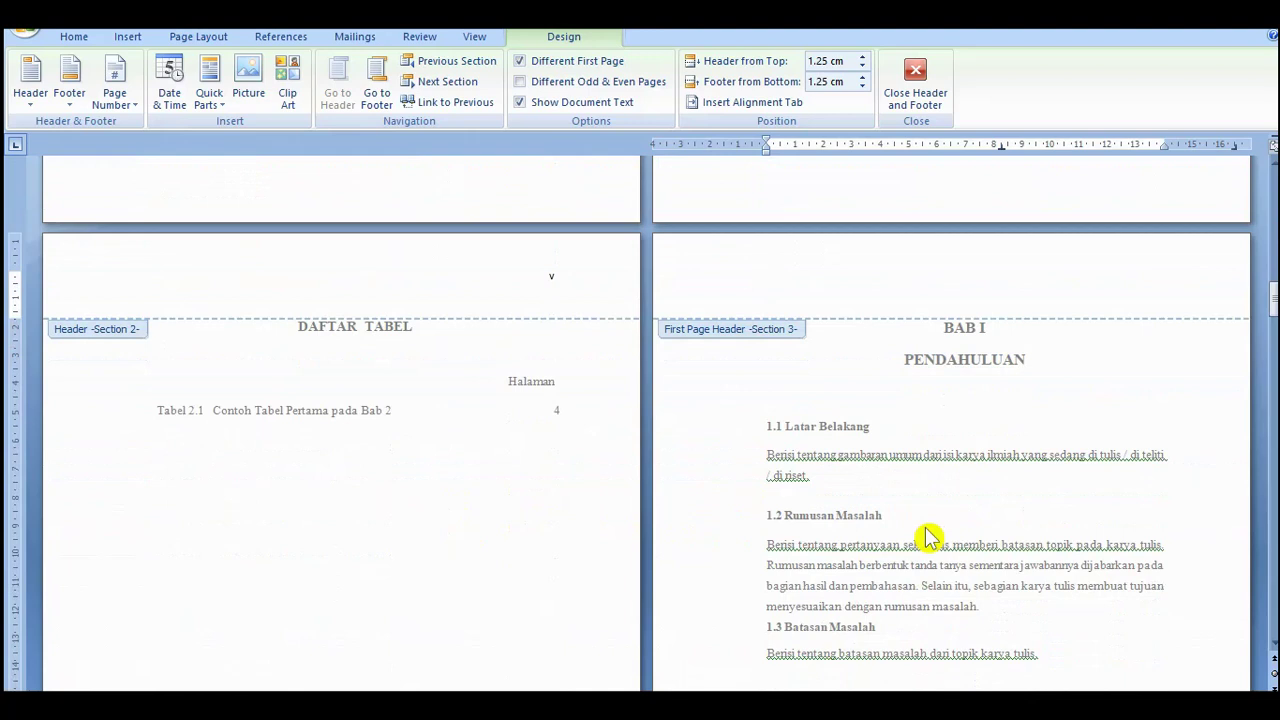
scroll(927, 538, "down", 2)
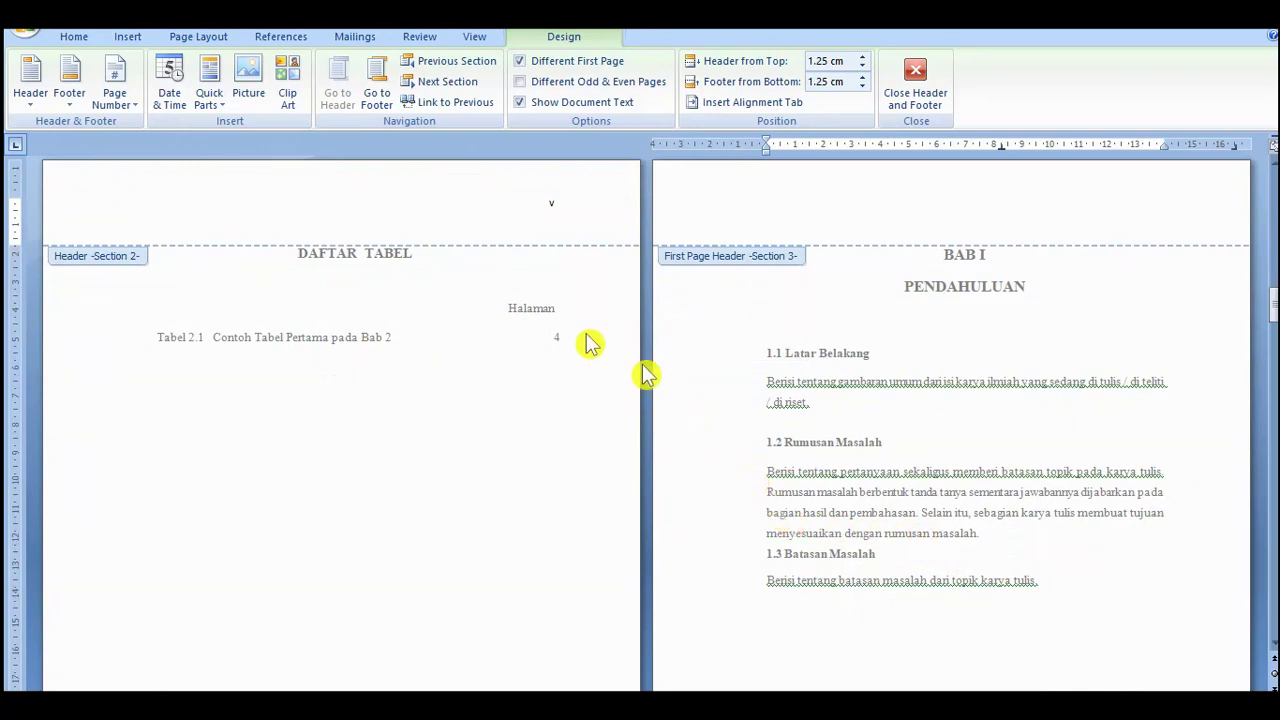
left_click(131, 113)
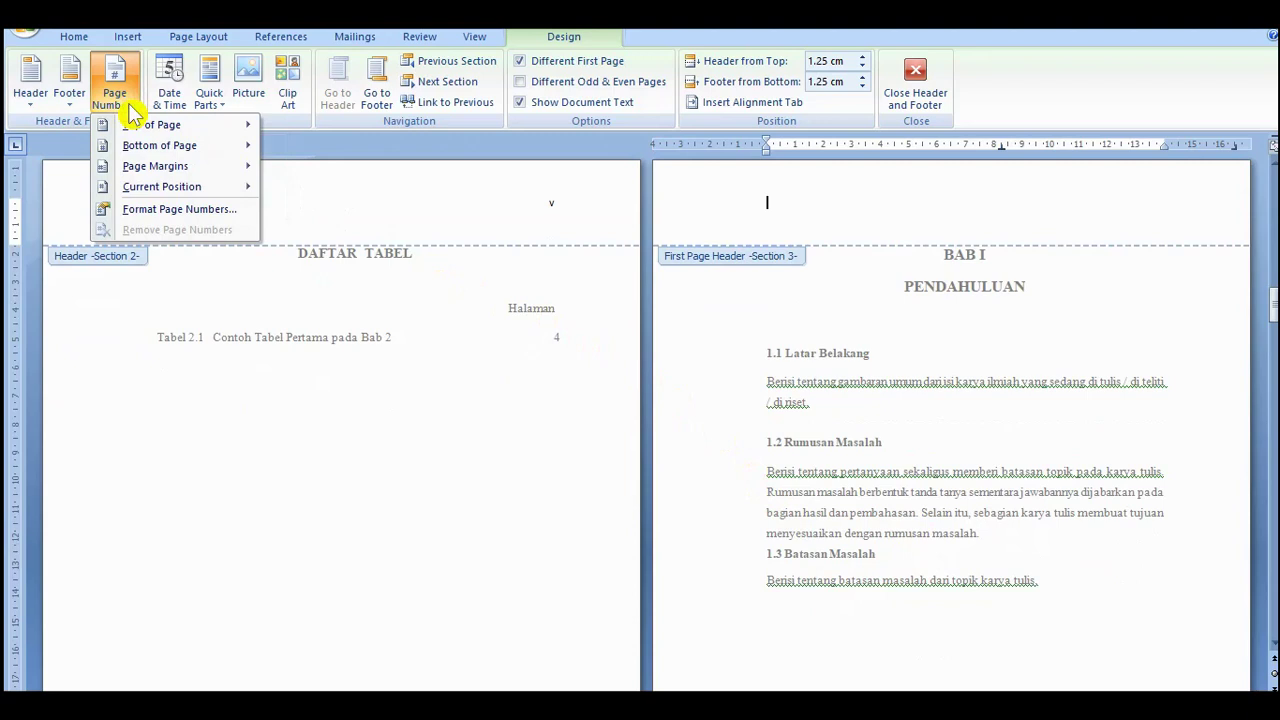
mouse_move(128, 150)
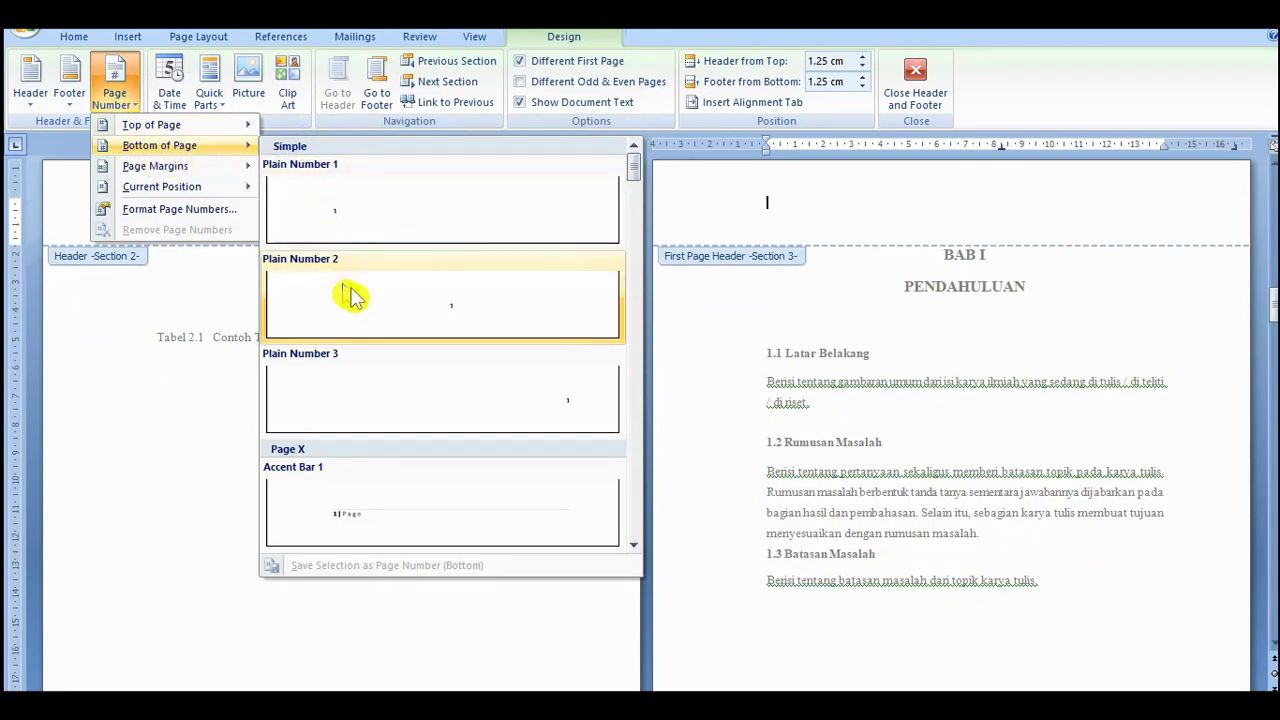
left_click(391, 306)
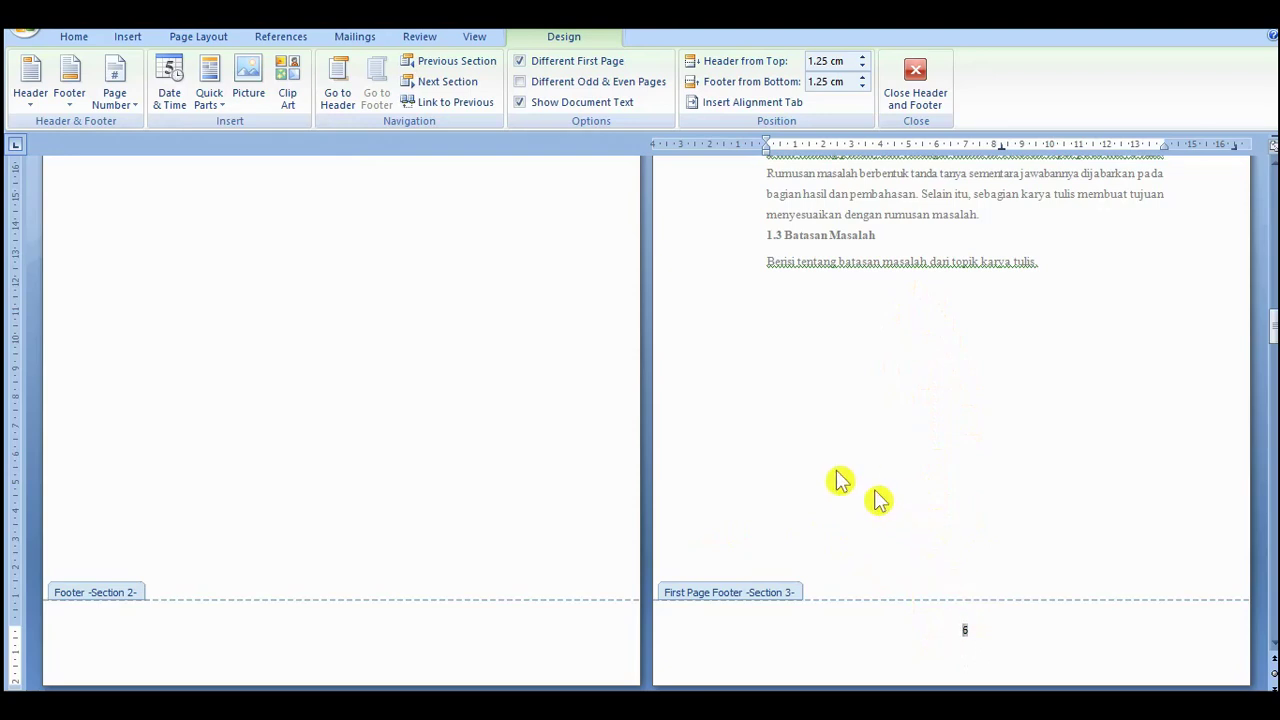
- Set the Section 3 page numbering to start at 1 instead of continuing from the previous section
left_click(133, 111)
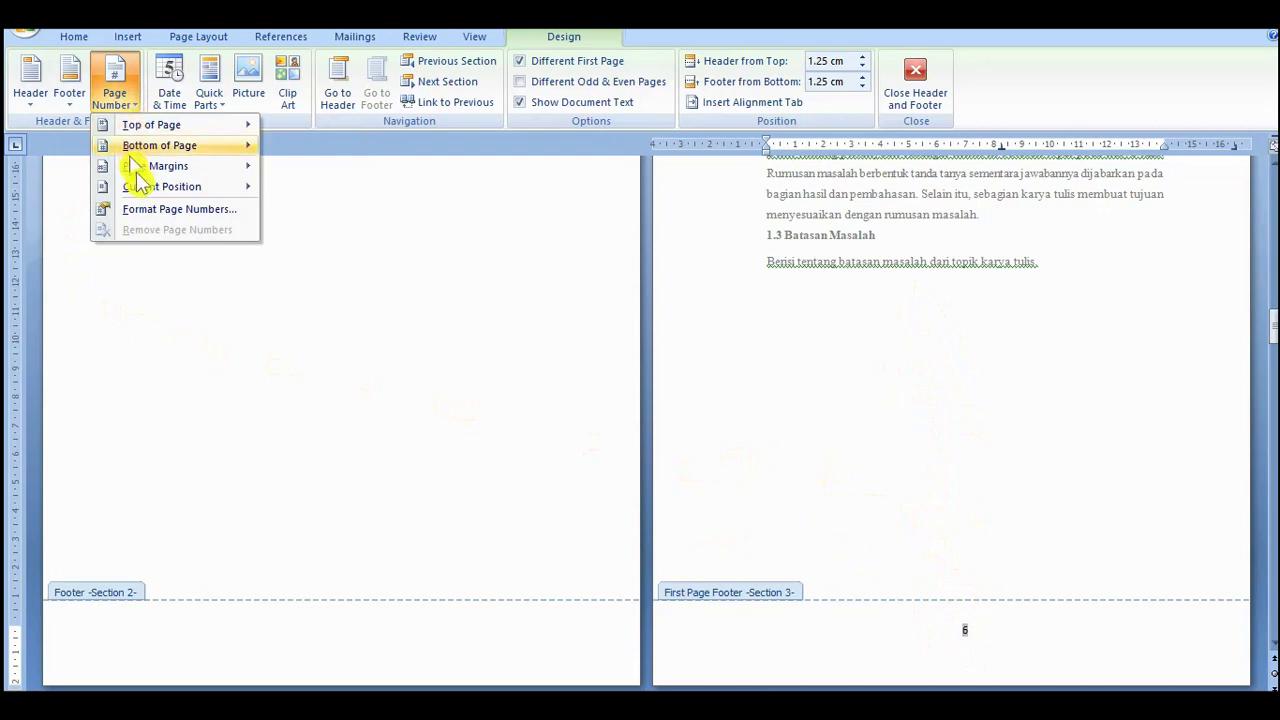
left_click(198, 212)
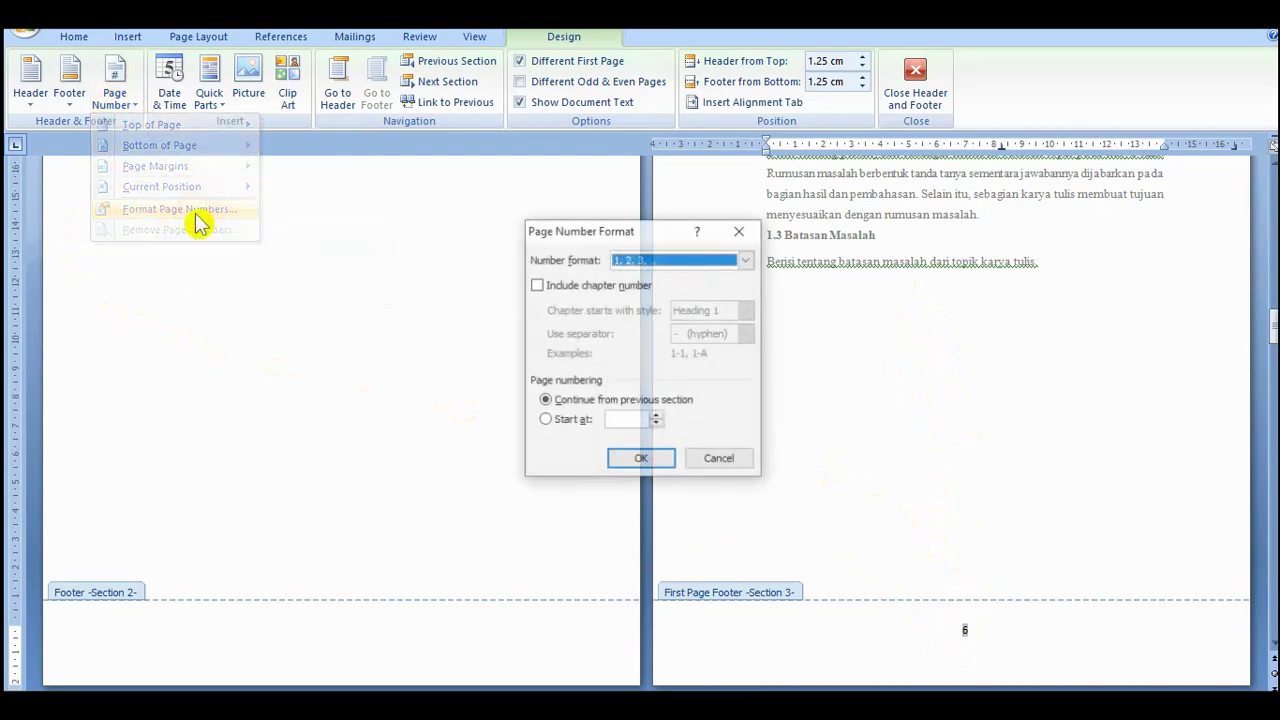
left_click(552, 425)
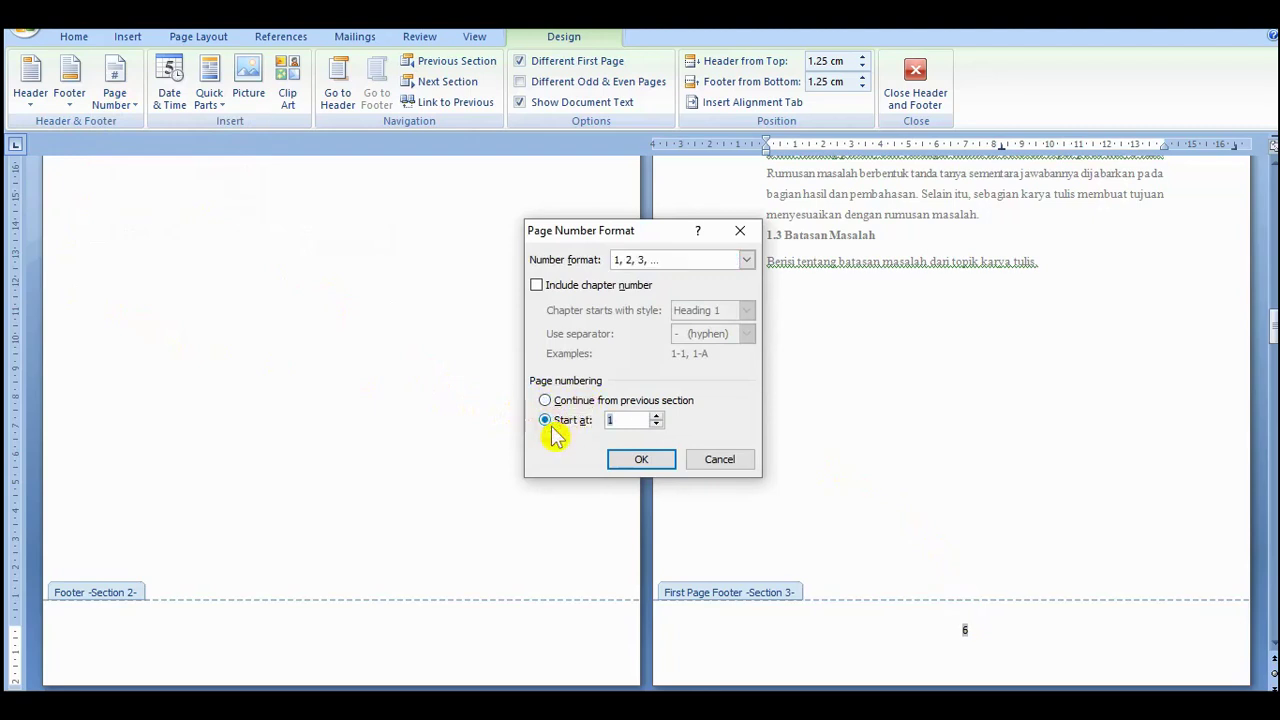
left_click(621, 459)
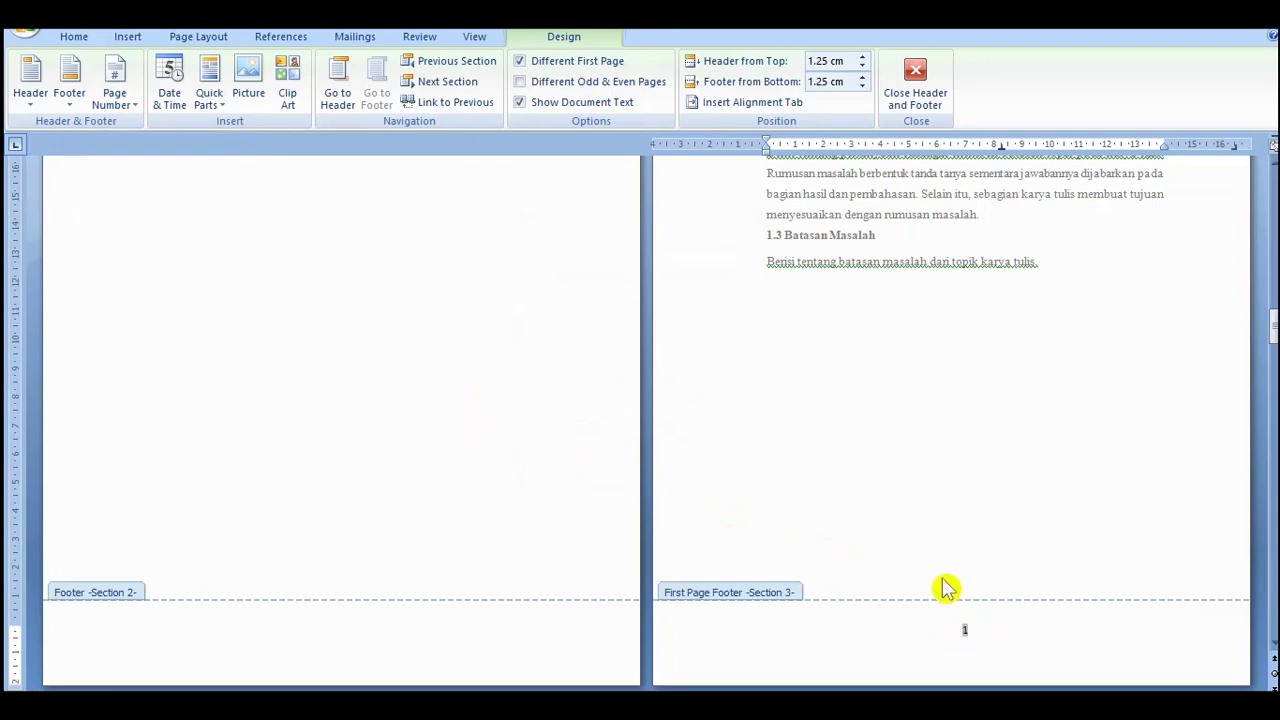
- Check the header and footer numbering on the BAB I pages of Section 3 and the first page of BAB II
scroll(945, 588, "down", 1)
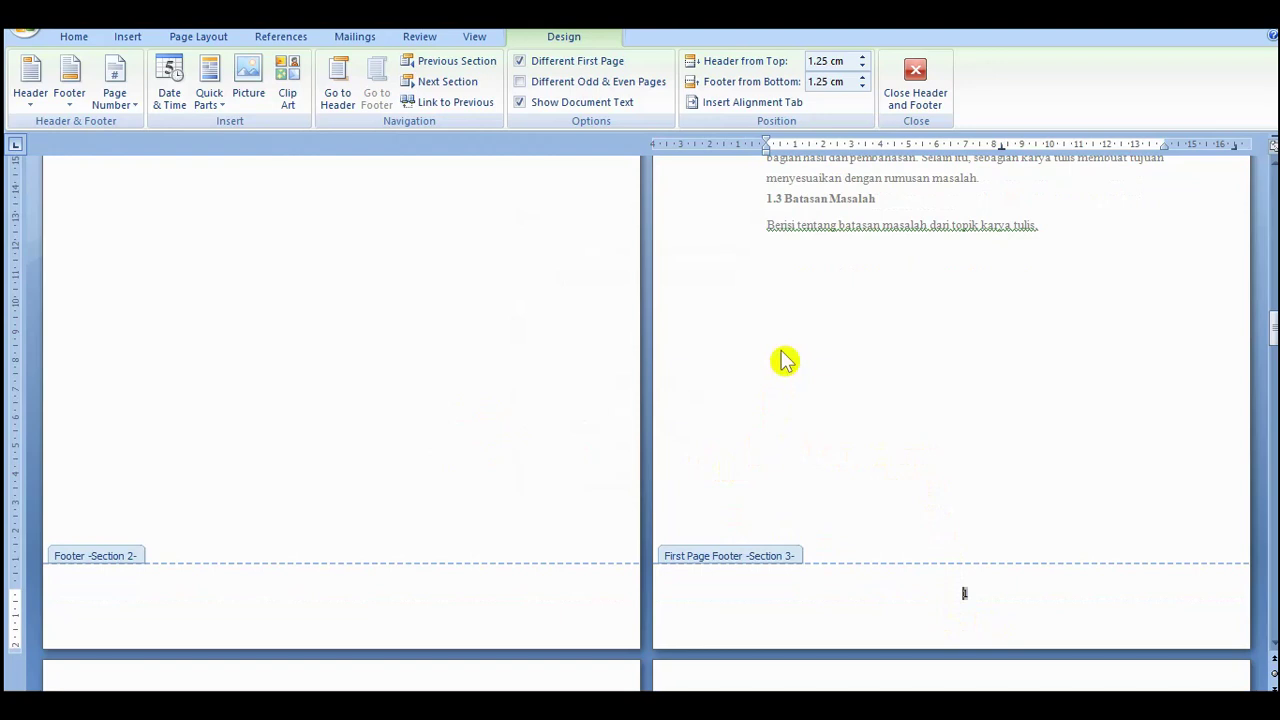
scroll(785, 362, "up", 8)
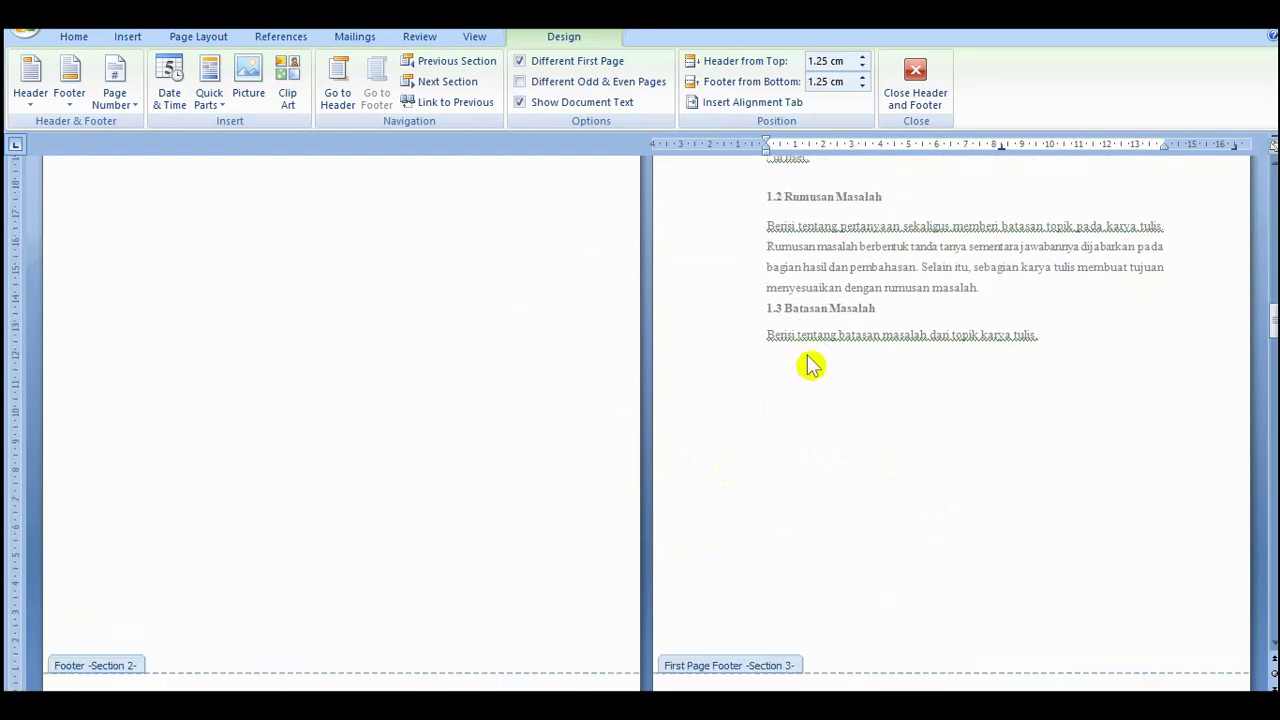
scroll(811, 365, "up", 4)
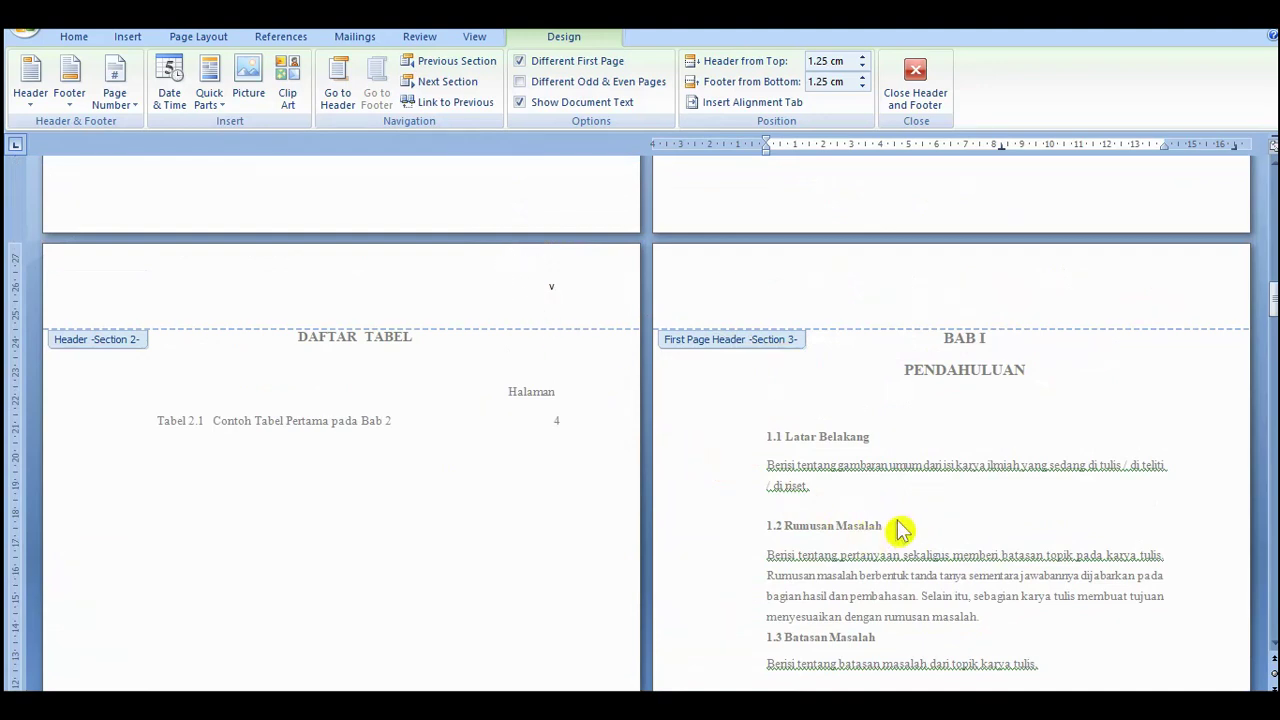
scroll(900, 530, "down", 2)
scroll(900, 530, "down", 11)
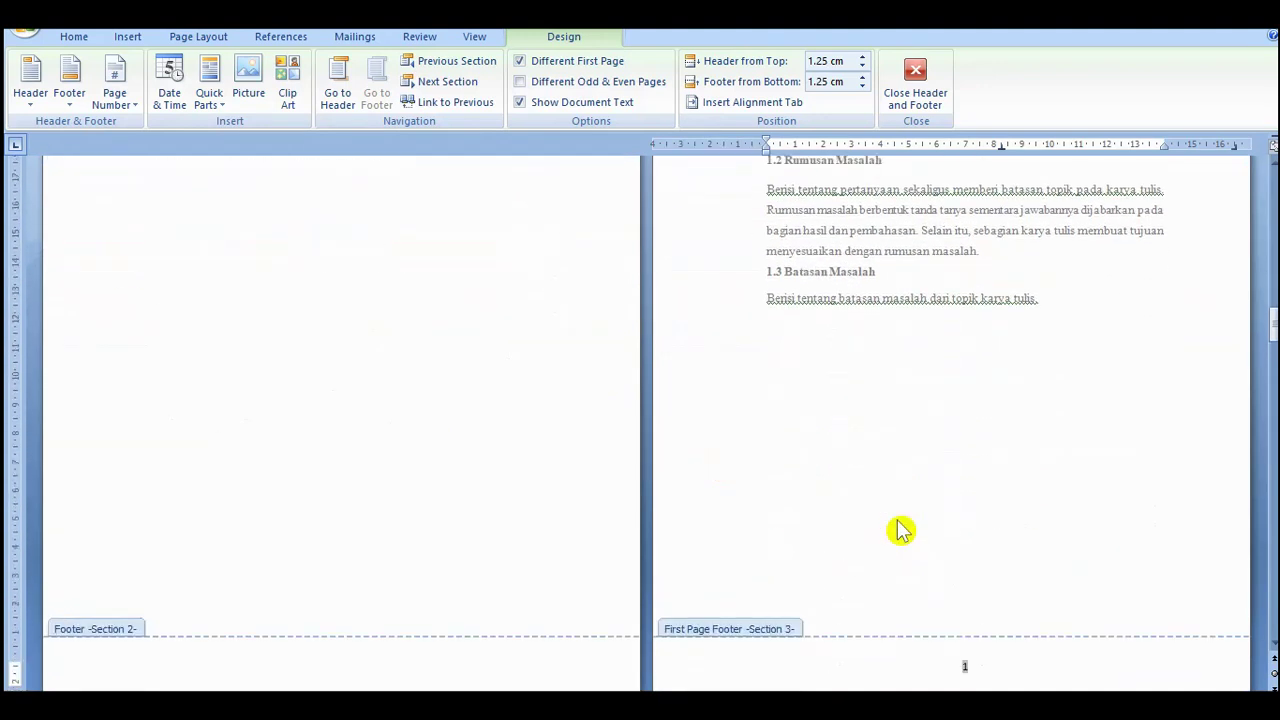
scroll(900, 530, "down", 5)
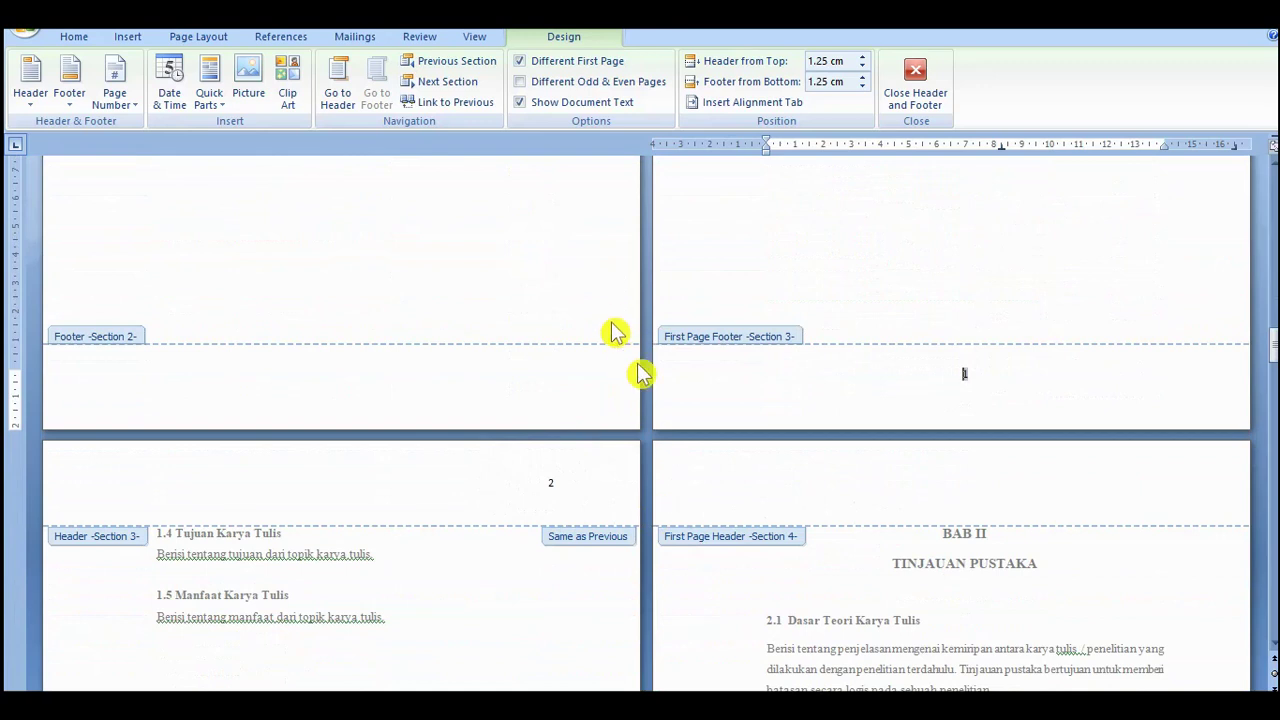
scroll(845, 507, "down", 1)
scroll(845, 507, "down", 2)
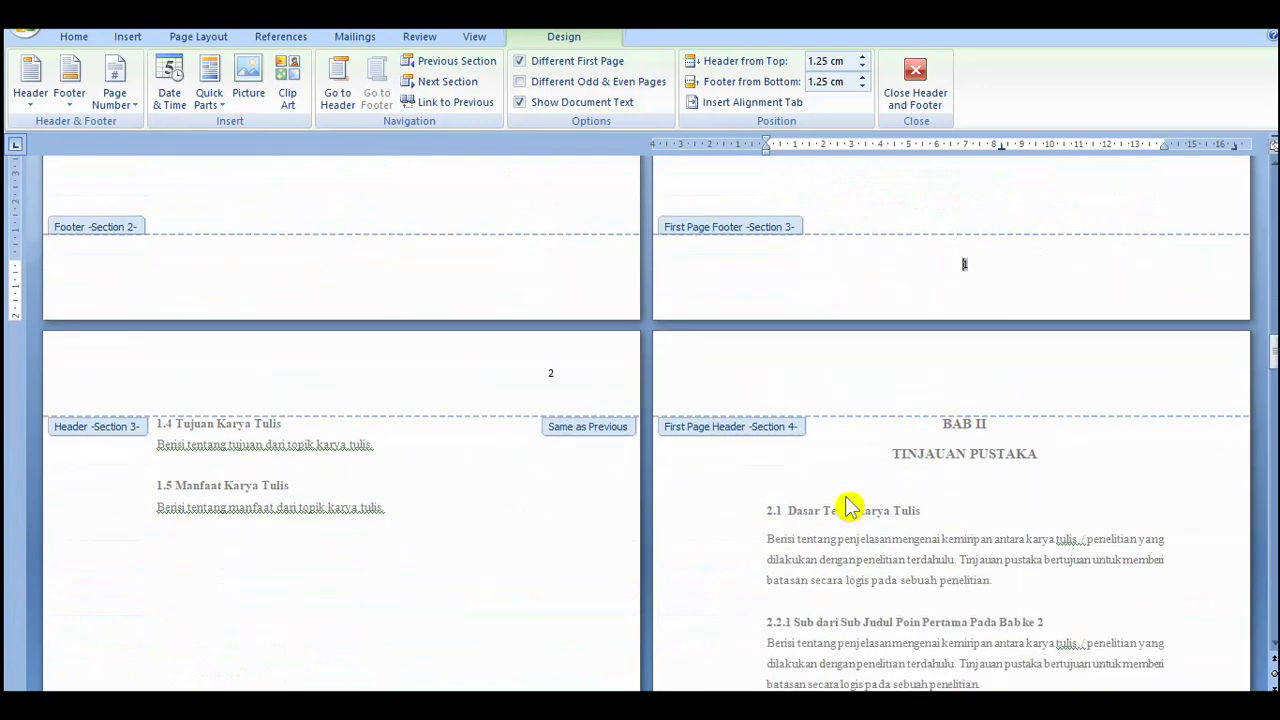
- Go back to the BAB I page and examine the page headers and footers from there to the start of BAB IV
scroll(845, 507, "up", 3)
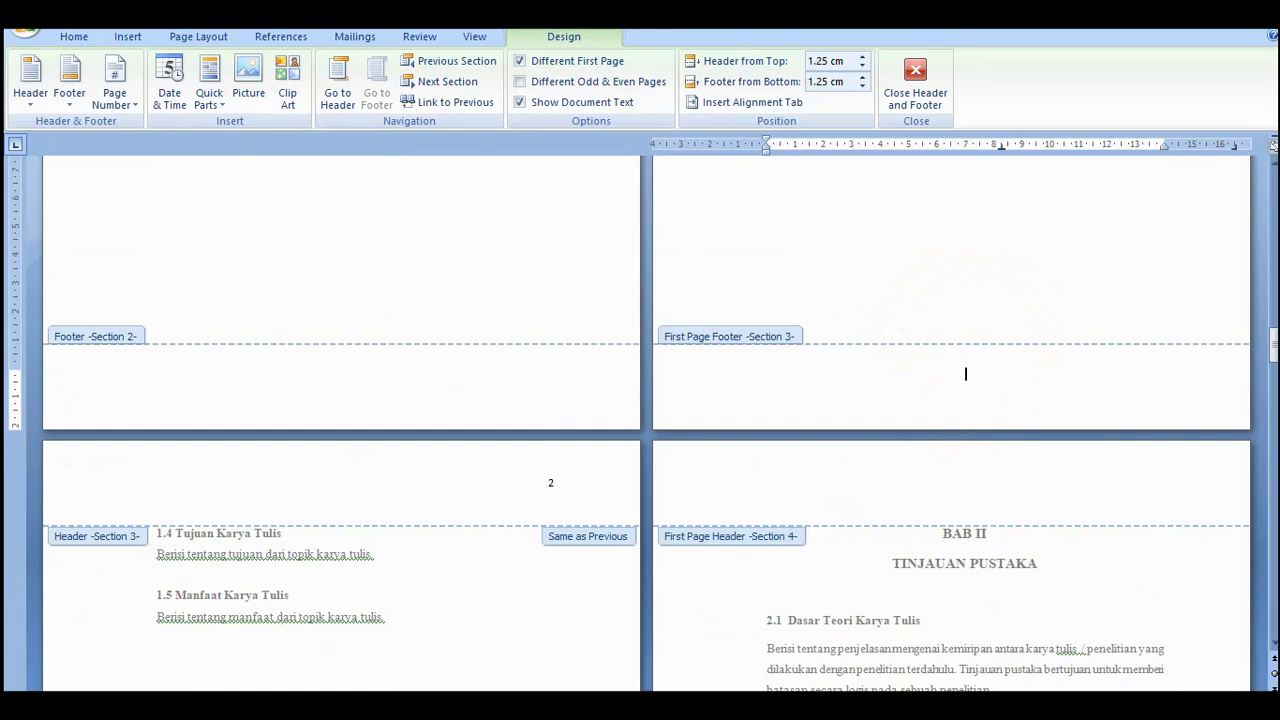
scroll(986, 354, "up", 10)
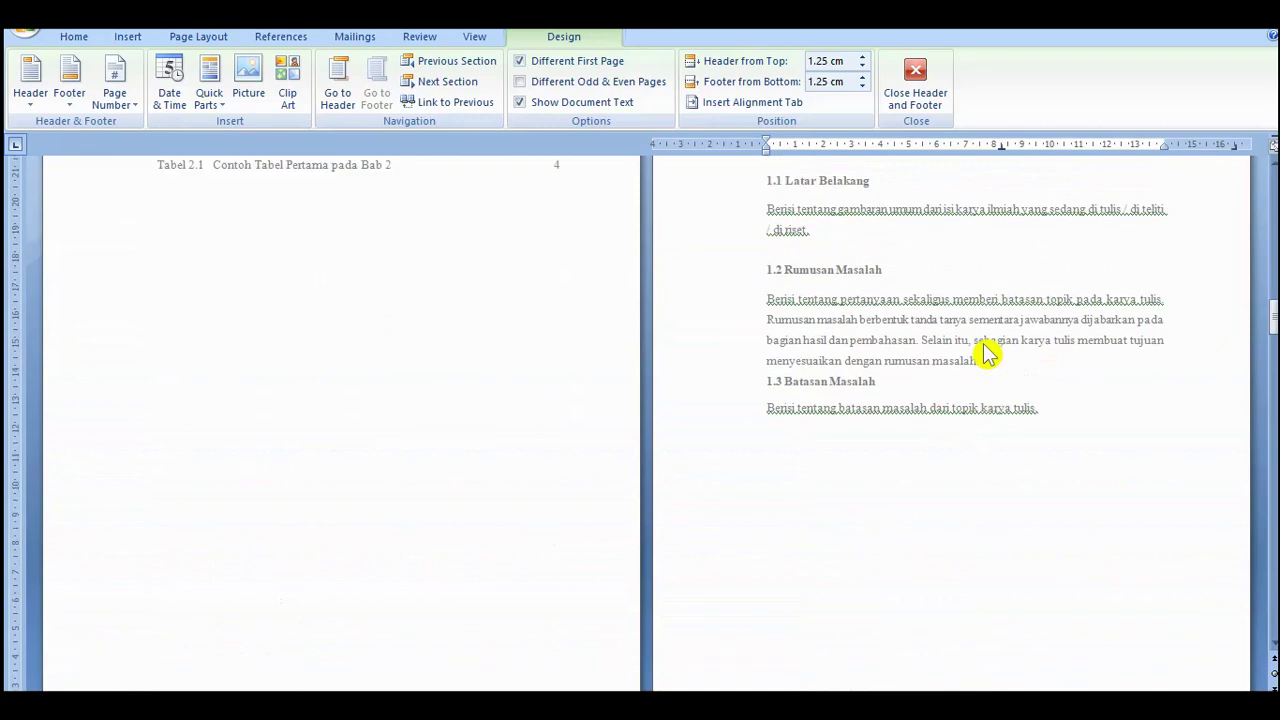
scroll(986, 354, "up", 5)
scroll(990, 460, "down", 1)
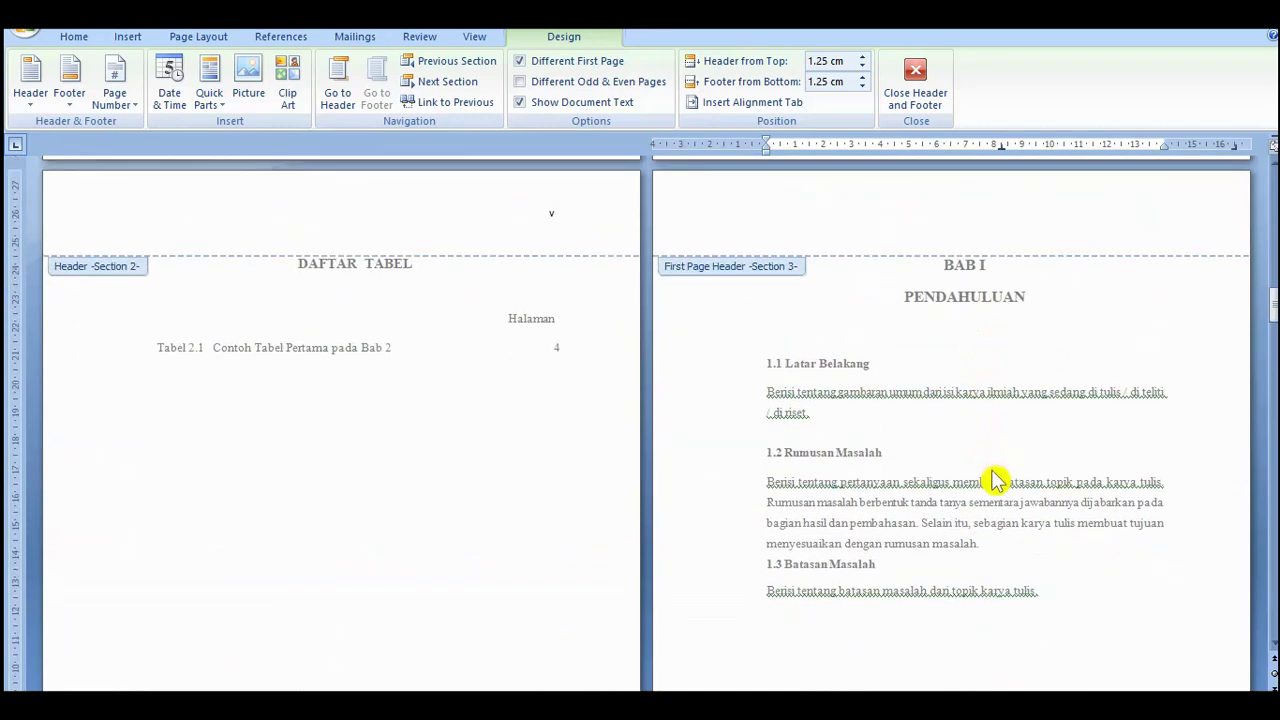
scroll(995, 480, "down", 8)
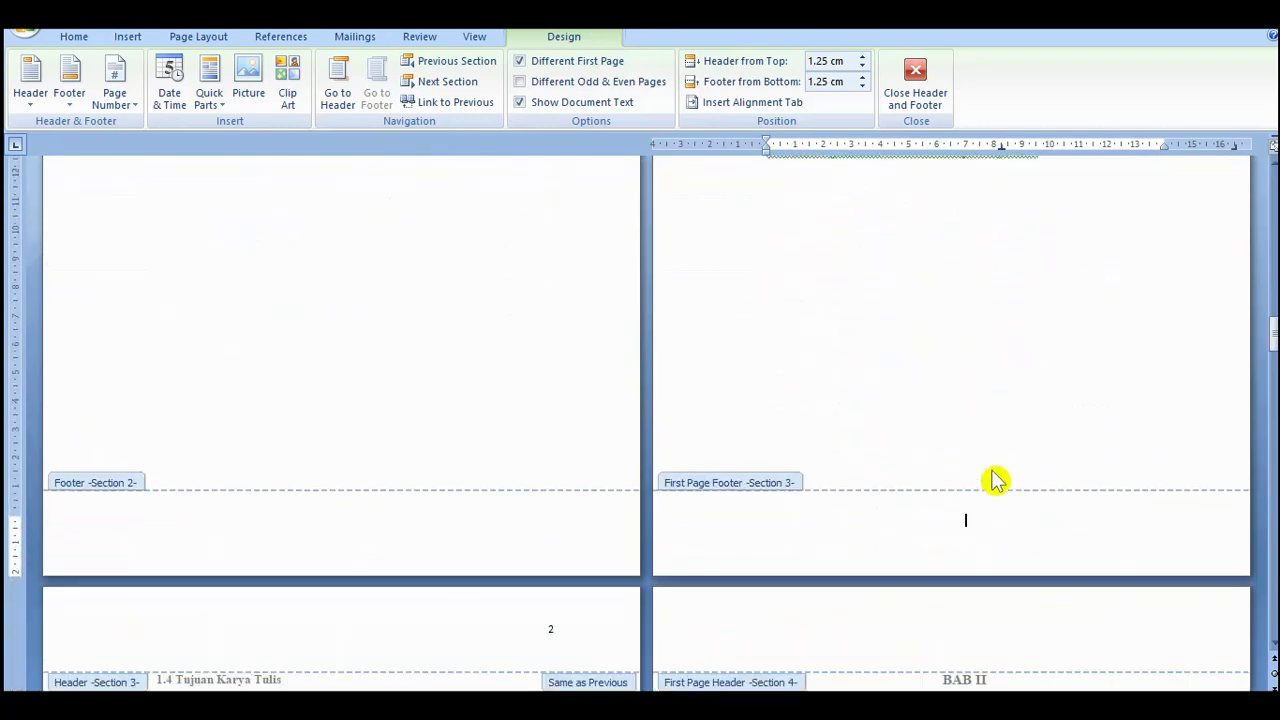
scroll(995, 480, "down", 2)
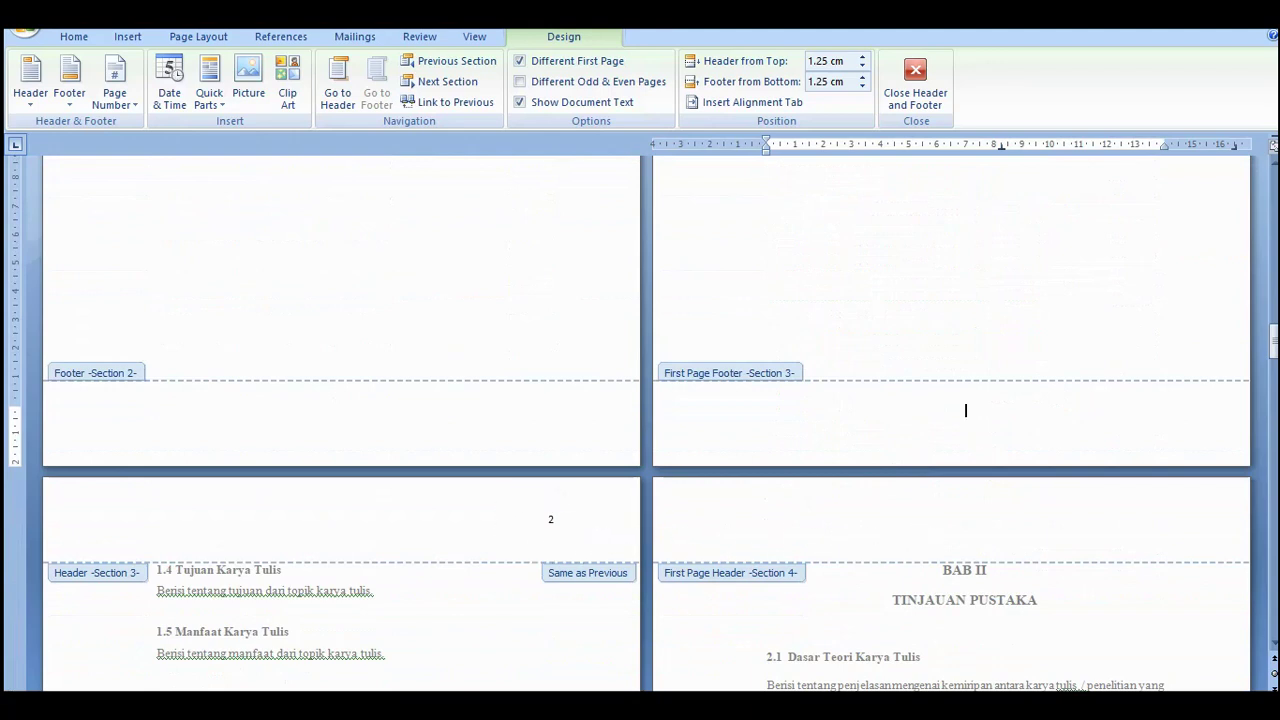
scroll(935, 553, "down", 3)
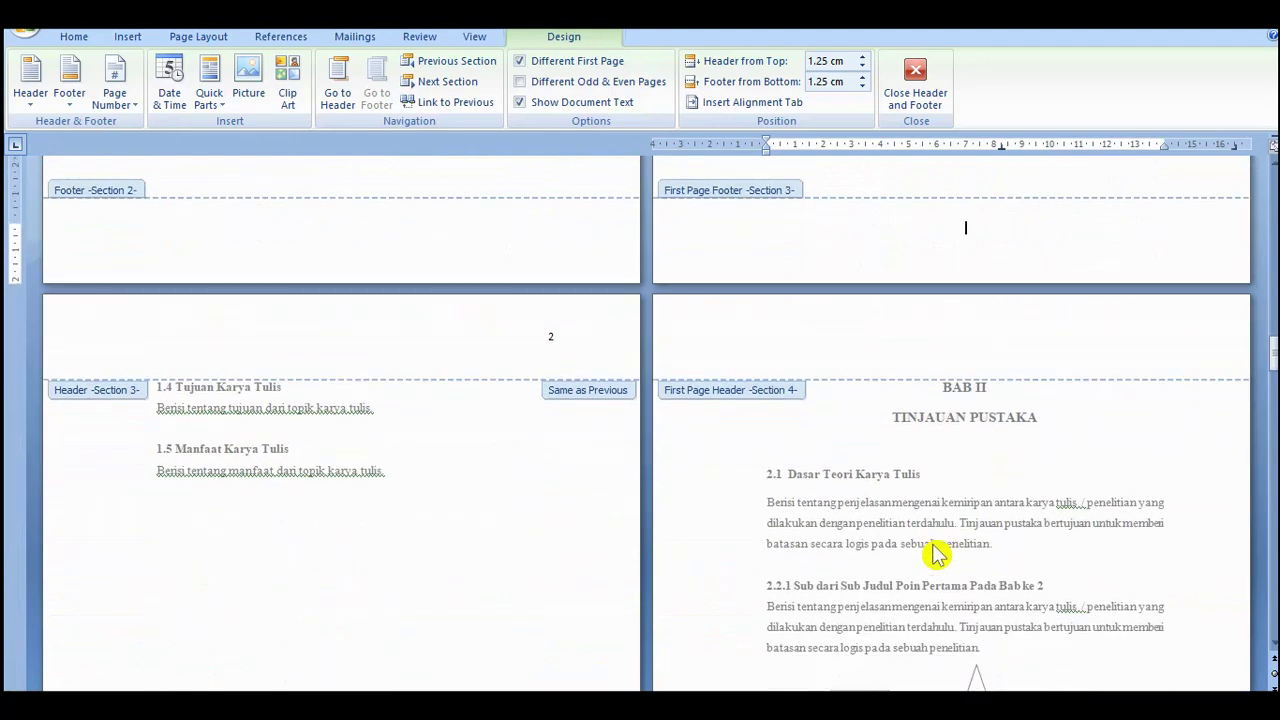
scroll(935, 553, "down", 5)
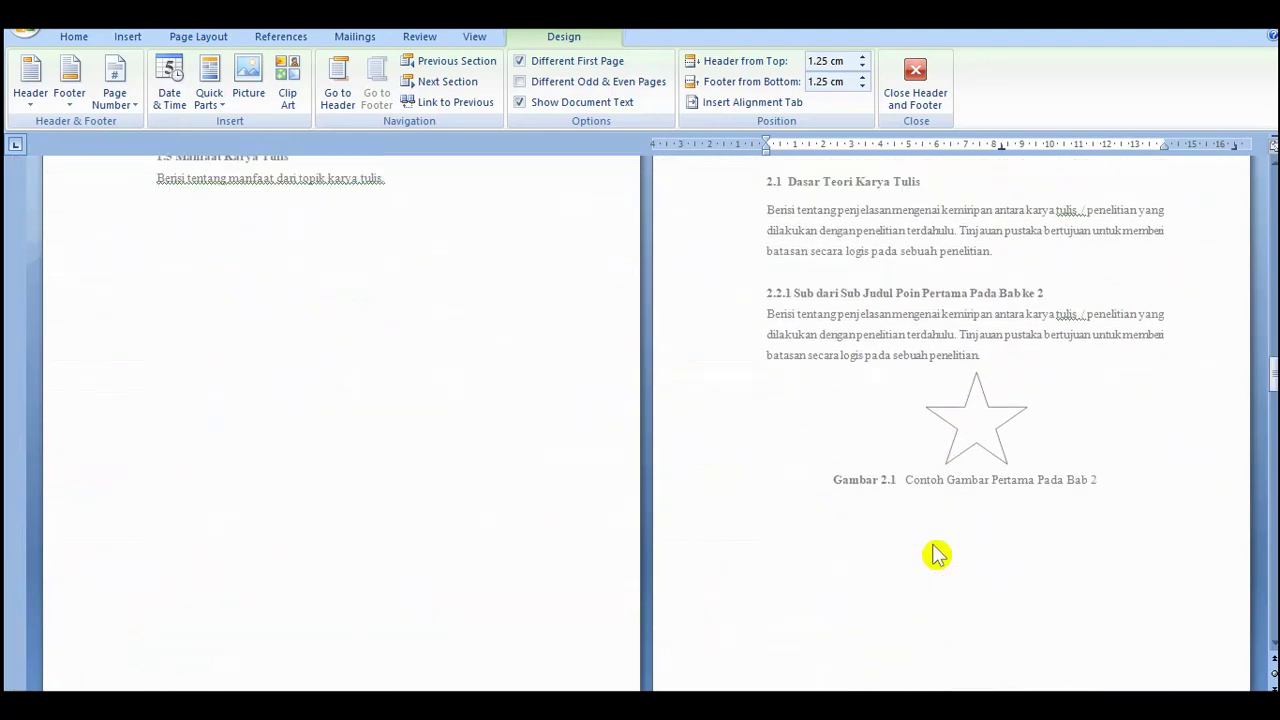
scroll(935, 553, "down", 5)
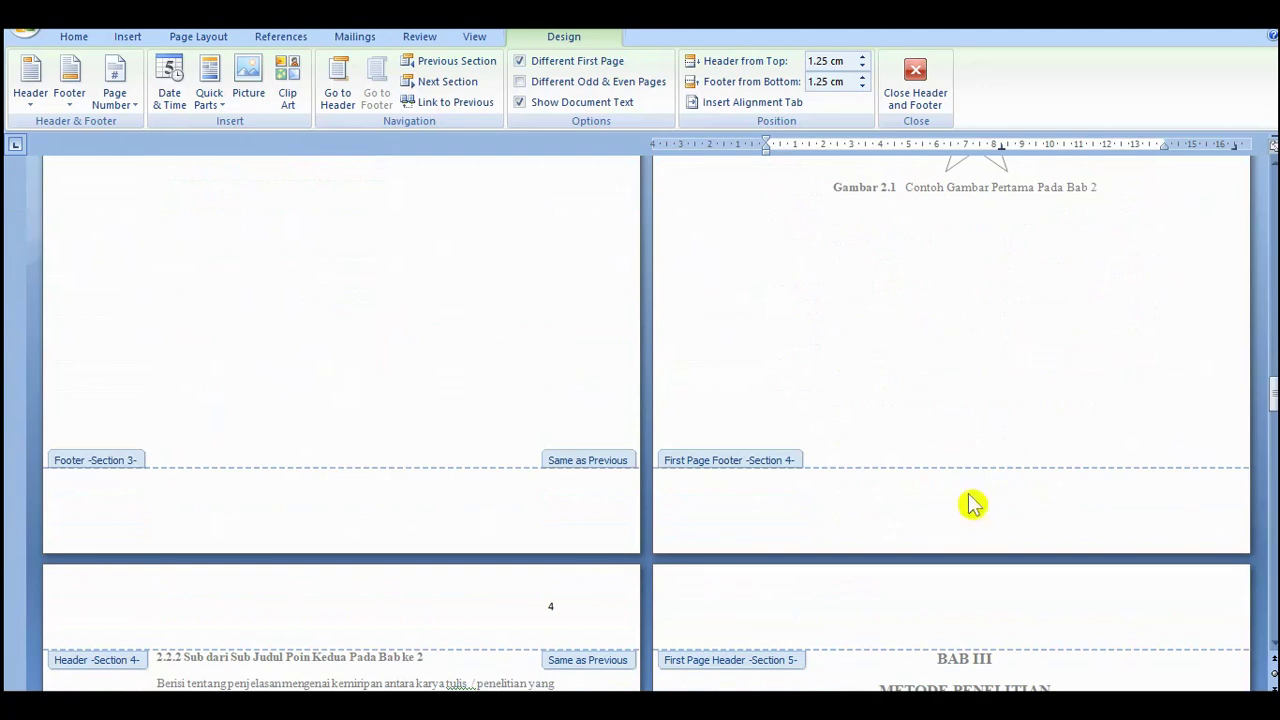
scroll(945, 506, "down", 1)
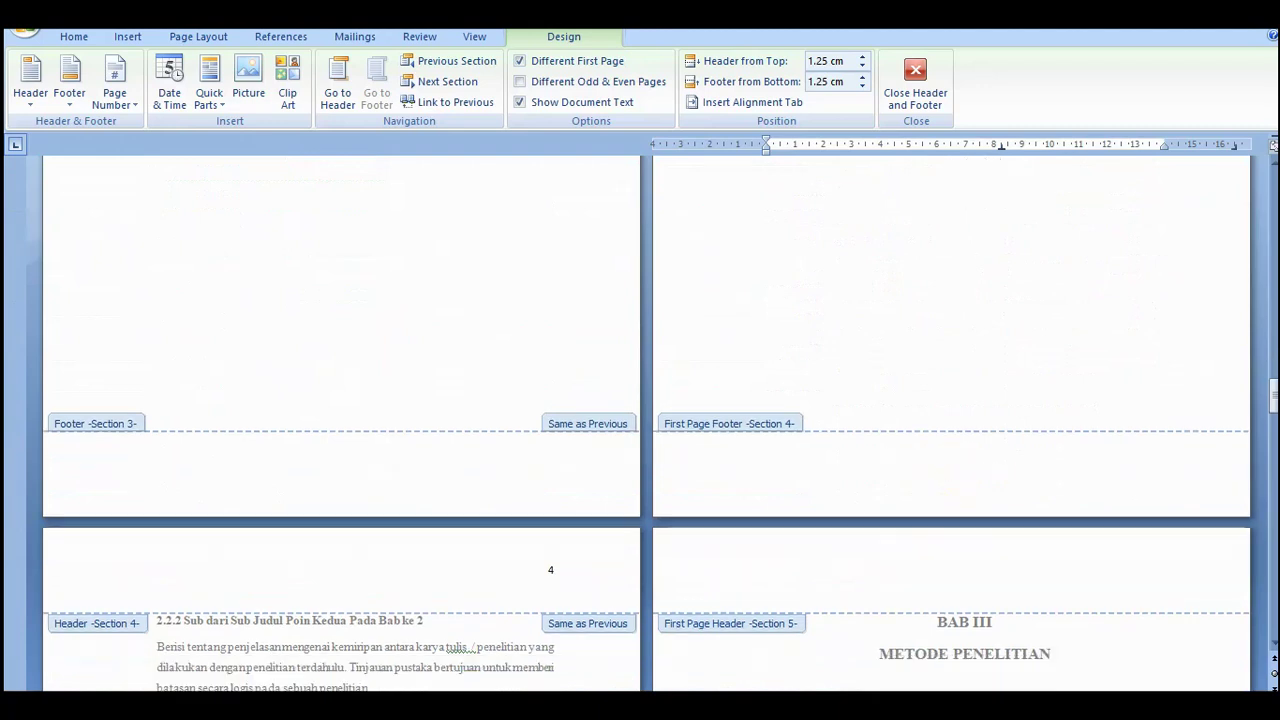
scroll(909, 500, "down", 2)
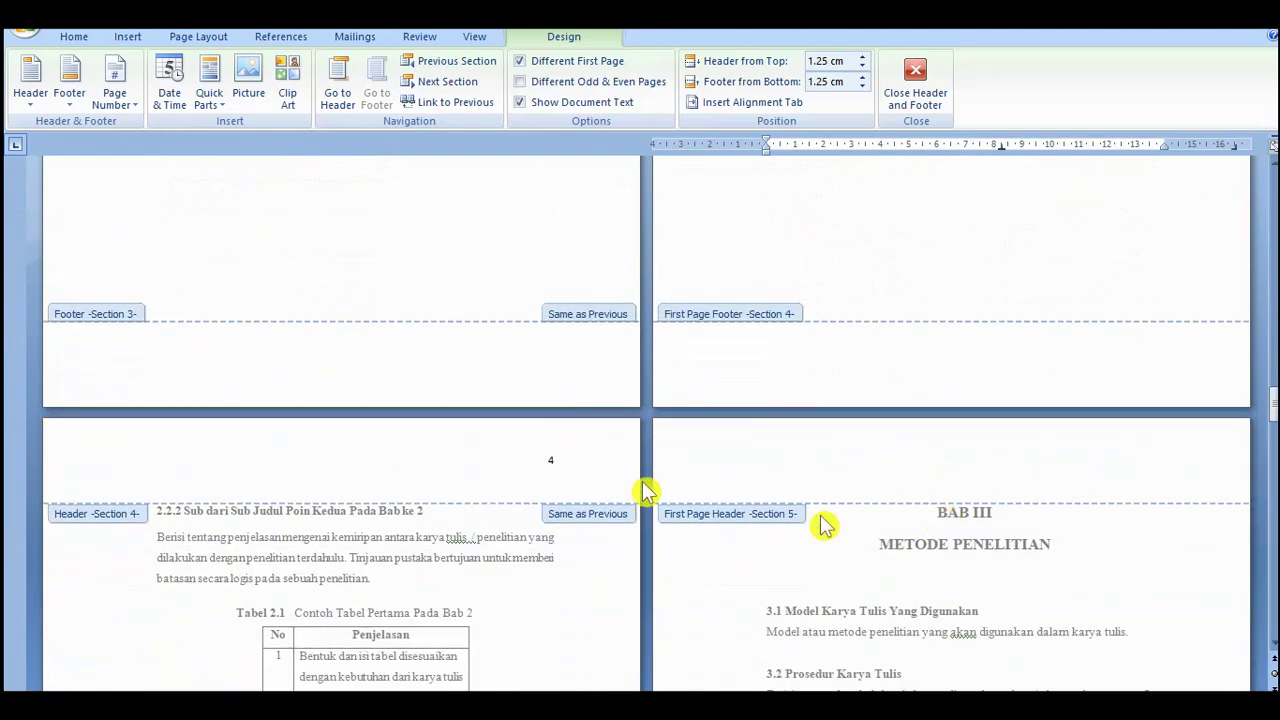
scroll(943, 530, "down", 7)
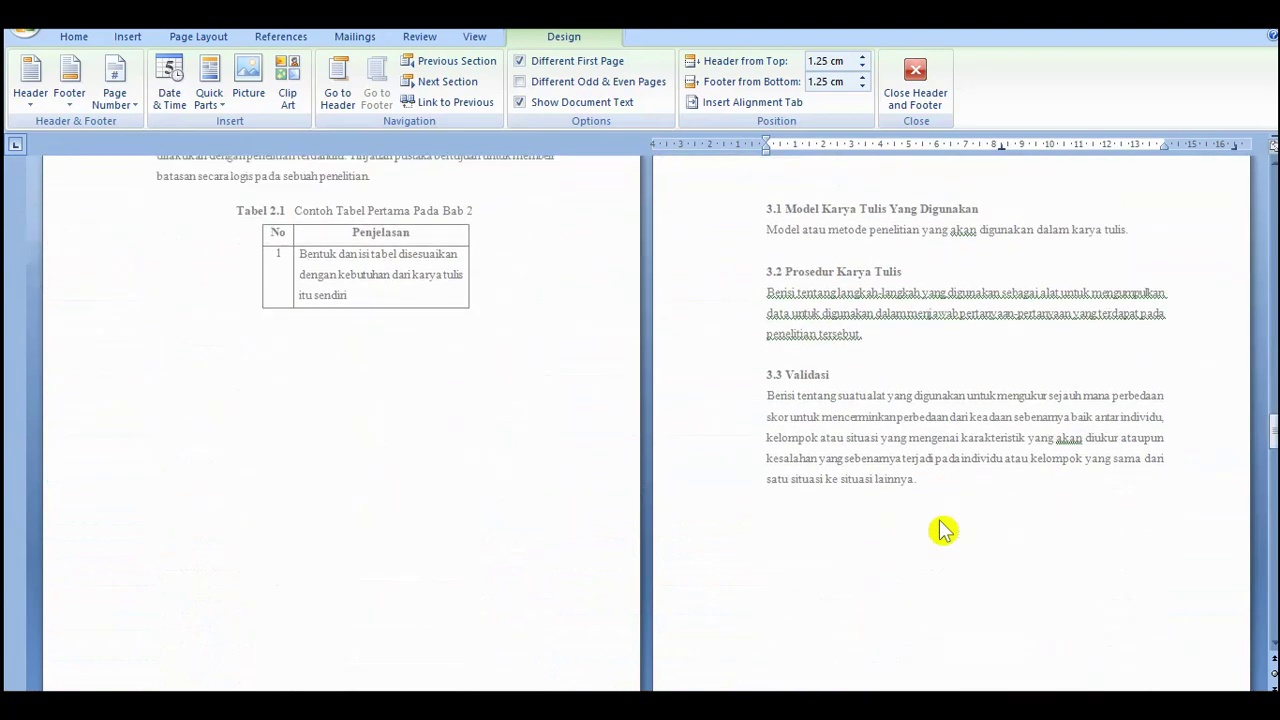
scroll(943, 530, "down", 5)
scroll(950, 510, "down", 1)
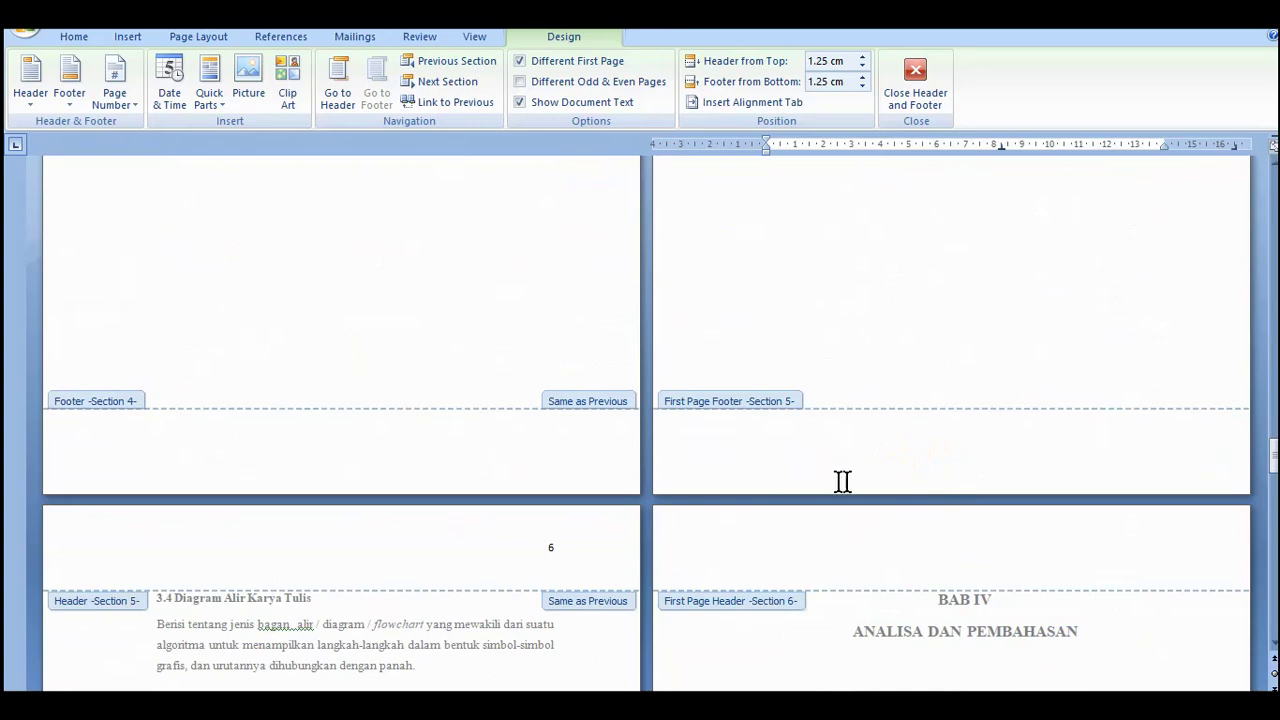
- Insert a Plain Number 3 top-of-page number in the first page header of Section 8, on the DAFTAR PUSTAKA page
scroll(889, 490, "down", 7)
scroll(889, 492, "down", 6)
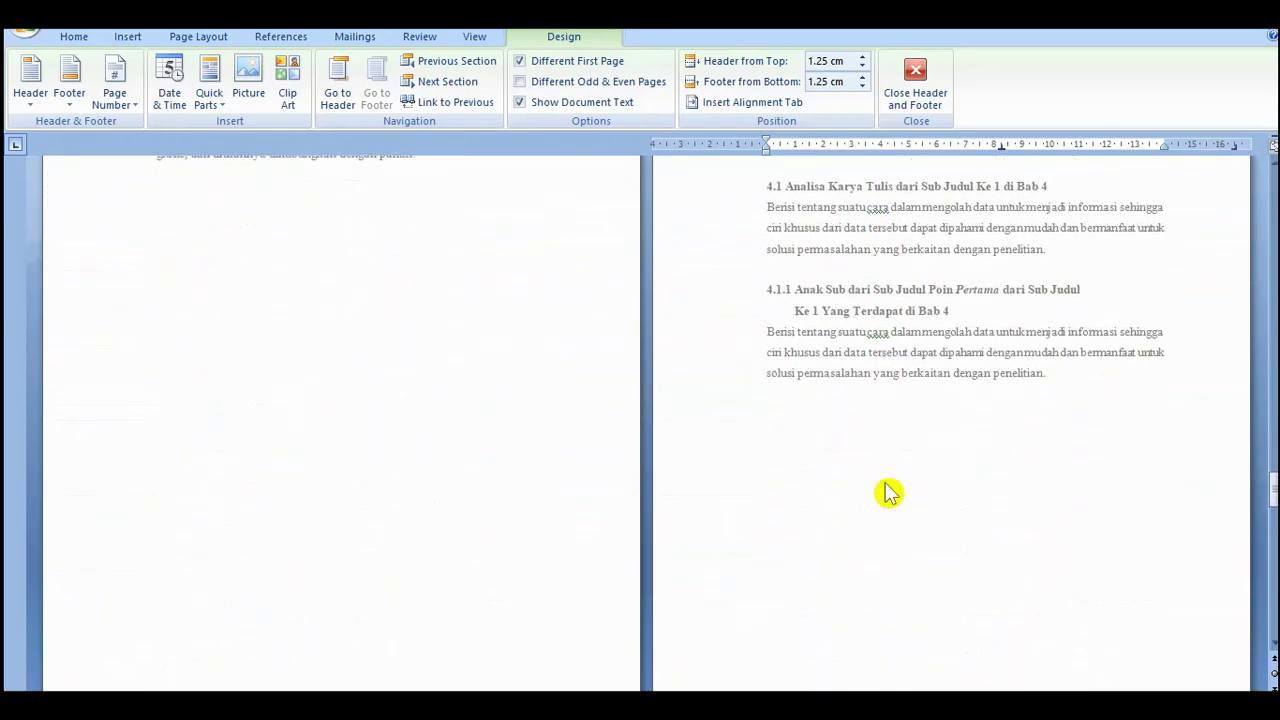
scroll(889, 492, "down", 7)
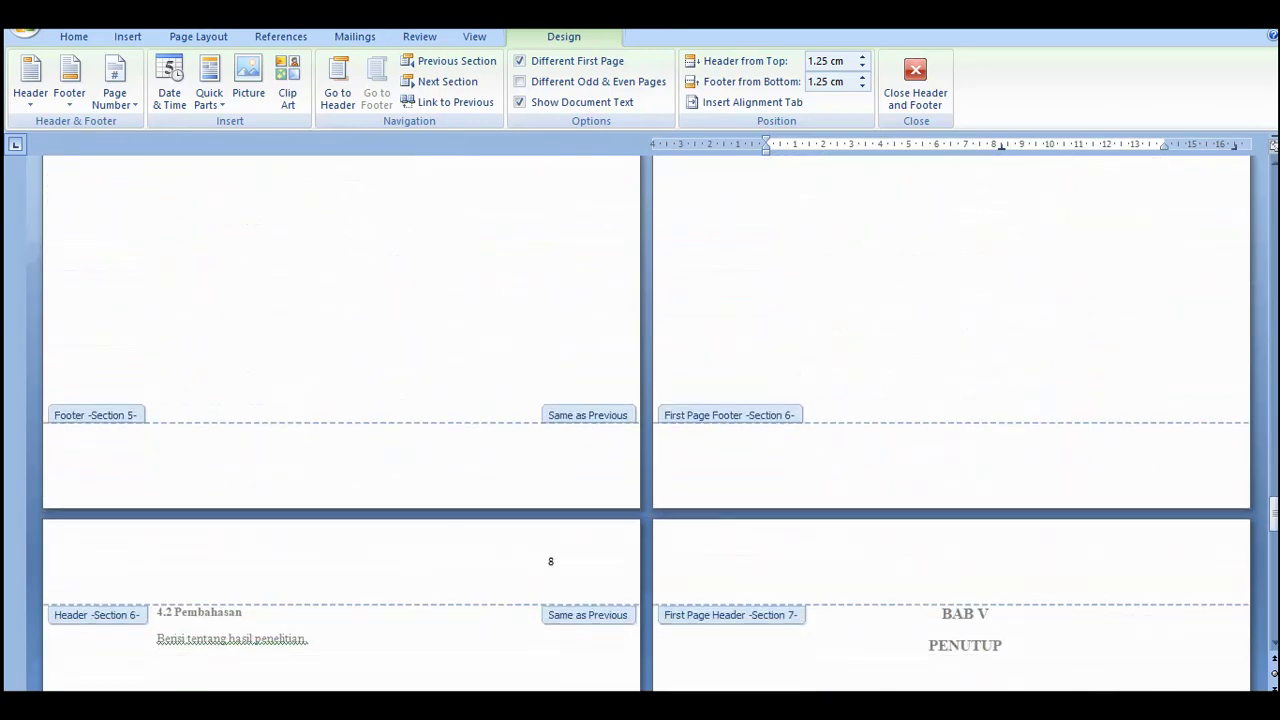
scroll(889, 492, "down", 1)
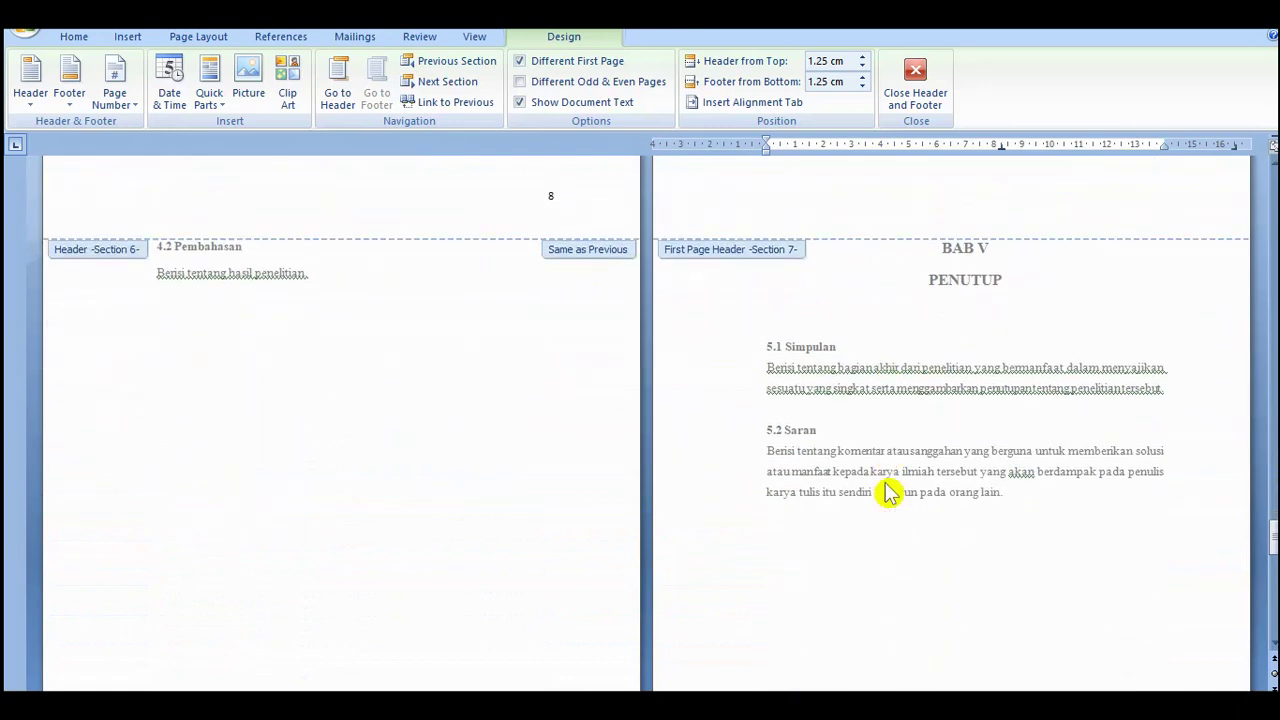
scroll(889, 492, "down", 6)
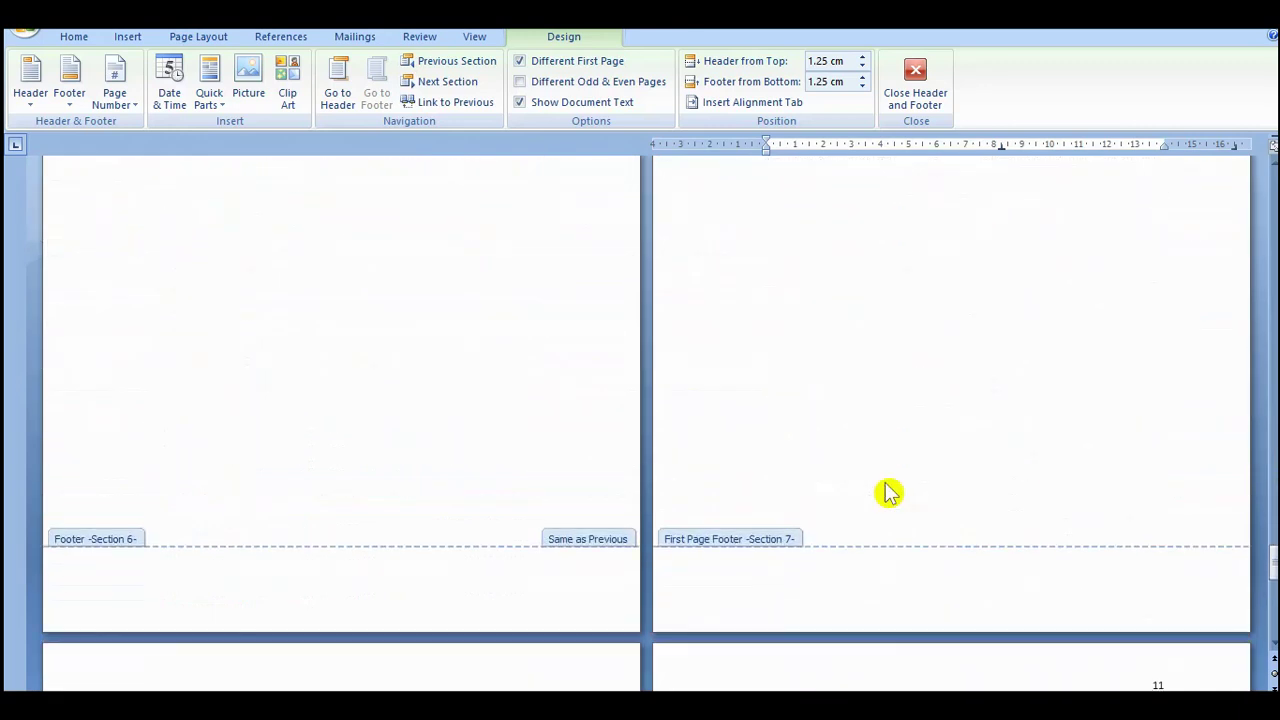
scroll(889, 492, "down", 4)
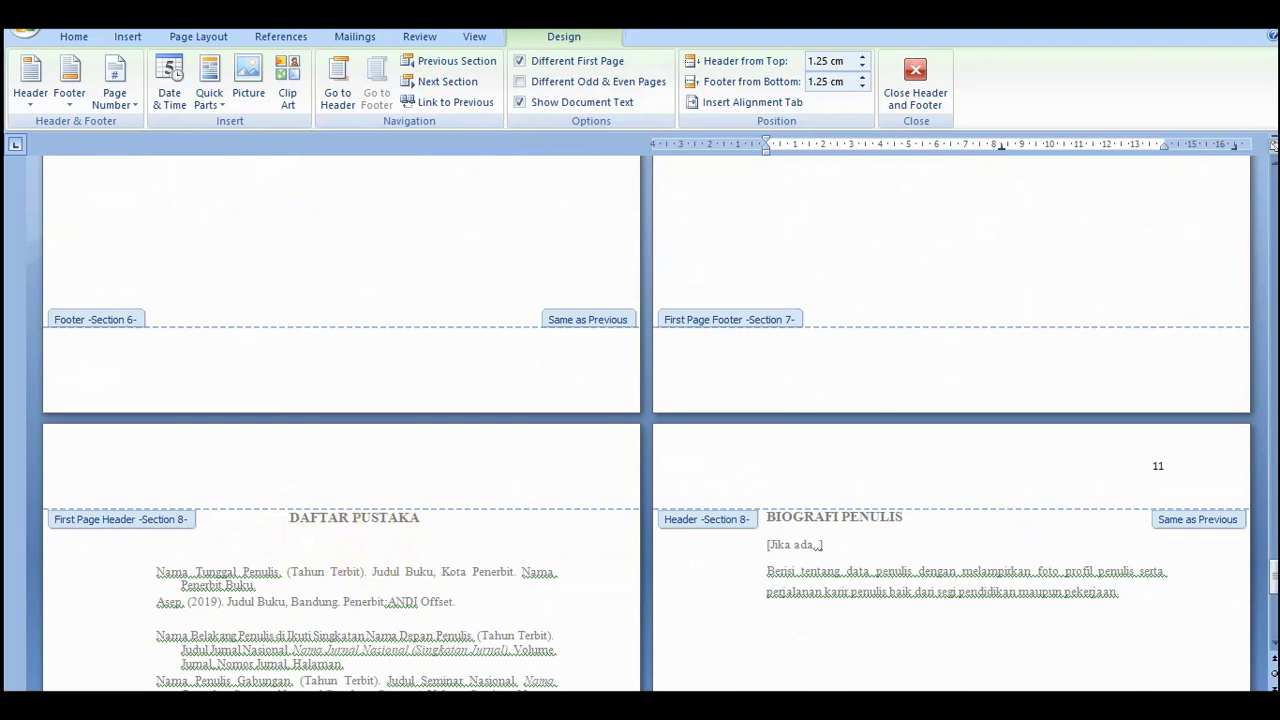
left_click(340, 488)
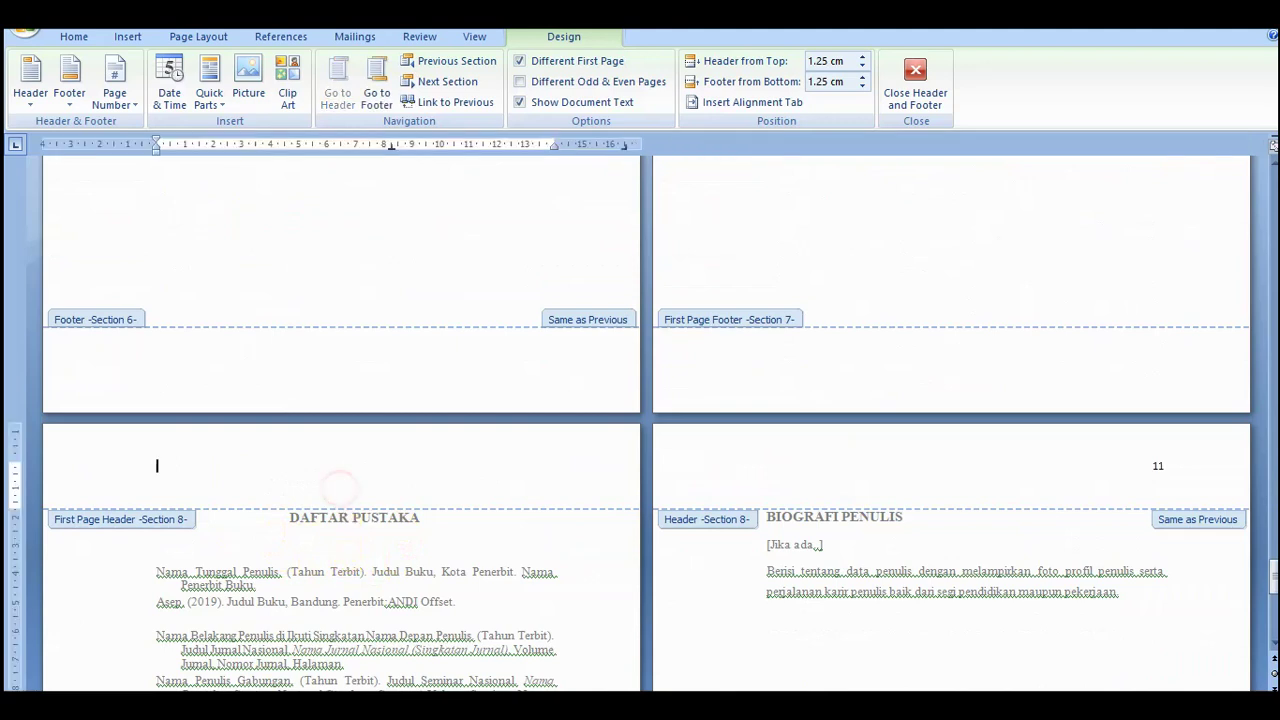
left_click(135, 116)
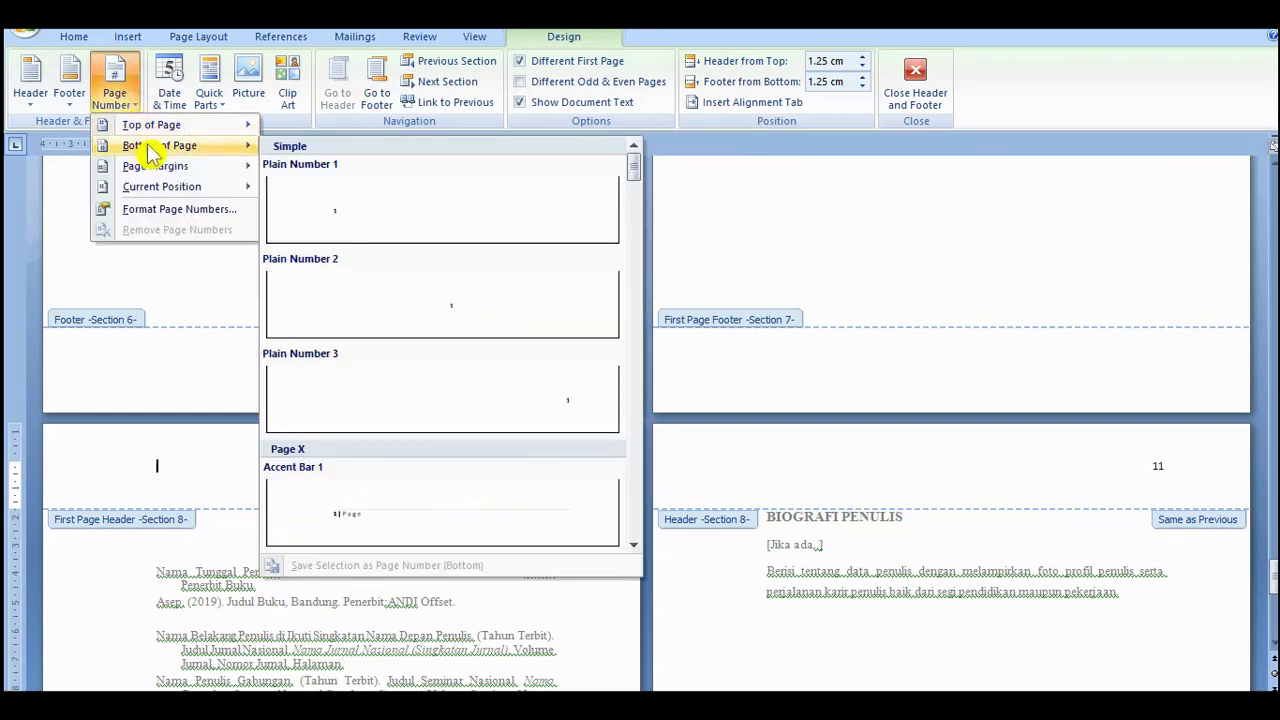
mouse_move(195, 133)
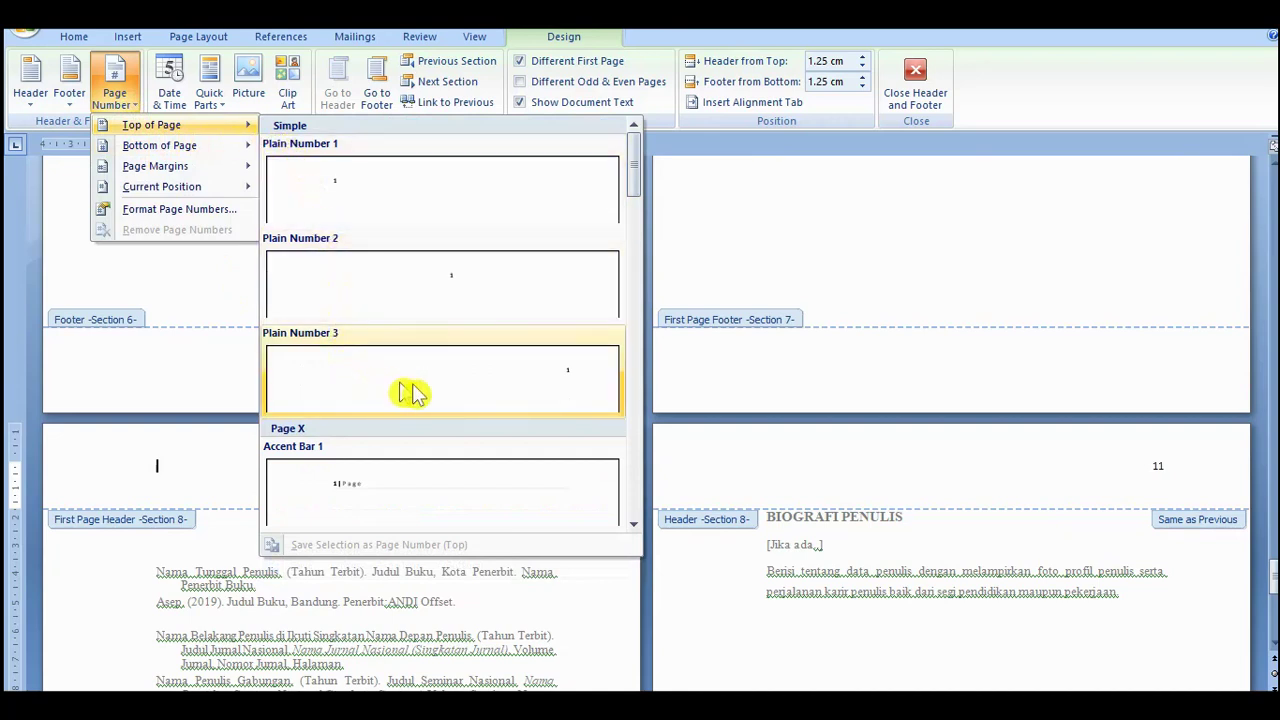
left_click(510, 397)
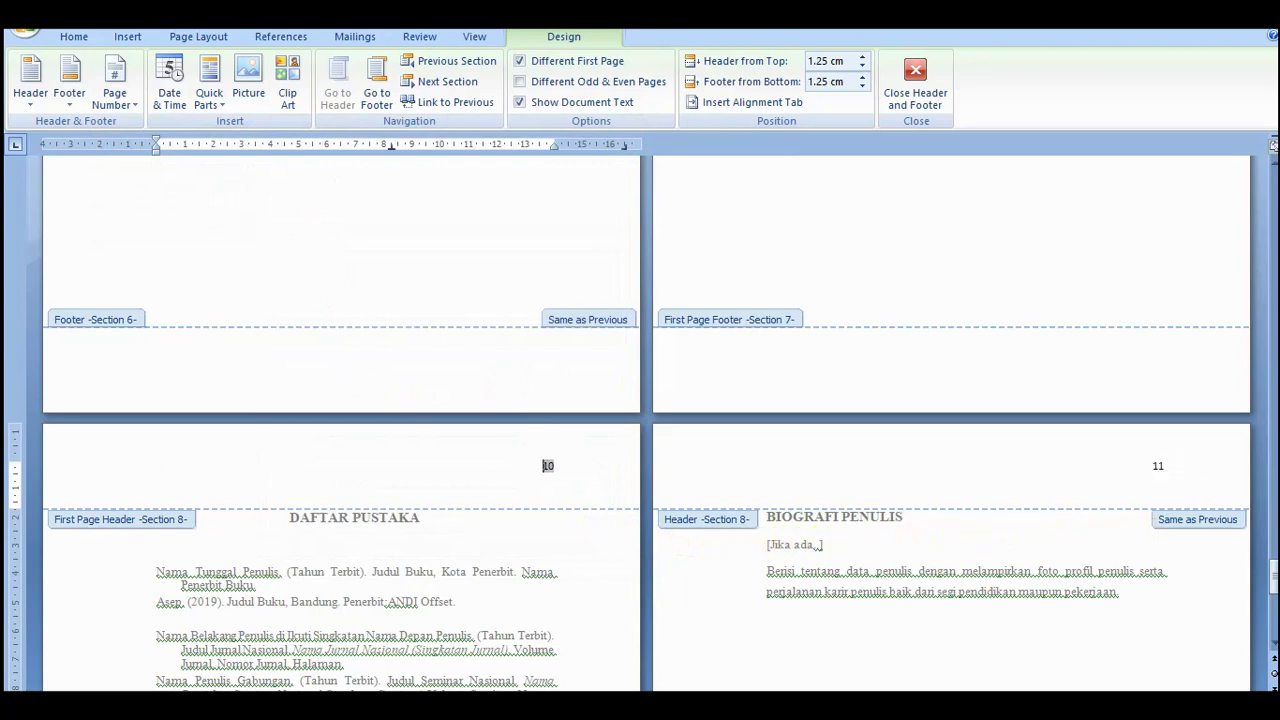
- Check the page headers and footers from the DAFTAR PUSTAKA and BIOGRAFI PENULIS pages back to the DAFTAR ISI page
scroll(1065, 523, "down", 1)
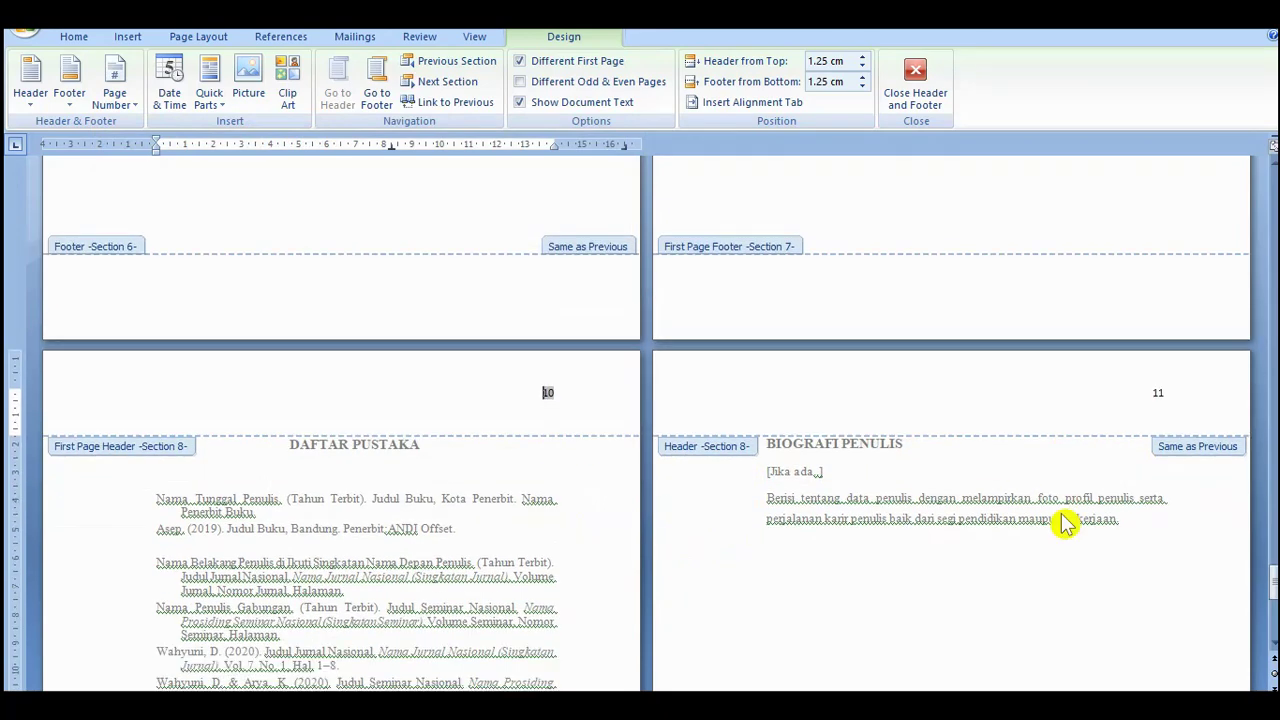
scroll(1065, 523, "down", 3)
scroll(1065, 523, "up", 6)
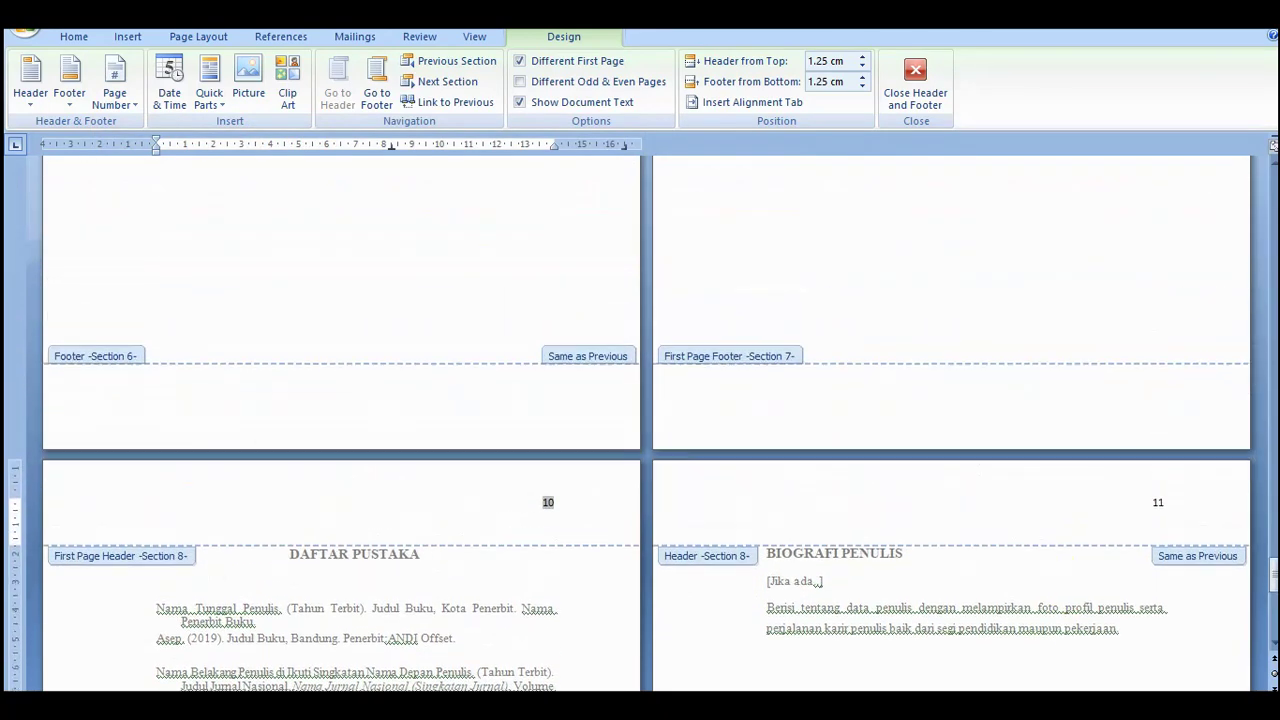
scroll(1065, 523, "down", 8)
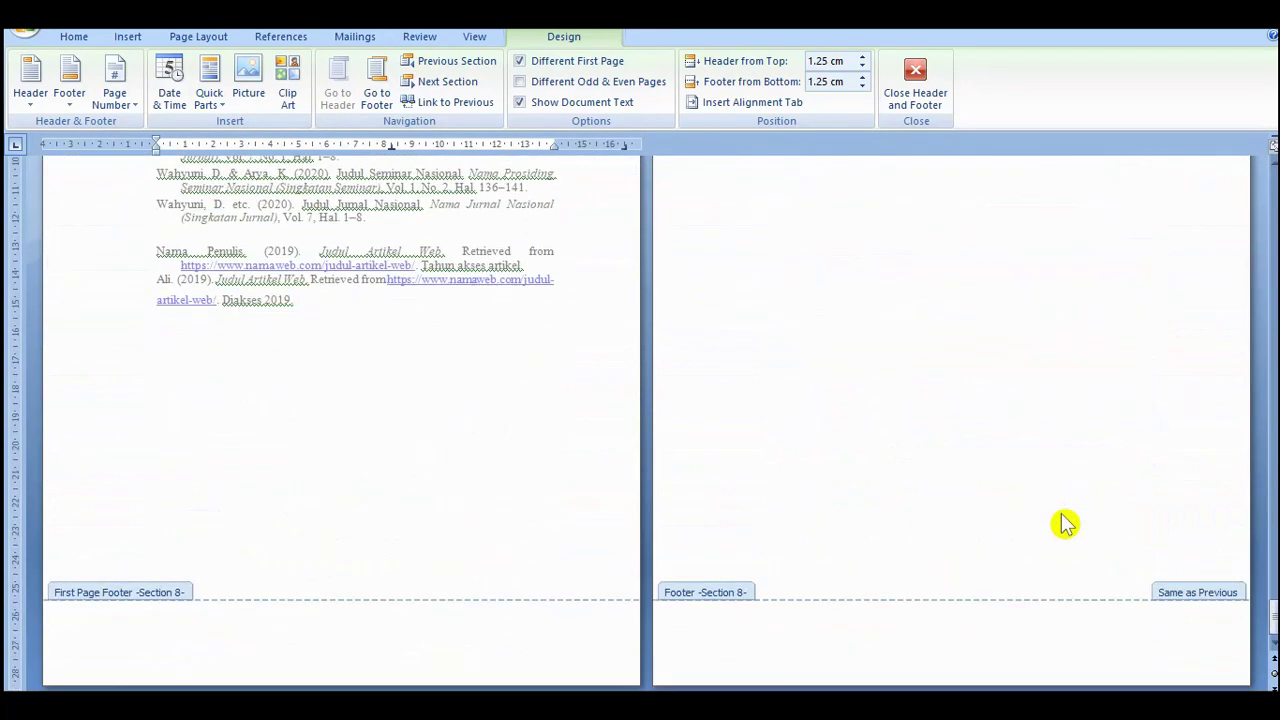
scroll(1065, 523, "up", 10)
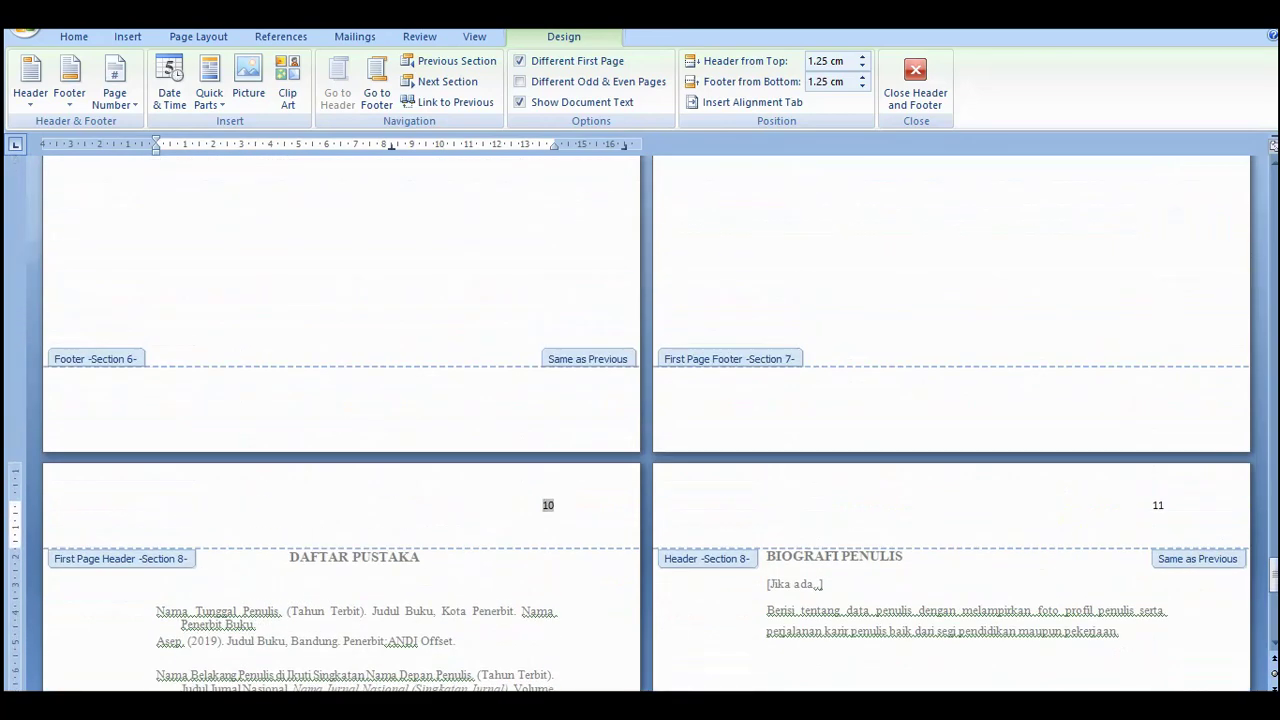
scroll(1065, 523, "up", 10)
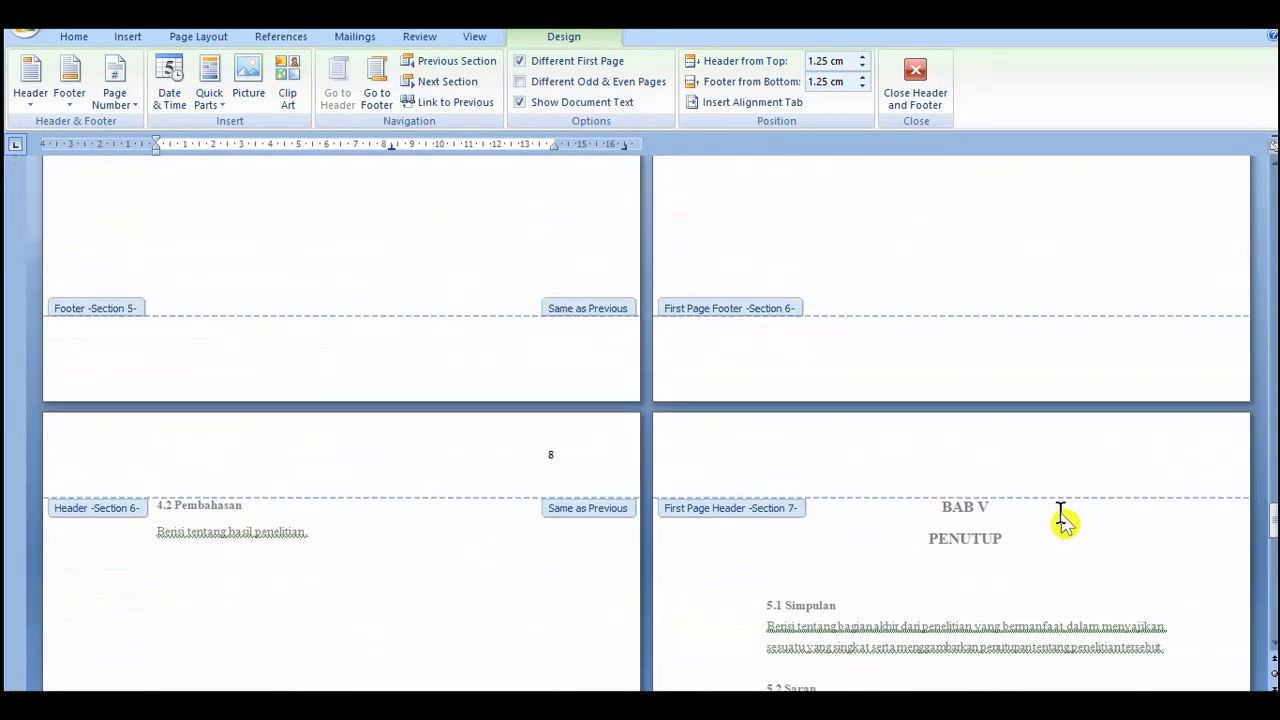
scroll(1065, 523, "up", 10)
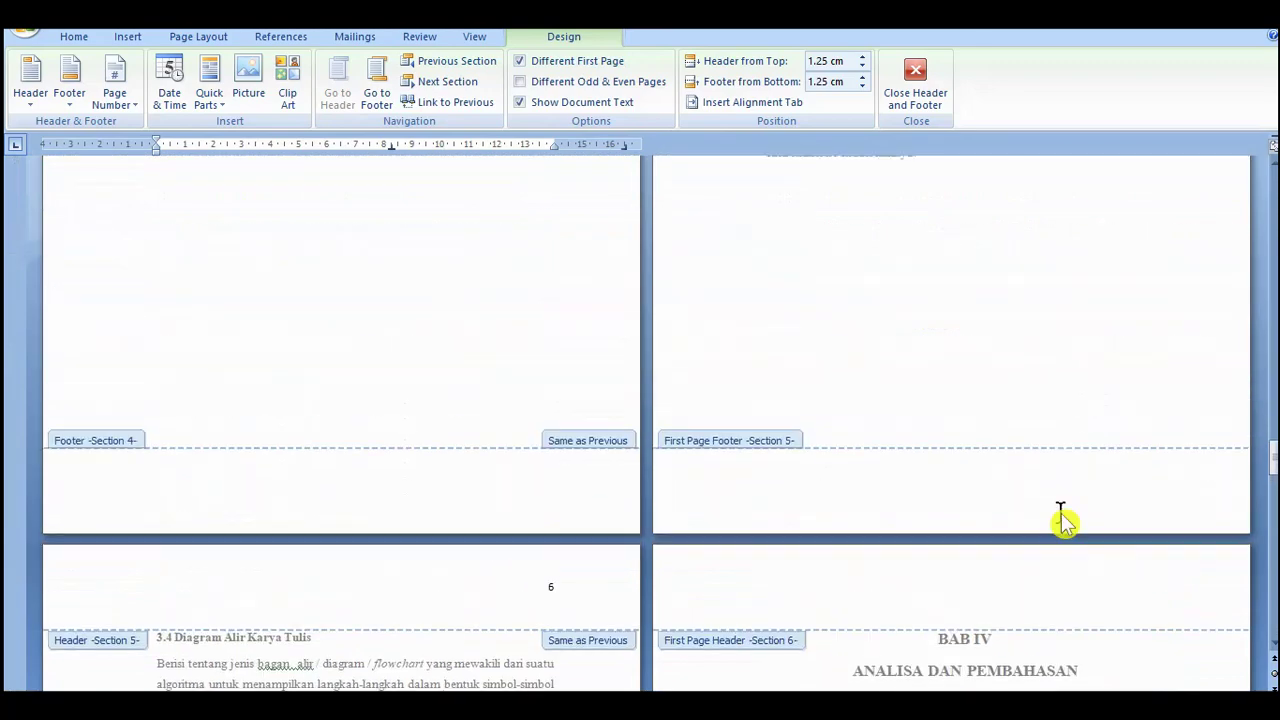
scroll(1065, 523, "up", 10)
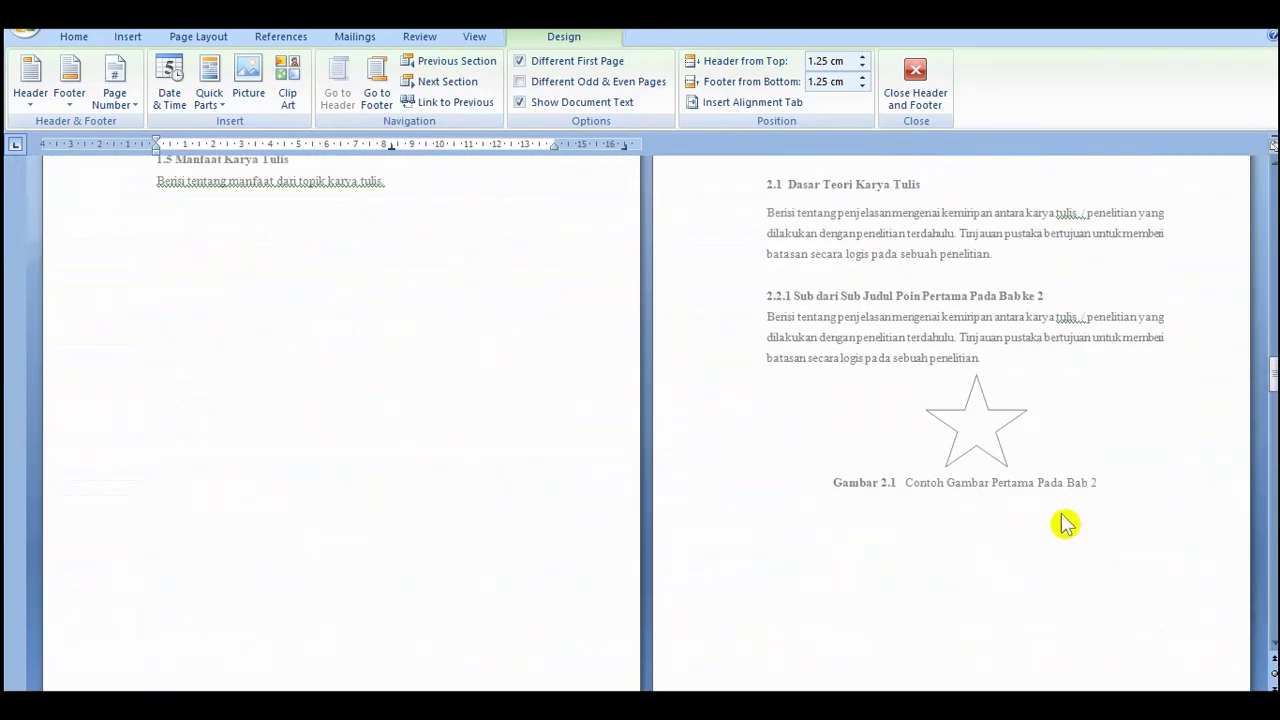
scroll(1065, 523, "up", 10)
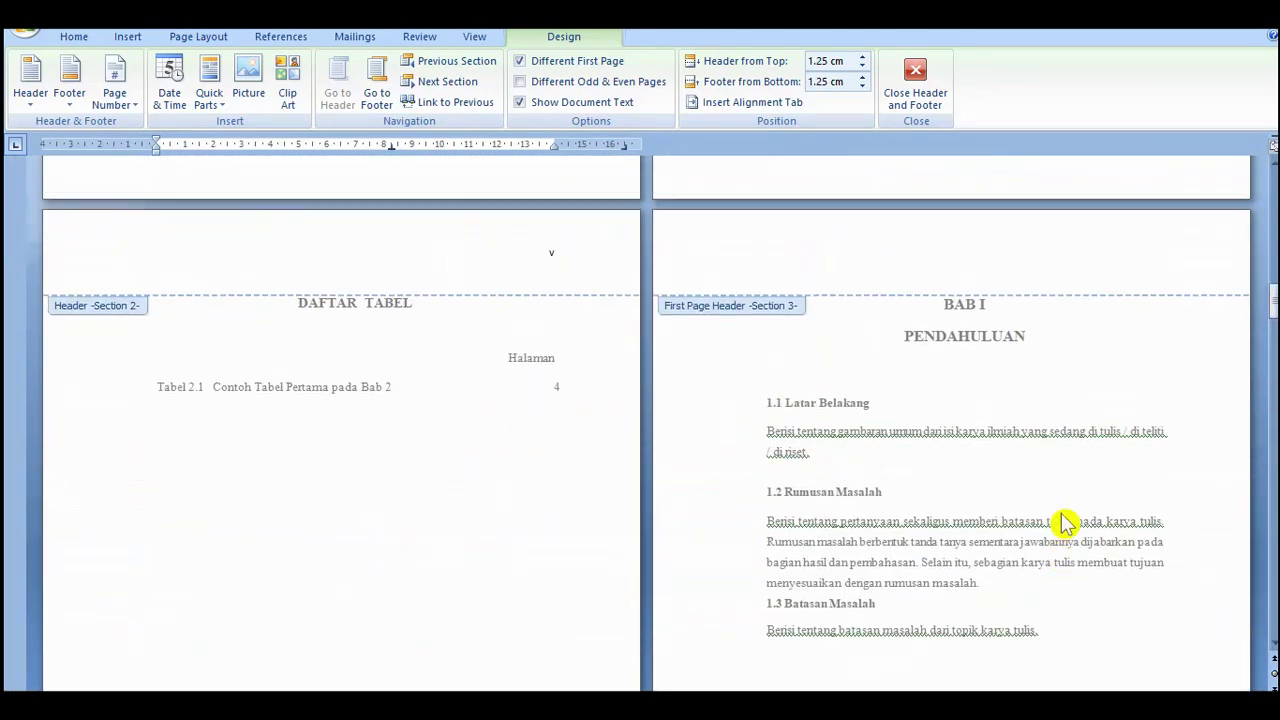
scroll(1065, 523, "up", 10)
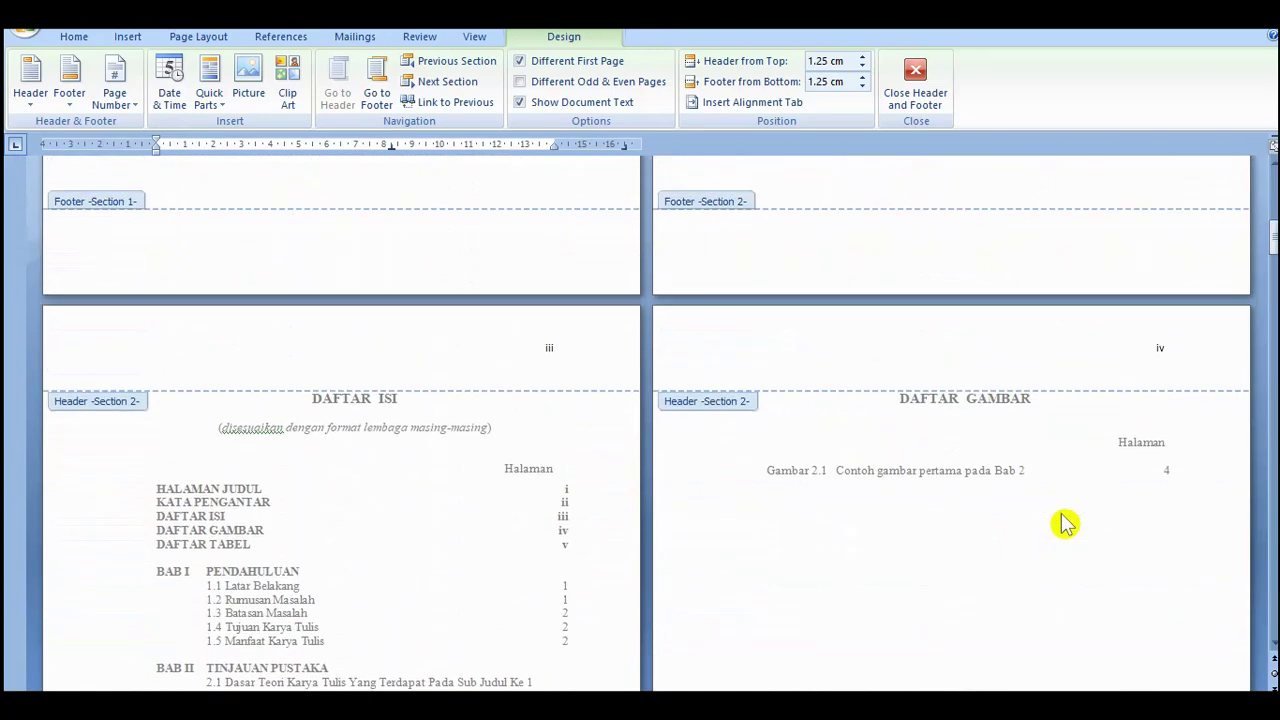
scroll(1065, 523, "up", 5)
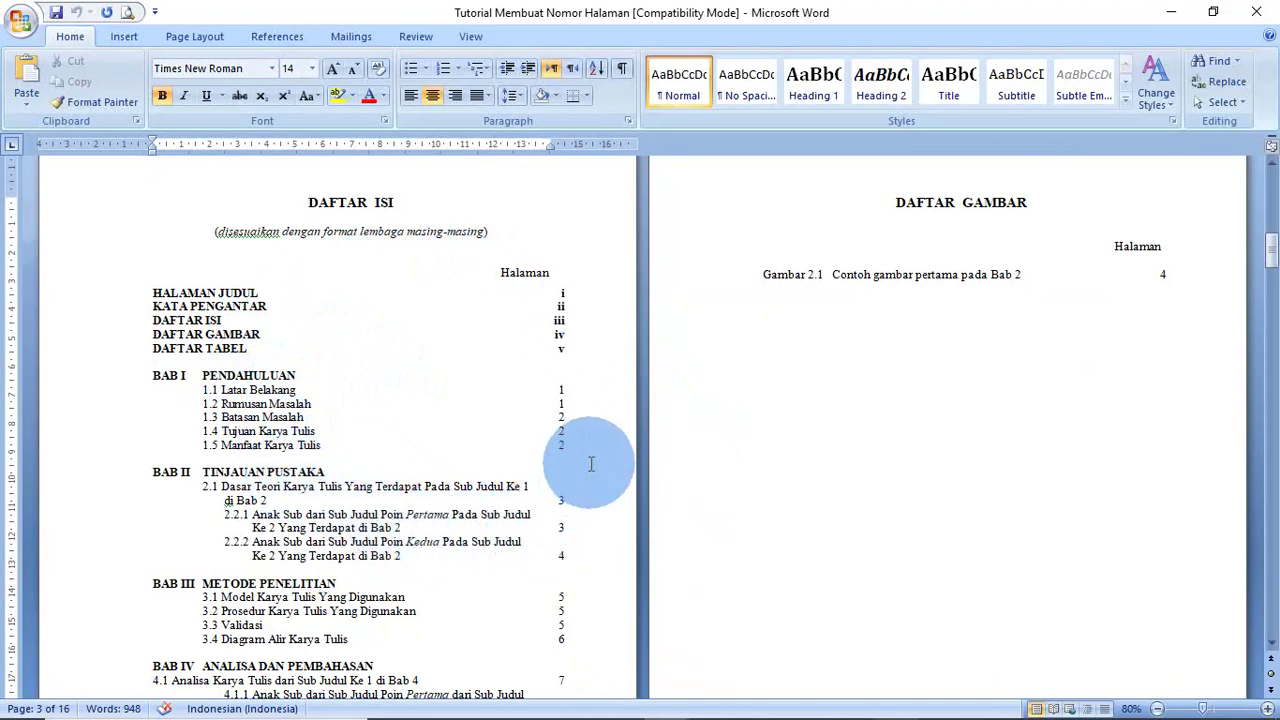
- Switch to the other Word document window showing the empty DAFTAR ISI page and bring up the Sticky Notes note with the contents list
mouse_move(735, 712)
mouse_move(672, 712)
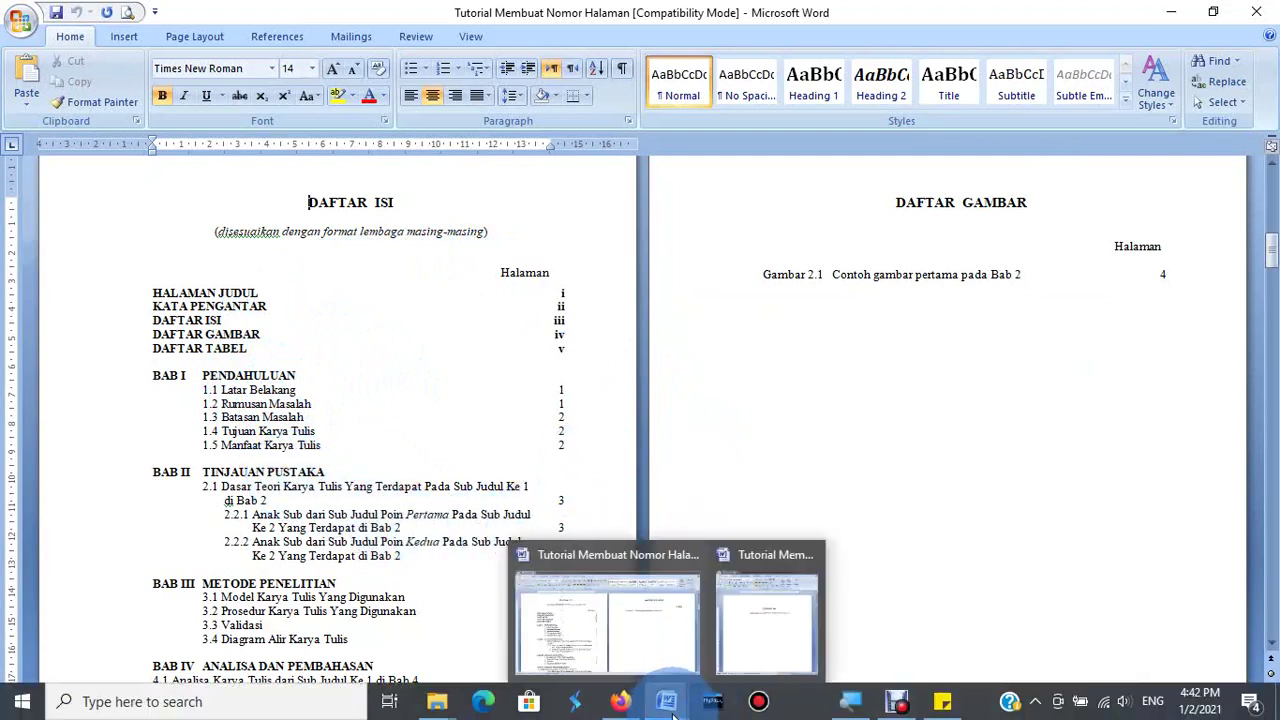
left_click(752, 630)
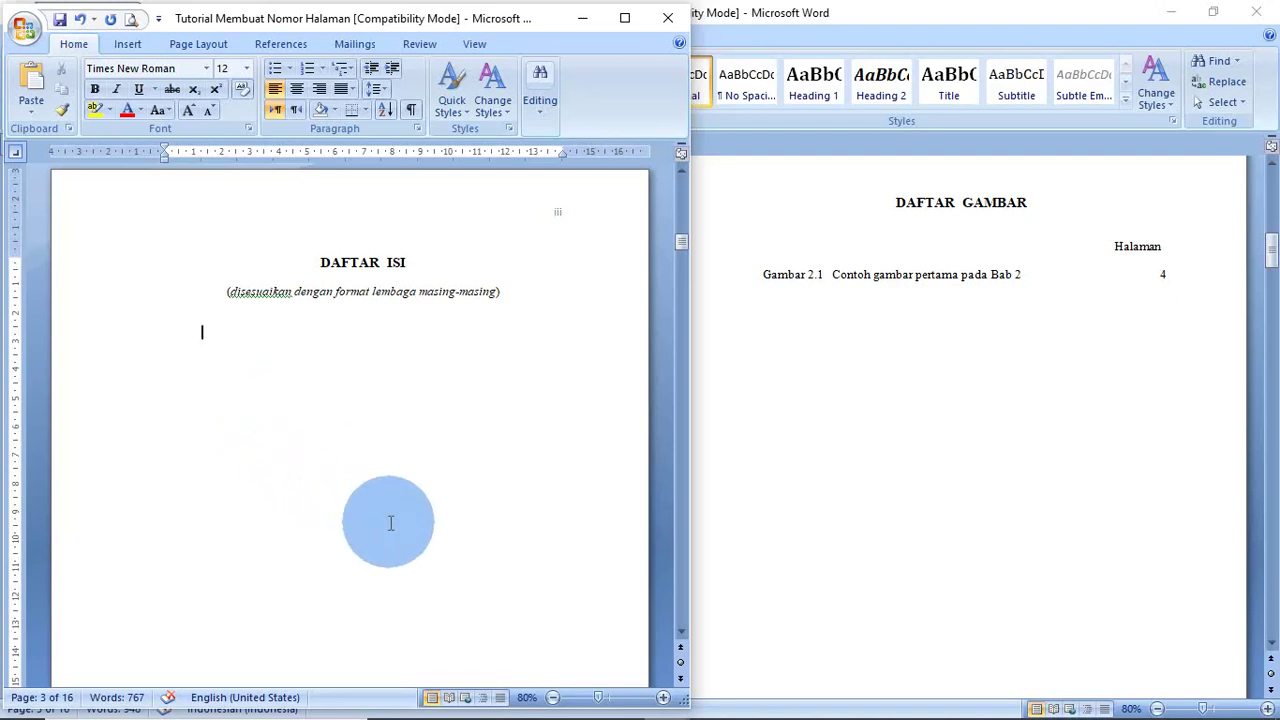
left_click(940, 700)
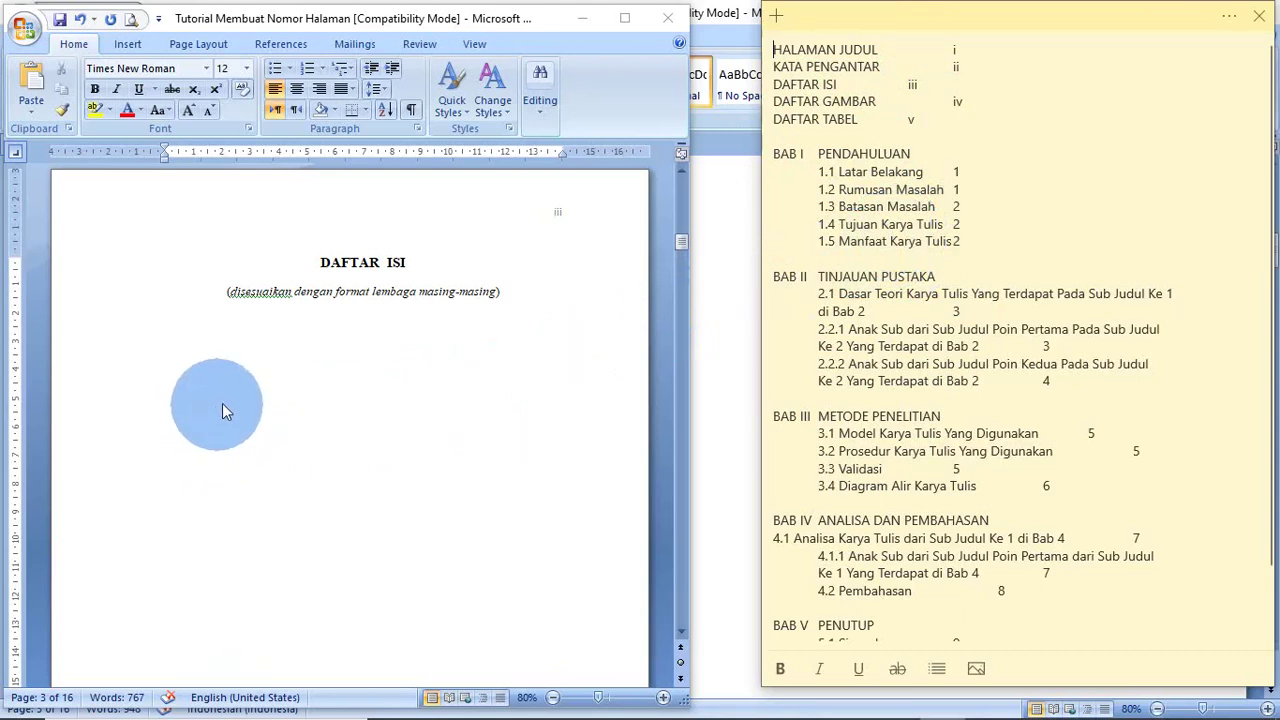
- Add the column heading "Halaman" below the DAFTAR ISI subtitle, align it to a tab stop at 12 cm, and start a new line
left_click(203, 340)
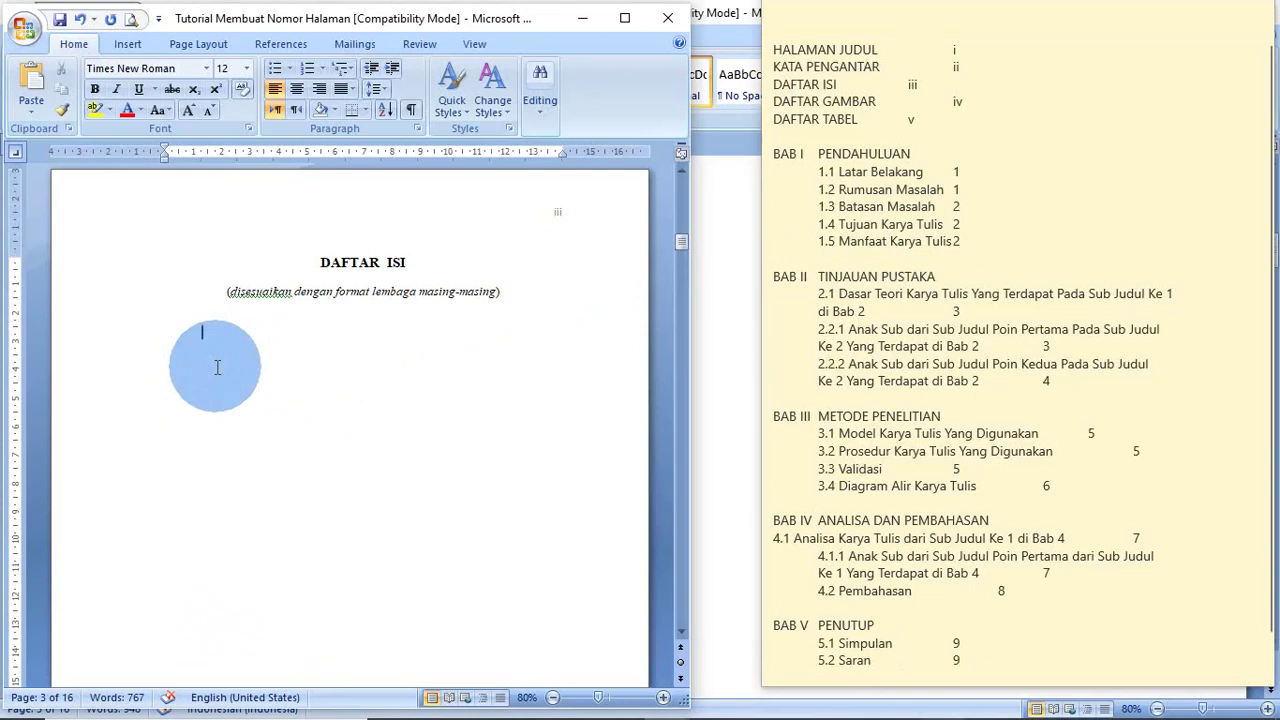
type("Halaman")
left_click(200, 334)
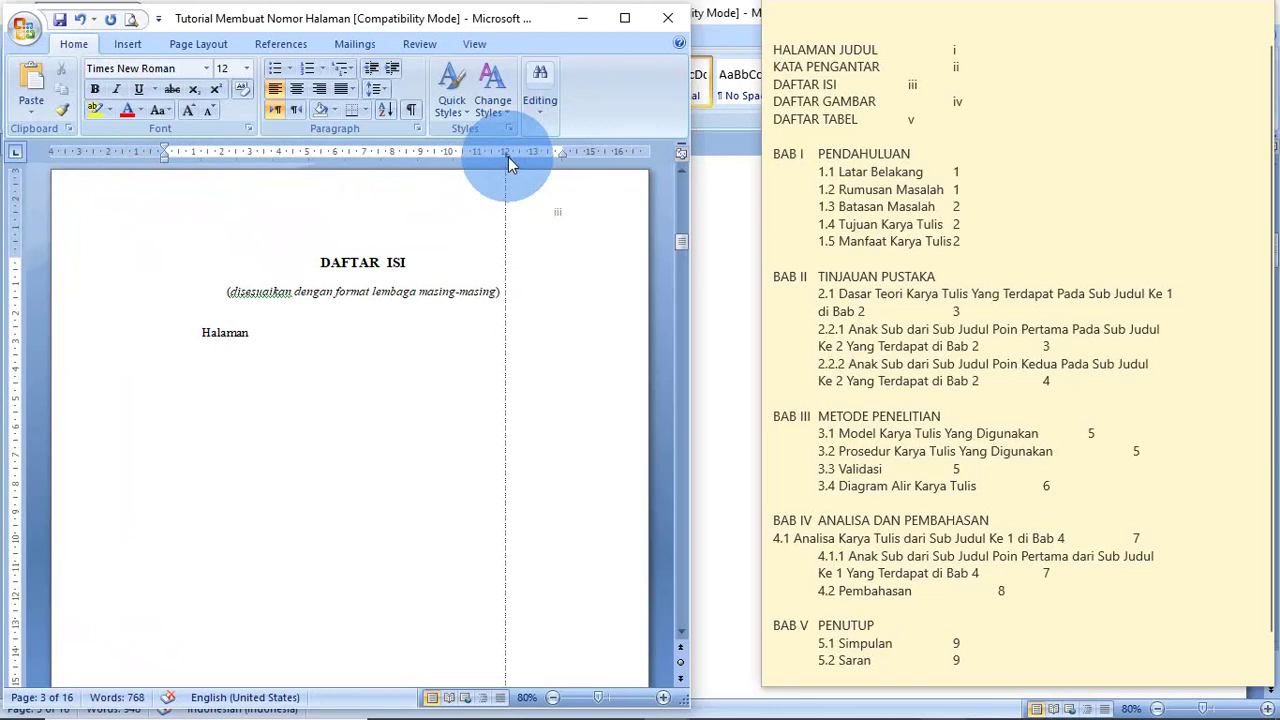
key("Tab")
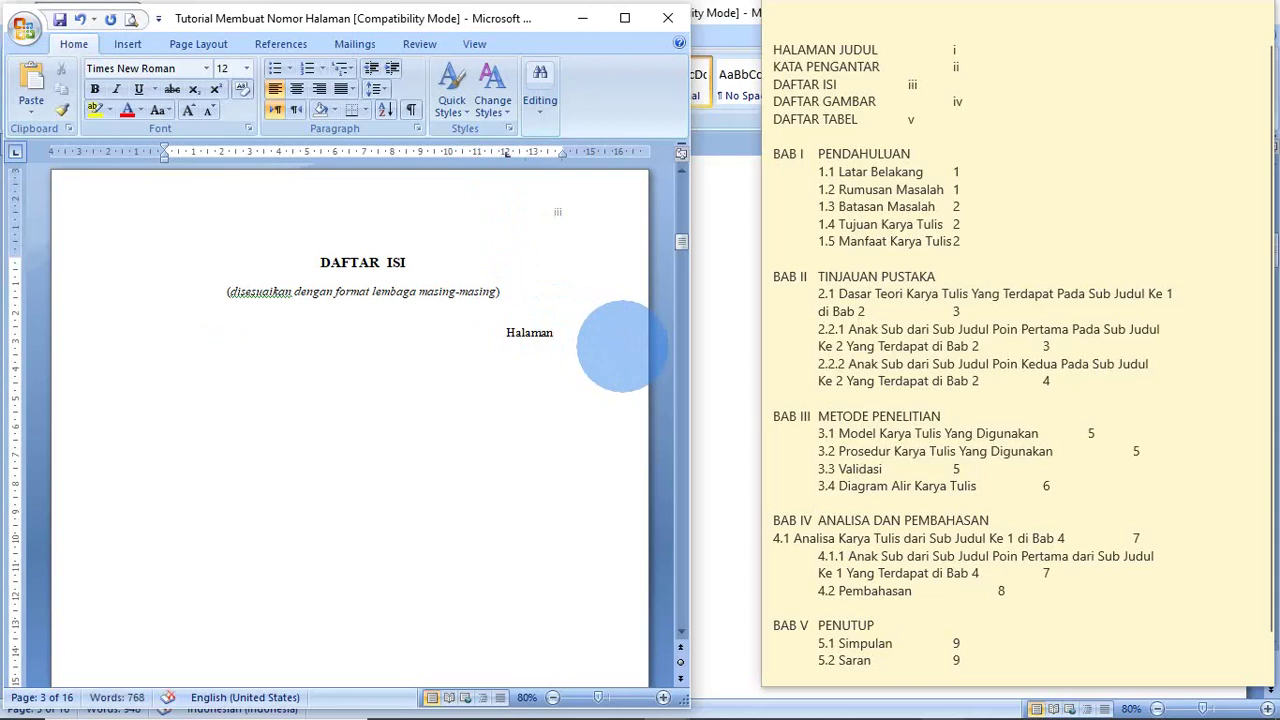
key("Return")
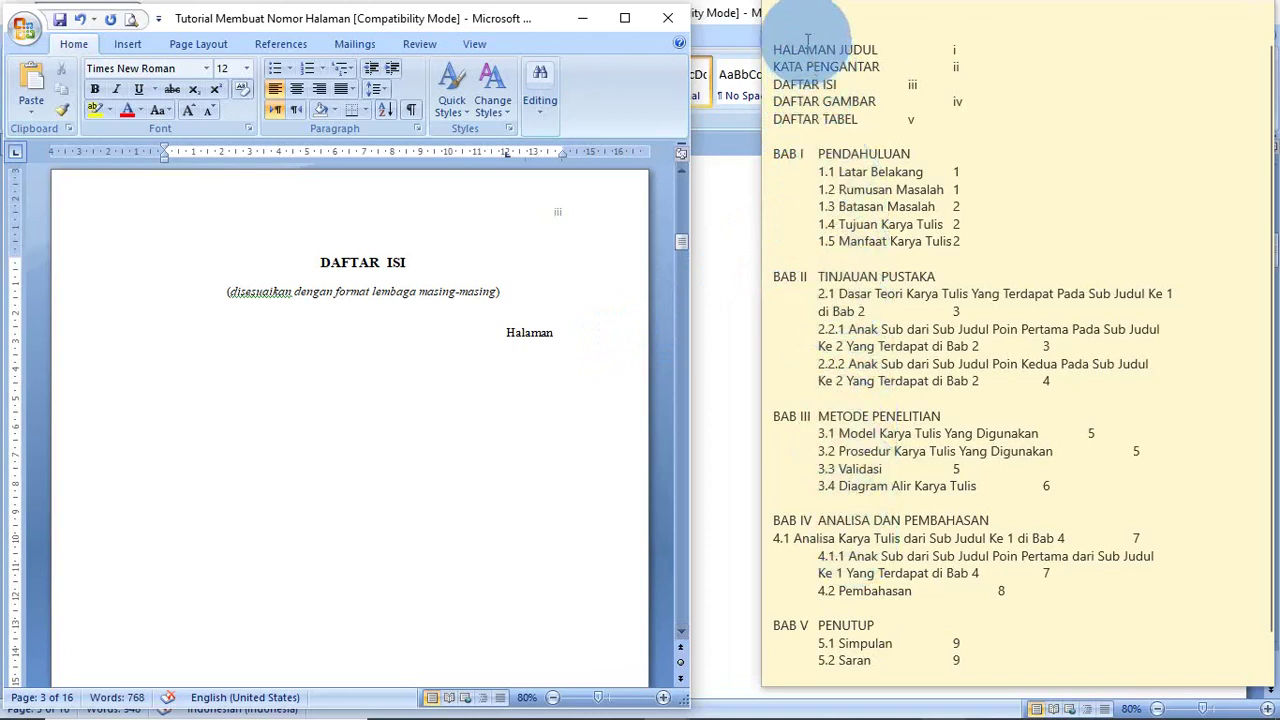
- Remove the 12 cm tab stop from the empty line below the "Halaman" heading
left_click(168, 381)
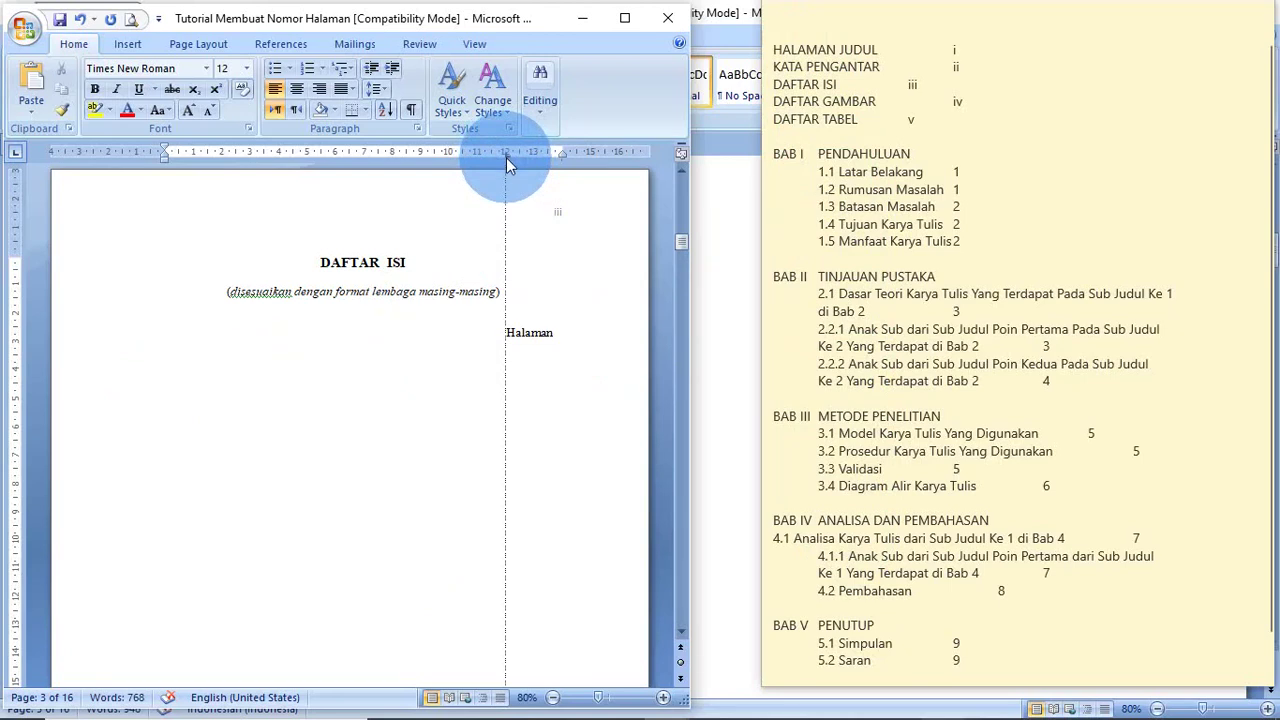
left_click_drag(506, 158, 510, 235)
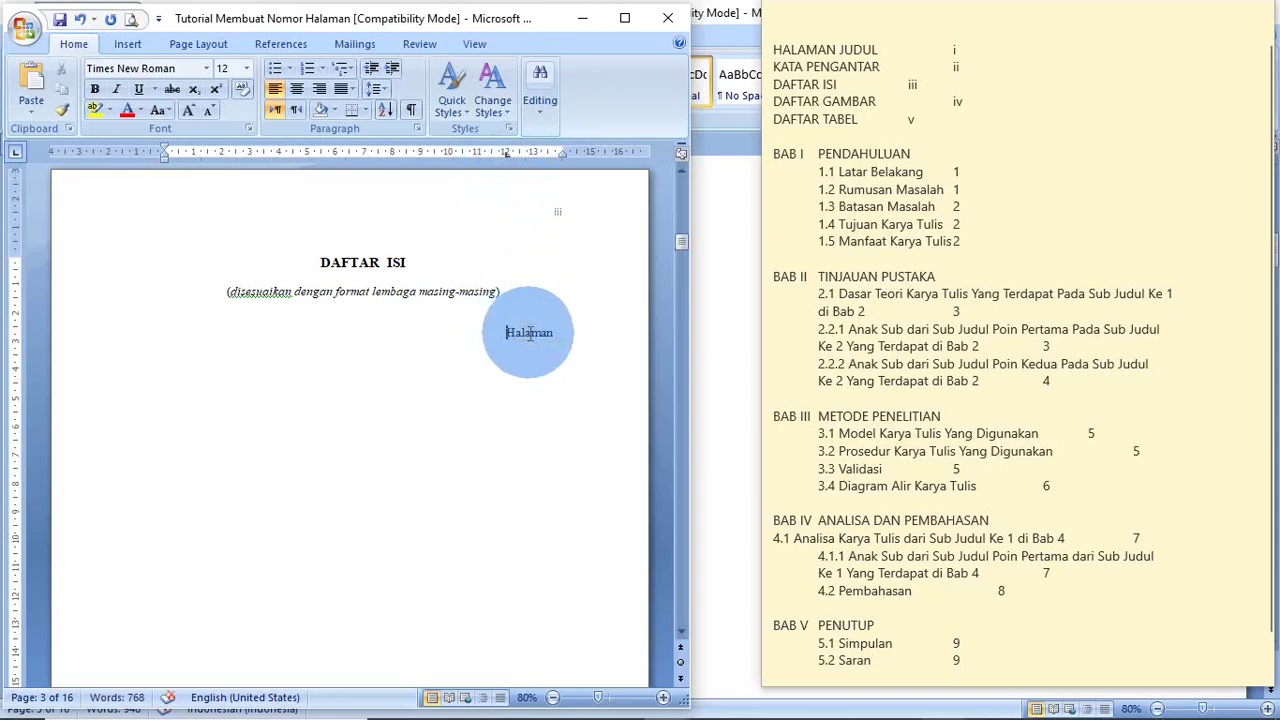
left_click_drag(506, 332, 555, 333)
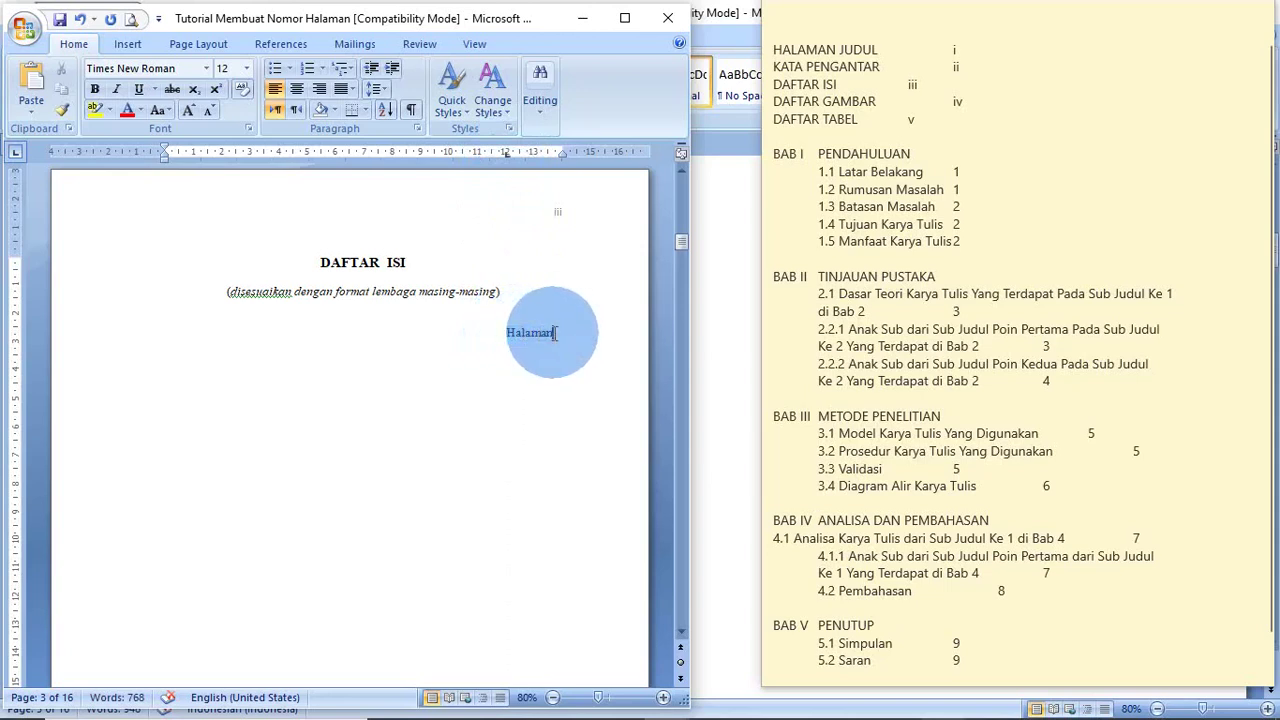
left_click(556, 333)
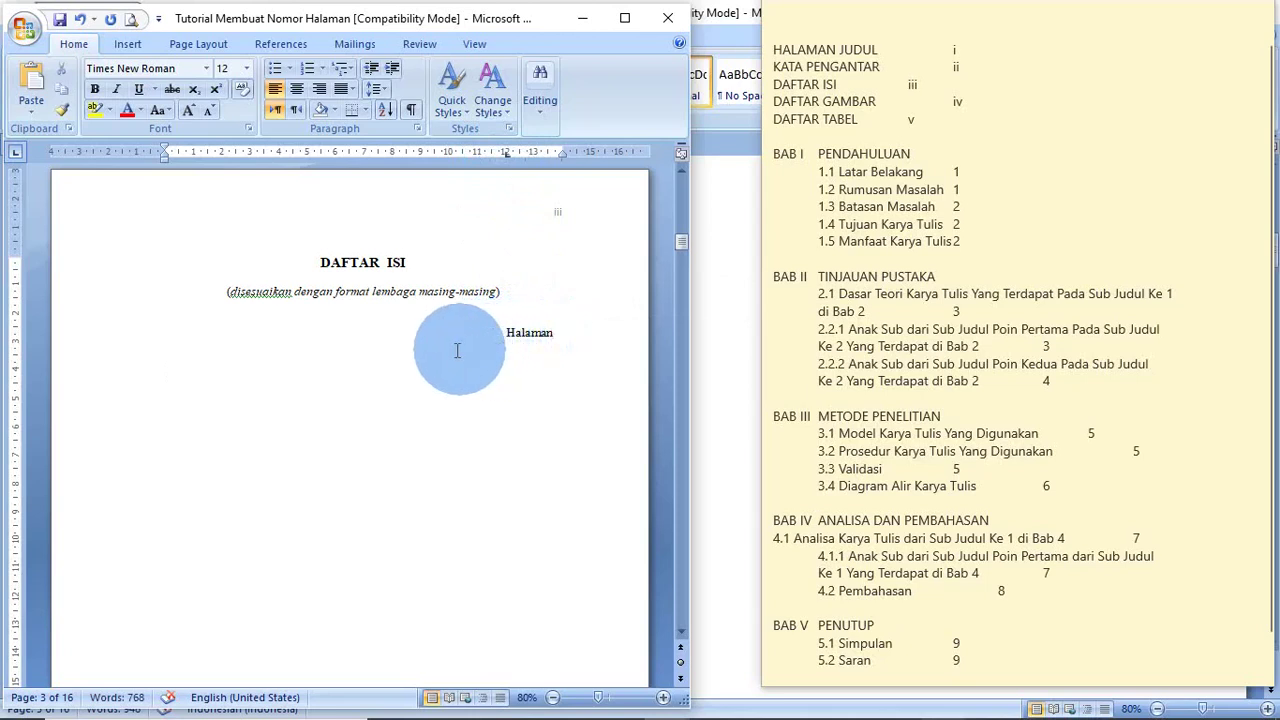
left_click(188, 366)
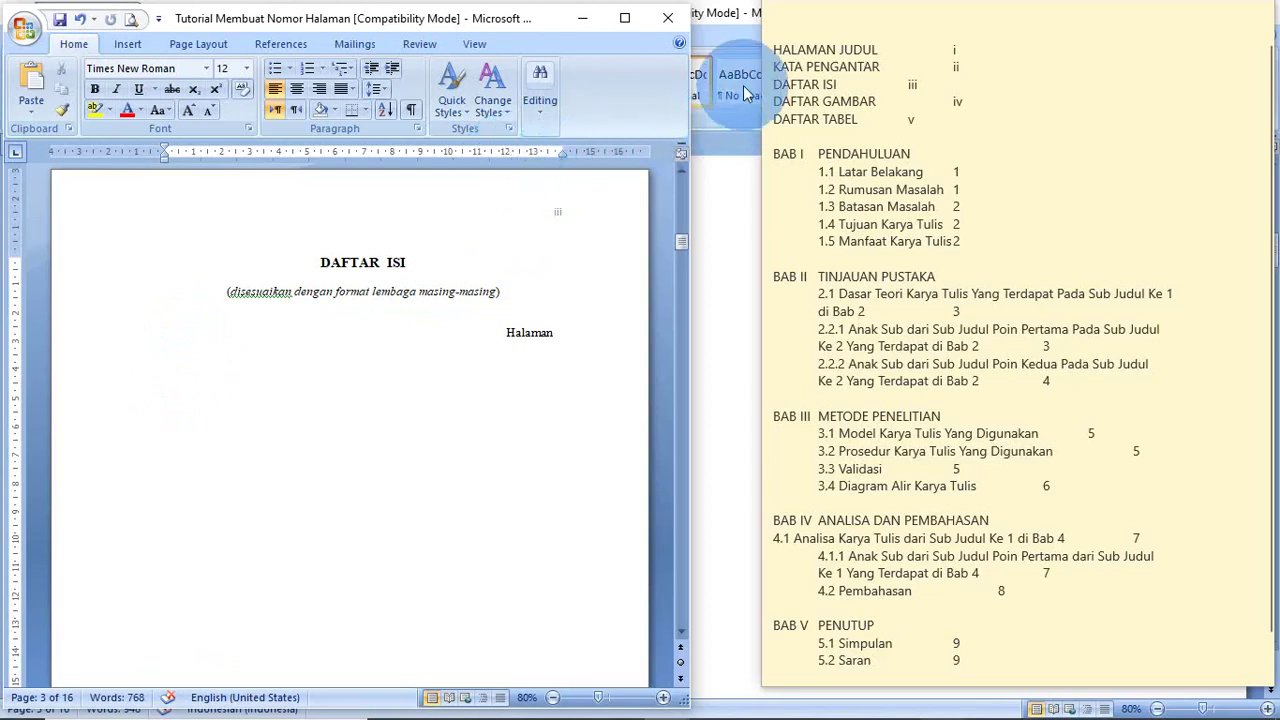
- Copy "HALAMAN JUDUL" from the note and paste it as the first contents entry below the "Halaman" heading
left_click(781, 52)
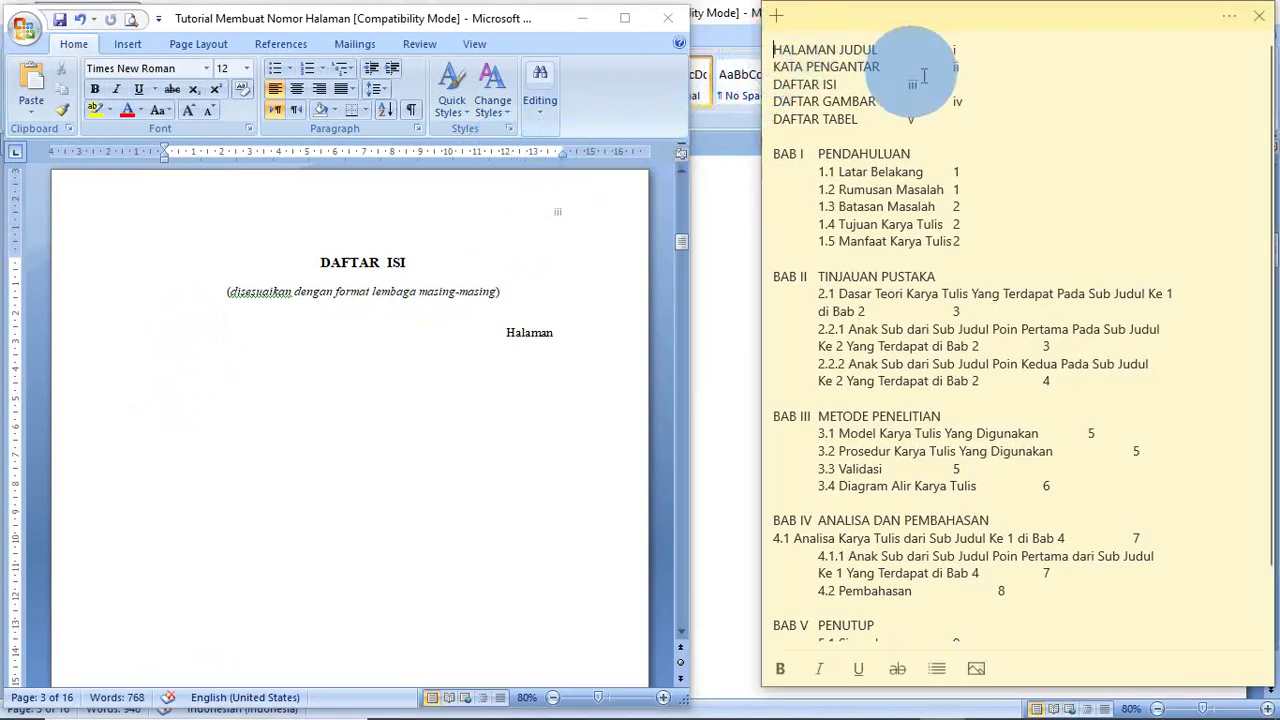
key("ctrl+shift+Right")
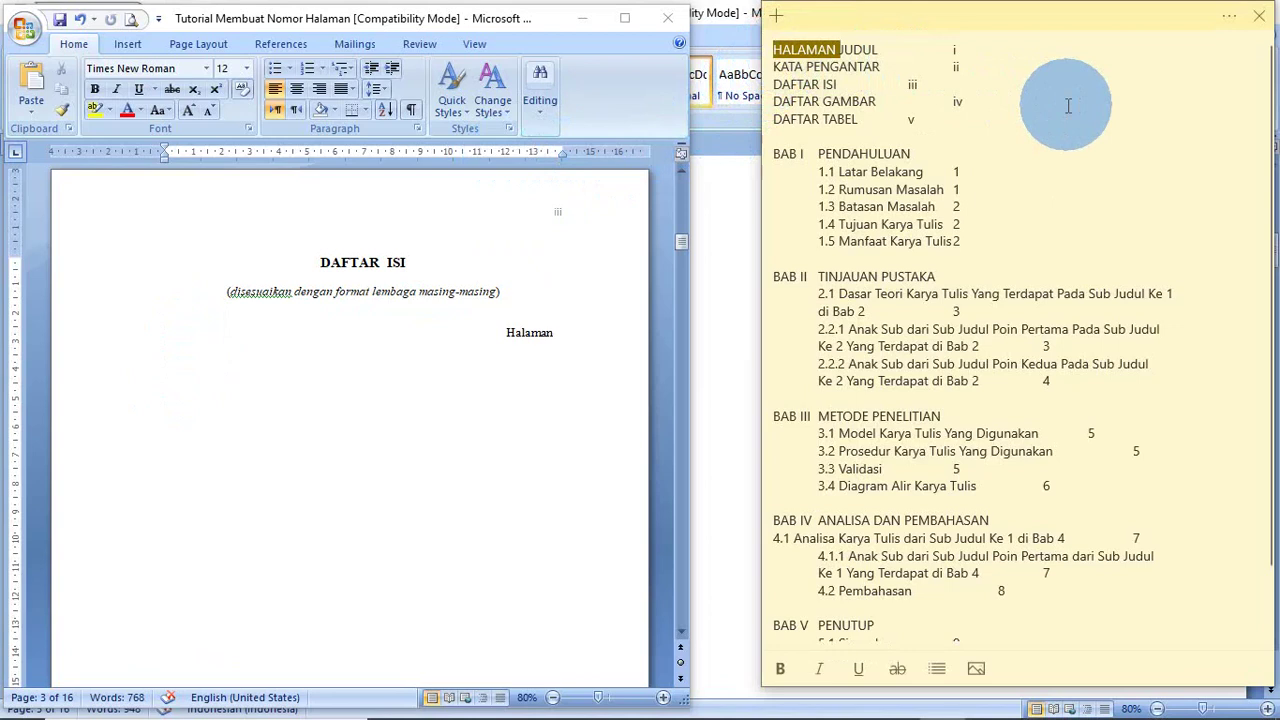
key("ctrl+shift+Right")
key("shift+Right")
key("ctrl+c")
left_click(227, 385)
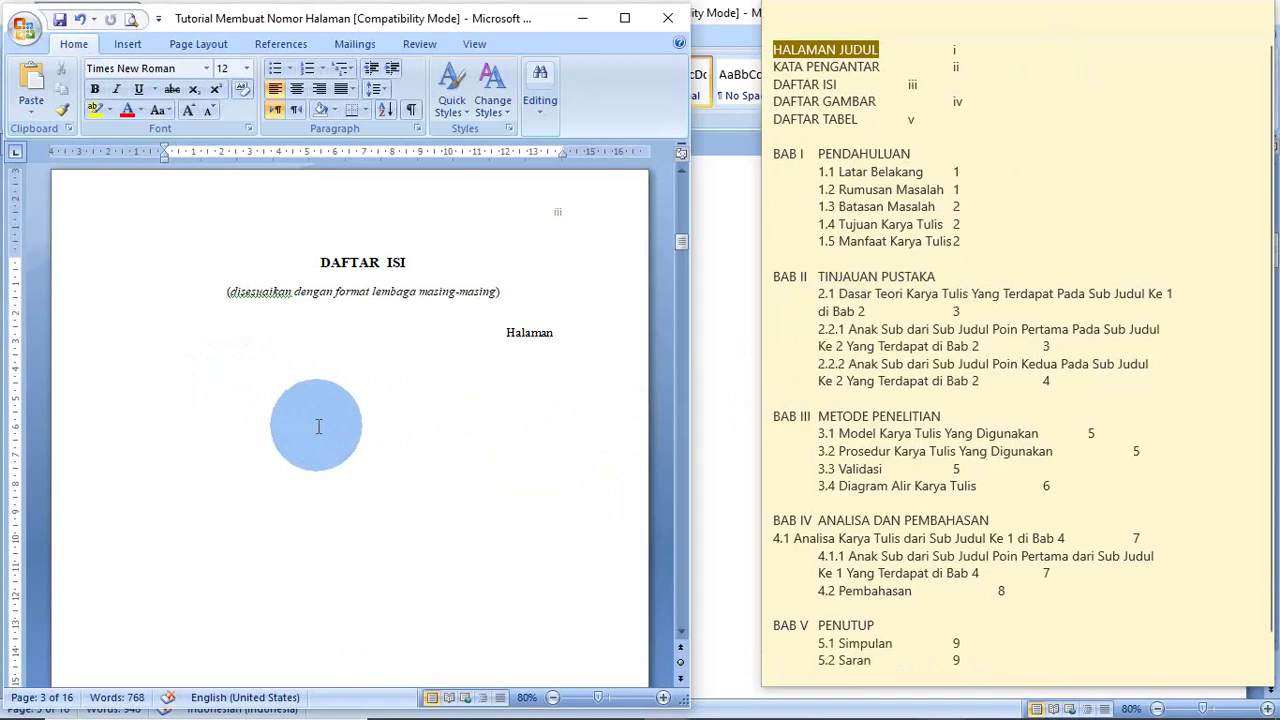
key("ctrl+v")
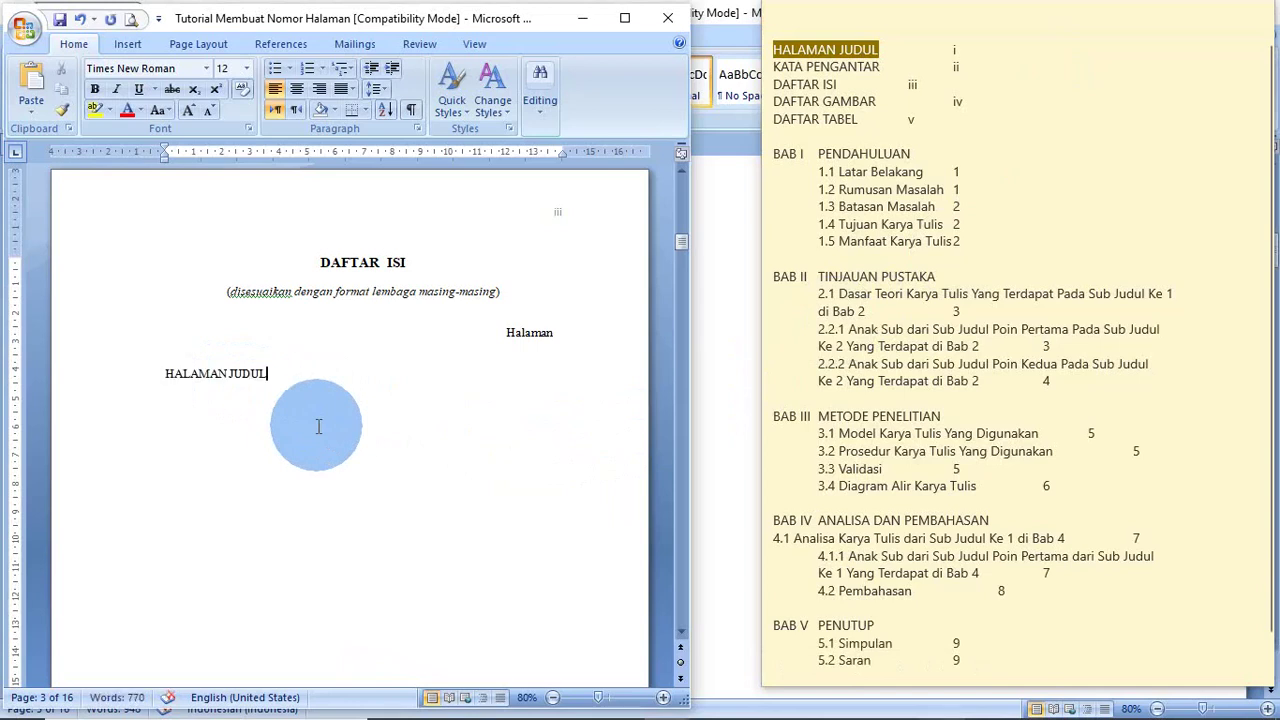
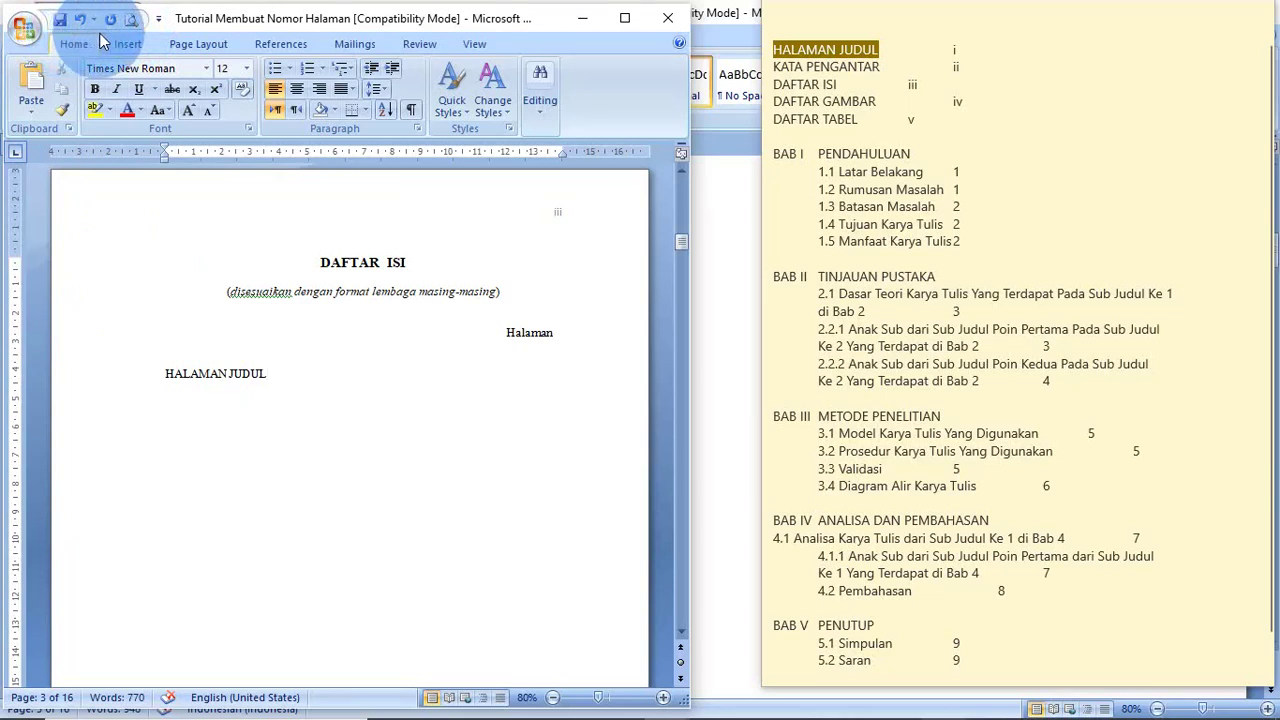
- Open the Quick Access Toolbar customization, list All Commands, and add the Tabs... command to the toolbar's list for all documents
left_click(158, 22)
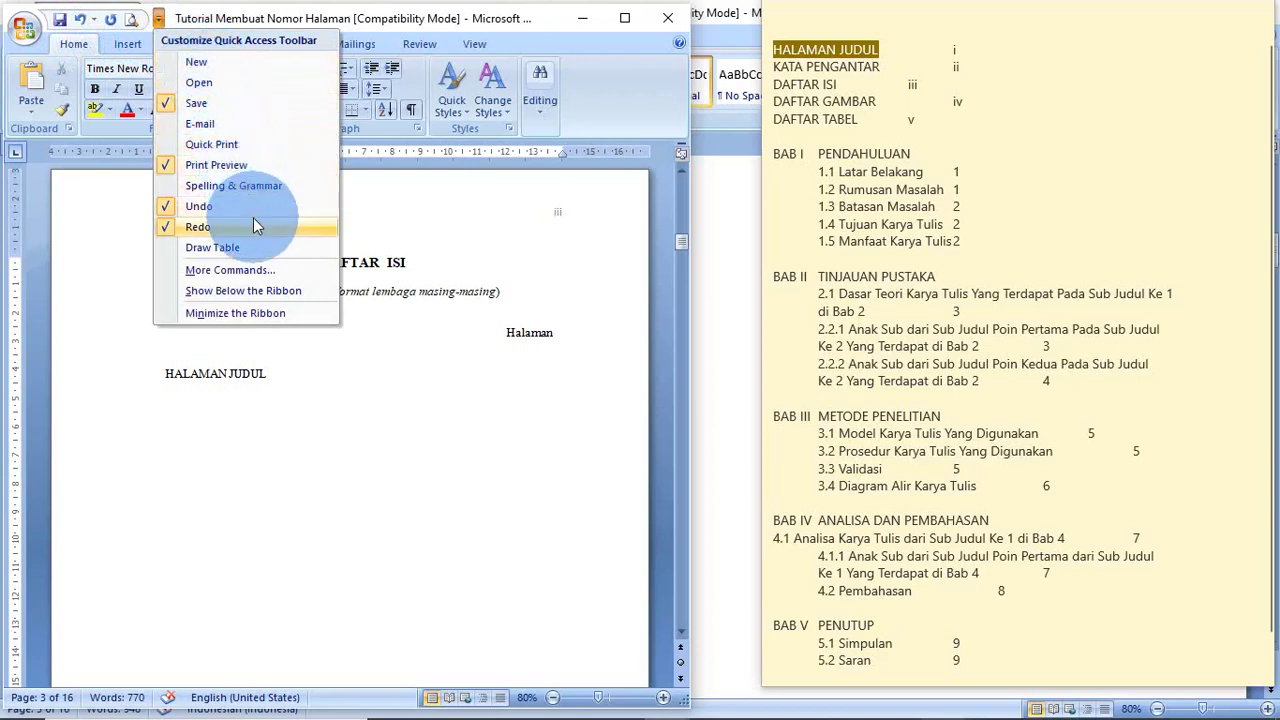
left_click(214, 274)
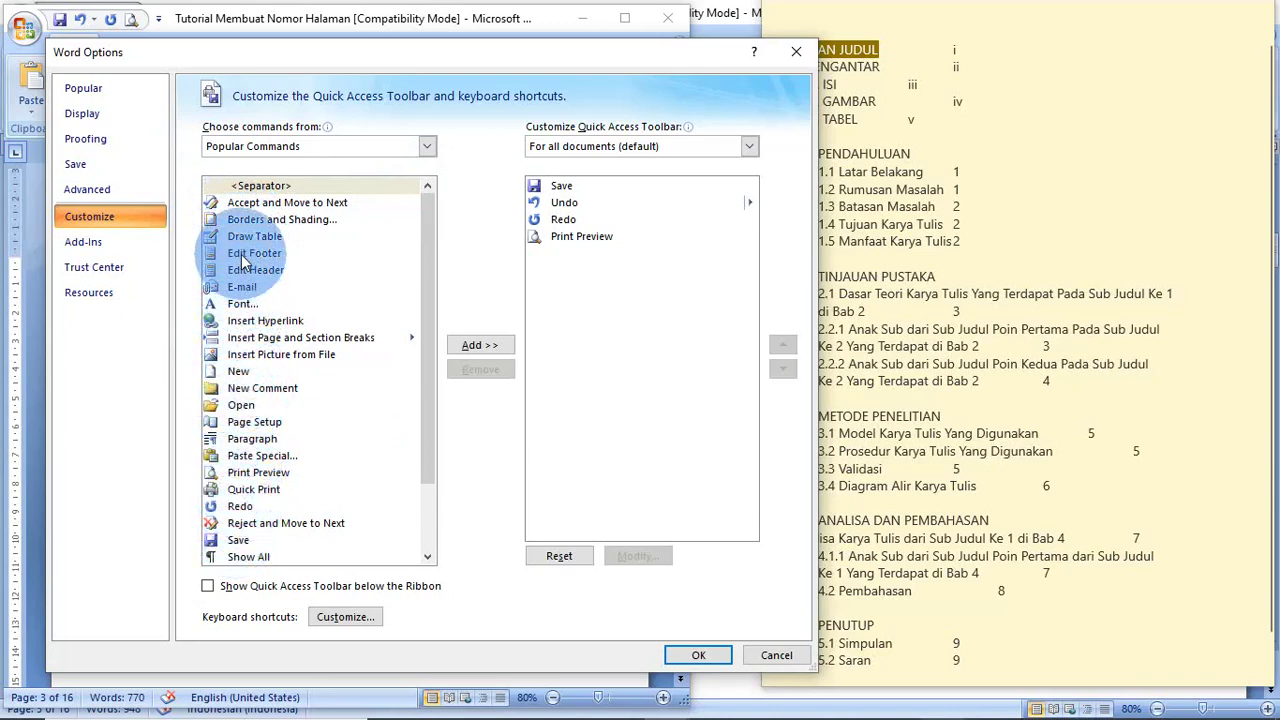
left_click_drag(250, 202, 369, 262)
left_click_drag(424, 222, 425, 318)
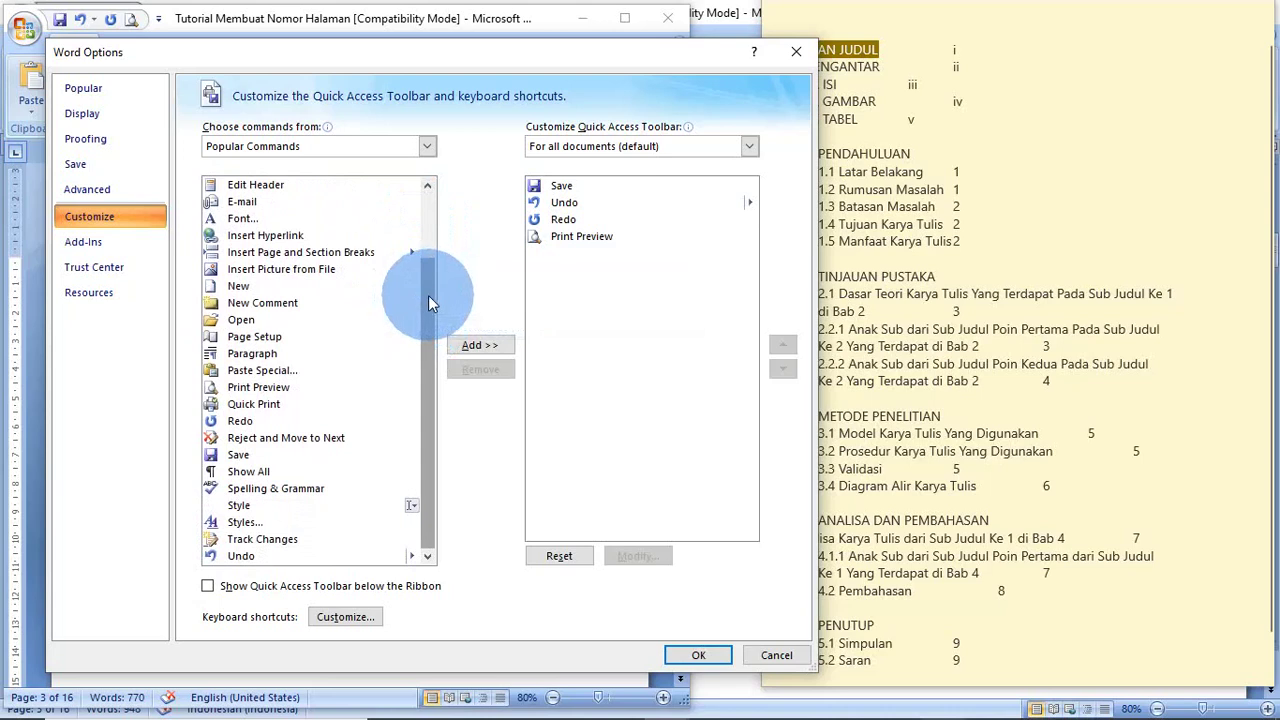
left_click_drag(427, 295, 407, 189)
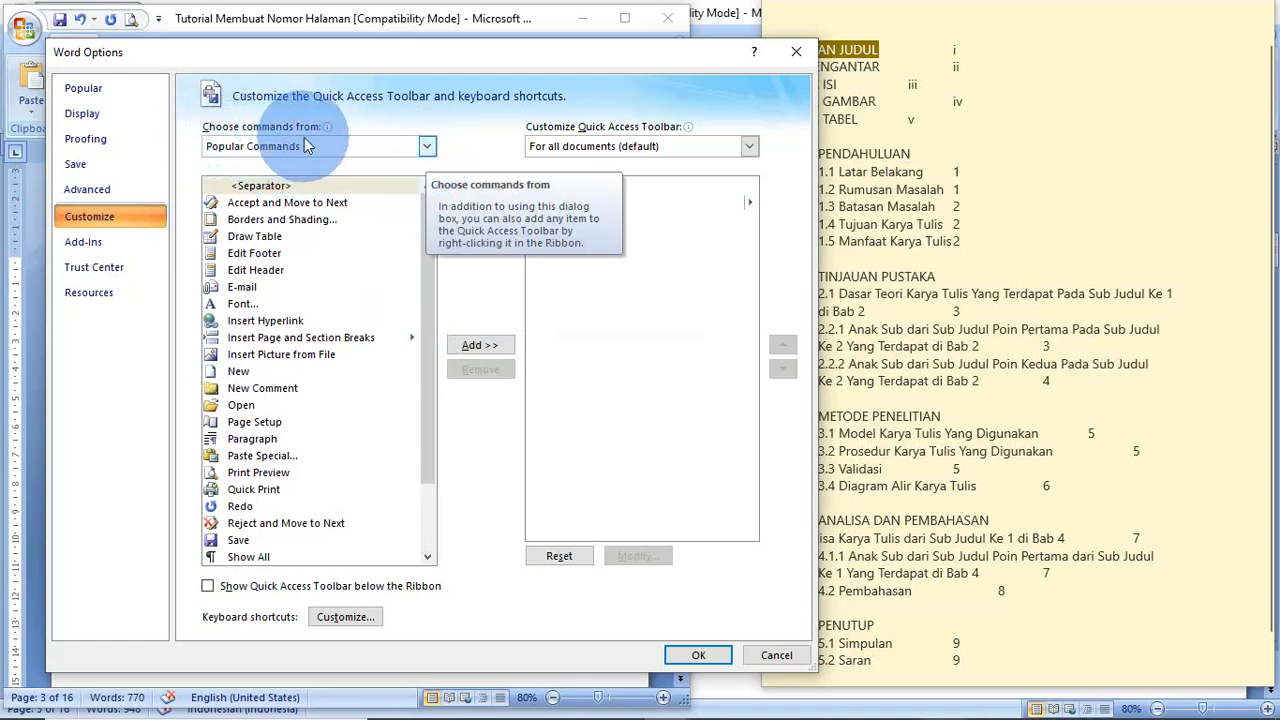
left_click(427, 150)
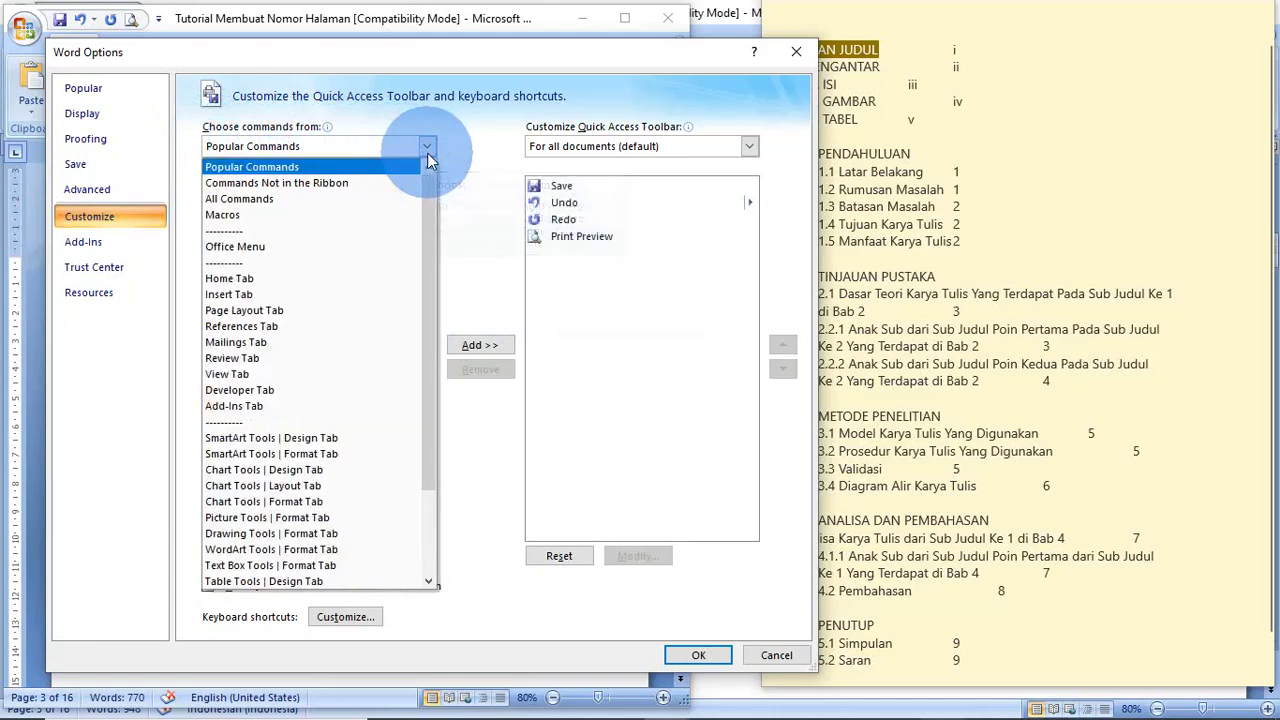
left_click(293, 199)
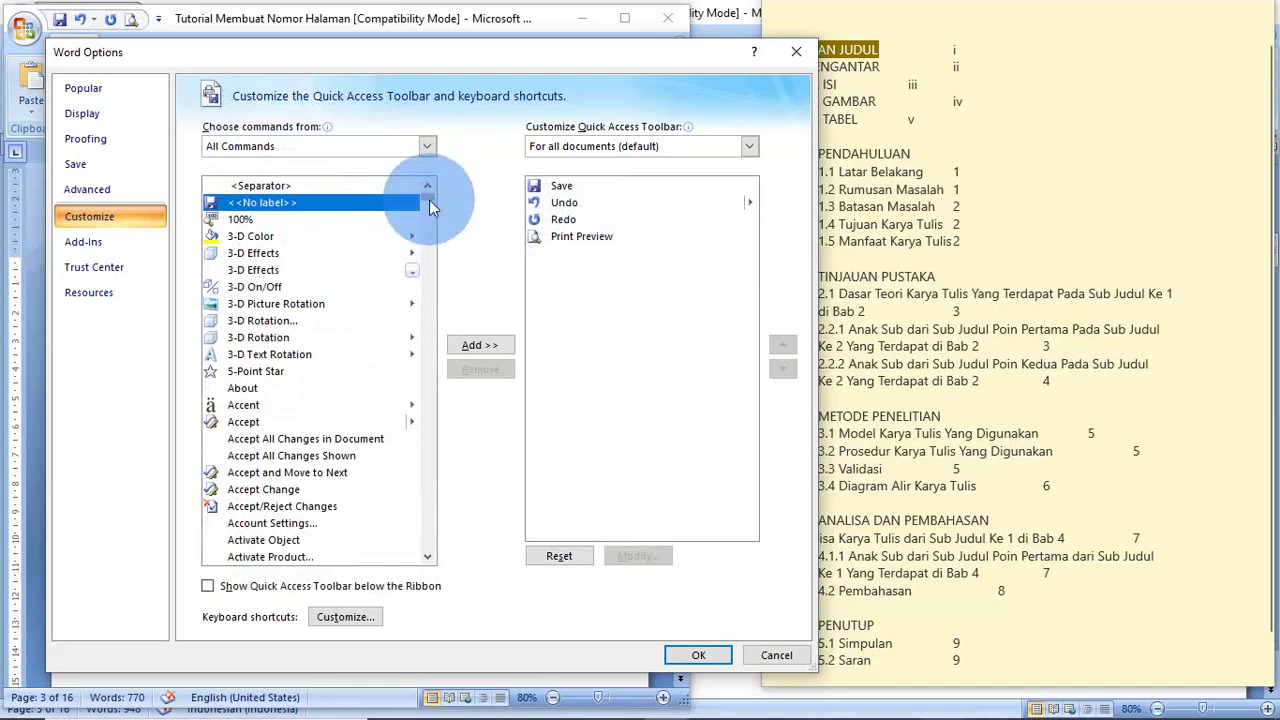
left_click_drag(429, 199, 384, 455)
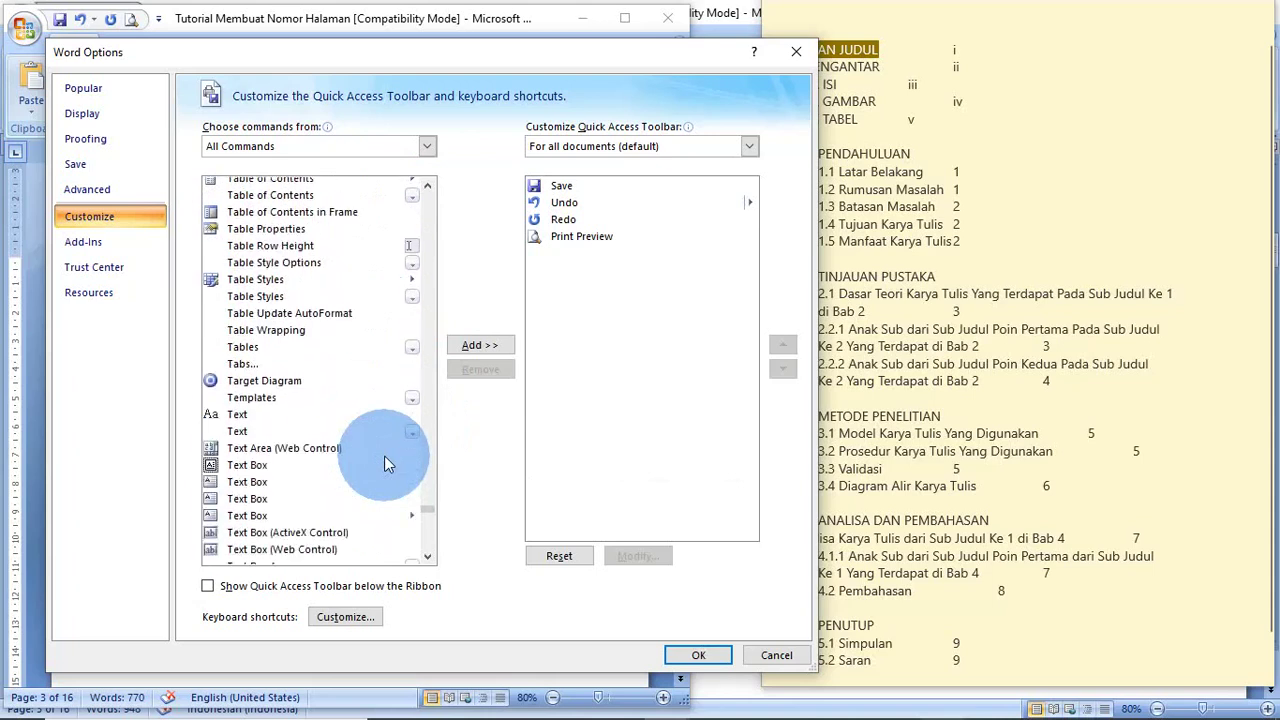
left_click(262, 367)
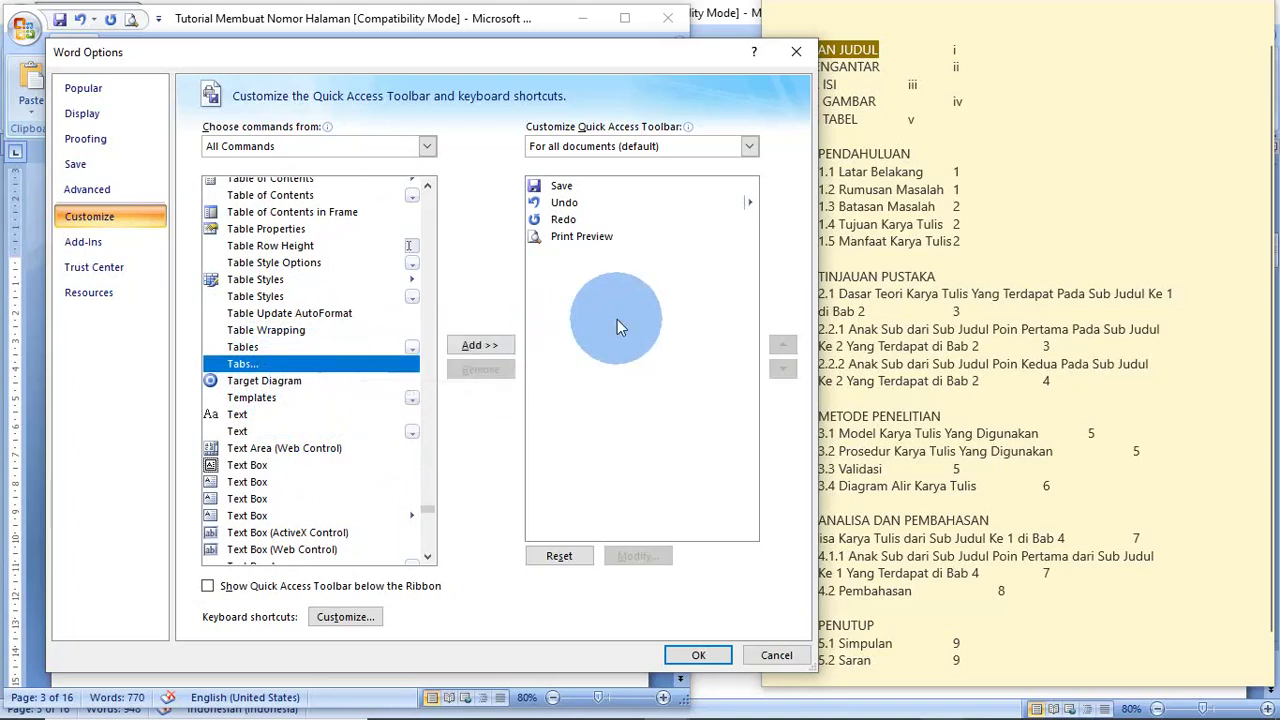
left_click(499, 344)
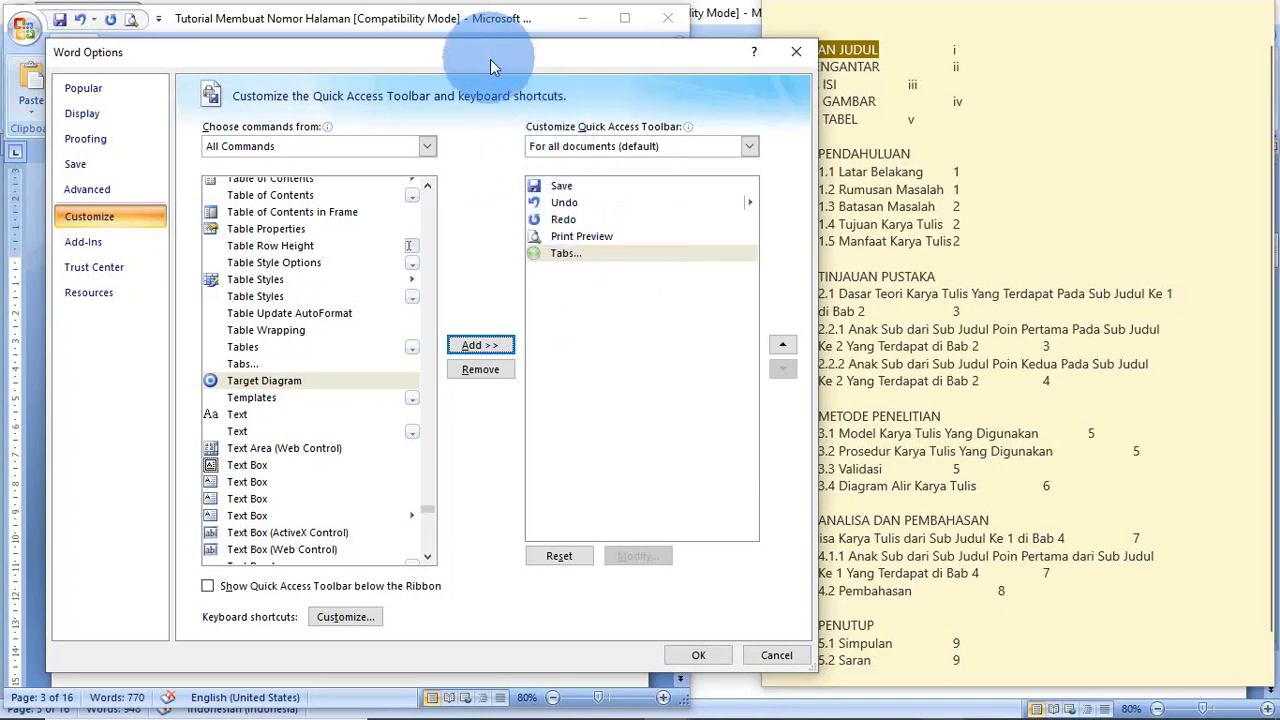
- Remove Tabs... from the Quick Access Toolbar list, add it again, and apply the customization
left_click_drag(490, 59, 520, 110)
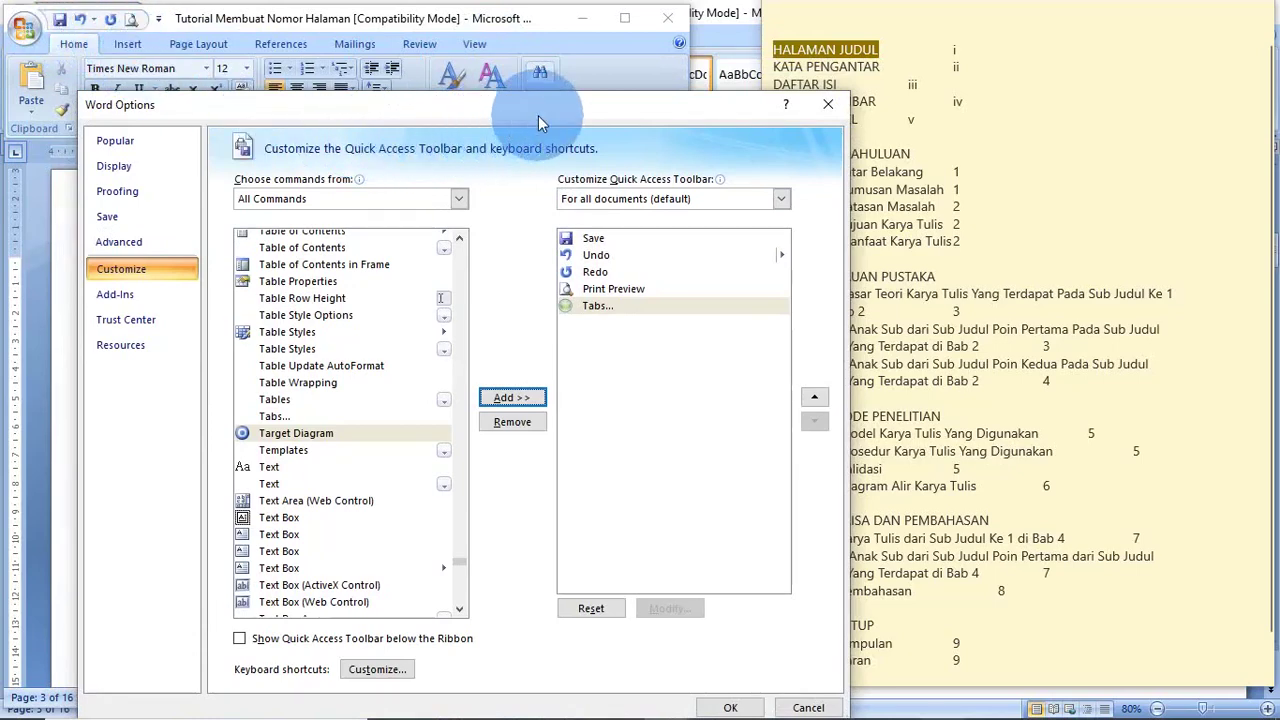
left_click_drag(538, 115, 520, 49)
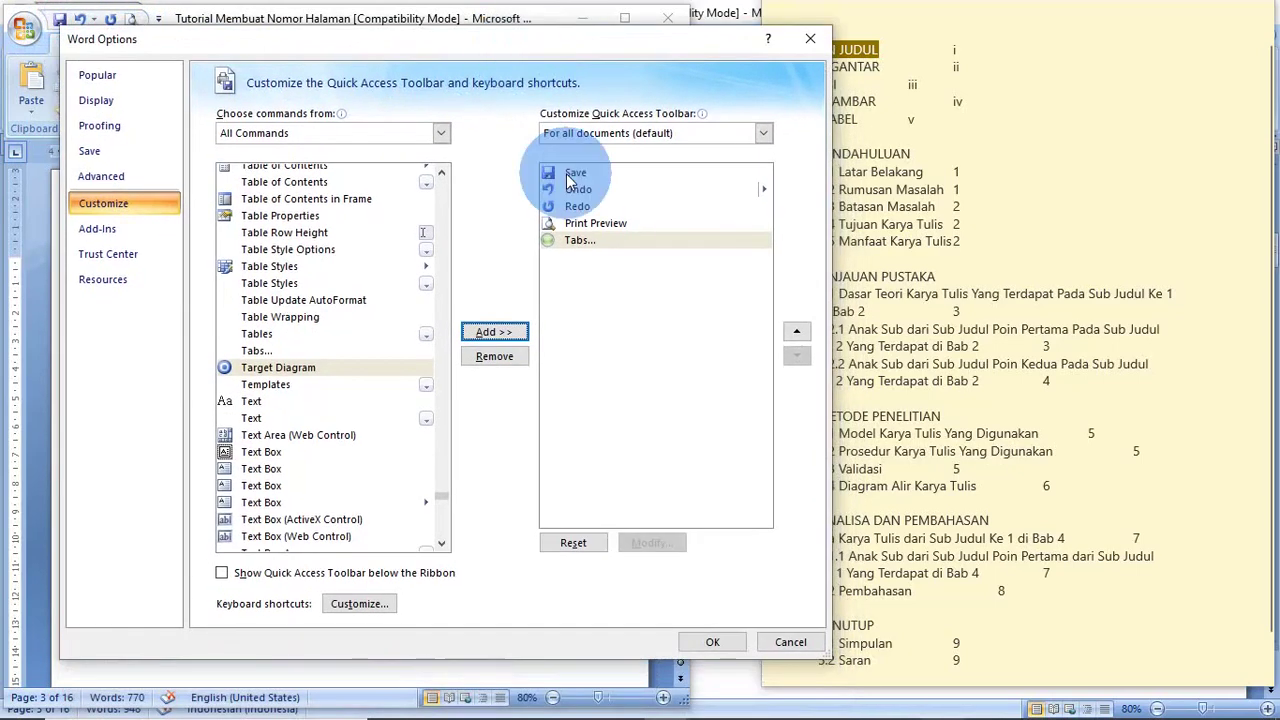
double_click(609, 244)
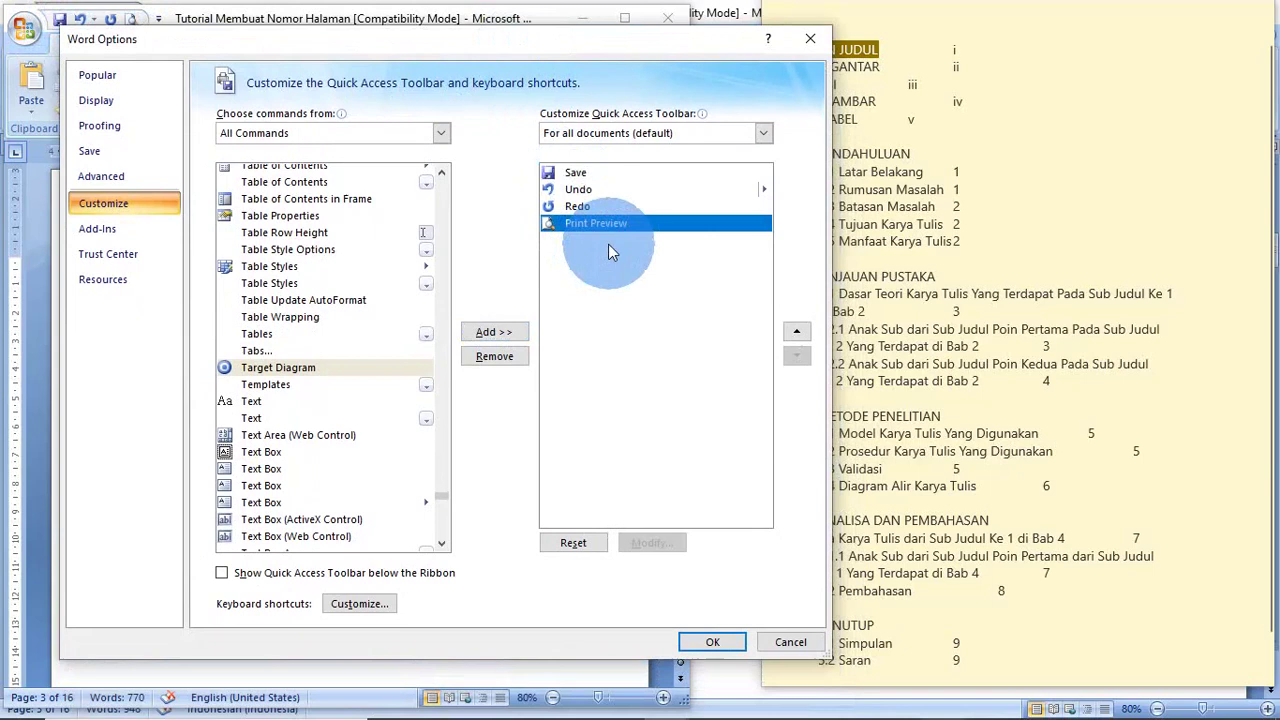
left_click(367, 369)
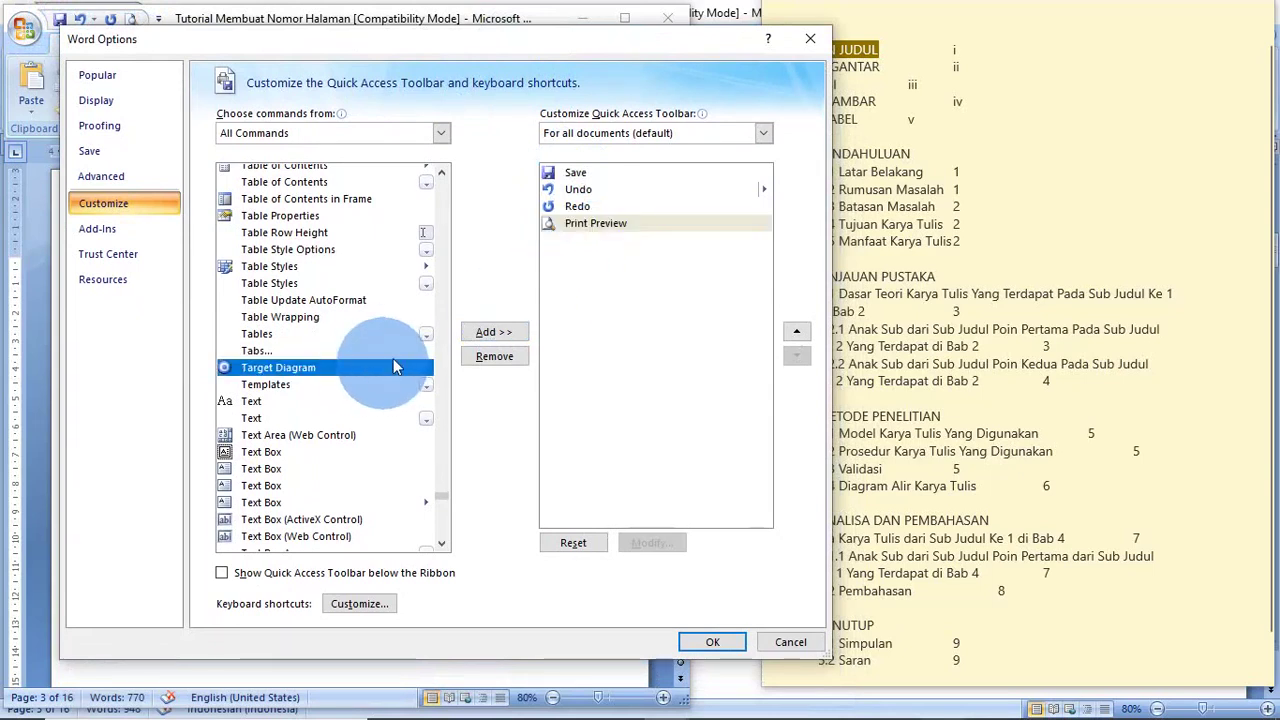
left_click(330, 351)
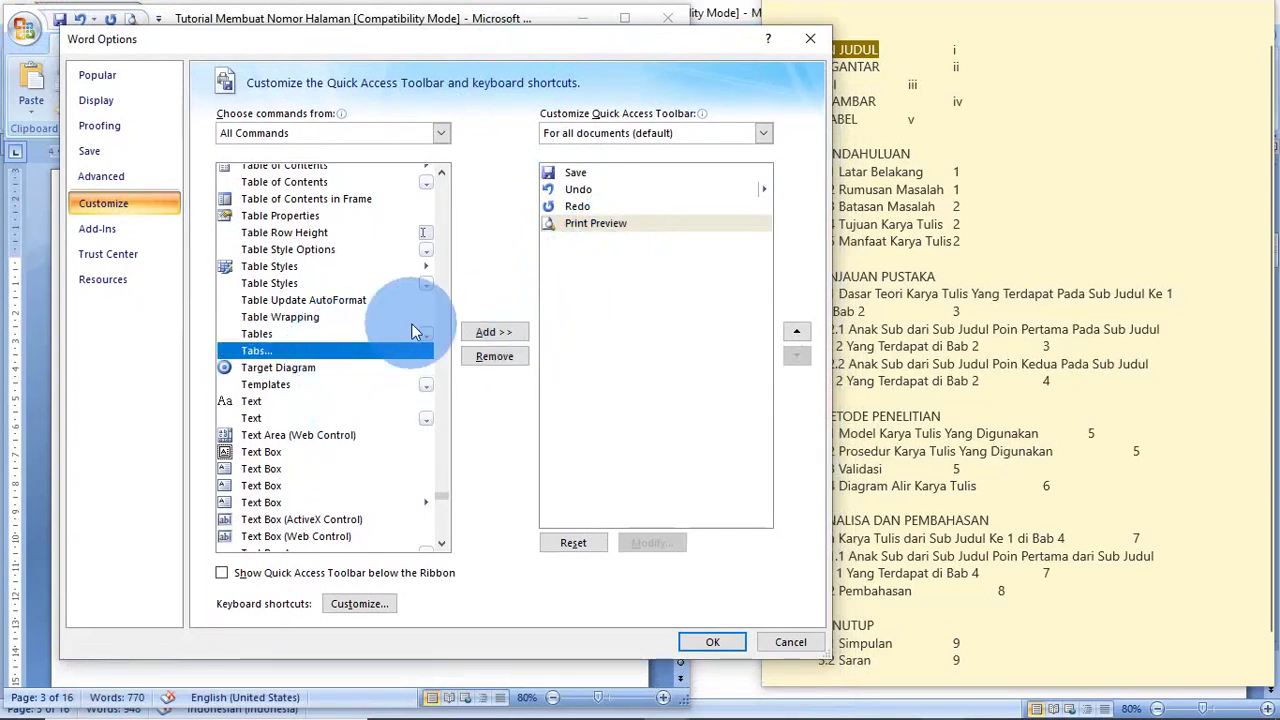
left_click(503, 333)
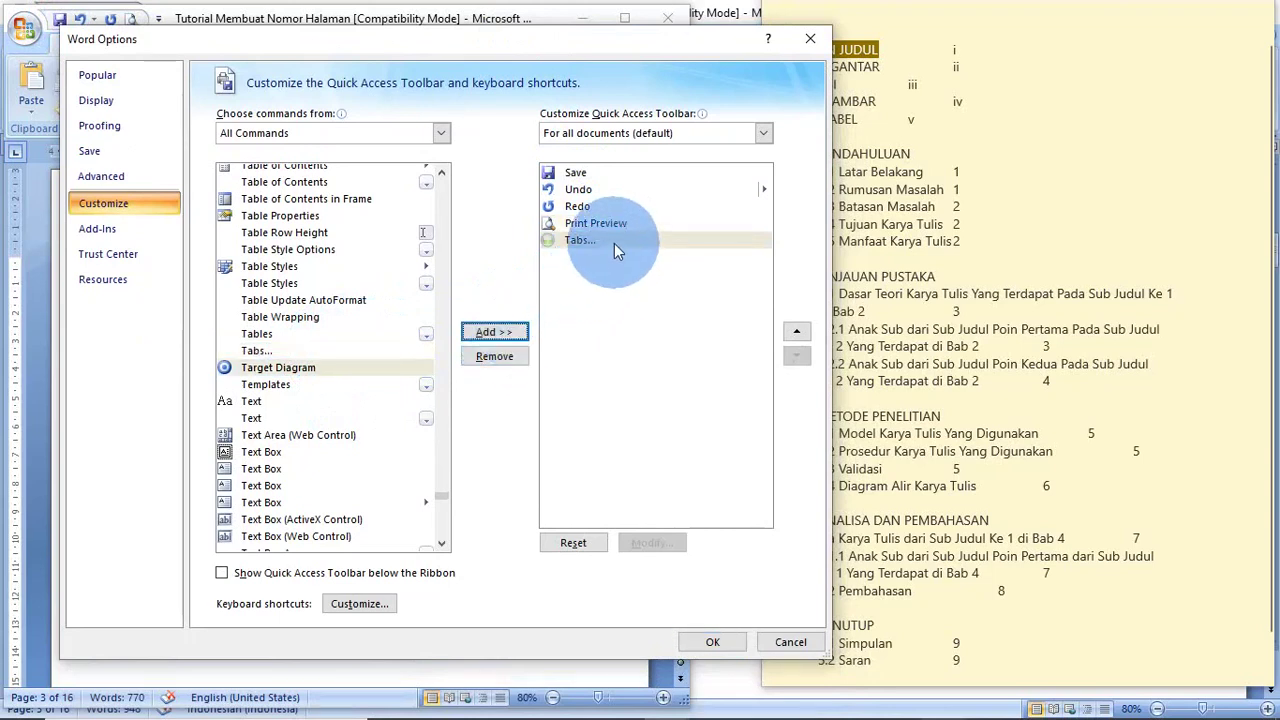
left_click(712, 642)
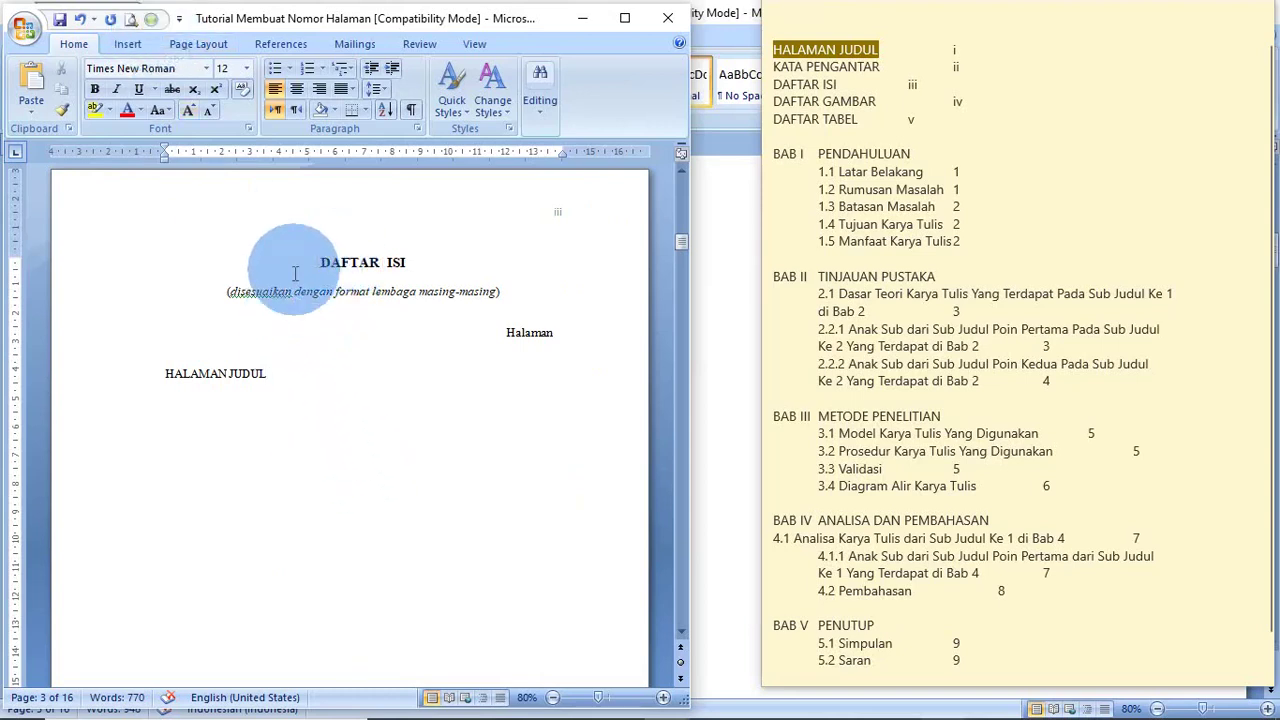
- Set a left tab stop at 13.5 cm with dotted leader 2 on the HALAMAN JUDUL line and extend the entry to it
left_click(154, 27)
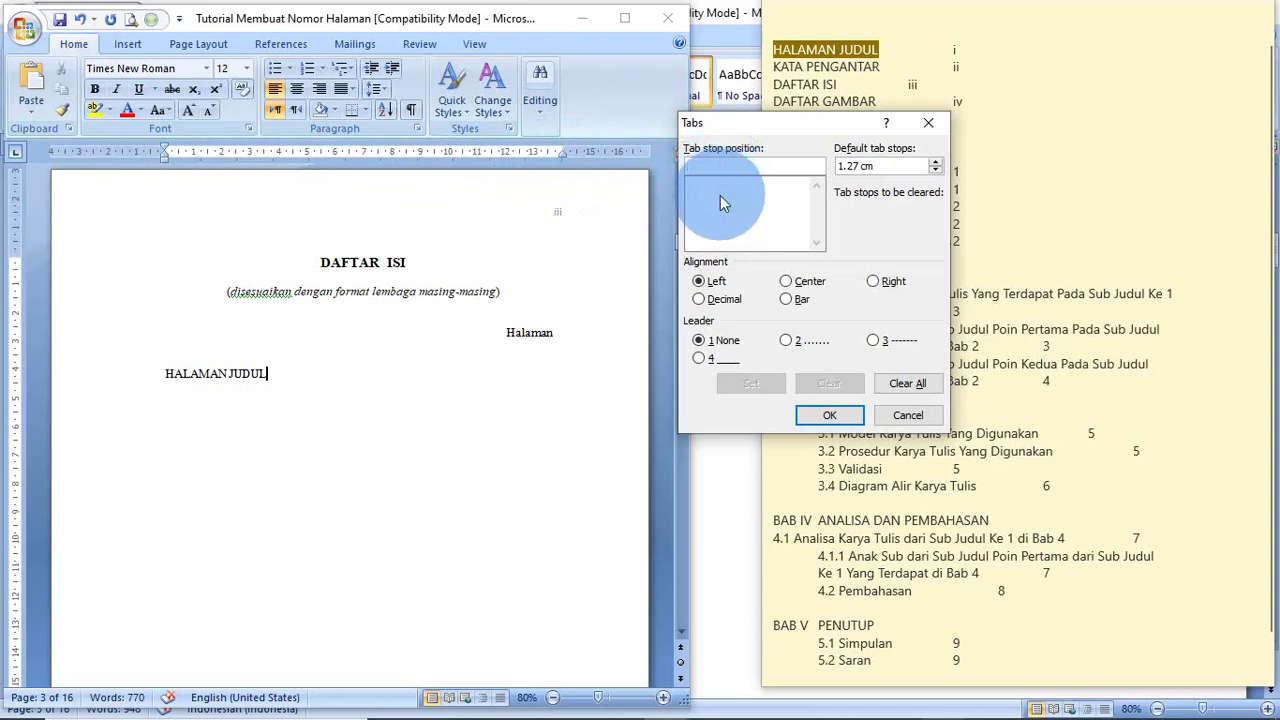
type("13")
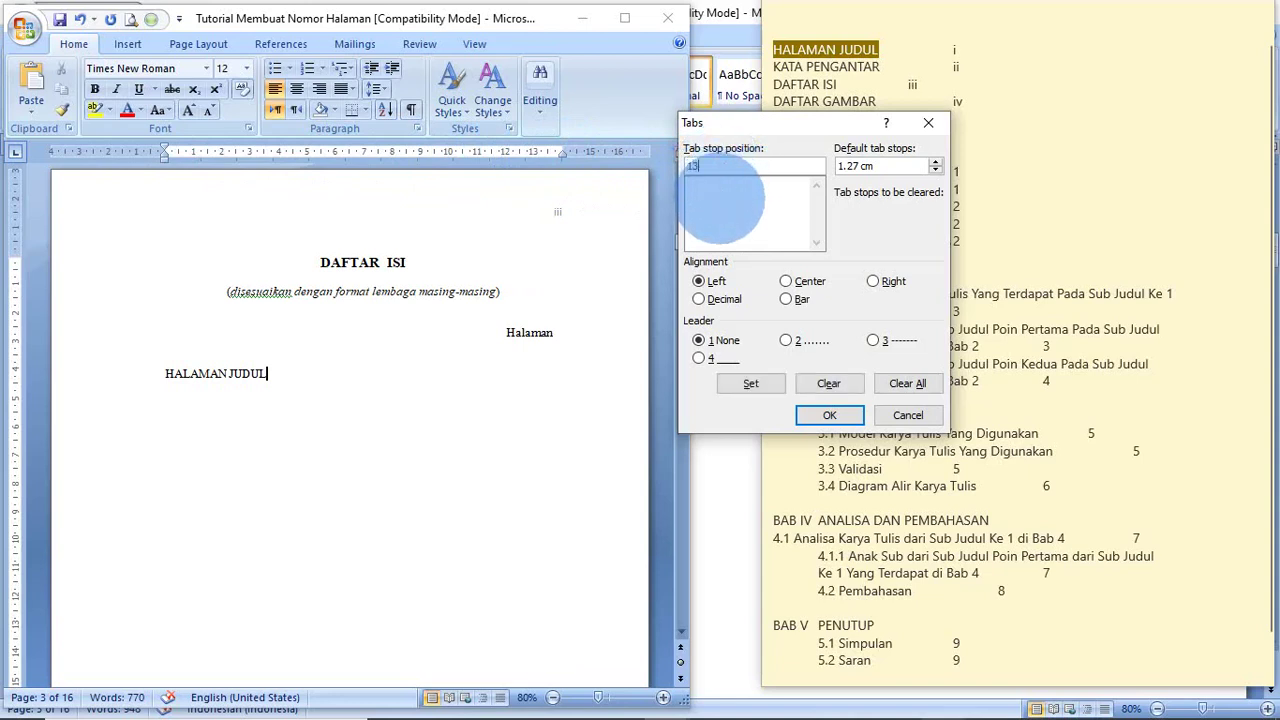
type(".5 cm")
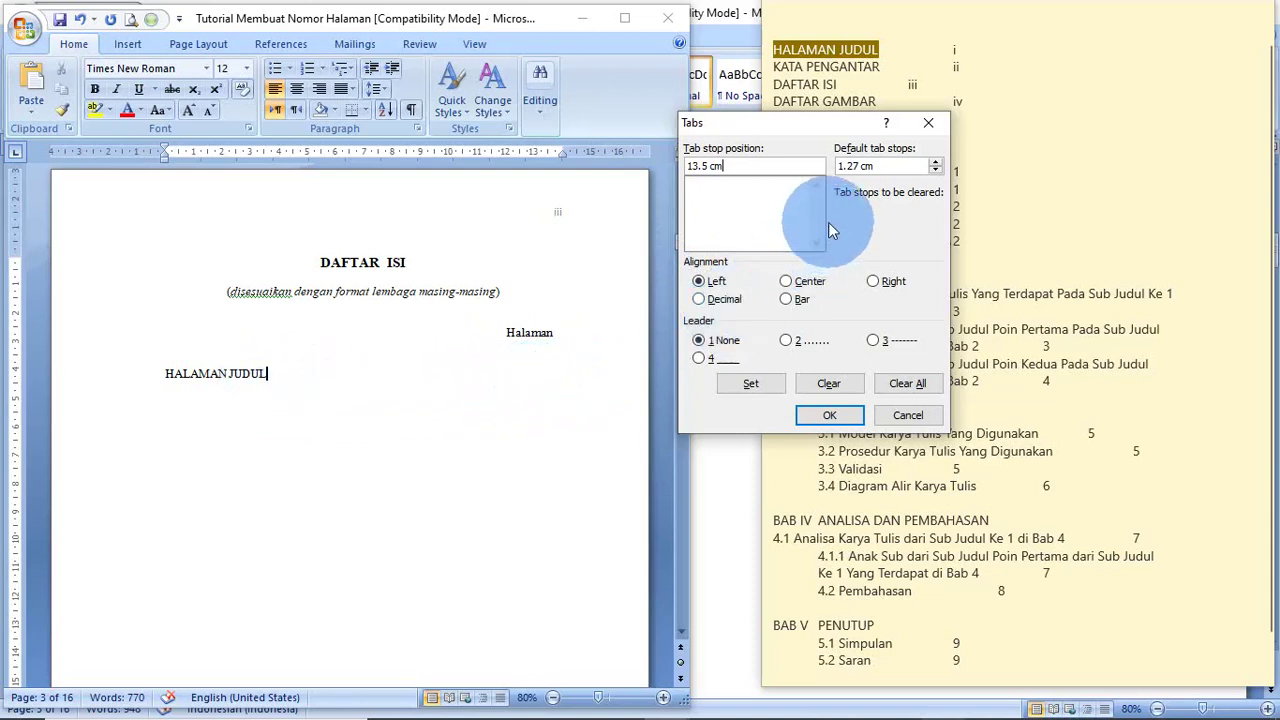
left_click(698, 340)
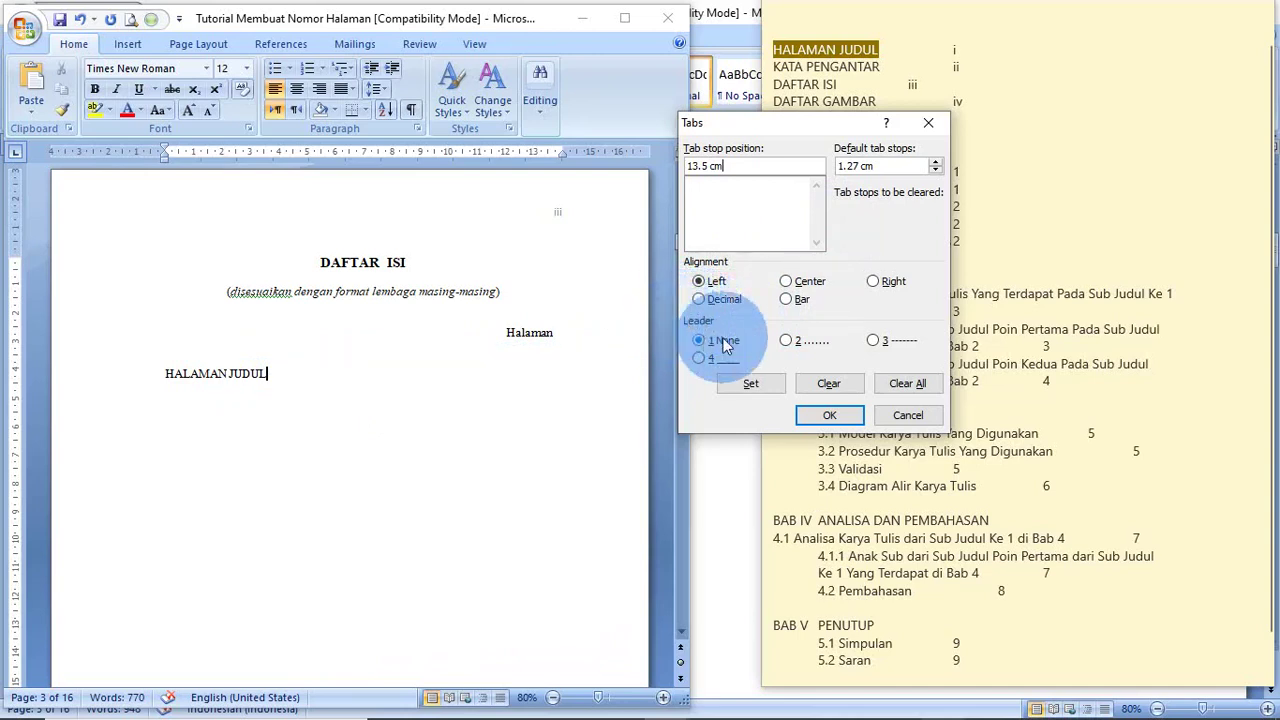
left_click(784, 341)
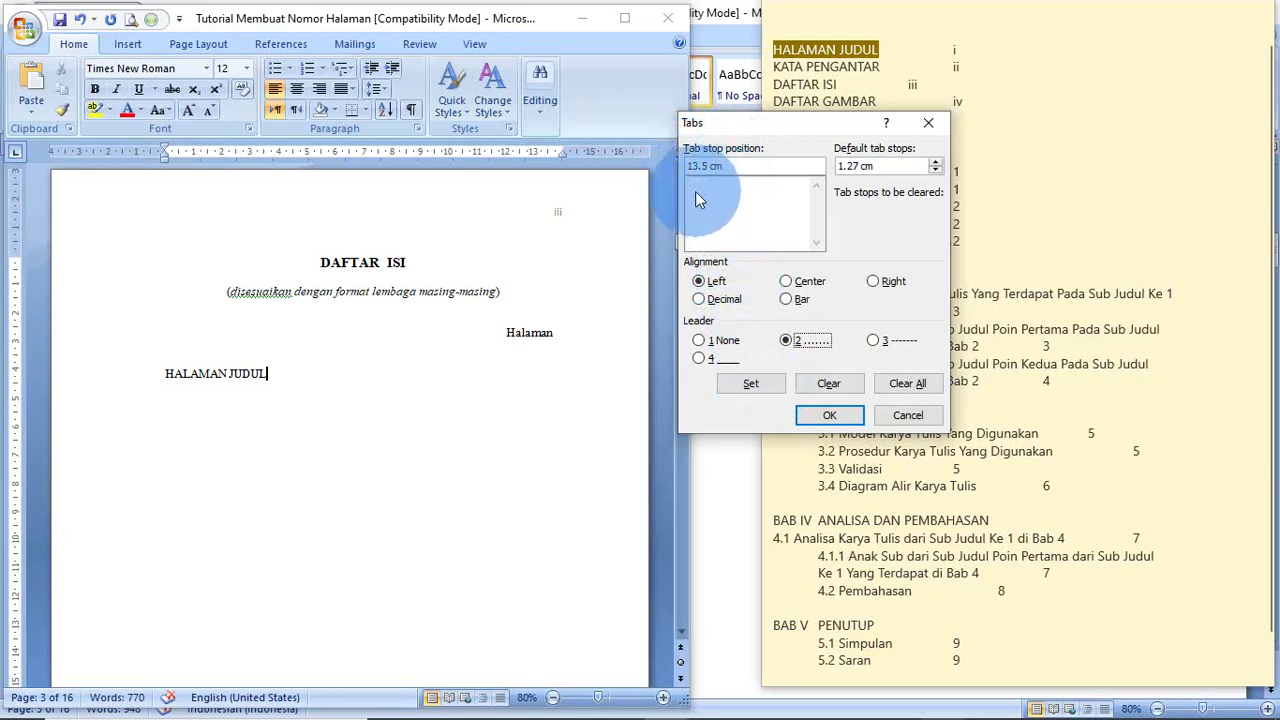
left_click(762, 382)
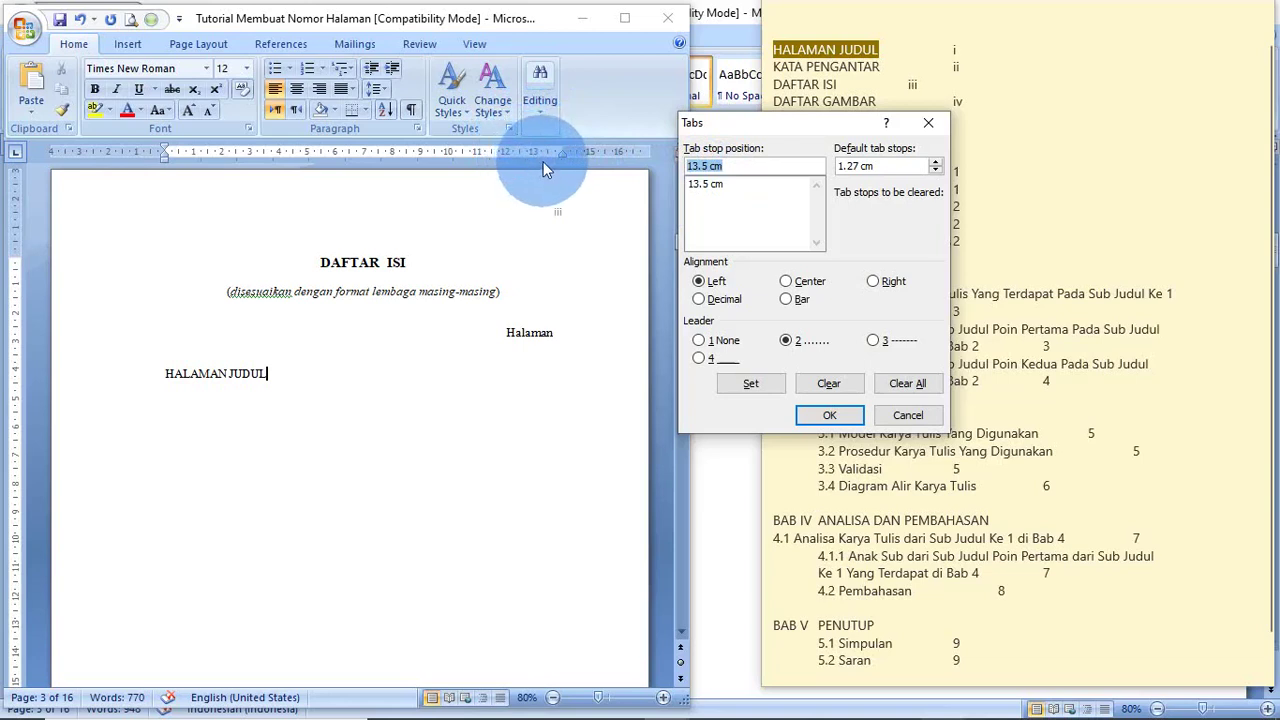
left_click(822, 415)
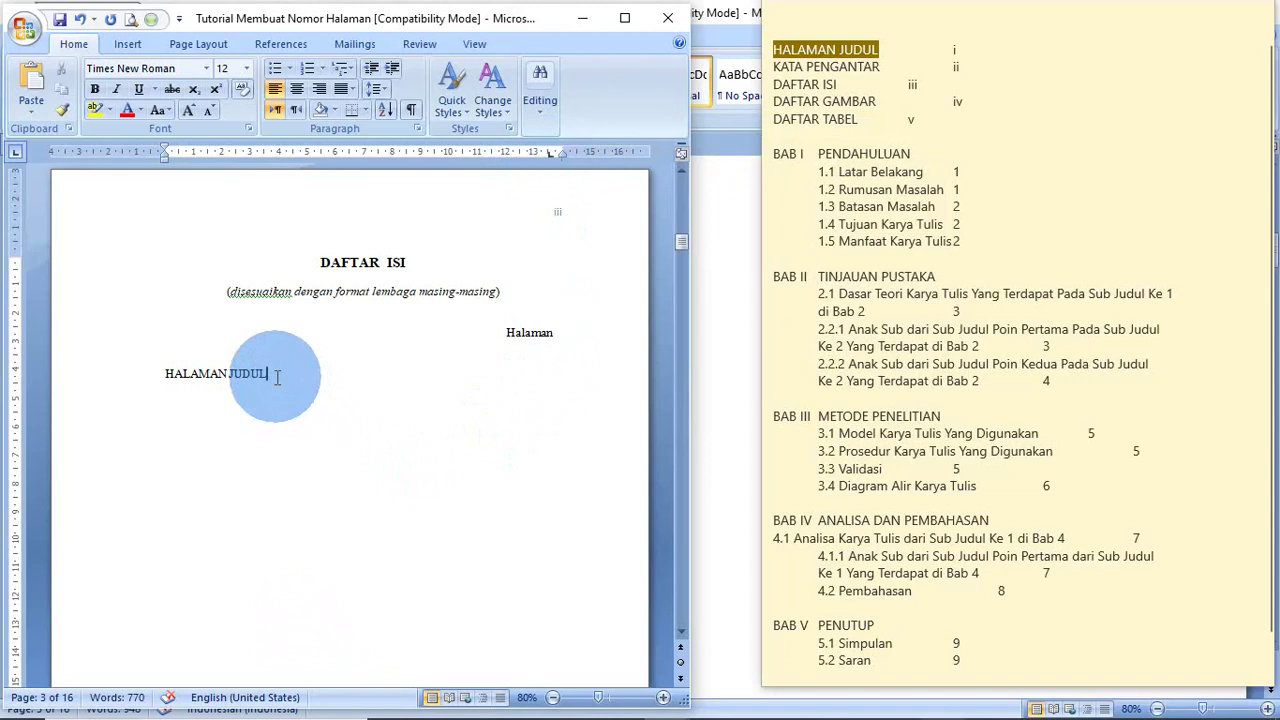
key("Tab")
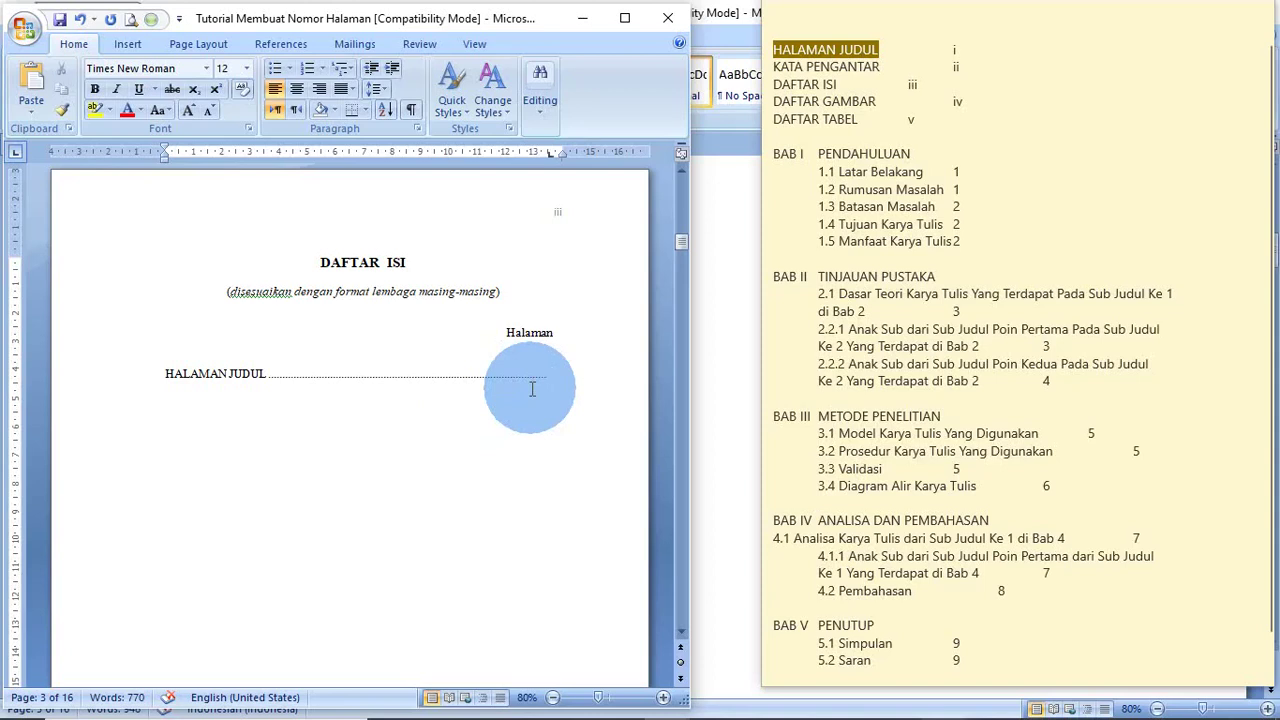
- Add a right tab stop to the HALAMAN JUDUL line on the ruler at the right margin, about 14 cm
left_click(17, 155)
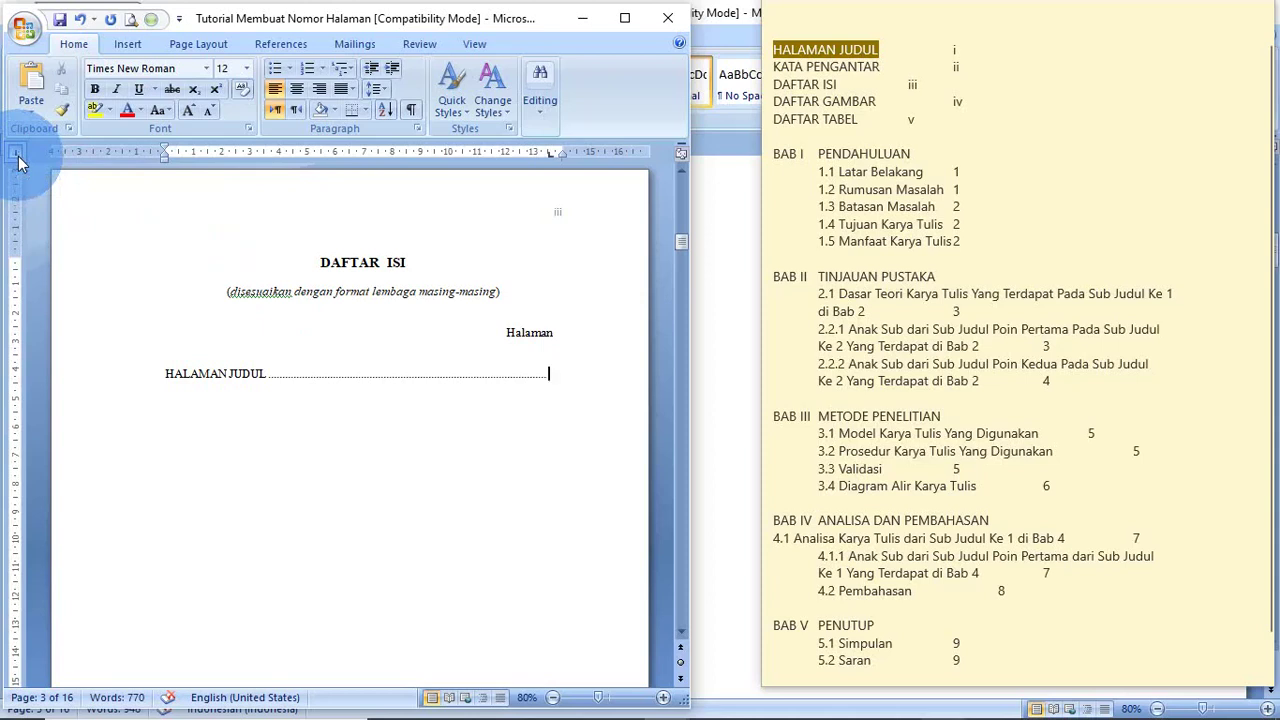
left_click(18, 157)
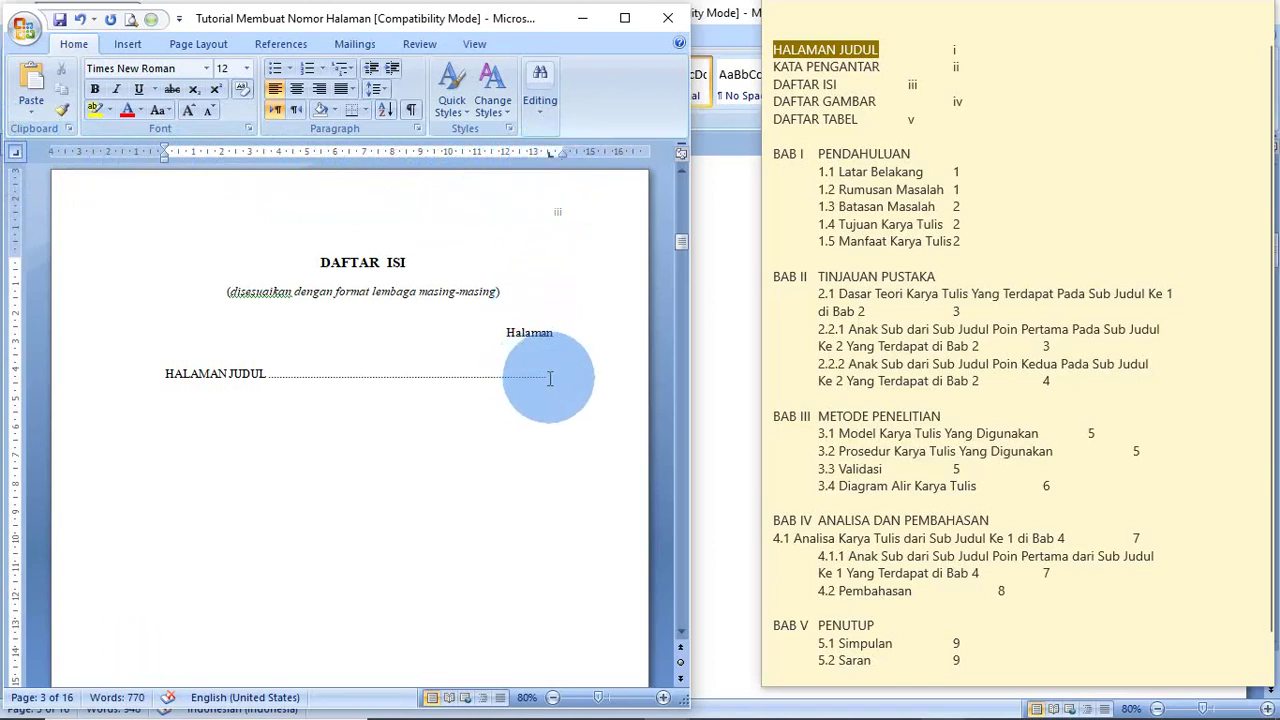
left_click(534, 153)
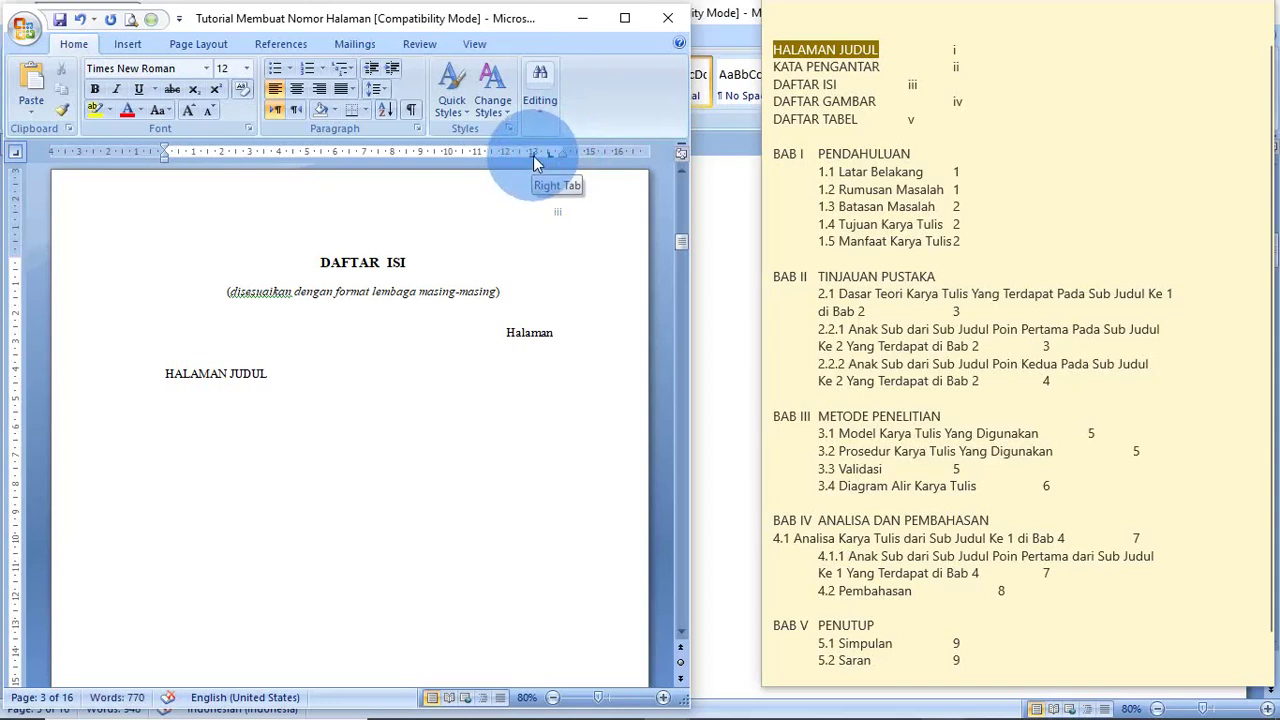
left_click_drag(533, 155, 533, 155)
left_click_drag(533, 155, 563, 156)
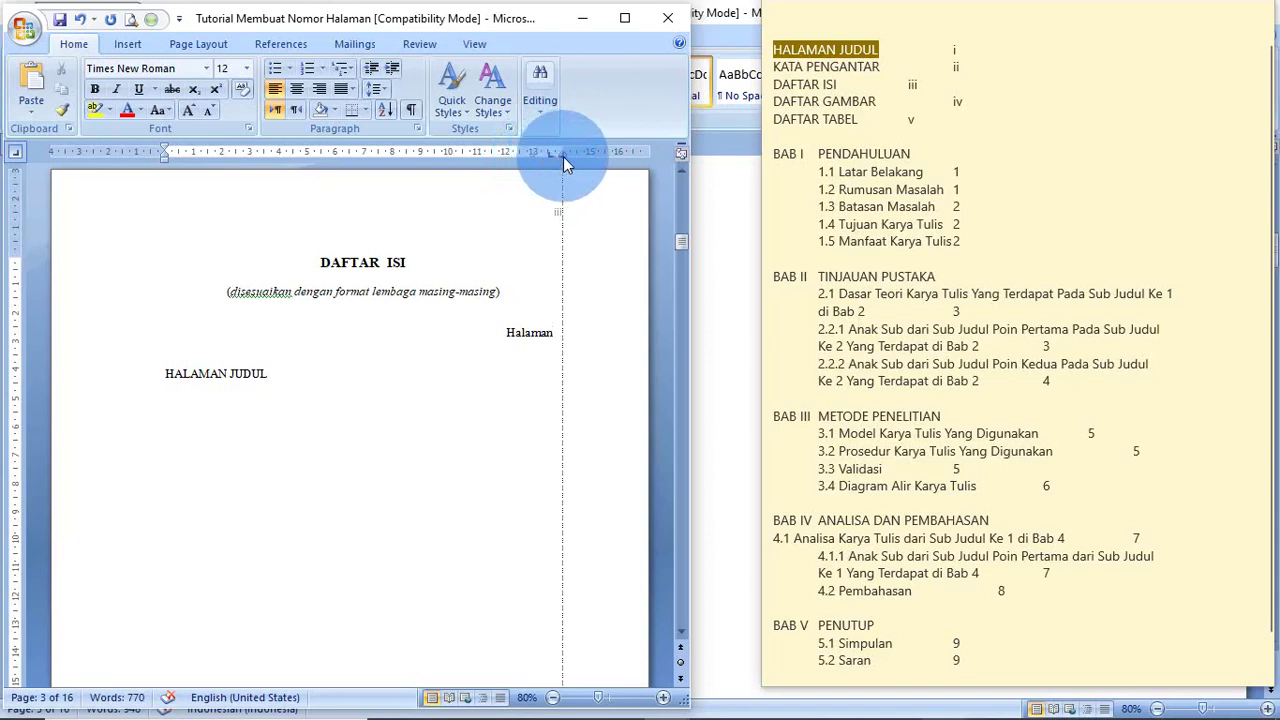
left_click_drag(563, 156, 563, 156)
- Enter the page number "i" for HALAMAN JUDUL at the right-aligned tab stop beyond the dotted leader
key("Tab")
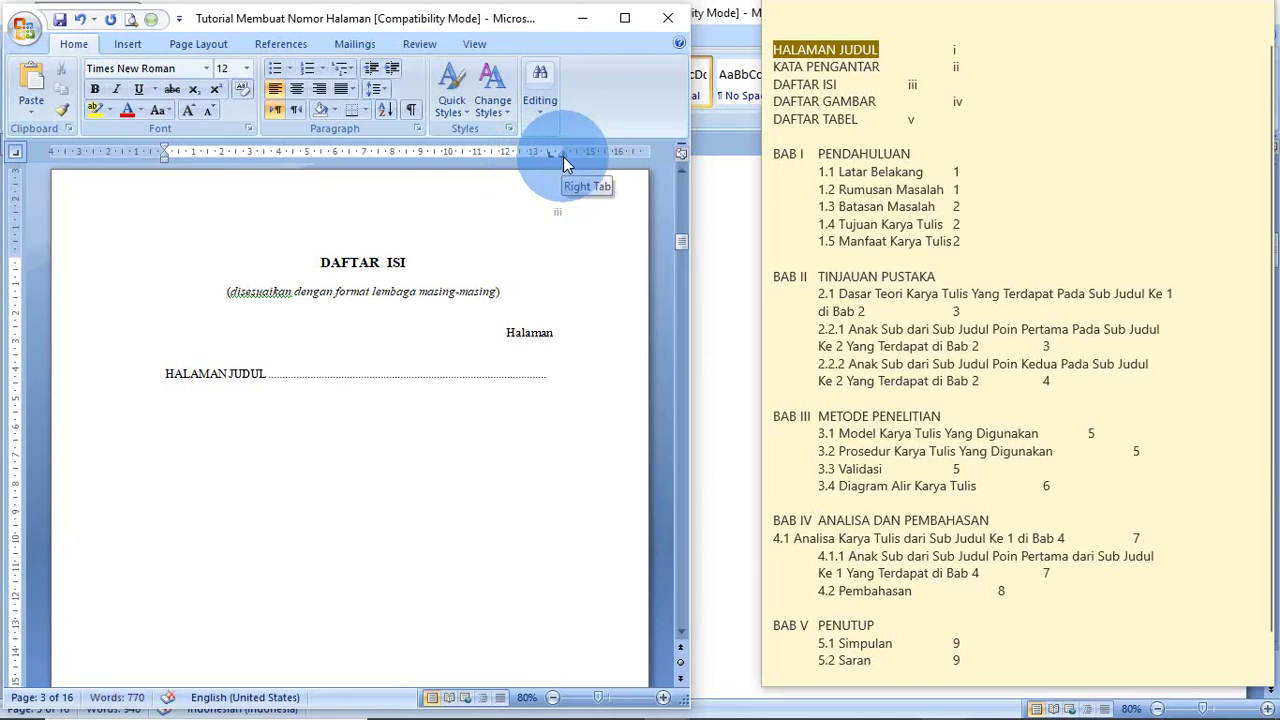
left_click(572, 367)
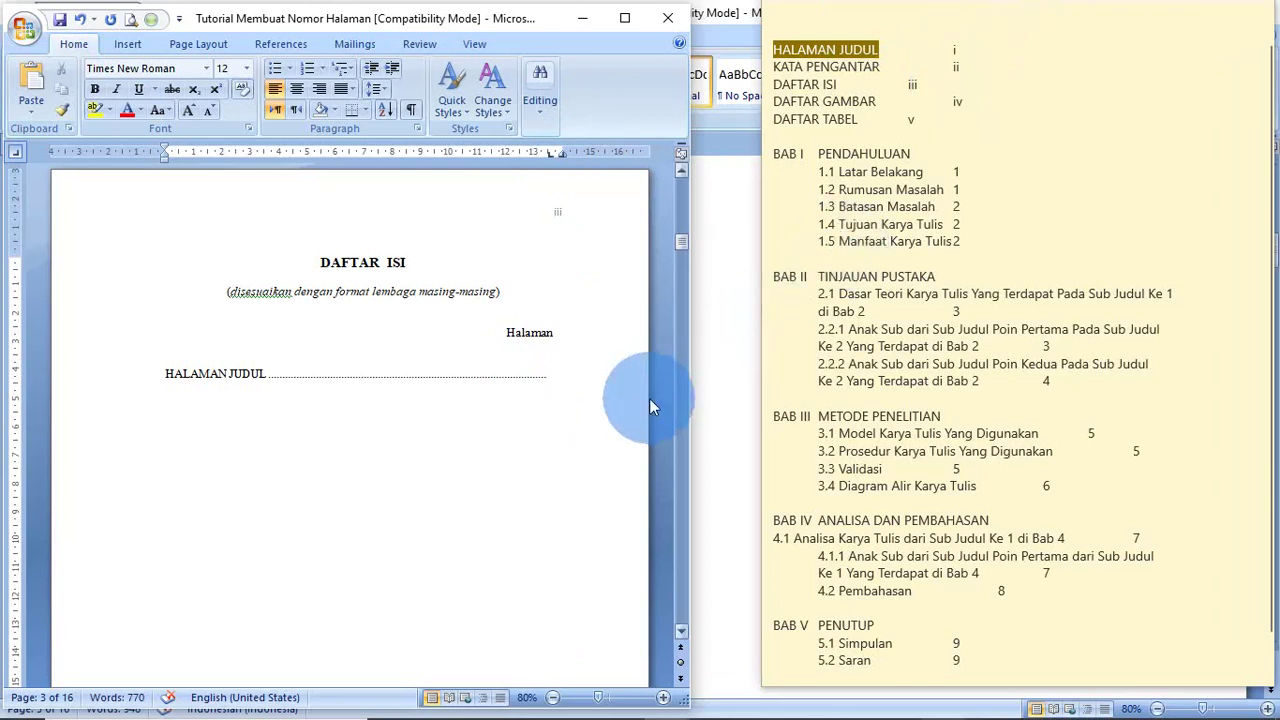
type("i")
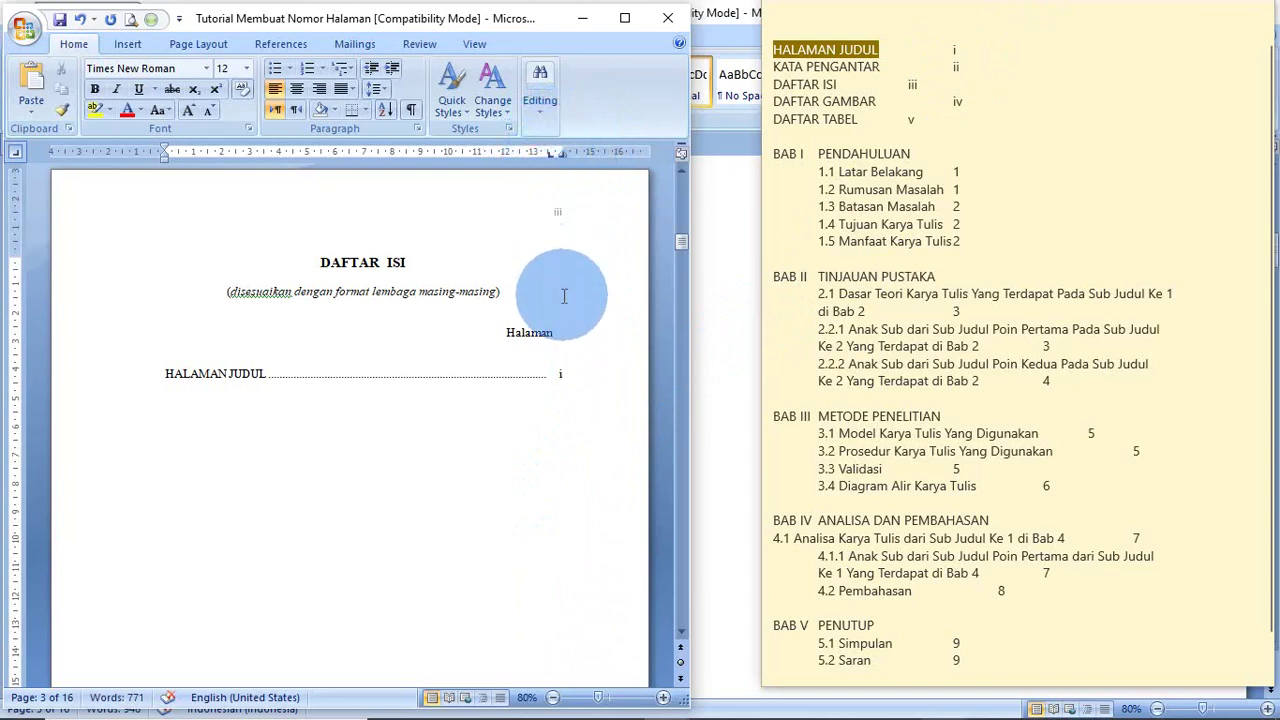
left_click(587, 401)
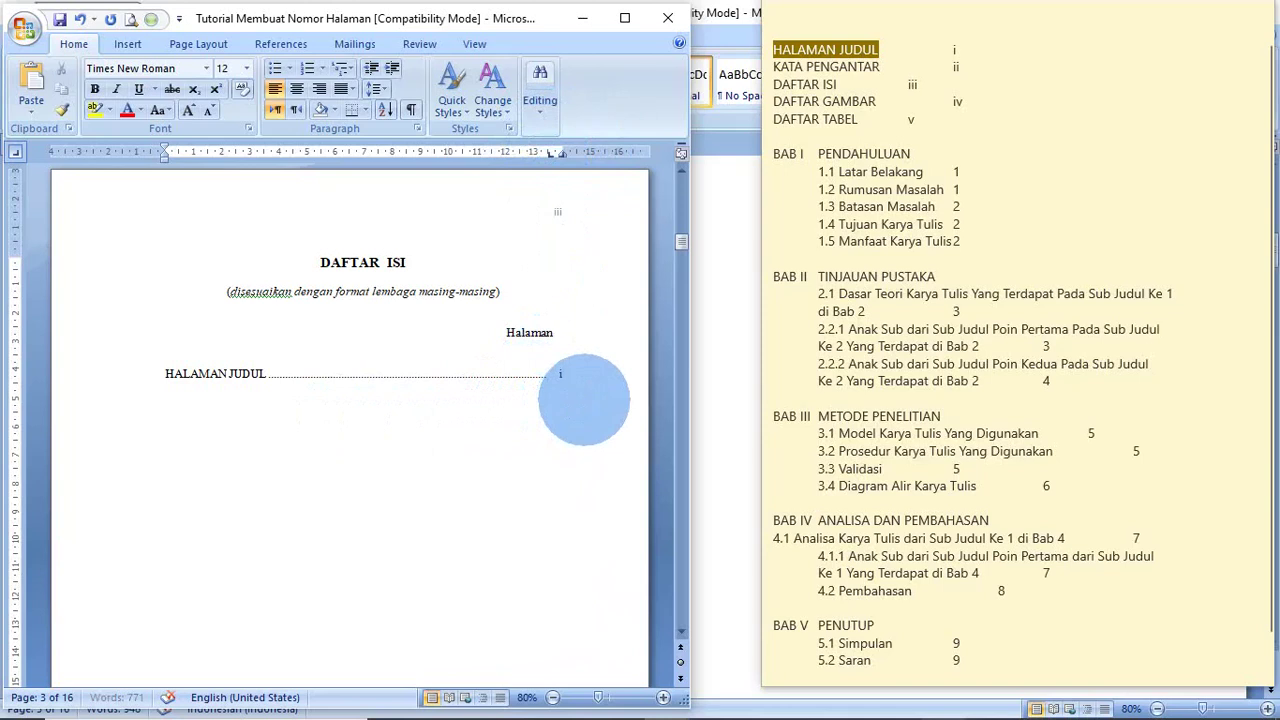
- Add the KATA PENGANTAR entry from the note below HALAMAN JUDUL, with a dotted leader and page number ii
key("Return")
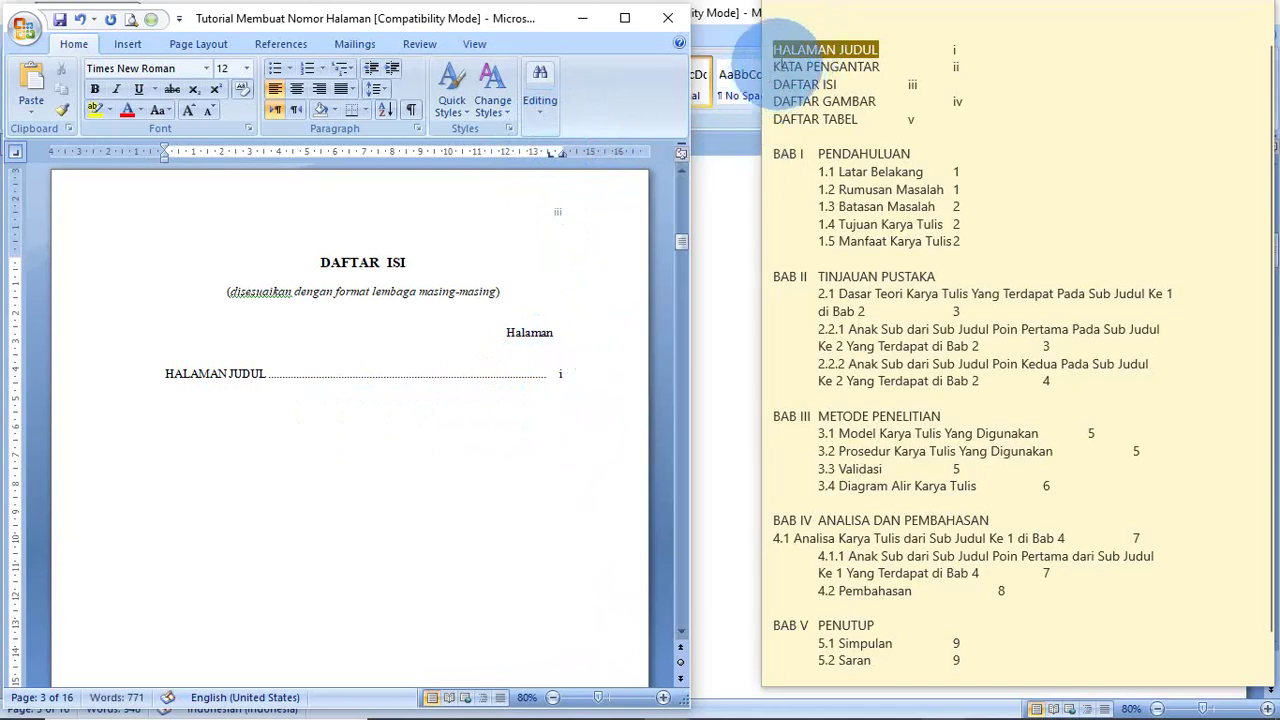
triple_click(800, 66)
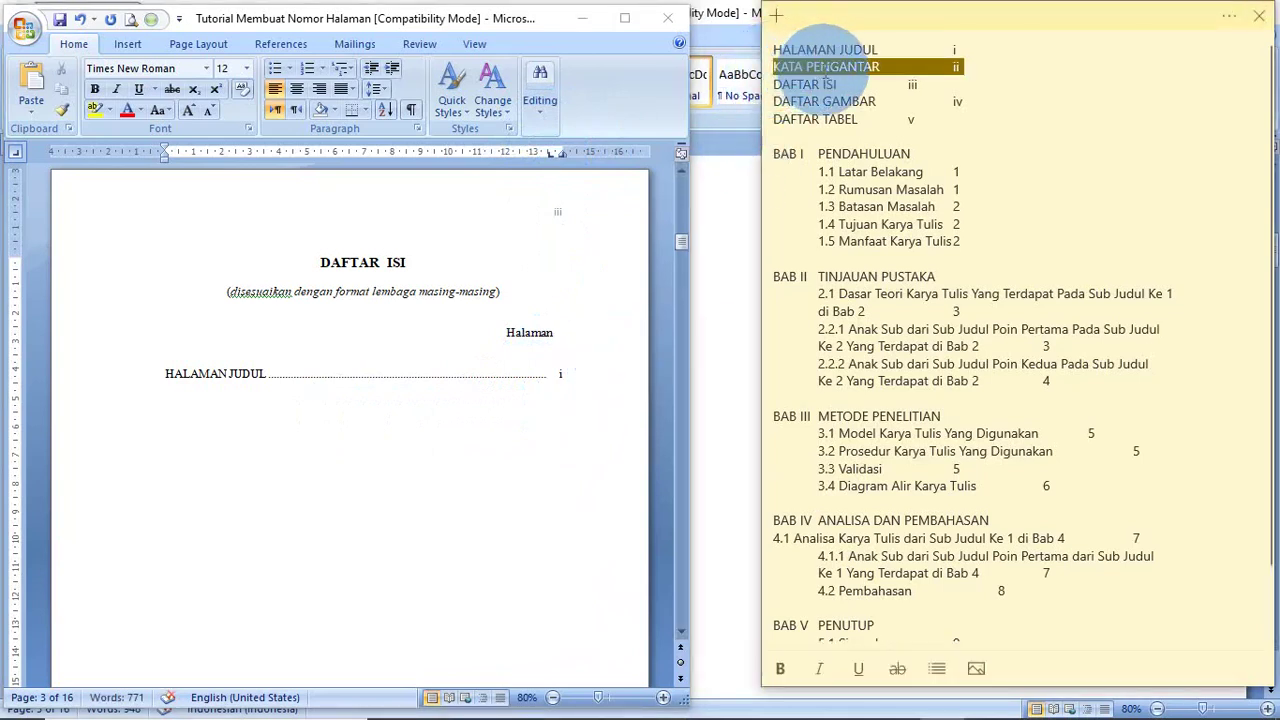
key("shift+Left")
key("shift+Left")
key("shift+Left")
key("shift+Left")
key("shift+Left")
key("ctrl+c")
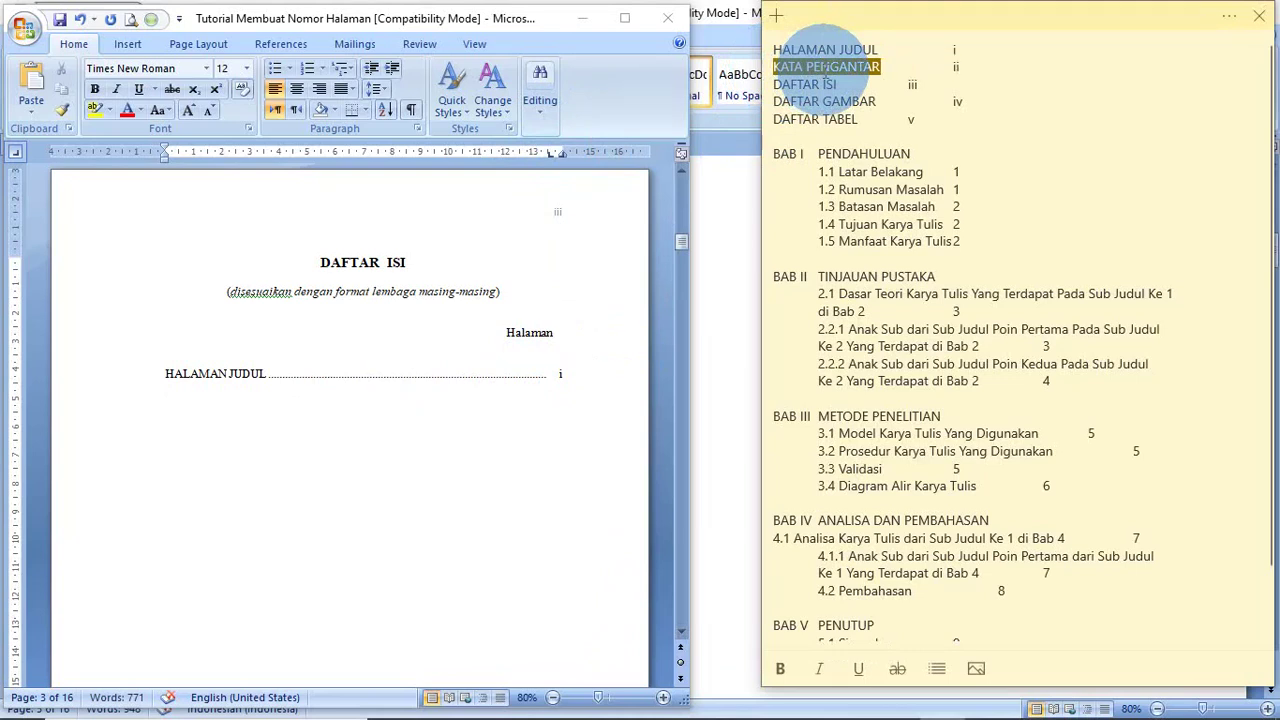
left_click(177, 393)
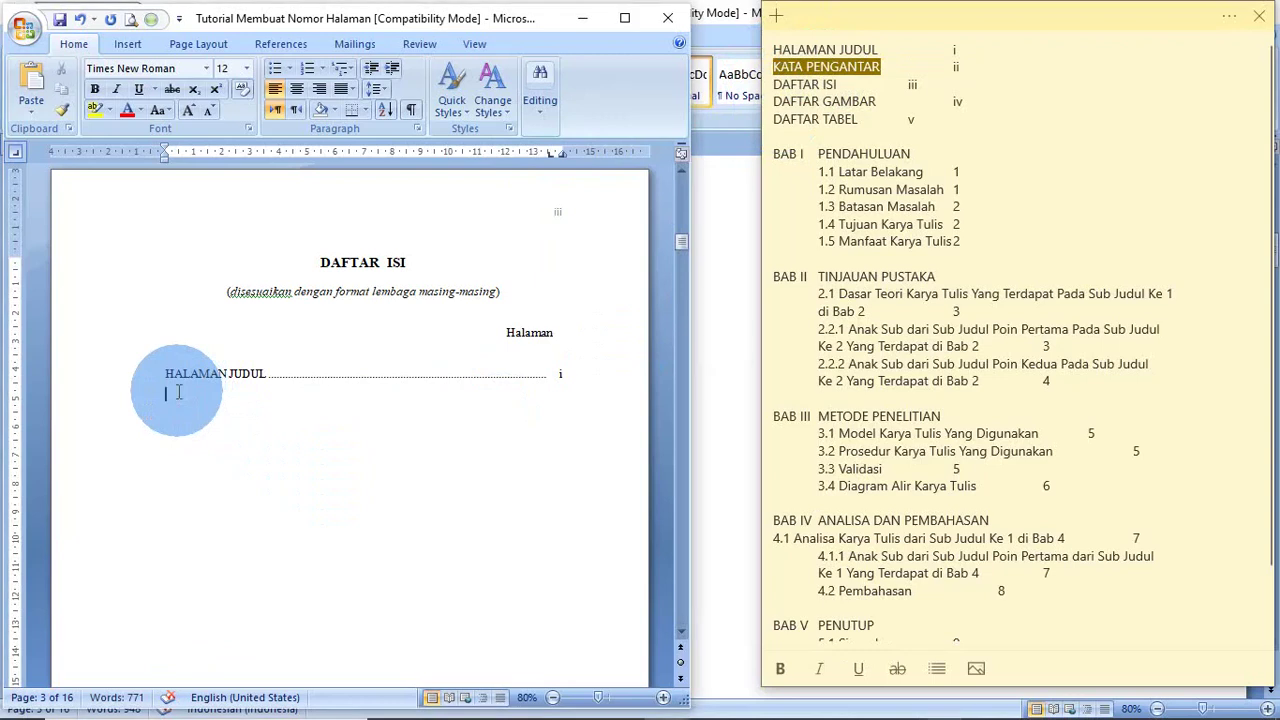
key("ctrl+v")
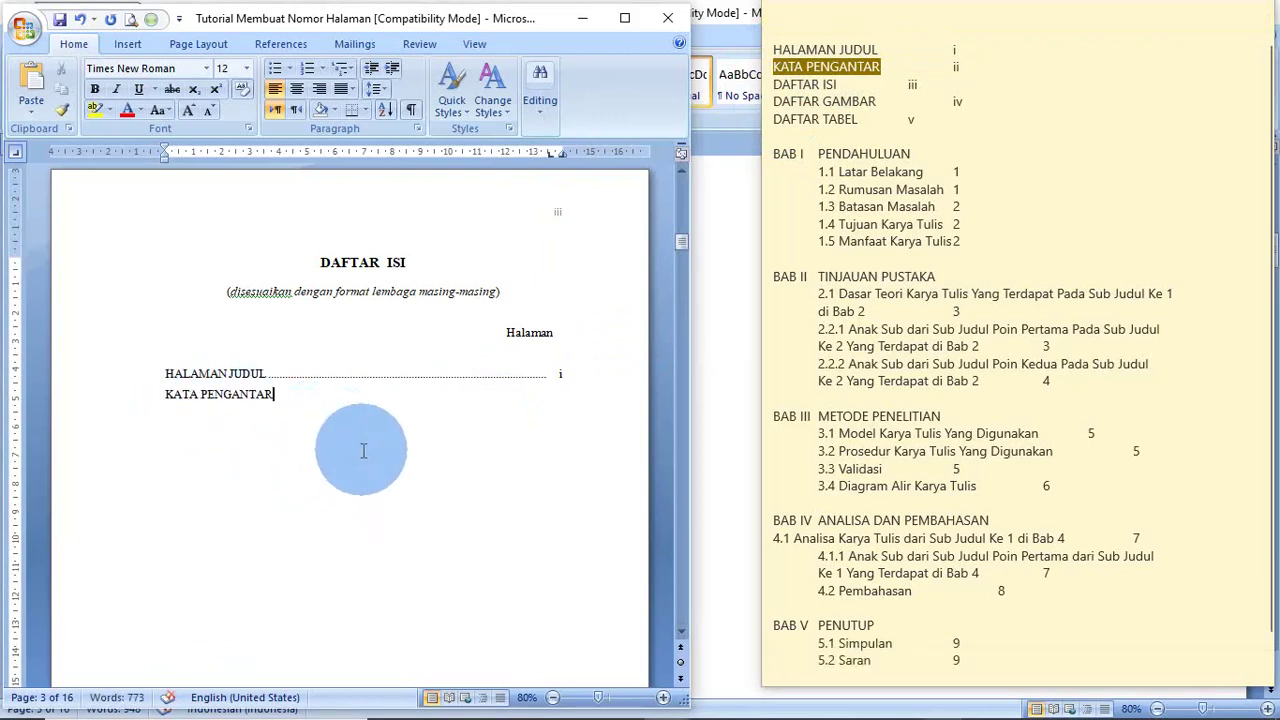
key("Tab")
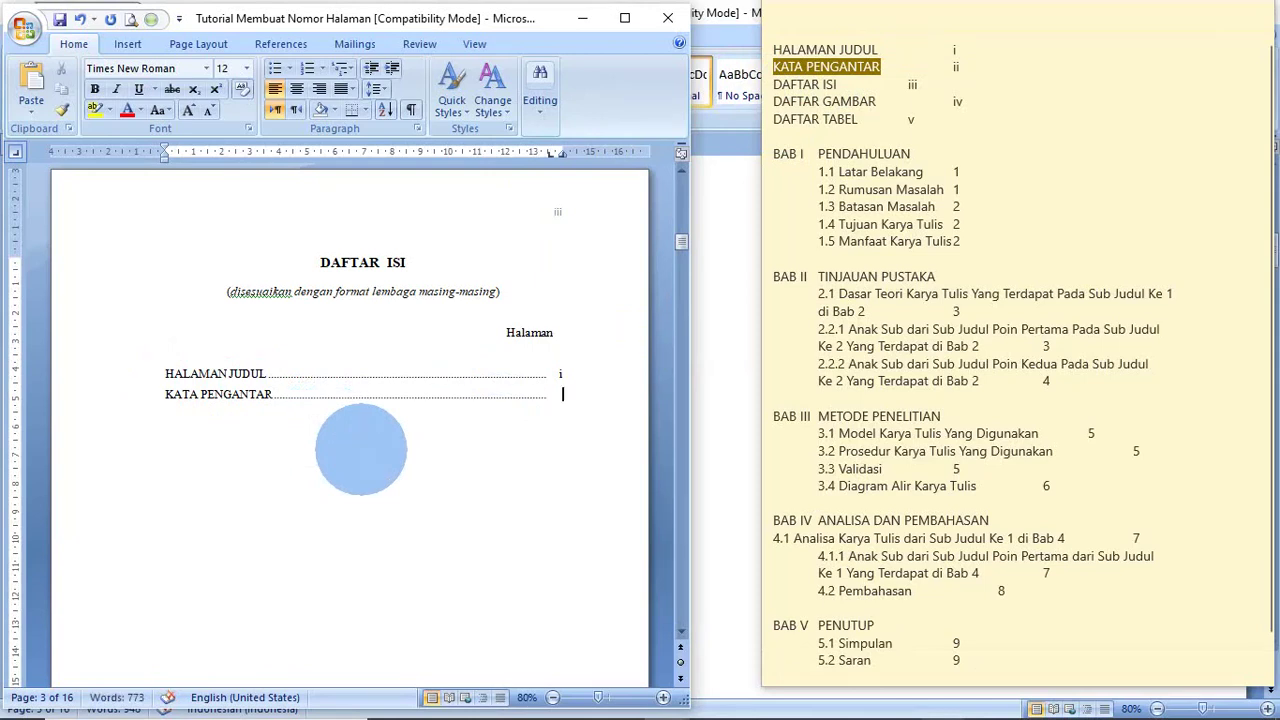
type("ii")
key("Return")
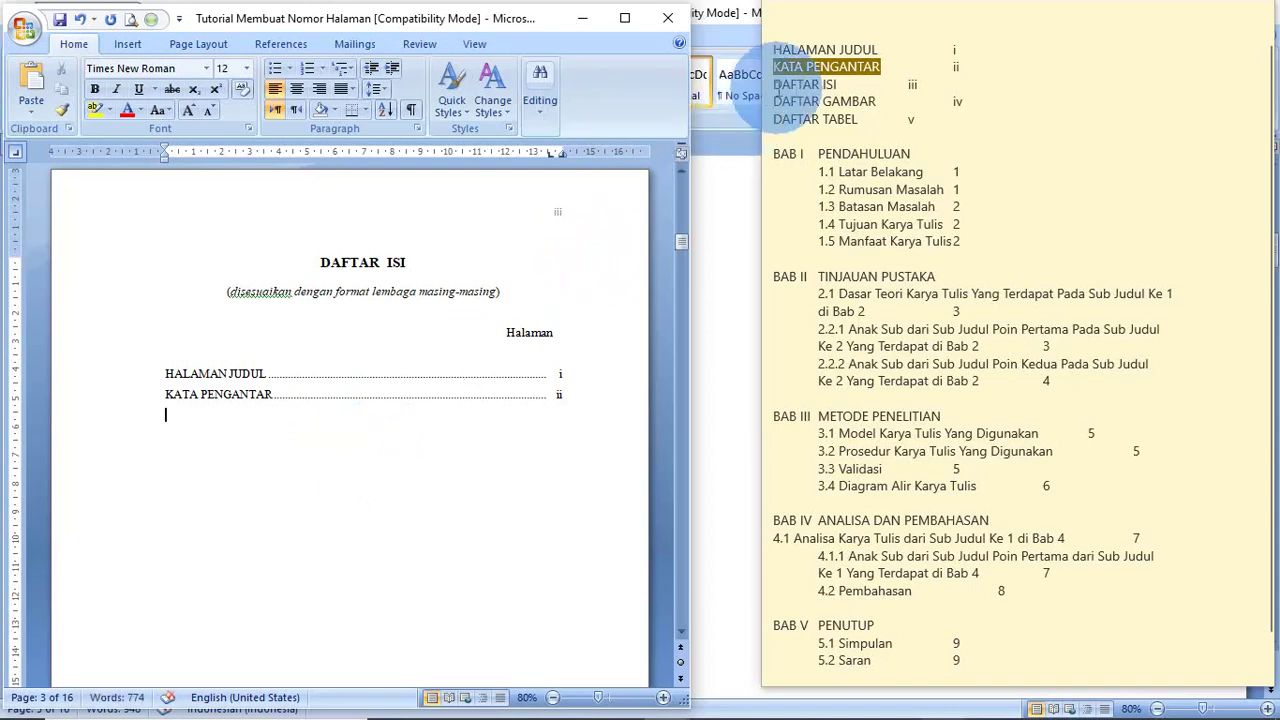
- Add the DAFTAR ISI entry from the note below KATA PENGANTAR, with a dotted leader and page number iii
left_click(845, 95)
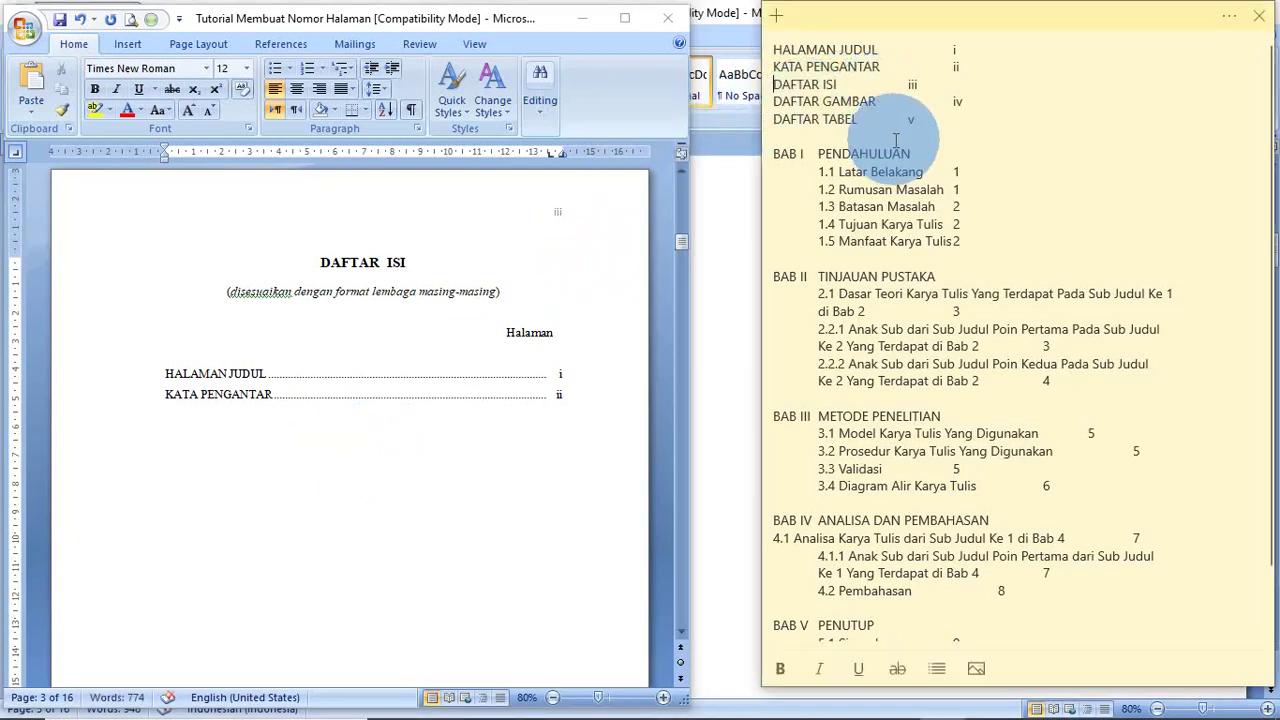
key("ctrl+shift+Right")
key("ctrl+shift+Right")
key("ctrl+c")
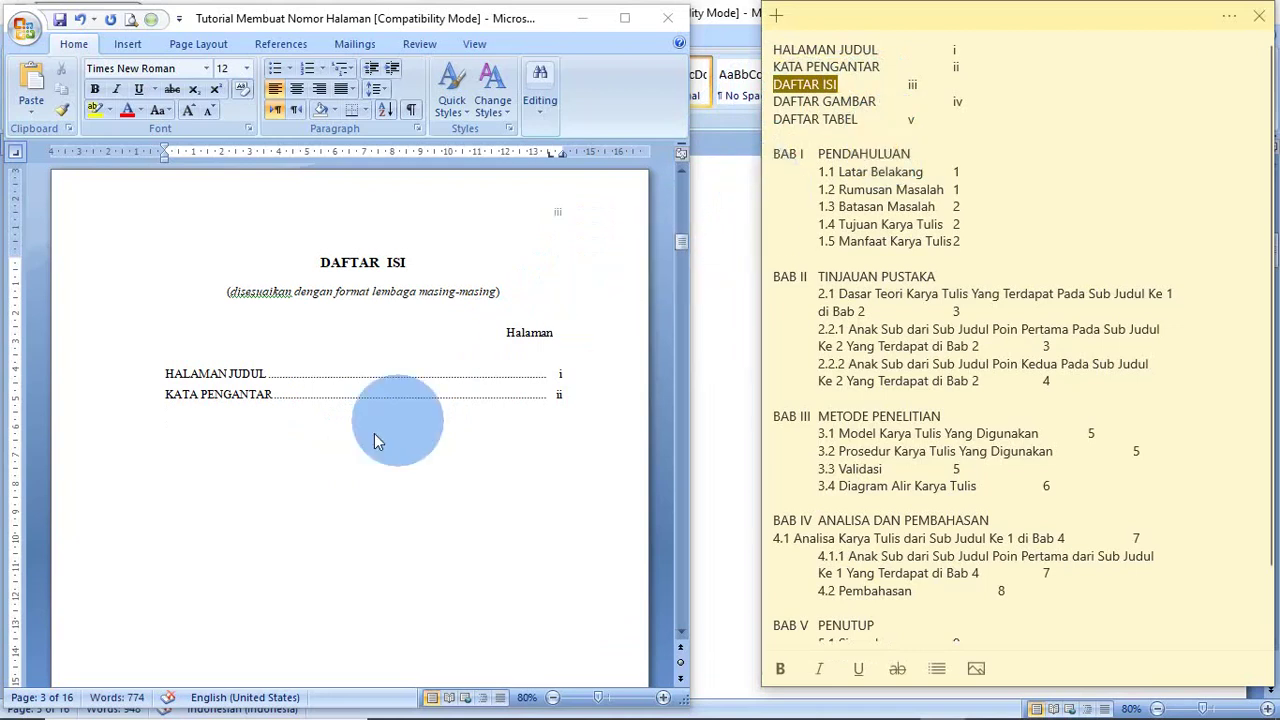
left_click(172, 416)
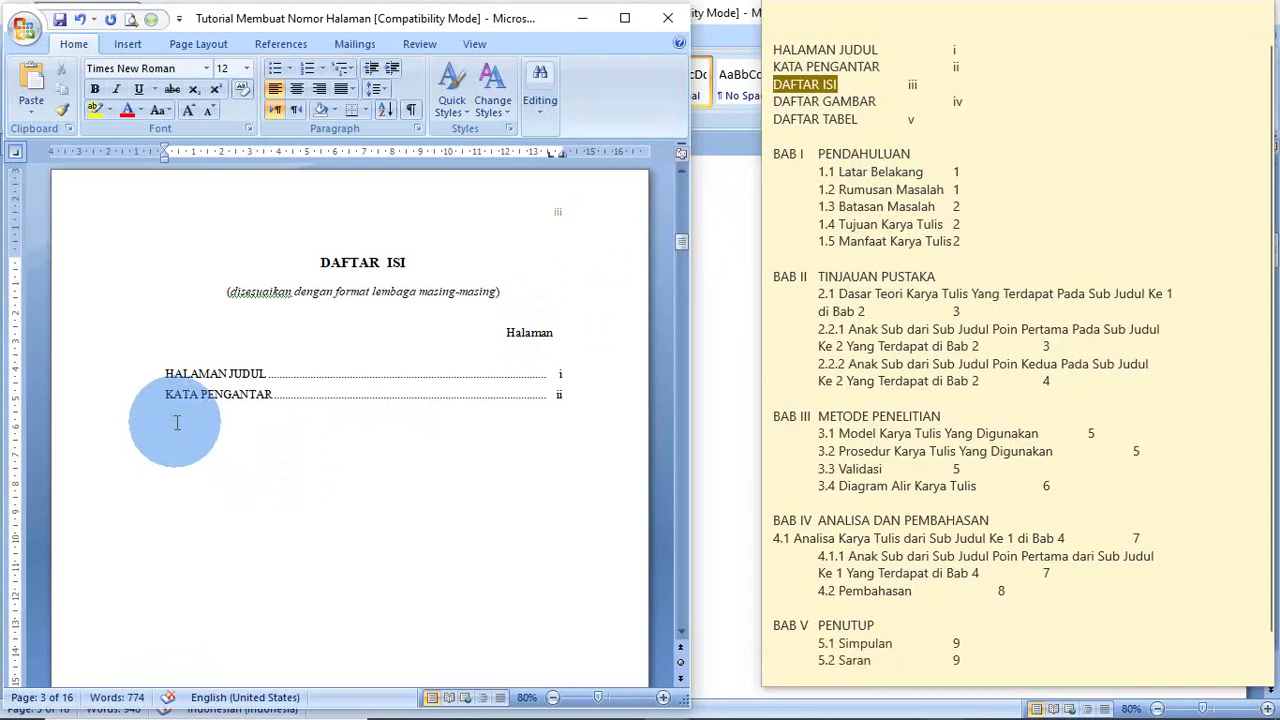
key("ctrl+v")
key("Tab")
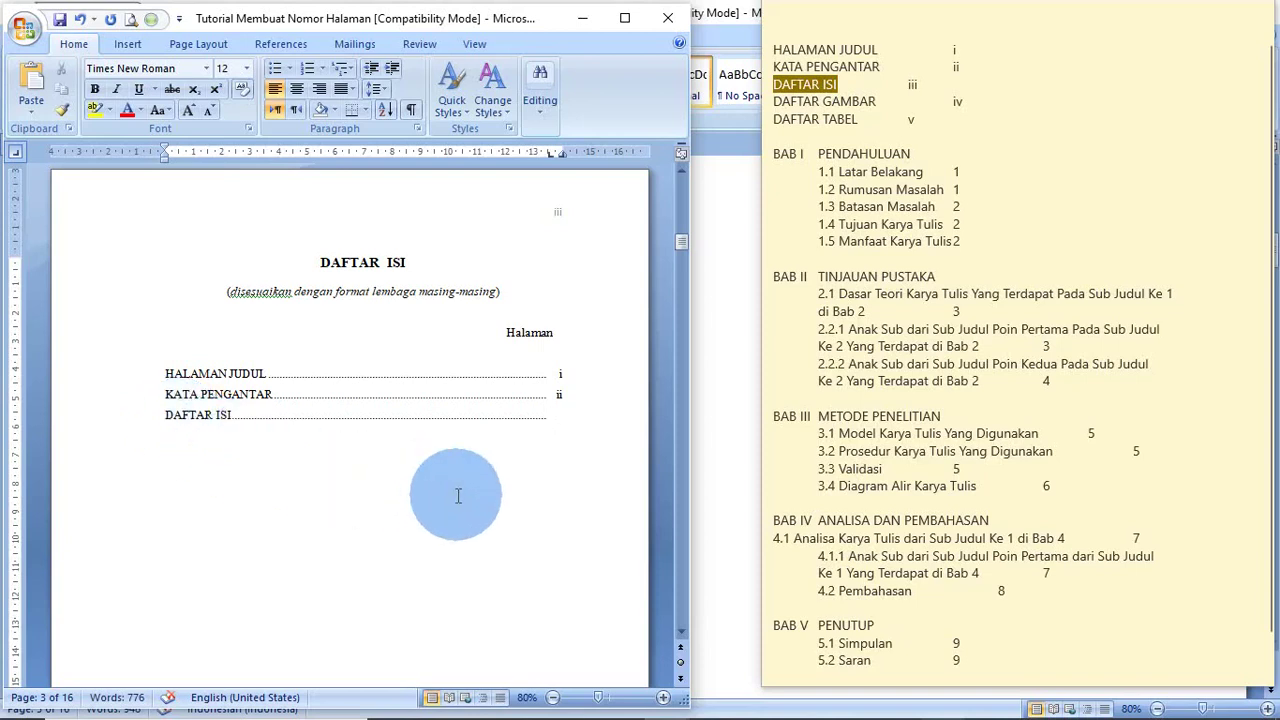
type("iii")
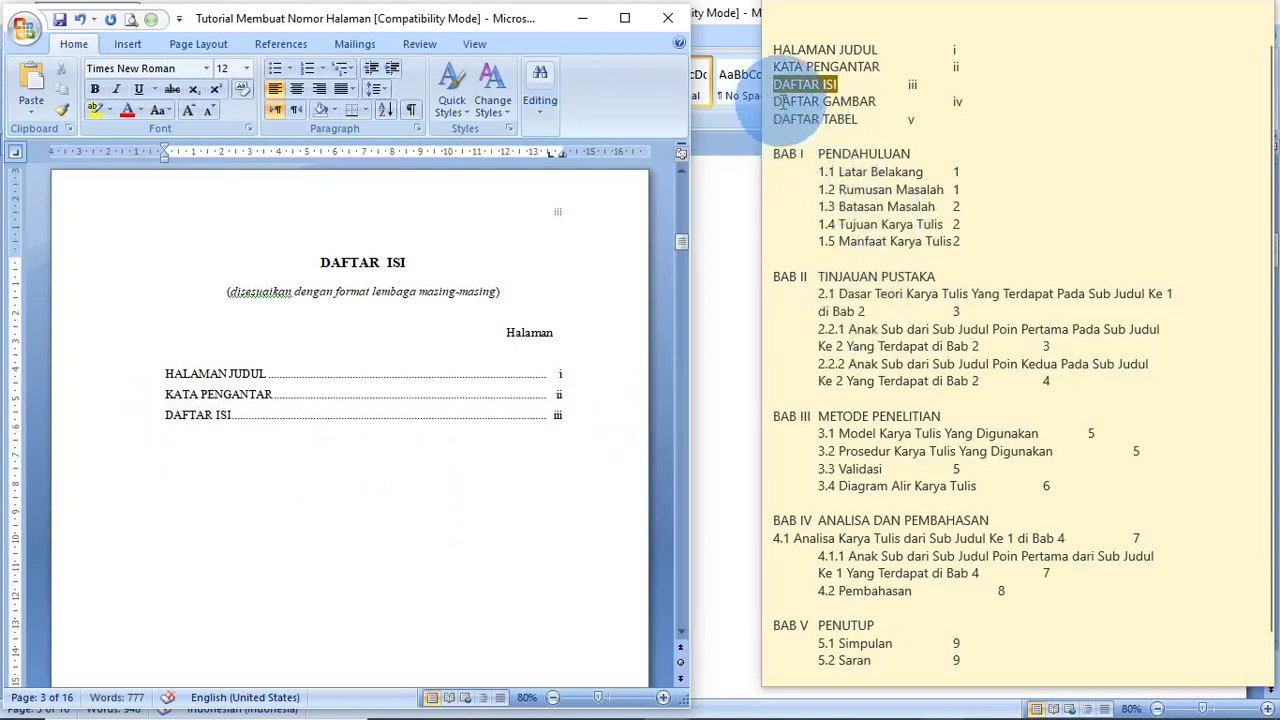
- Add the DAFTAR GAMBAR entry from the note below DAFTAR ISI, with a dotted leader and page number iv
left_click(776, 101)
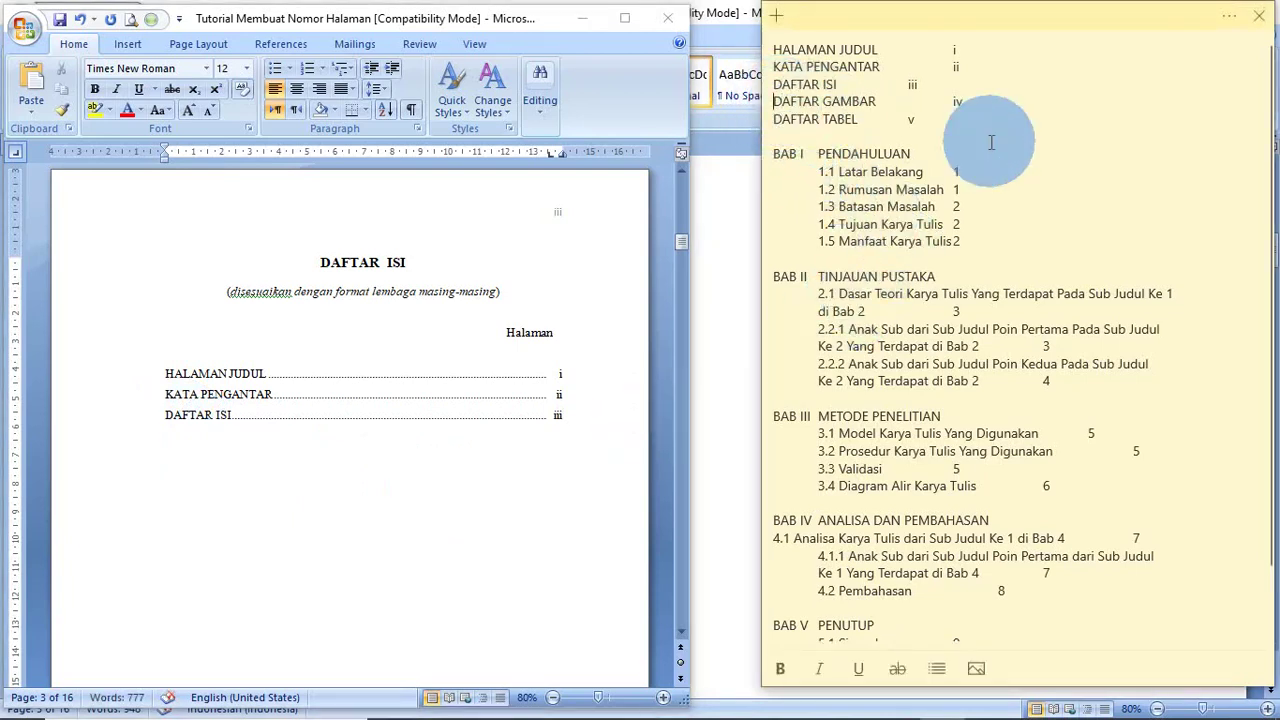
key("shift+Right")
key("shift+Right")
key("shift+Right")
key("shift+Right")
key("shift+Right")
key("shift+Right")
key("shift+Right")
key("shift+Right")
key("shift+Right")
key("shift+Right")
key("shift+Right")
key("shift+Right")
key("shift+Right")
key("ctrl+c")
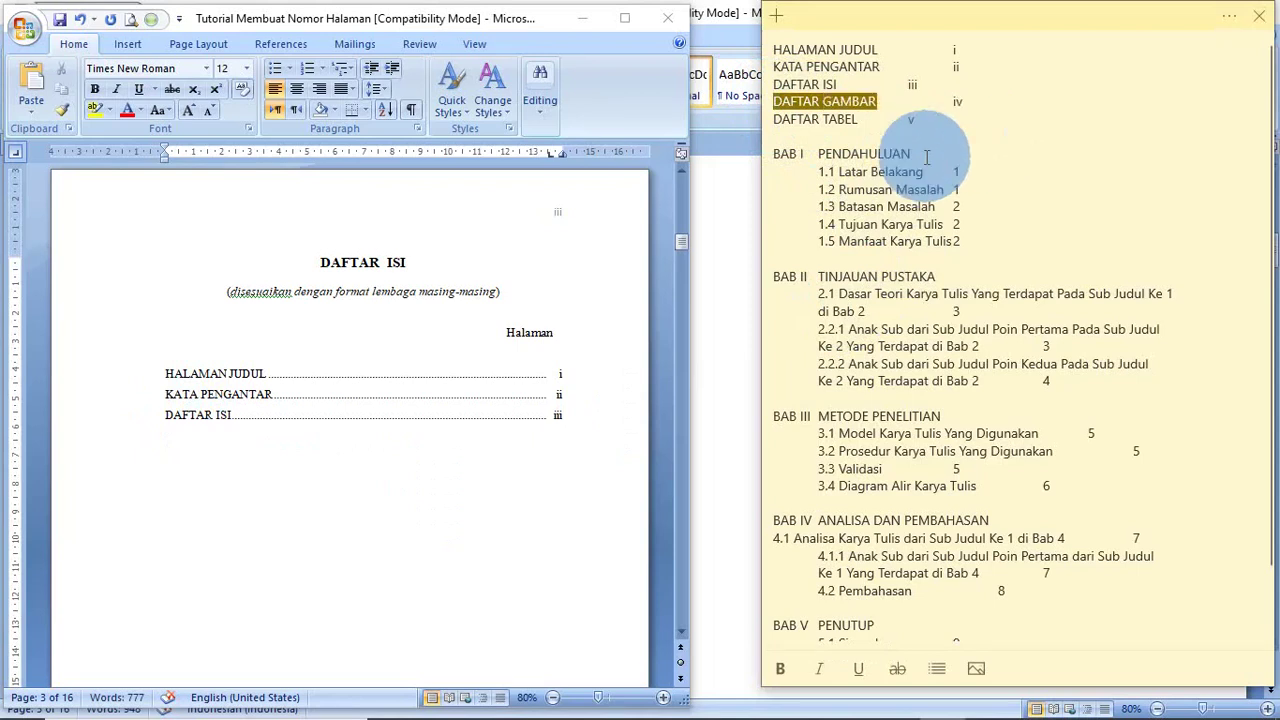
left_click(203, 437)
key("ctrl+v")
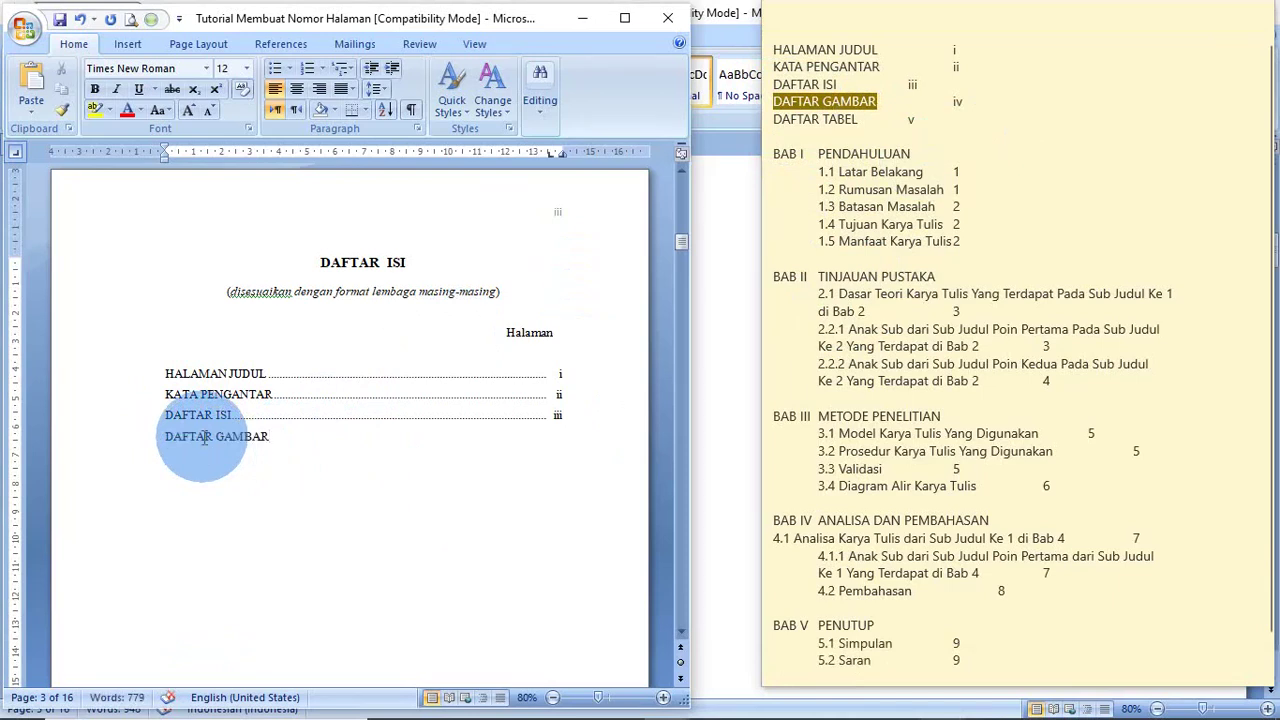
key("Tab")
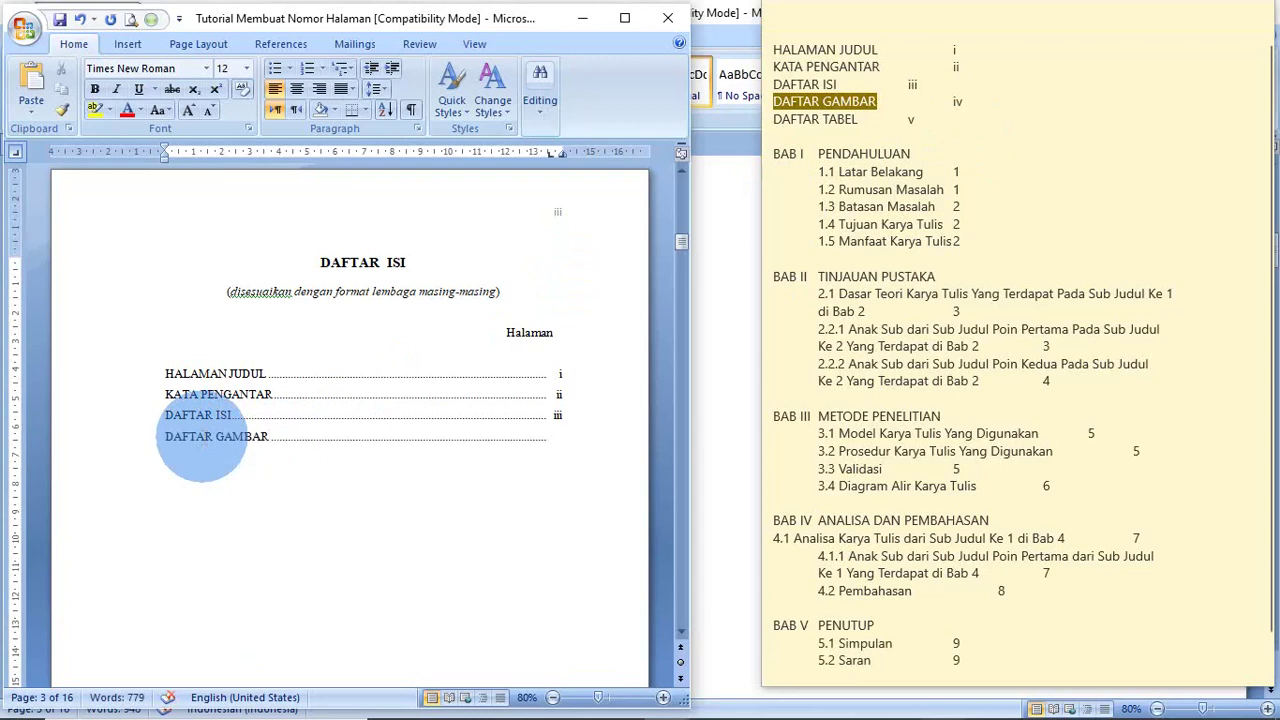
type("iv")
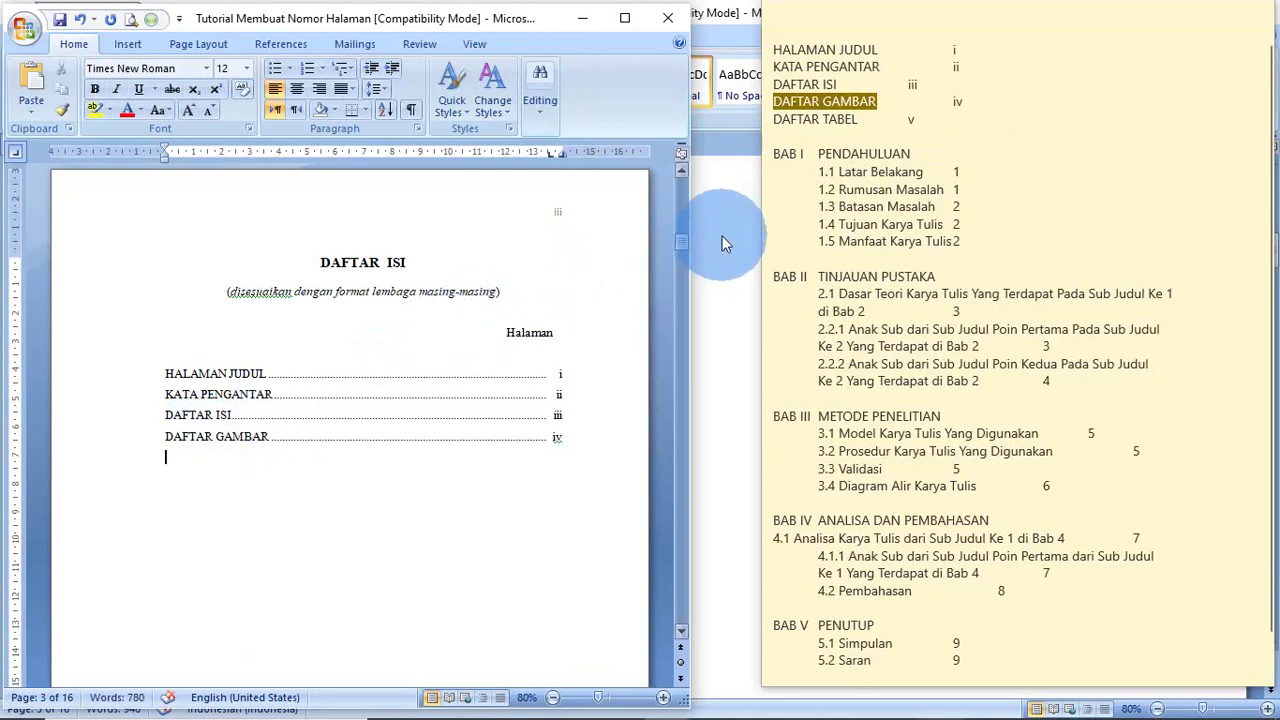
- Add the DAFTAR TABEL entry from the note with a dotted leader and page number v, and leave a blank line below it
left_click(782, 119)
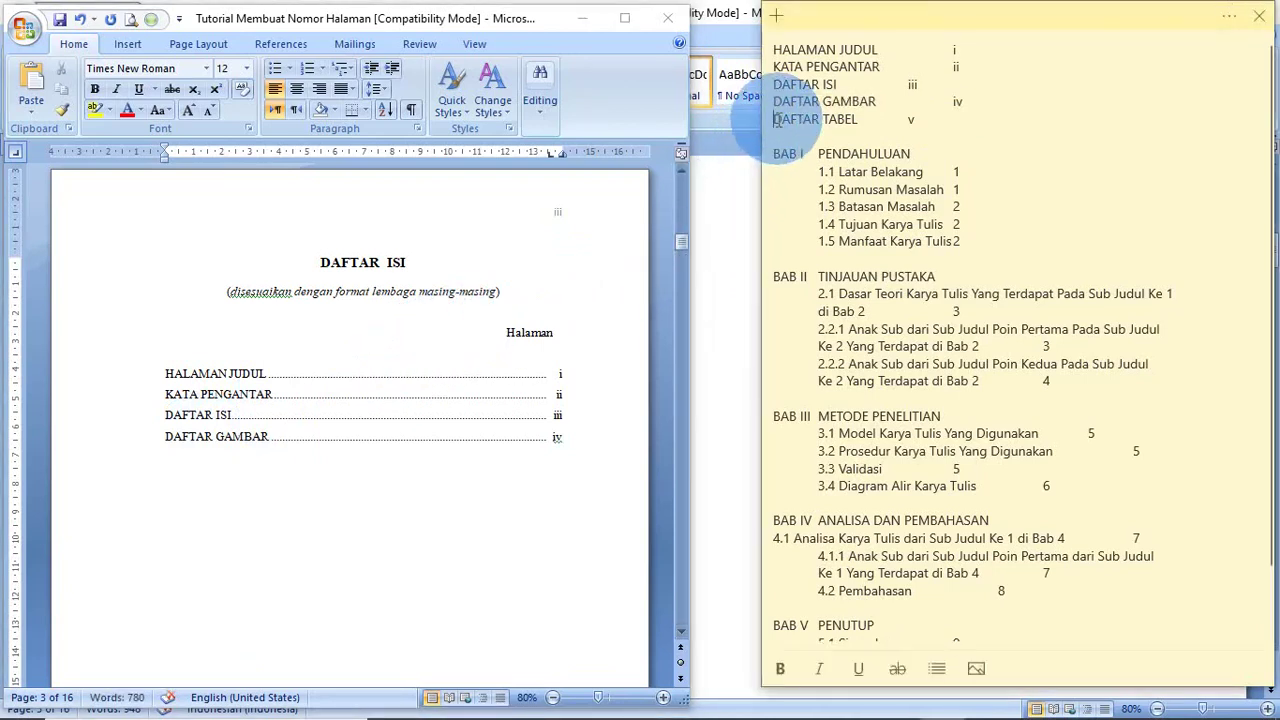
double_click(782, 119)
key("ctrl+shift+Right")
key("shift+Left")
key("ctrl+c")
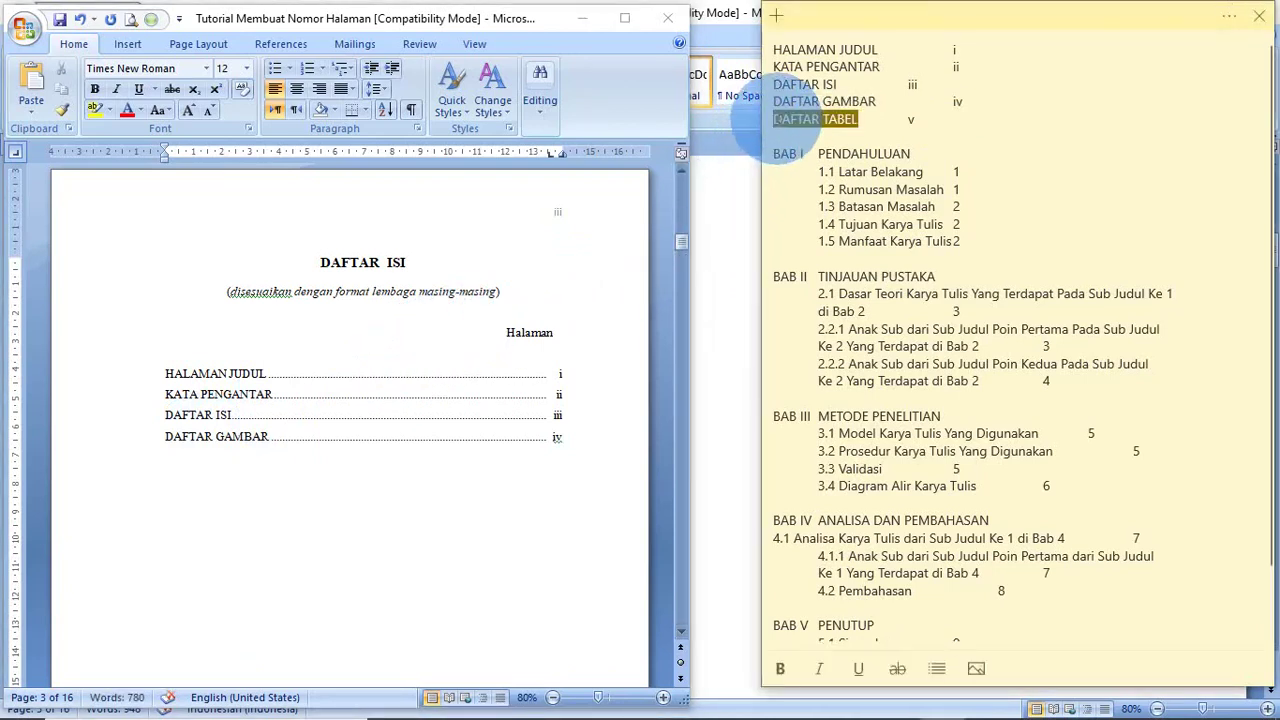
left_click(182, 458)
key("ctrl+v")
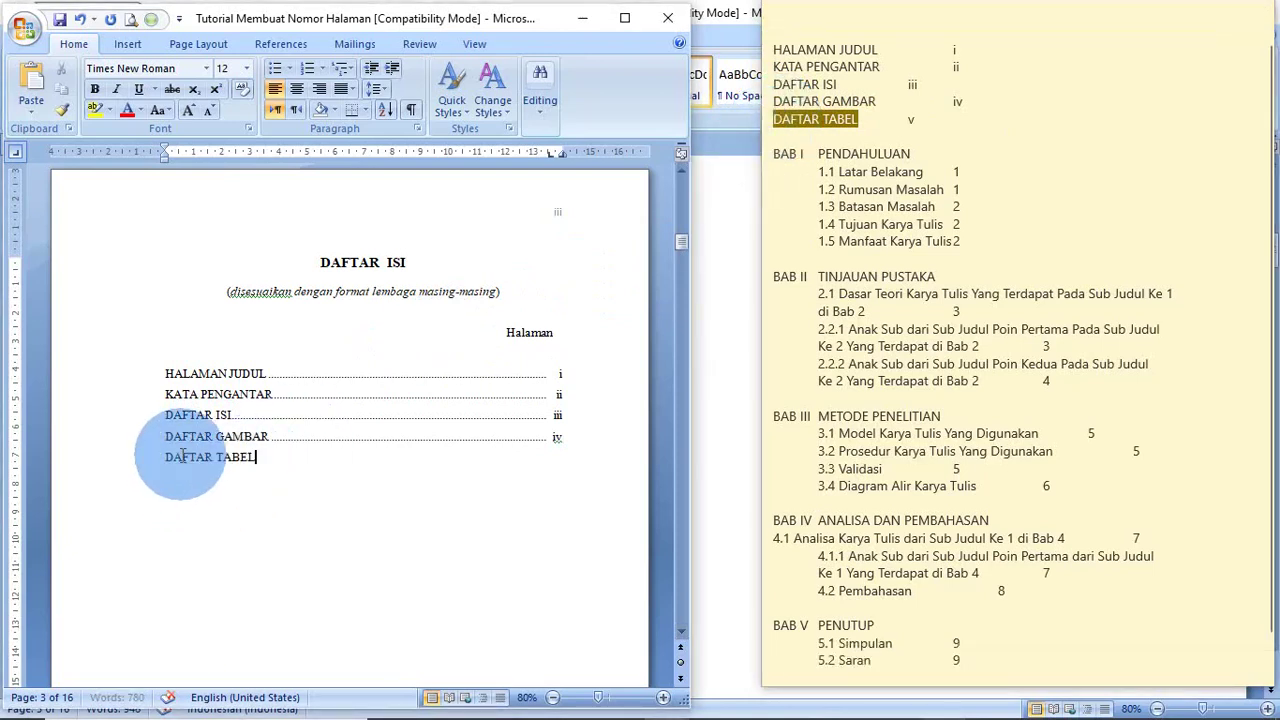
key("Tab")
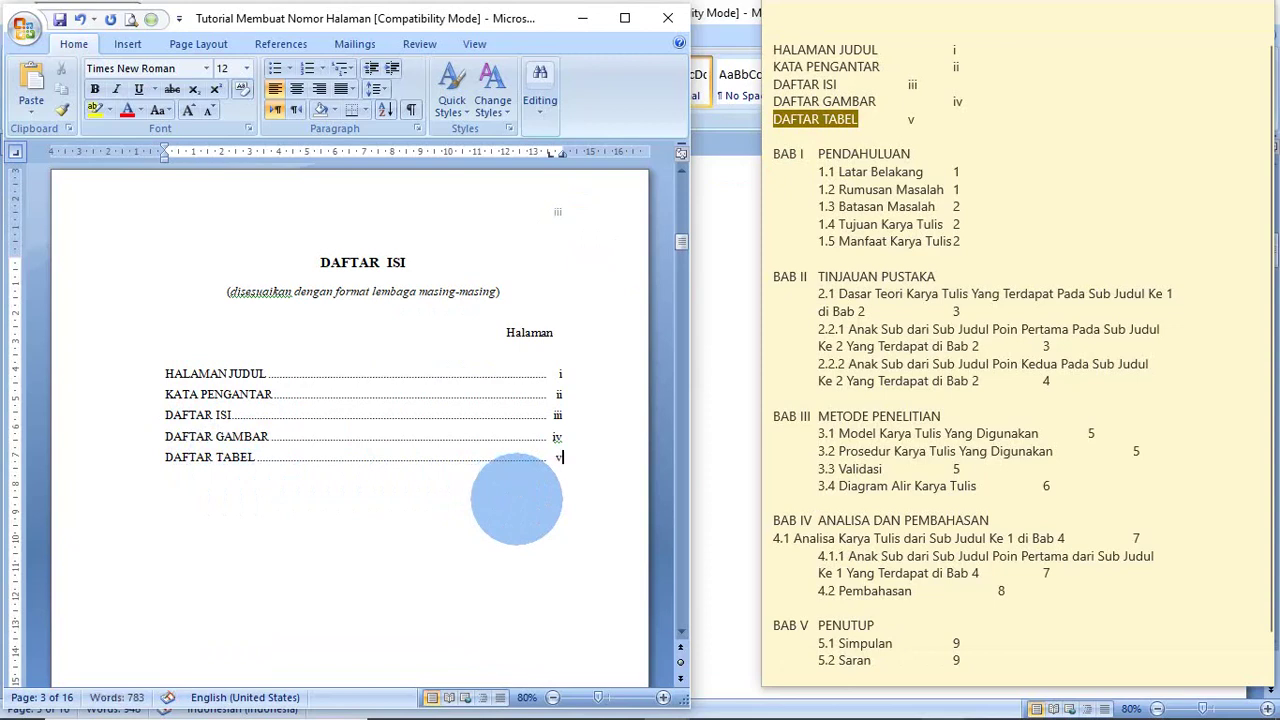
type("v")
key("Return")
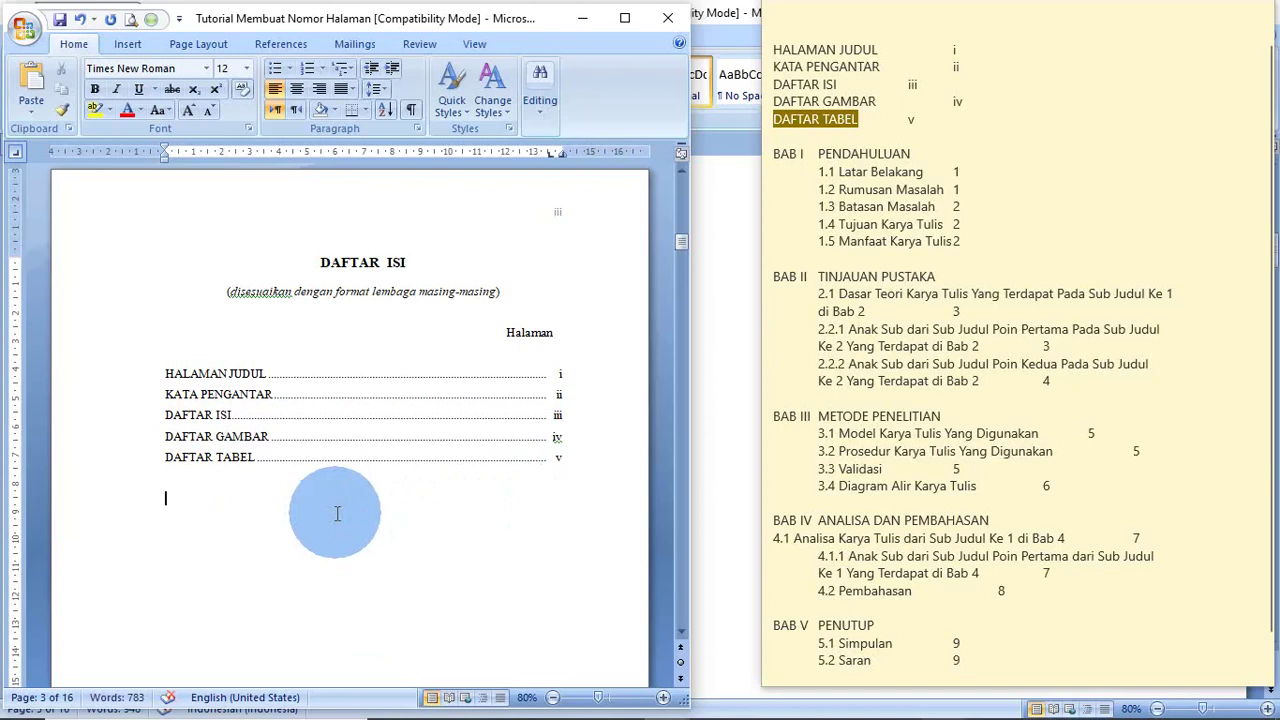
- Copy the BAB I PENDAHULUAN heading from the note into the contents list, below the blank line after DAFTAR TABEL
triple_click(770, 157)
key("ctrl+c")
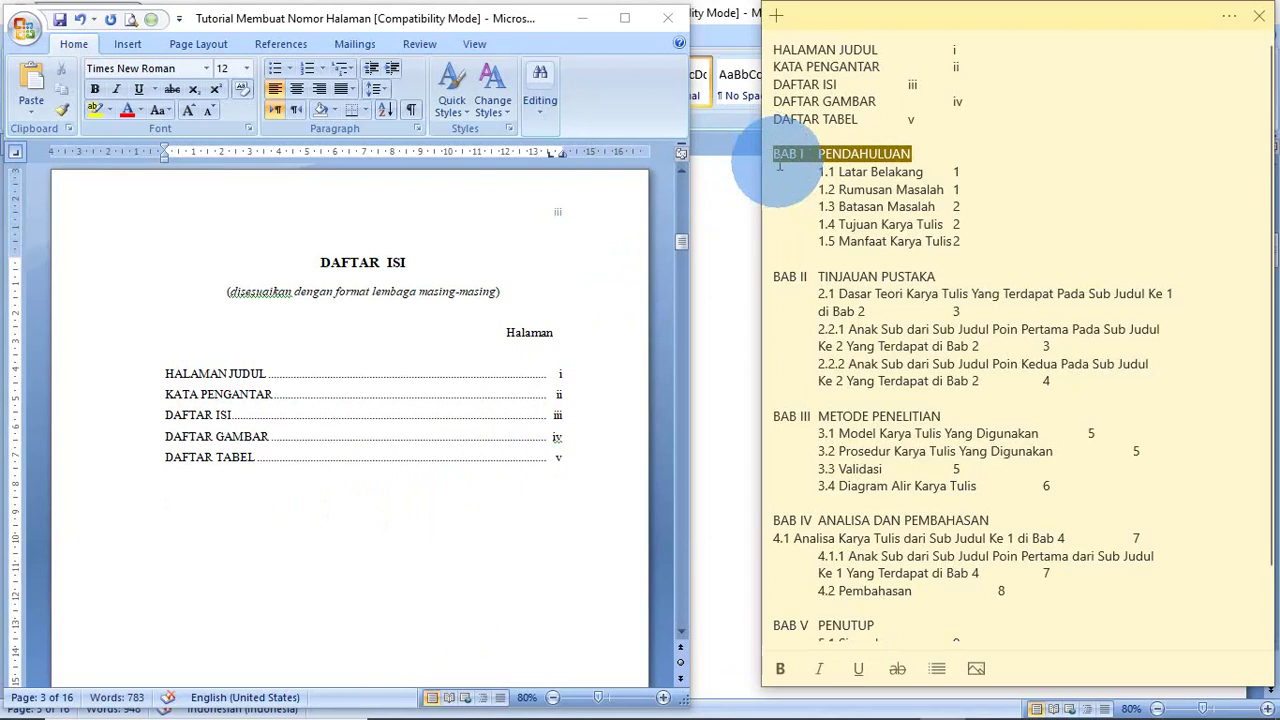
left_click(179, 493)
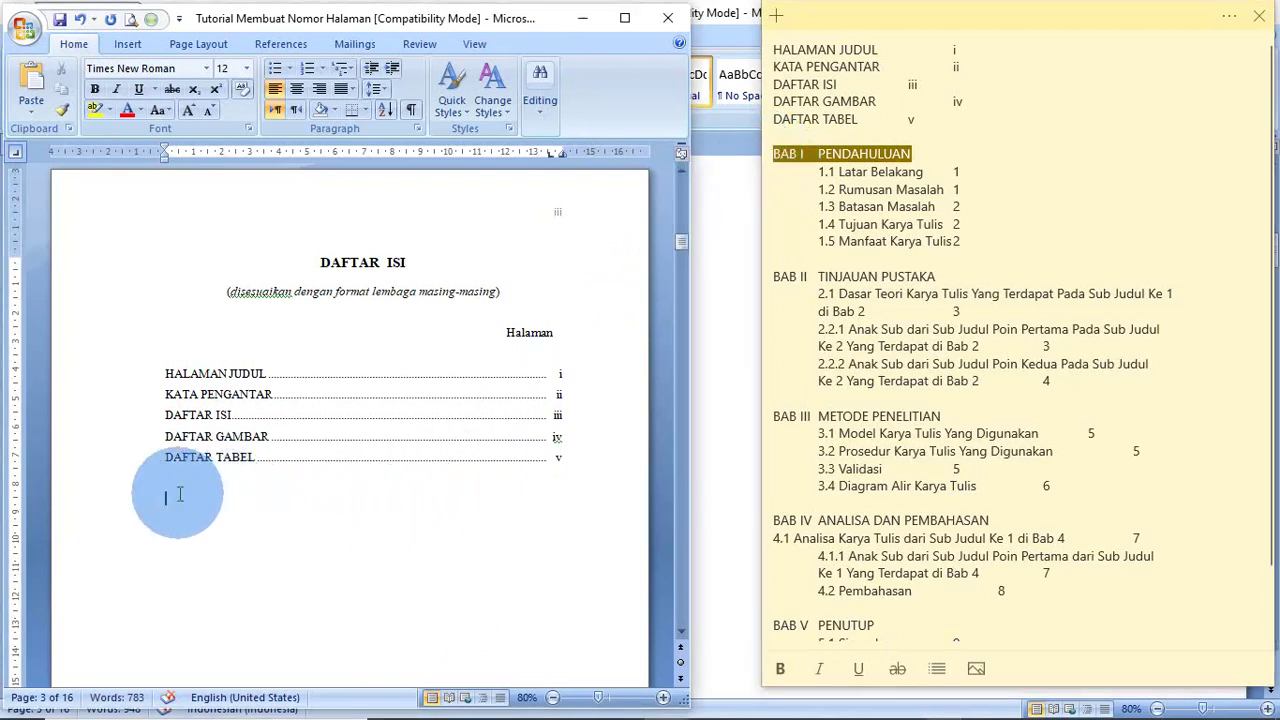
key("ctrl+v")
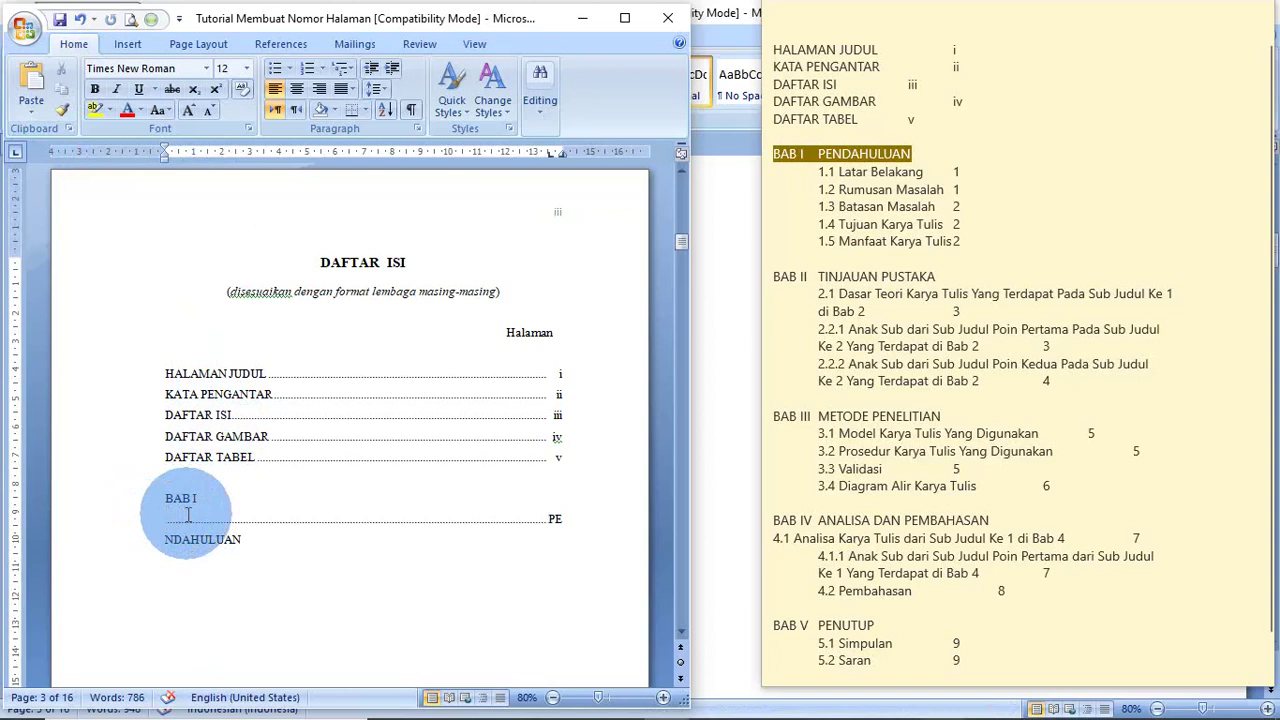
- Place a left tab stop at about 1.75 cm on the BAB I line to align PENDAHULUAN beside the chapter label
left_click(237, 156)
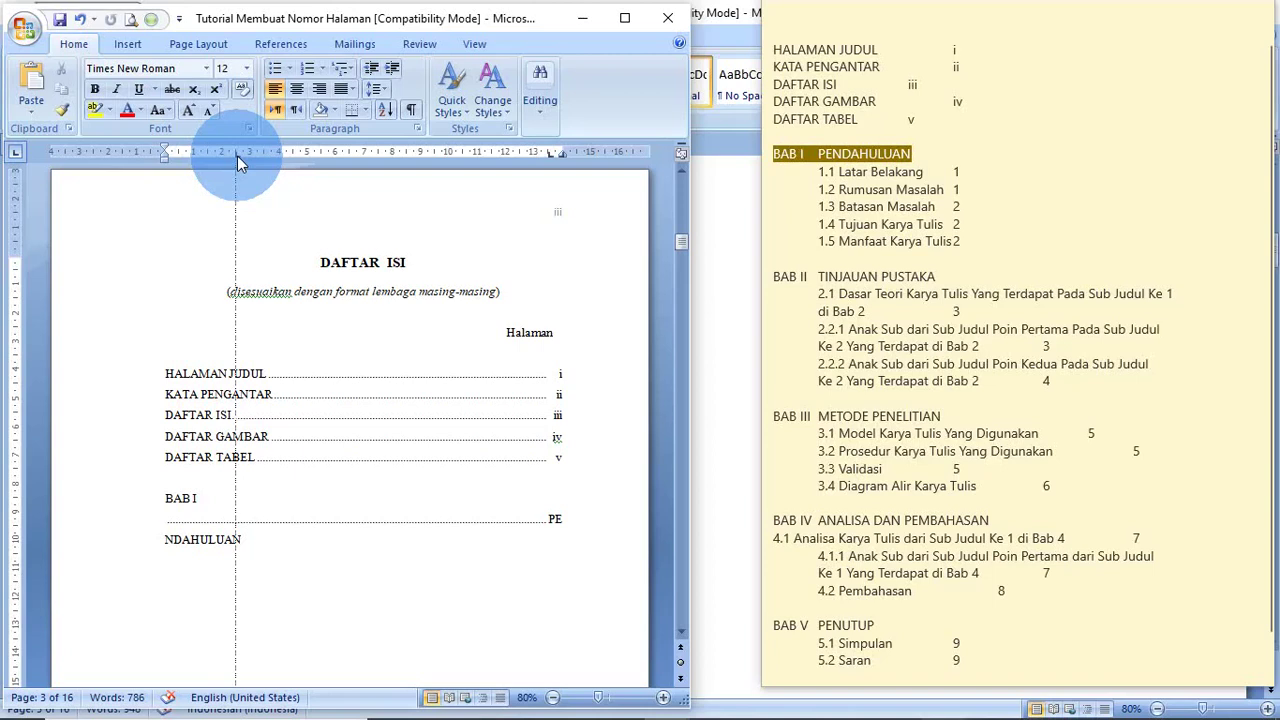
left_click_drag(237, 156, 217, 157)
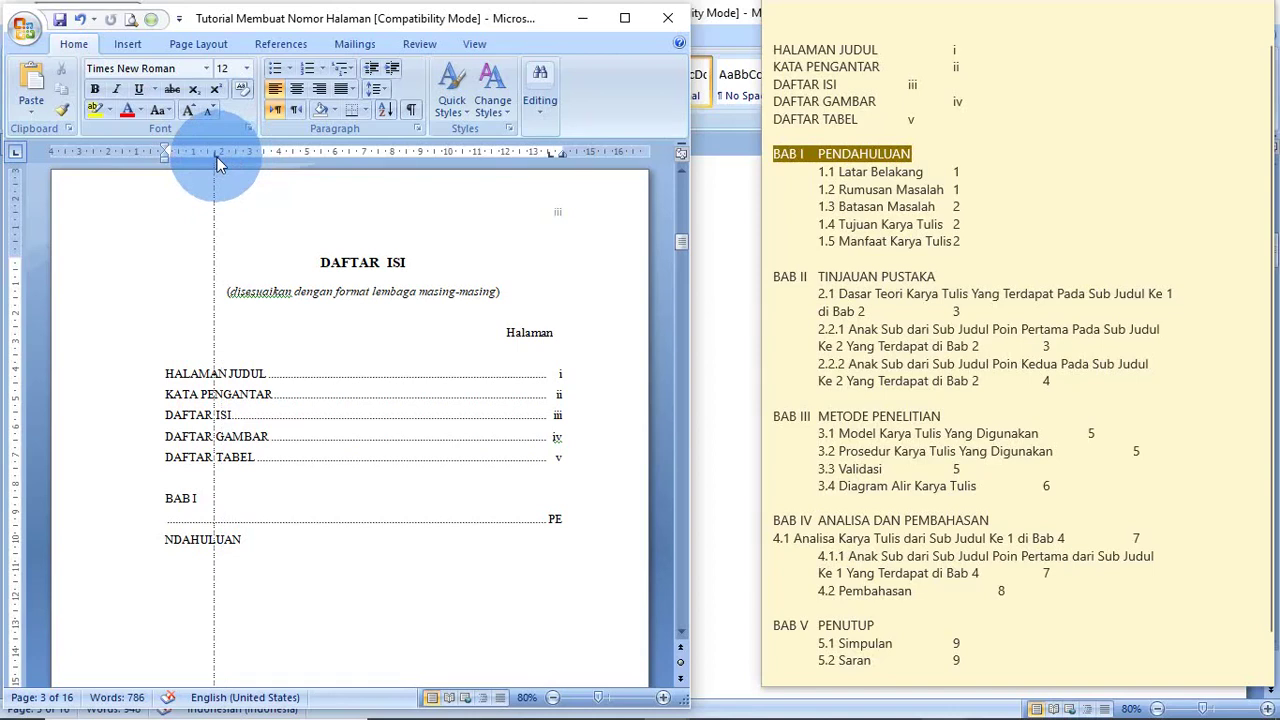
left_click_drag(217, 157, 217, 157)
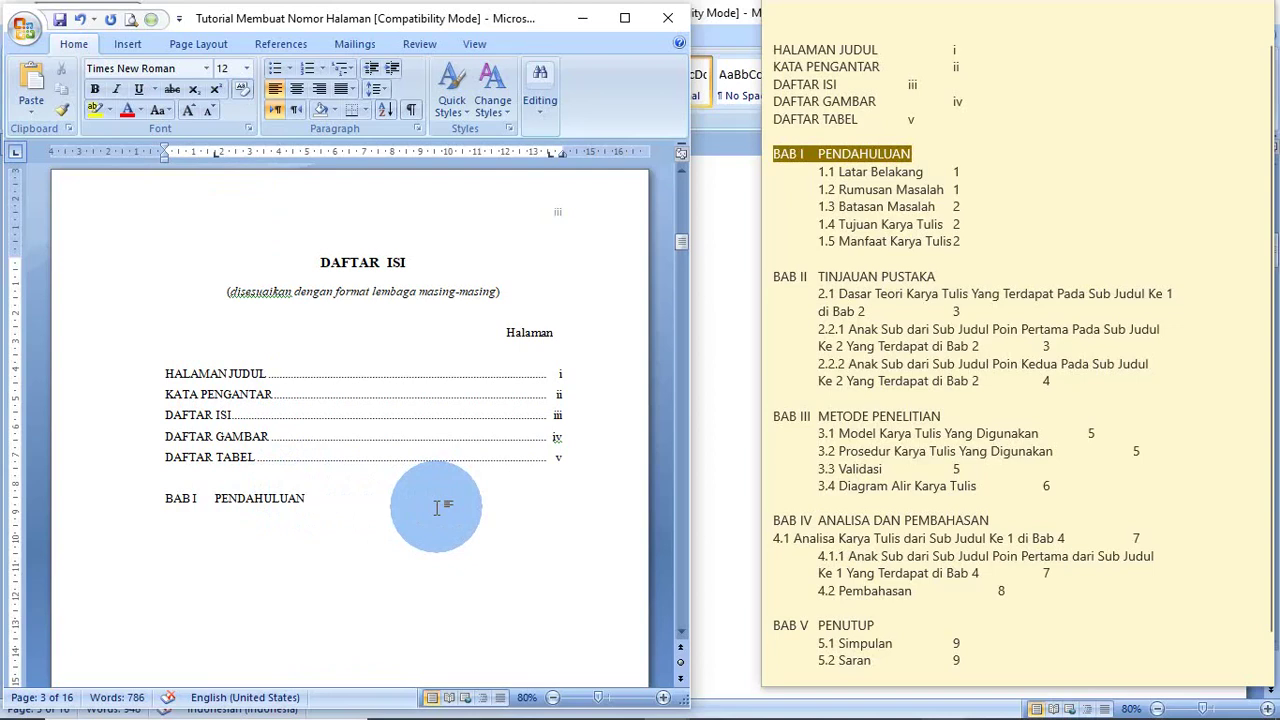
- Extend the BAB I PENDAHULUAN entry with the dotted leader, enter page number 1, and start a new line below
key("Tab")
key("Tab")
type("1")
key("Return")
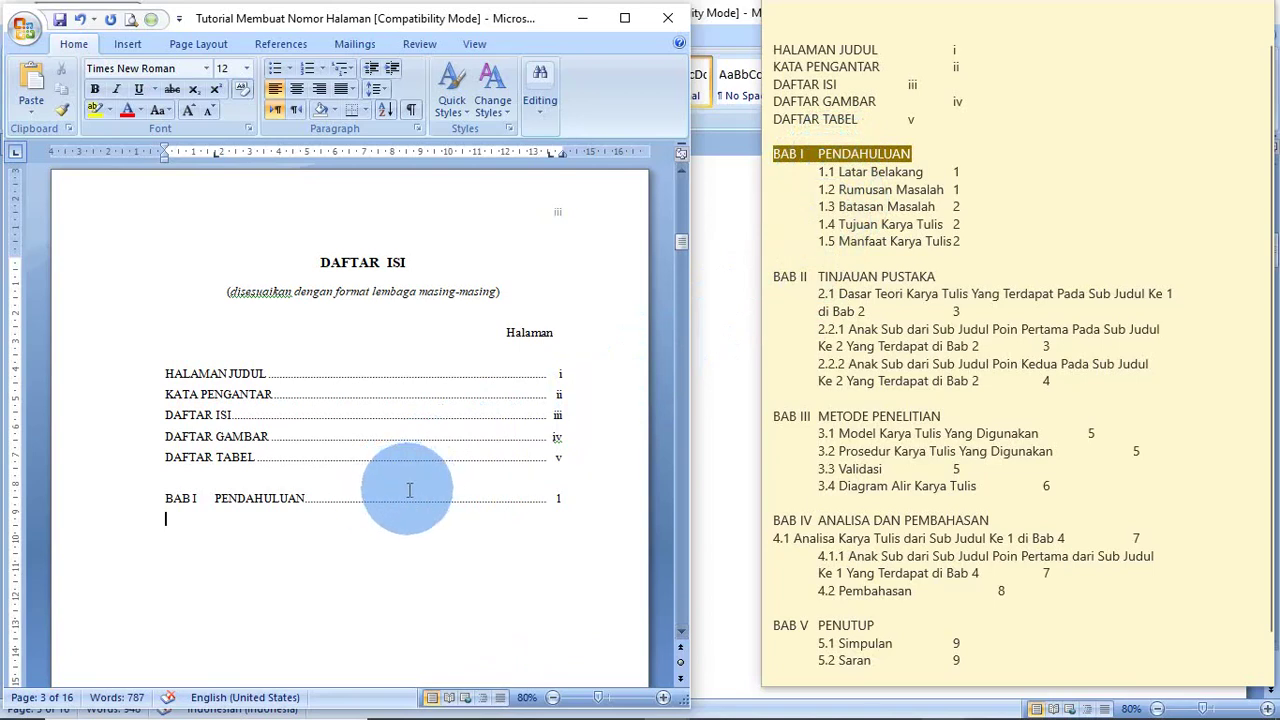
- Apply the 1.1, 1.2, 1.3 numbering format to the new line below BAB I PENDAHULUAN
key("Tab")
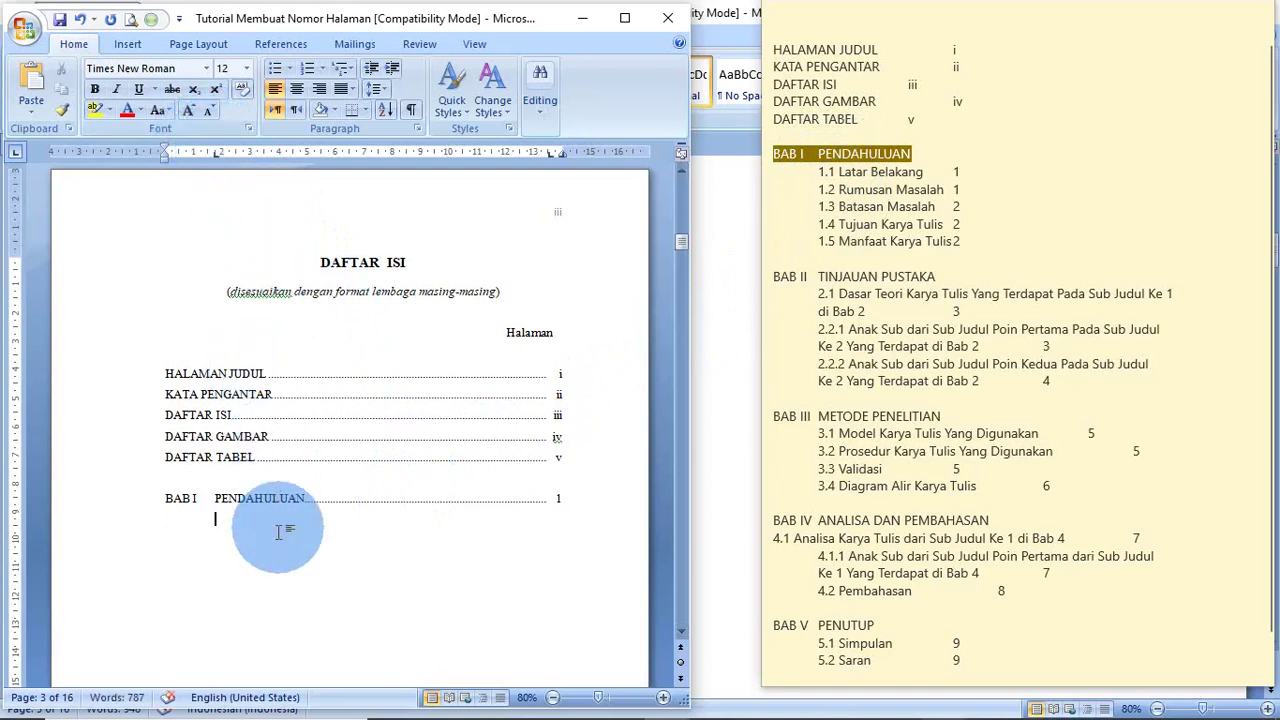
left_click(325, 73)
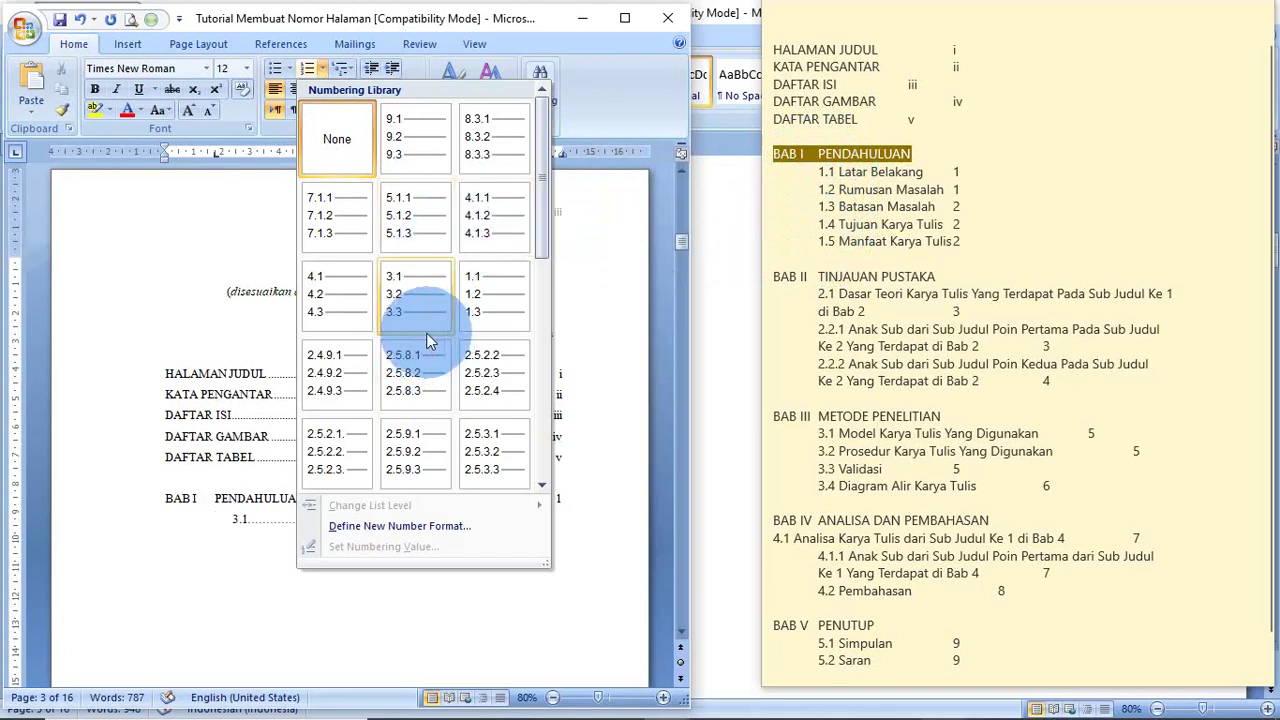
left_click(481, 302)
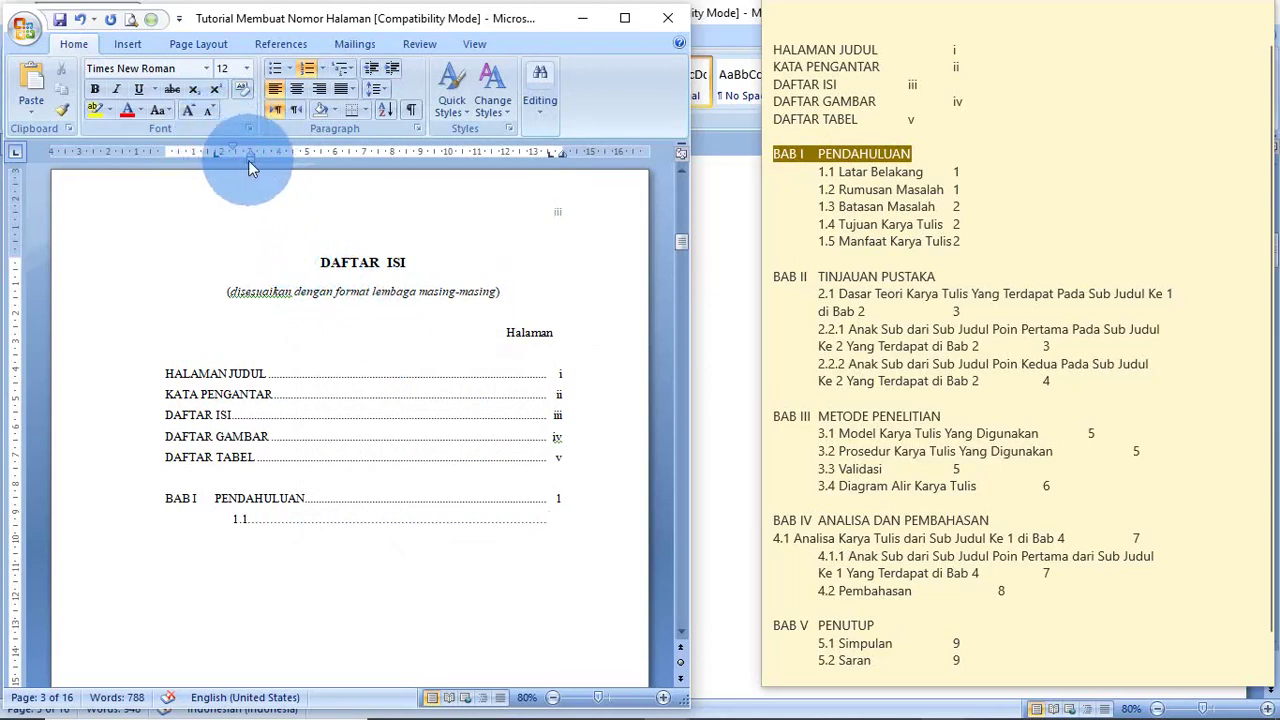
- Set the numbered 1.1 line's first-line indent under PENDAHULUAN at about 1.75 cm and its hanging indent at about 2.5 cm
left_click_drag(250, 168, 227, 161)
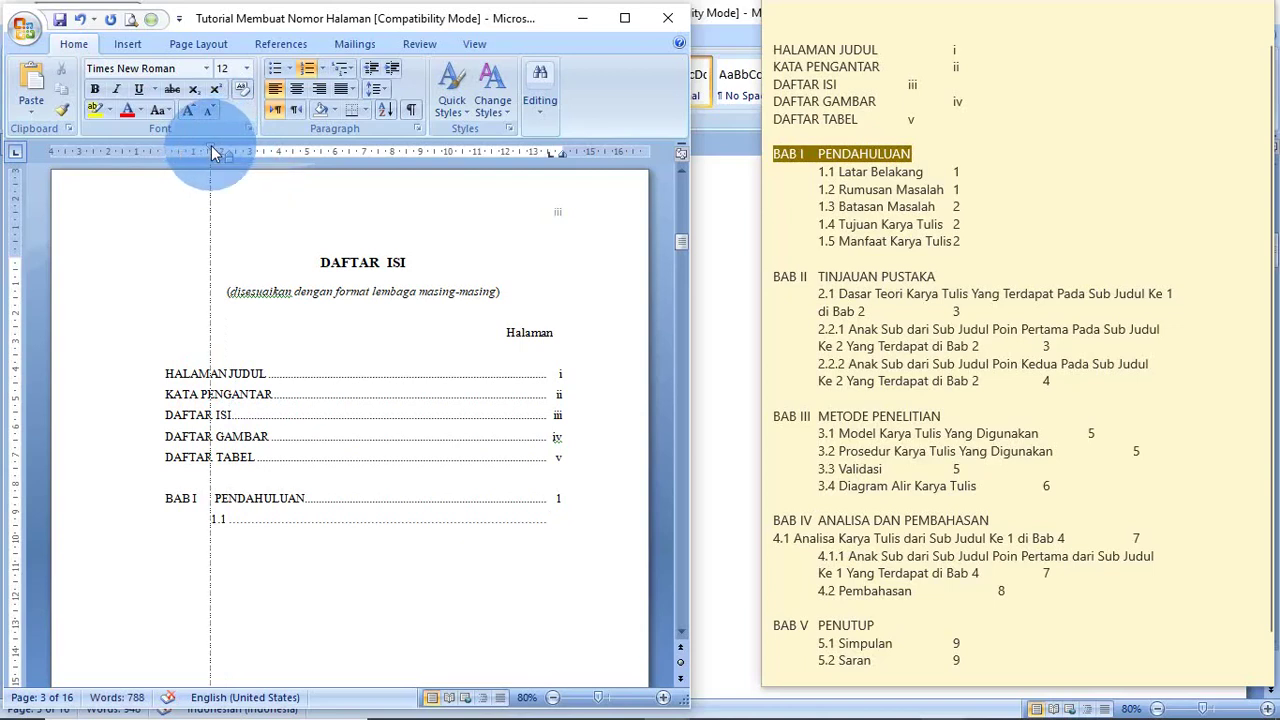
left_click_drag(211, 146, 236, 160)
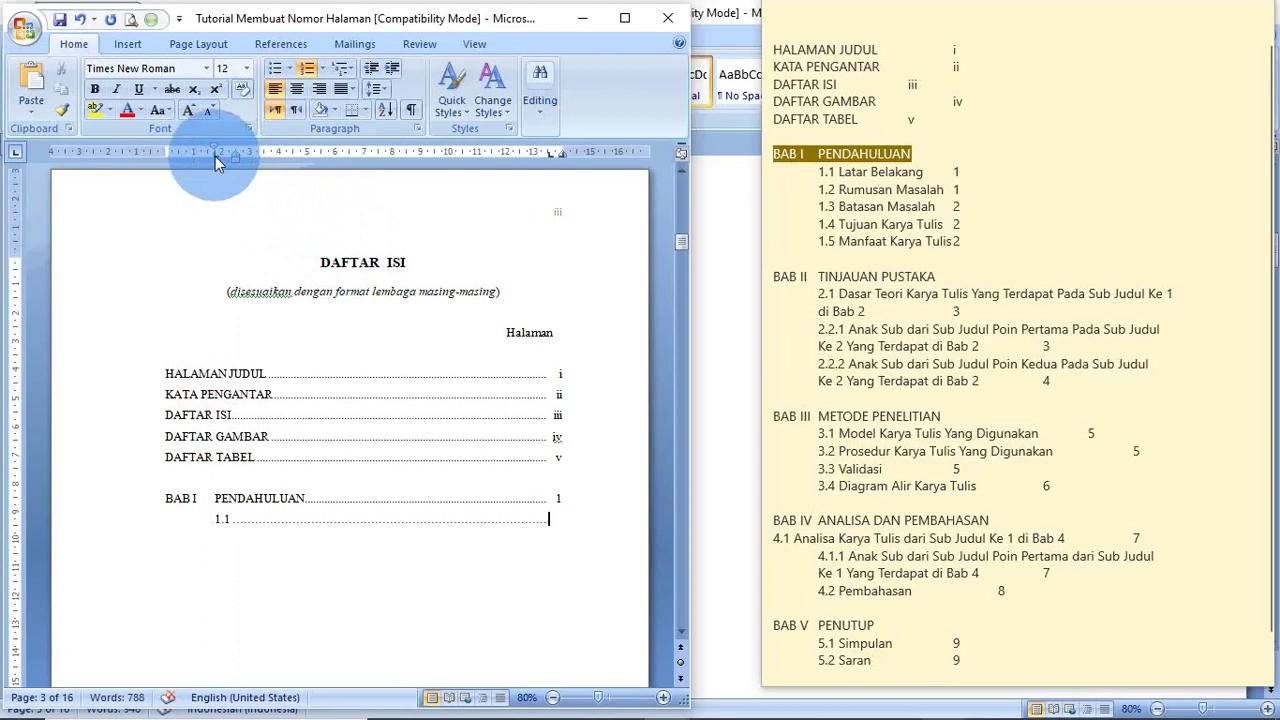
left_click_drag(215, 156, 235, 160)
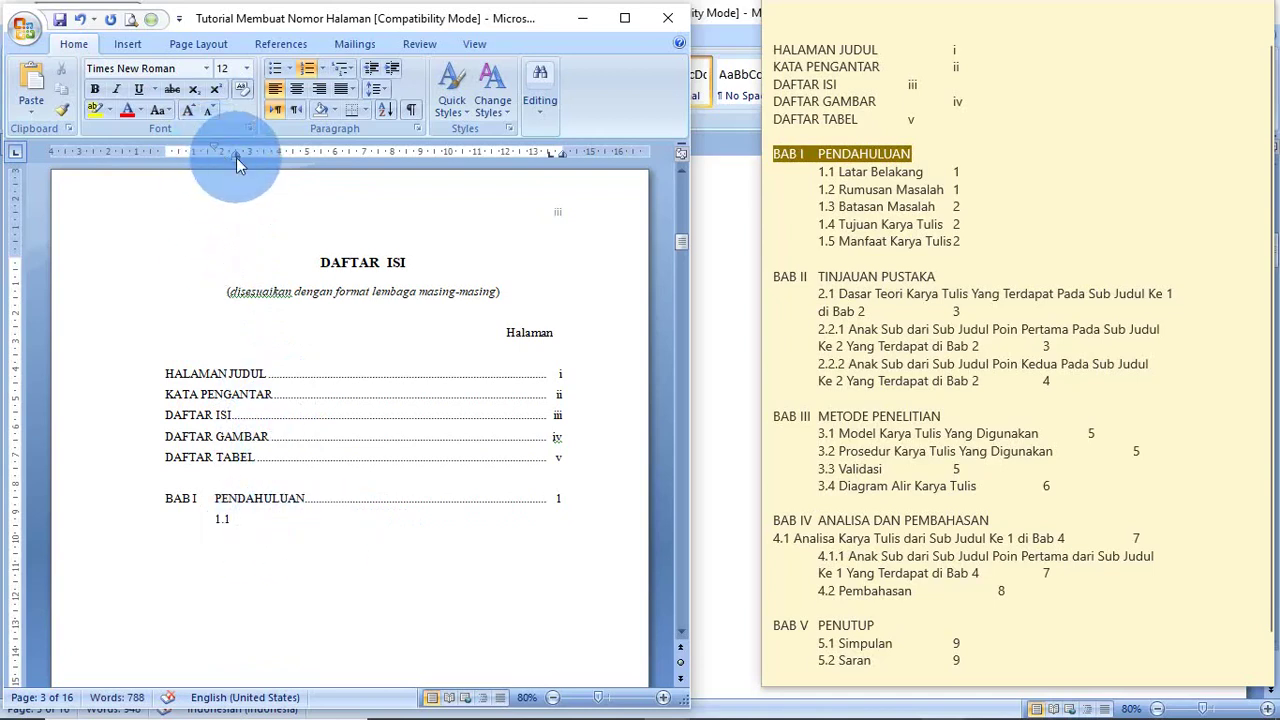
- Copy Latar Belakang from the outline note into the 1.1 line and add the dotted leader with page number 1
left_click(838, 172)
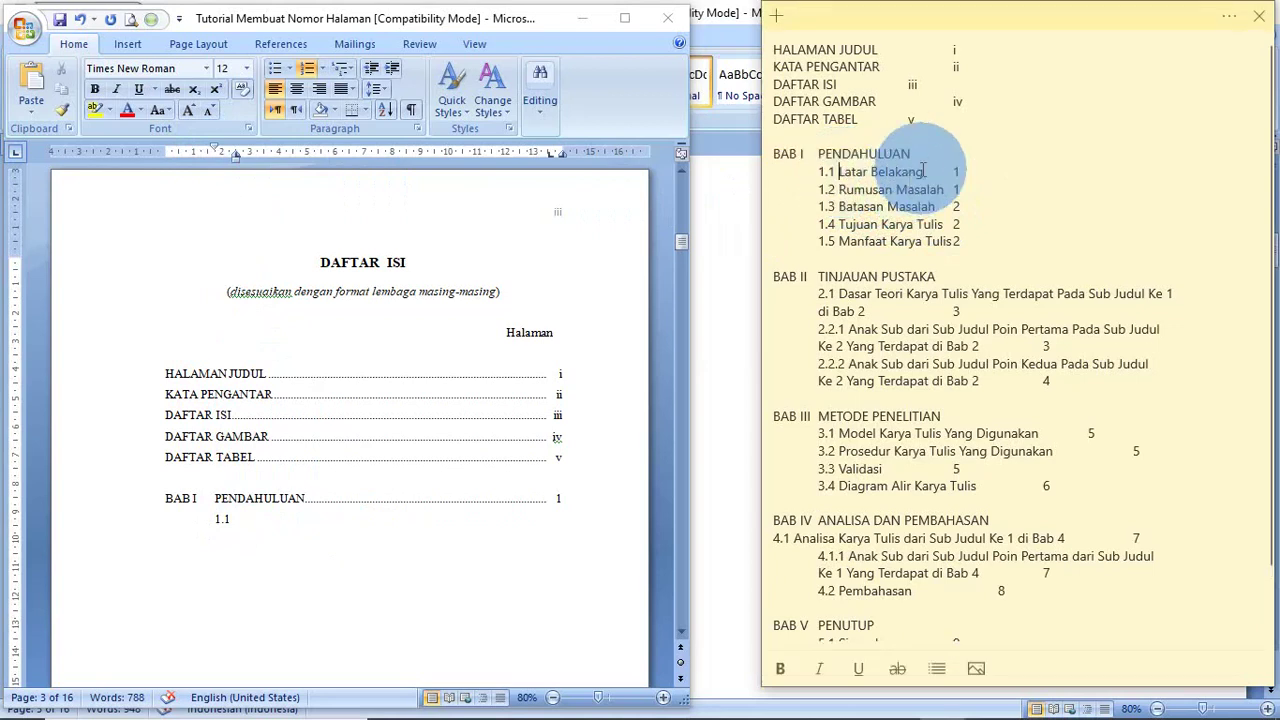
key("ctrl+shift+Right")
key("ctrl+shift+Right")
key("ctrl+c")
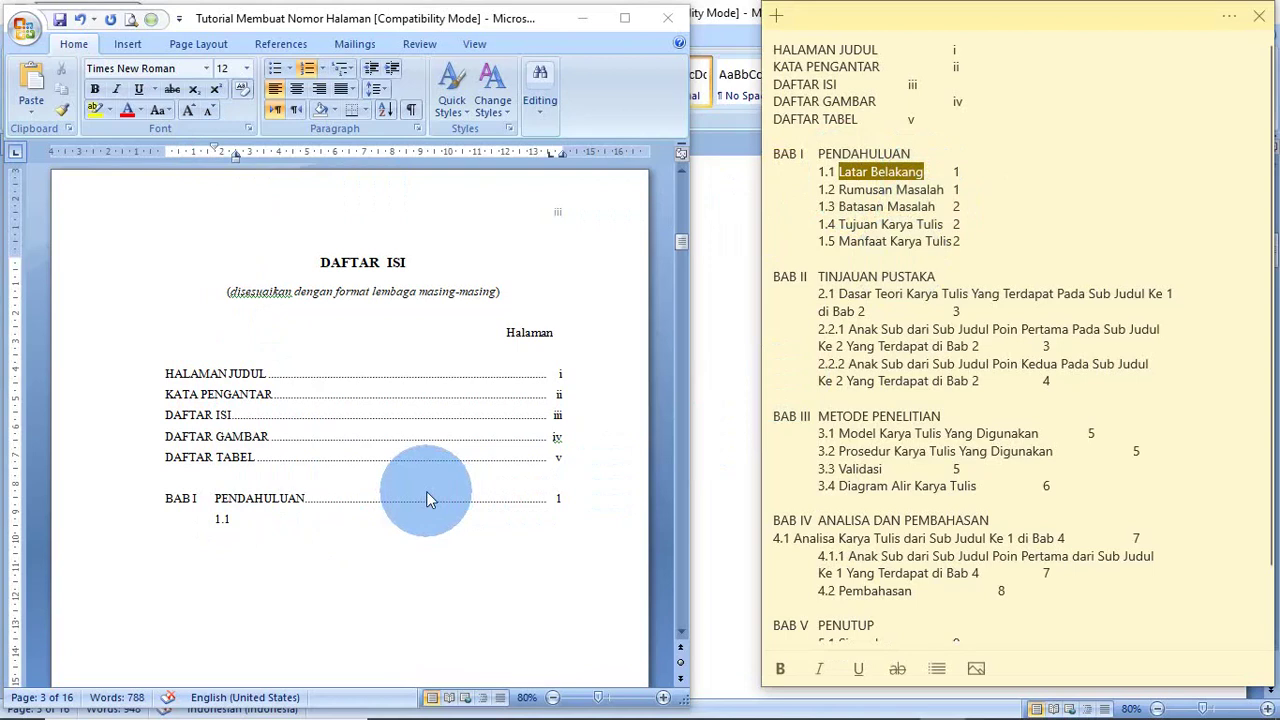
left_click(271, 516)
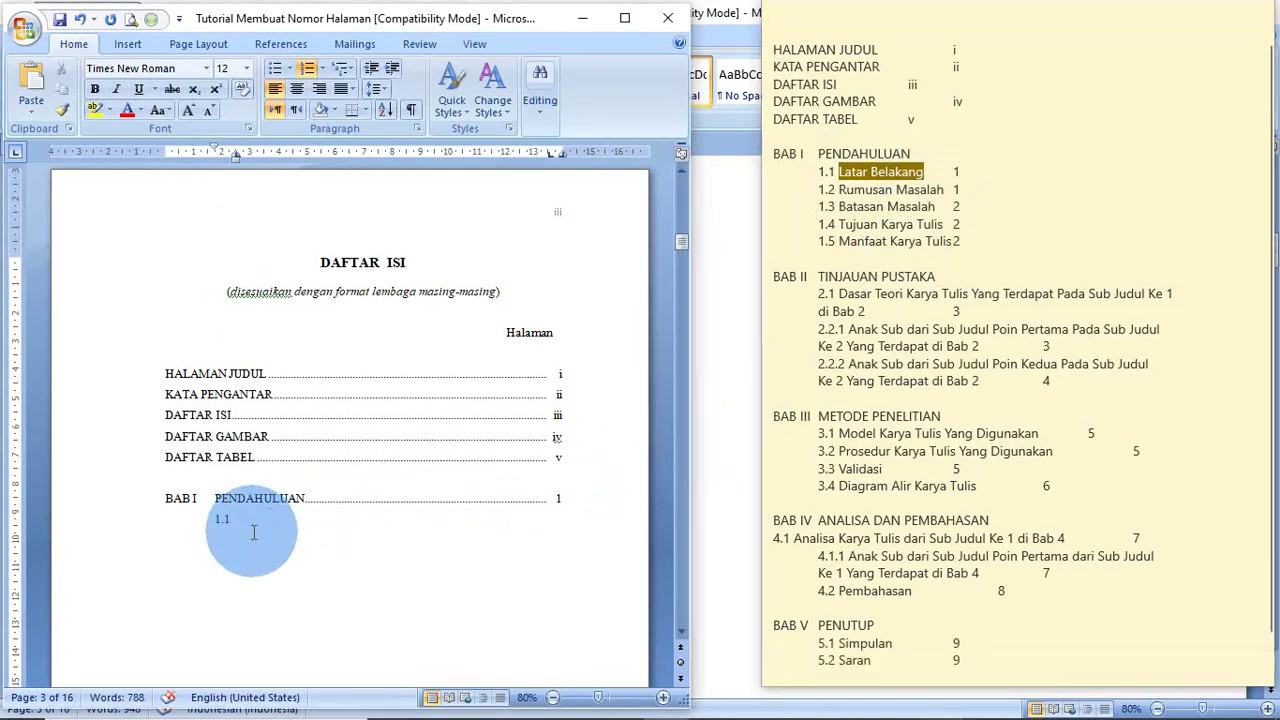
key("ctrl+v")
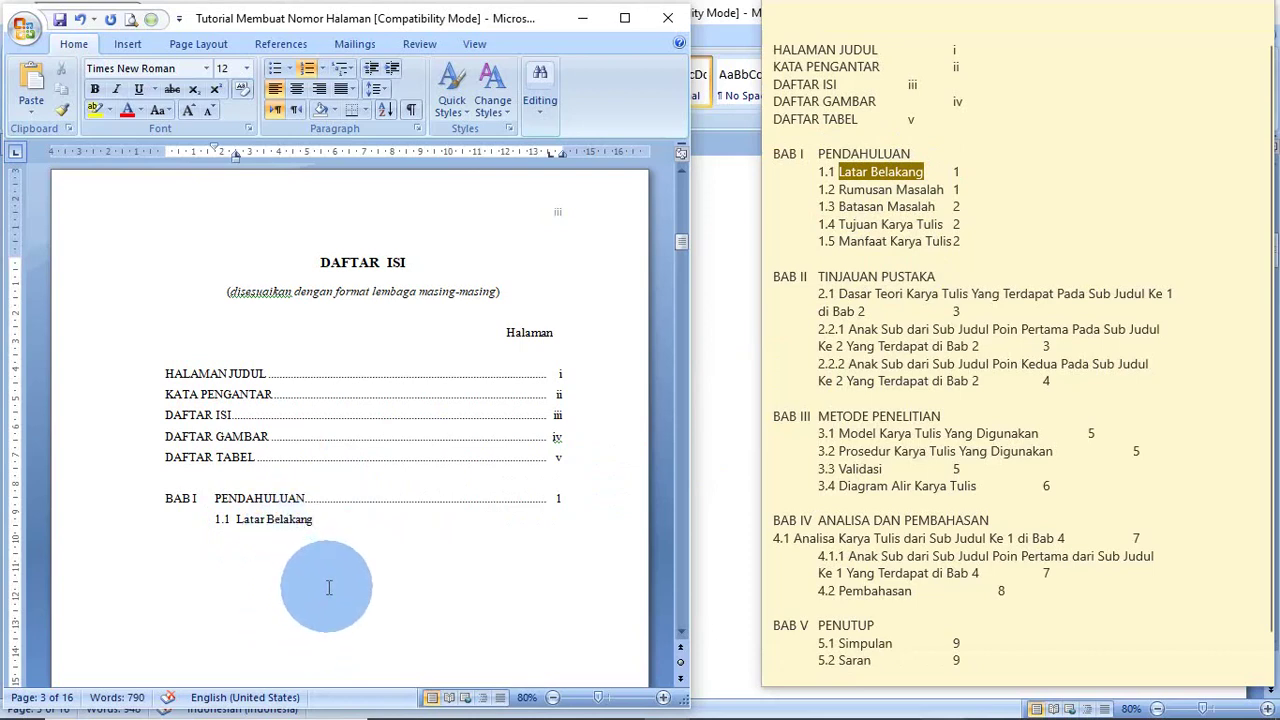
key("Tab")
type("1")
key("Return")
type("1.2")
key("BackSpace")
key("BackSpace")
key("BackSpace")
key("BackSpace")
key("BackSpace")
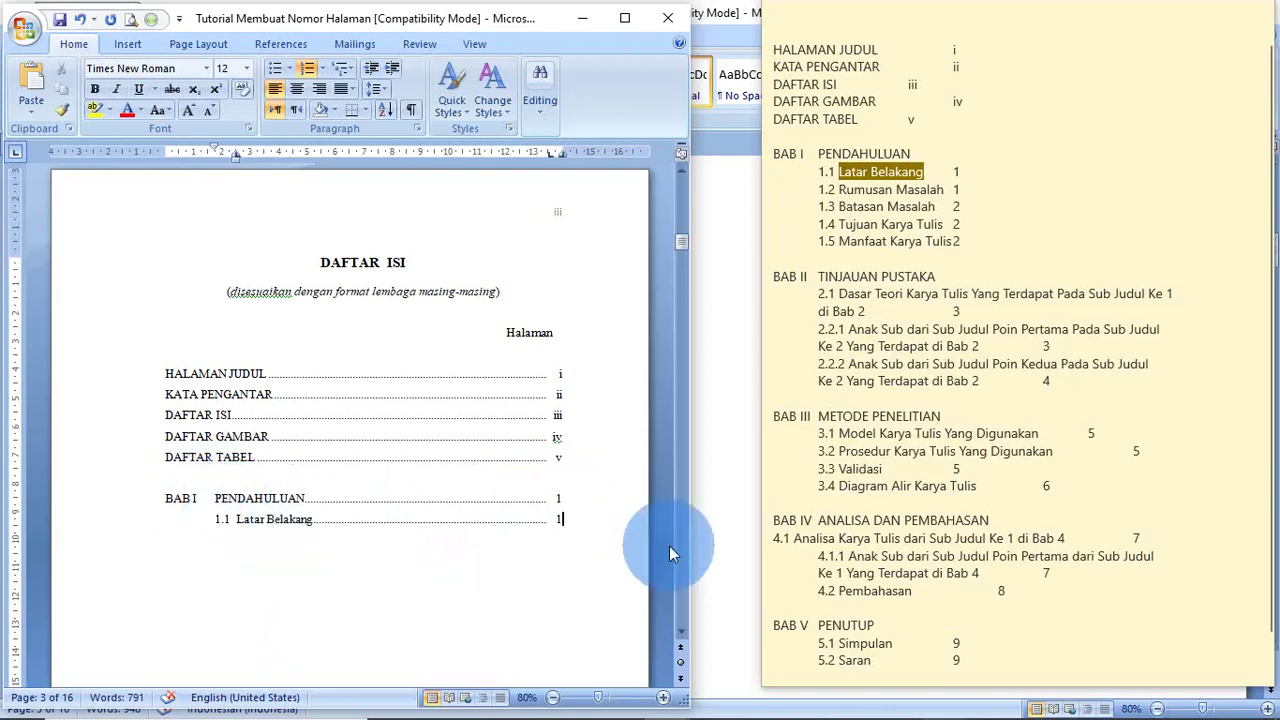
- Add sub-chapter 1.2 Rumusan Masalah, copied from the note, with the dotted leader and page number 1
key("Return")
type("1.2")
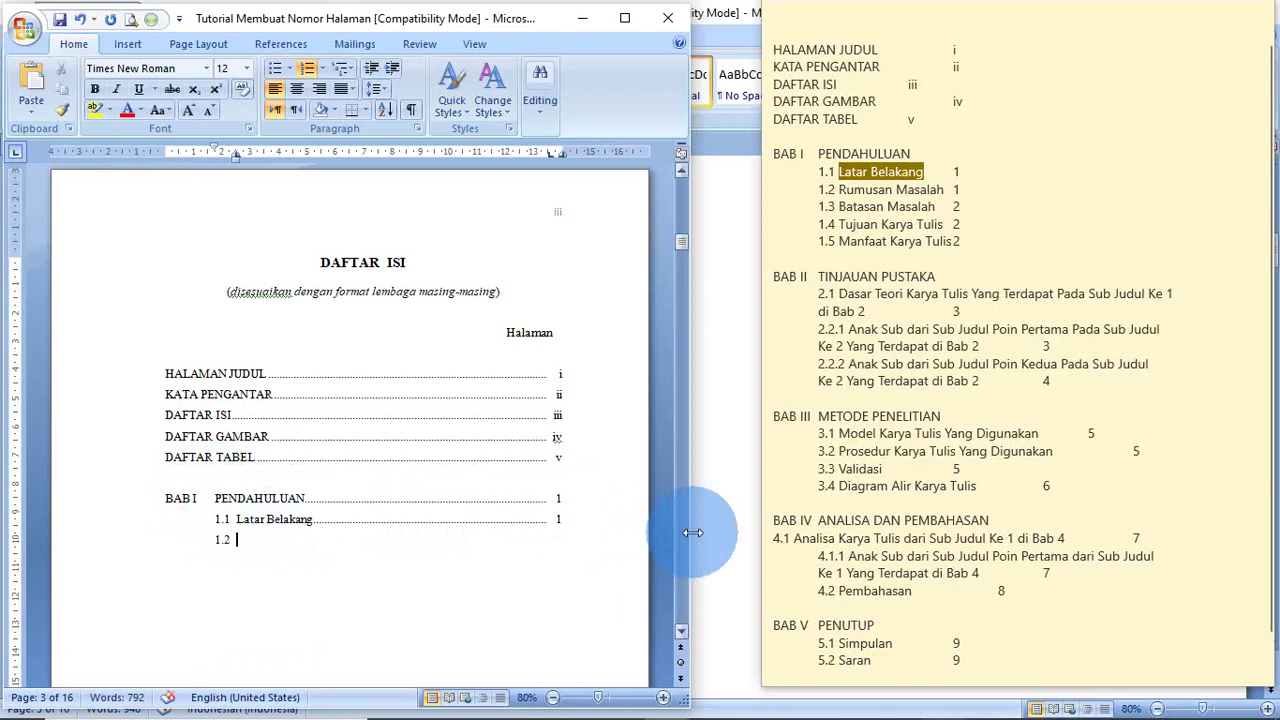
left_click(838, 189)
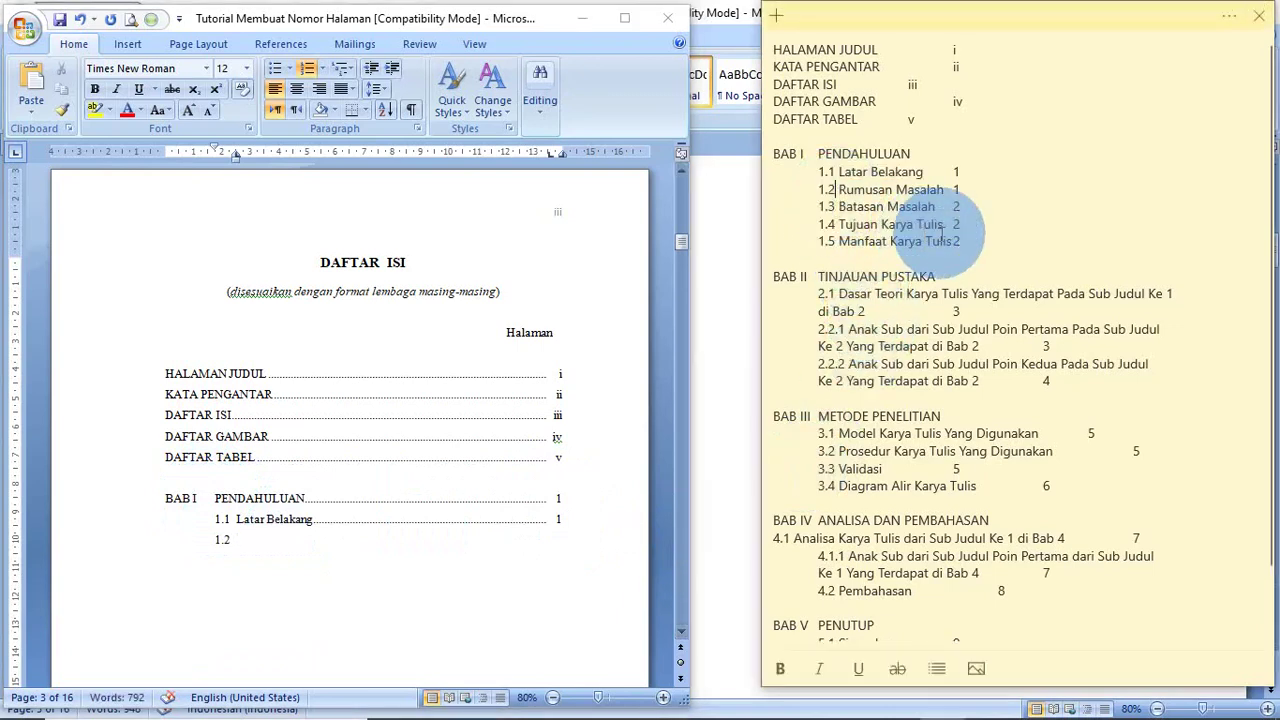
key("ctrl+shift+Right")
key("ctrl+shift+Right")
key("ctrl+c")
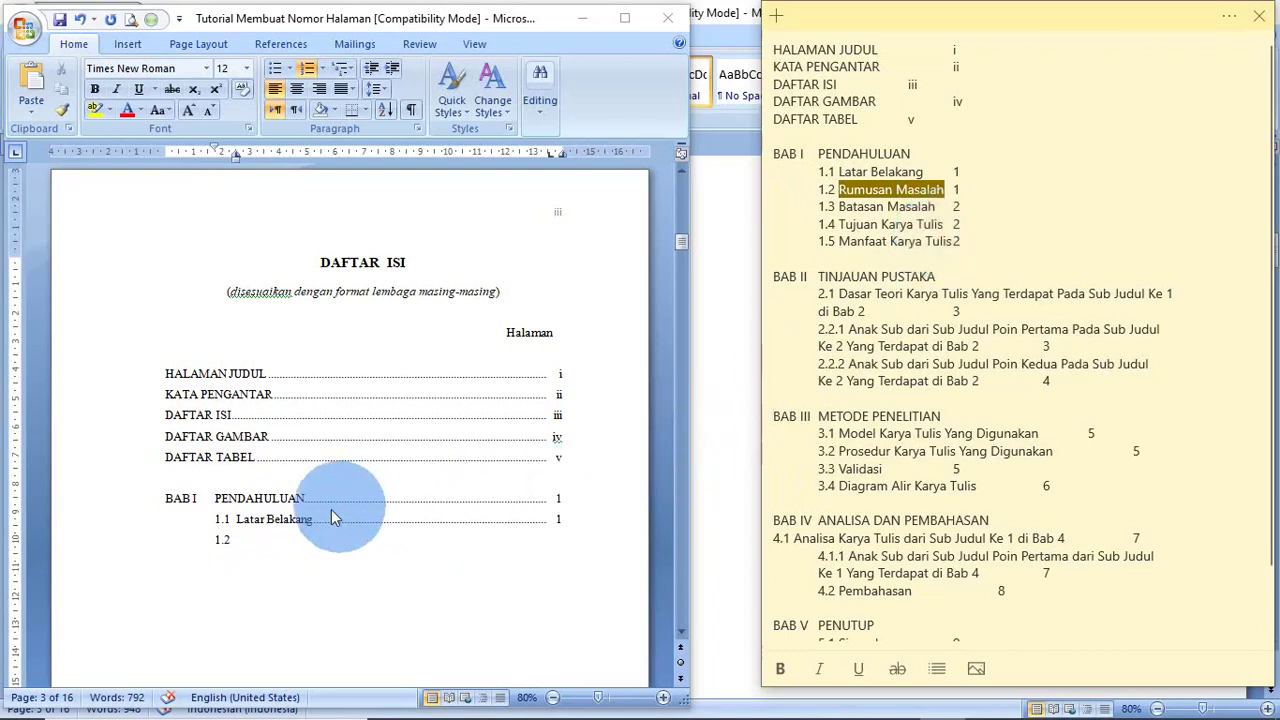
left_click(255, 540)
key("ctrl+v")
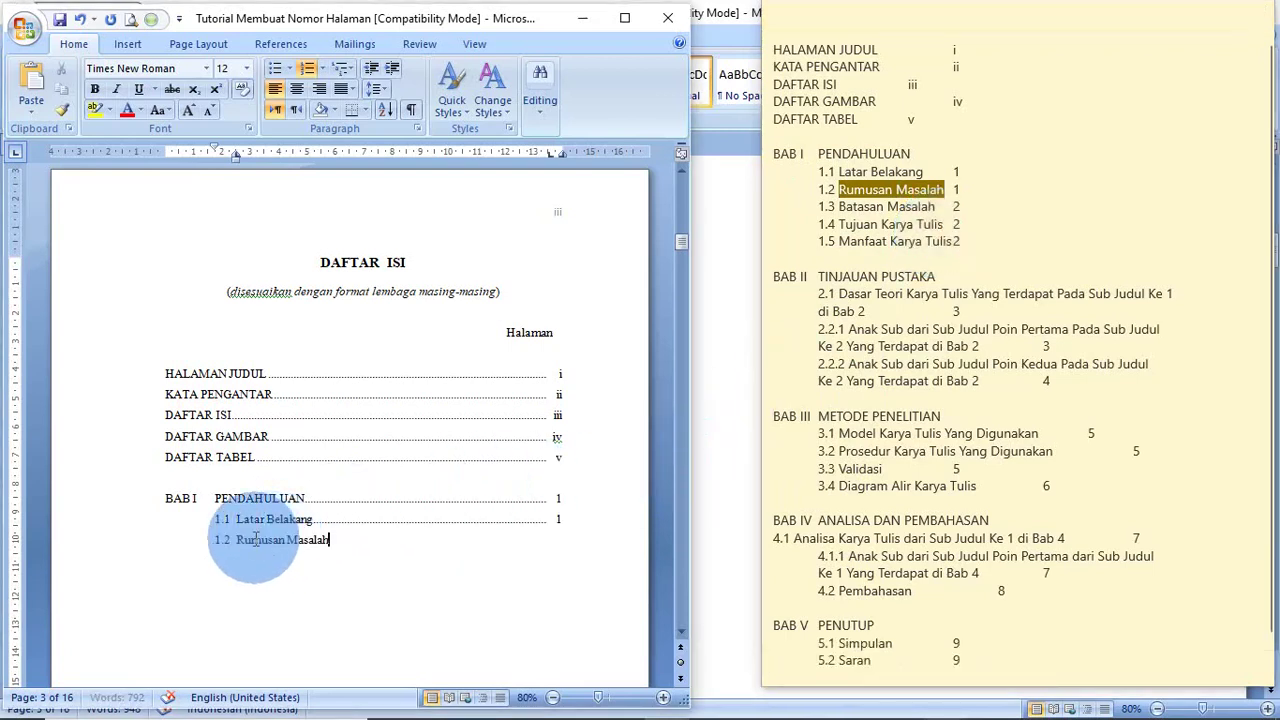
key("Tab")
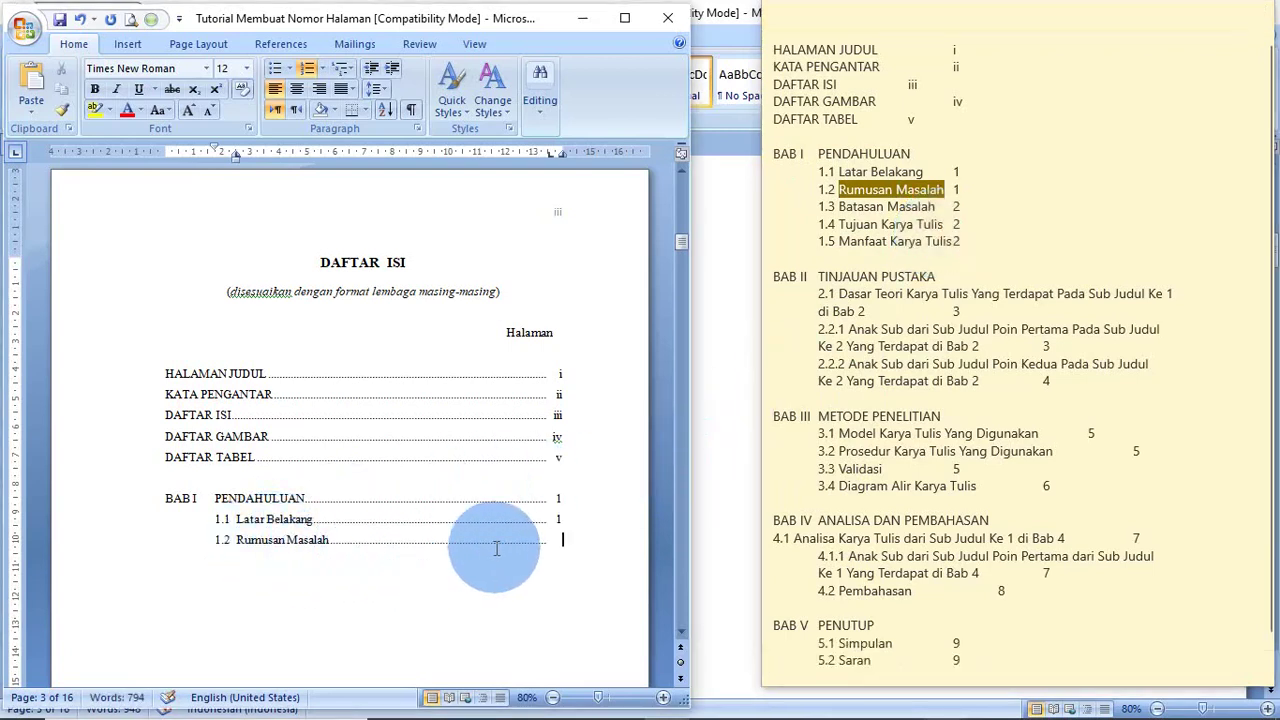
type("1")
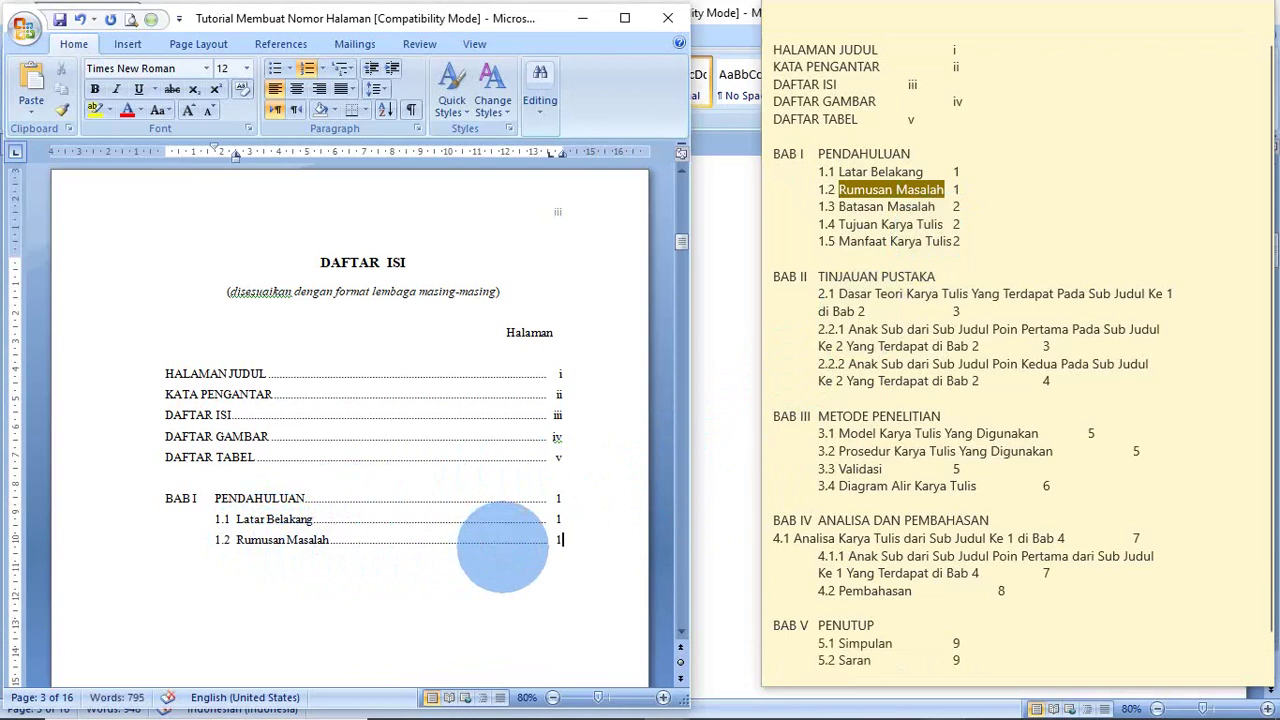
- Add sub-chapter 1.3 Batasan Masalah, copied from the note, with the dotted leader and page number 2
key("Return")
type("1.3")
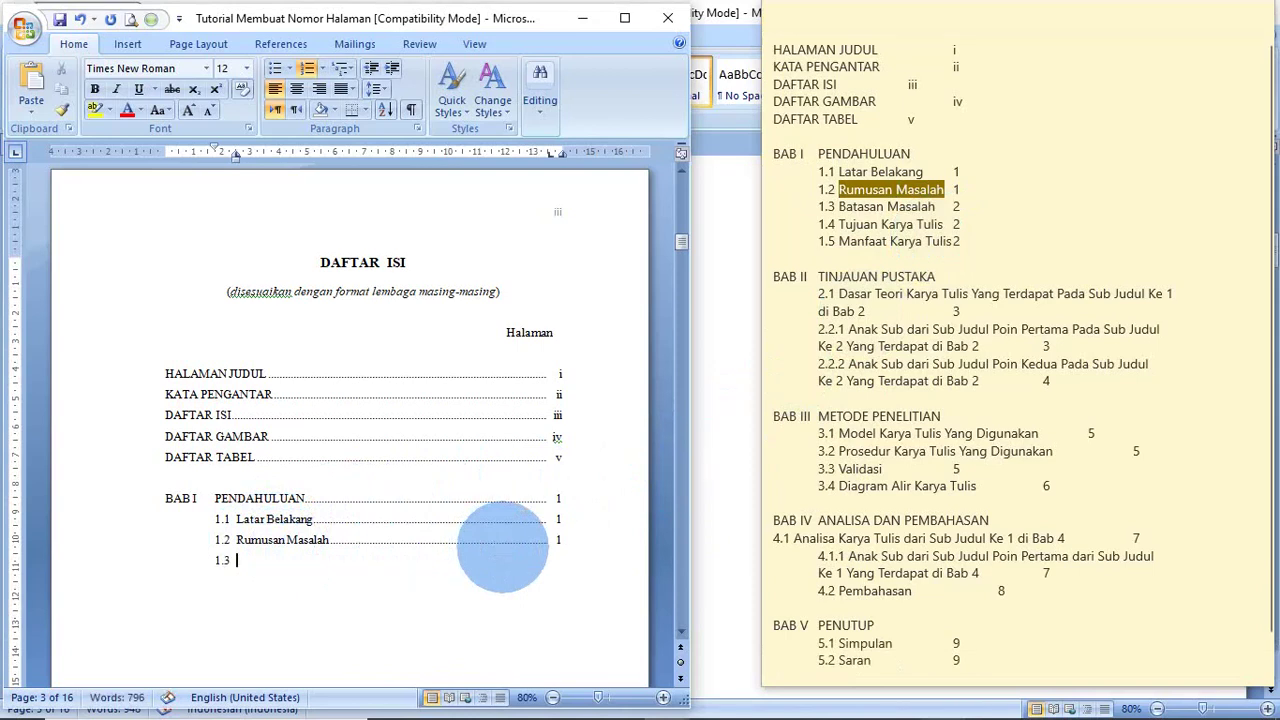
left_click(866, 222)
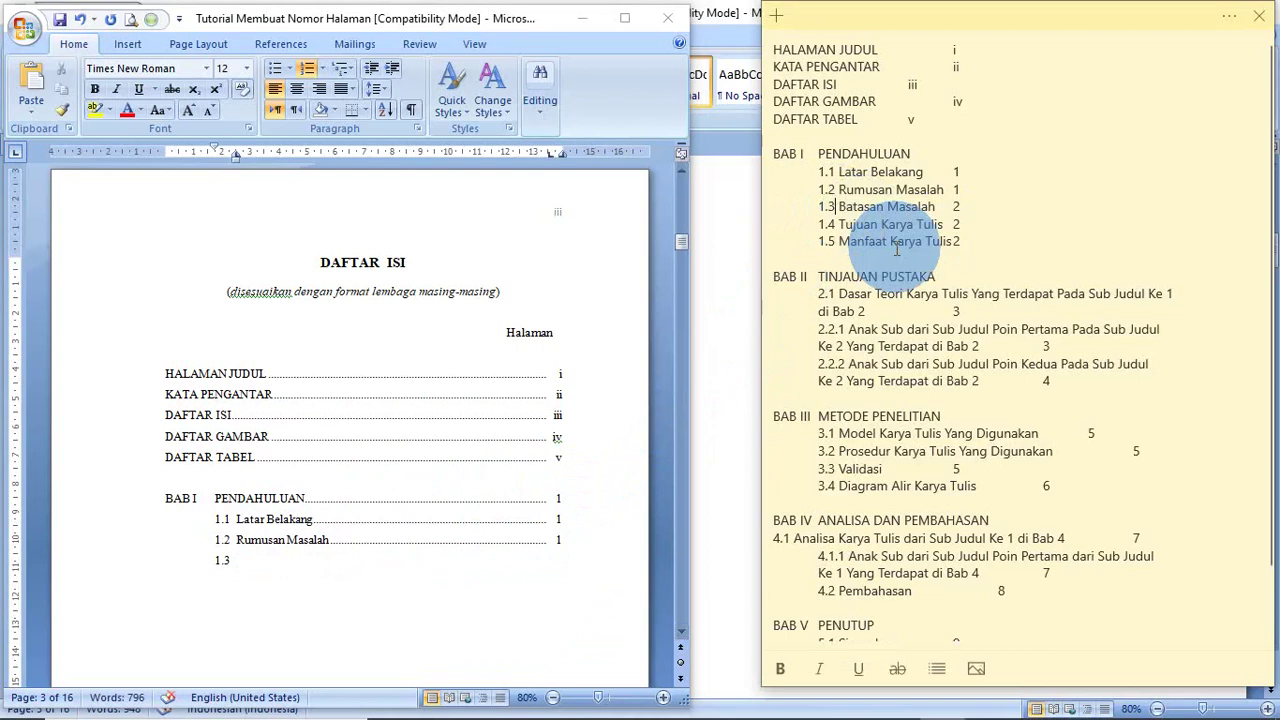
key("ctrl+shift+Right")
key("ctrl+shift+Right")
key("ctrl+c")
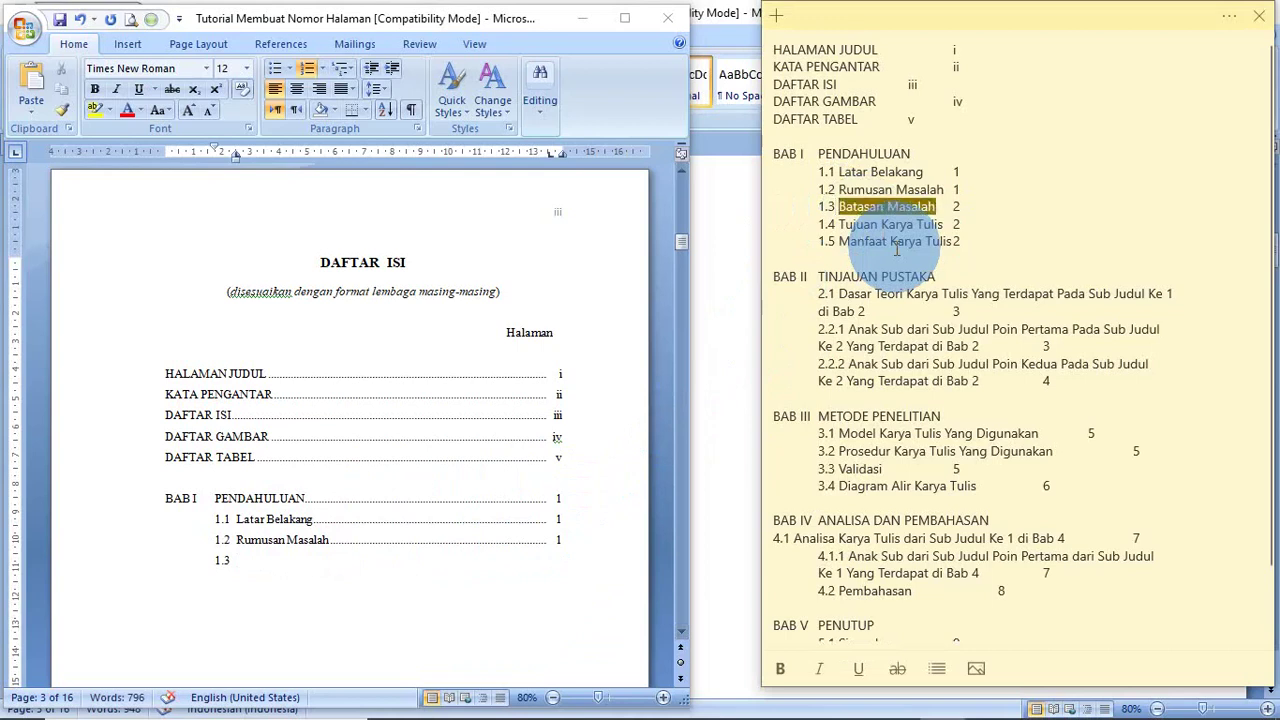
left_click(255, 562)
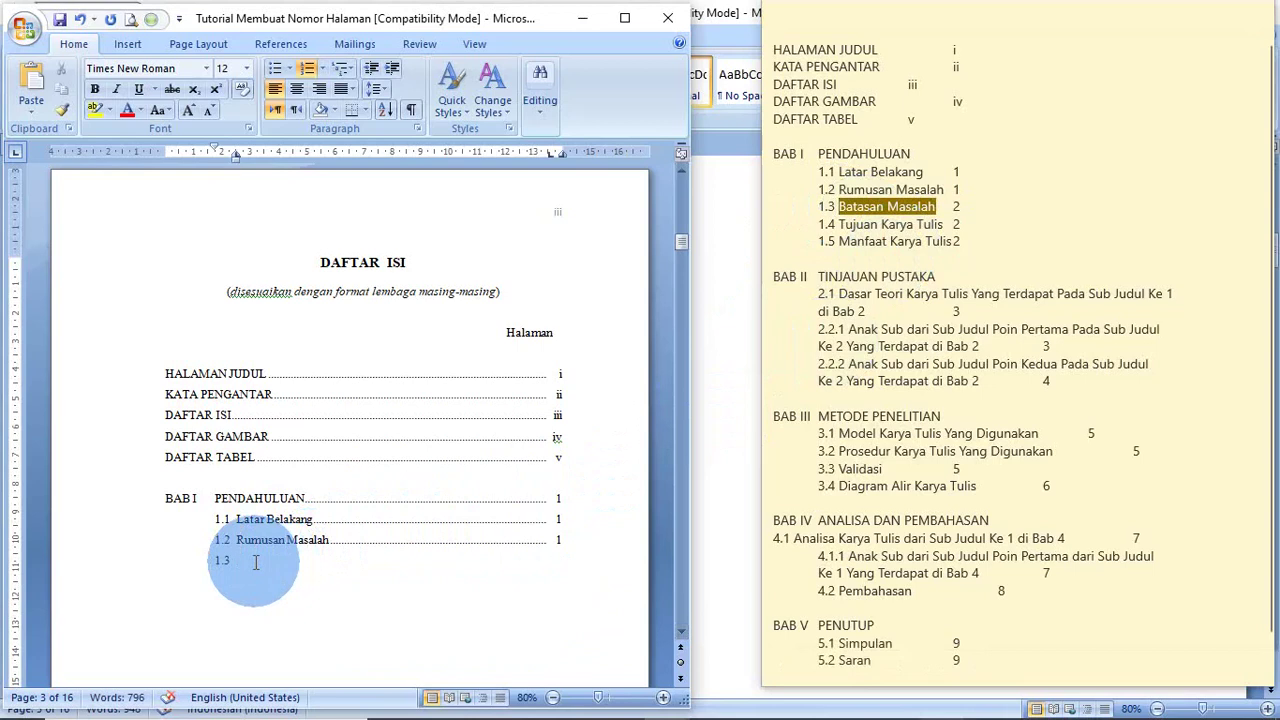
key("ctrl+v")
key("Tab")
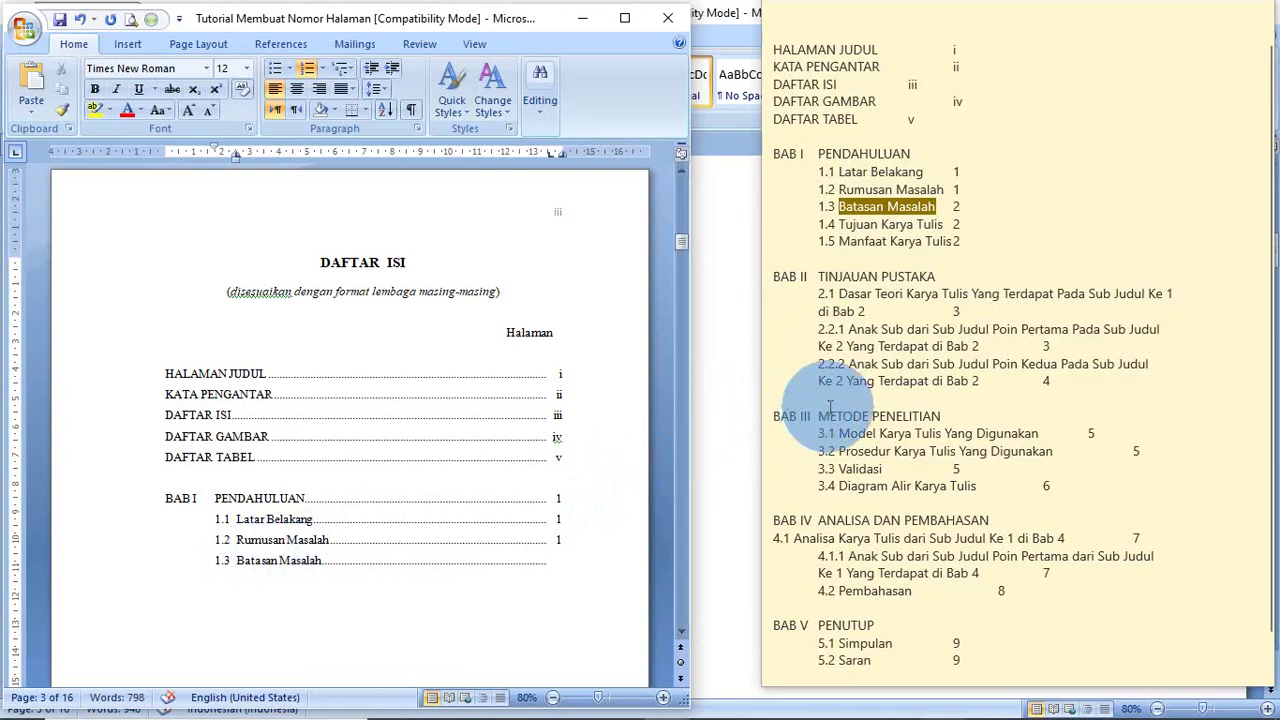
type("2")
- Add sub-chapter 1.4 Tujuan Karya Tulis, copied from the note, with the dotted leader and page number 2
key("Return")
type("1.4")
key("Tab")
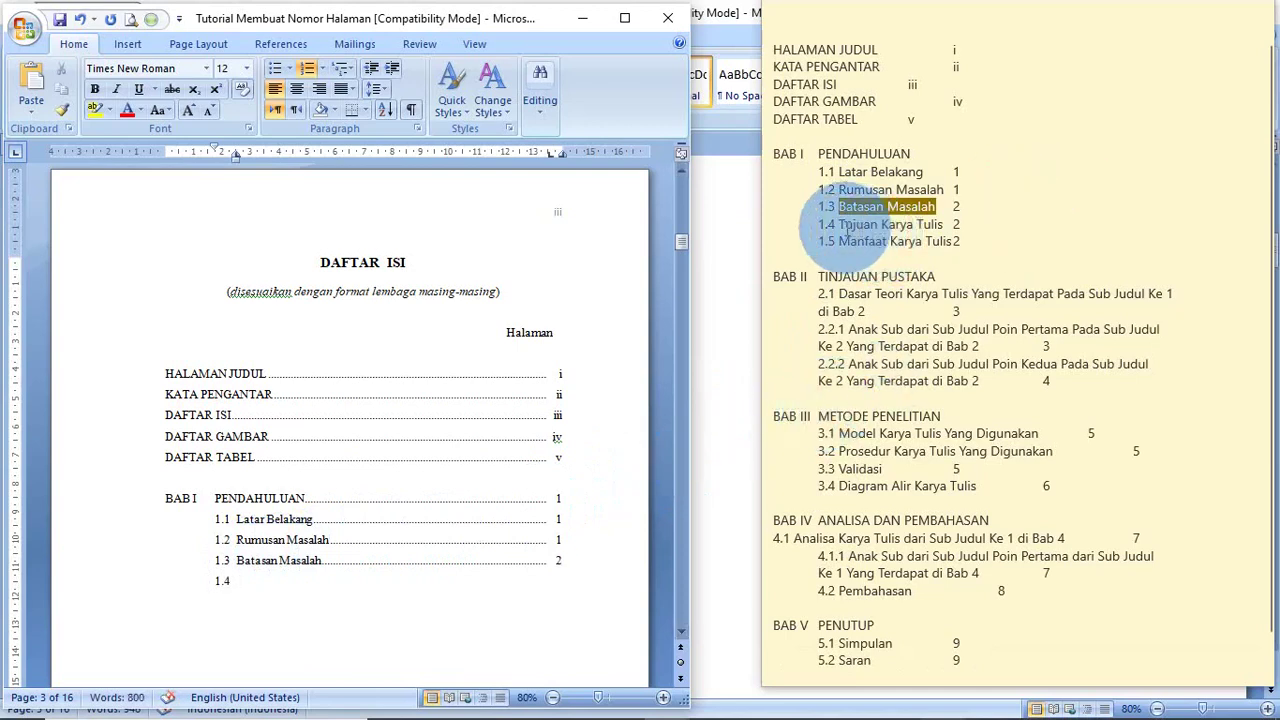
left_click(882, 227)
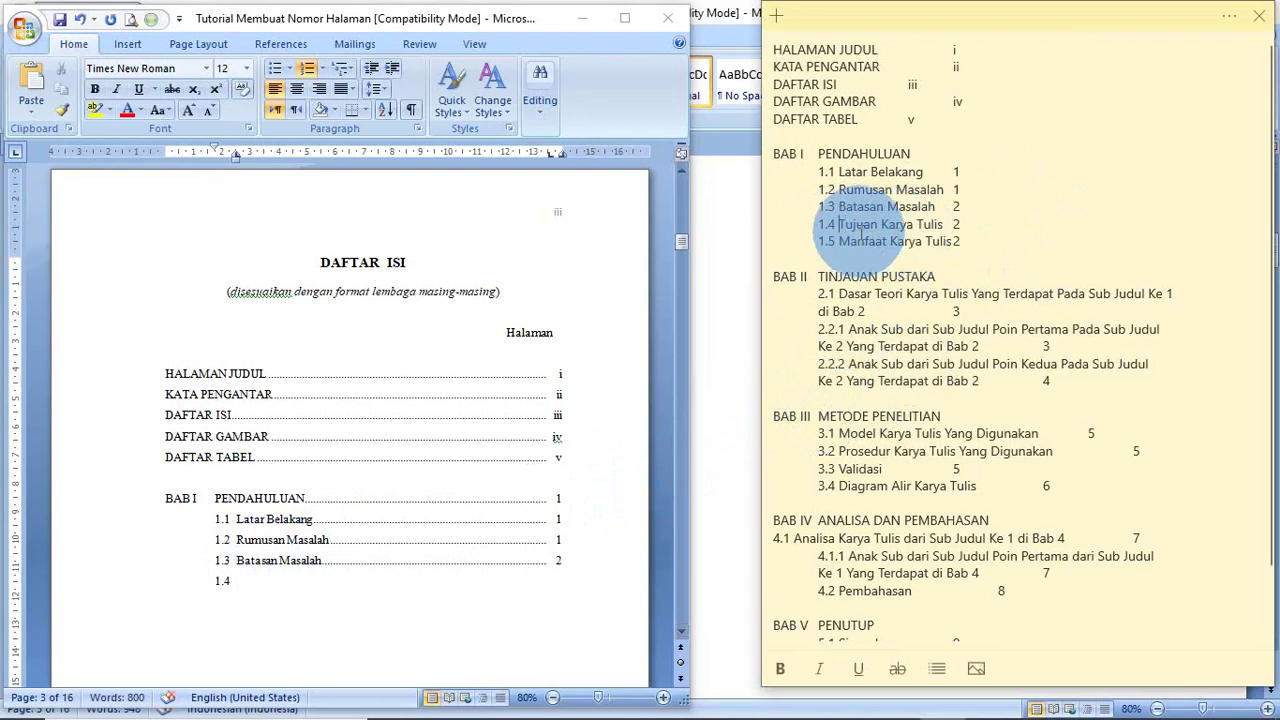
key("ctrl+shift+Right")
key("ctrl+shift+Right")
key("ctrl+shift+Right")
key("ctrl+c")
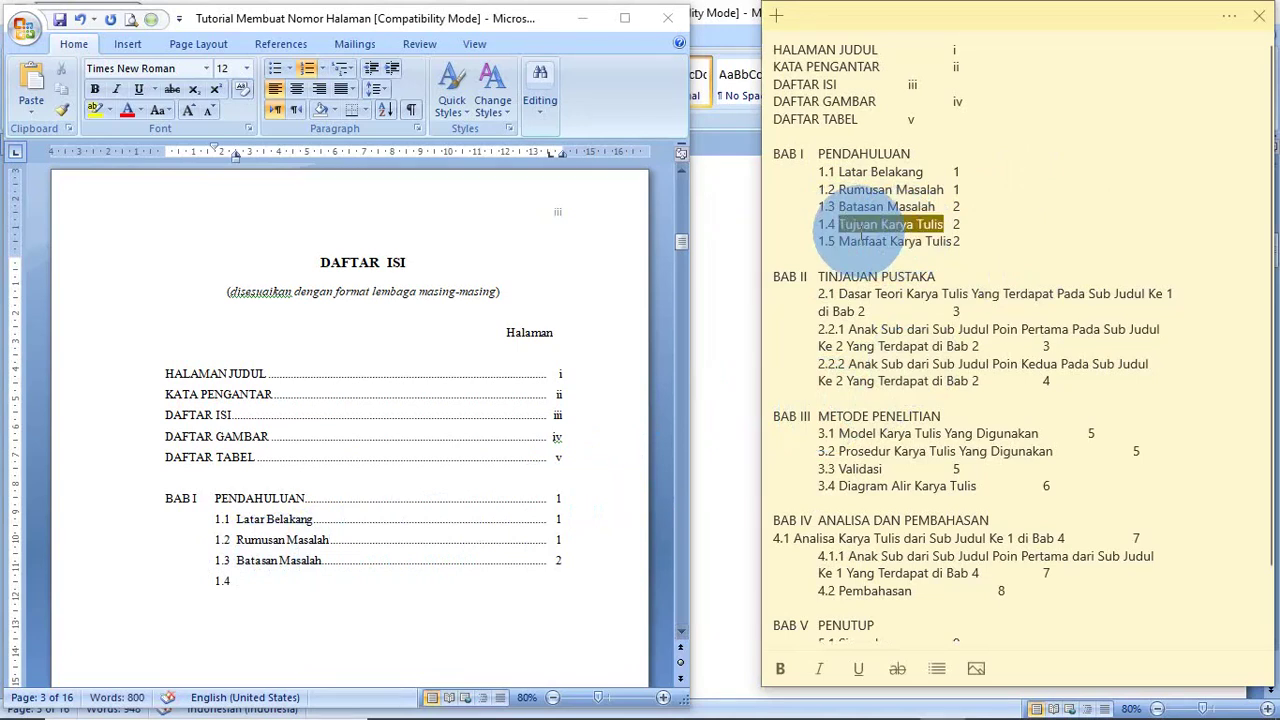
left_click(275, 582)
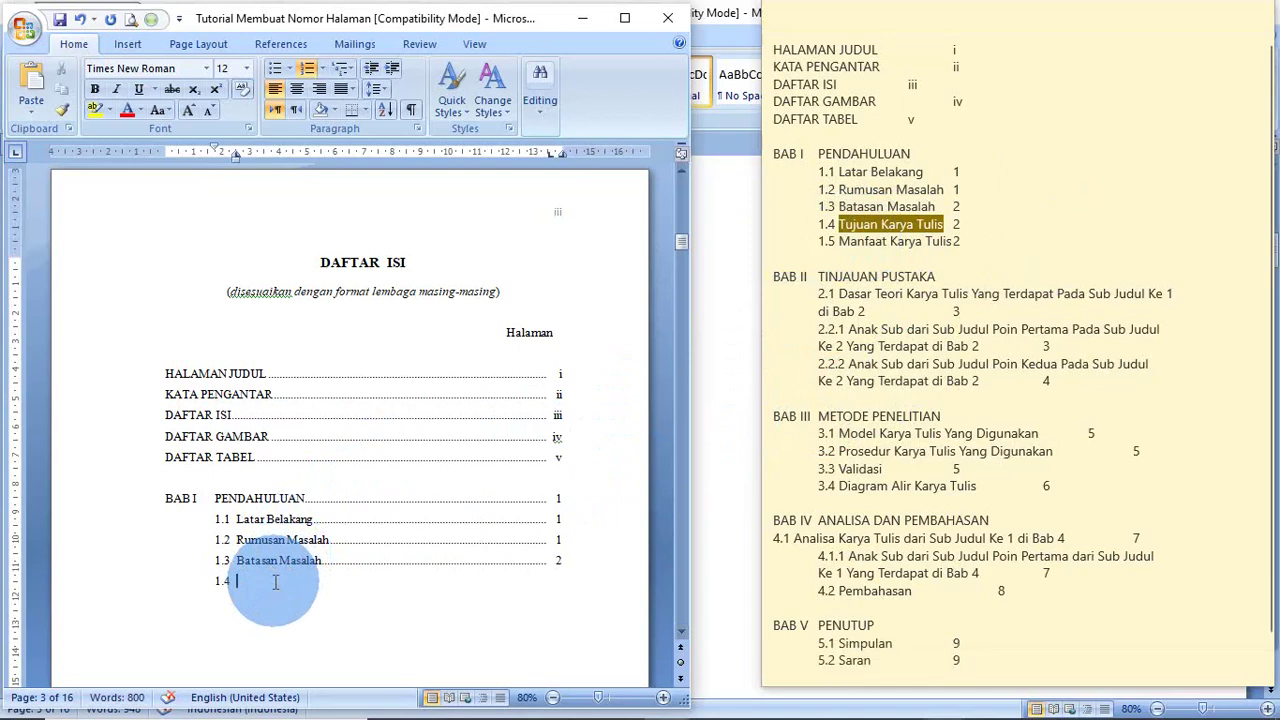
key("ctrl+v")
key("Tab")
type("2")
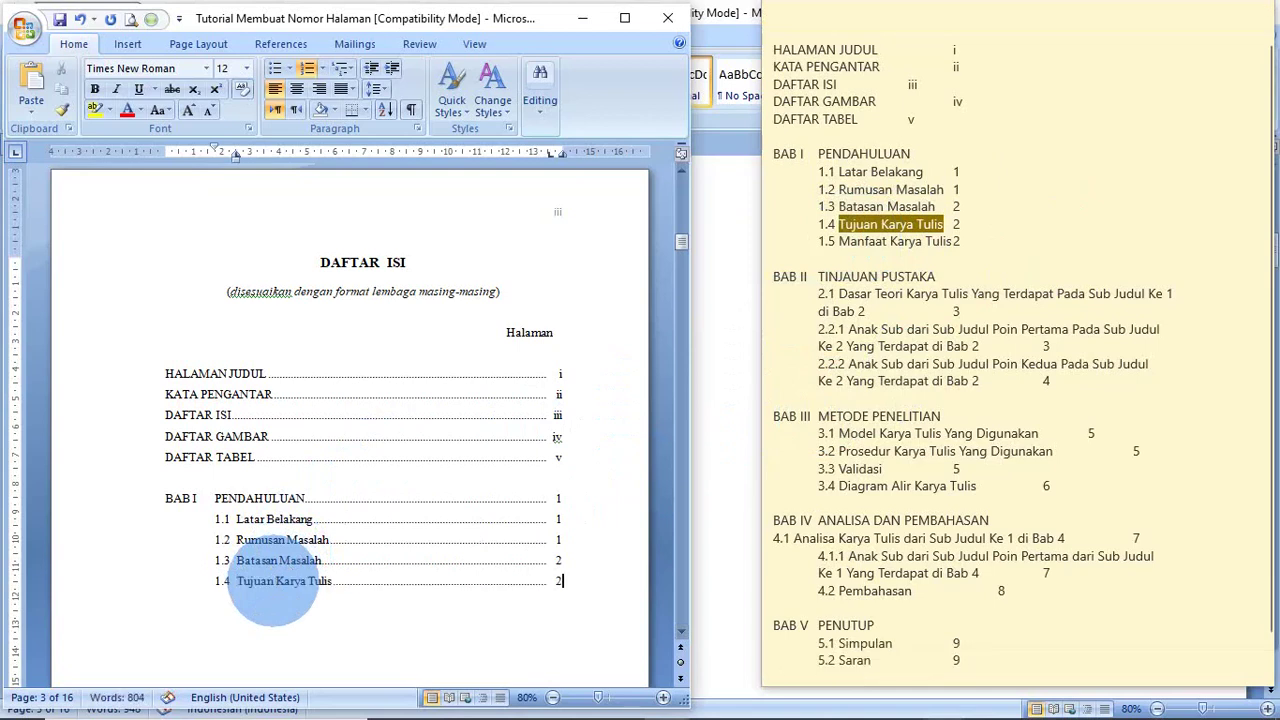
- Add sub-chapter 1.5 Manfaat Karya Tulis, copied from the note, with the dotted leader and page number 2
key("Return")
type("1.5")
key("Tab")
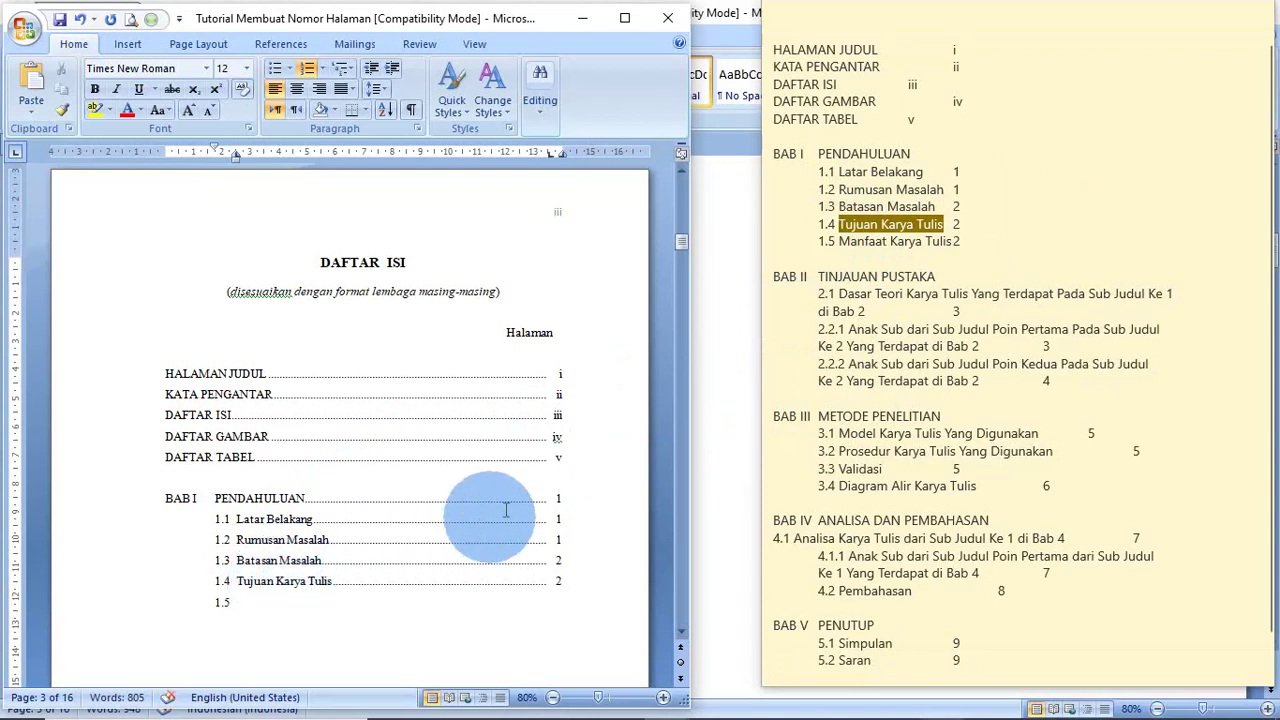
left_click(839, 242)
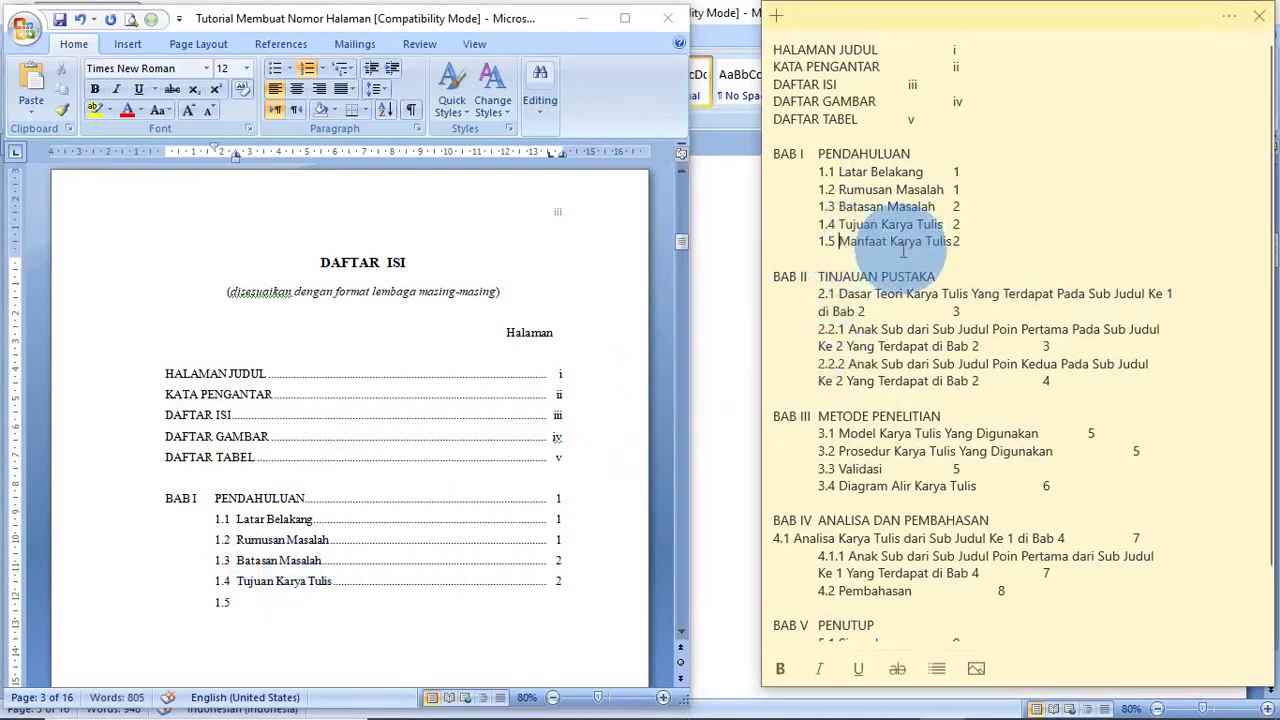
left_click_drag(839, 242, 903, 253)
key("ctrl+c")
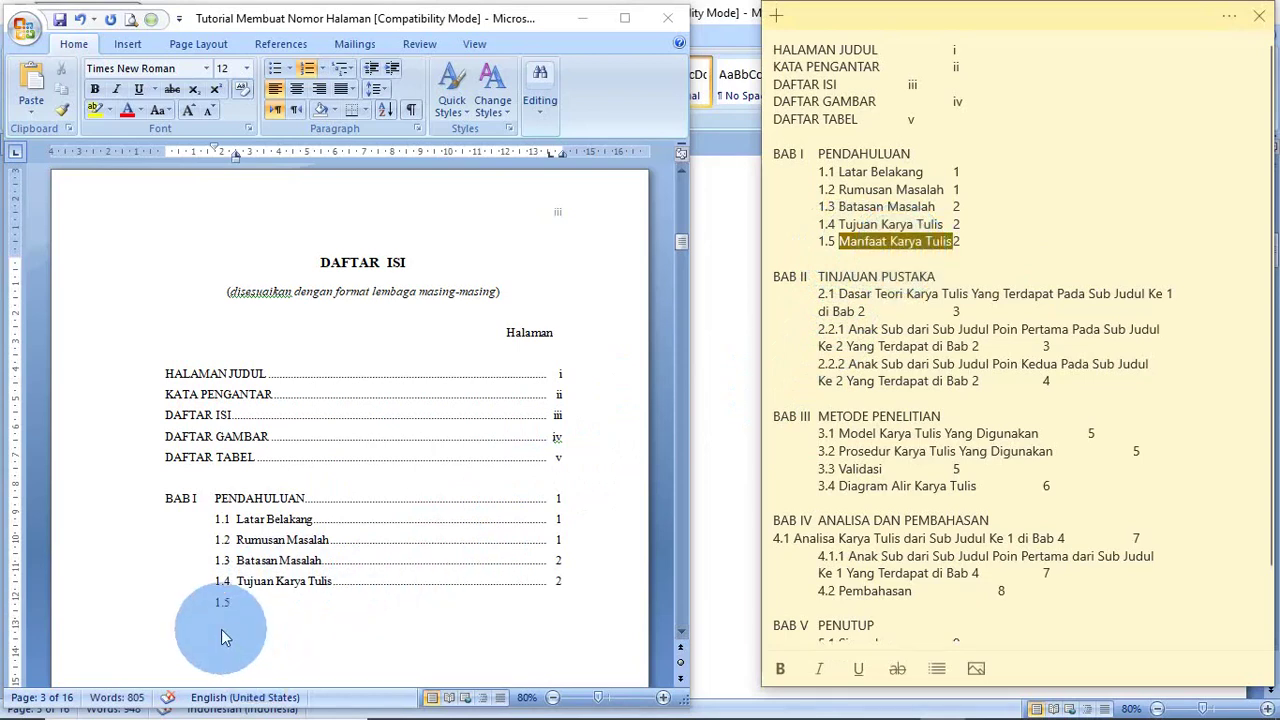
left_click(251, 592)
key("ctrl+v")
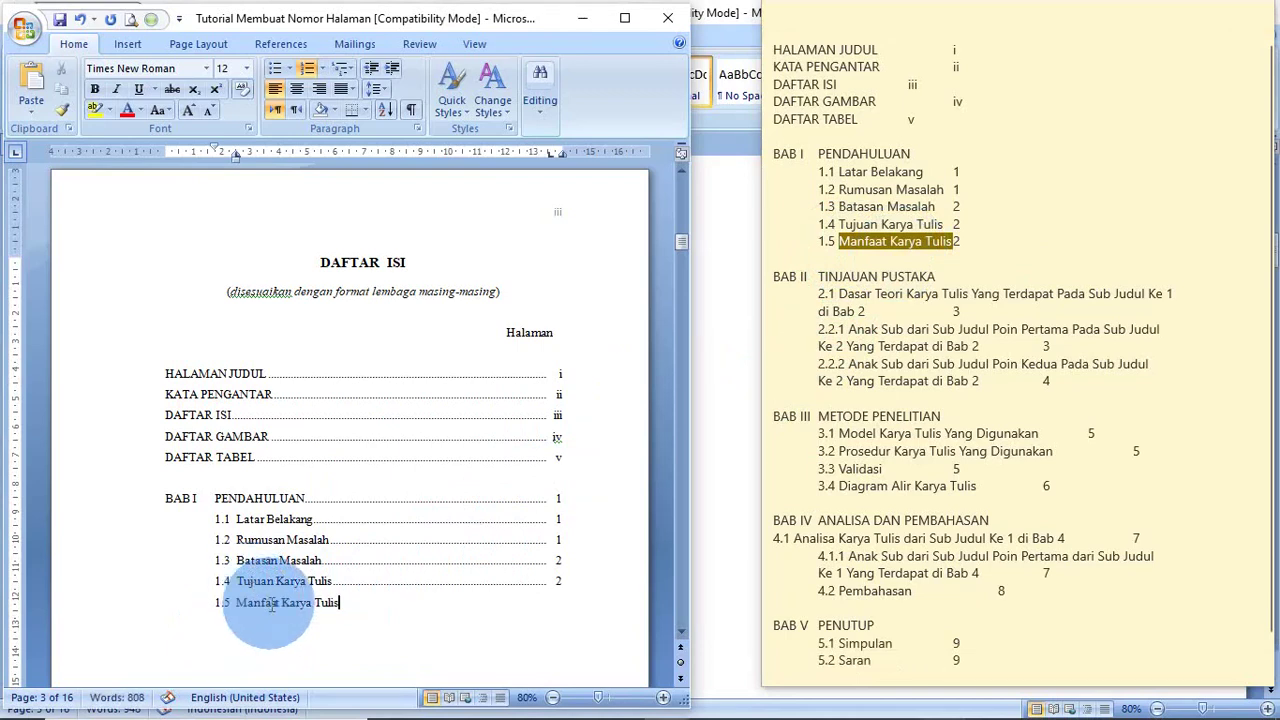
key("Tab")
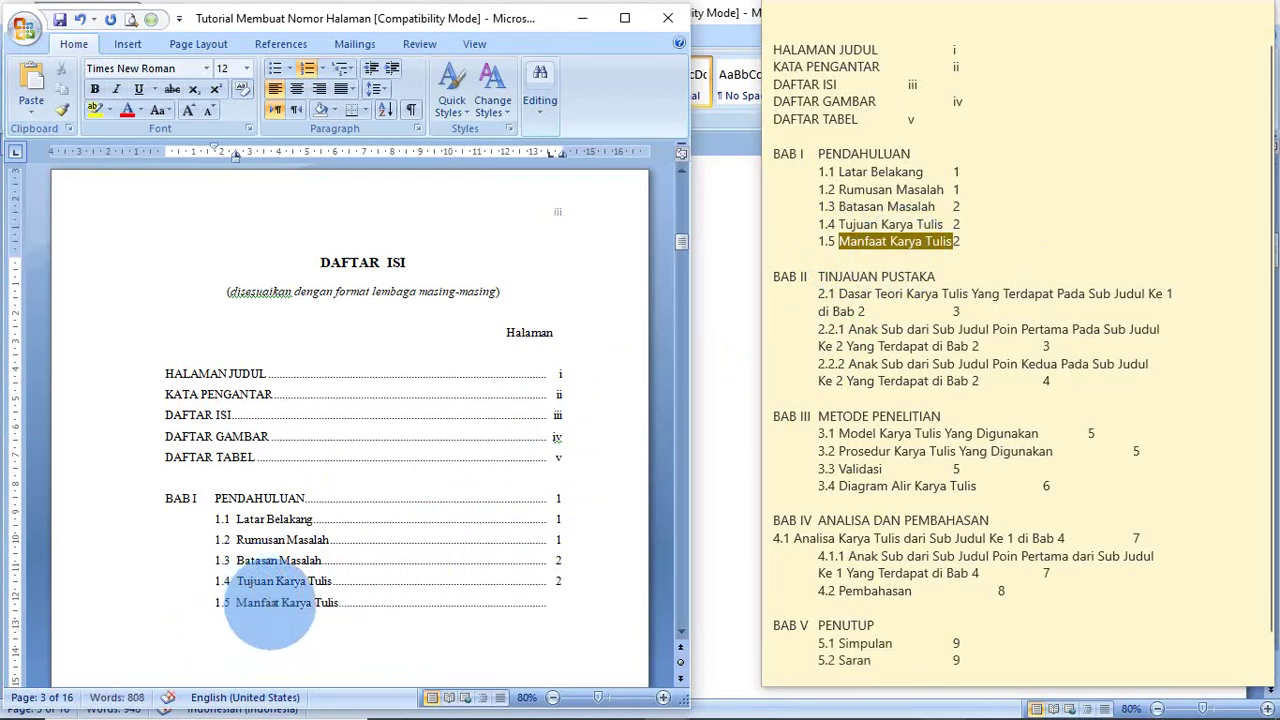
type("2")
- Start a new line below sub-chapter 1.5 without numbering and move its indents back to the 0 cm margin
key("Return")
scroll(270, 605, "down", 3)
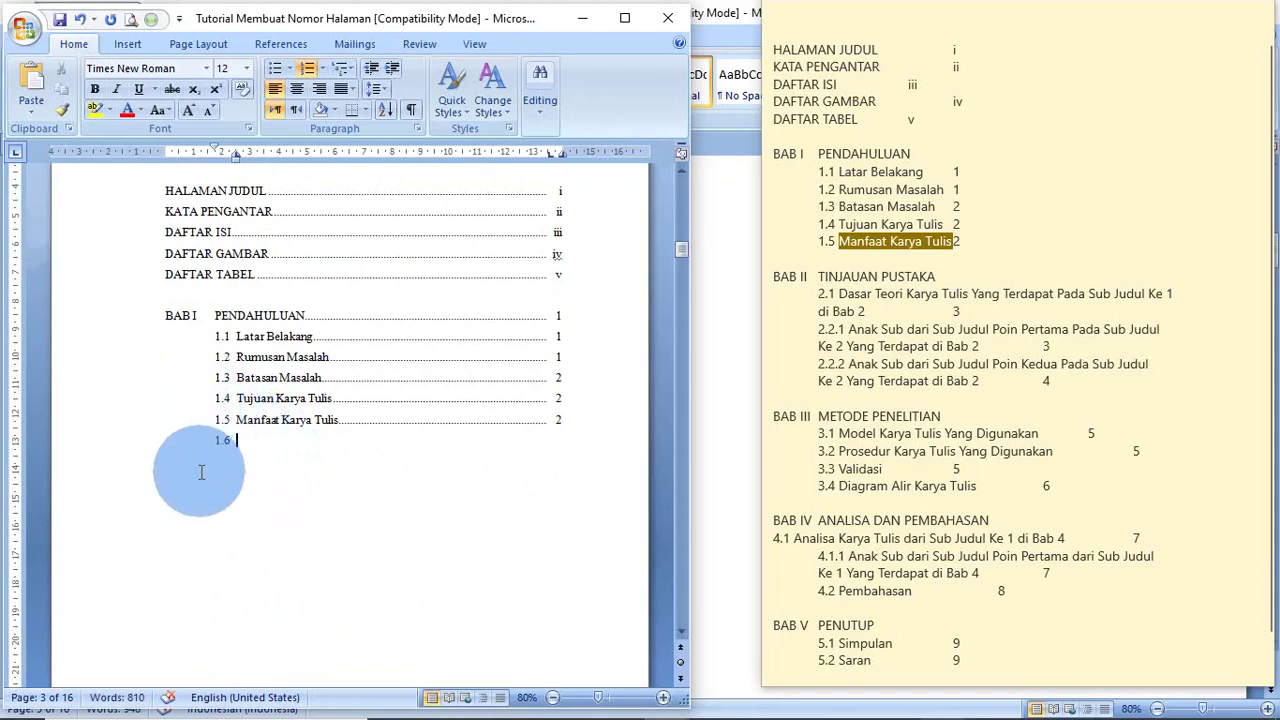
key("BackSpace")
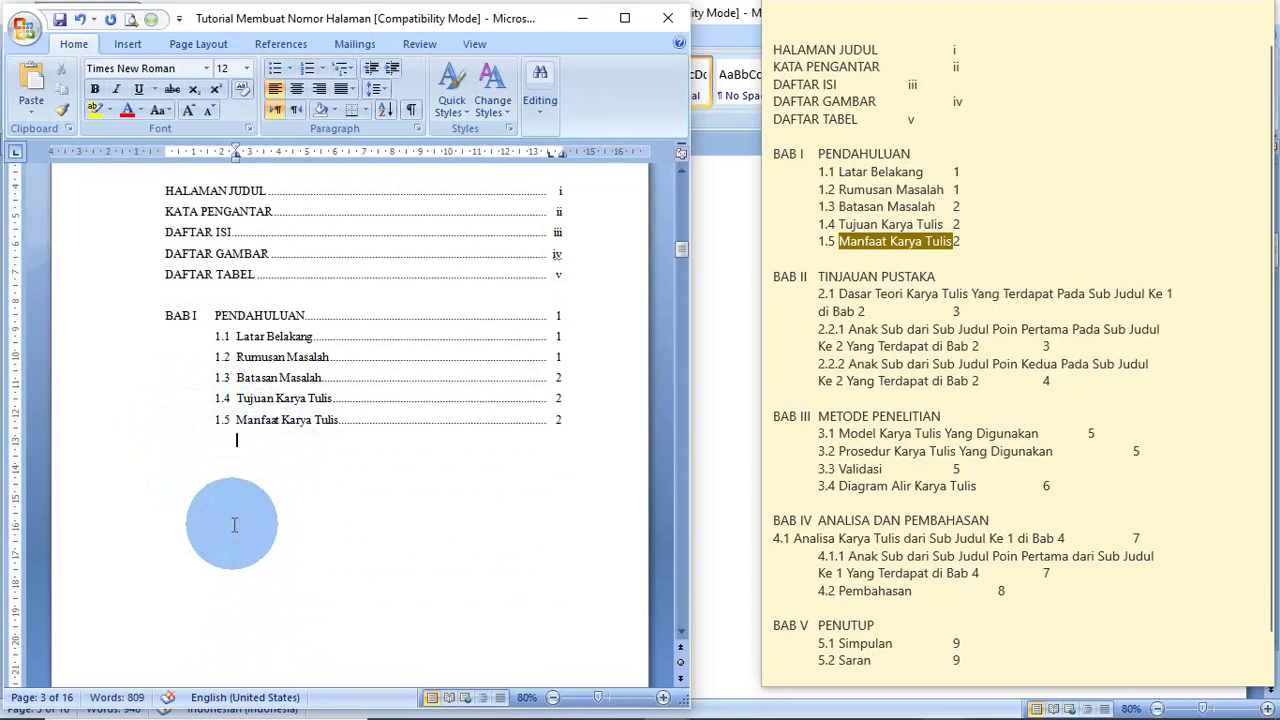
key("BackSpace")
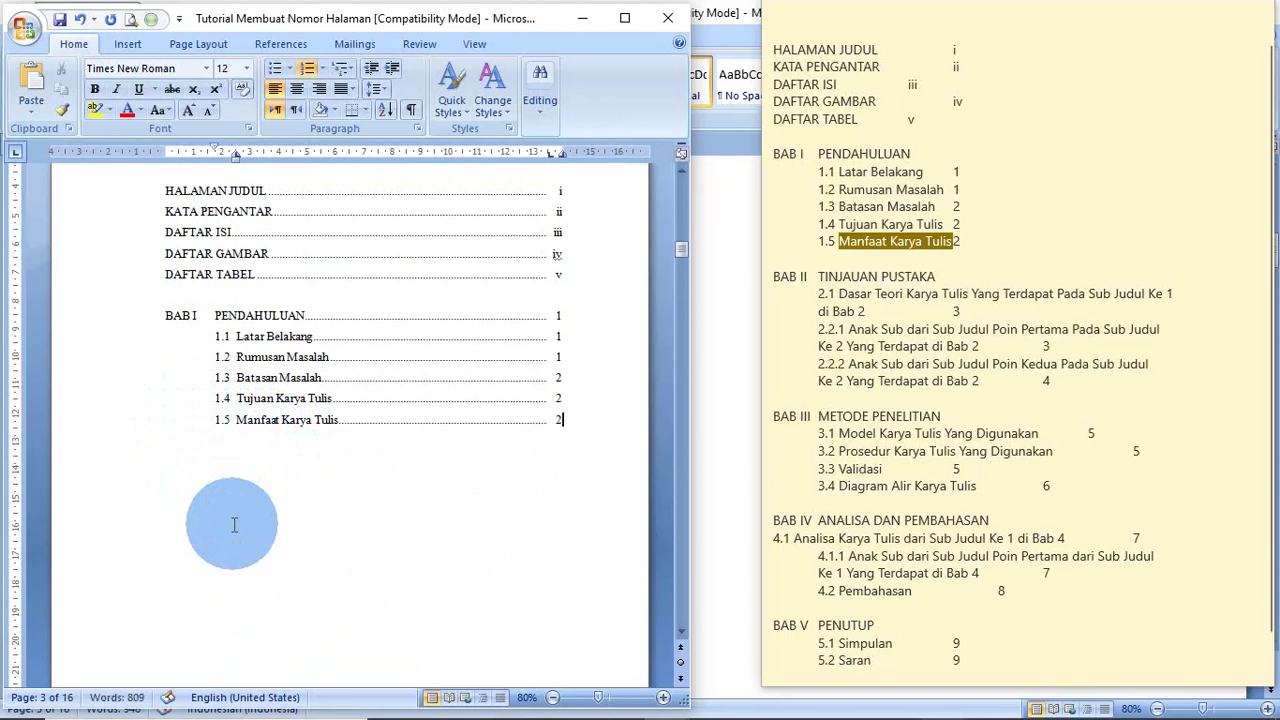
key("Return")
key("BackSpace")
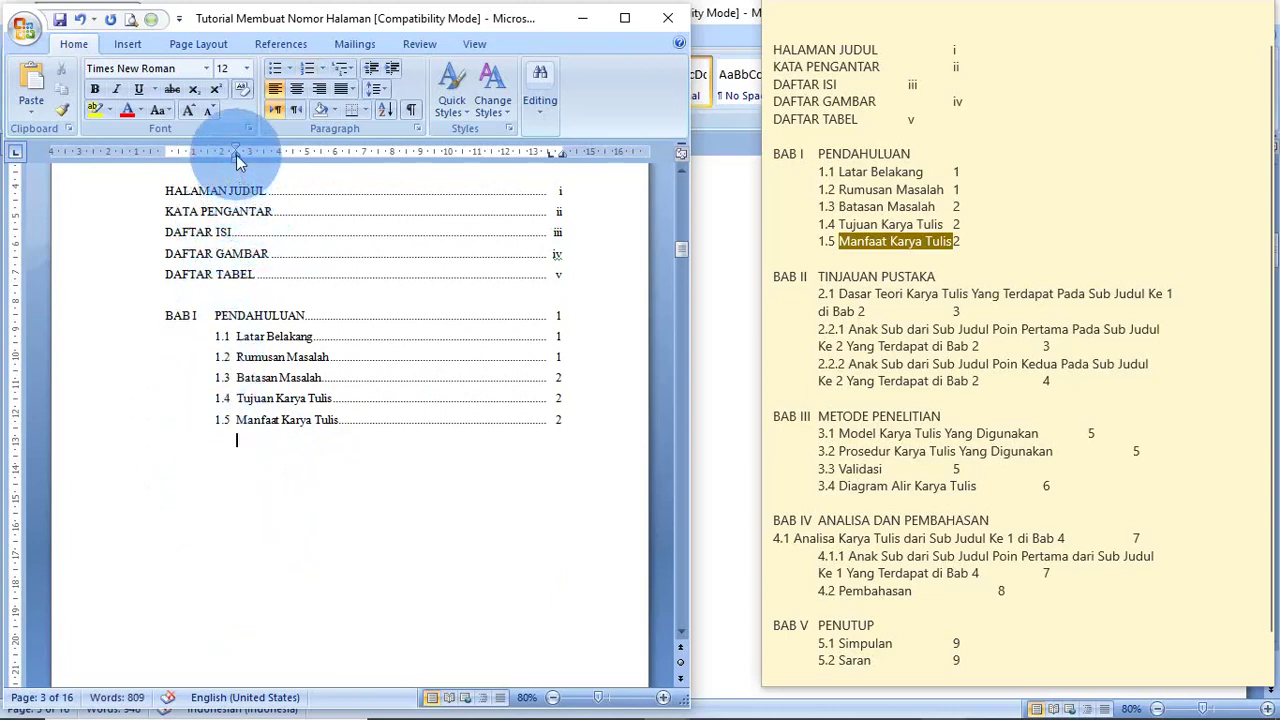
left_click_drag(236, 155, 236, 155)
left_click_drag(236, 159, 166, 164)
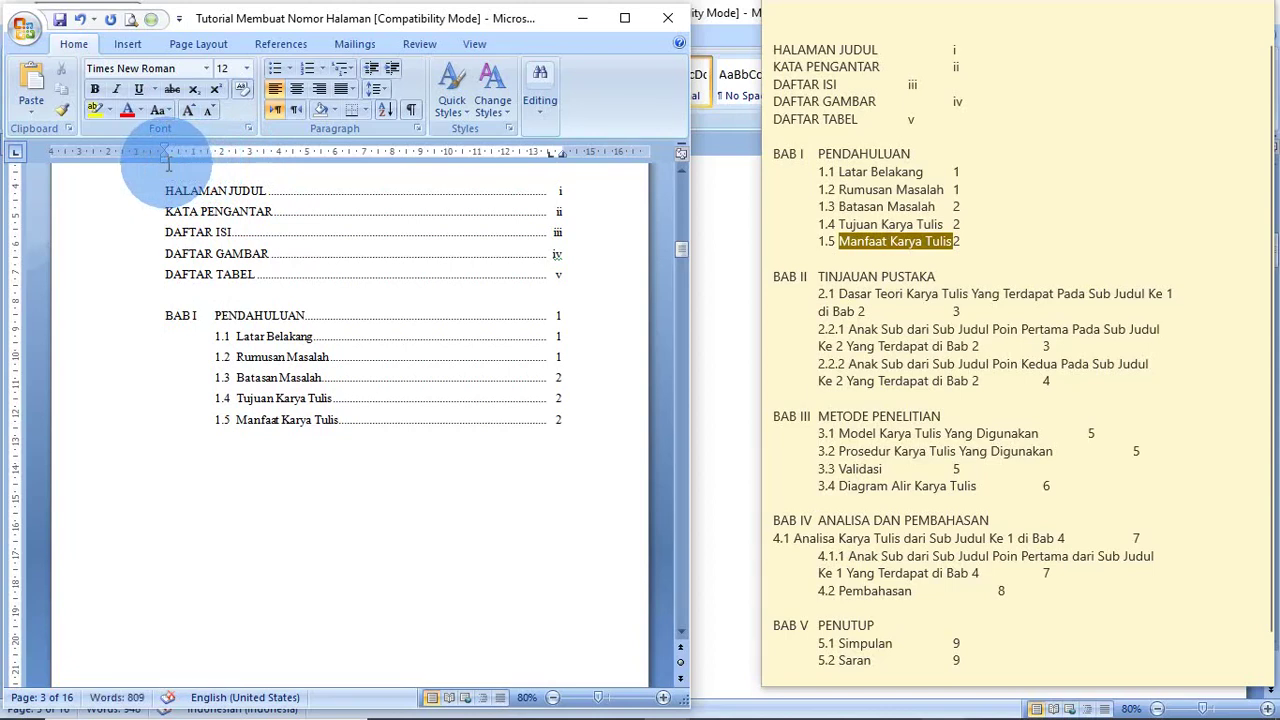
- Copy the BAB II TINJAUAN PUSTAKA heading from the note into the list below sub-chapter 1.5
triple_click(787, 280)
key("ctrl+c")
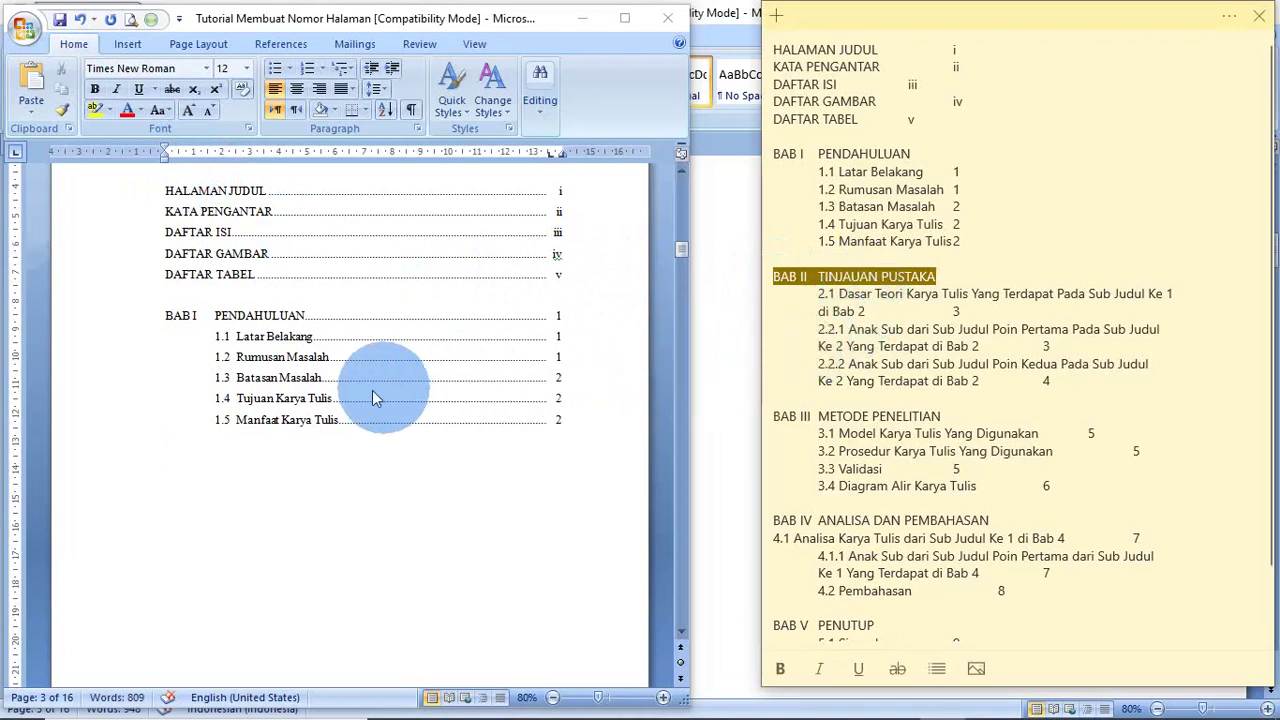
left_click(177, 449)
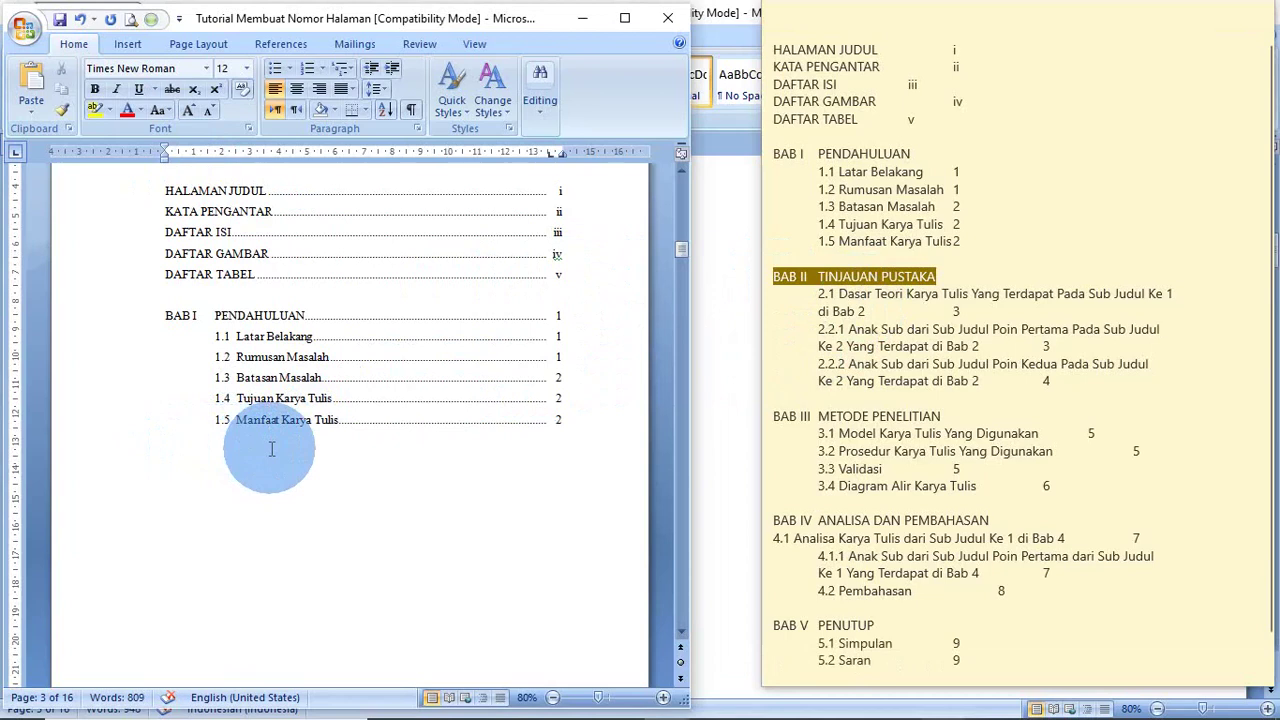
key("ctrl+v")
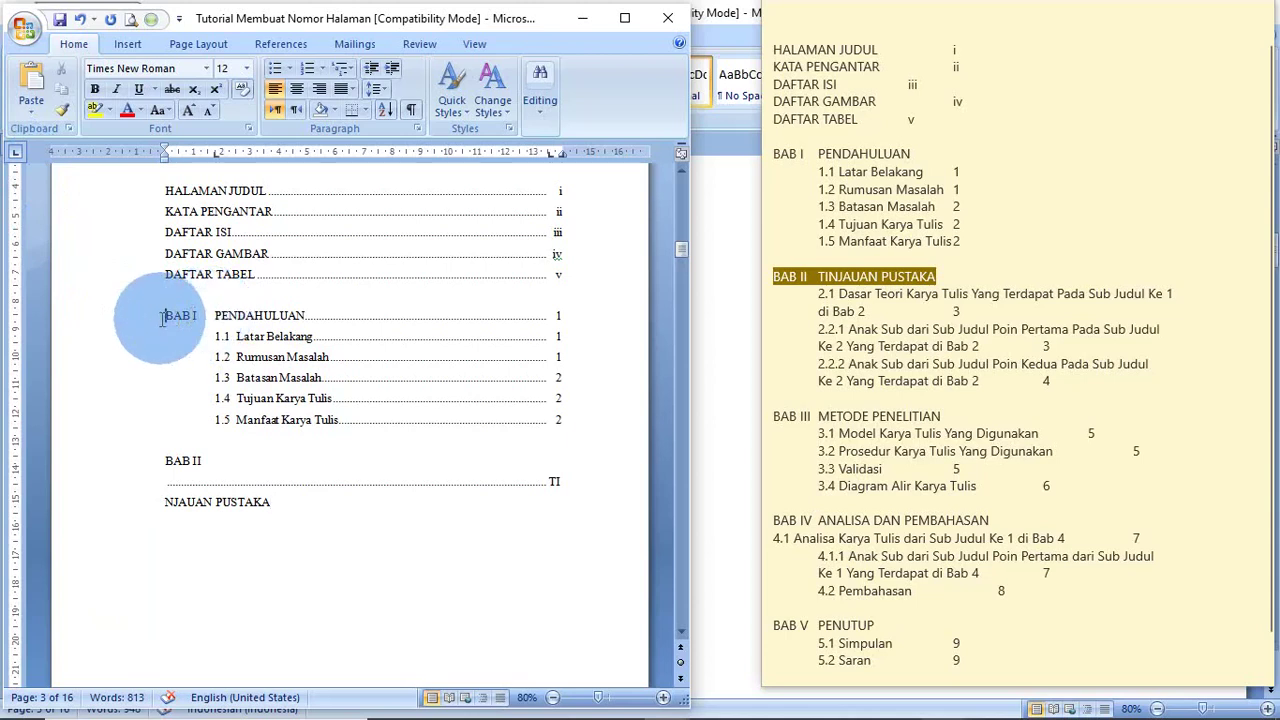
- Align TINJAUAN PUSTAKA in the BAB II line with a left tab stop matching BAB I's, and add the dotted leader and page number 3
left_click(162, 317)
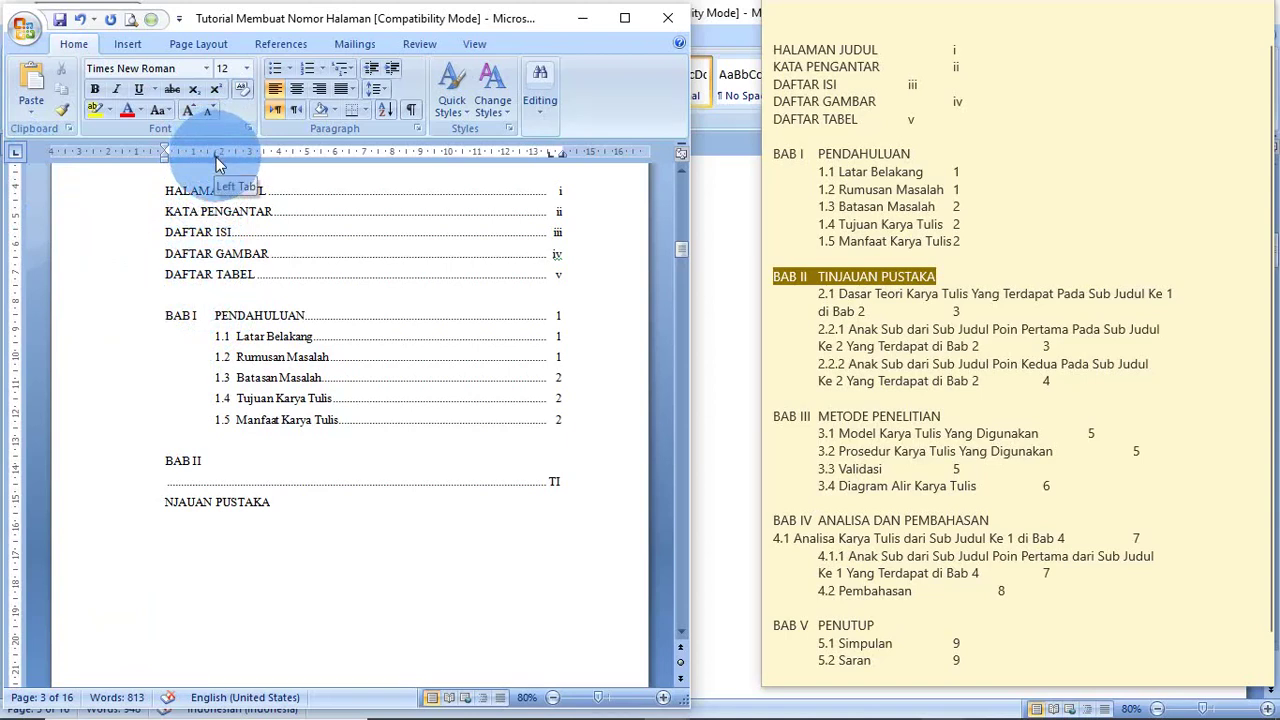
left_click(168, 465)
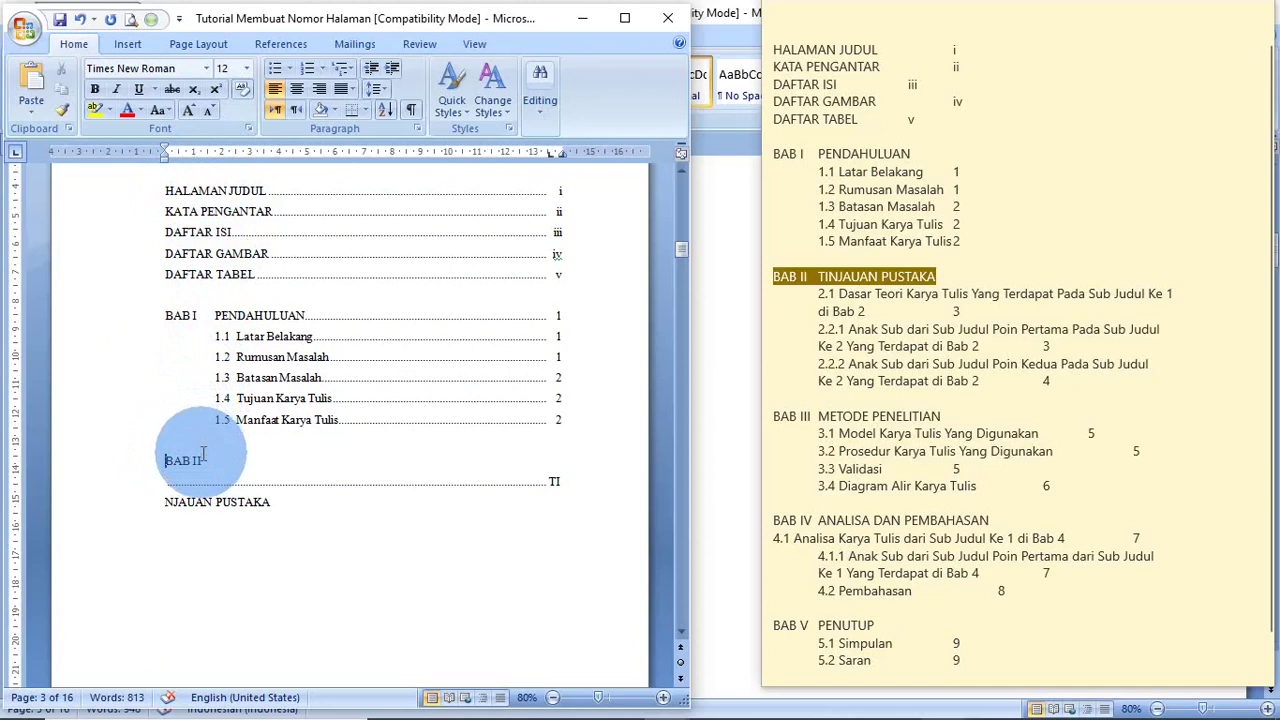
left_click(216, 155)
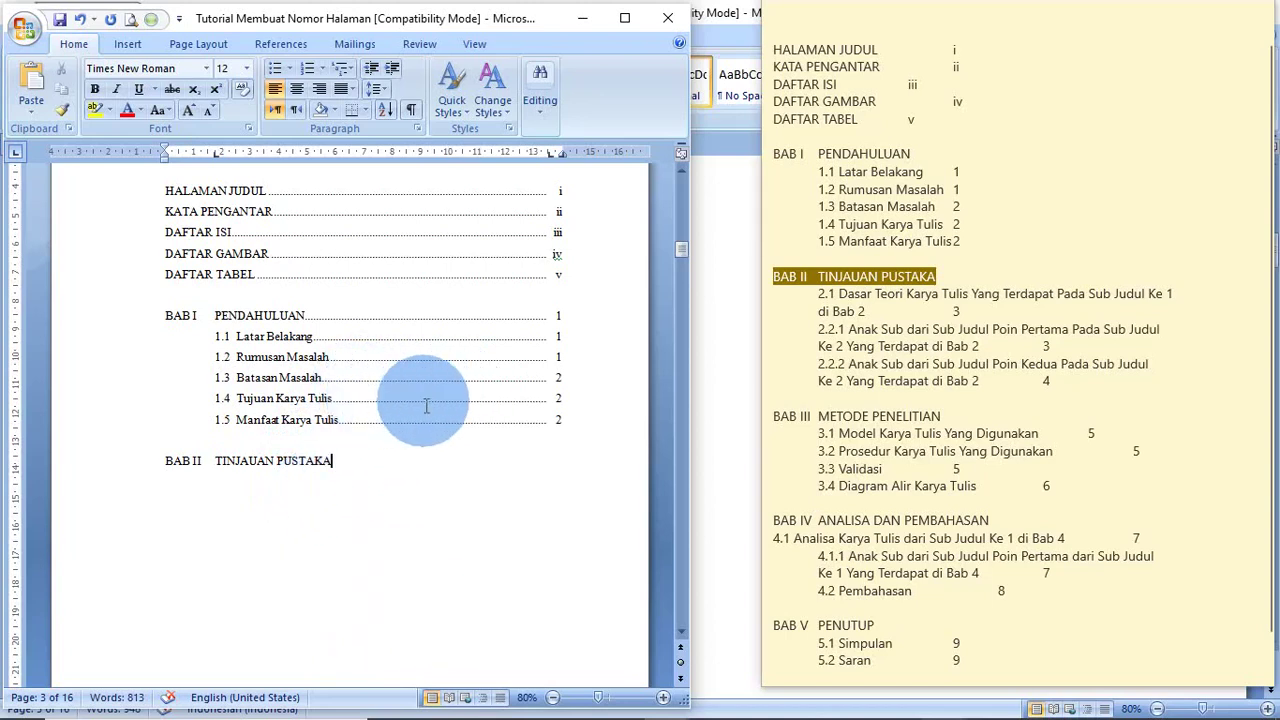
key("Tab")
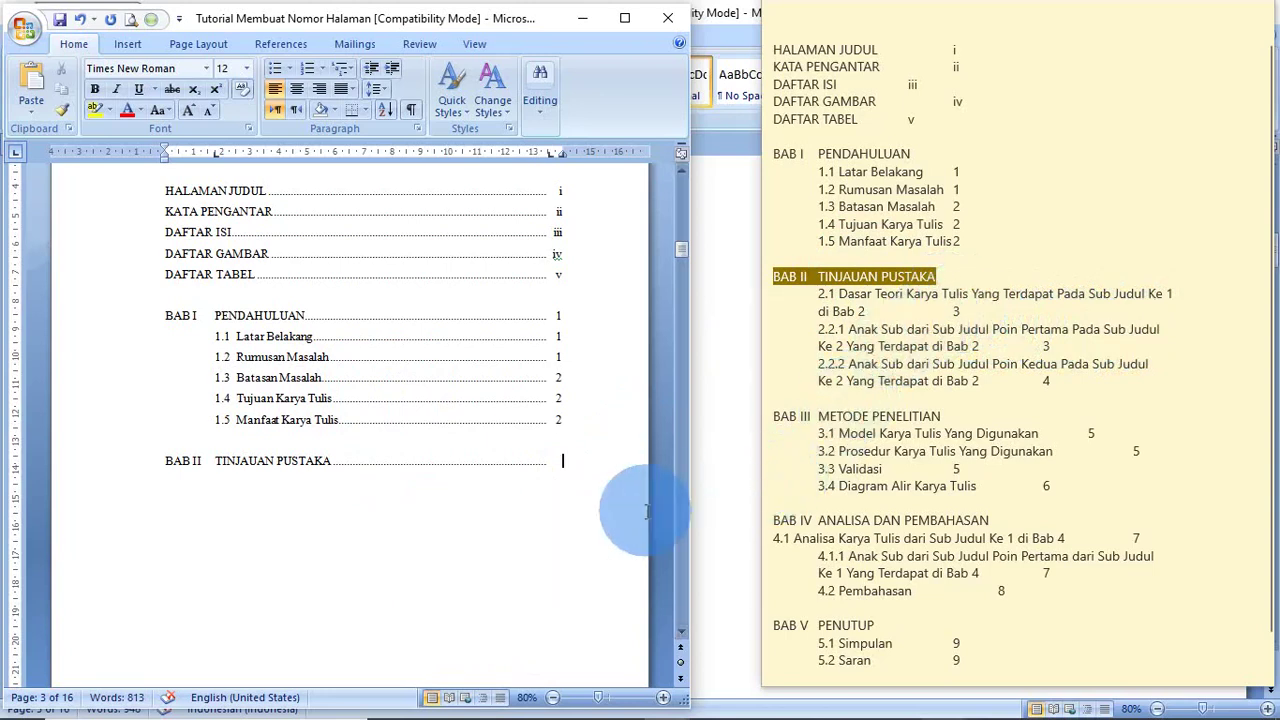
type("3")
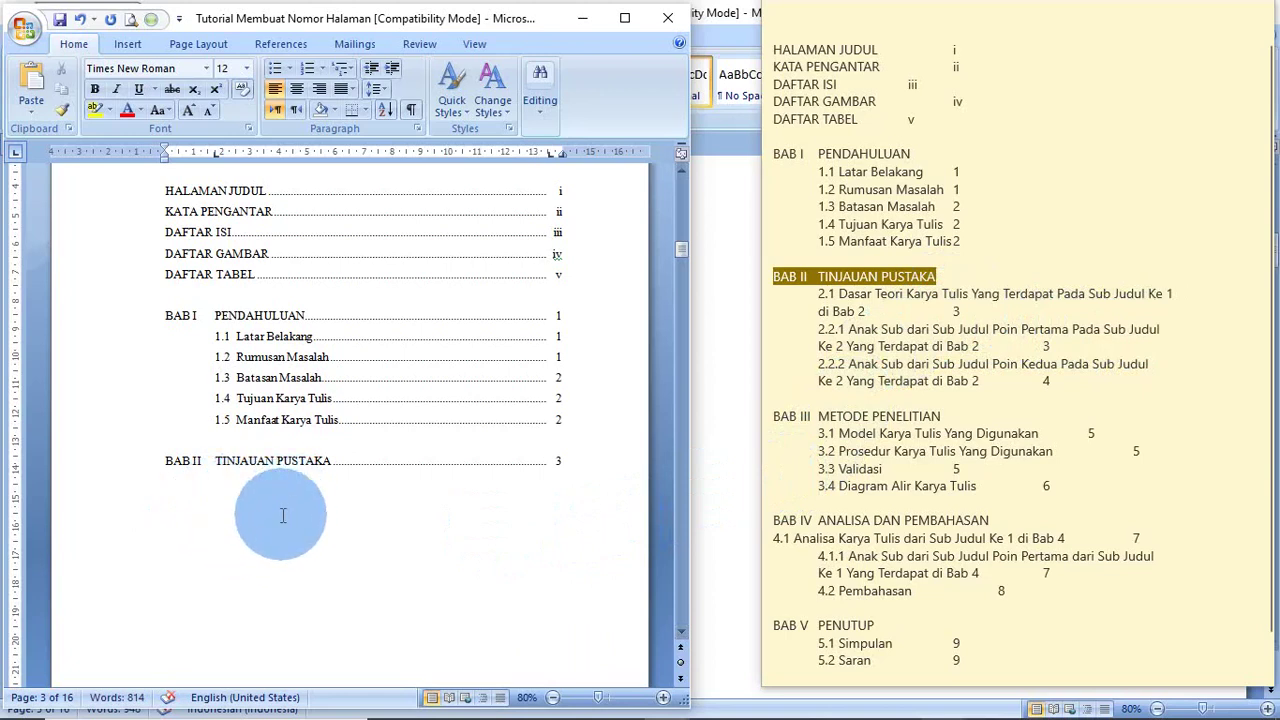
- Start a line below BAB II TINJAUAN PUSTAKA and apply the recently used 1.1, 1.2, 1.3 numbering format to it
left_click(235, 393)
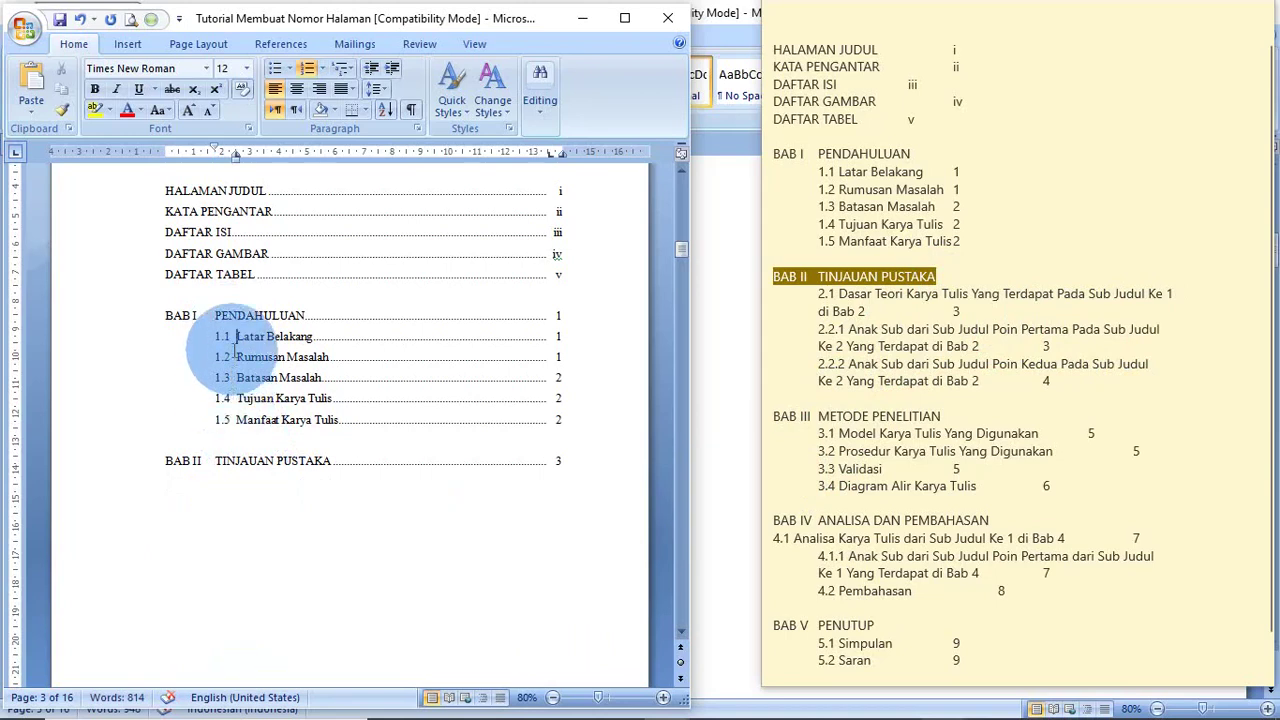
left_click(190, 485)
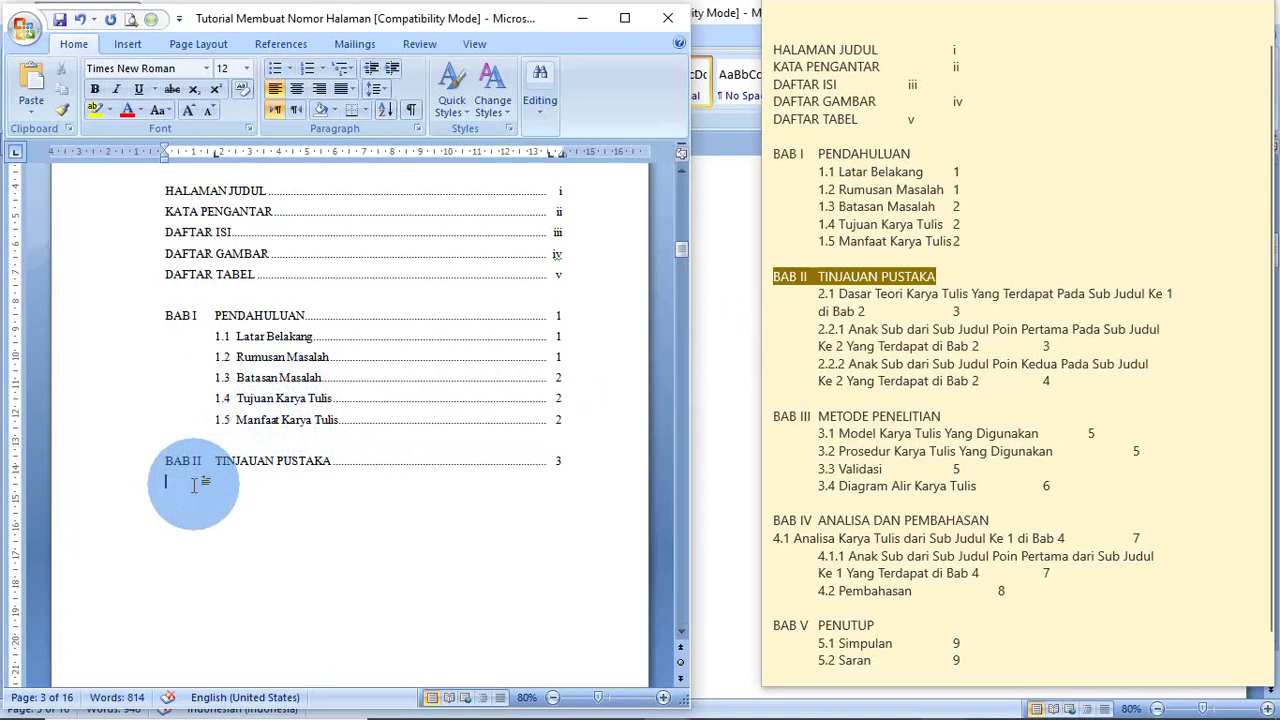
left_click(321, 74)
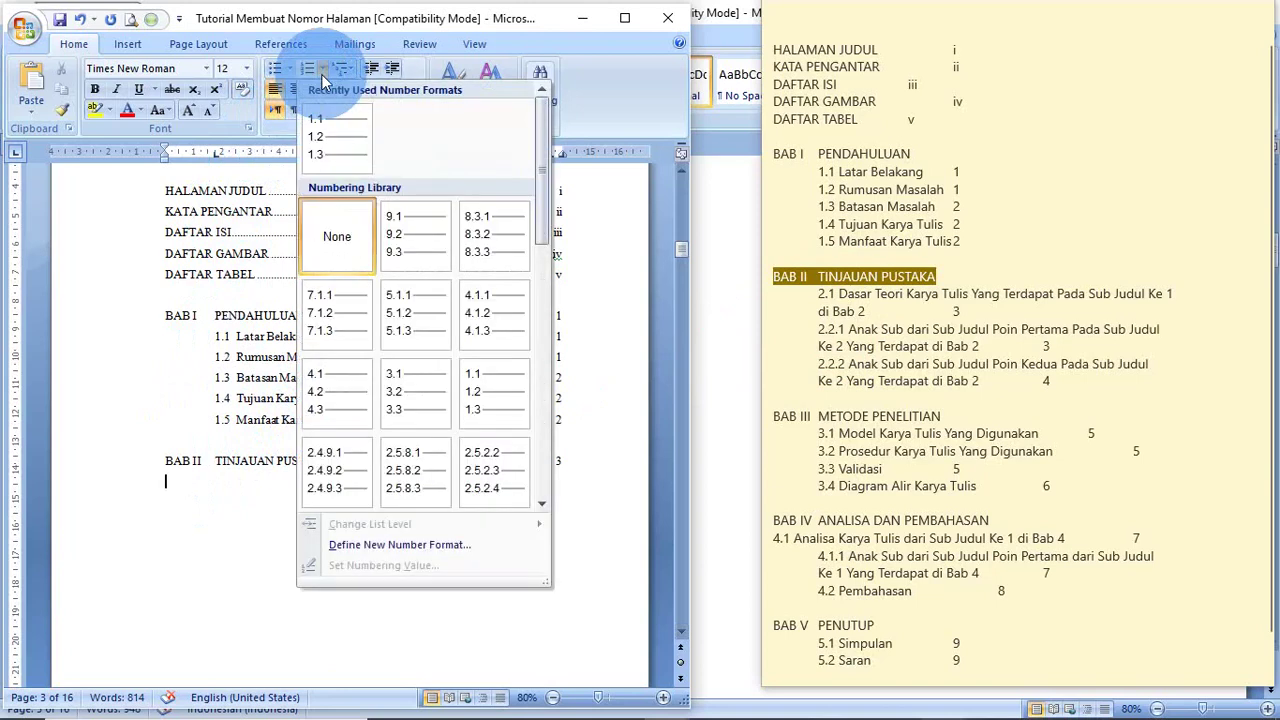
left_click(338, 144)
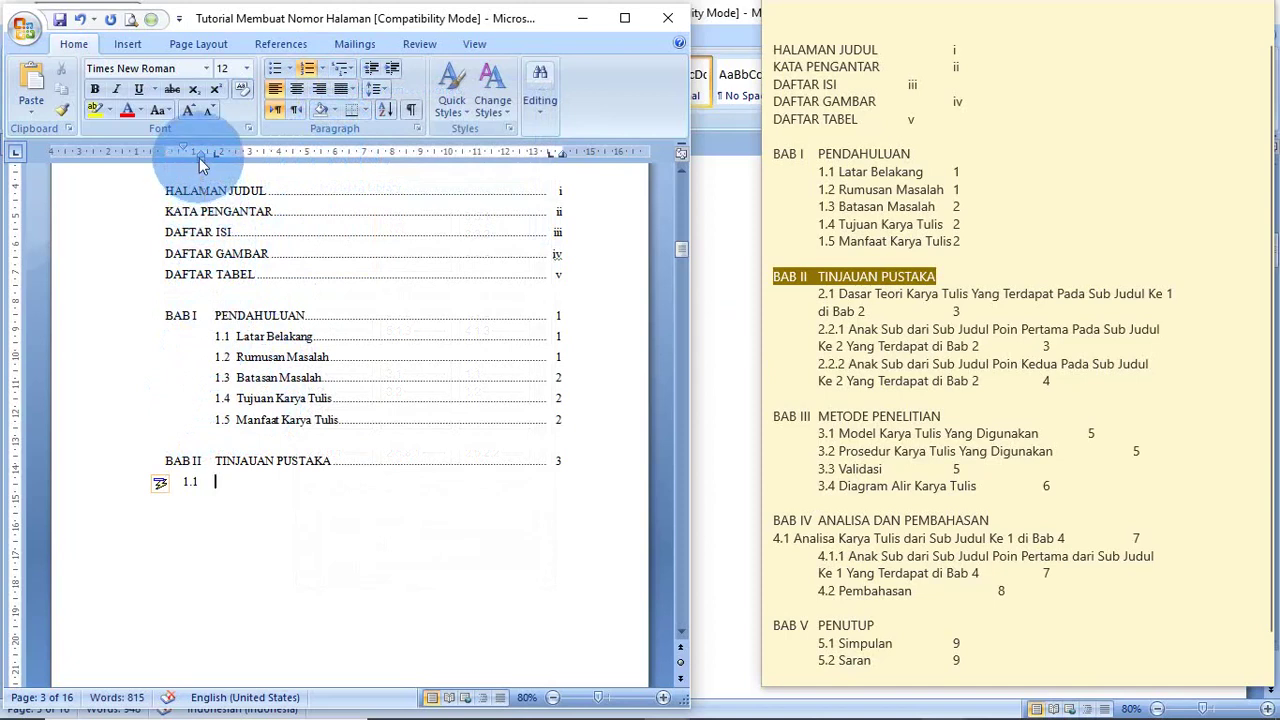
- Indent the new numbered line like BAB I's sub-chapters, with the number at about 1.75 cm and the text at about 2.5 cm
left_click_drag(199, 158, 230, 164)
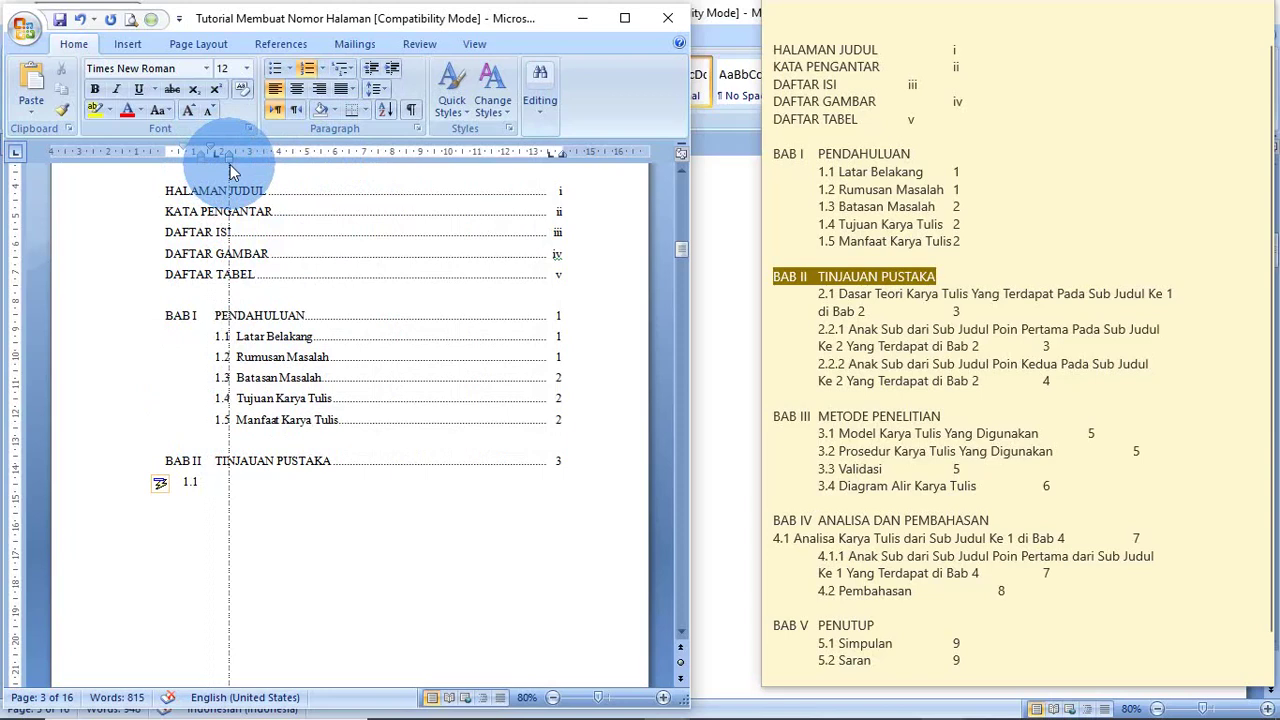
left_click_drag(230, 164, 230, 164)
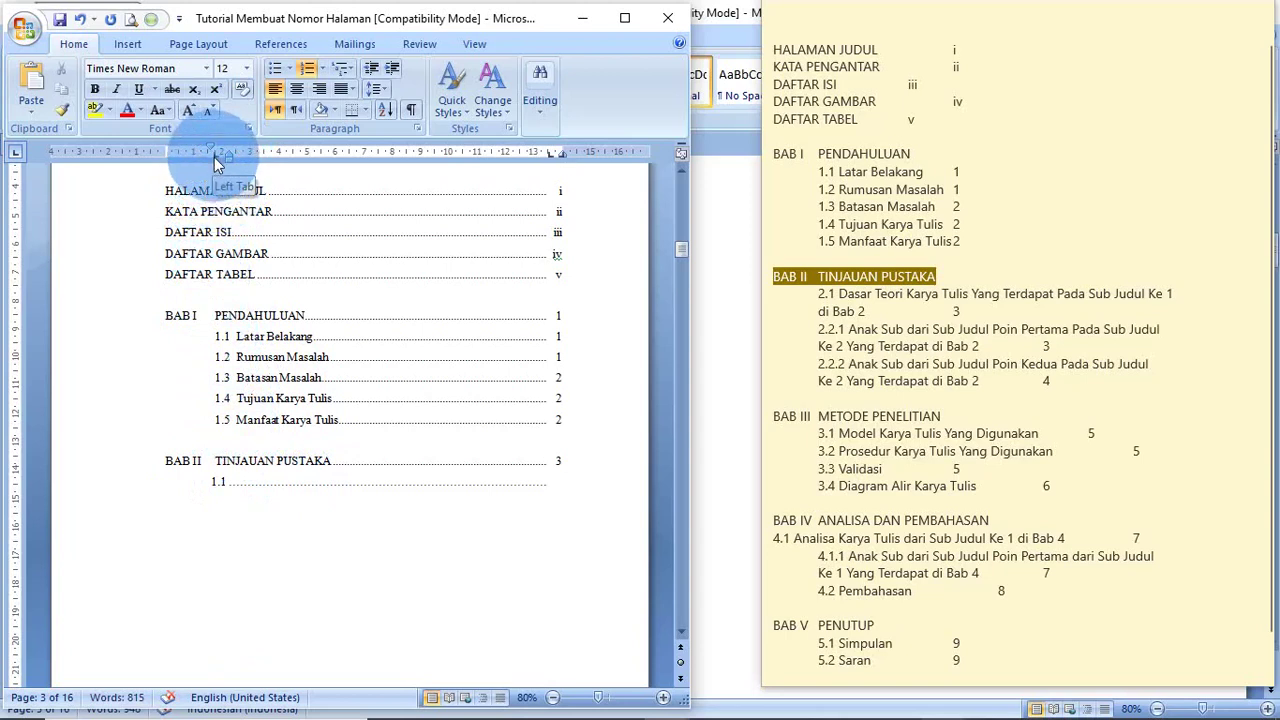
left_click_drag(214, 157, 231, 159)
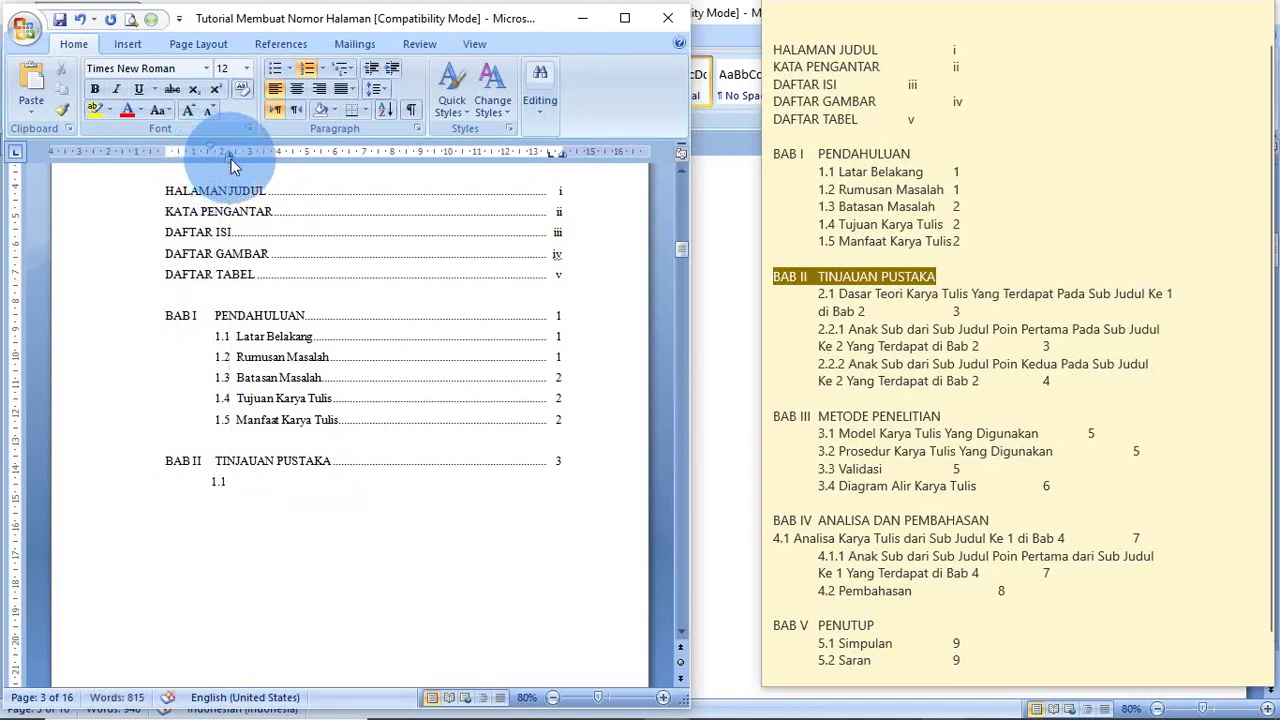
left_click_drag(214, 523, 244, 519)
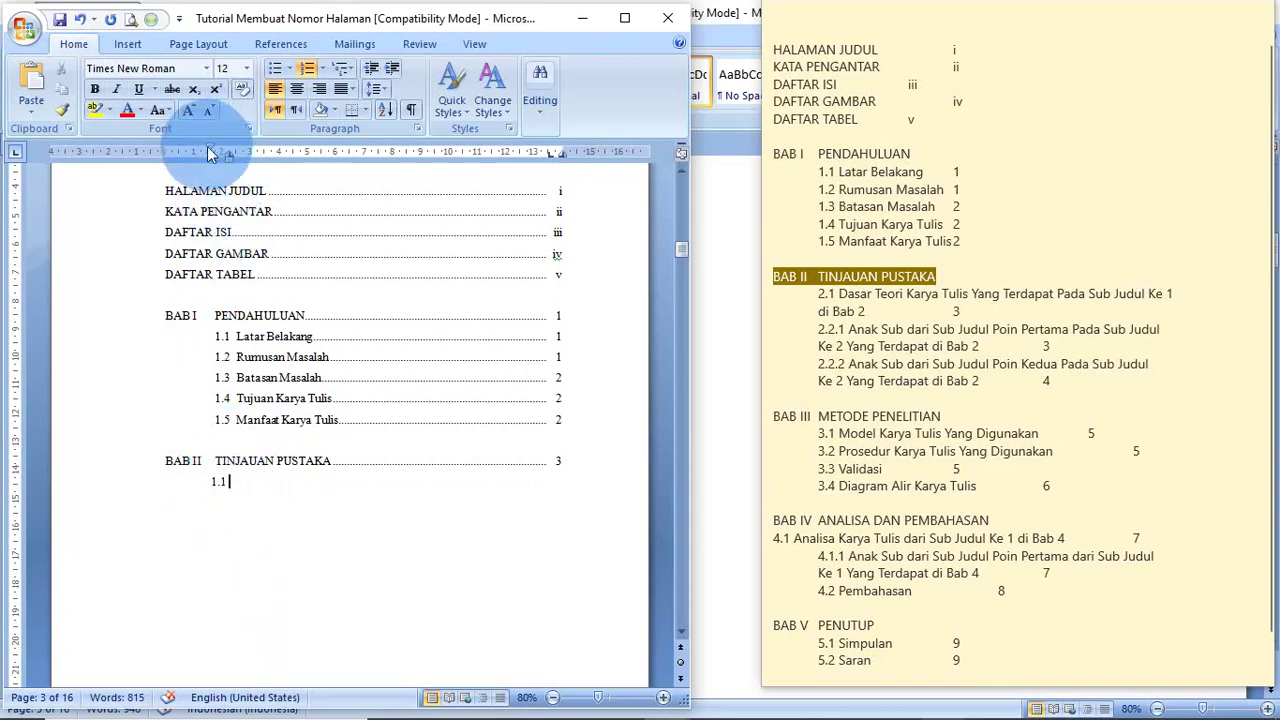
left_click_drag(208, 147, 208, 147)
mouse_move(208, 147)
left_mouse_down()
mouse_move(216, 155)
mouse_move(209, 147)
left_mouse_up()
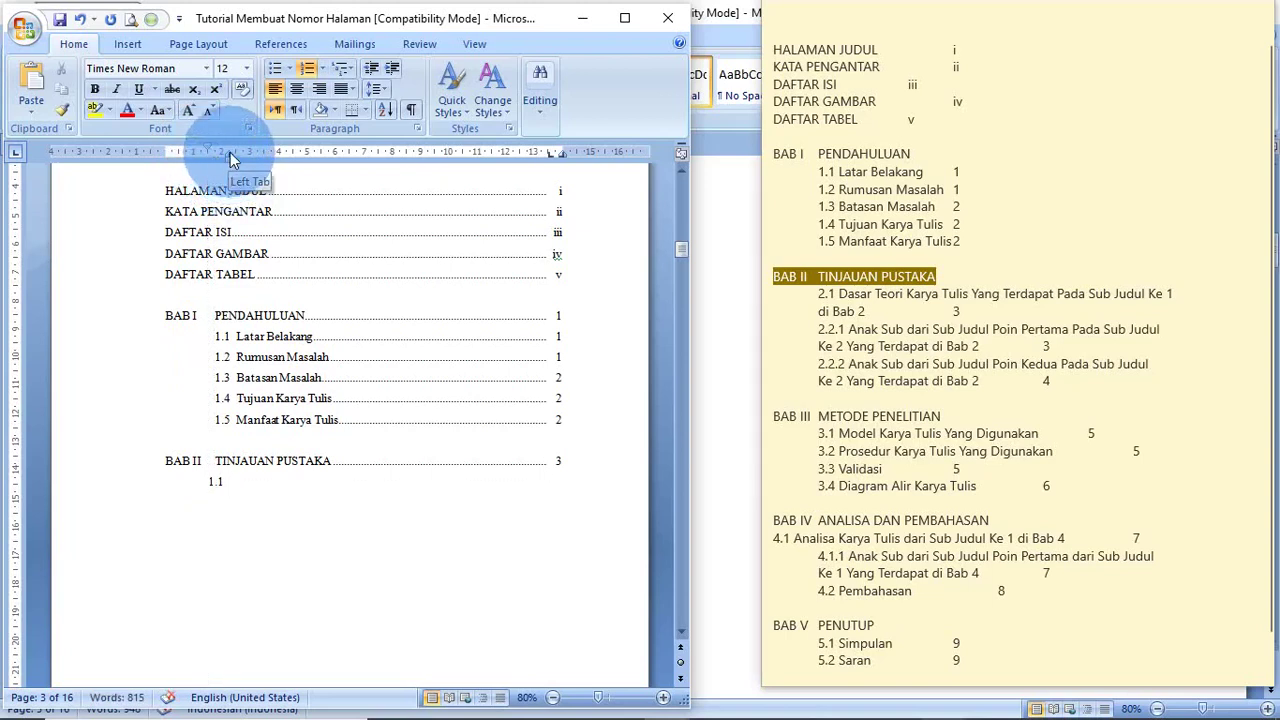
left_click_drag(230, 152, 236, 159)
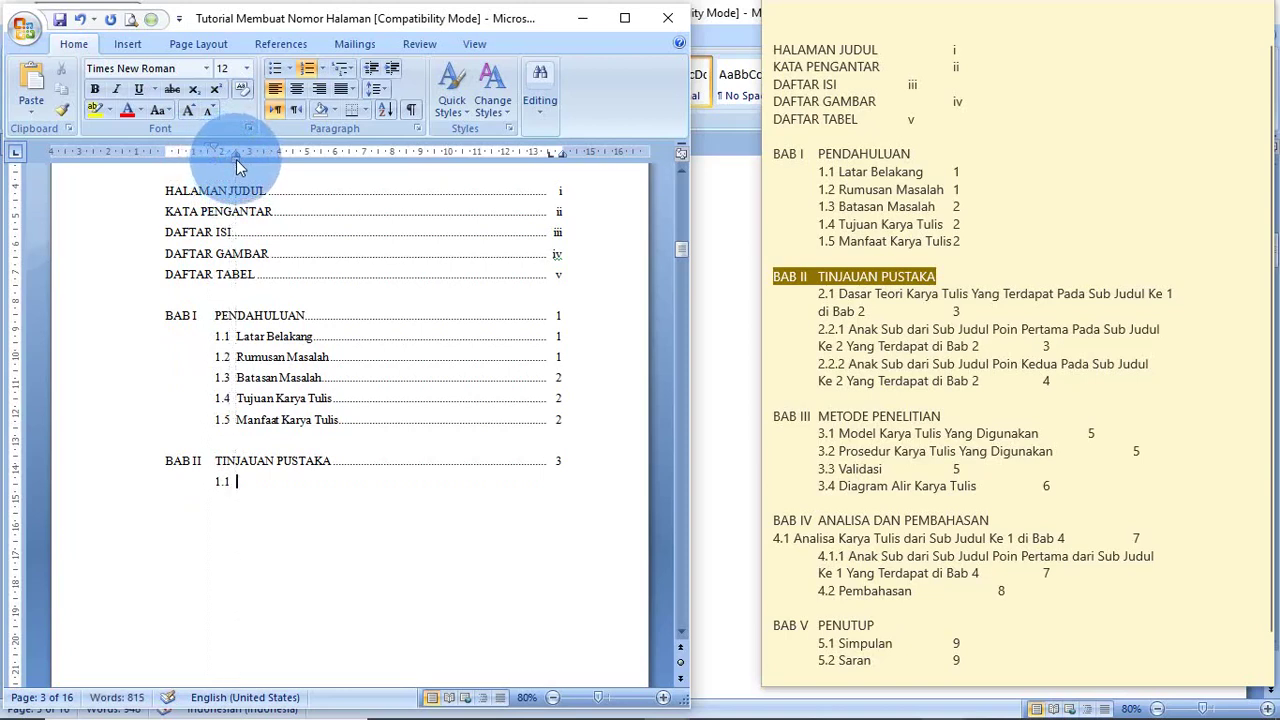
double_click(222, 481)
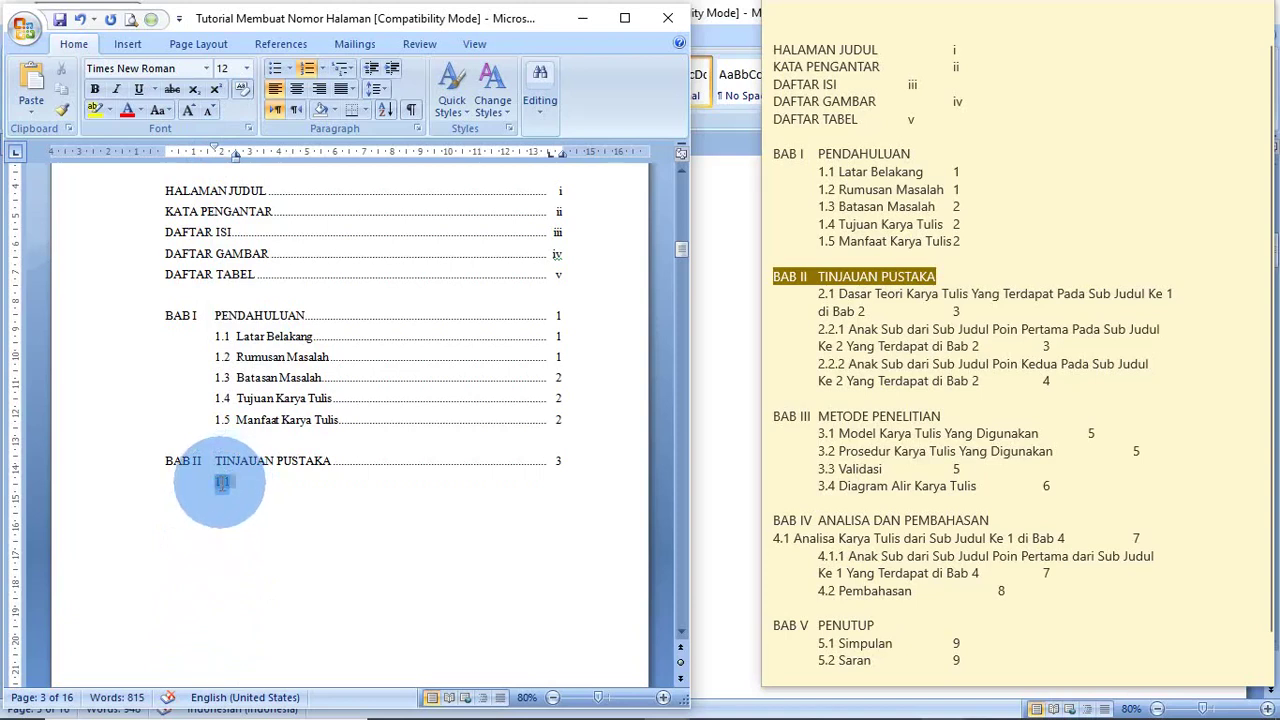
left_click(246, 491)
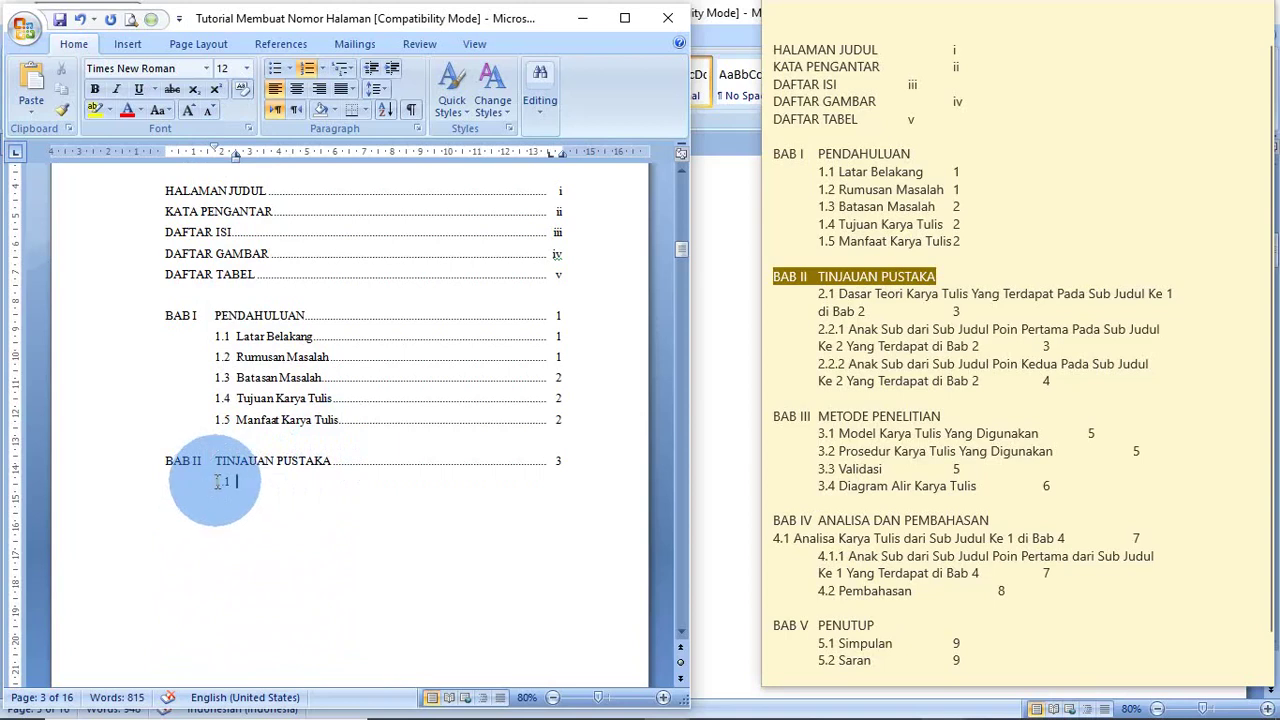
double_click(221, 481)
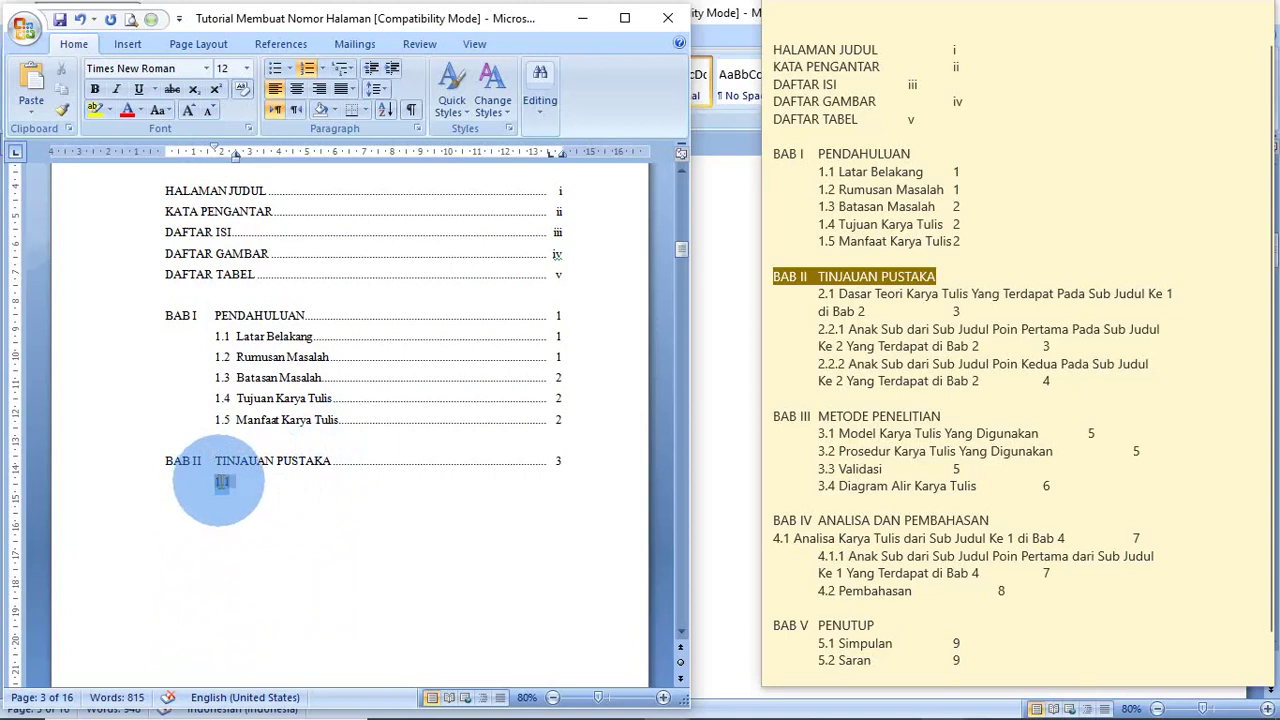
right_click(221, 483)
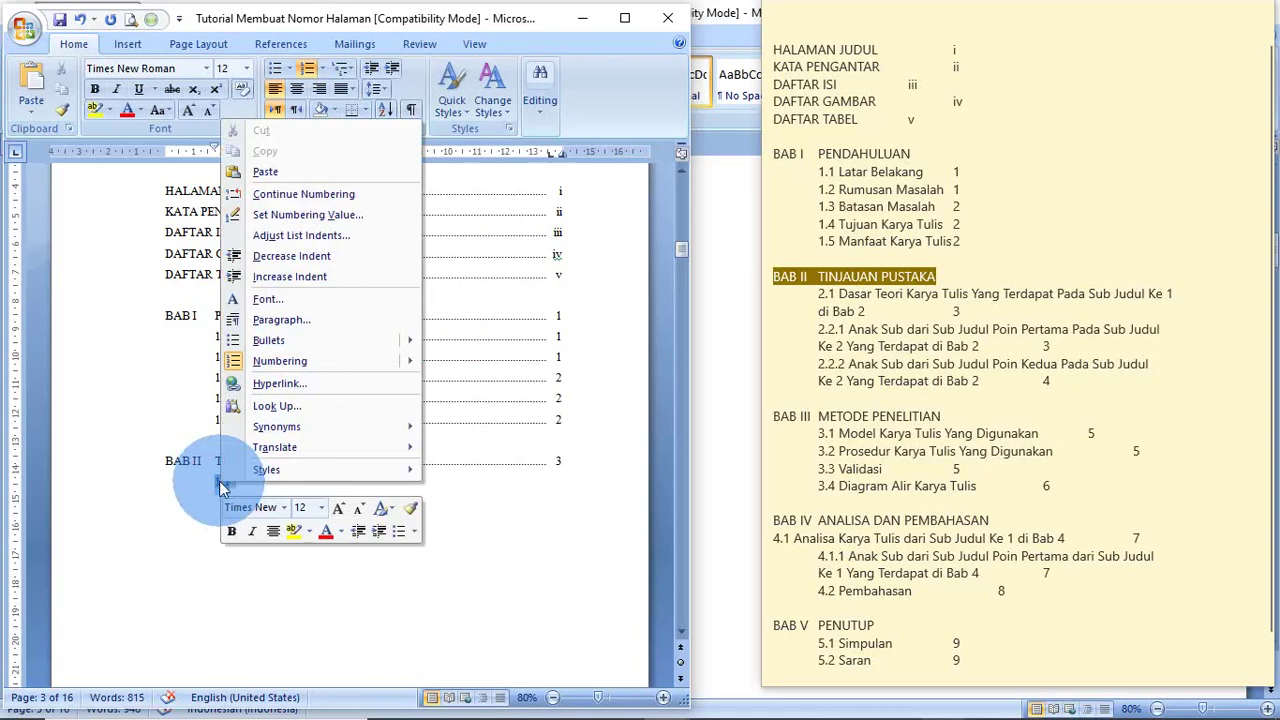
mouse_move(320, 358)
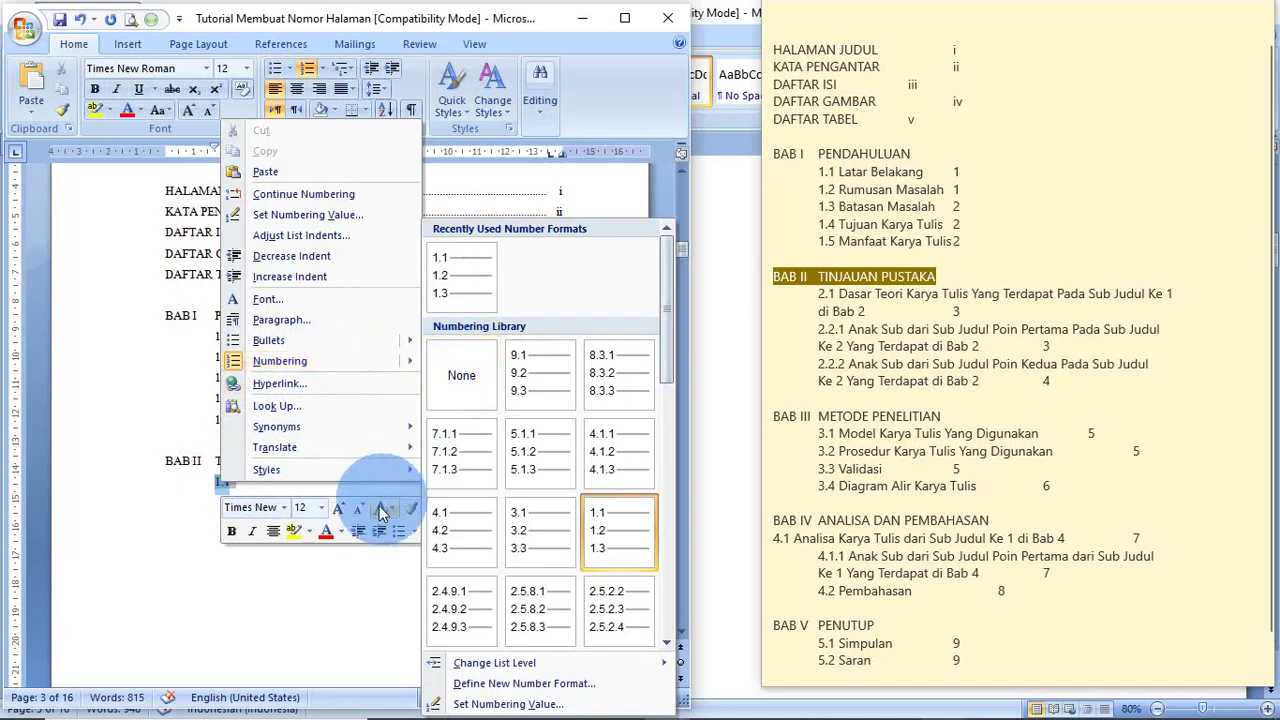
left_click(348, 578)
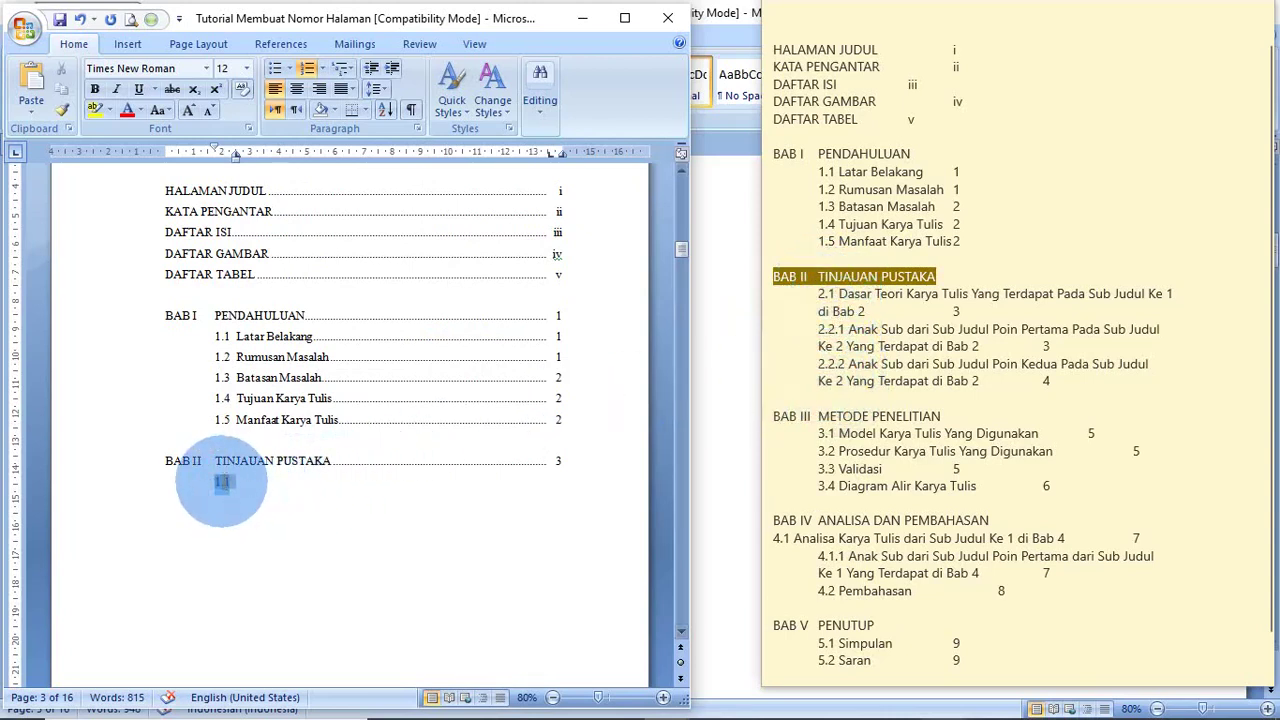
- Define a new number format for the line below BAB II so that its numbering reads 2.1
right_click(222, 482)
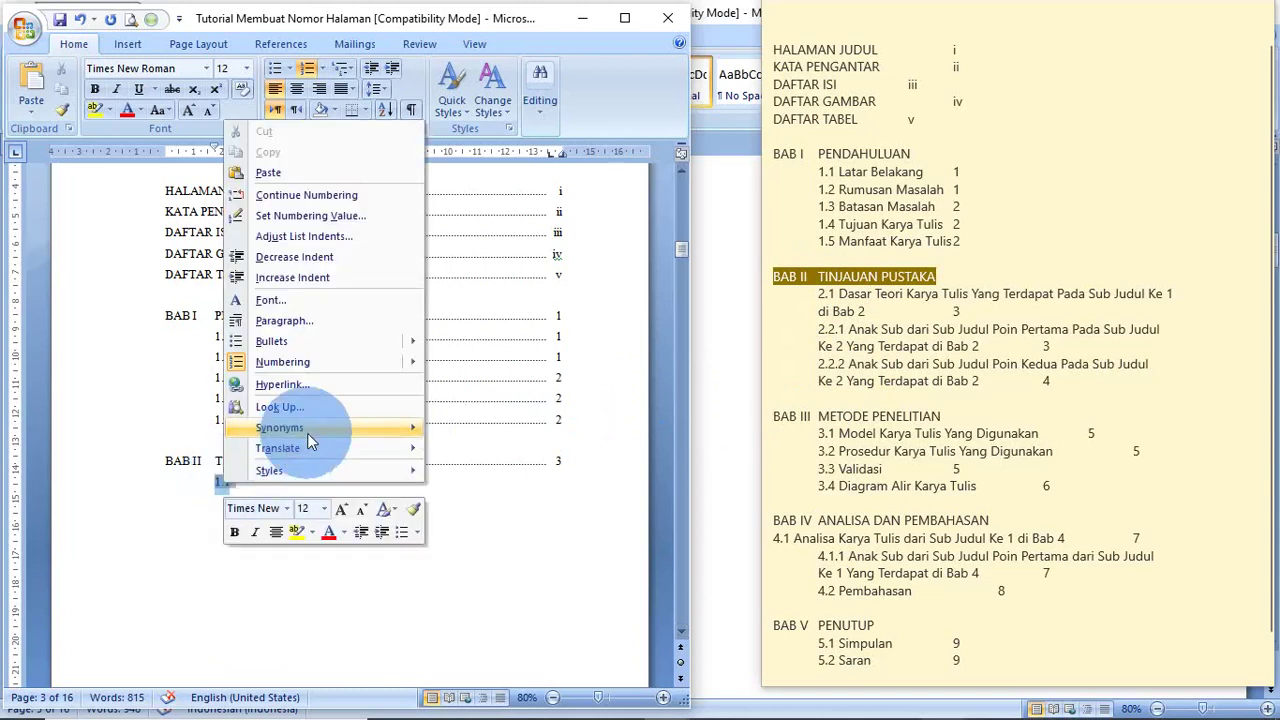
mouse_move(352, 372)
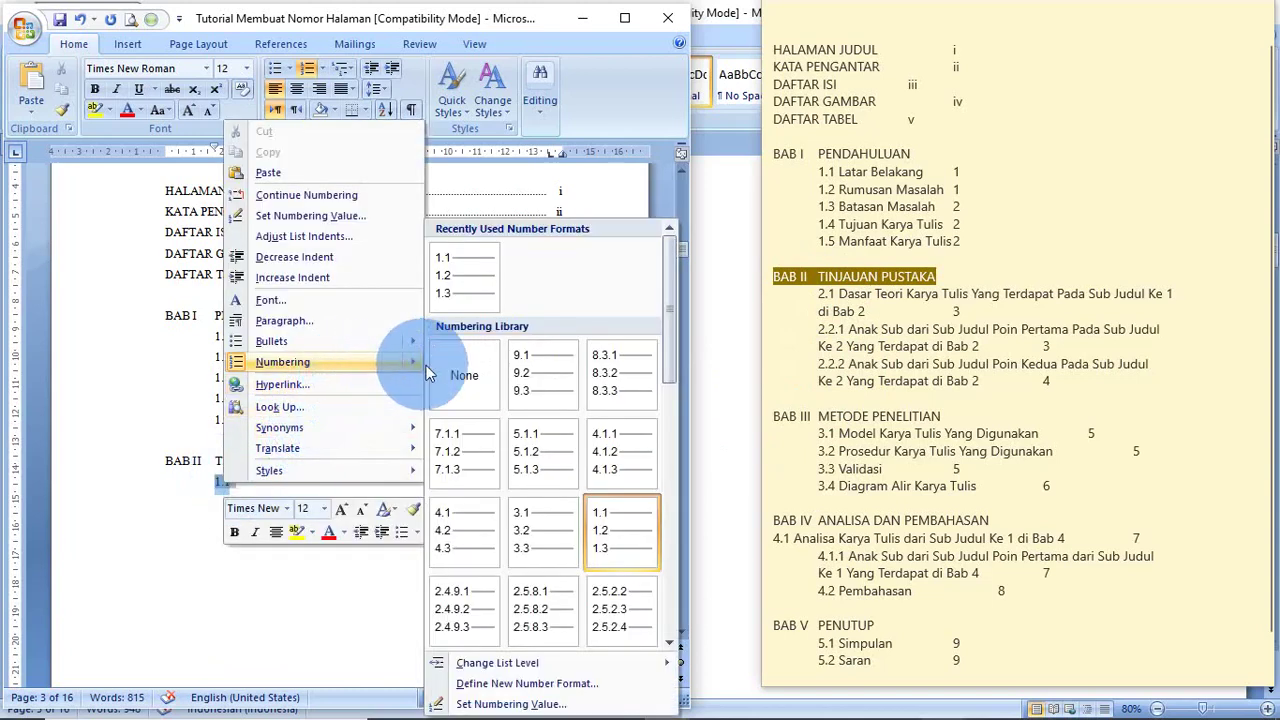
left_click(480, 684)
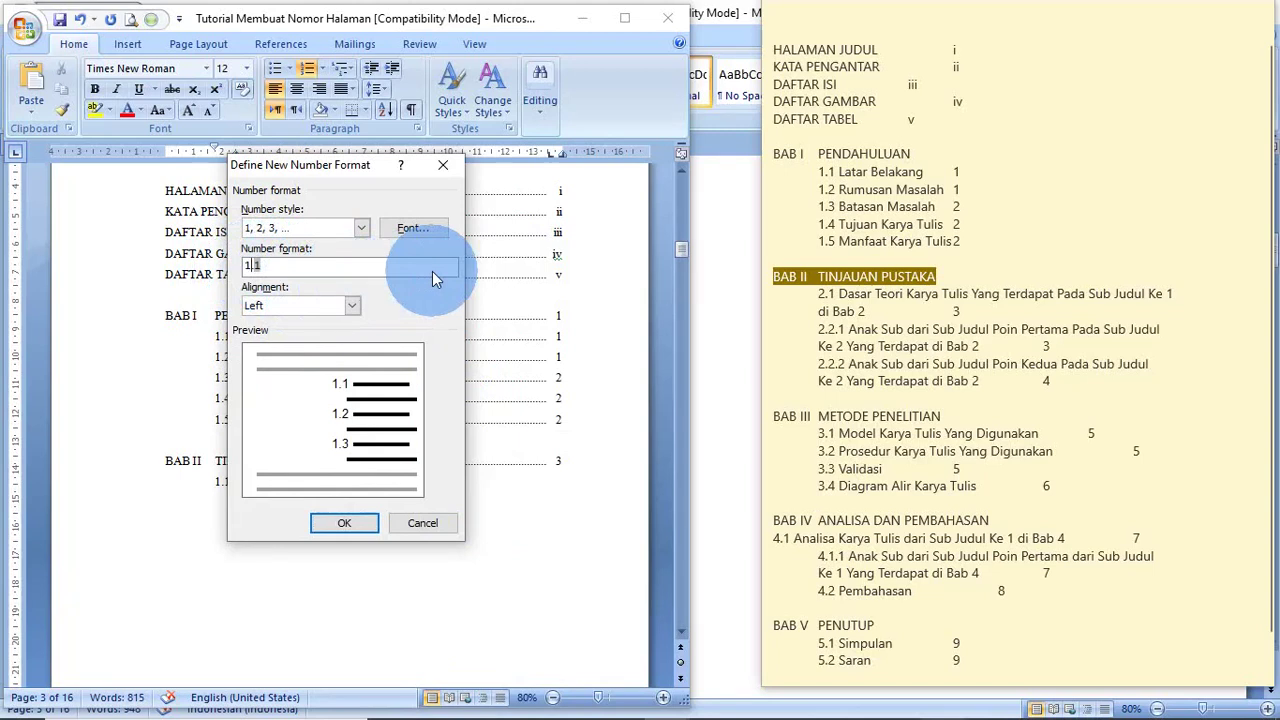
key("BackSpace")
key("BackSpace")
type("2")
left_click(344, 523)
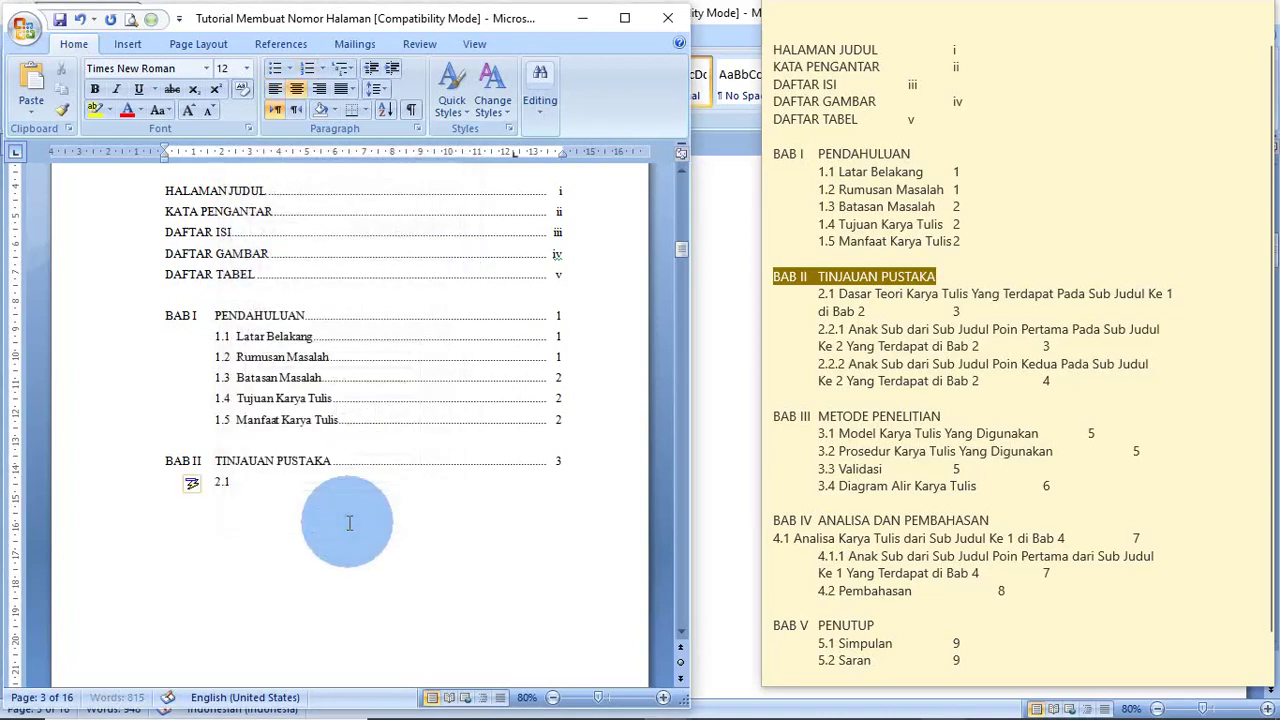
- Copy the title "Dasar Teori Karya Tulis Yang Terdapat Pada Sub Judul Ke 1 di Bab 2" from the note into the 2.1 line
left_click(239, 481)
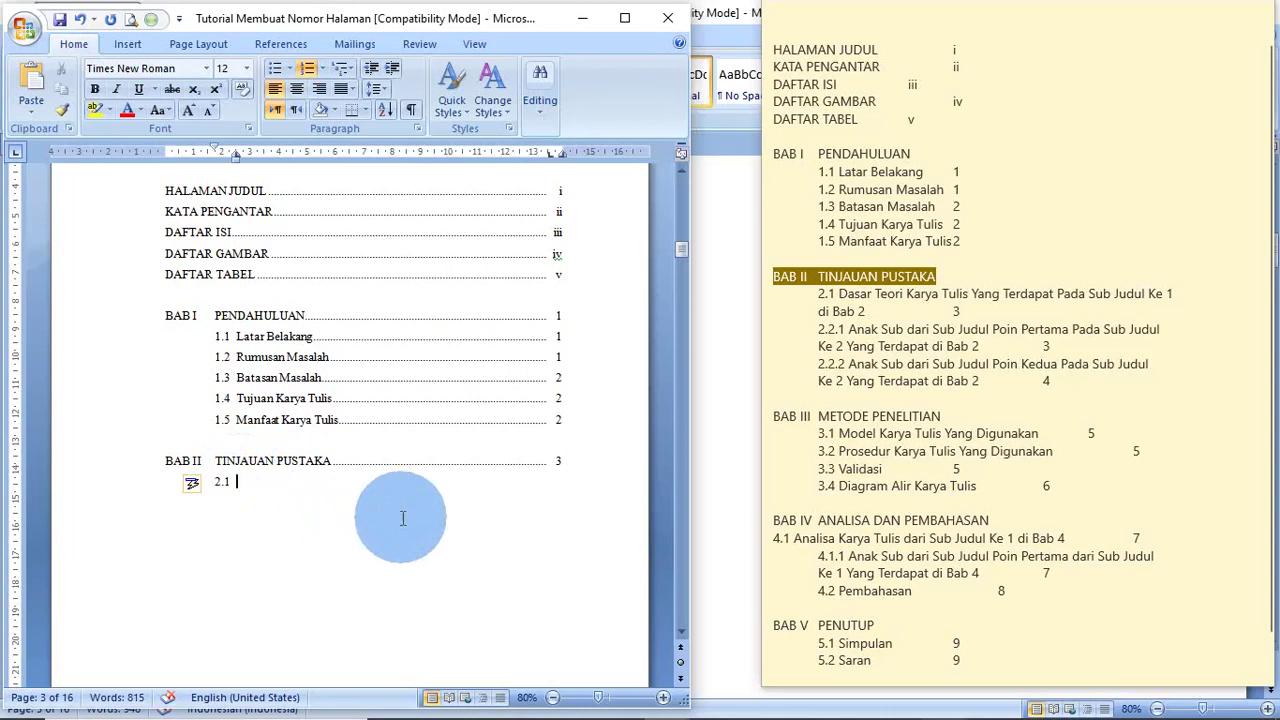
left_click(838, 294)
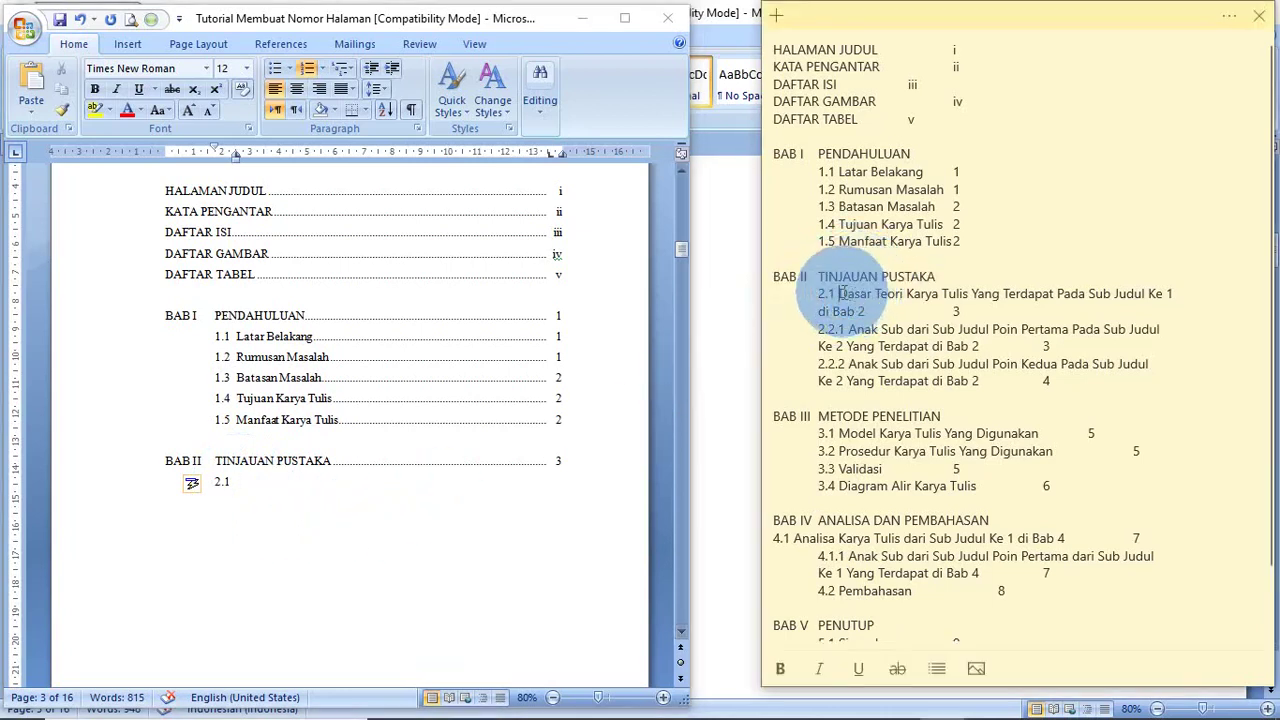
key("ctrl+shift+Right")
key("ctrl+shift+Right")
key("ctrl+shift+Right")
key("ctrl+shift+Right")
key("ctrl+shift+Right")
key("ctrl+shift+Right")
key("ctrl+shift+Right")
key("ctrl+shift+Right")
key("ctrl+shift+Right")
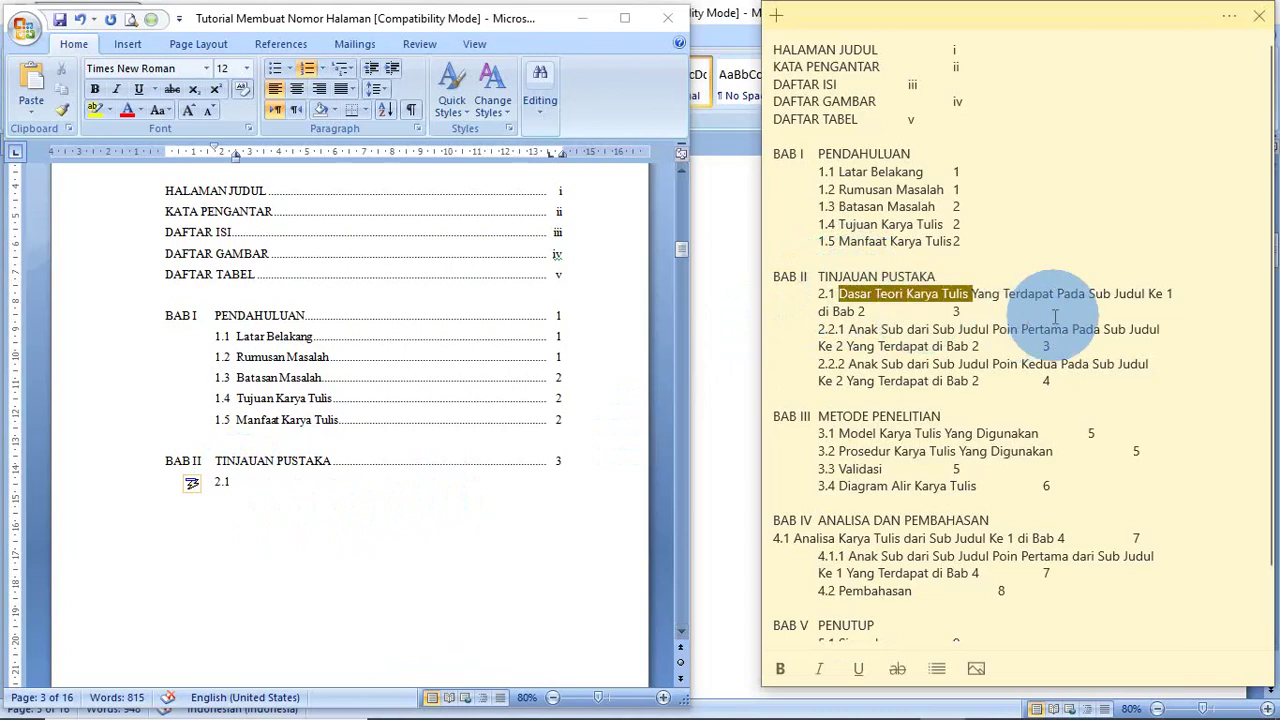
key("ctrl+shift+Right")
key("ctrl+shift+Right")
key("ctrl+shift+Right")
key("ctrl+shift+Right")
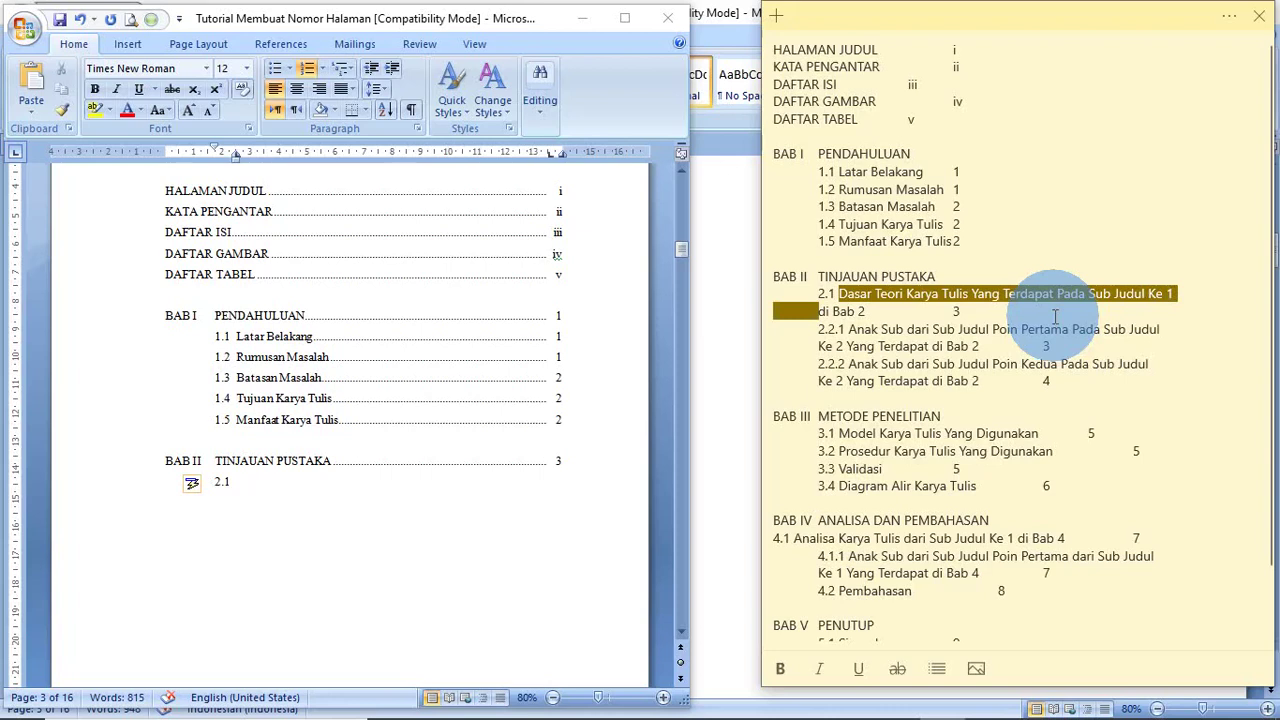
key("ctrl+shift+Right")
key("ctrl+shift+Right")
key("ctrl+shift+Right")
left_click(328, 479)
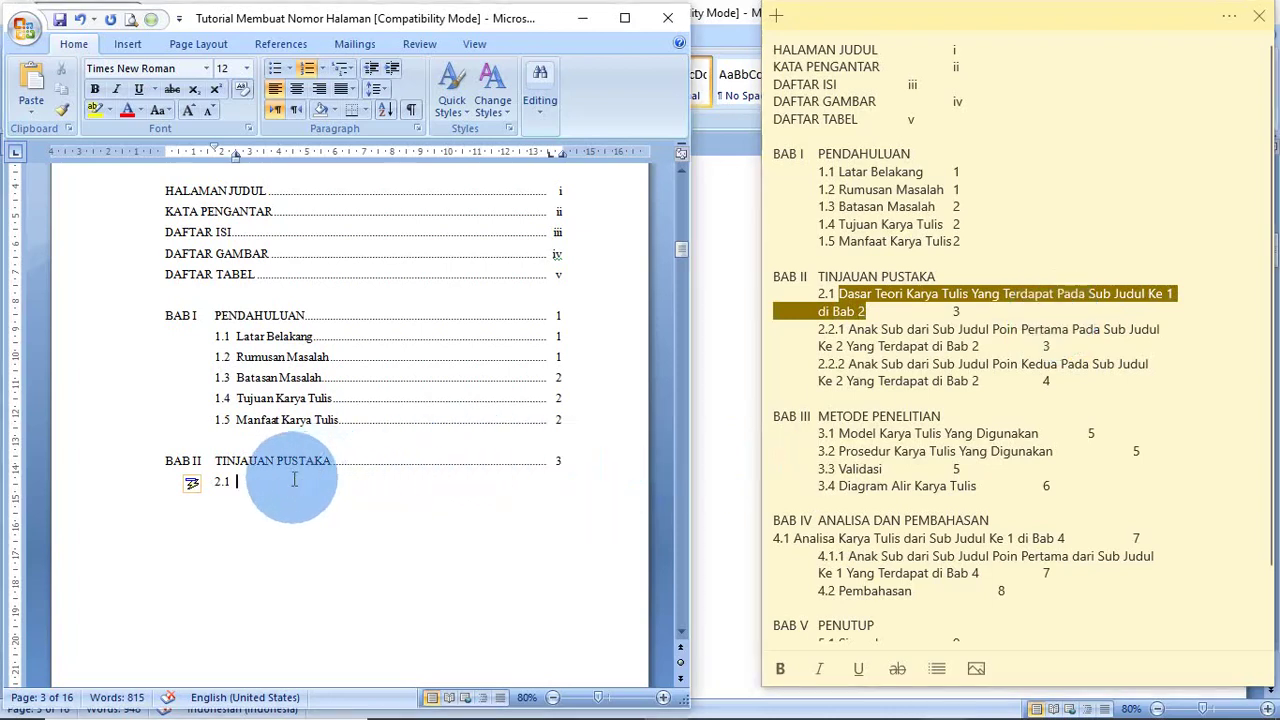
key("ctrl+v")
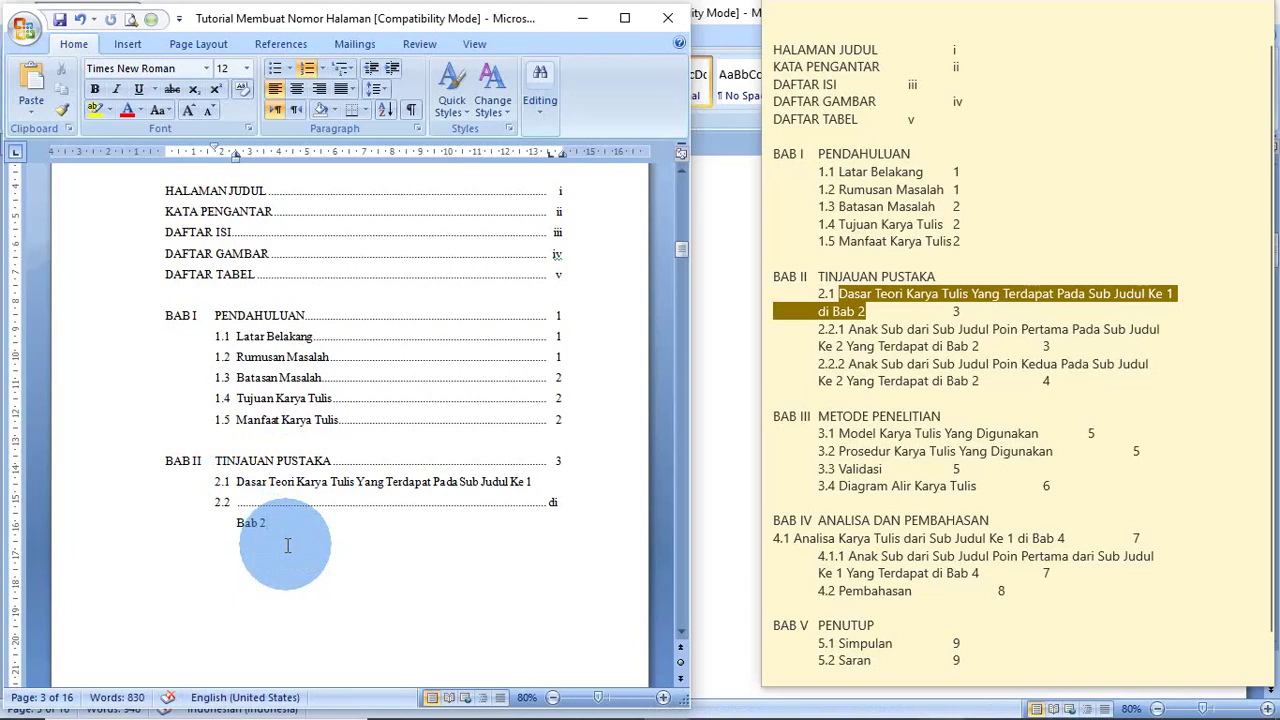
- Remove the stray tab and extra 2.2 line break so "di Bab 2" joins the title of sub-chapter 2.1
left_click(551, 502)
key("BackSpace")
key("BackSpace")
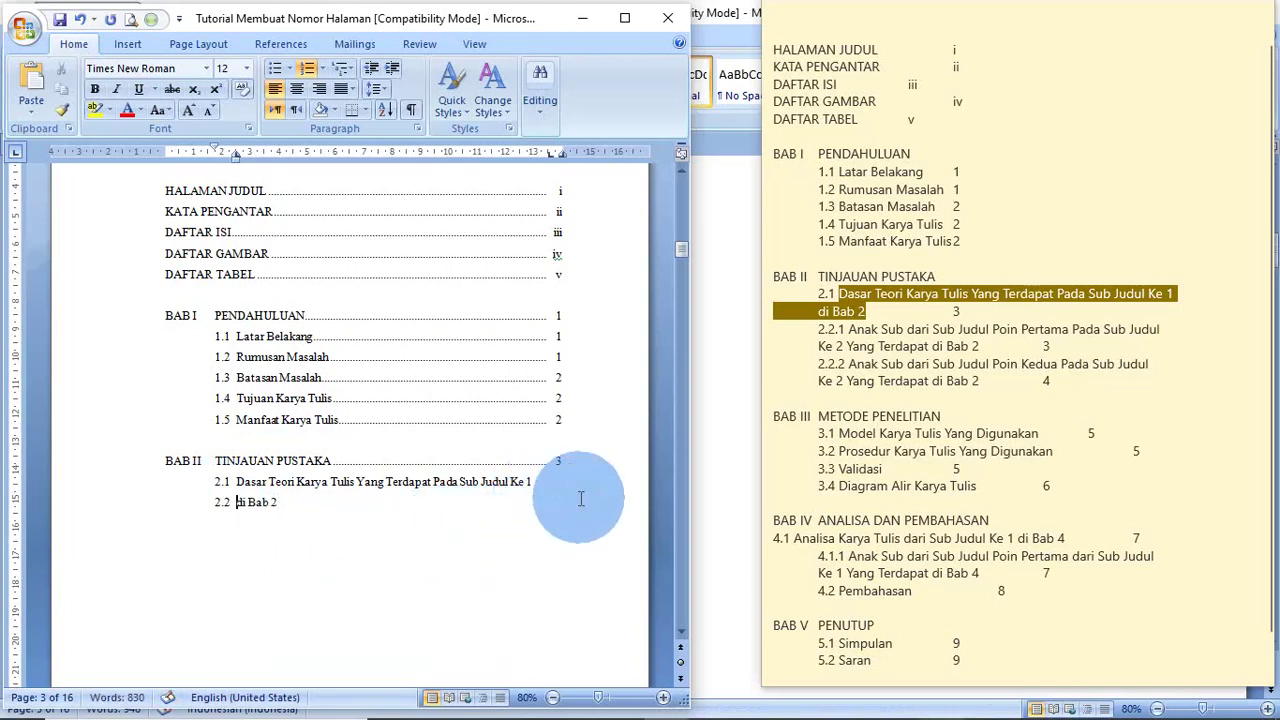
key("BackSpace")
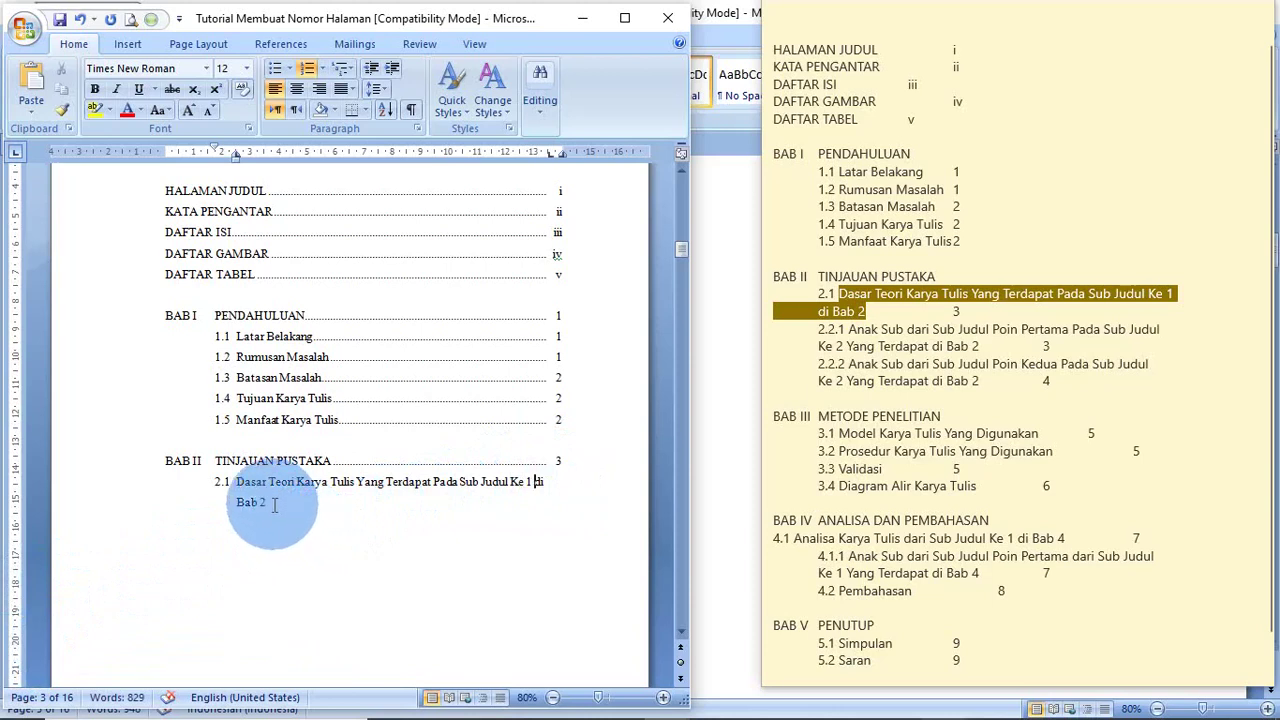
- Finish the title of sub-chapter 2.1 with a dotted leader and page number 3
left_click(328, 530)
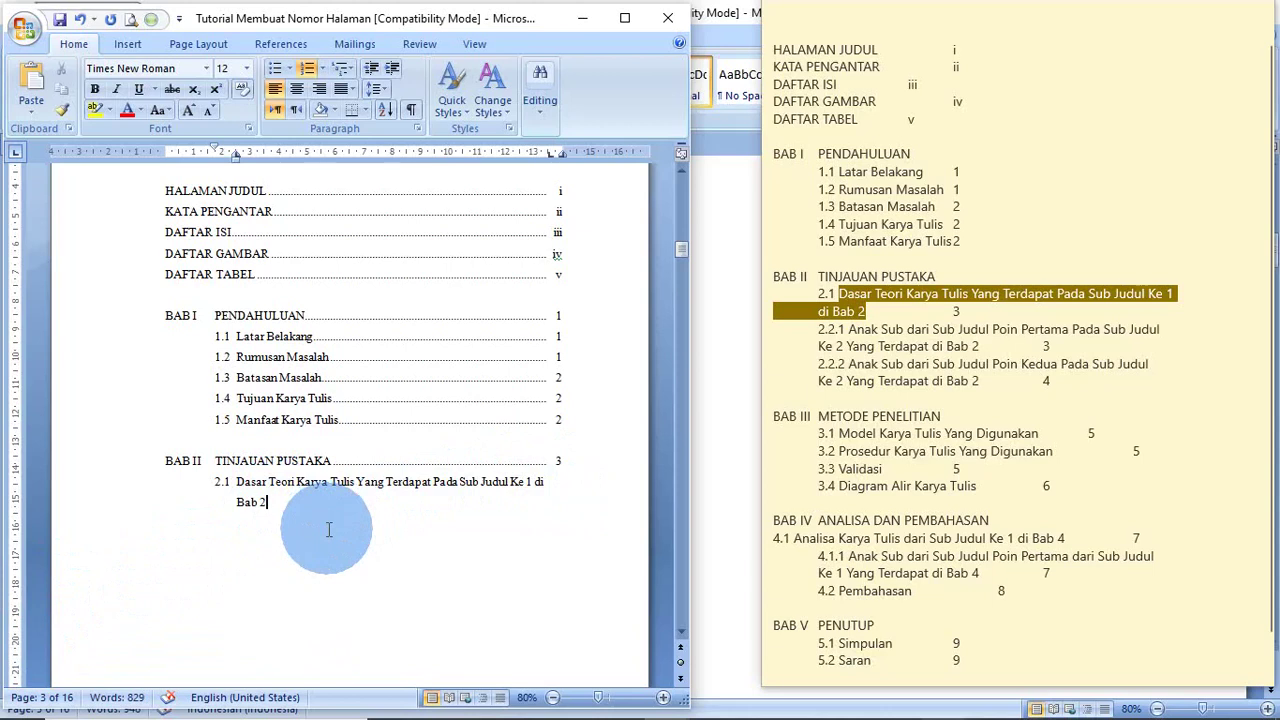
key("Tab")
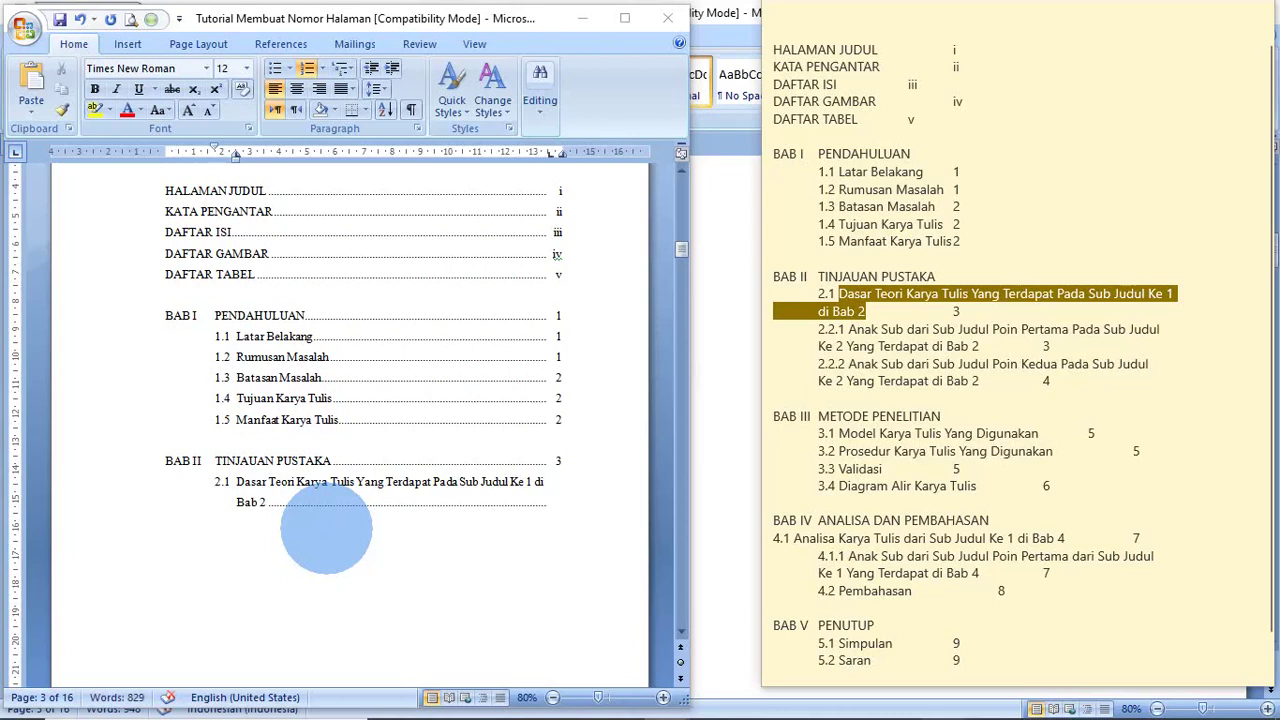
type("3")
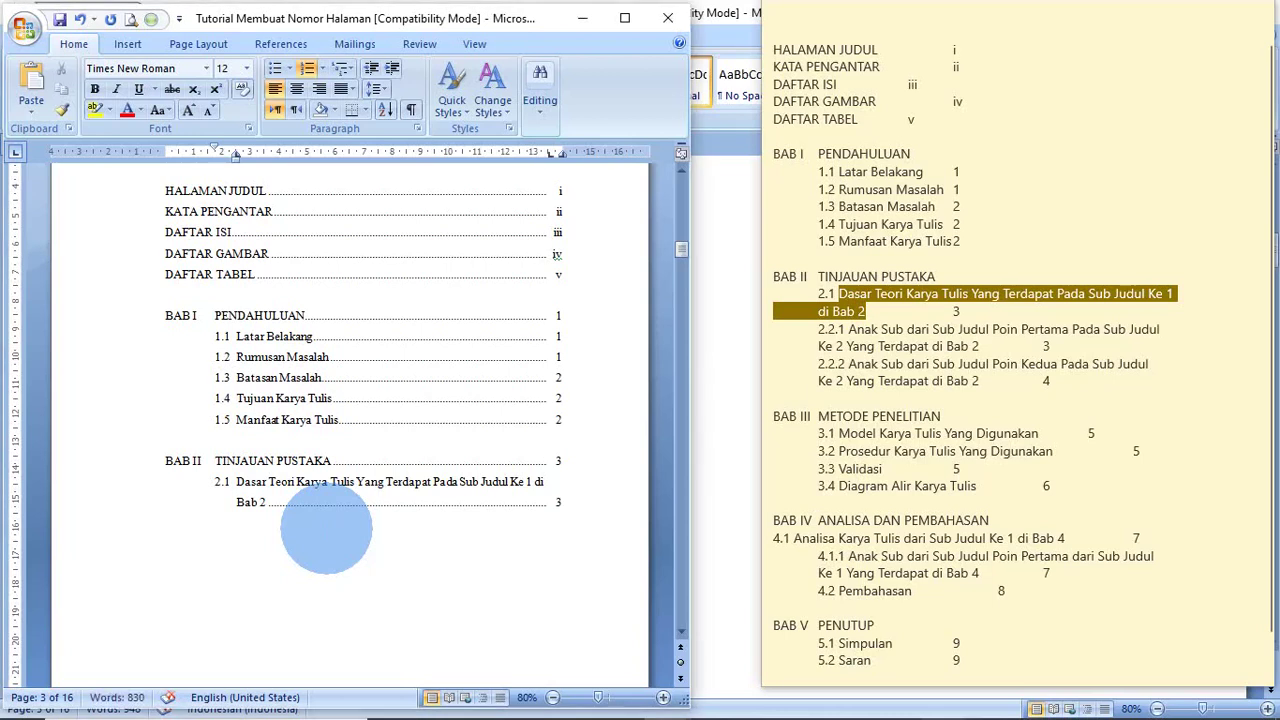
- Start a new line below sub-chapter 2.1 and remove its automatic 2.2 numbering
key("Return")
type("2.2")
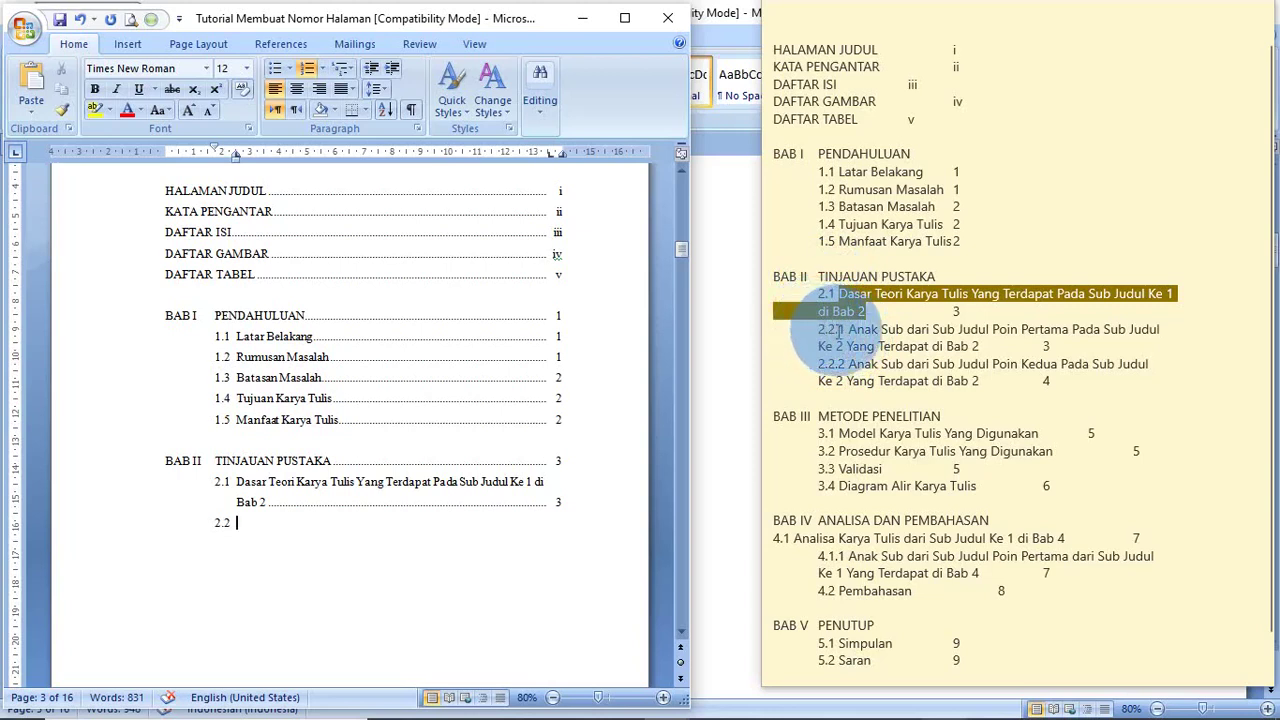
left_click(221, 521)
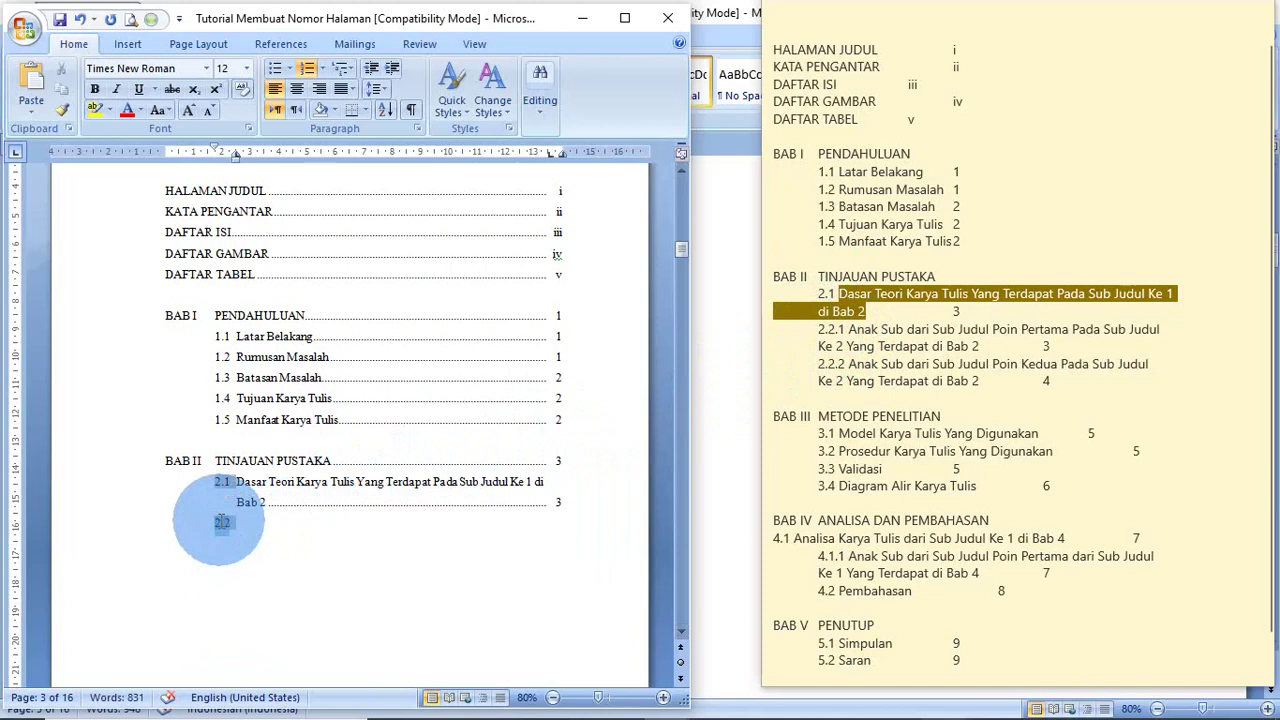
left_click(239, 521)
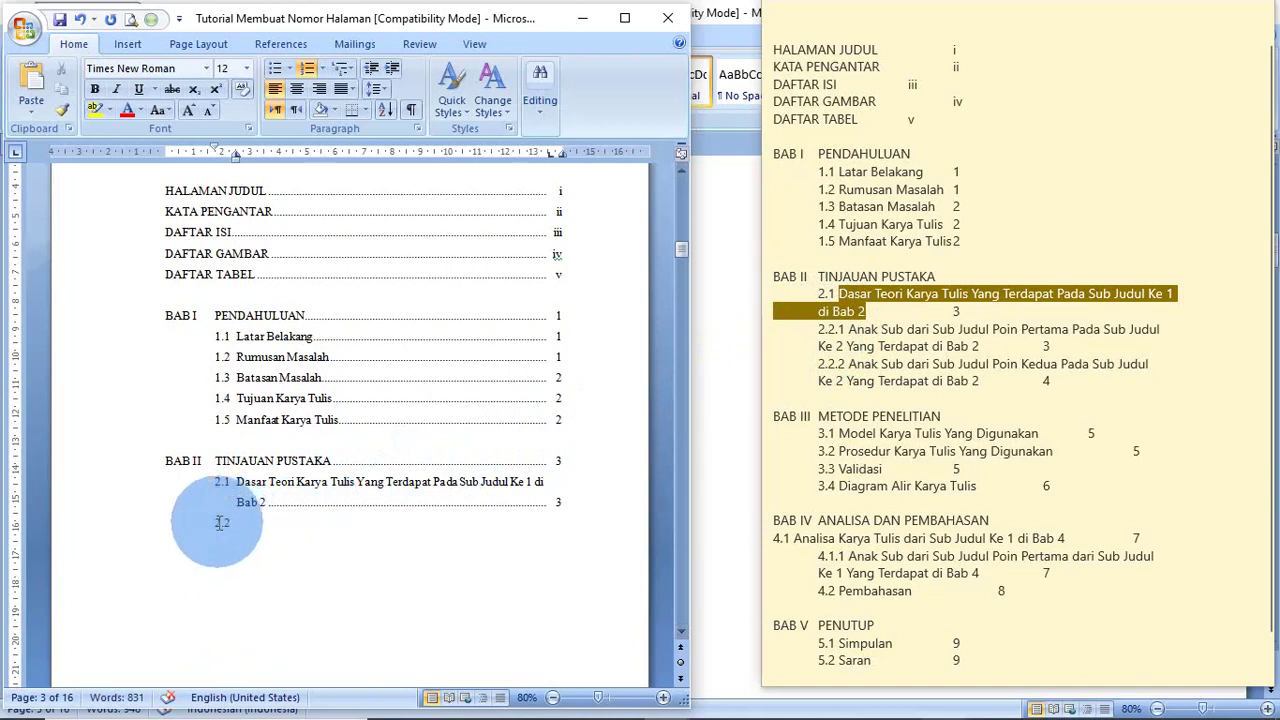
left_click(219, 521)
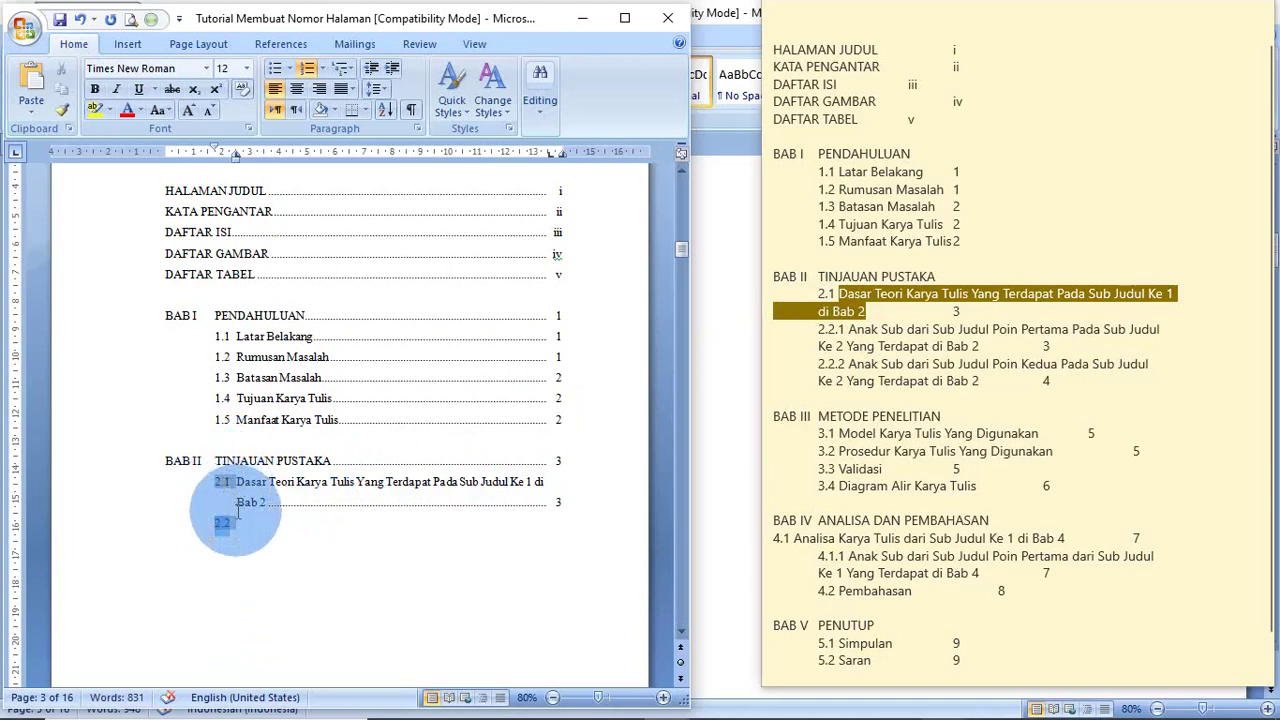
left_click(241, 519)
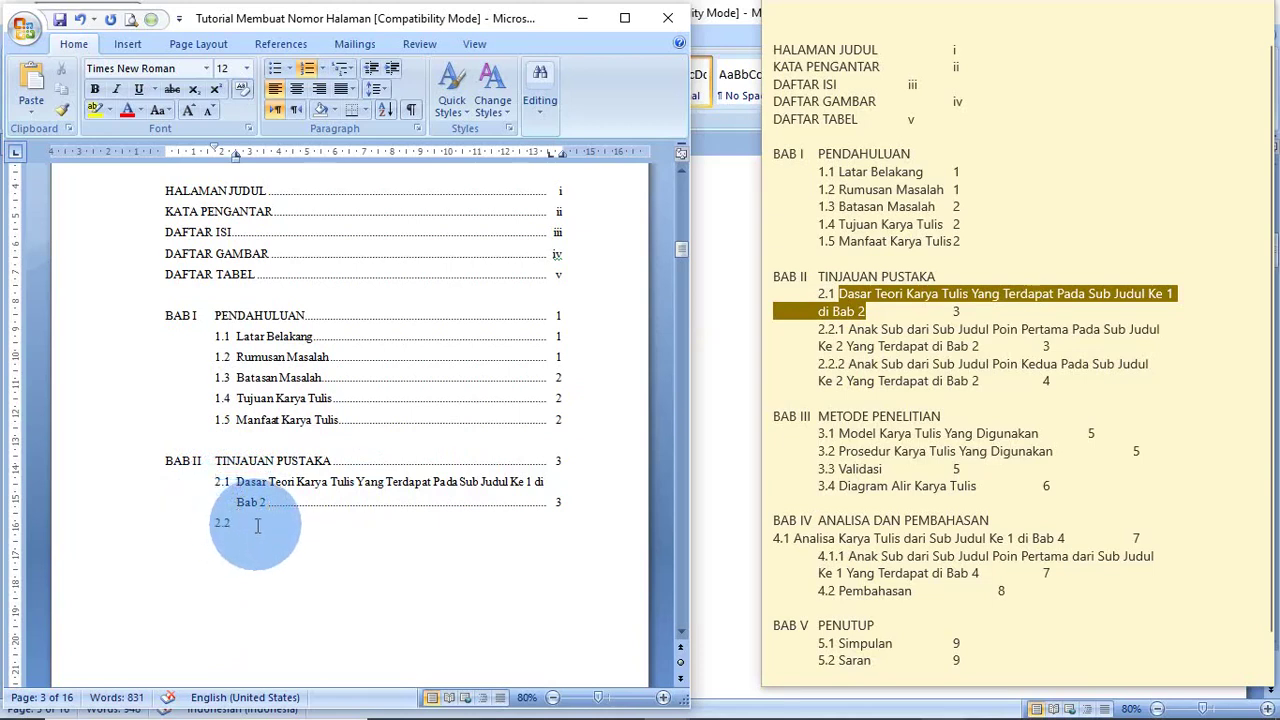
key("BackSpace")
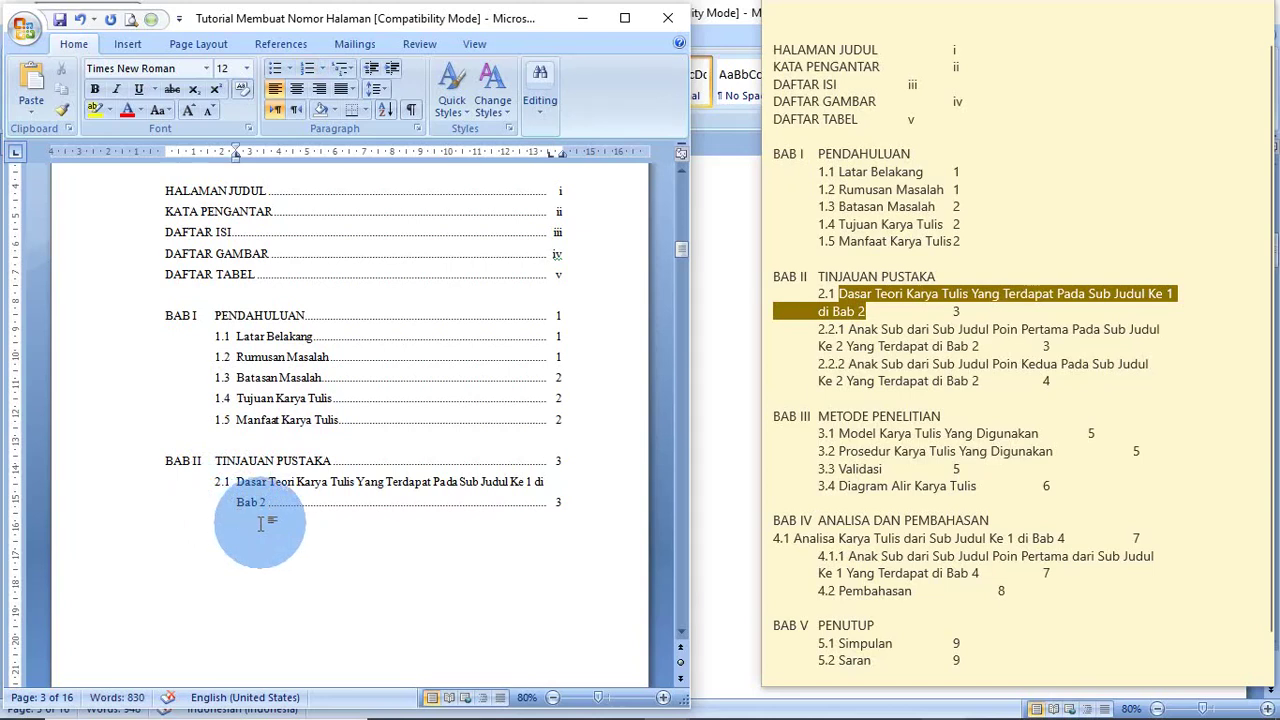
- Apply the 2.2.1 number format from the numbering library to the empty line below sub-chapter 2.1
left_click(321, 71)
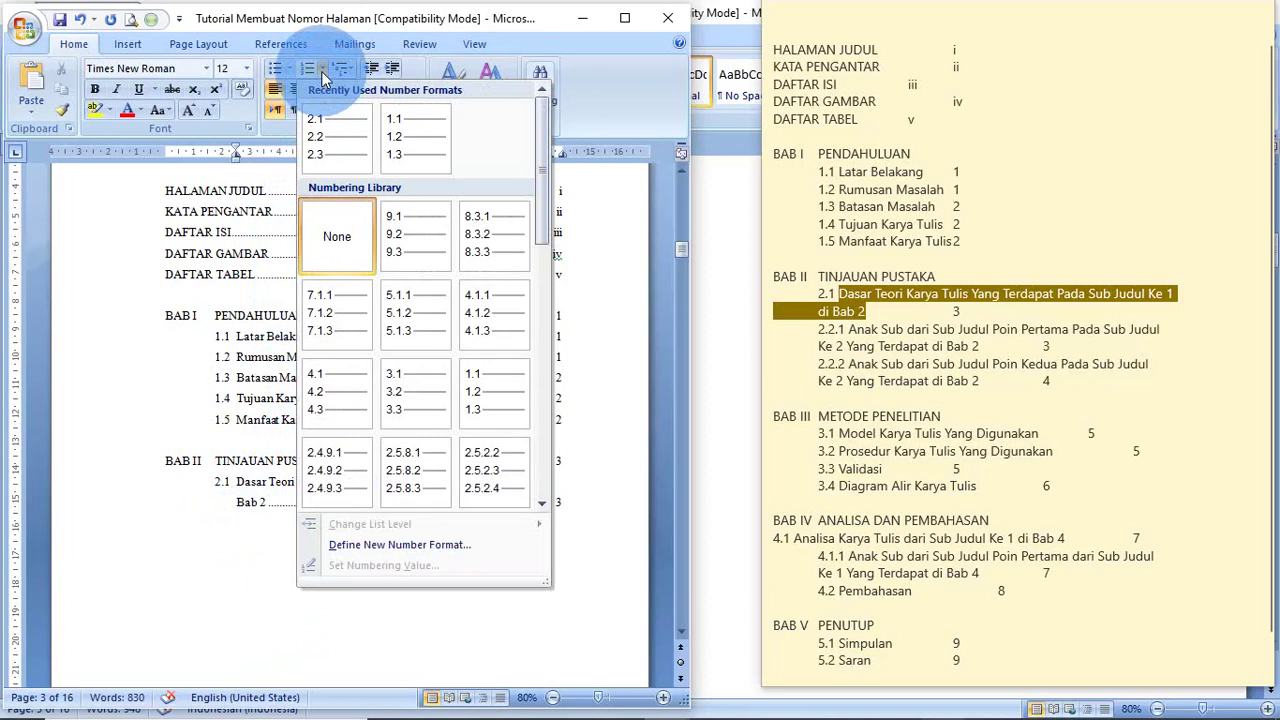
scroll(360, 316, "down", 3)
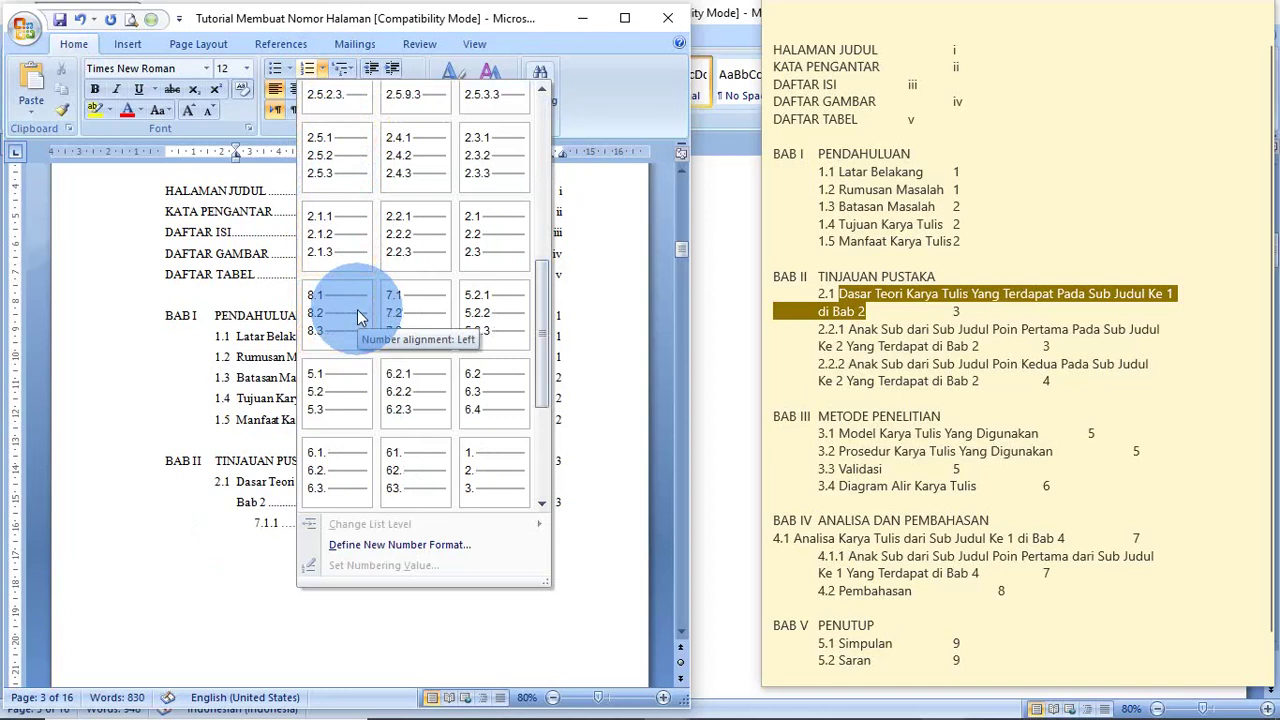
left_click(412, 250)
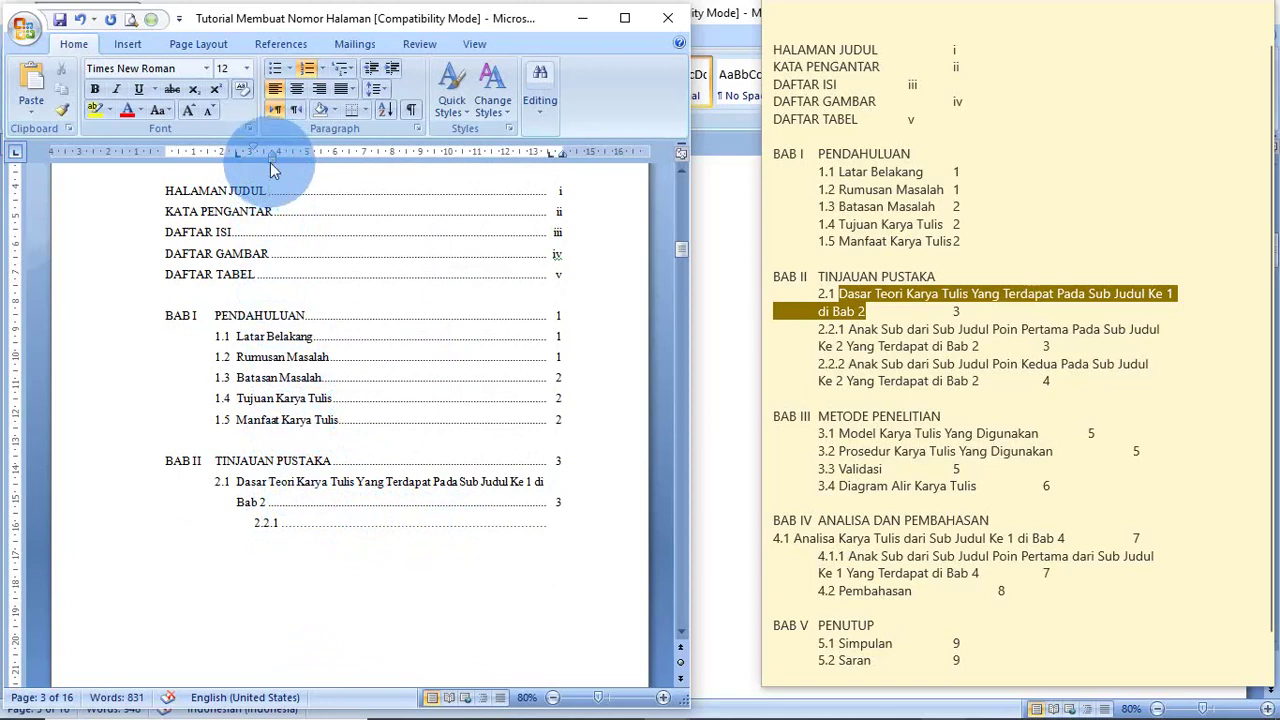
- Indent the 2.2.1 line so its number starts at about 2.5 cm and its text at about 3.75 cm
mouse_move(270, 160)
left_mouse_down()
mouse_move(249, 170)
mouse_move(240, 152)
left_mouse_up()
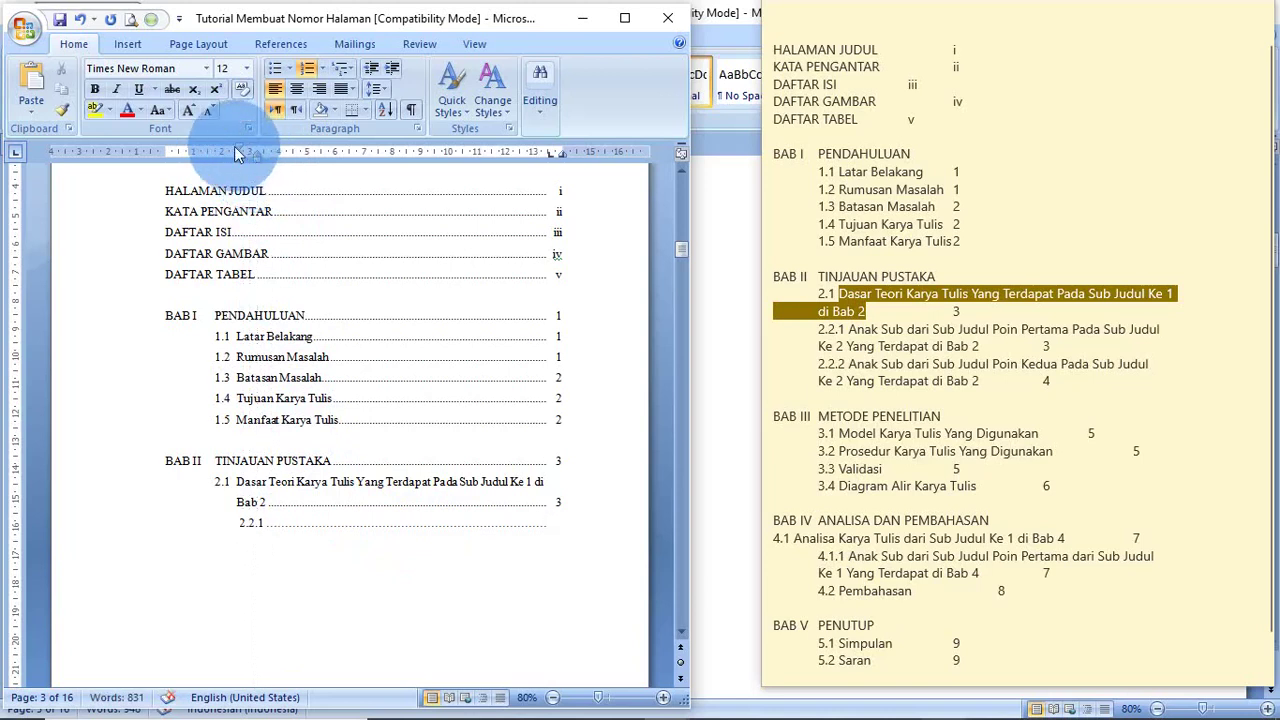
left_click_drag(240, 155, 235, 152)
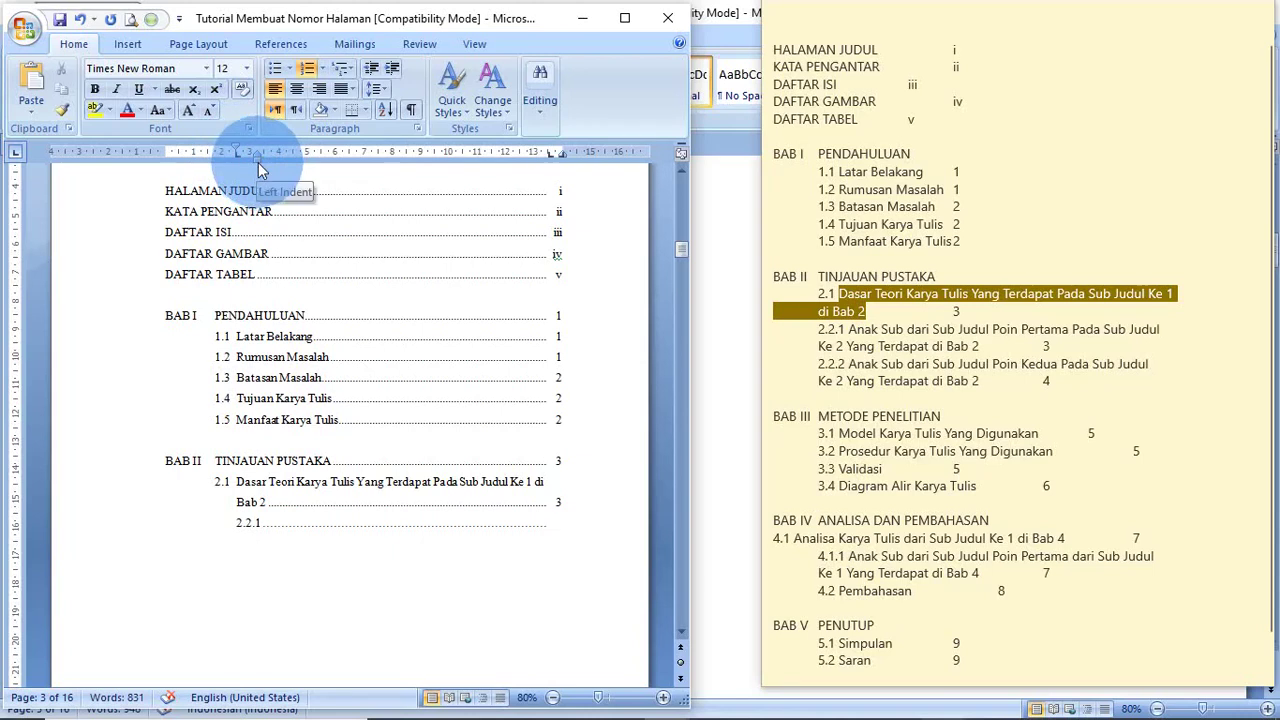
left_click_drag(258, 161, 236, 152)
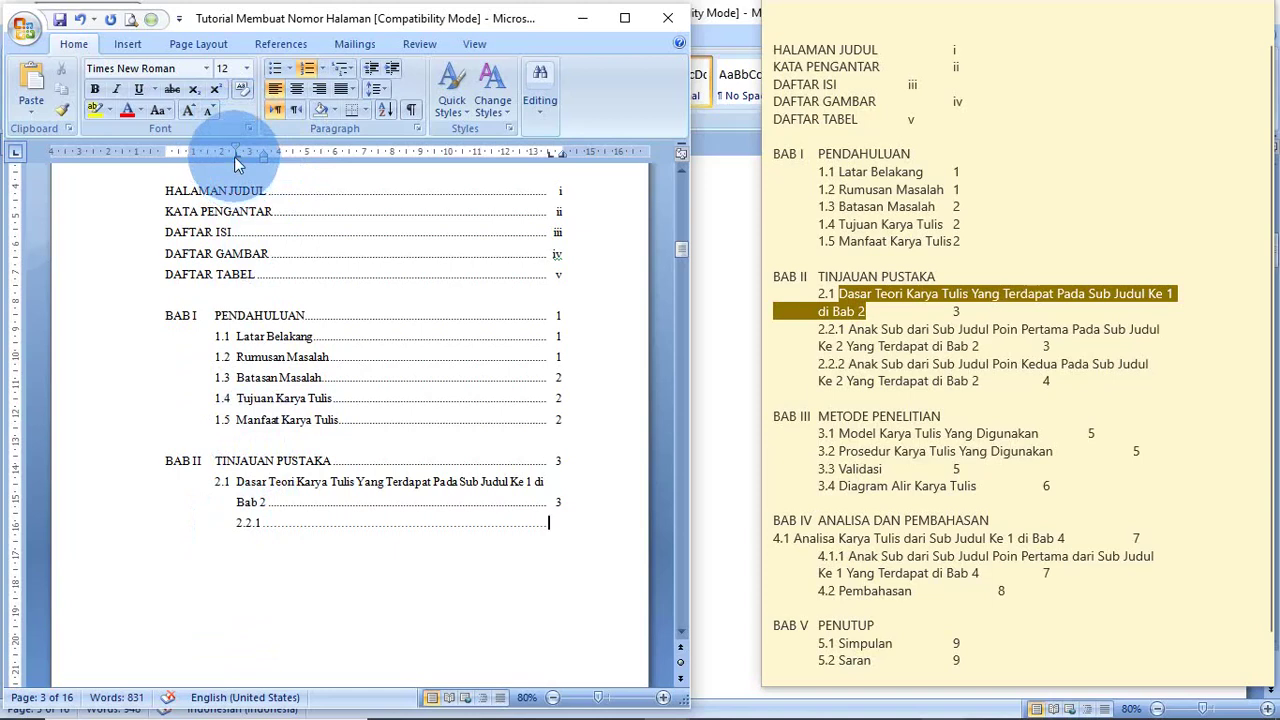
left_click_drag(234, 156, 263, 158)
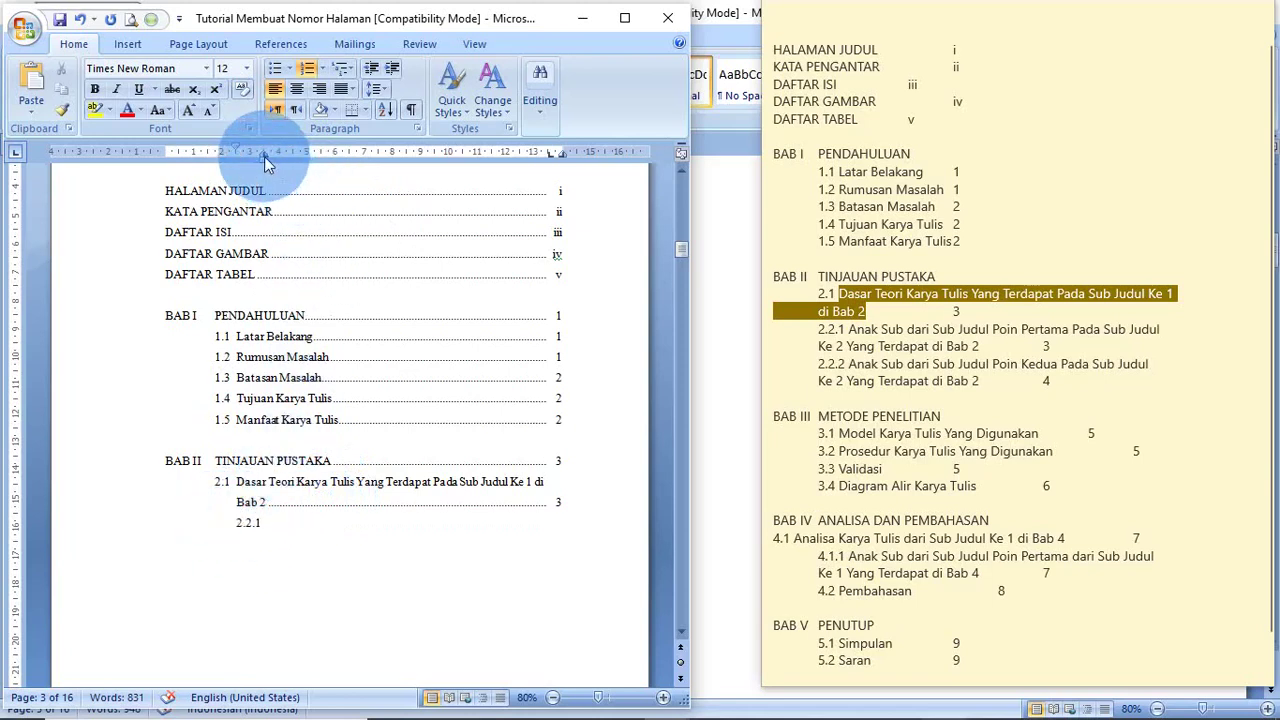
left_click_drag(264, 156, 268, 157)
left_click_drag(271, 157, 274, 161)
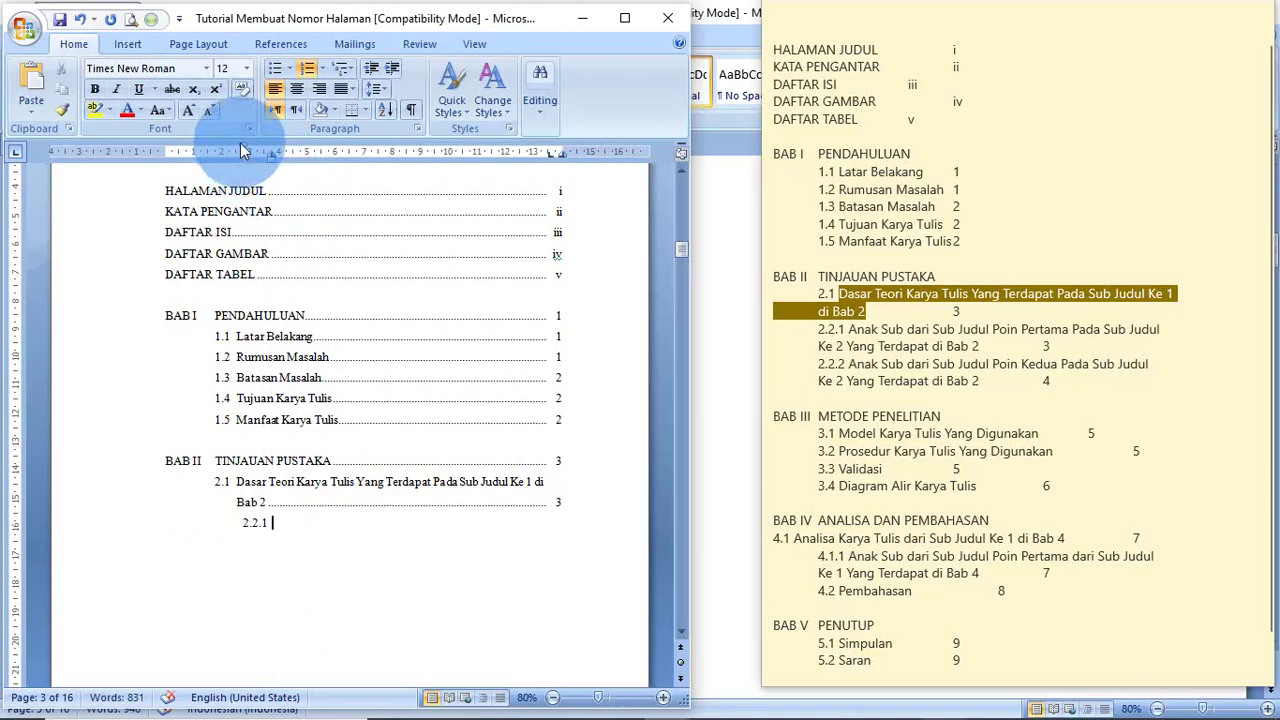
left_click_drag(240, 151, 235, 152)
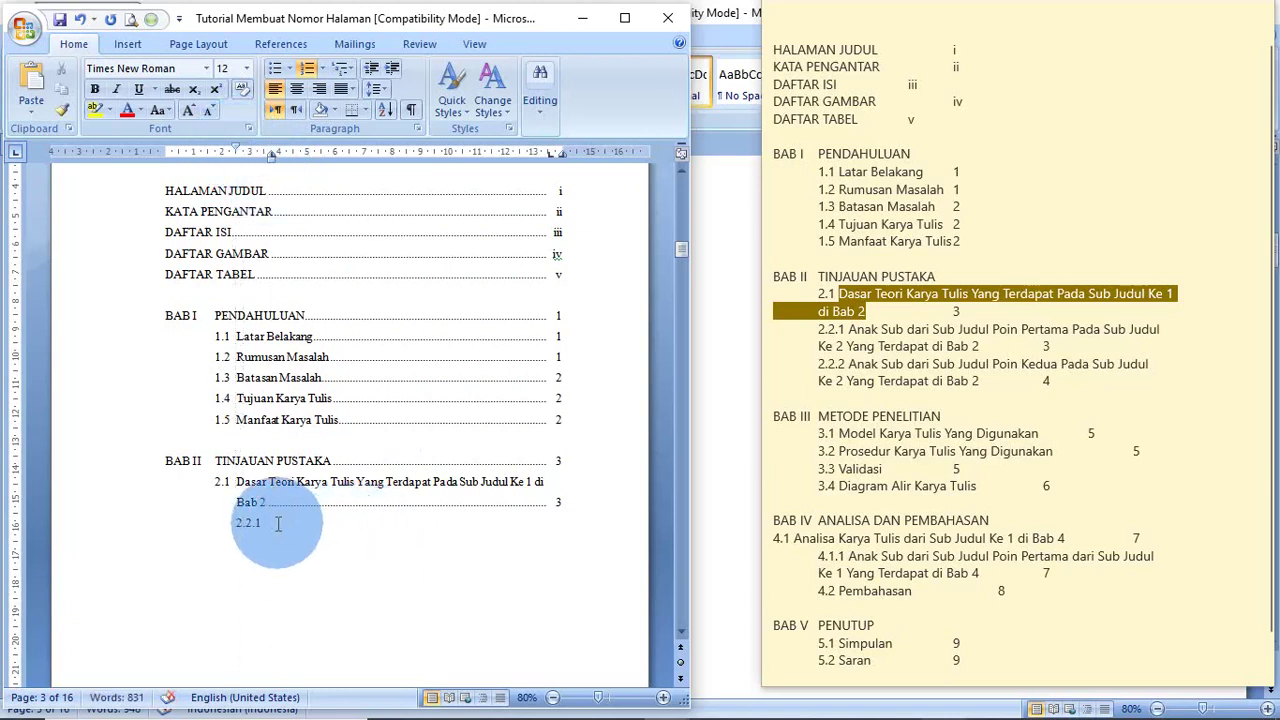
- Select the 2.2.1 title in the note, starting from "Anak Sub dari Sub Judul Poin Pertama Pada Sub"
left_click(851, 331)
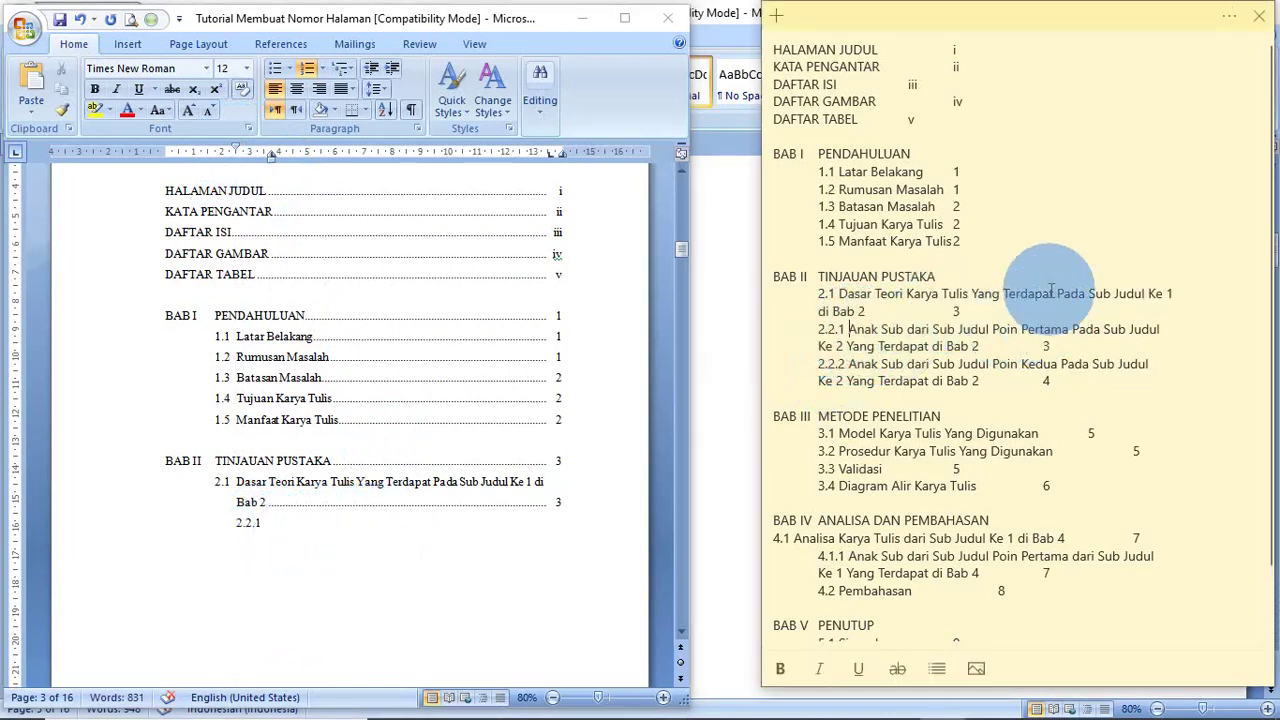
key("ctrl+shift+Right")
key("ctrl+shift+Right")
key("ctrl+shift+Right")
key("ctrl+shift+Right")
key("ctrl+shift+Right")
key("ctrl+shift+Right")
key("ctrl+shift+Right")
key("ctrl+shift+Right")
key("ctrl+shift+Right")
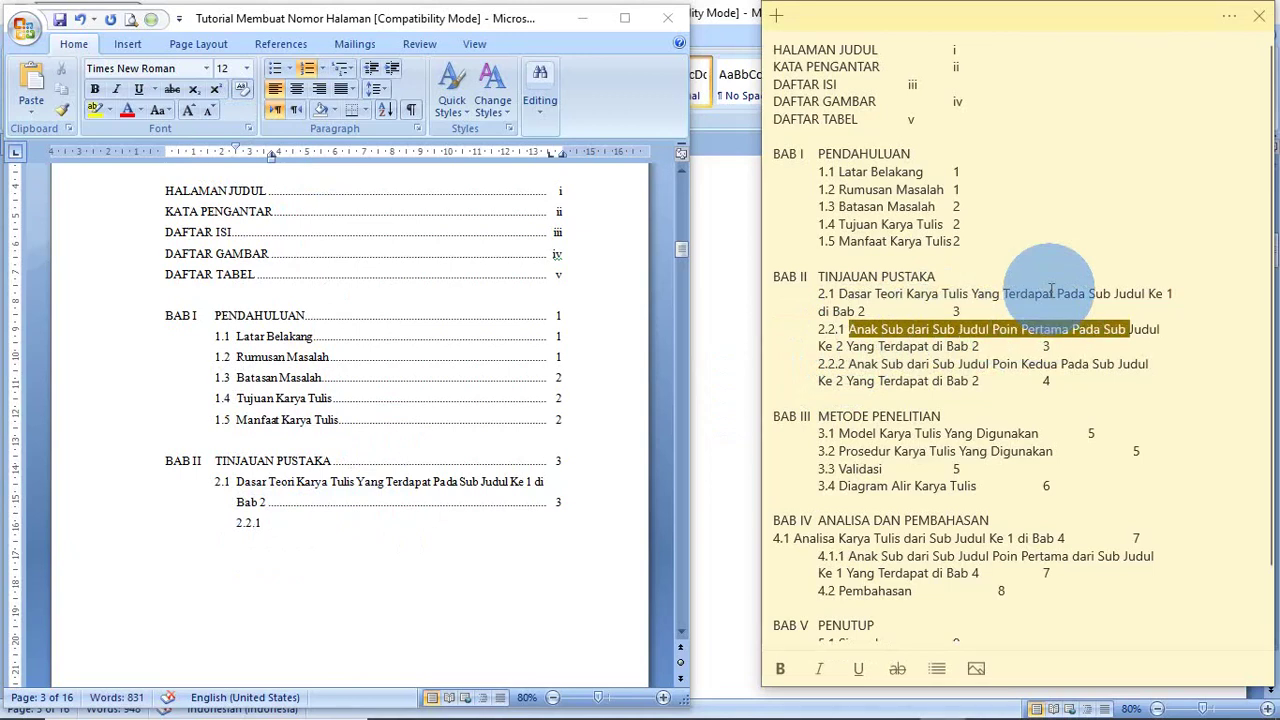
- Copy "Anak Sub dari Sub Judul Poin Pertama Pada Sub Judul Ke 2 Yang Terdapat di Bab 2" from the note into entry 2.2.1
key("ctrl+shift+Right")
key("ctrl+shift+Right")
key("ctrl+shift+Right")
key("ctrl+shift+Right")
key("ctrl+shift+Right")
key("ctrl+shift+Right")
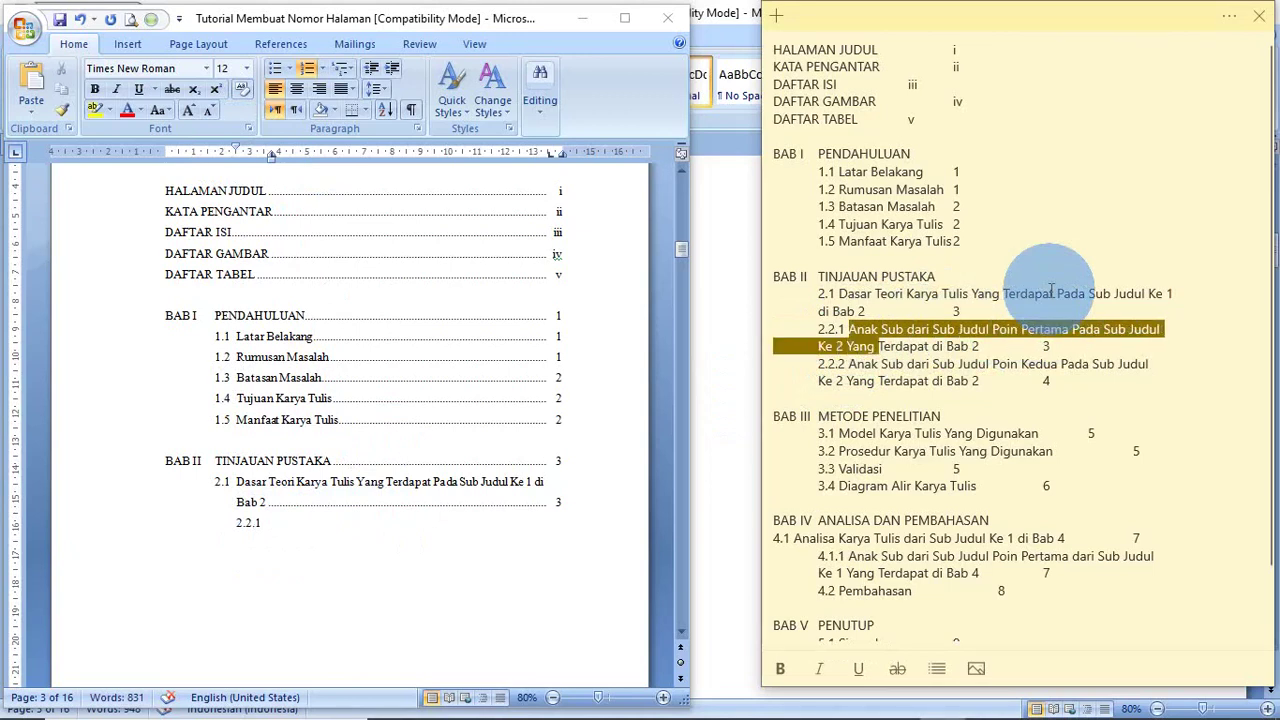
key("ctrl+shift+Right")
key("ctrl+shift+Right")
key("ctrl+shift+Right")
key("ctrl+shift+Right")
key("ctrl+c")
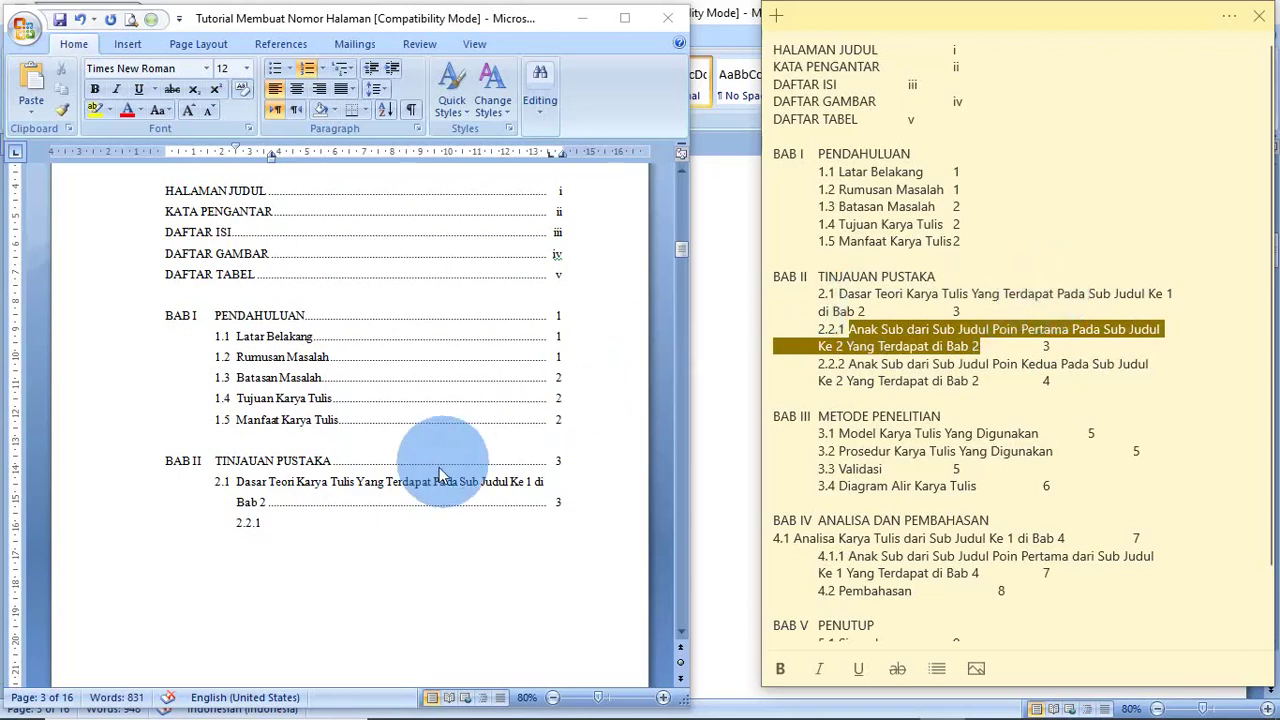
left_click(309, 535)
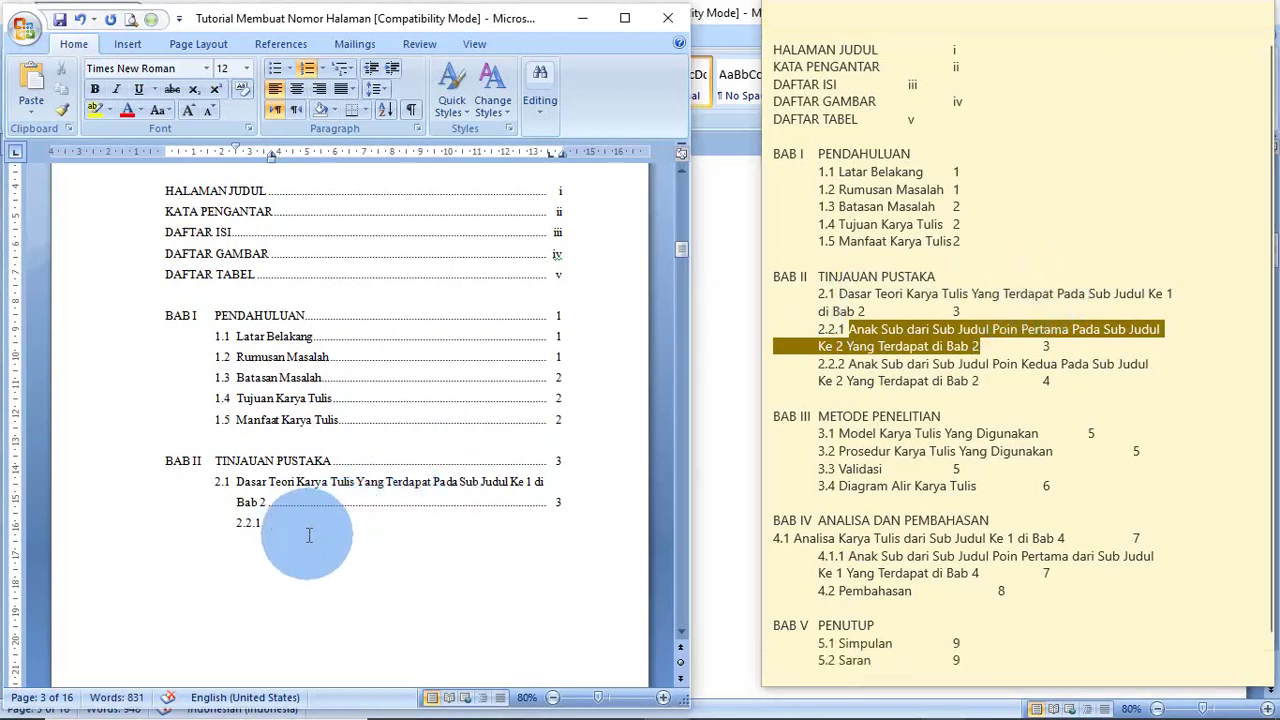
key("ctrl+v")
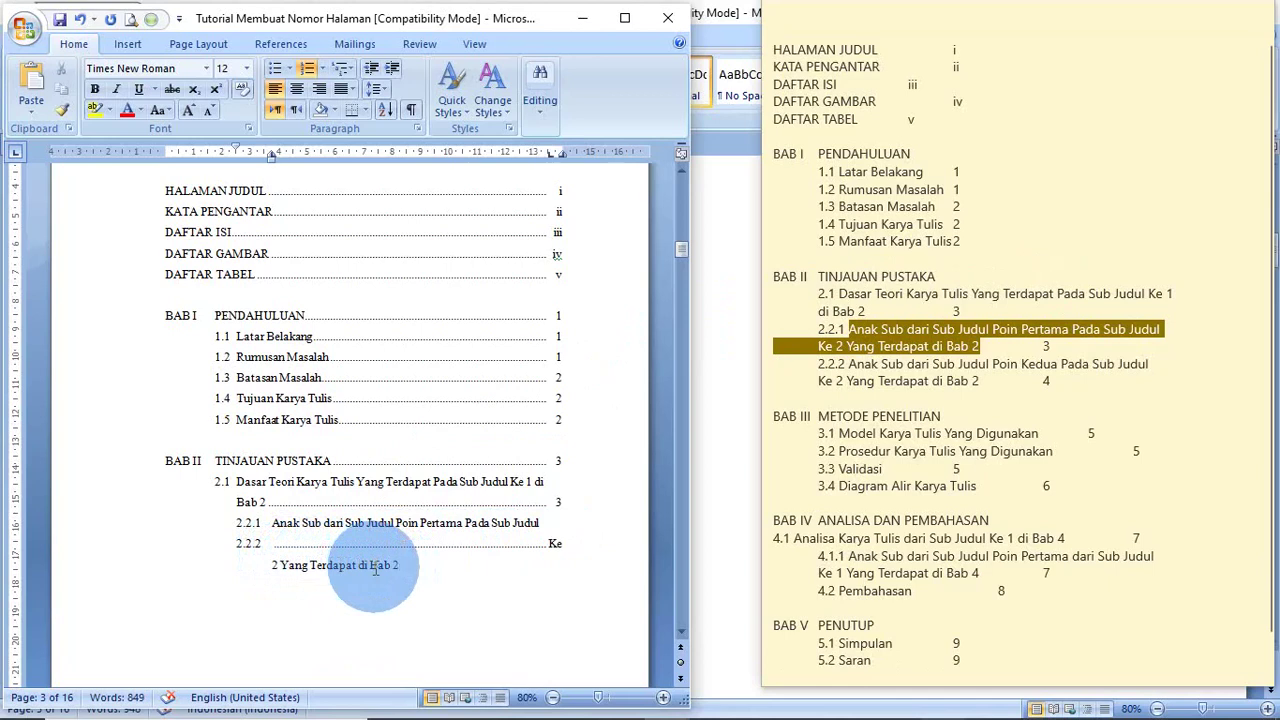
- Remove the stray tab and the extra number so "Ke 2 Yang Terdapat di Bab 2" continues entry 2.2.1 on an unnumbered second line
left_click(551, 543)
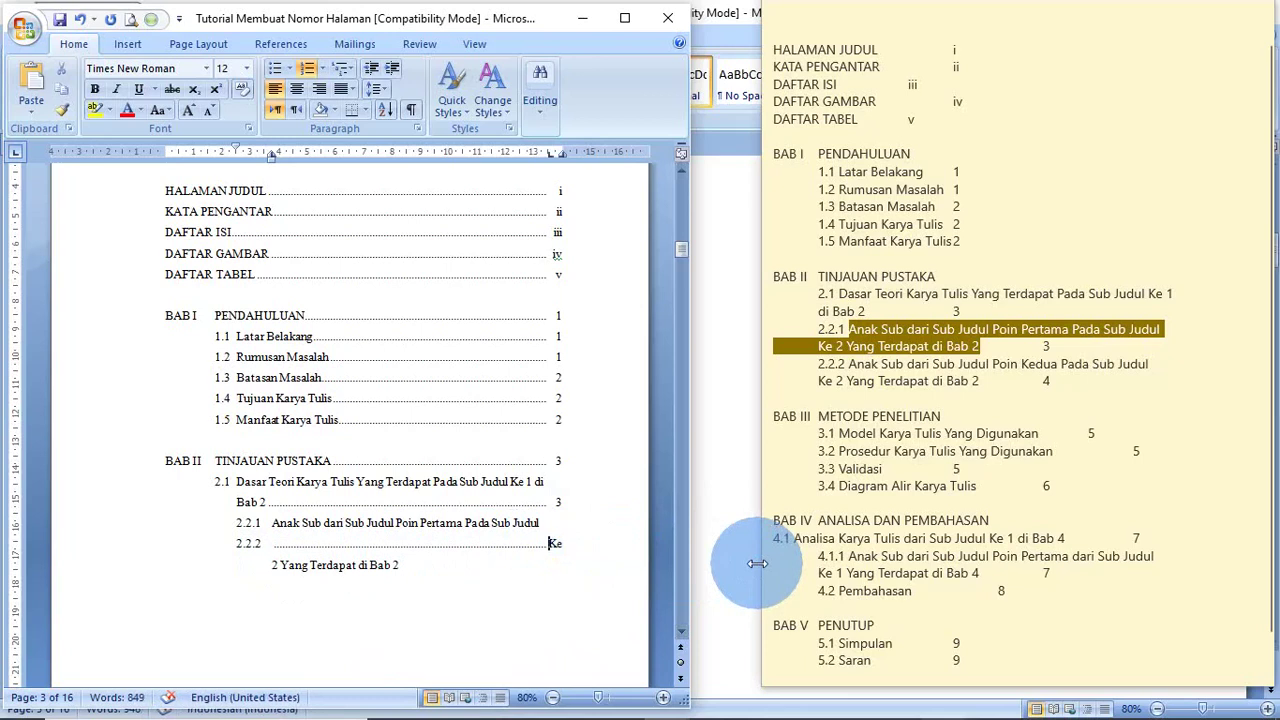
key("BackSpace")
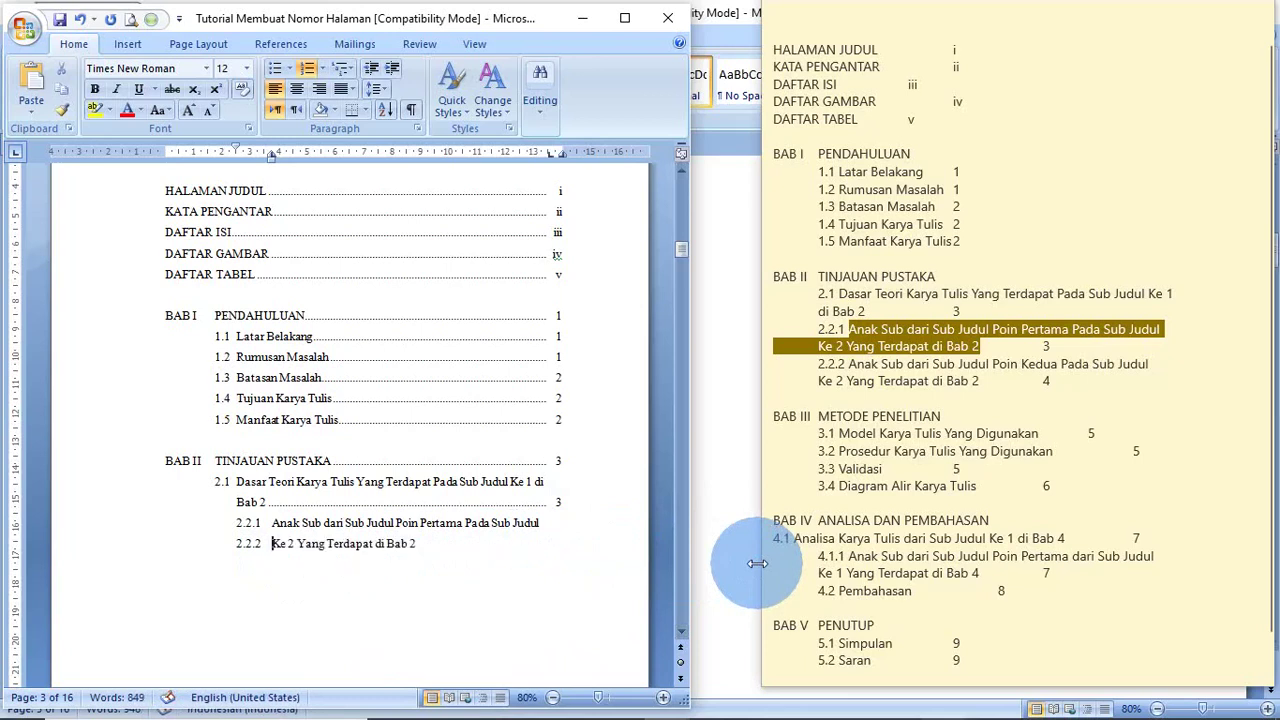
key("BackSpace")
key("BackSpace")
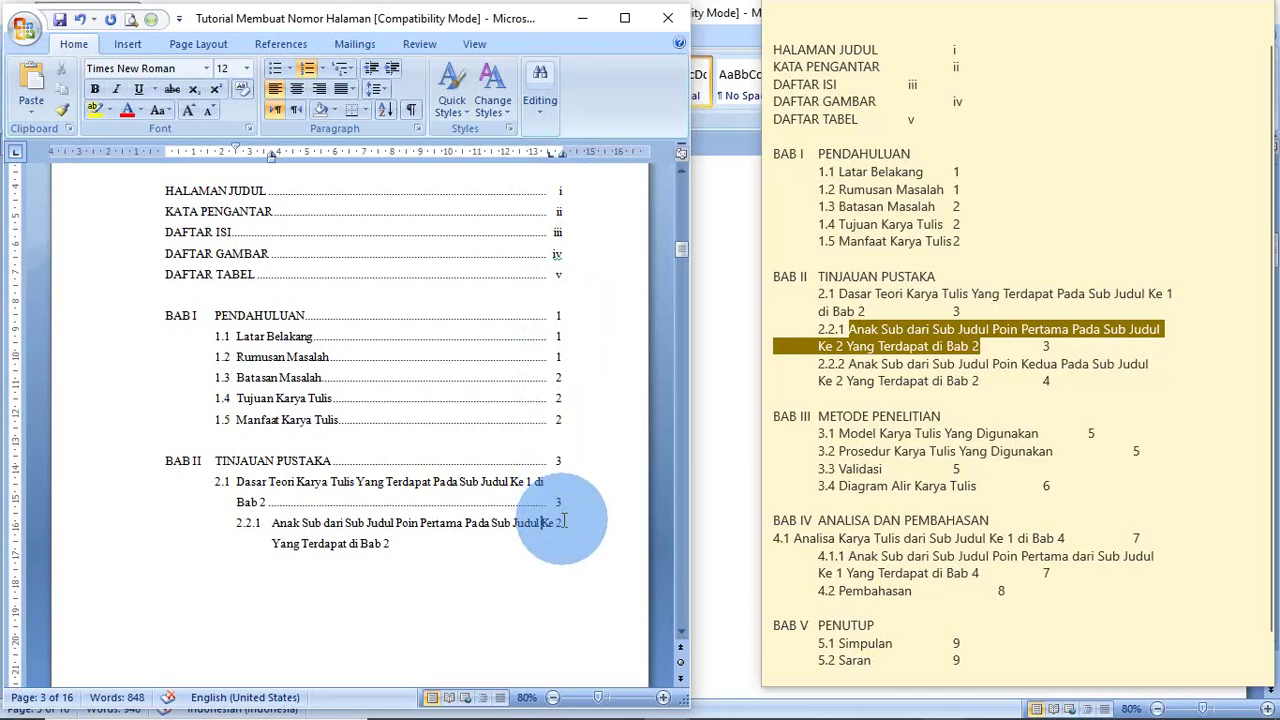
key("BackSpace")
key("Return")
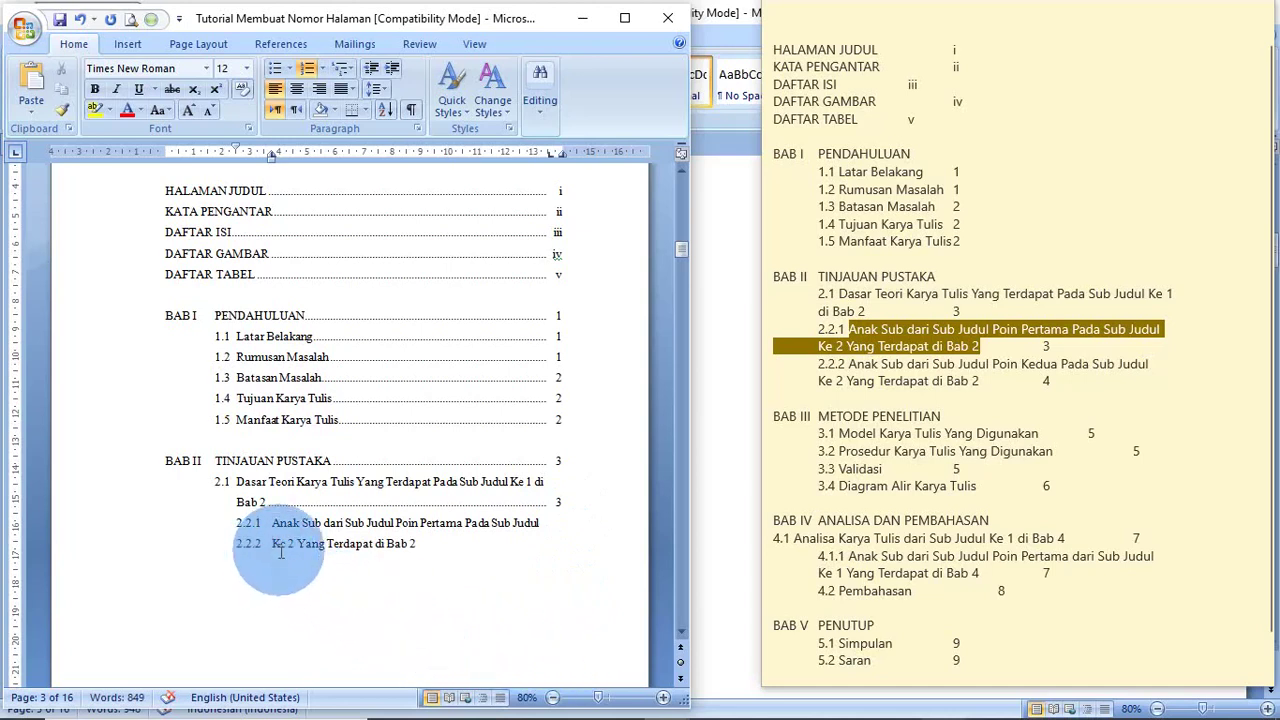
key("BackSpace")
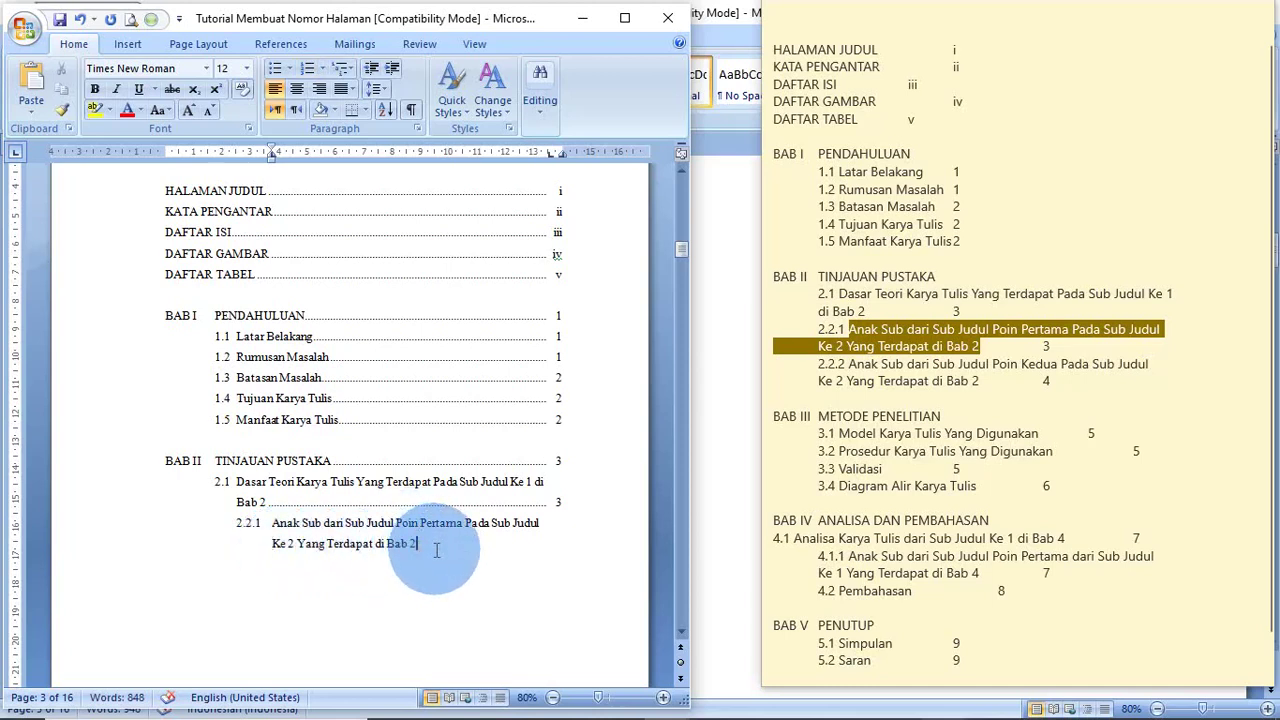
- End entry 2.2.1 with a dot-leader tab and page number 3
key("Tab")
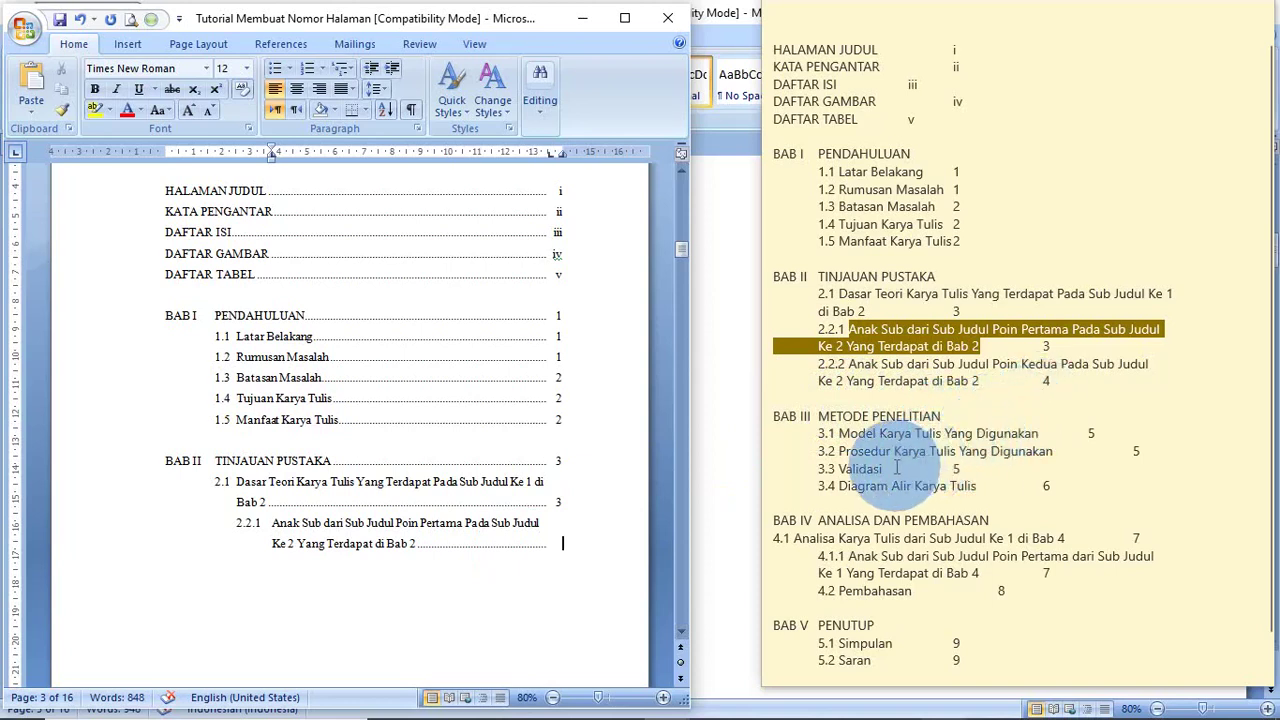
type("3")
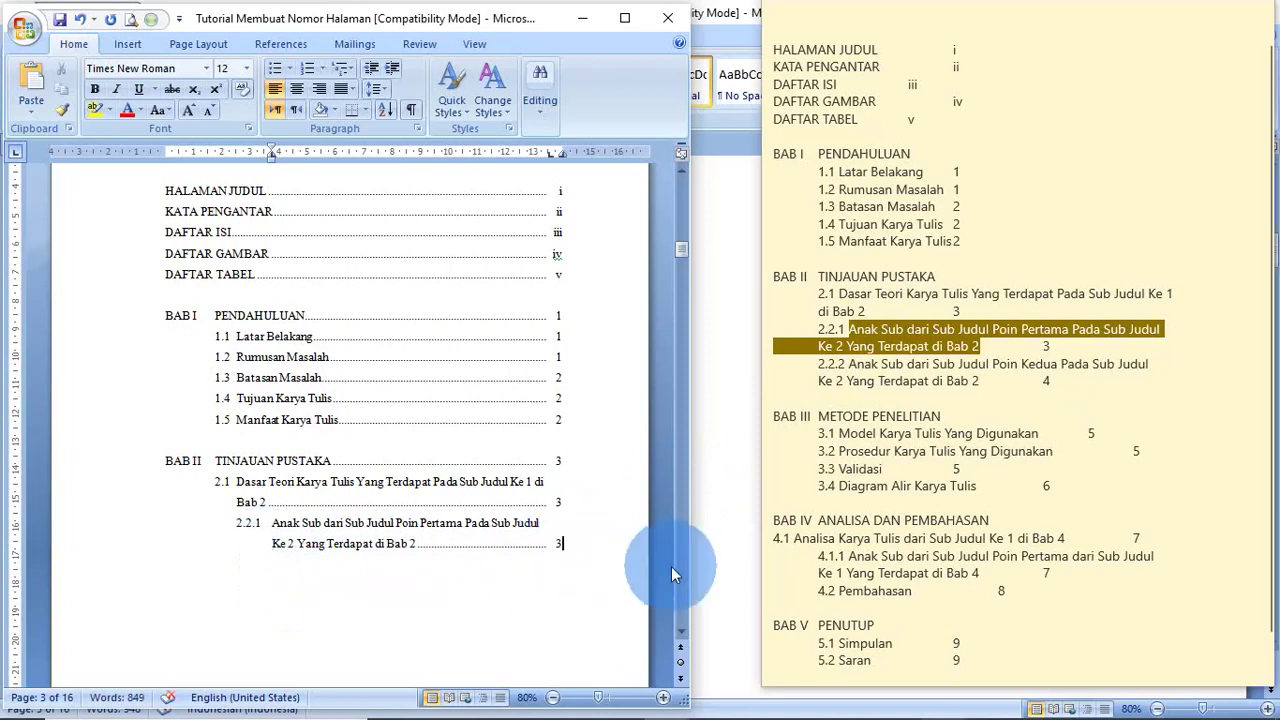
key("Return")
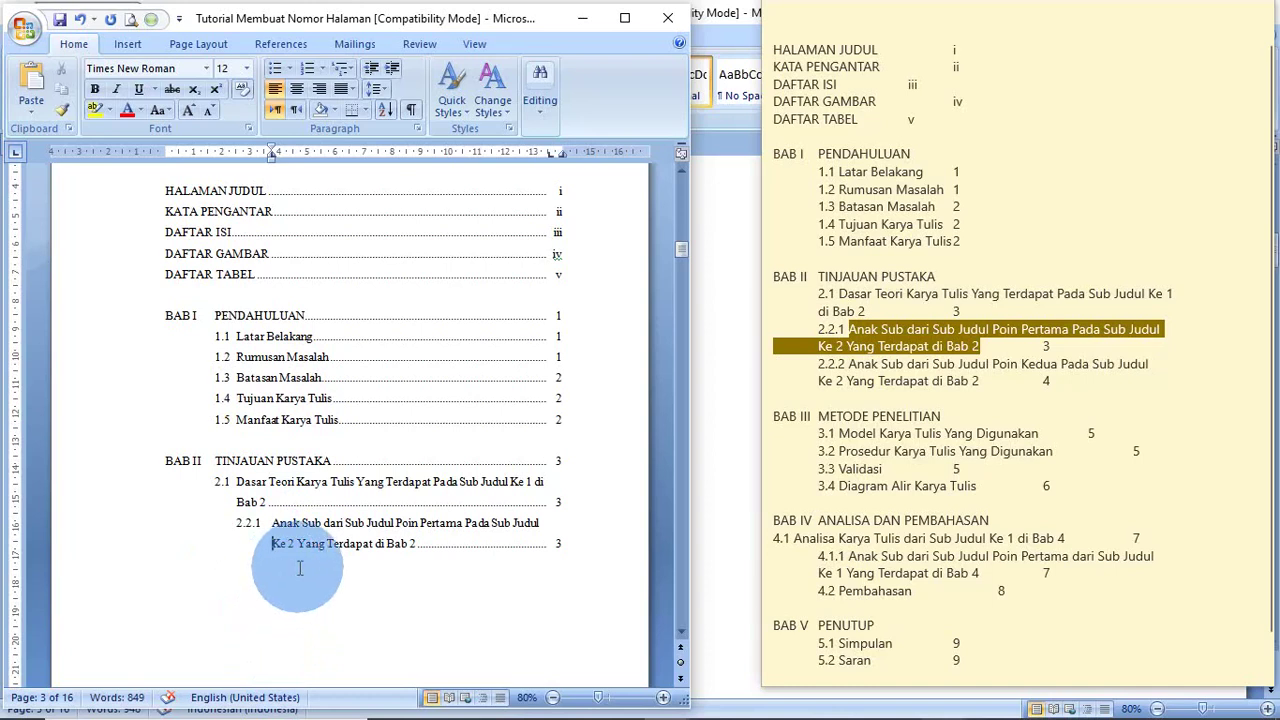
- Split entry 2.2.1 before "Ke 2" into a new numbered line 2.2.2 and cut that line's text together with its page number
key("BackSpace")
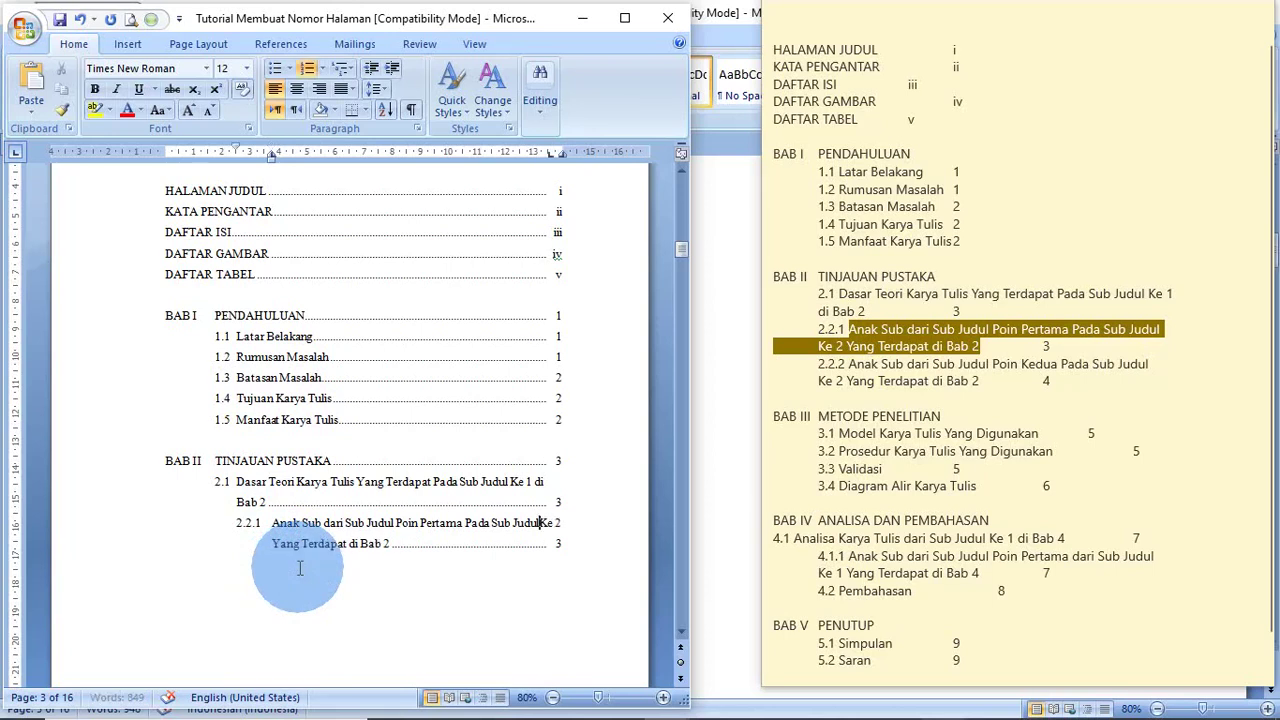
key("Return")
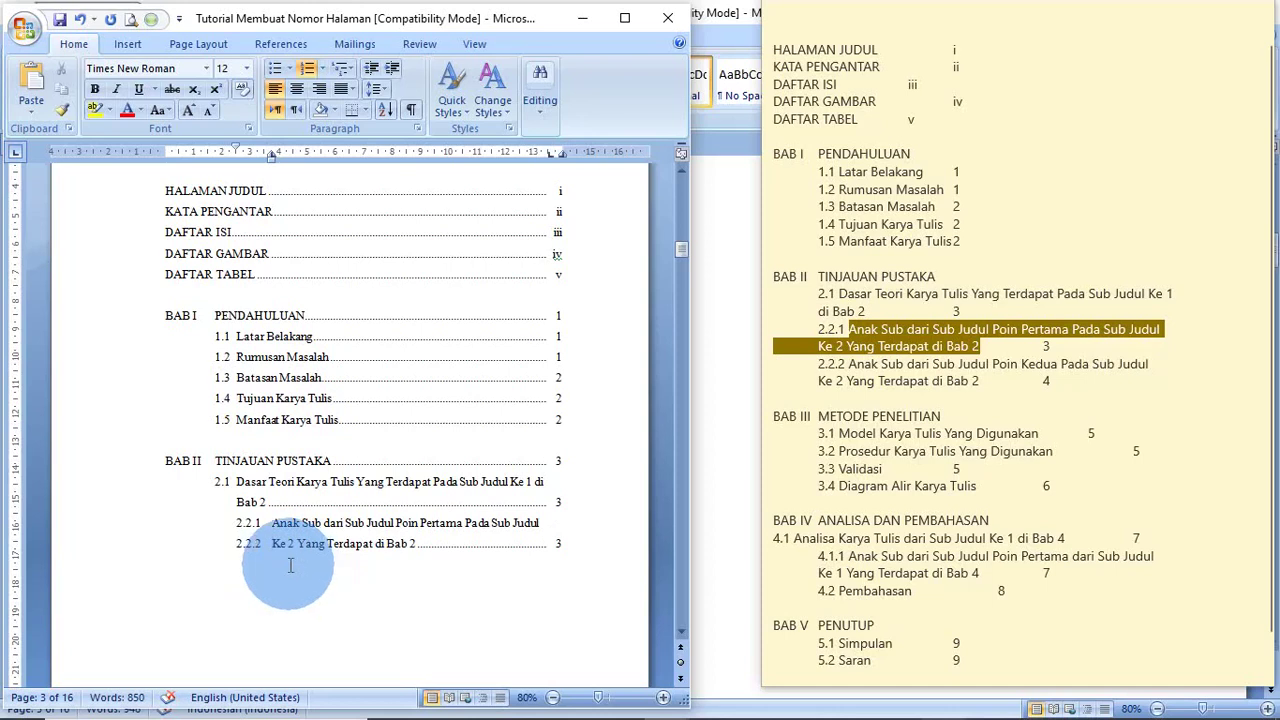
key("ctrl+shift+Right")
key("ctrl+shift+Right")
key("ctrl+shift+Right")
key("ctrl+shift+Right")
key("ctrl+shift+Right")
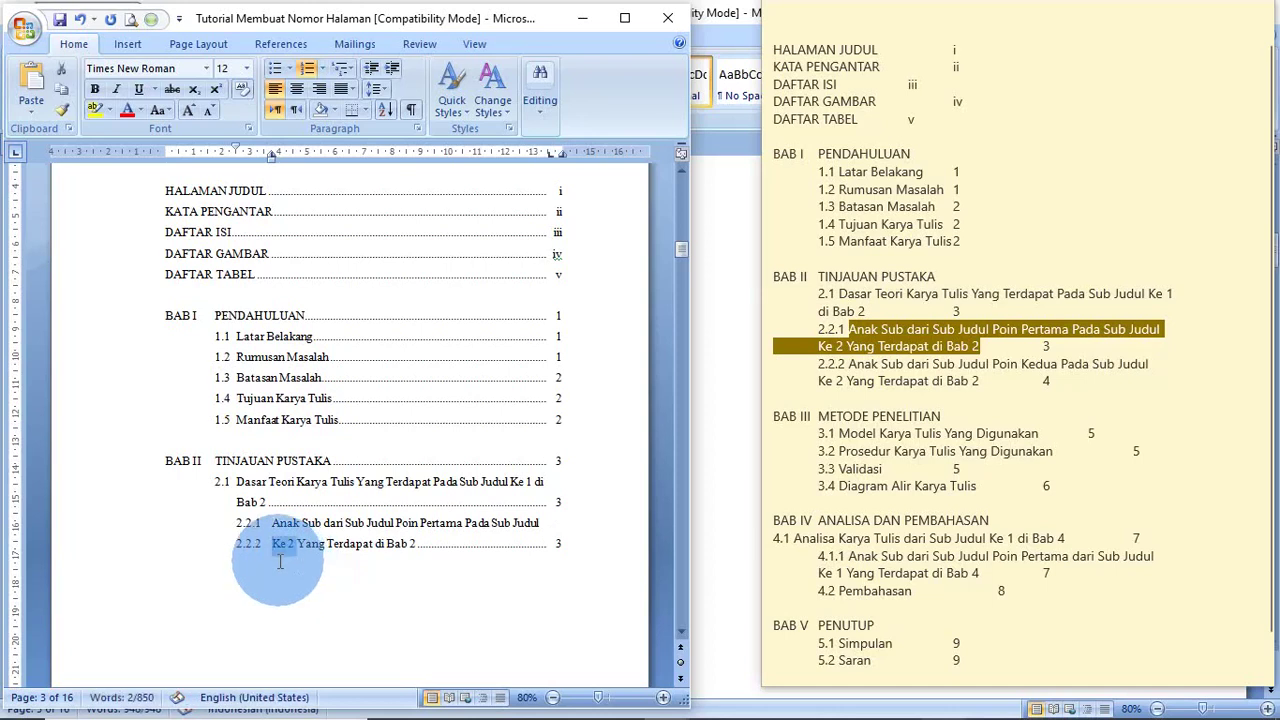
key("ctrl+shift+Right")
key("ctrl+shift+Right")
key("ctrl+shift+Right")
key("ctrl+shift+Right")
key("ctrl+shift+Right")
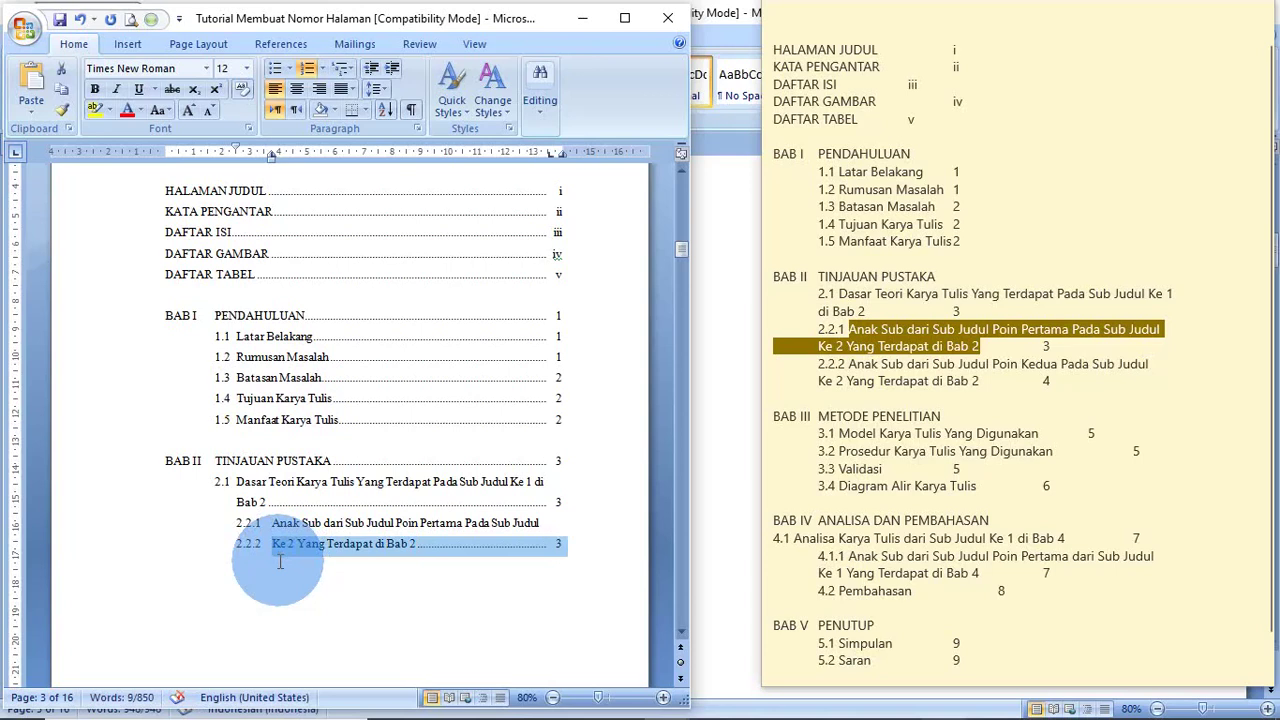
key("shift+Left")
key("ctrl+c")
key("Delete")
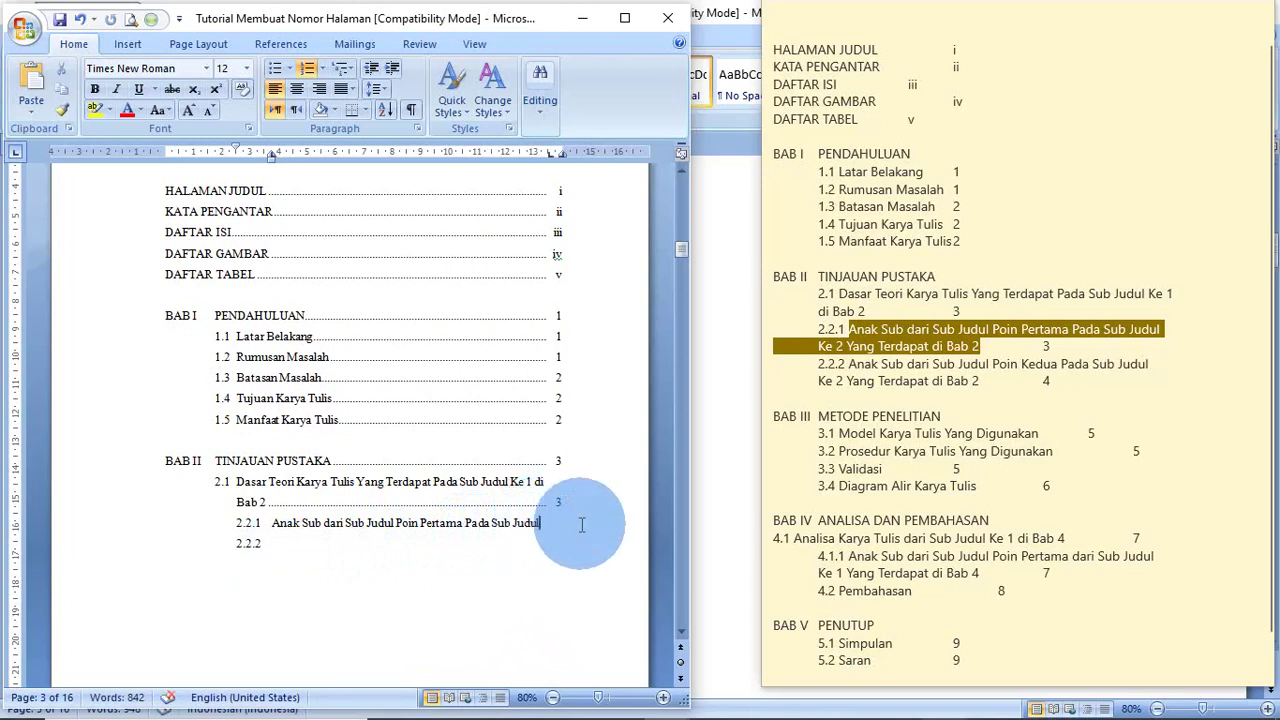
- Add an unnumbered second line under entry 2.2.1 and paste the cut text with its page number there
key("Return")
key("BackSpace")
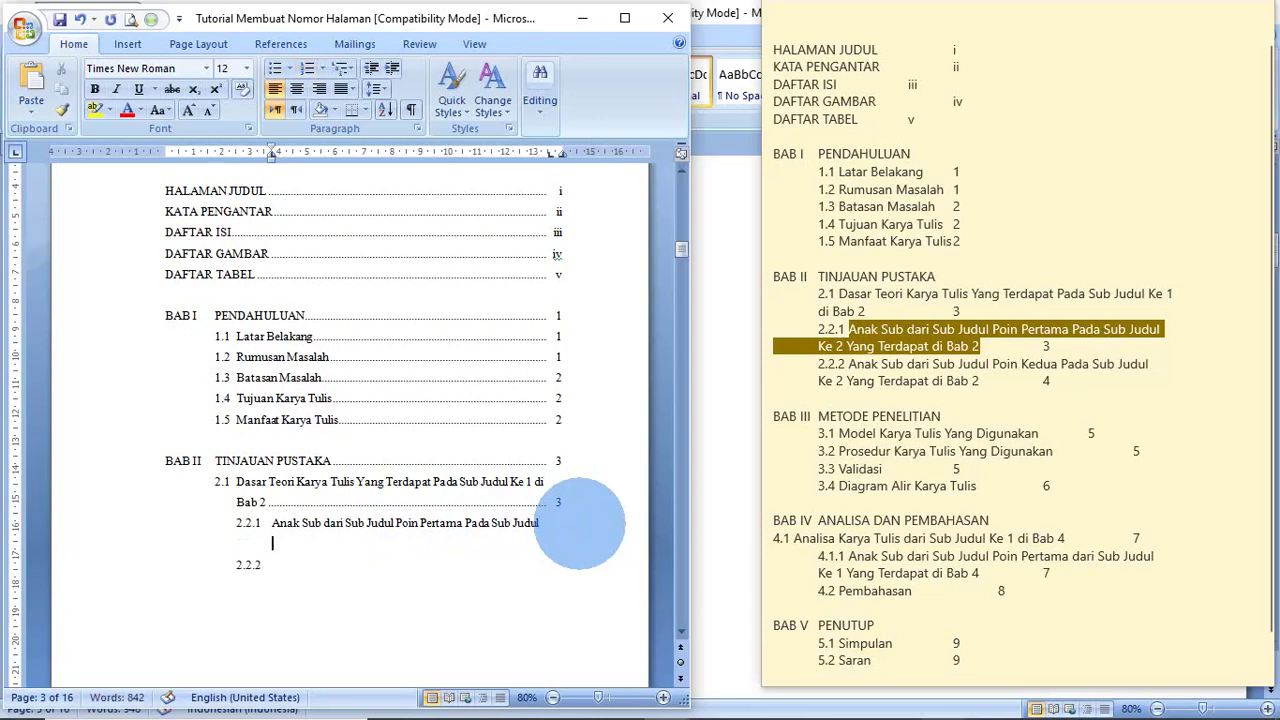
key("ctrl+v")
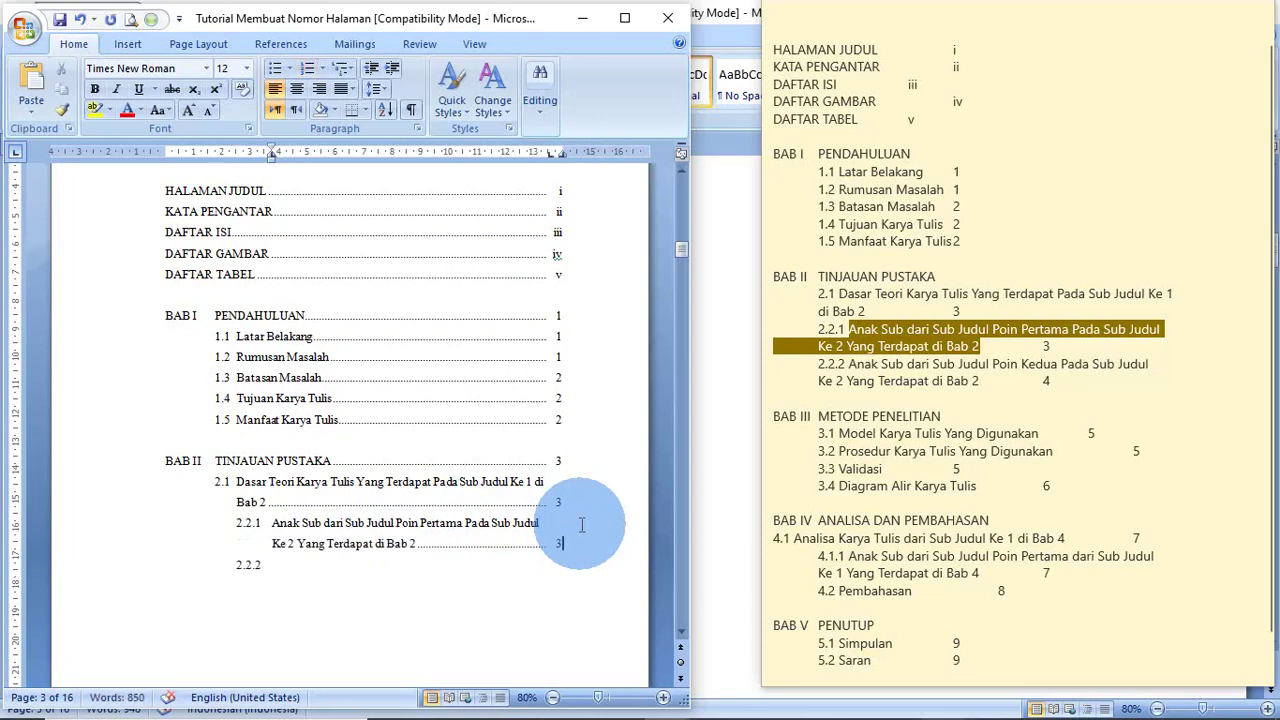
- Copy the "Anak Sub dari Sub Judul Poin Kedua" title from the note into entry 2.2.2, removing the stray tab and the second line's number
left_click(297, 568)
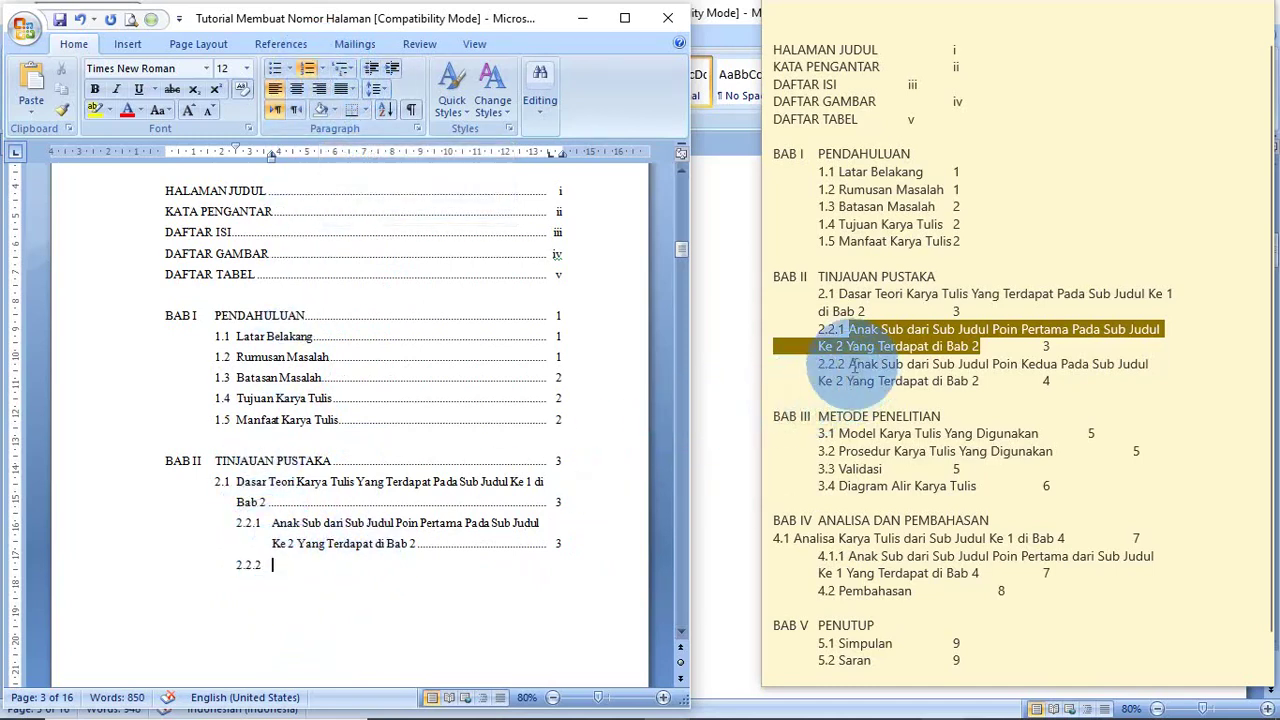
left_click(848, 364)
key("ctrl+shift+Right")
key("ctrl+shift+Right")
key("ctrl+shift+Right")
key("ctrl+shift+Right")
key("ctrl+shift+Right")
key("ctrl+shift+Right")
key("ctrl+shift+Right")
key("ctrl+shift+Right")
key("ctrl+shift+Right")
key("ctrl+shift+Right")
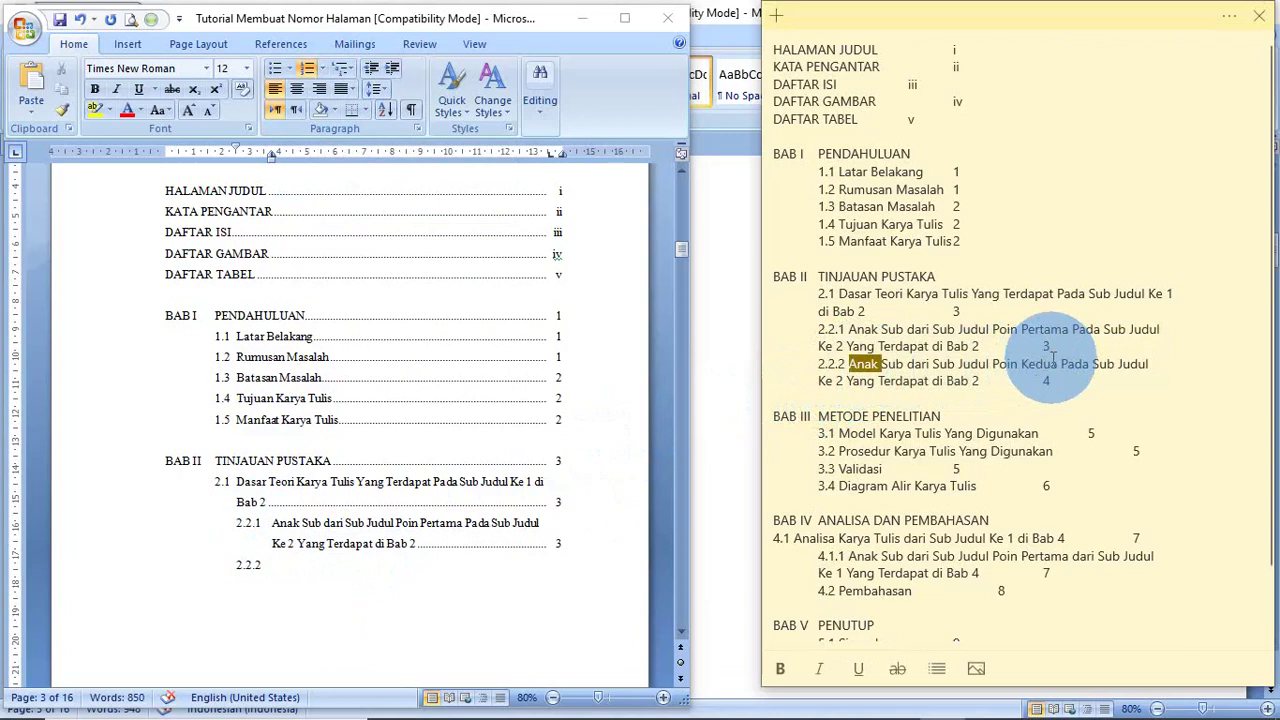
key("ctrl+shift+Right")
key("ctrl+shift+Right")
key("ctrl+shift+Right")
key("ctrl+shift+Right")
key("ctrl+shift+Right")
key("ctrl+shift+Right")
key("ctrl+shift+Right")
key("ctrl+shift+Right")
key("ctrl+c")
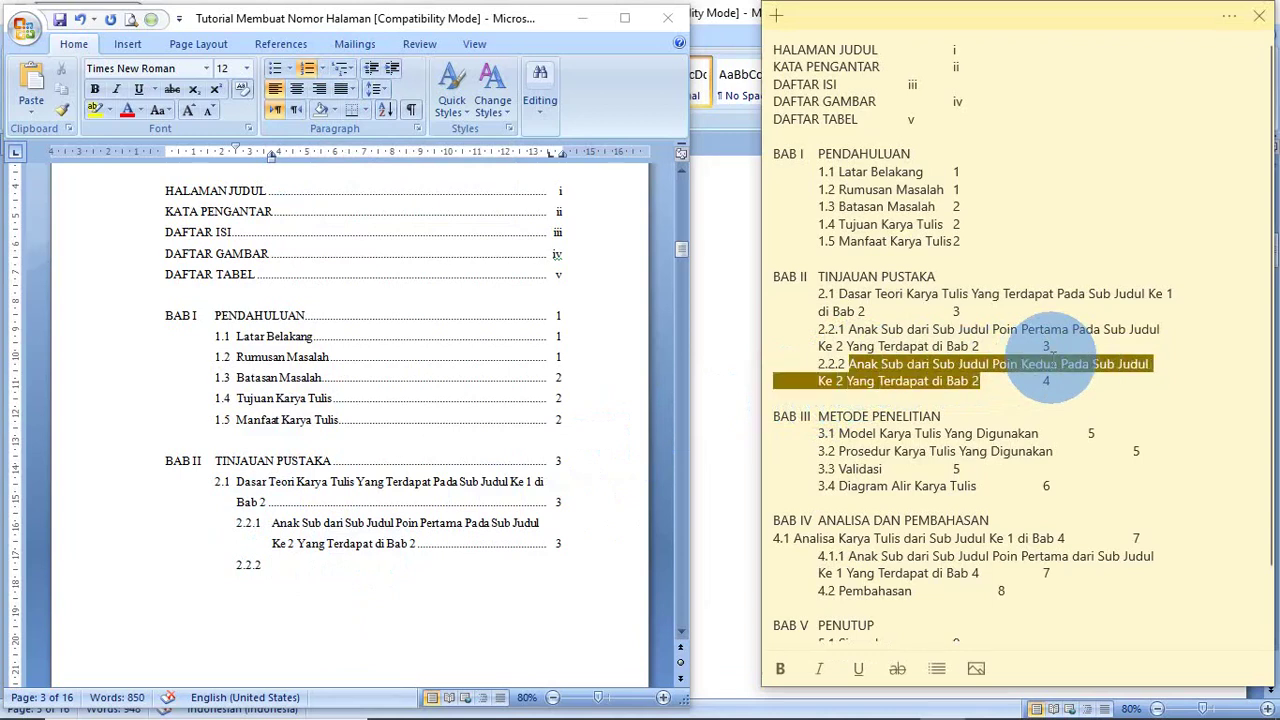
left_click(284, 565)
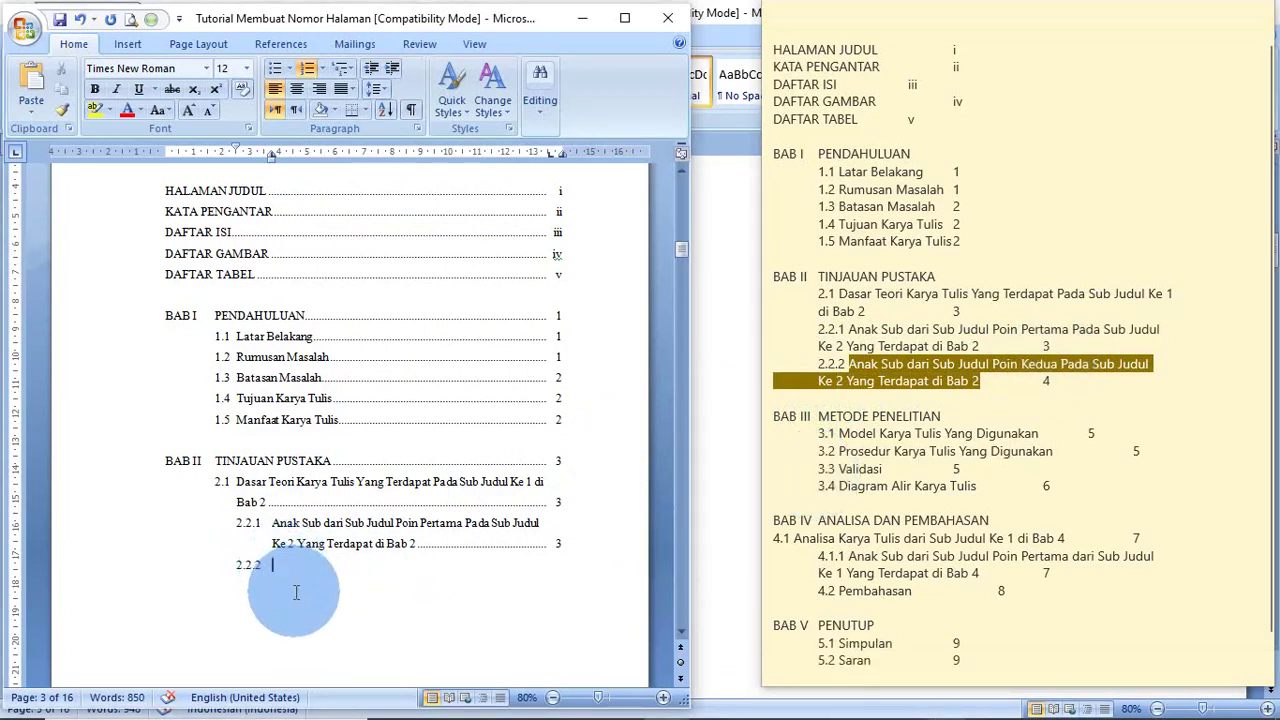
key("ctrl+v")
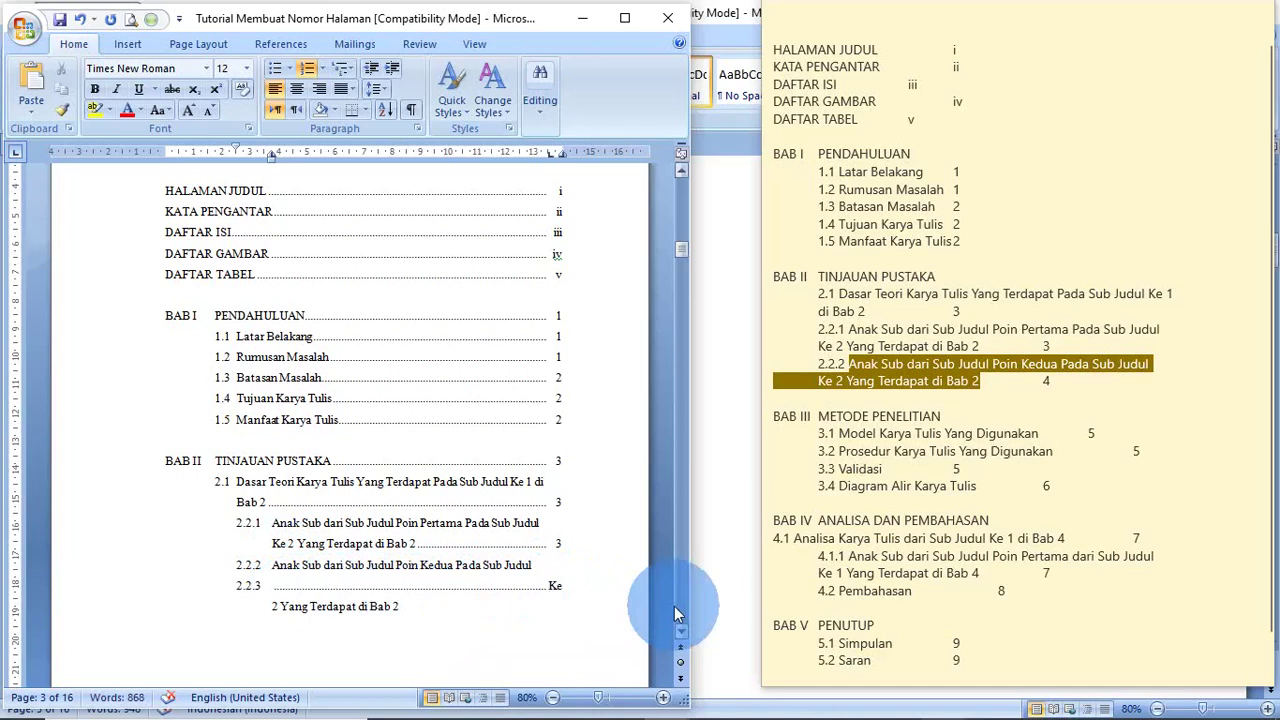
key("BackSpace")
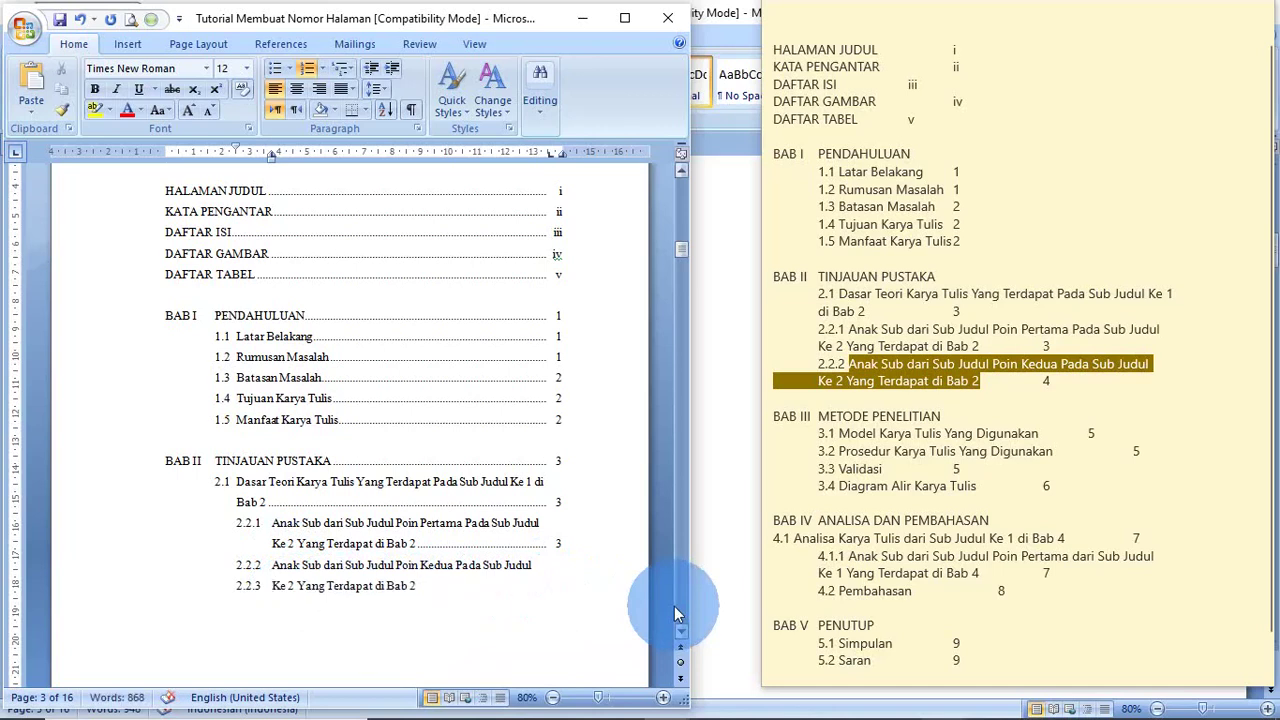
key("BackSpace")
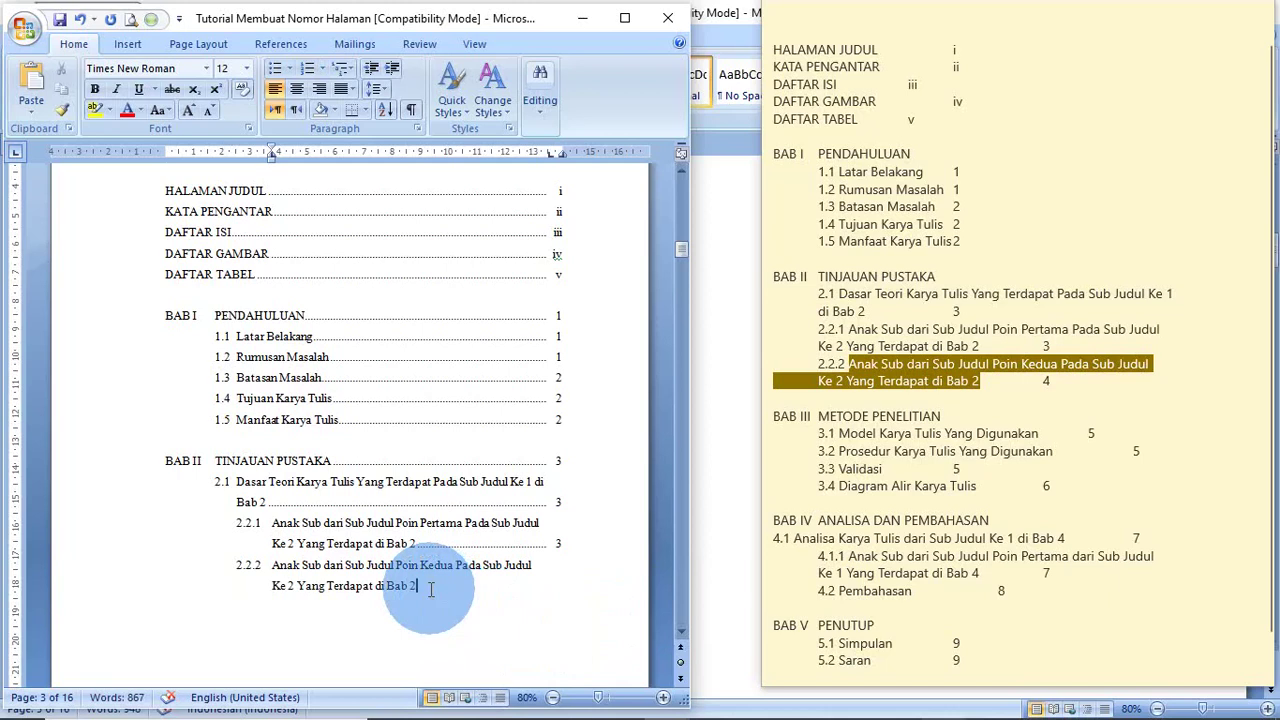
- Change "Ke 2" to "Ke 1" in the second line of entry 2.2.1
left_click(298, 545)
key("BackSpace")
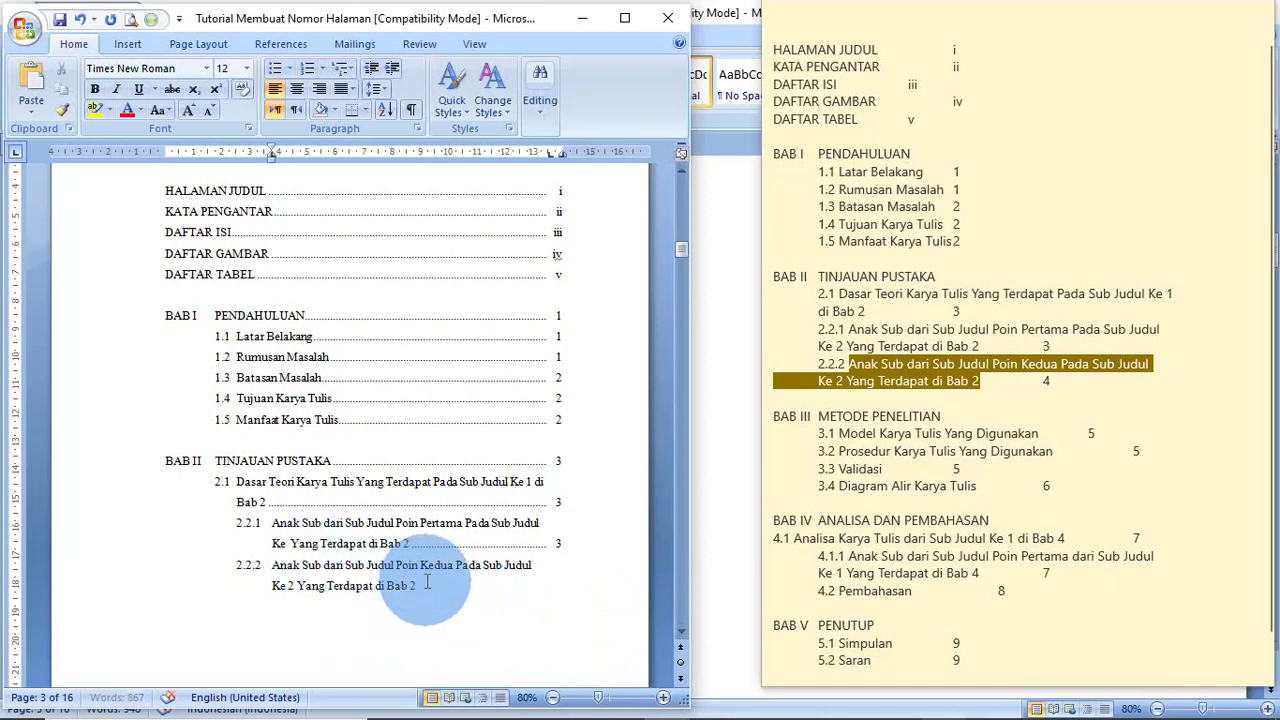
type("1")
- End entry 2.2.2 with a dot-leader tab and page number 4
left_click(432, 588)
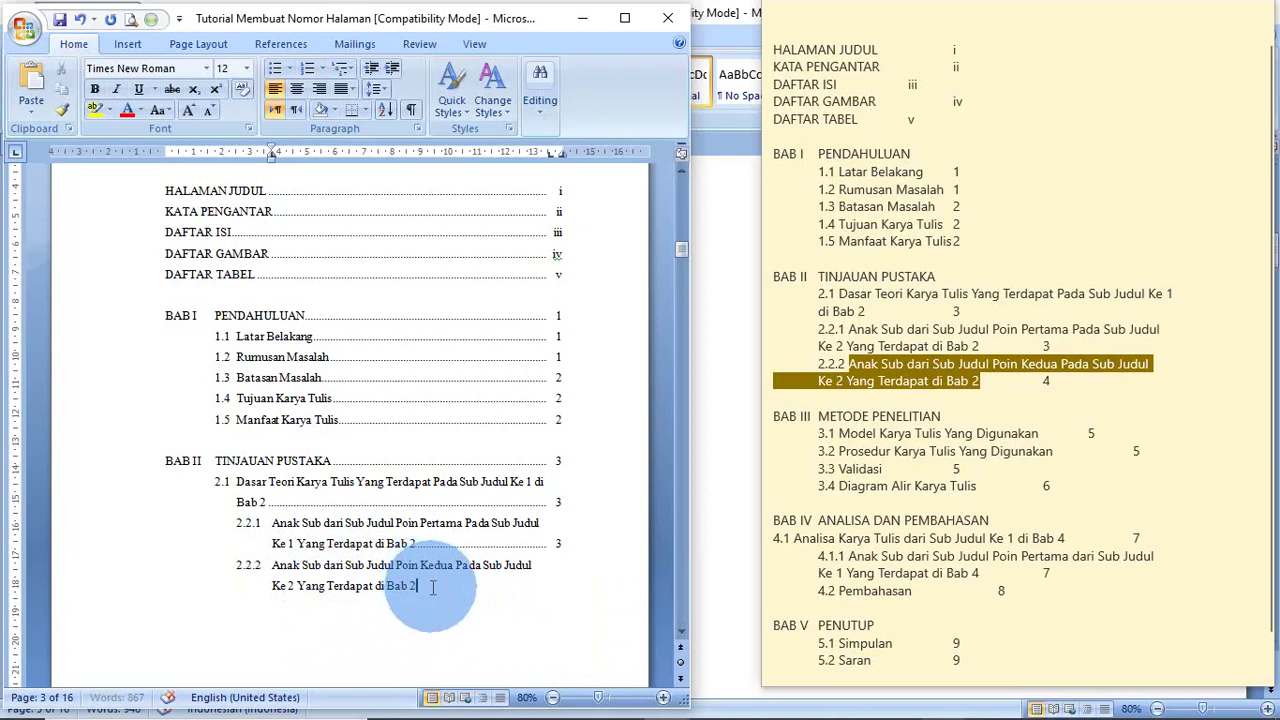
key("Tab")
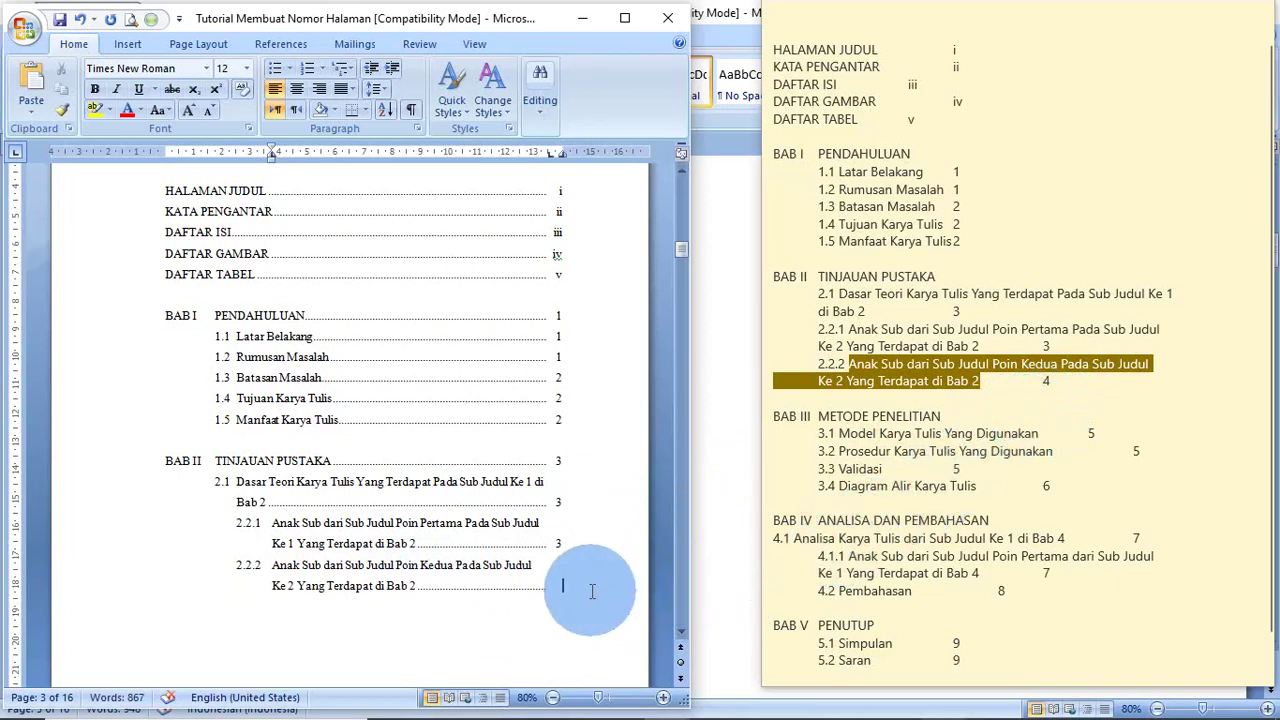
type("4")
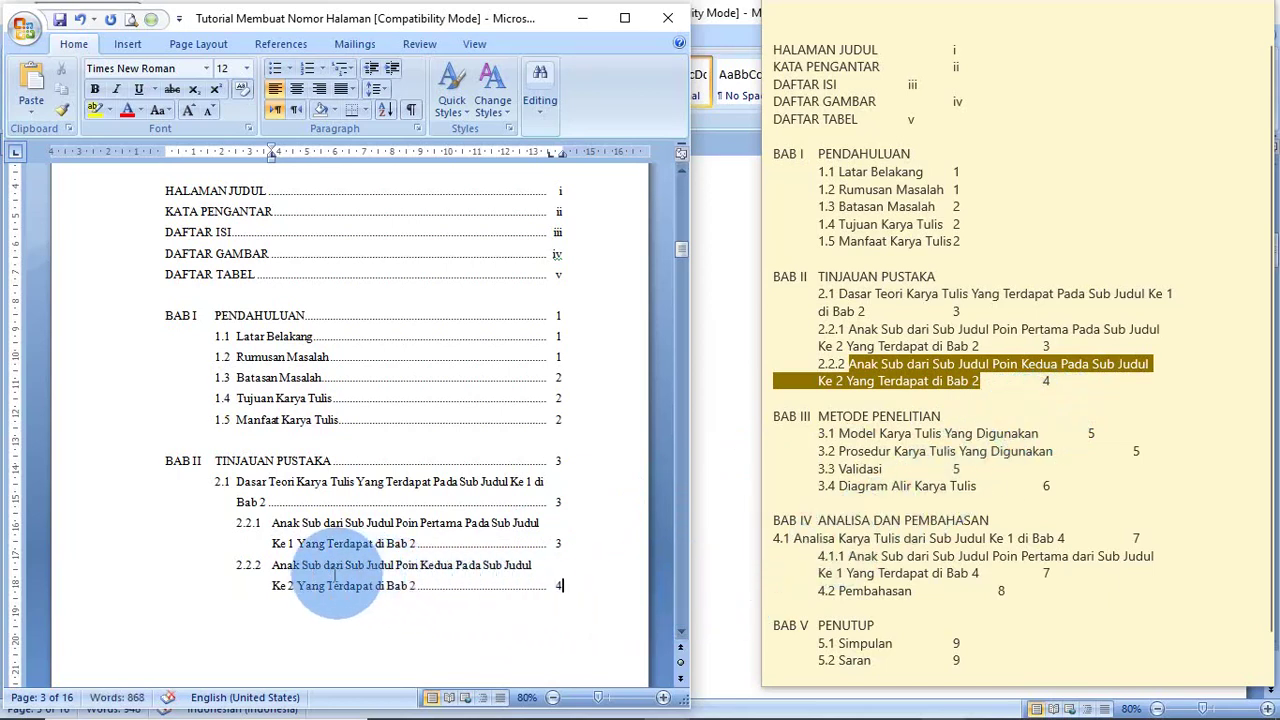
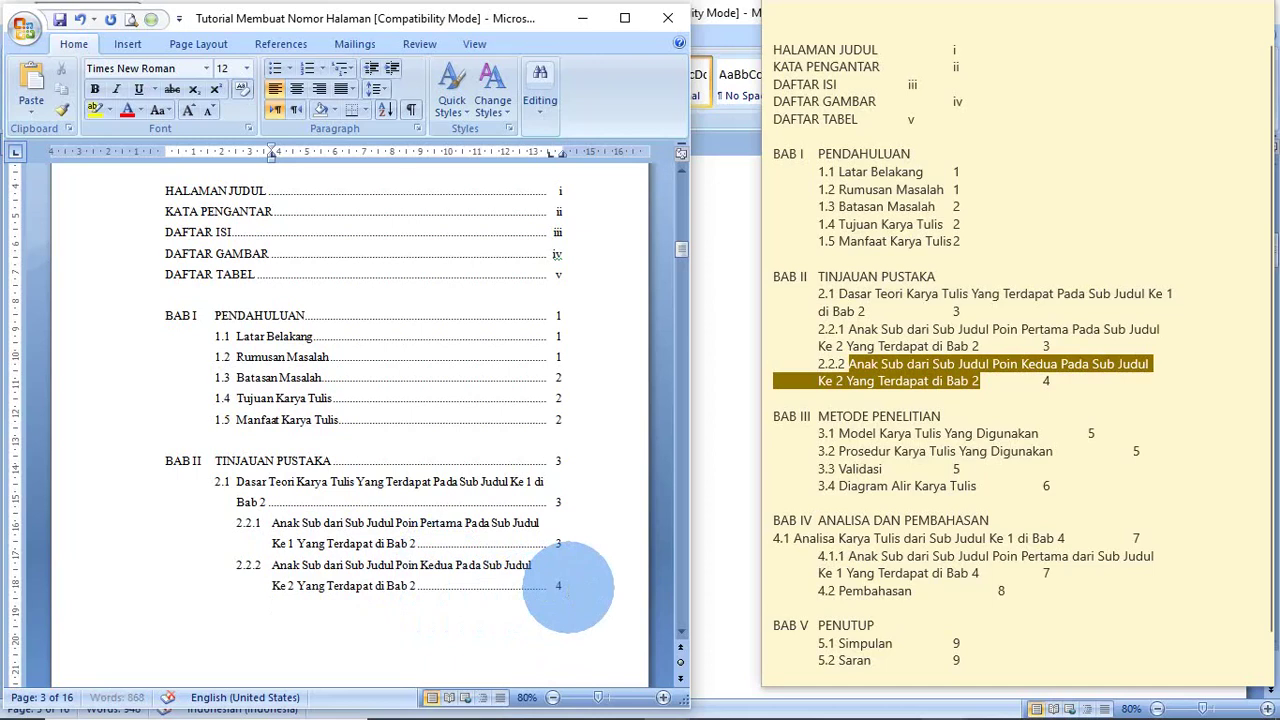
- Start an unnumbered line one blank line below entry 2.2.2 and set its left indent back to the left margin
scroll(457, 592, "down", 3)
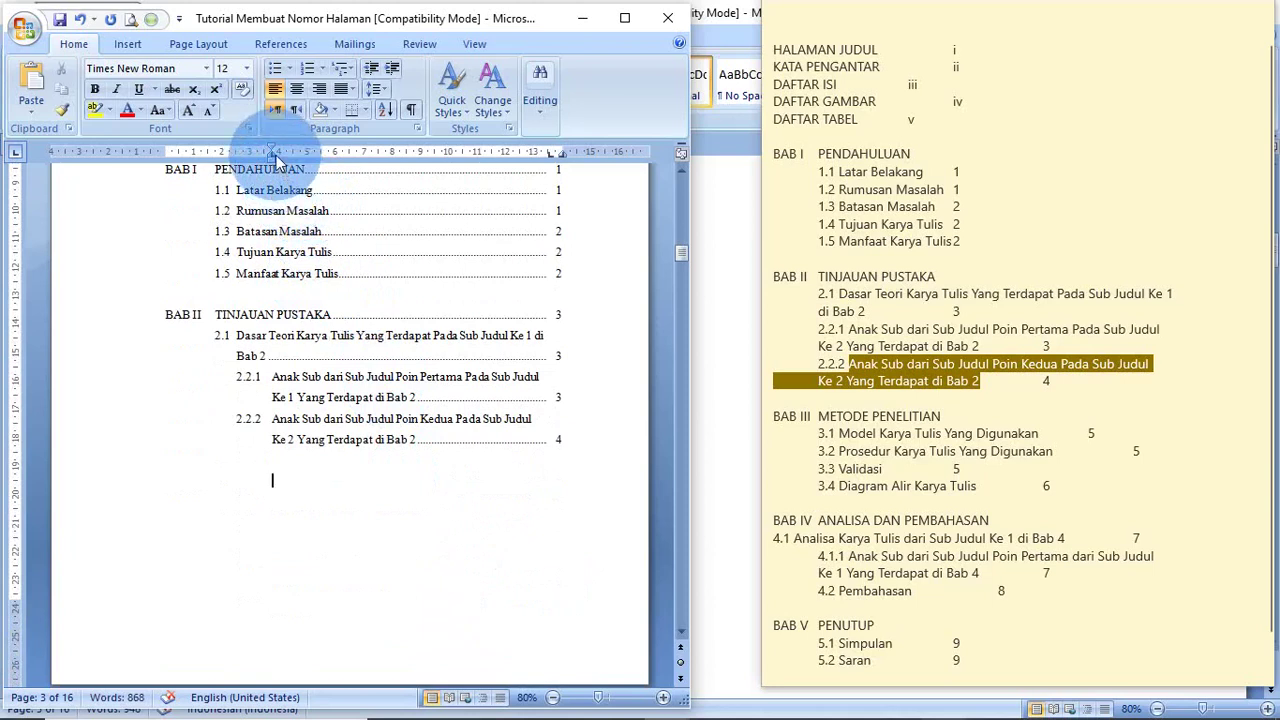
left_click(277, 200)
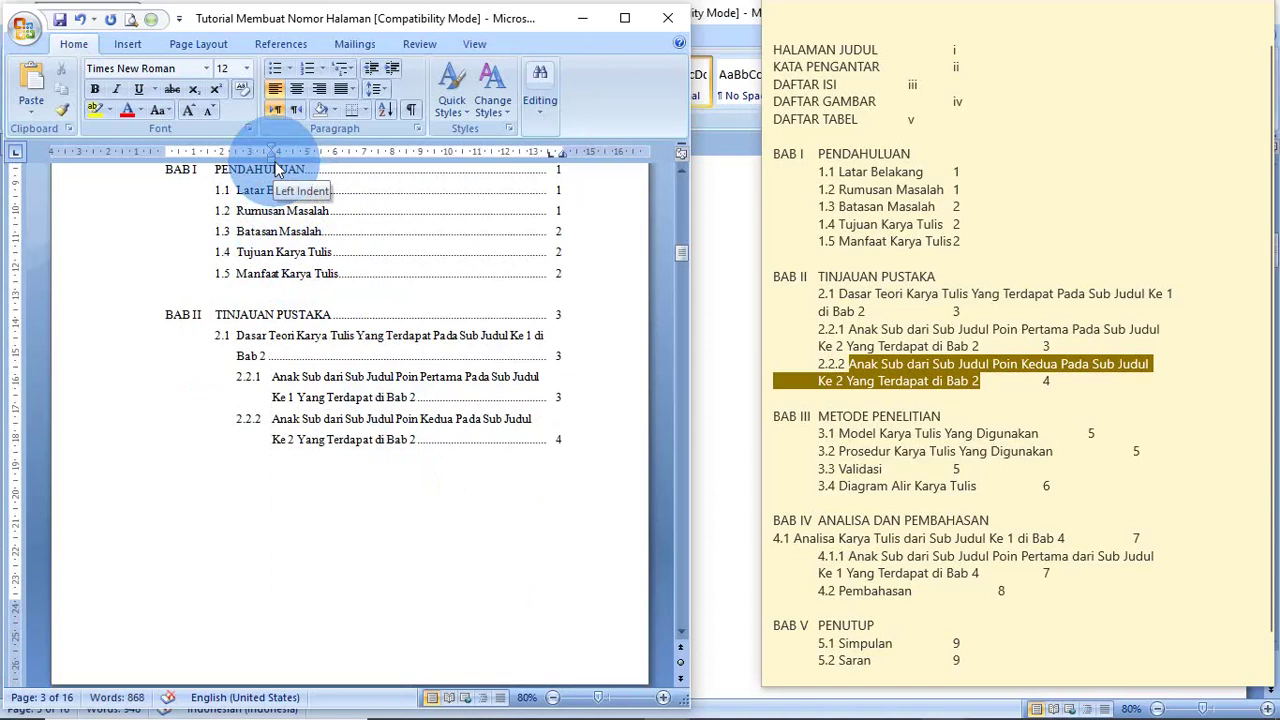
left_click_drag(276, 158, 165, 171)
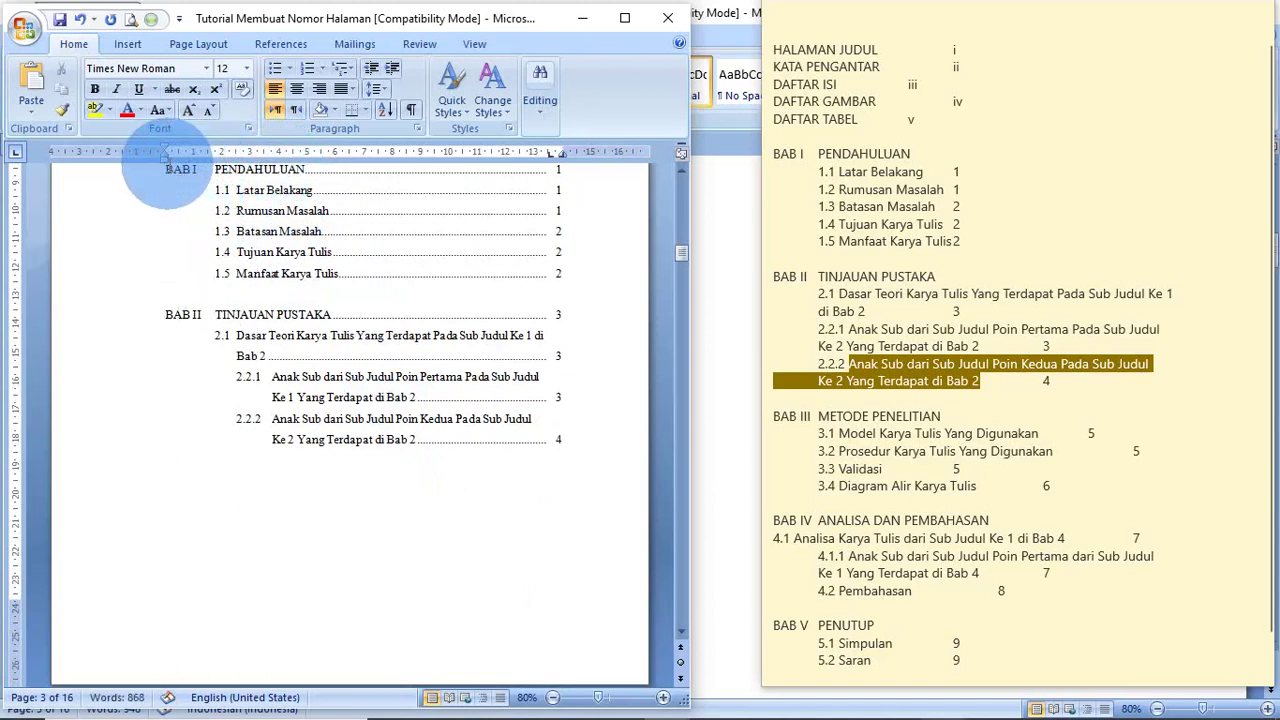
scroll(460, 440, "down", 1)
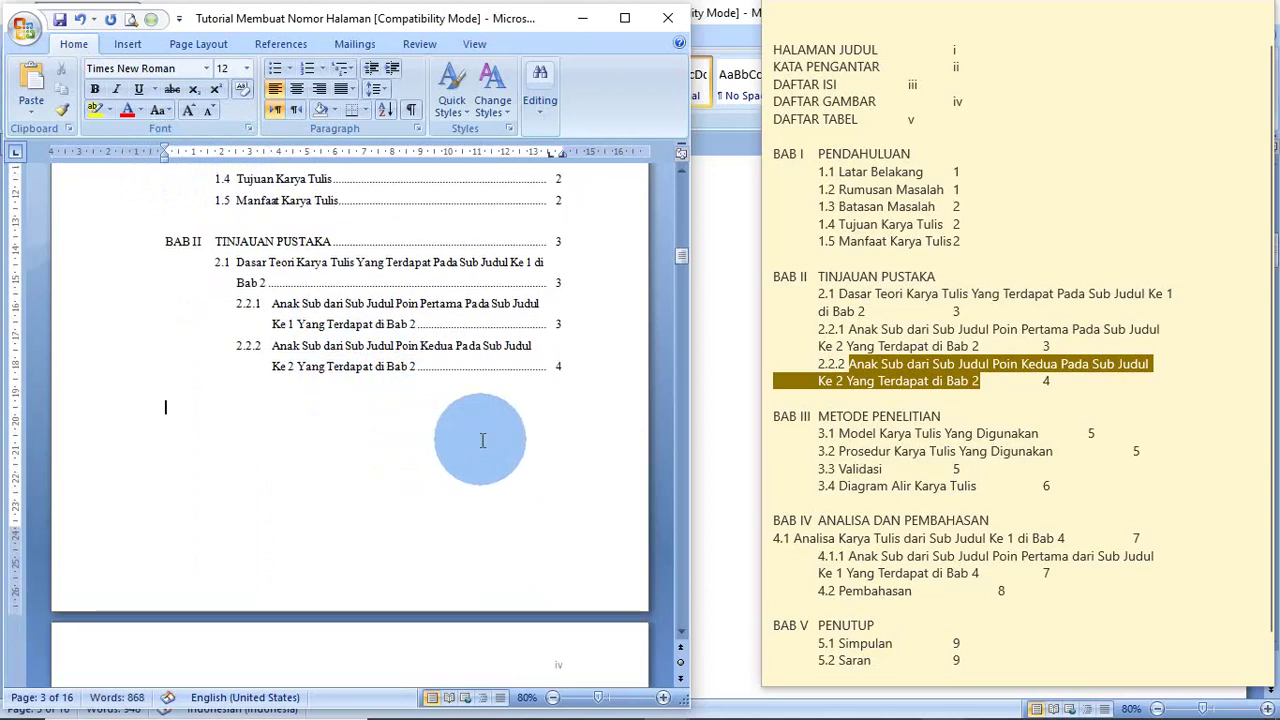
- Copy the "BAB III METODE PENELITIAN" heading from the note onto the empty line, removing the stray tabs between number and title
left_click(777, 421)
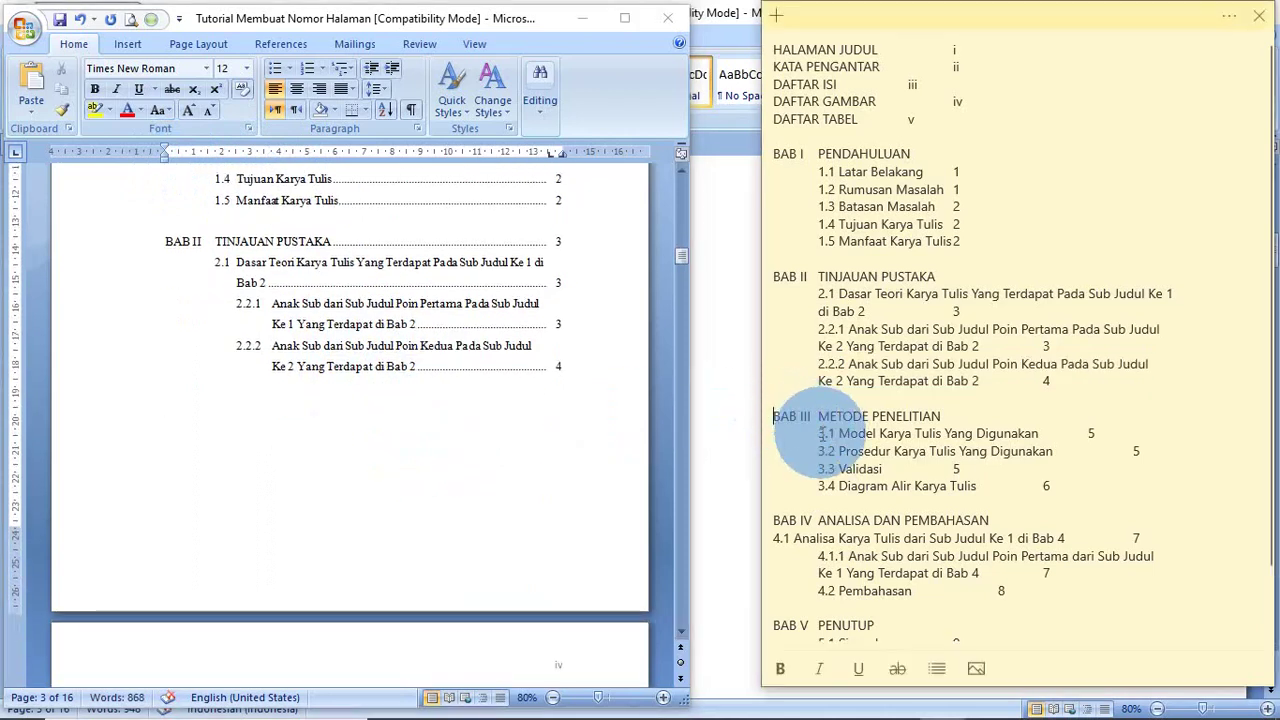
key("shift+Right")
key("shift+Right")
key("shift+Right")
key("shift+Right")
key("shift+Right")
key("shift+Right")
key("shift+Right")
key("shift+Right")
key("shift+Right")
key("shift+Right")
key("shift+Right")
key("shift+Right")
key("shift+Right")
key("shift+Right")
key("shift+Right")
key("shift+Right")
key("shift+Right")
key("shift+Right")
key("shift+Right")
key("shift+Right")
key("shift+Right")
key("shift+Right")
key("shift+Right")
key("shift+Right")
key("shift+Right")
key("ctrl+c")
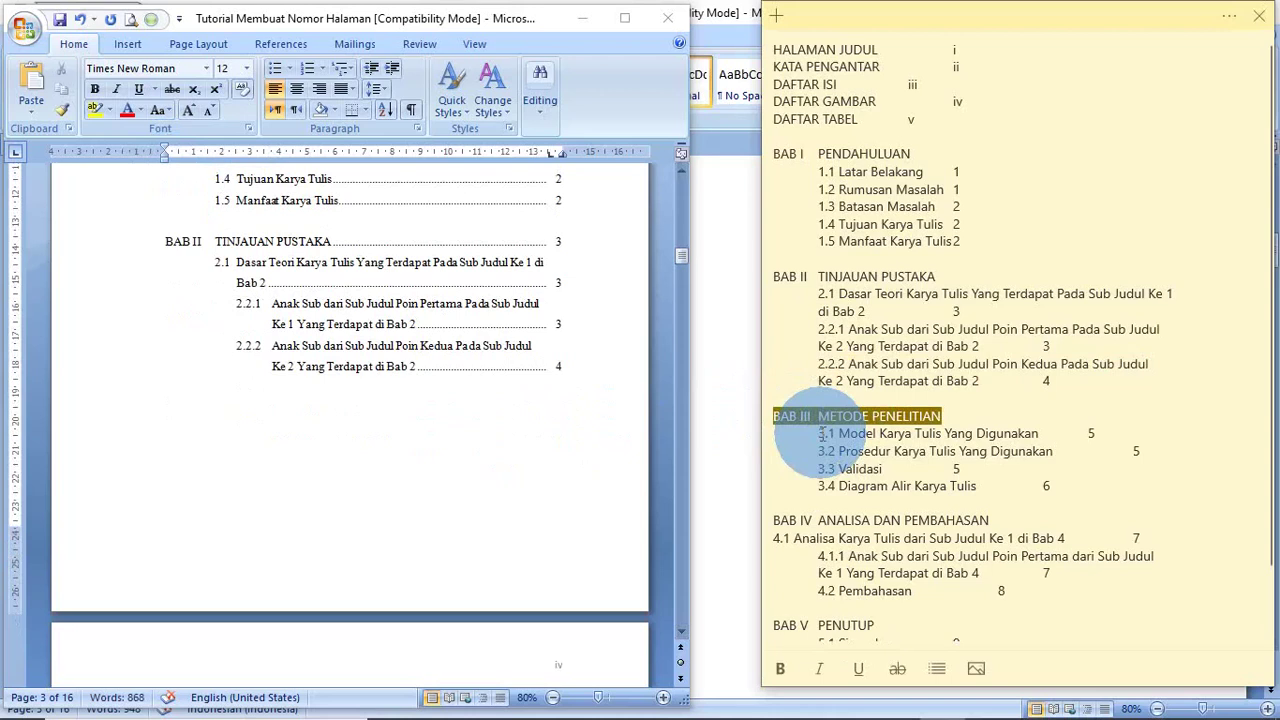
left_click(177, 406)
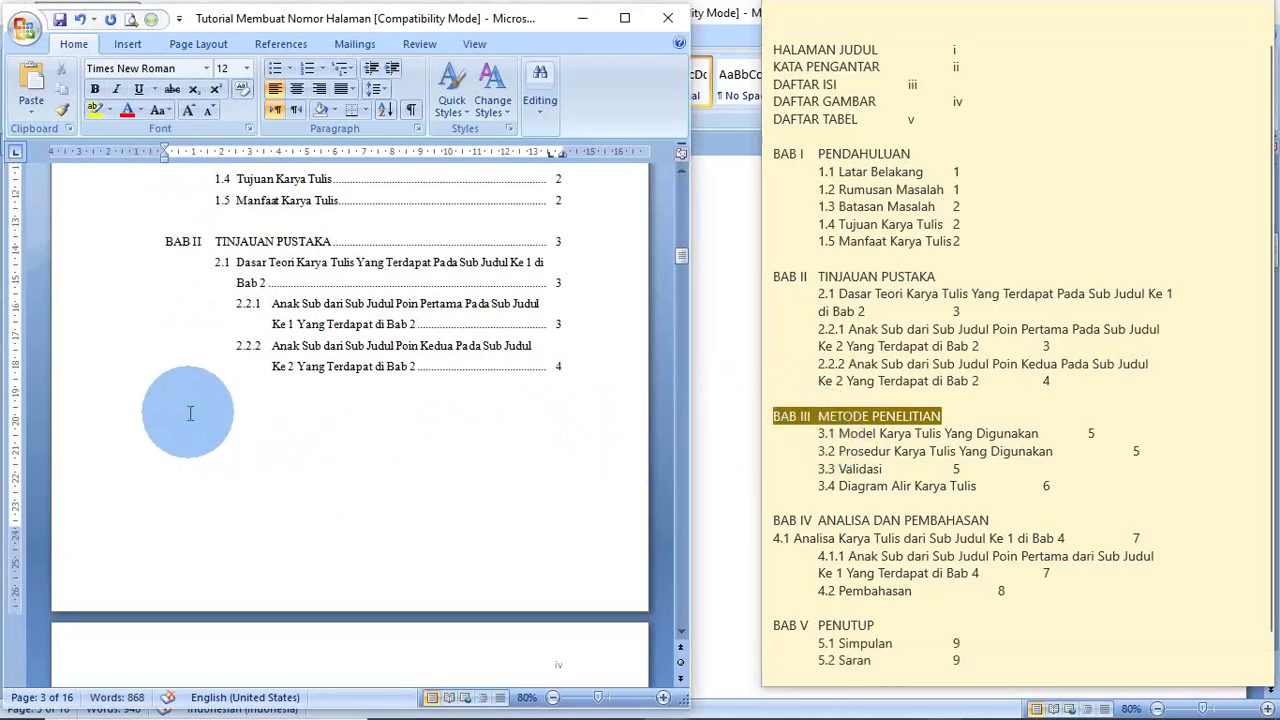
key("ctrl+v")
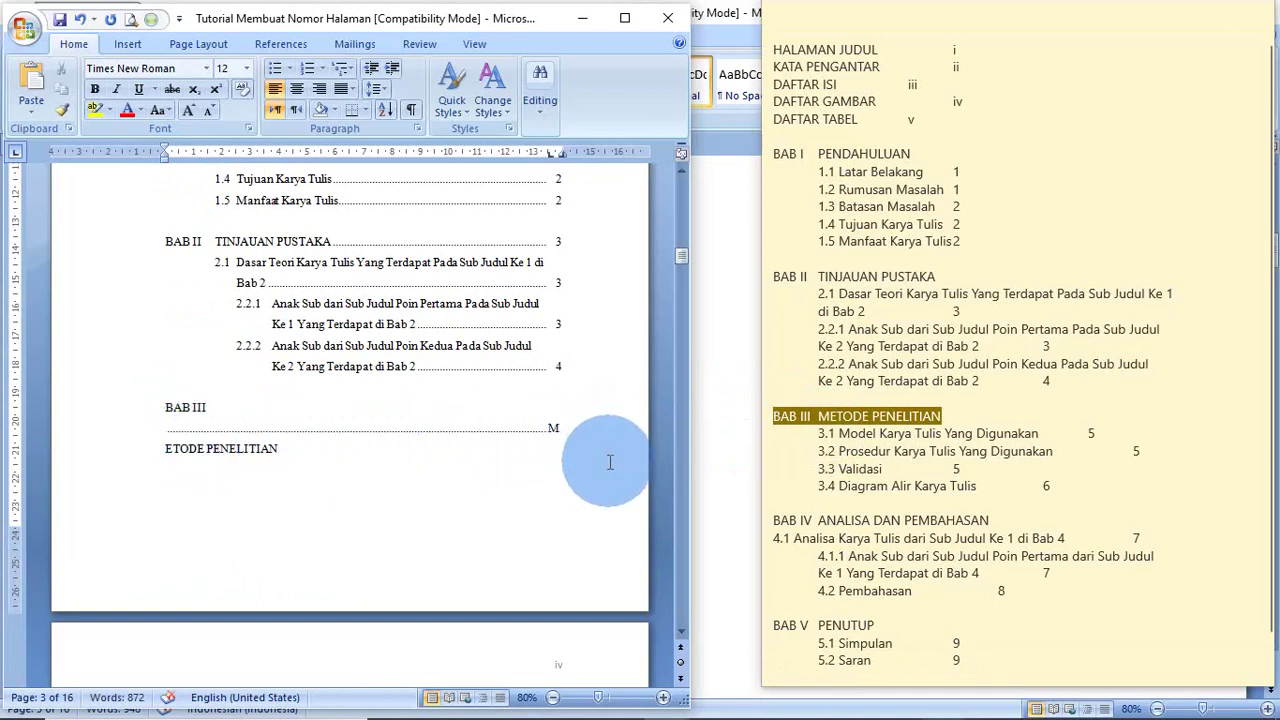
key("BackSpace")
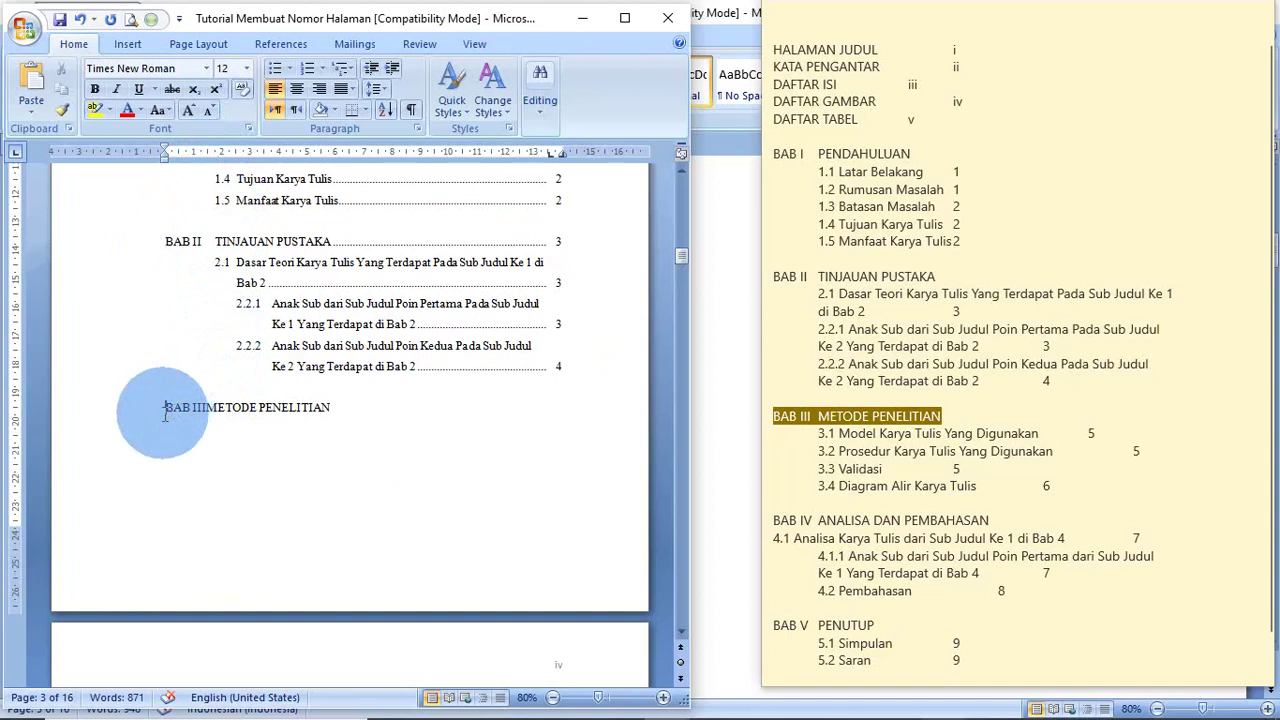
- Add a left tab stop at 1.75 cm to the BAB III line and tab "METODE PENELITIAN" over to it
left_click(211, 158)
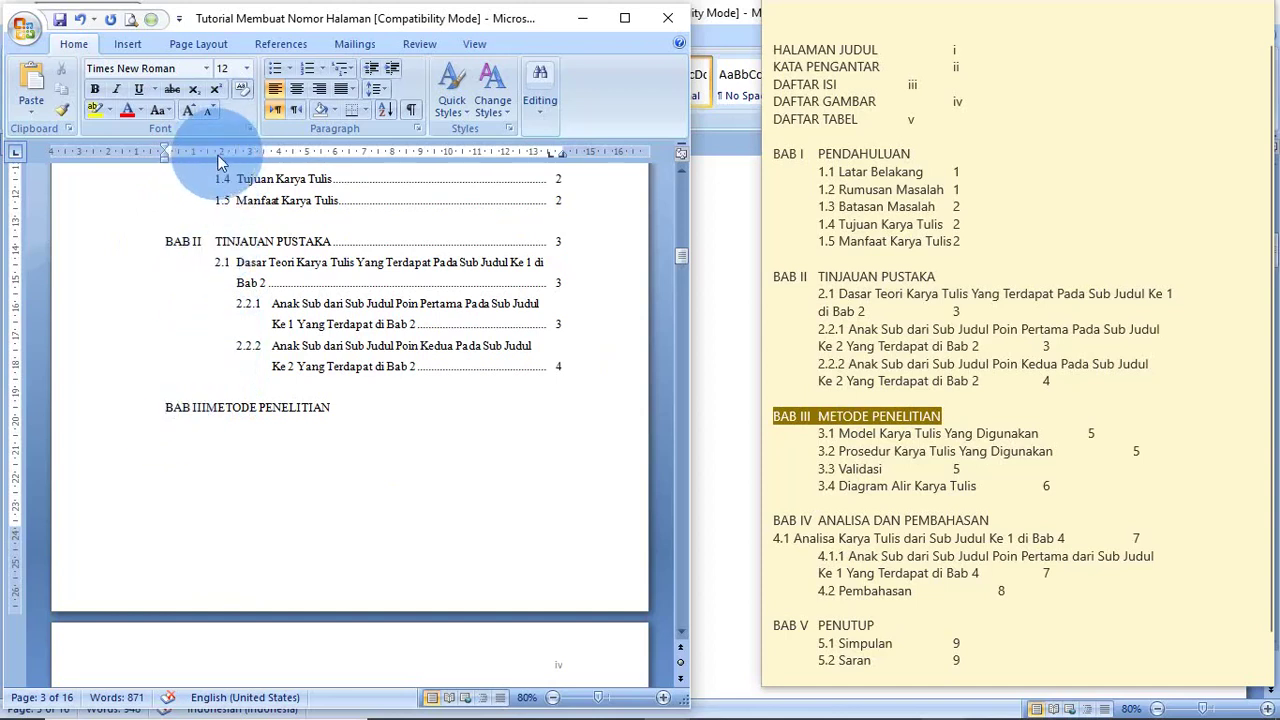
double_click(219, 157)
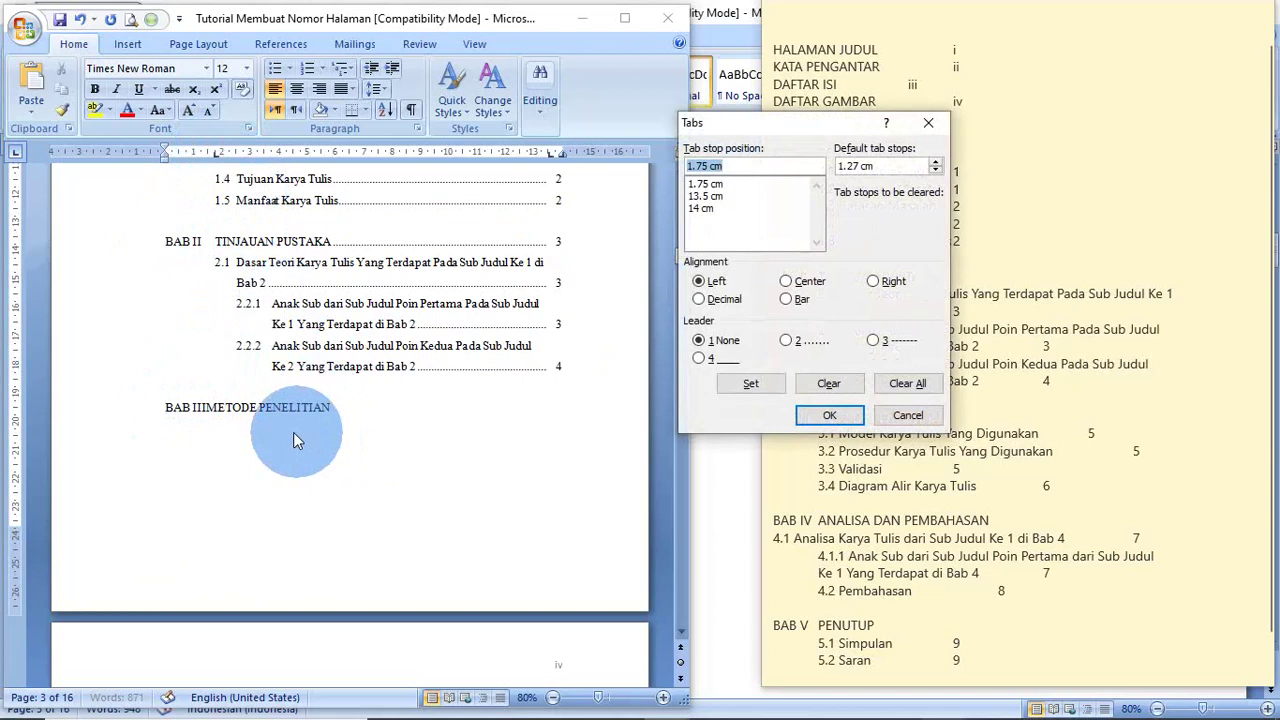
left_click(211, 410)
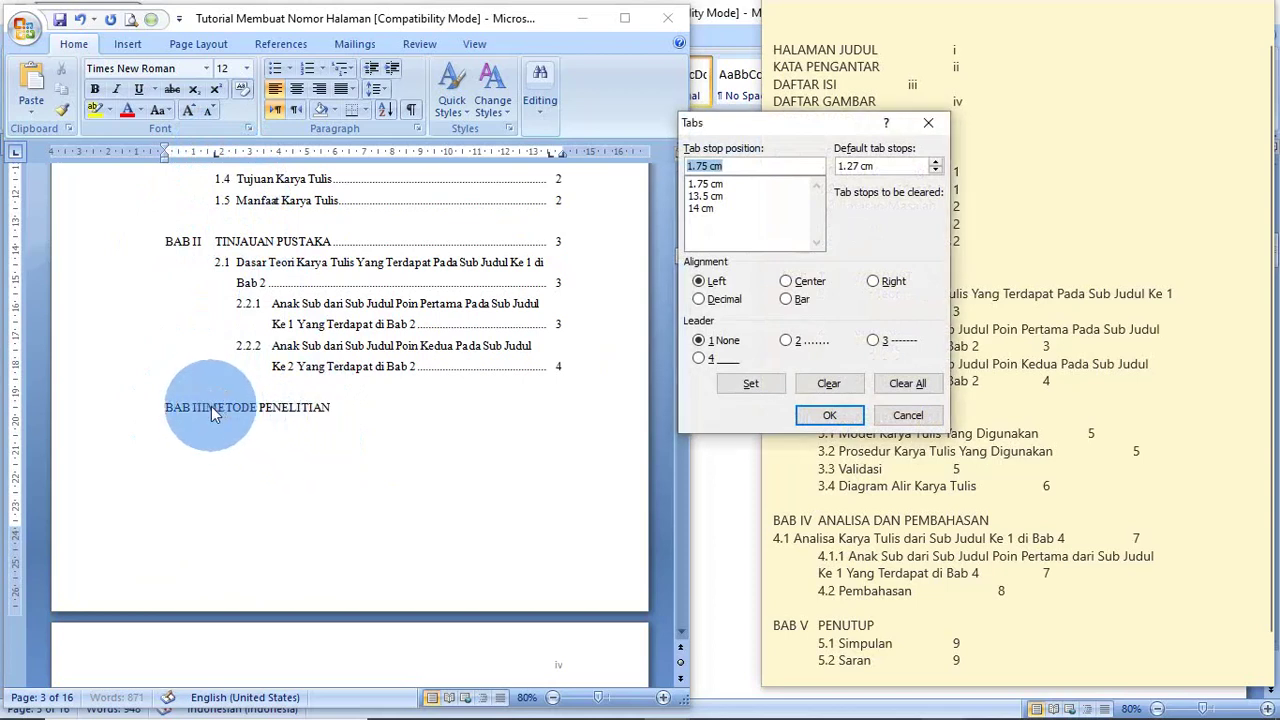
left_click(890, 417)
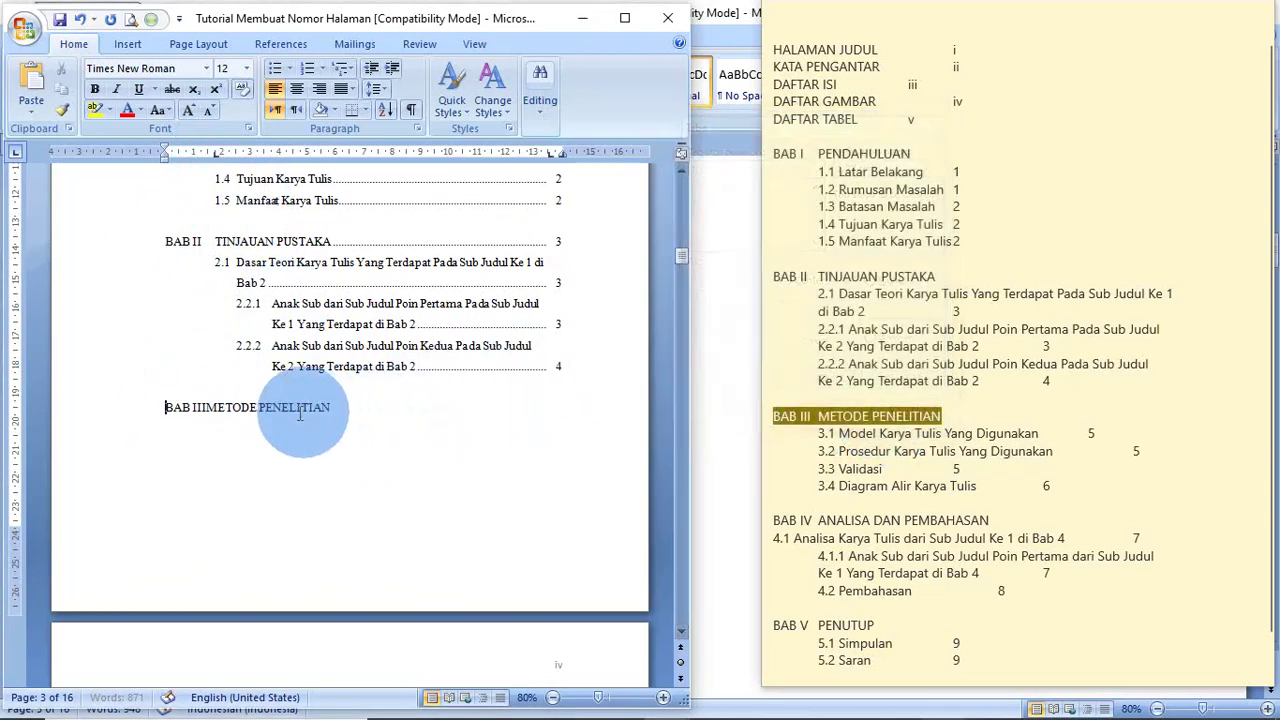
left_click(208, 408)
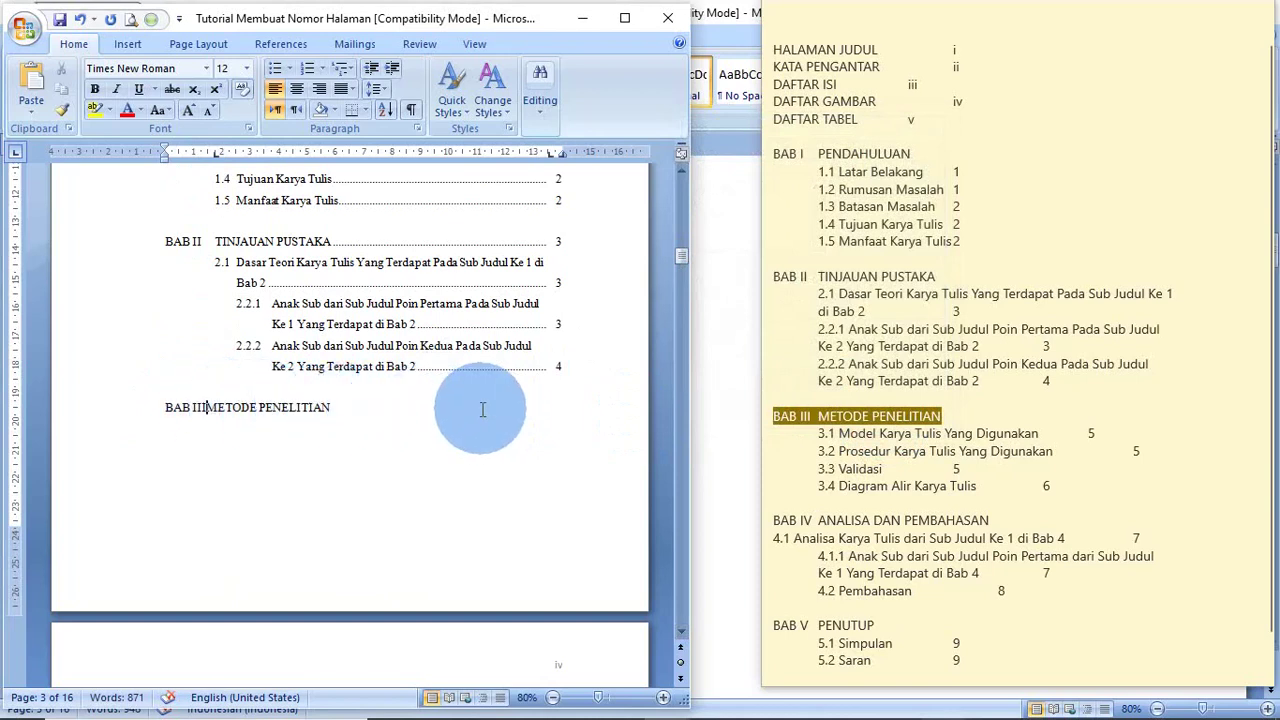
key("Tab")
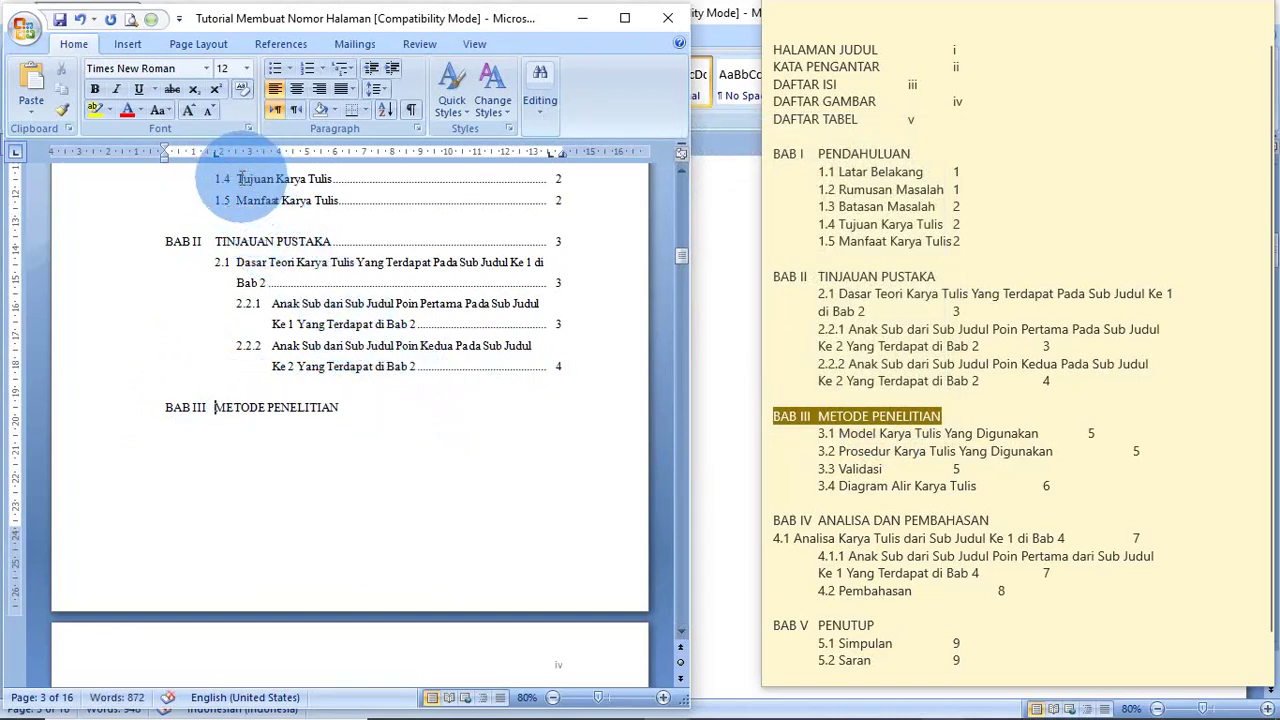
left_click(216, 155)
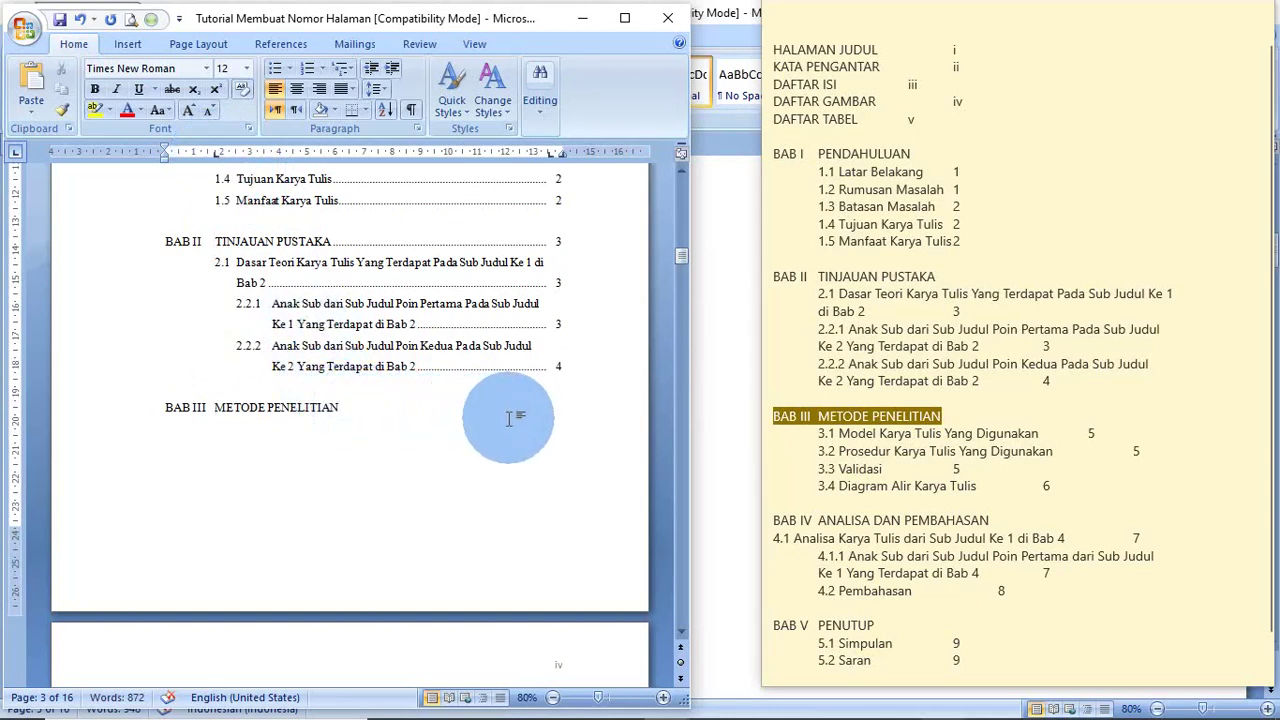
- End the BAB III heading with a dot-leader tab and page number 5, and start a line below it
key("Tab")
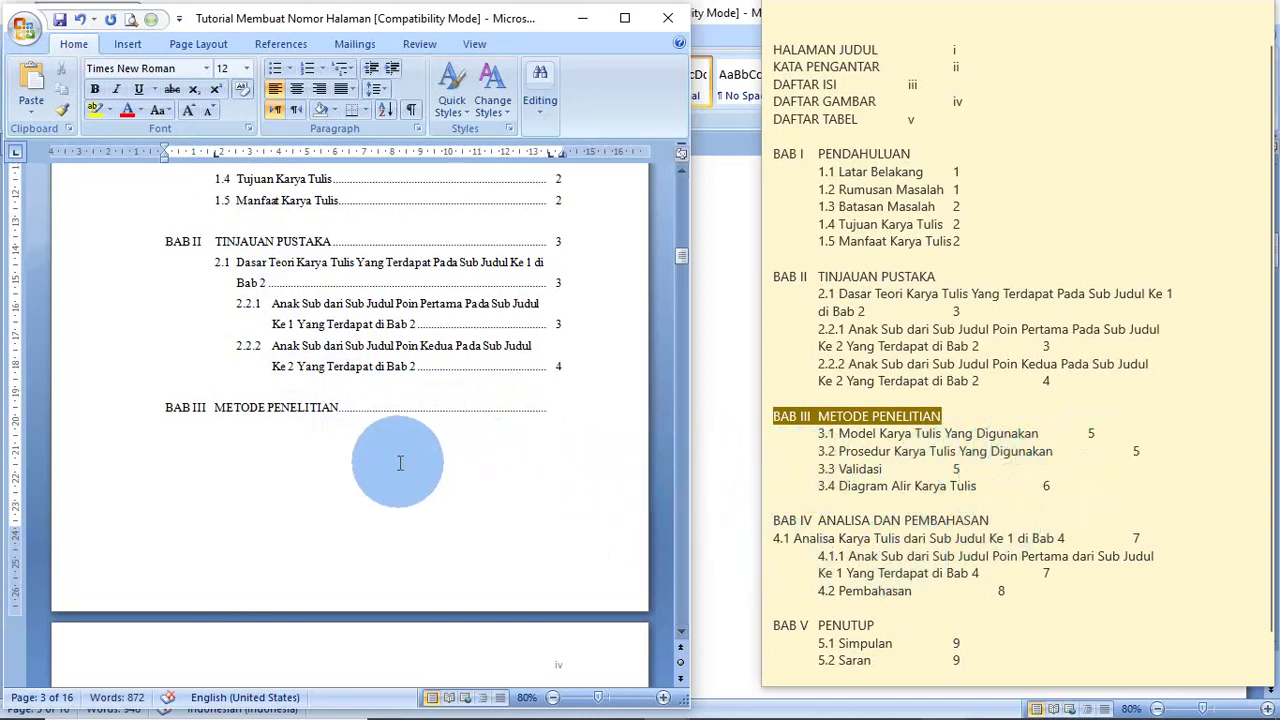
key("Return")
scroll(420, 460, "down", 2)
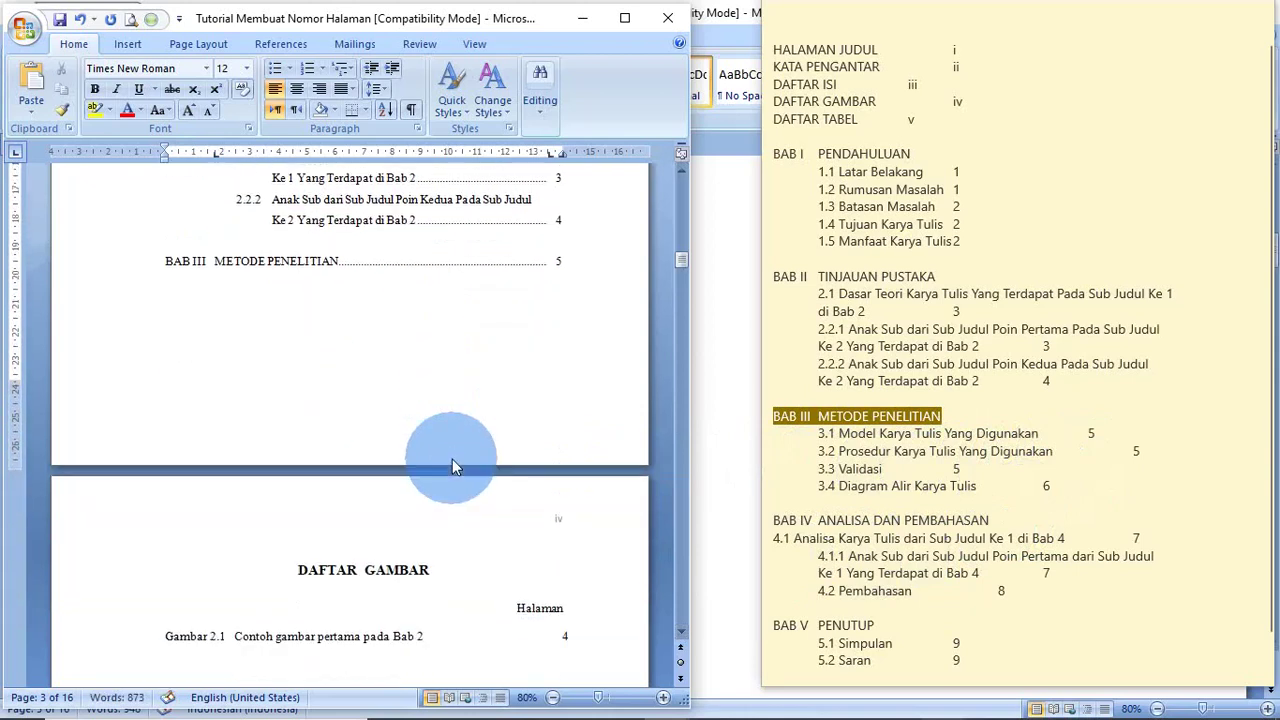
scroll(452, 459, "up", 1)
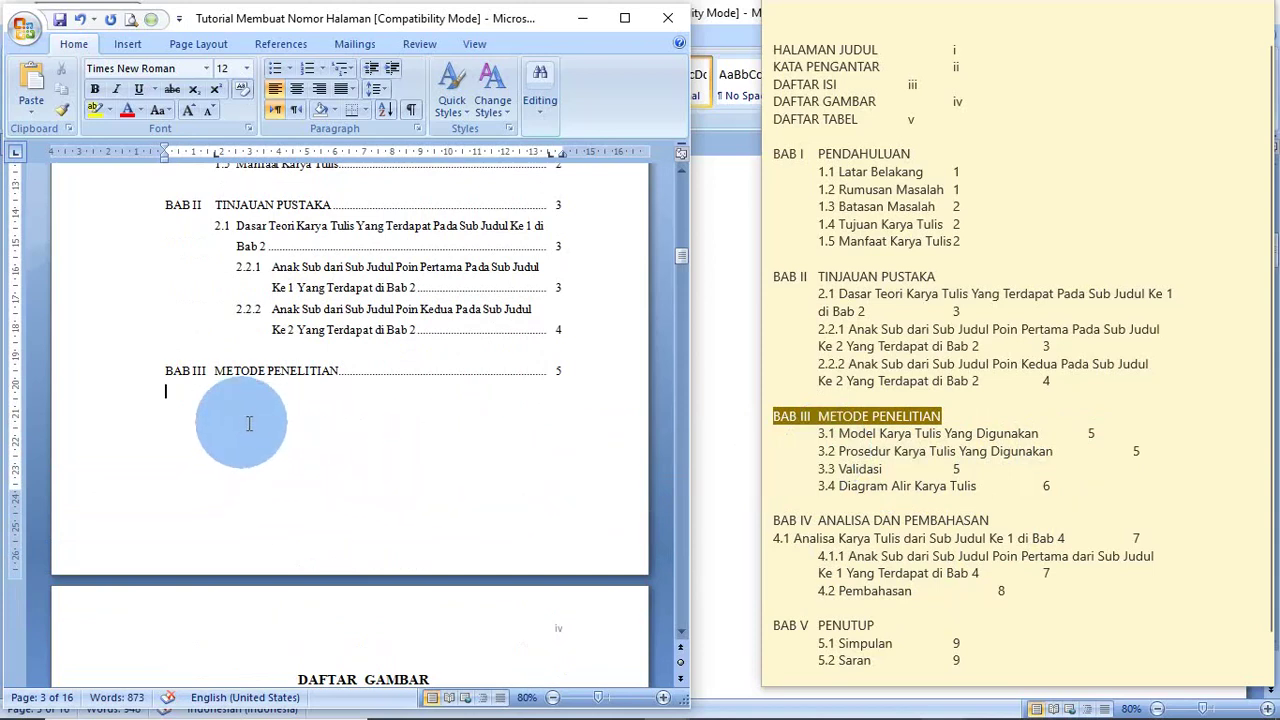
- Apply the 3.1, 3.2, 3.3 number format to the empty line below the BAB III heading
left_click(220, 226)
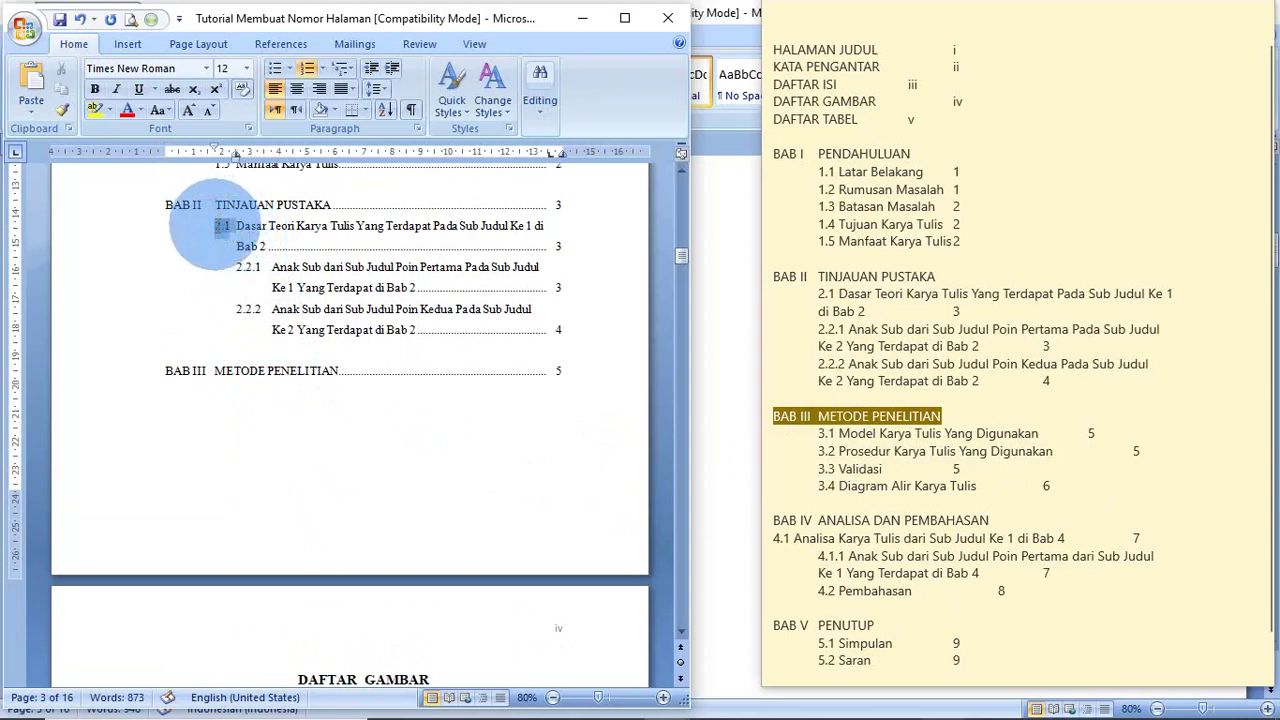
left_click(168, 372)
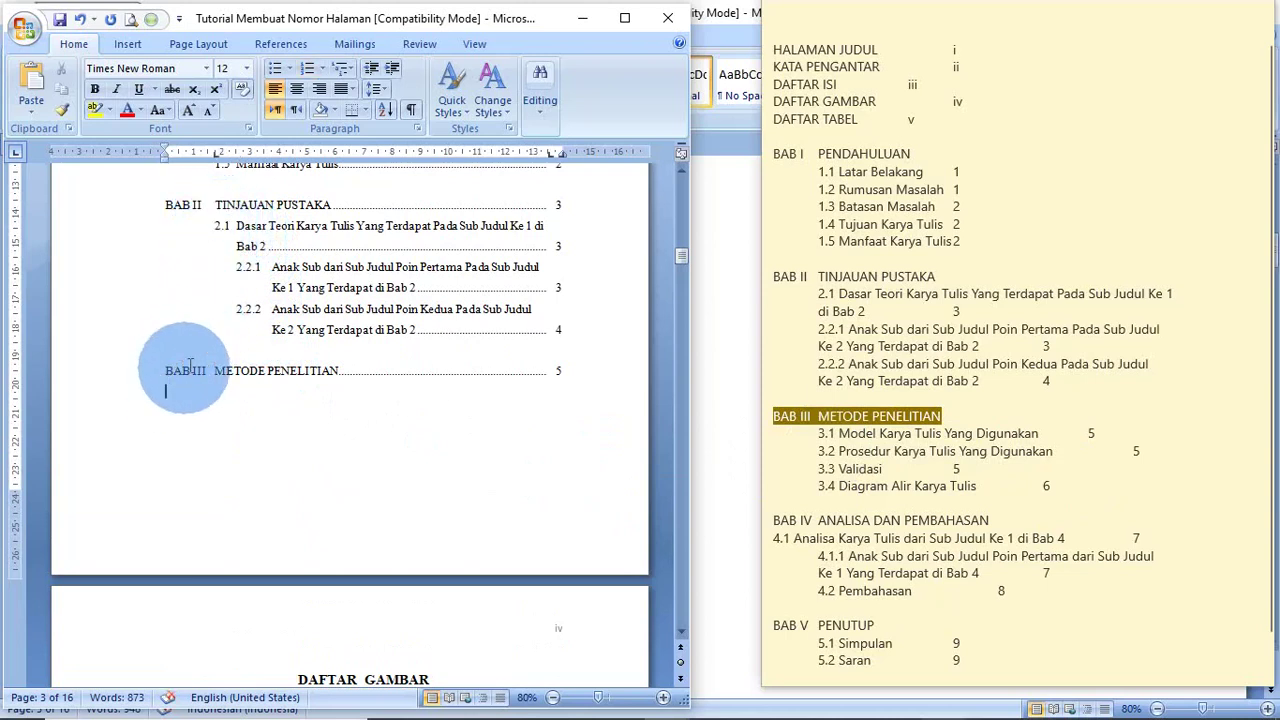
left_click(322, 69)
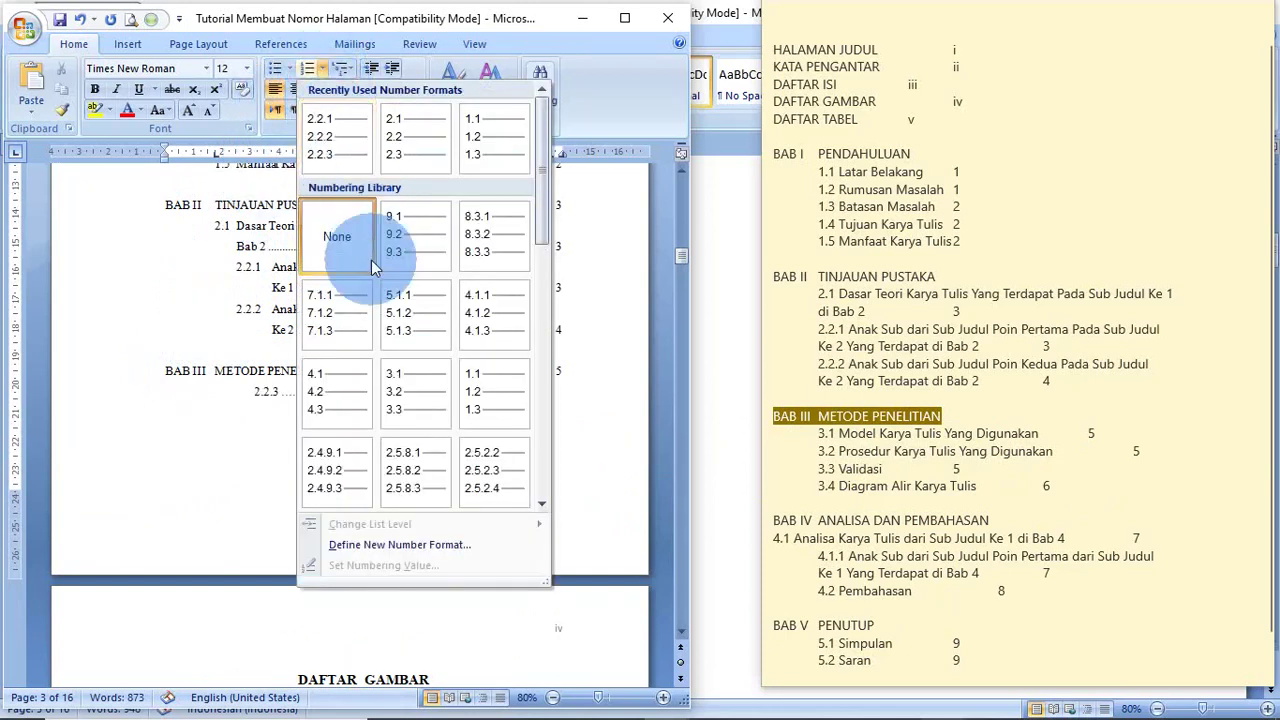
left_click(423, 398)
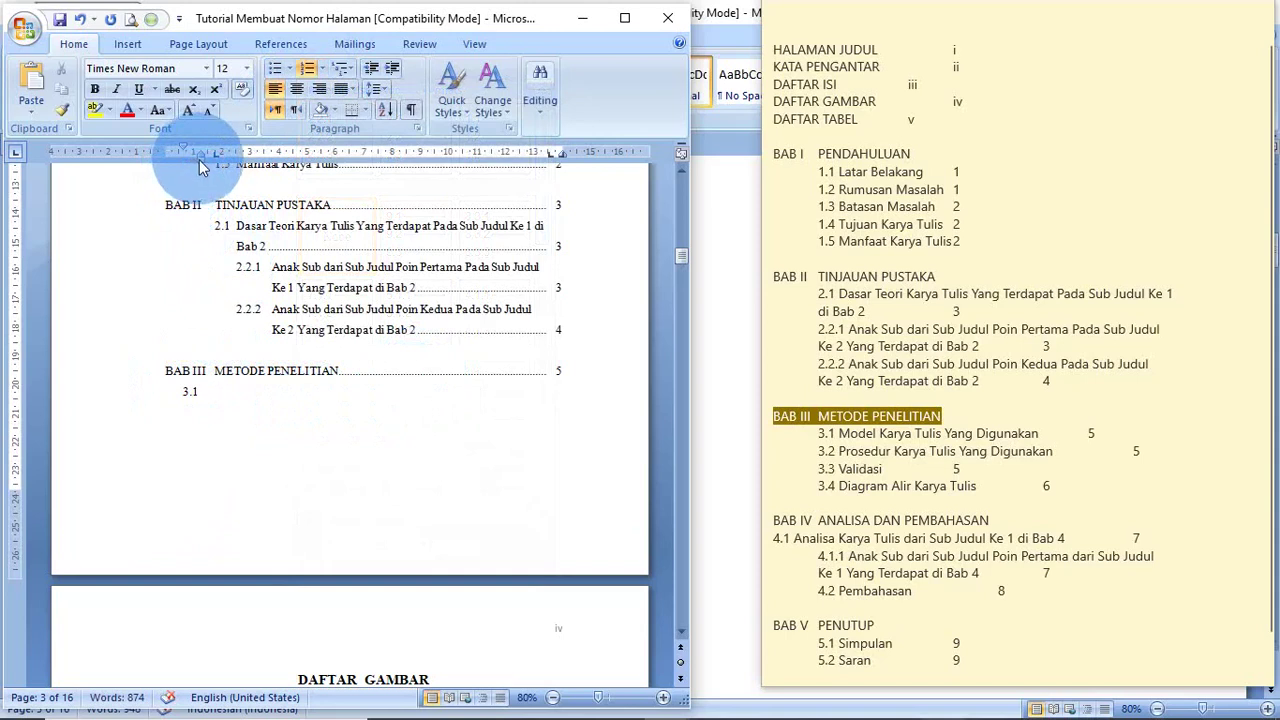
- Adjust the 3.1 line's indents so its number and text line up with those of entry 2.1
left_click_drag(200, 167, 238, 174)
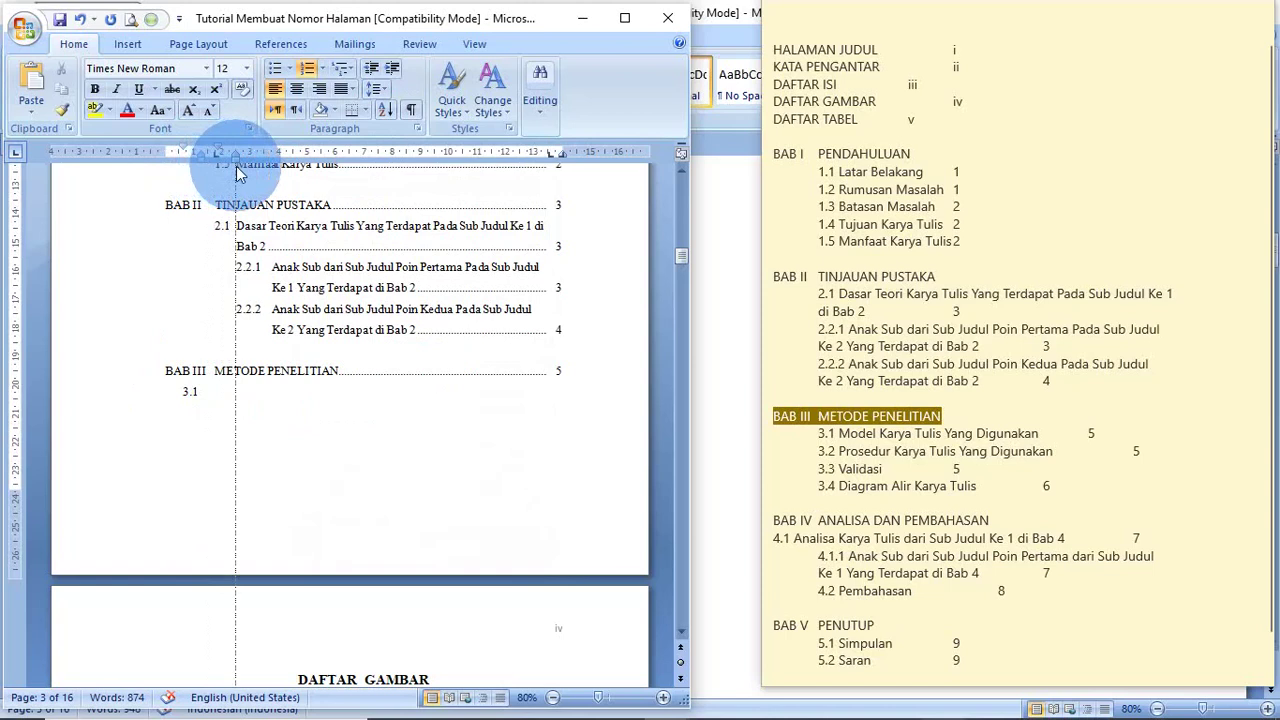
left_click_drag(238, 174, 238, 172)
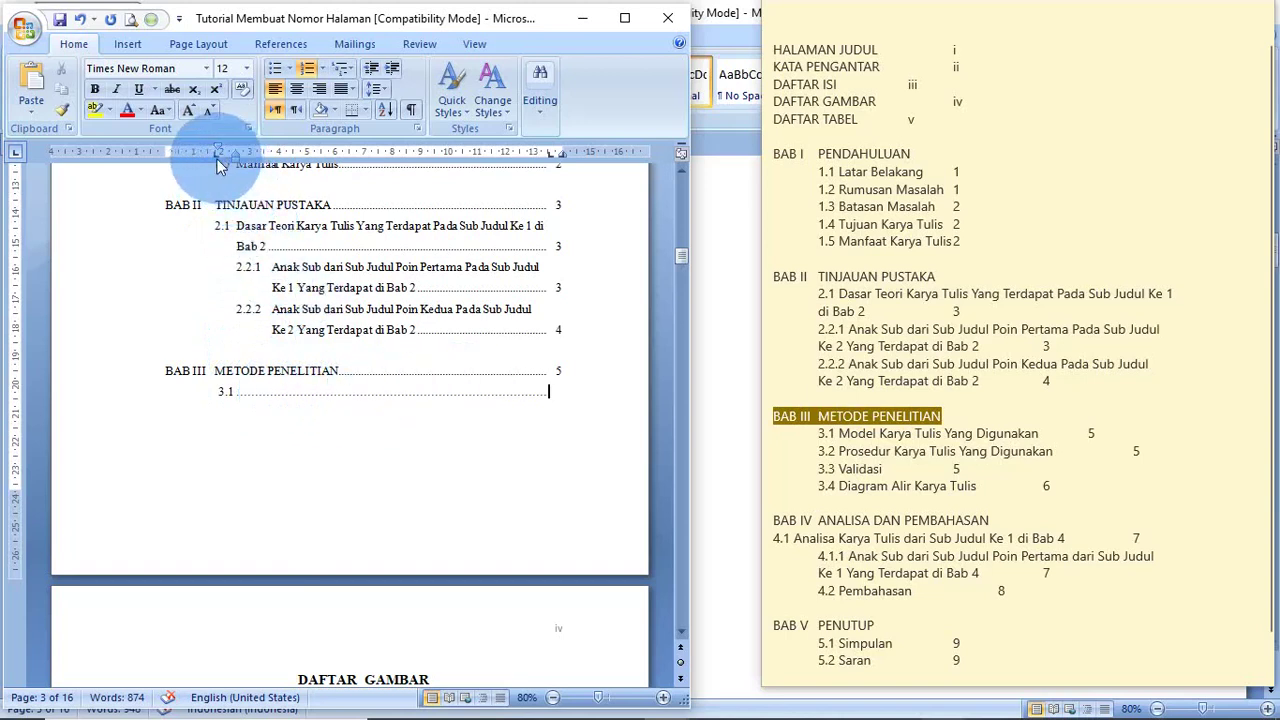
left_click_drag(217, 158, 235, 165)
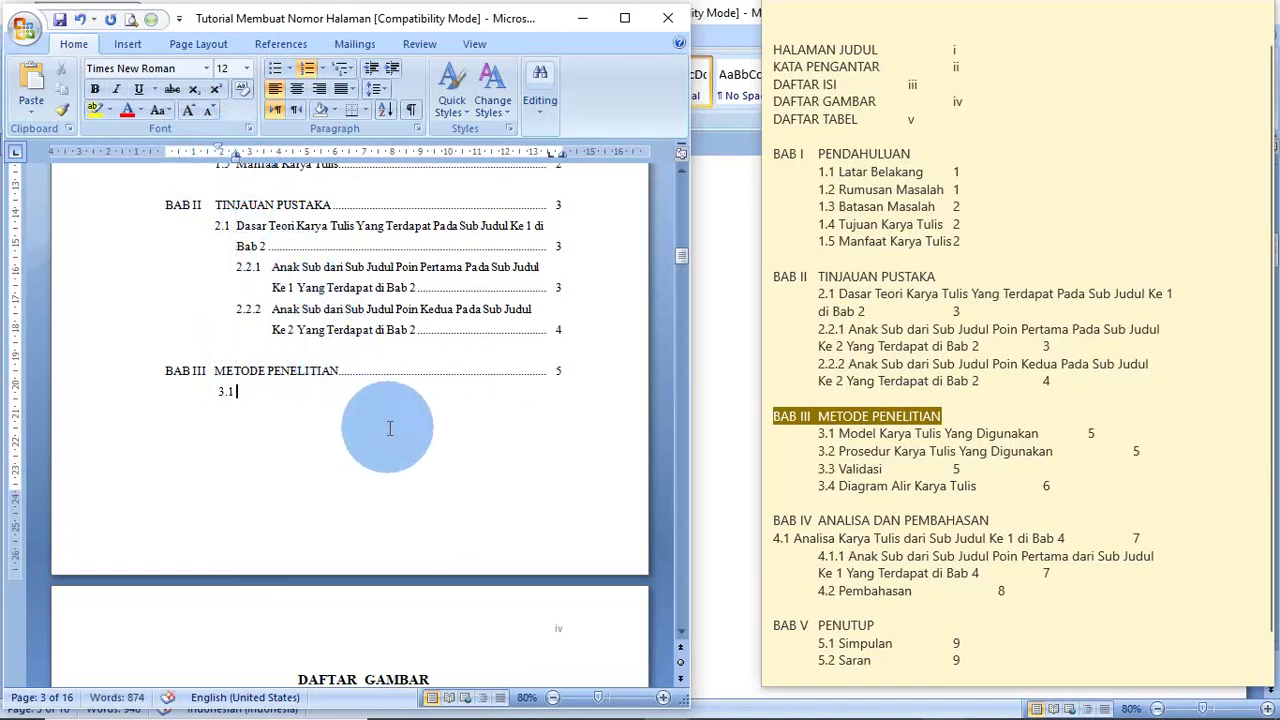
- Copy "Model Karya Tulis Yang Digunakan" from the note into entry 3.1 and end it with a dot-leader tab and page number 5
left_click(1071, 430)
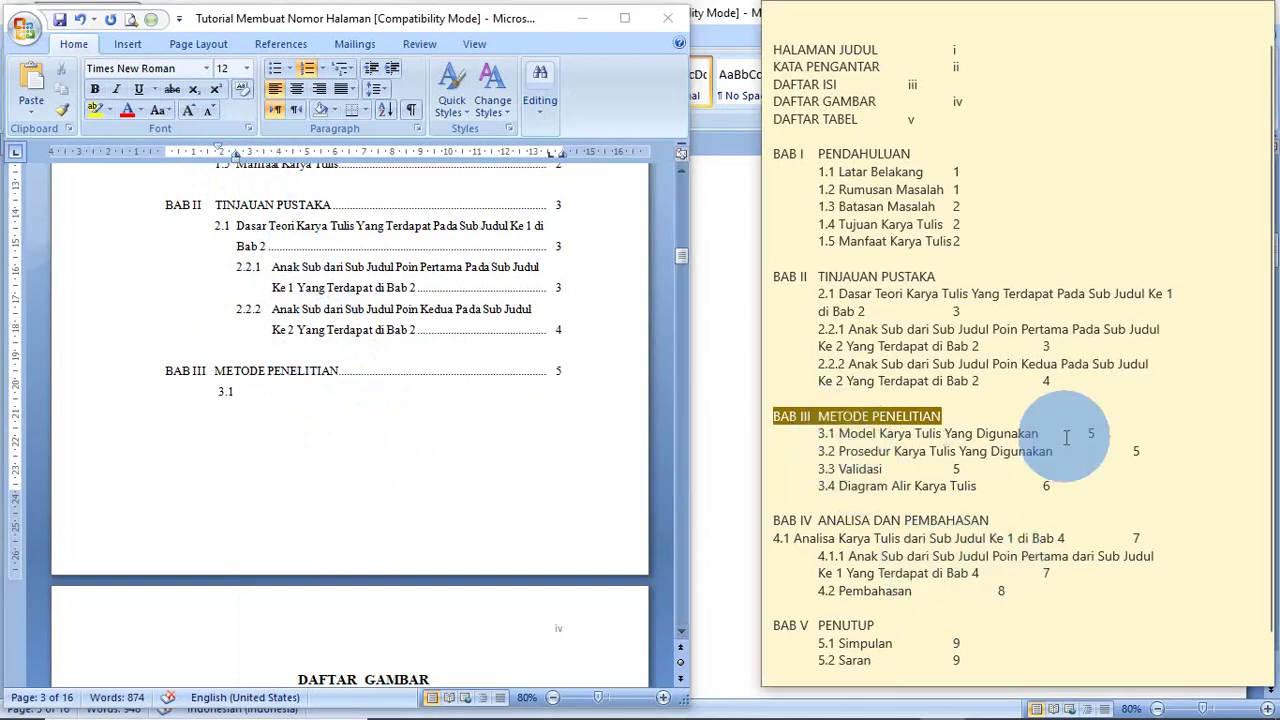
key("ctrl+shift+Right")
key("ctrl+shift+Right")
key("ctrl+shift+Right")
key("ctrl+shift+Right")
key("ctrl+shift+Right")
key("ctrl+c")
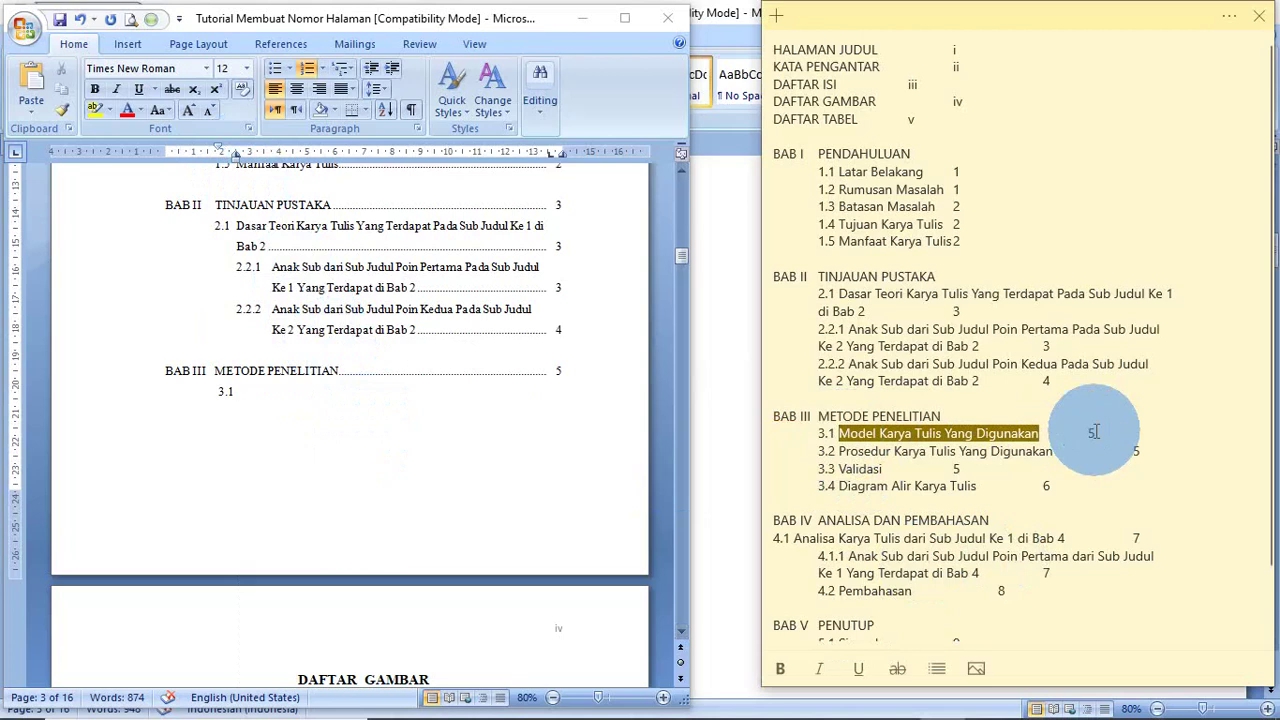
left_click(282, 393)
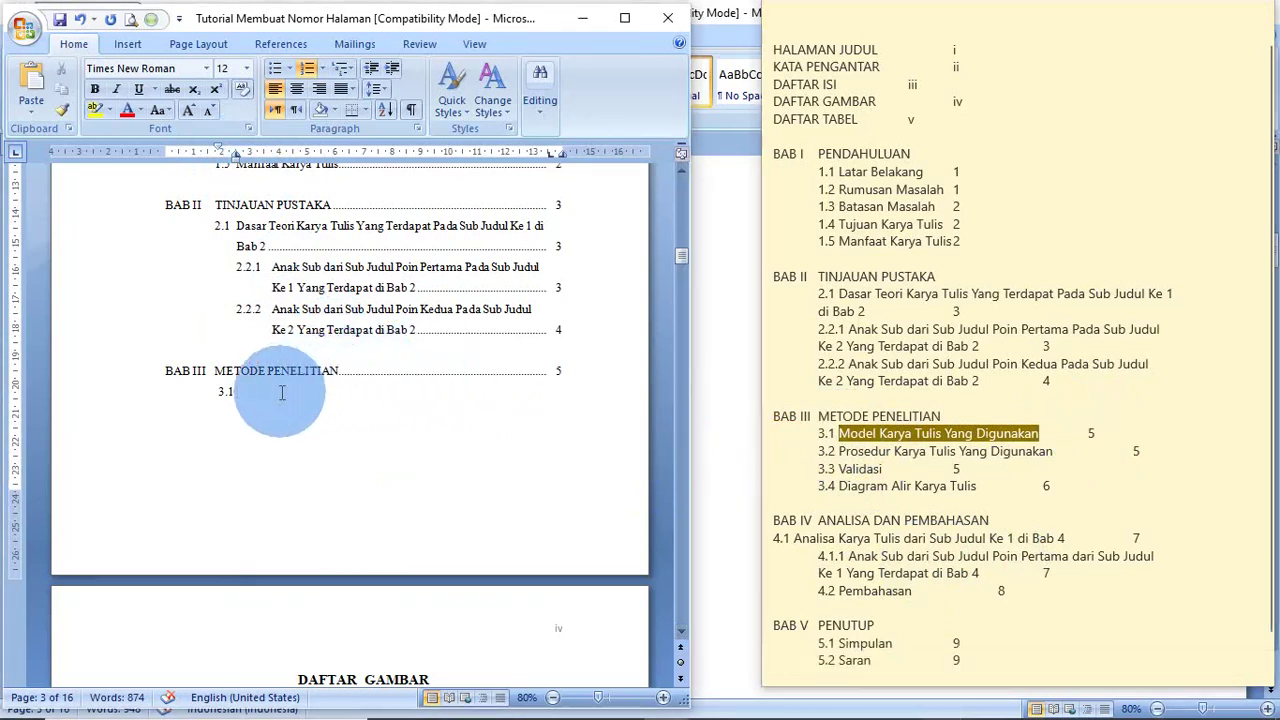
key("ctrl+v")
key("Tab")
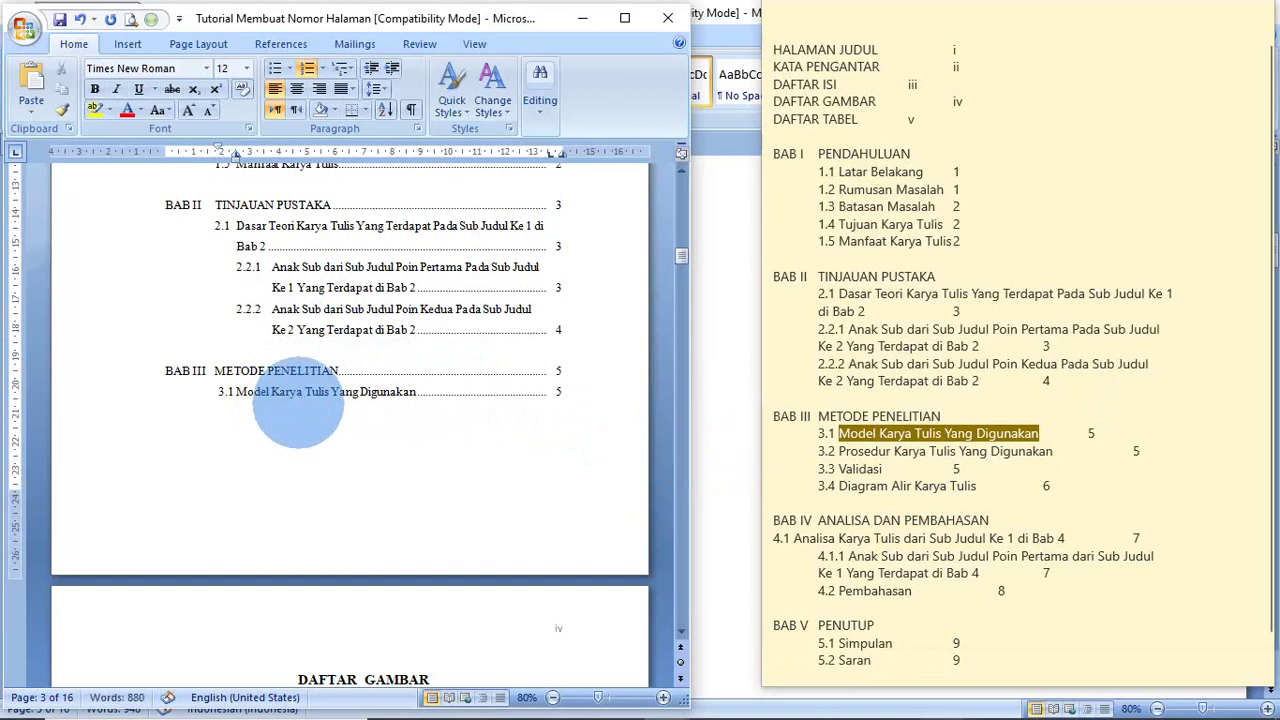
type("5")
- Add entry 3.2 with "Prosedur Karya Tulis Yang Digunakan" copied from the note, a dot-leader tab and page number 5
key("Return")
type("3.2")
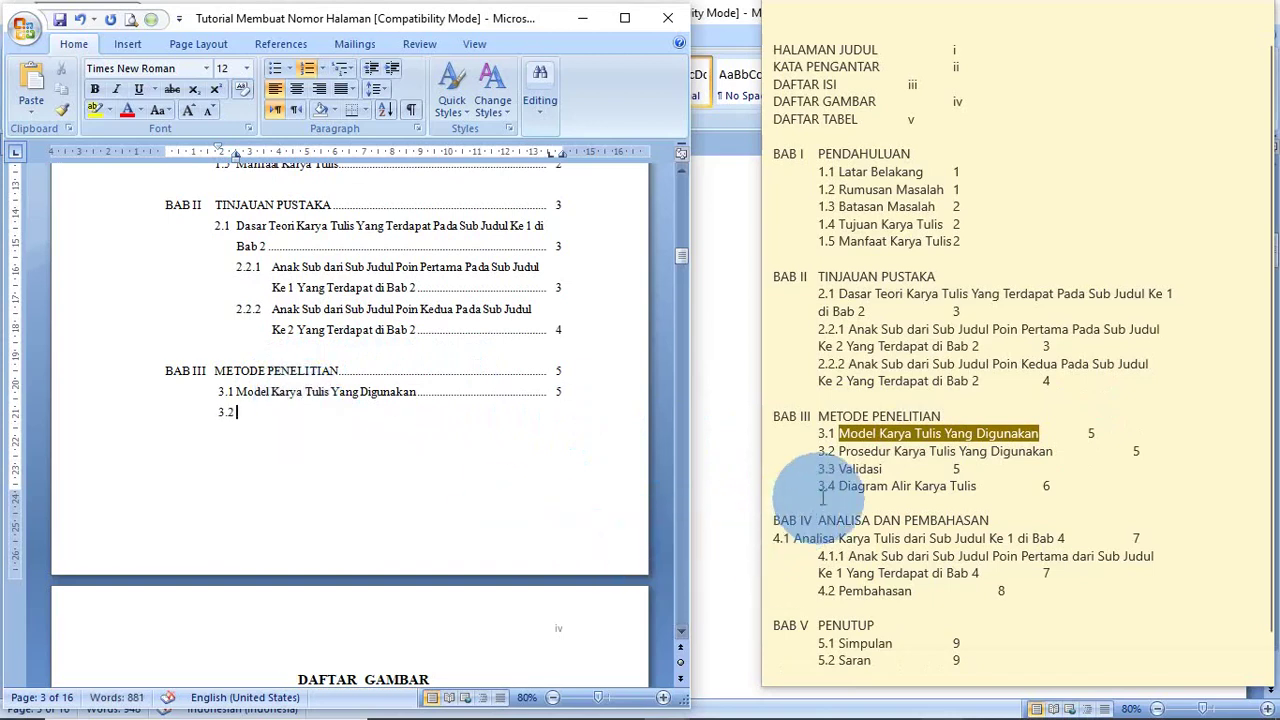
left_click(913, 452)
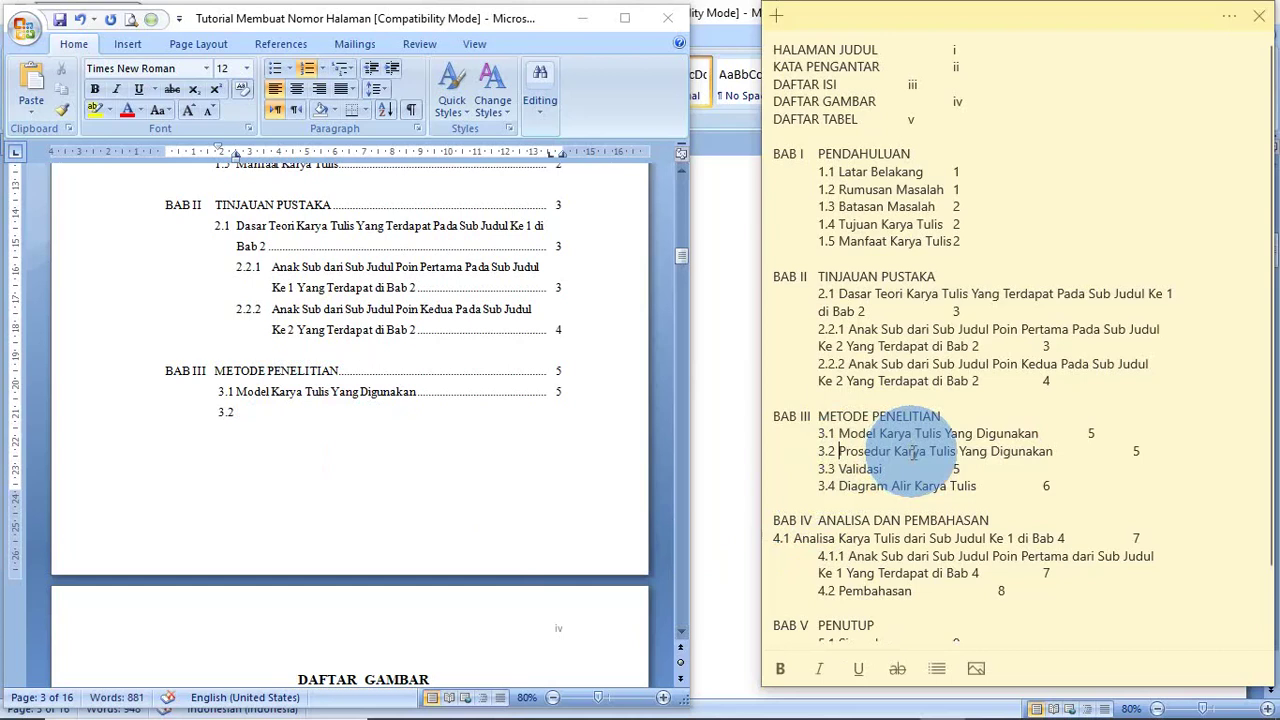
key("ctrl+shift+Right")
key("ctrl+shift+Right")
key("ctrl+shift+Right")
key("ctrl+shift+Right")
key("ctrl+shift+Right")
key("ctrl+c")
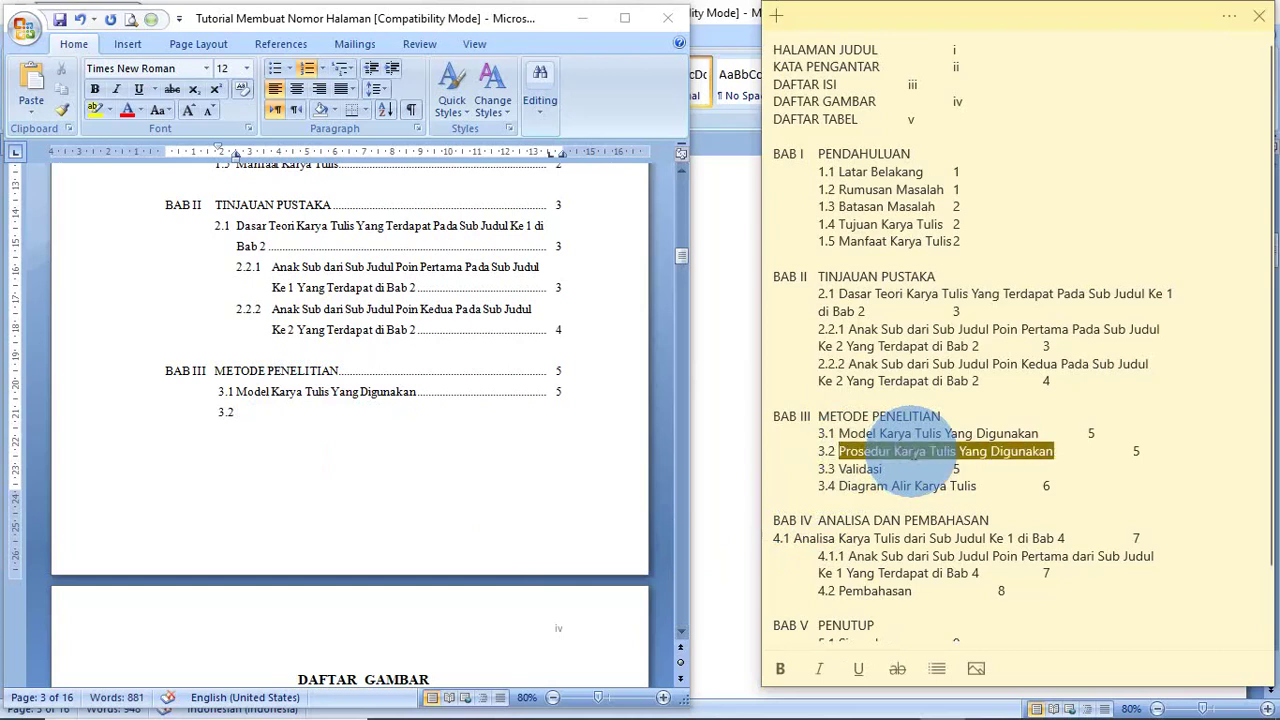
left_click(277, 406)
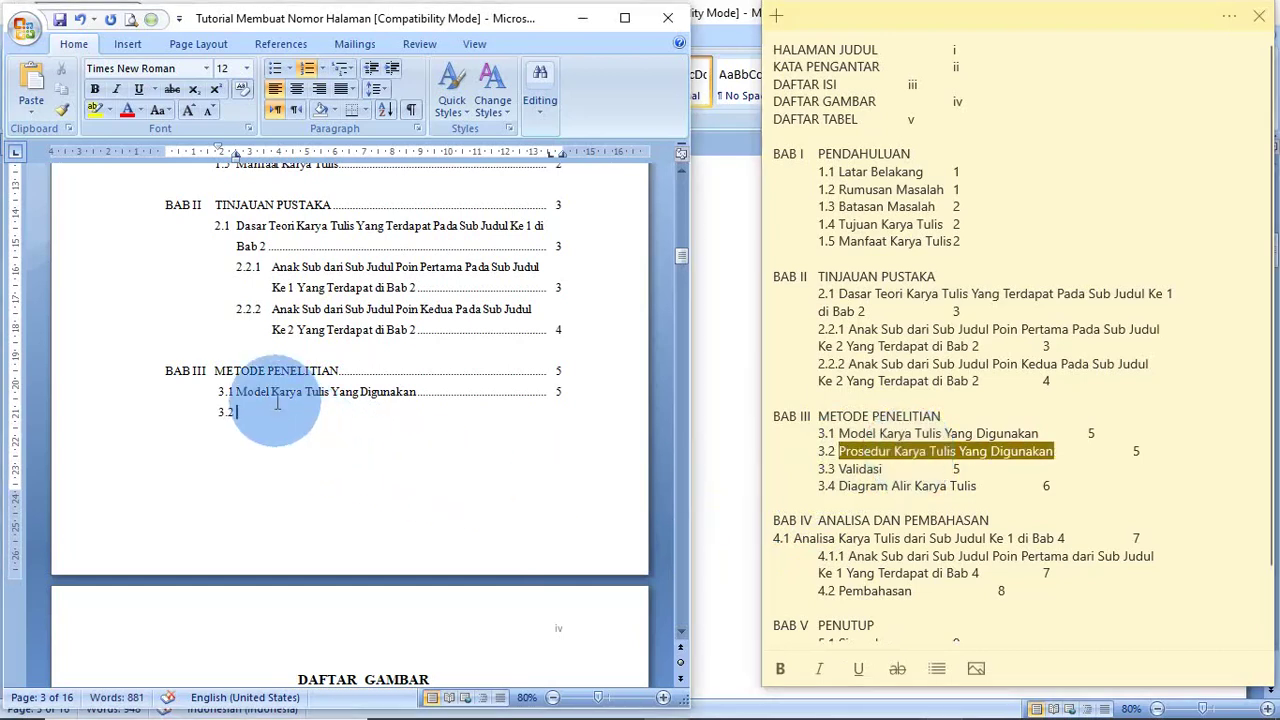
key("ctrl+v")
key("Tab")
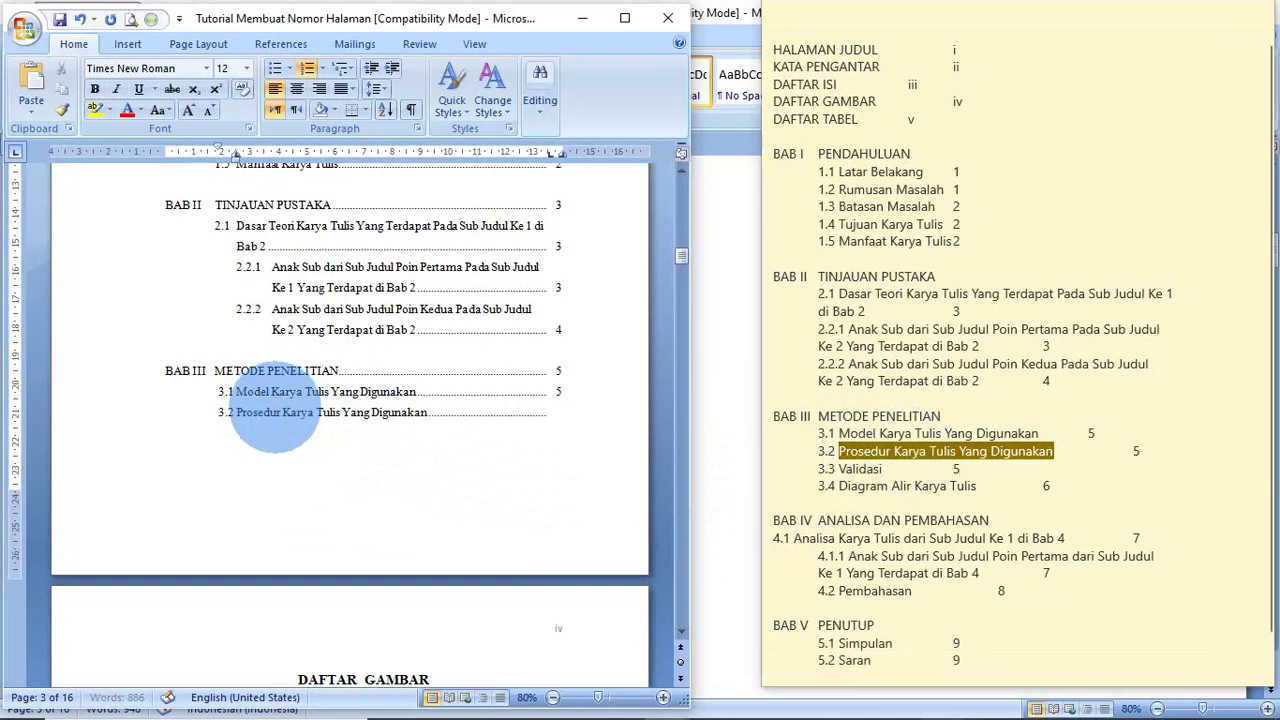
type("5")
- Add entry 3.3 with "Validasi" copied from the note, a dot-leader tab and page number 5
key("Return")
type("3.3")
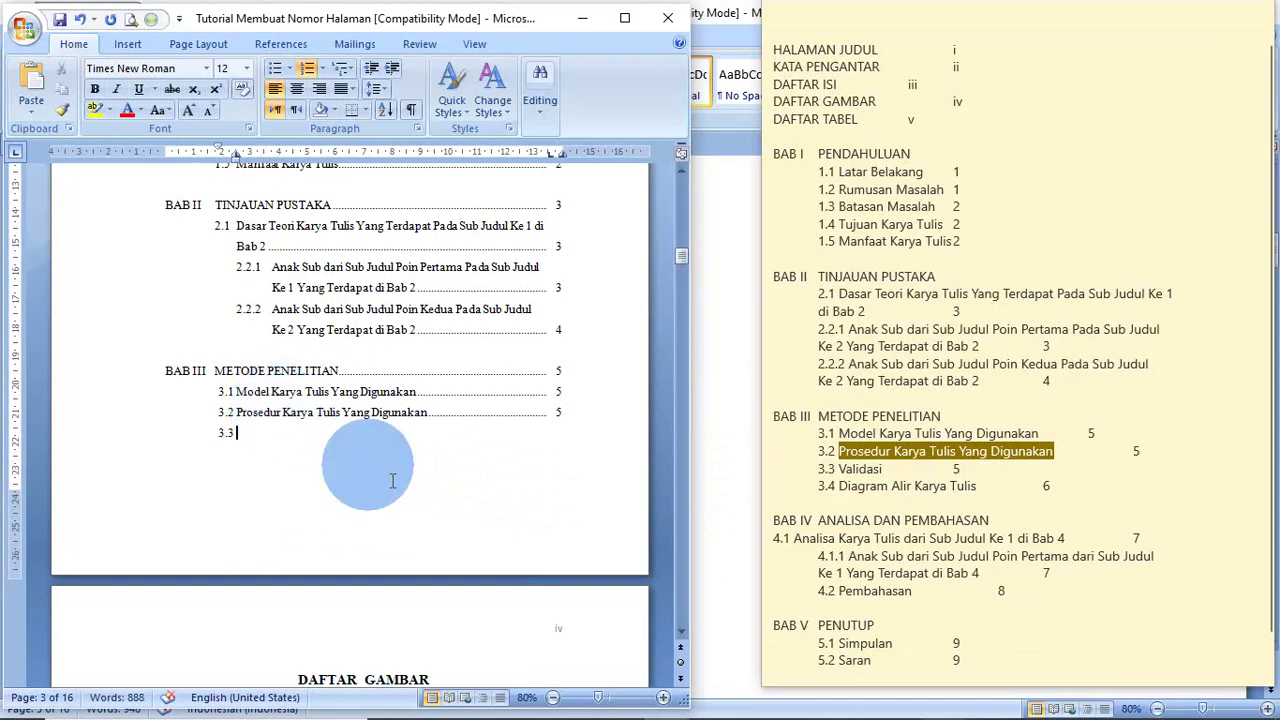
left_click(838, 470)
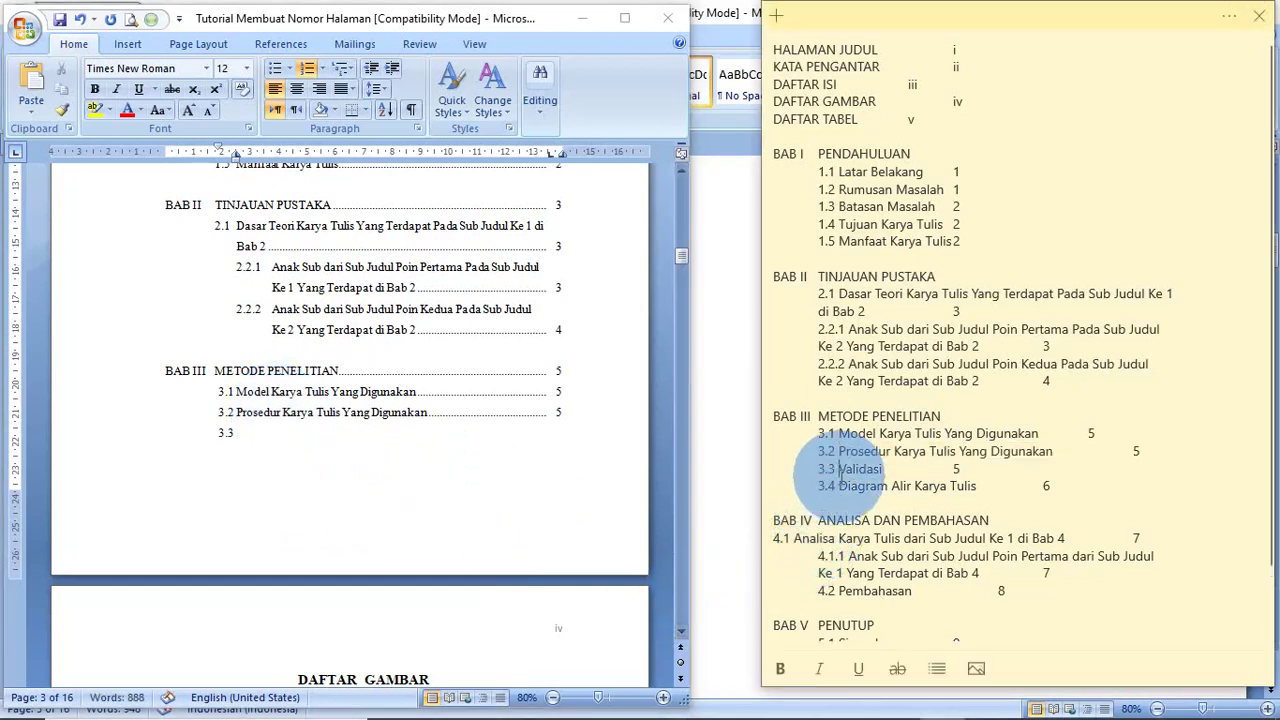
double_click(840, 469)
key("ctrl+c")
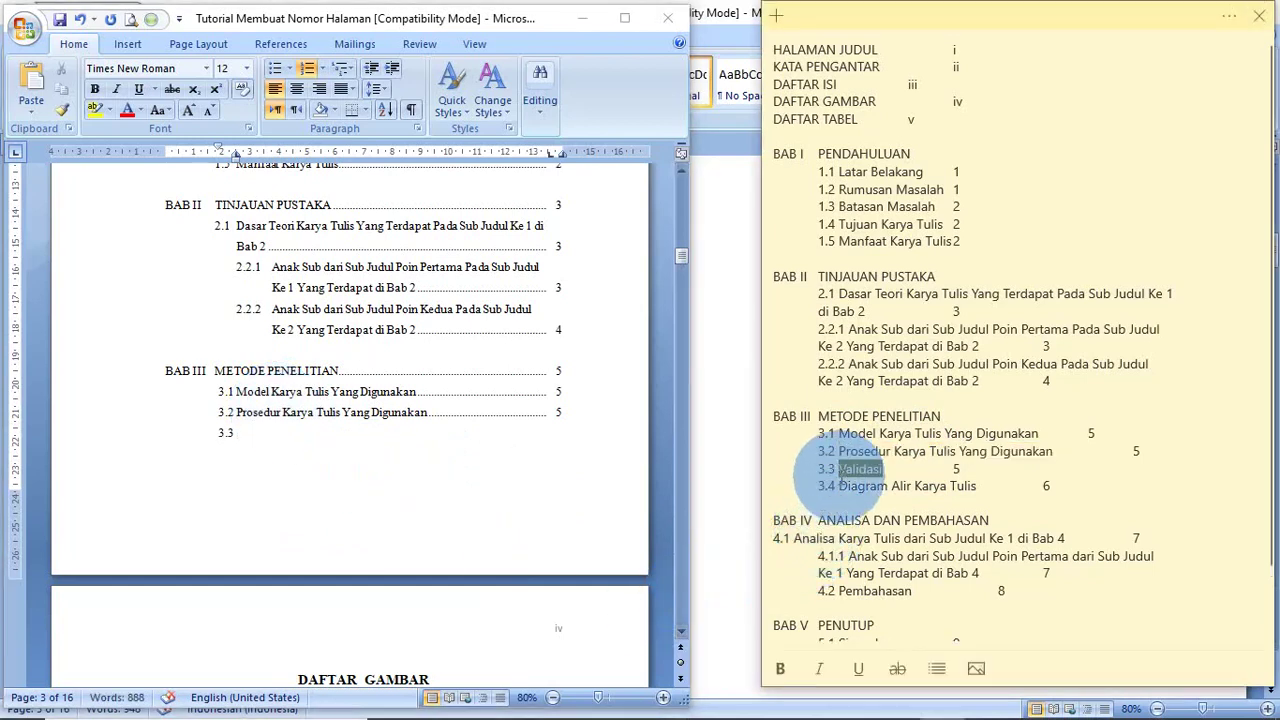
left_click(280, 432)
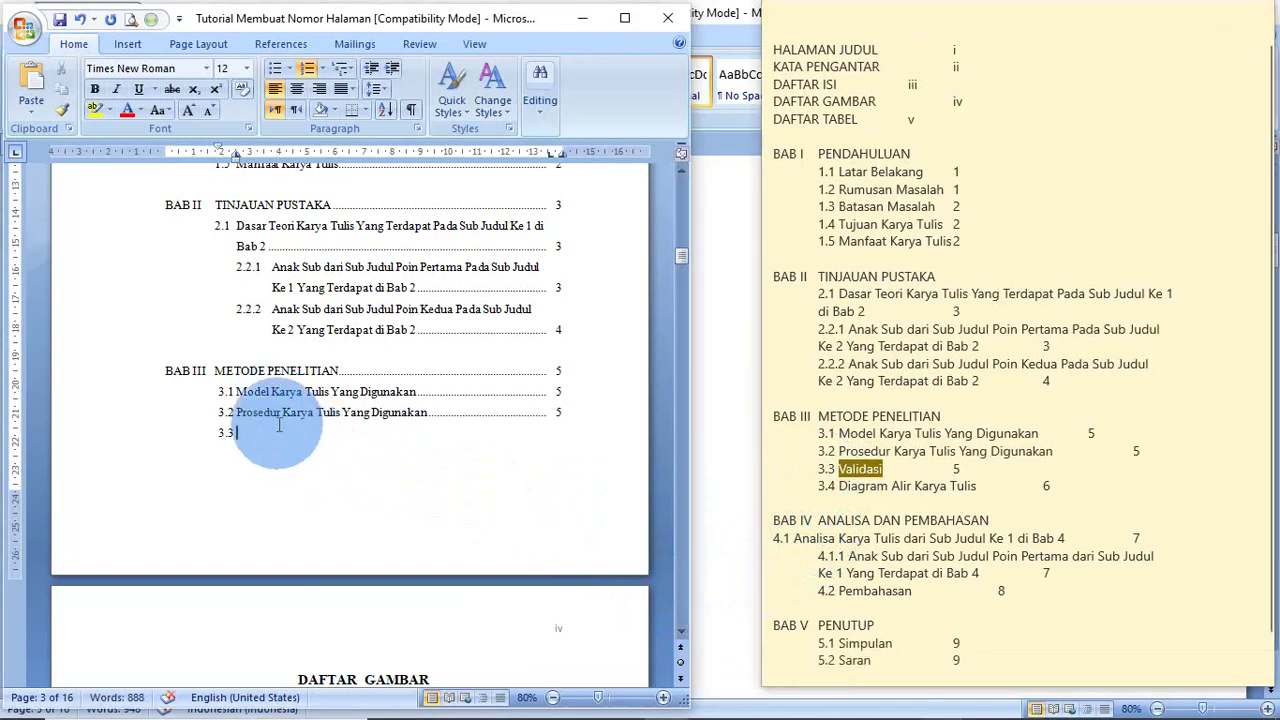
key("ctrl+v")
key("Tab")
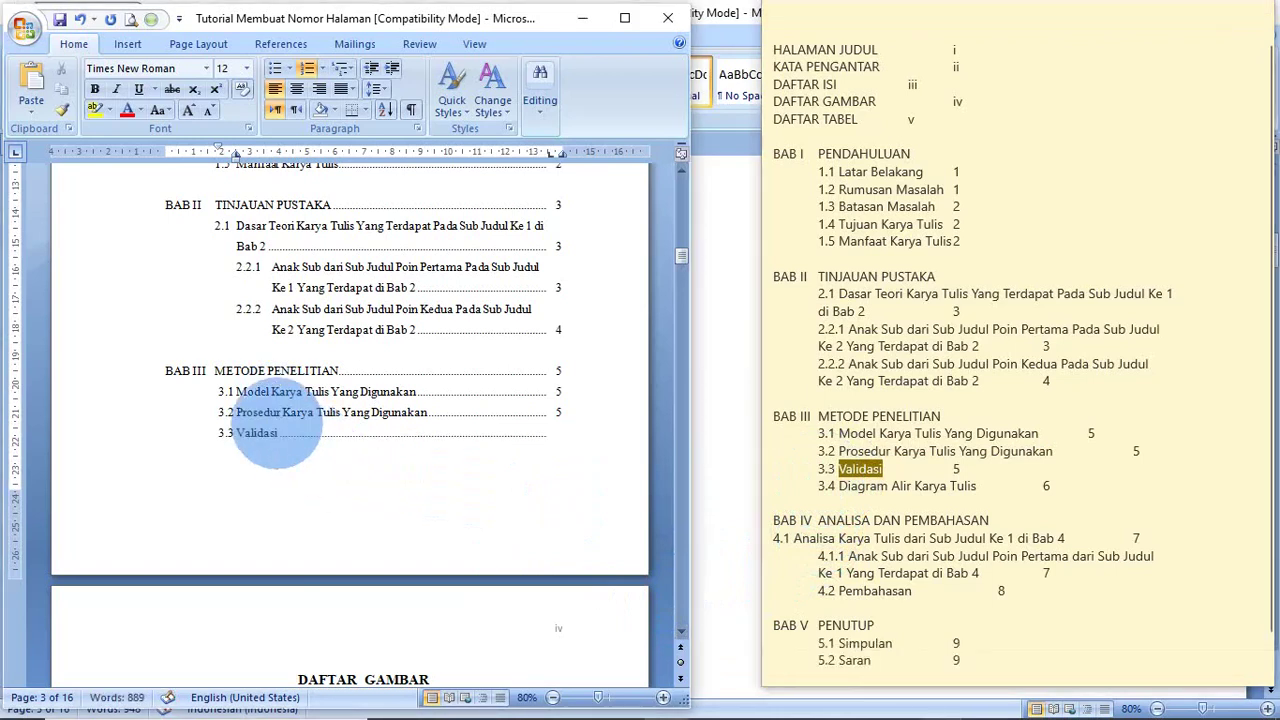
type("5")
- Add entry 3.4 with "Diagram Alir Karya Tulis" copied from the note, a dot-leader tab and page number 6
key("Return")
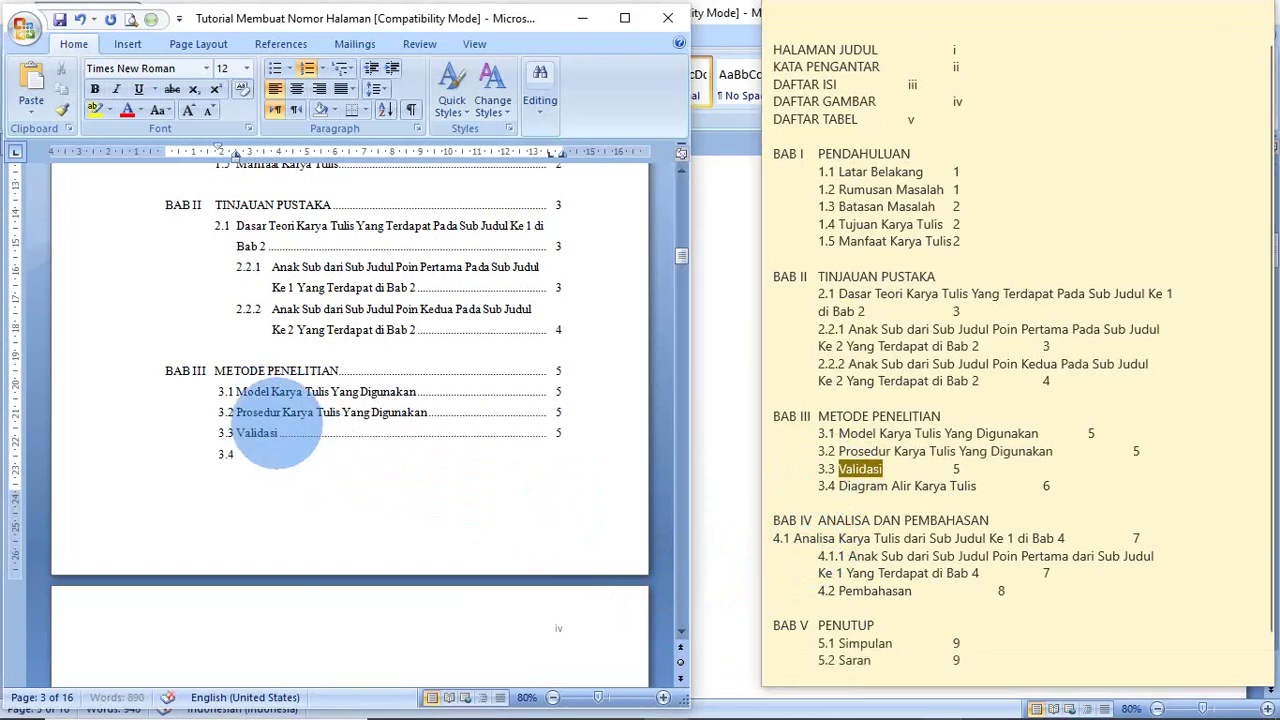
left_click(843, 491)
key("ctrl+shift+Right")
key("ctrl+shift+Right")
key("ctrl+shift+Right")
key("ctrl+shift+Right")
key("ctrl+c")
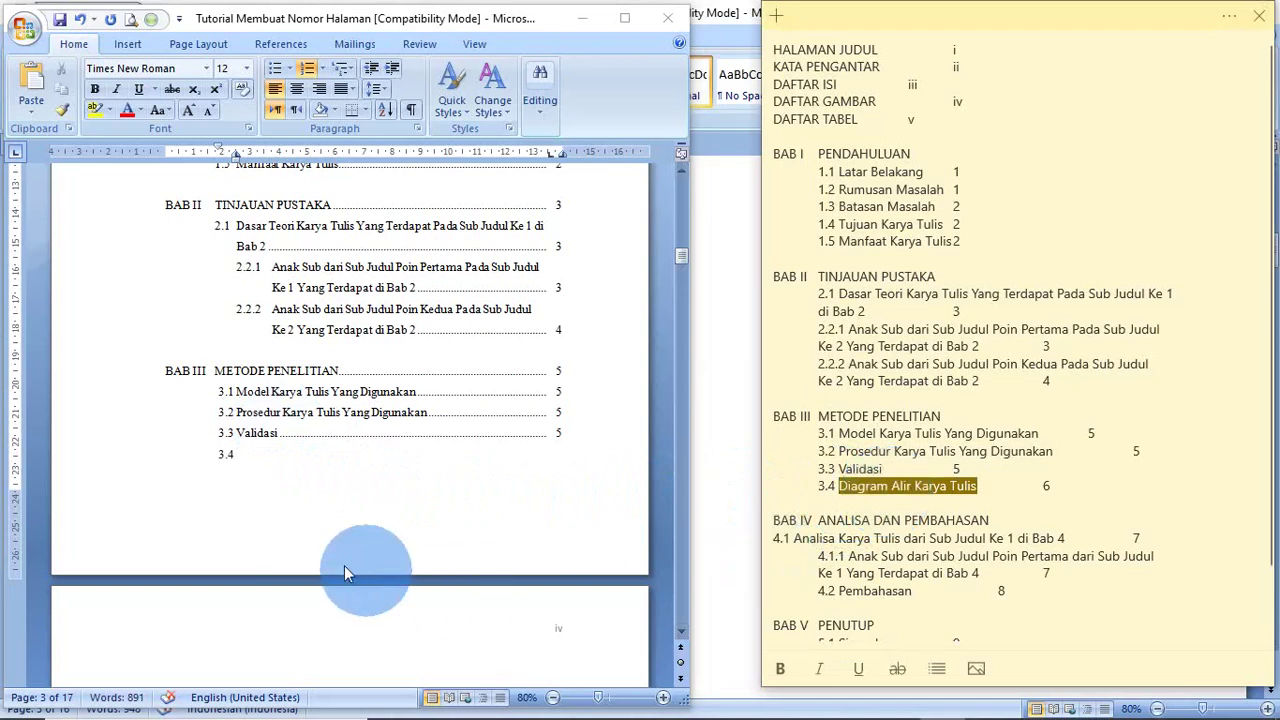
left_click(254, 453)
key("ctrl+v")
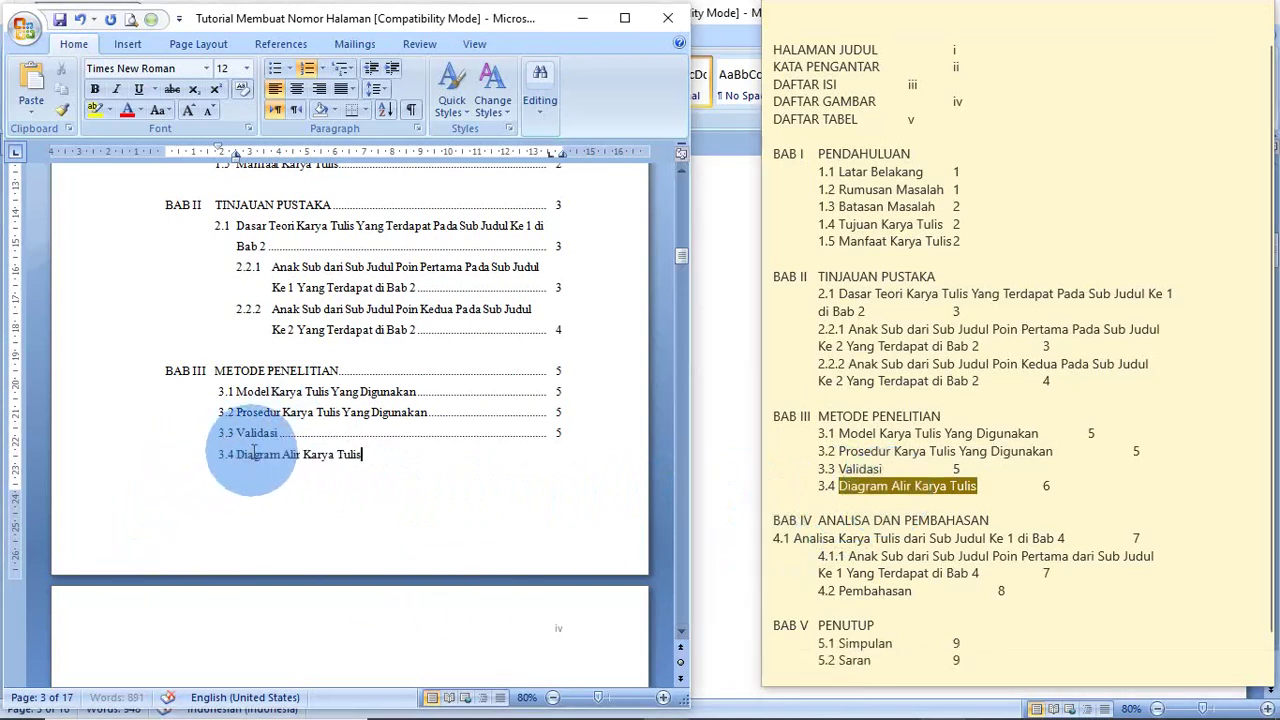
key("Tab")
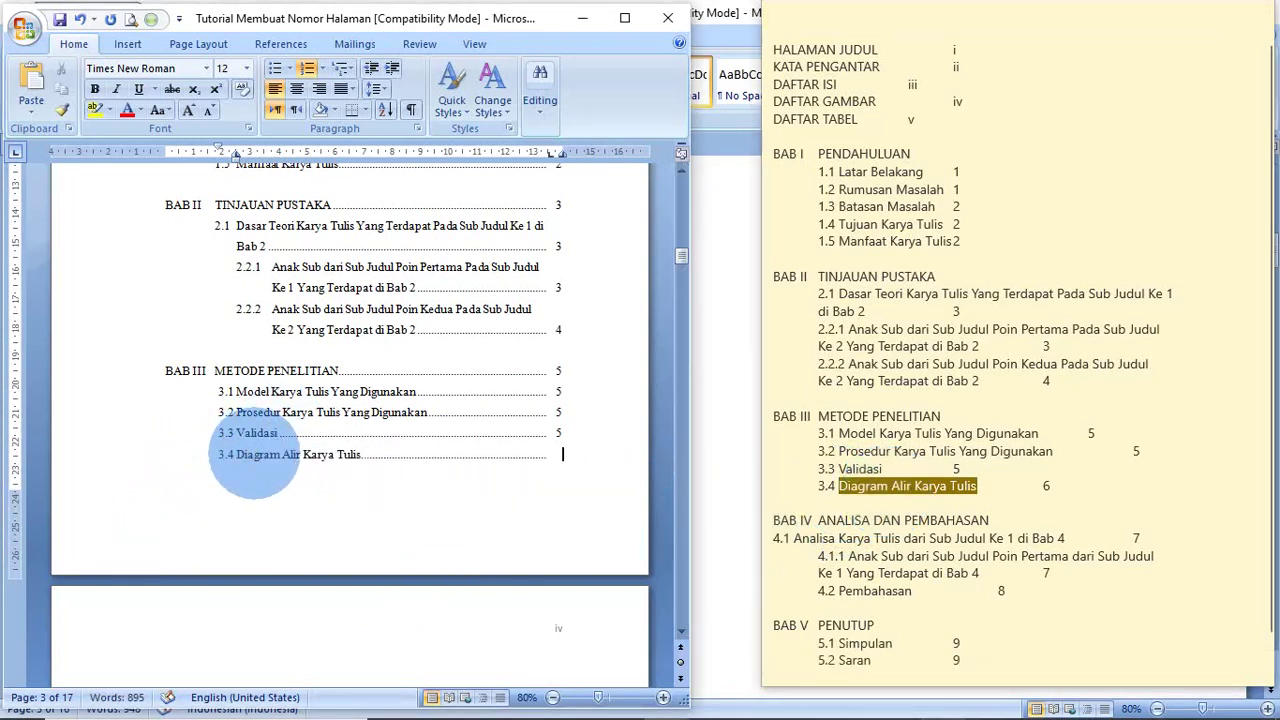
type("6")
- Start an unnumbered line below entry 3.4 and insert a page break there
key("Return")
type("3.5")
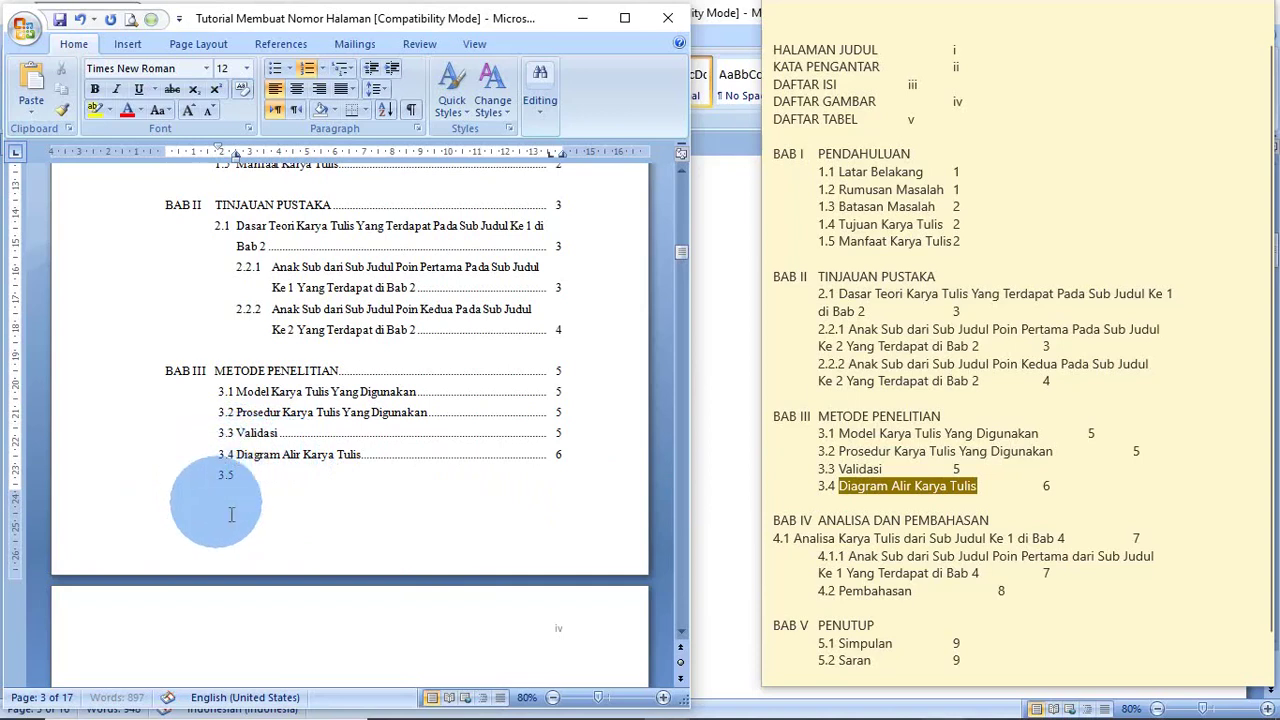
key("BackSpace")
key("BackSpace")
key("BackSpace")
key("BackSpace")
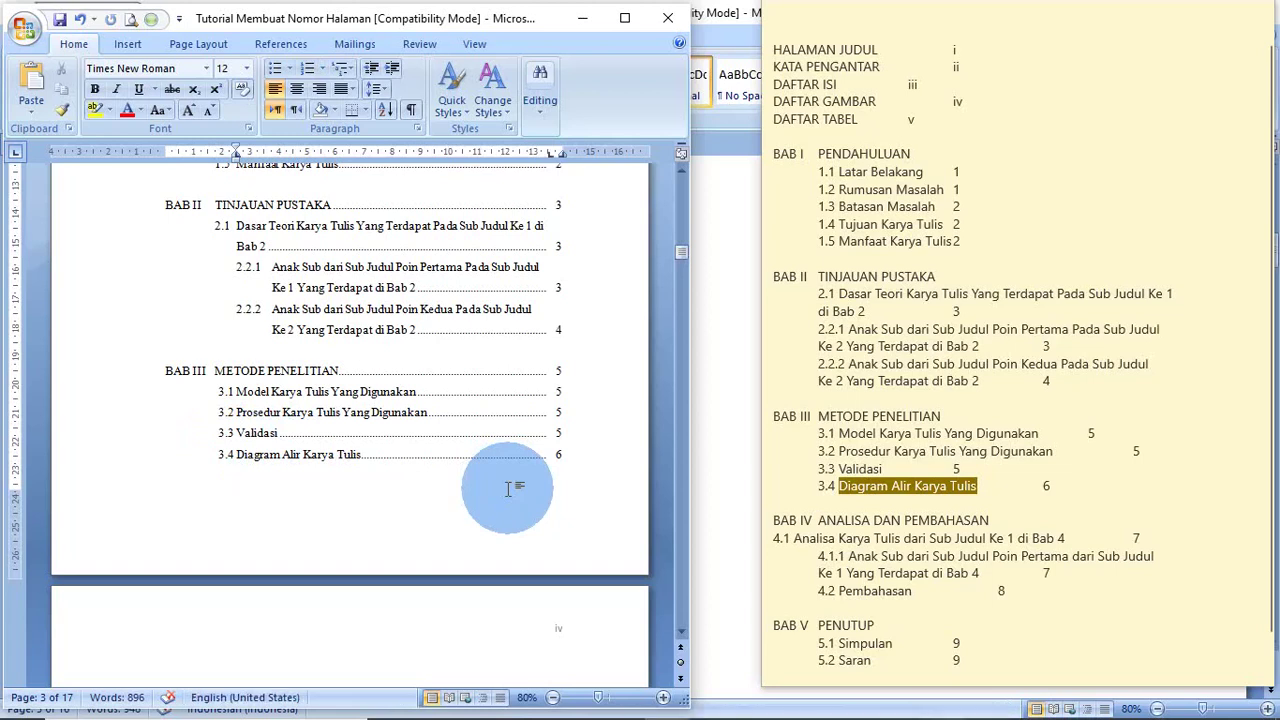
key("ctrl+Return")
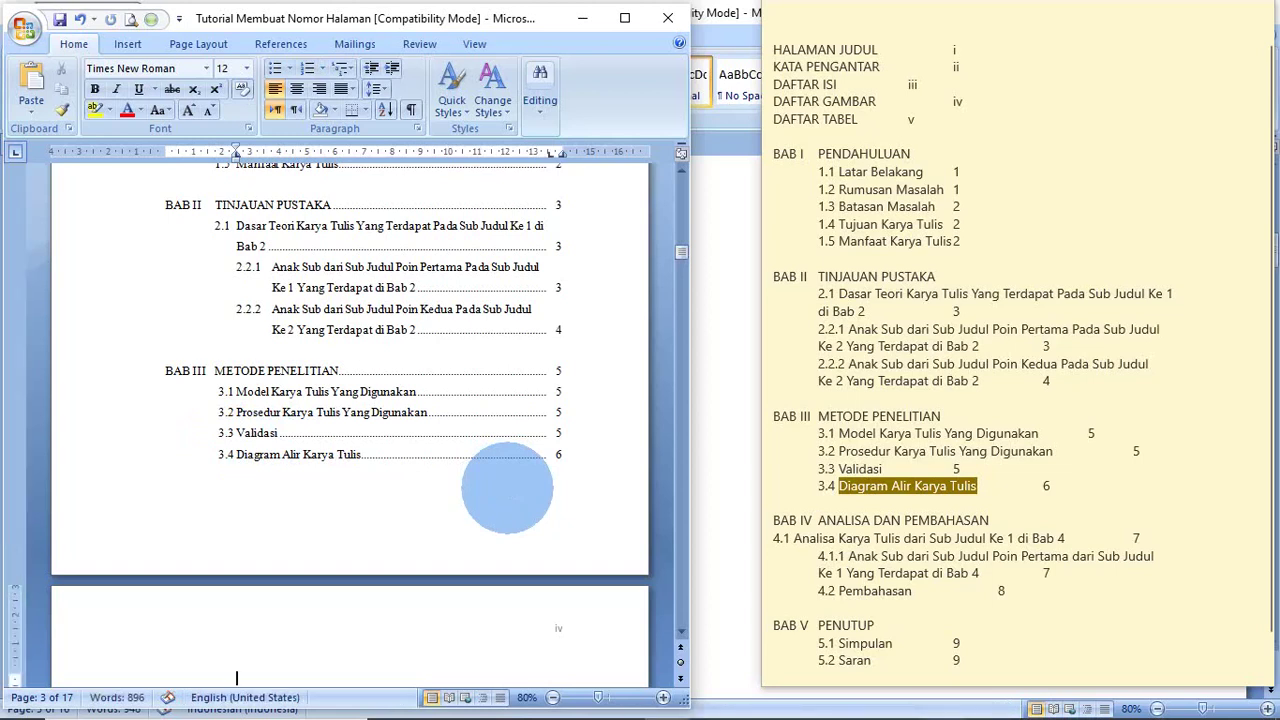
- Move the indents of the new page's first line back to the left margin
scroll(480, 485, "down", 5)
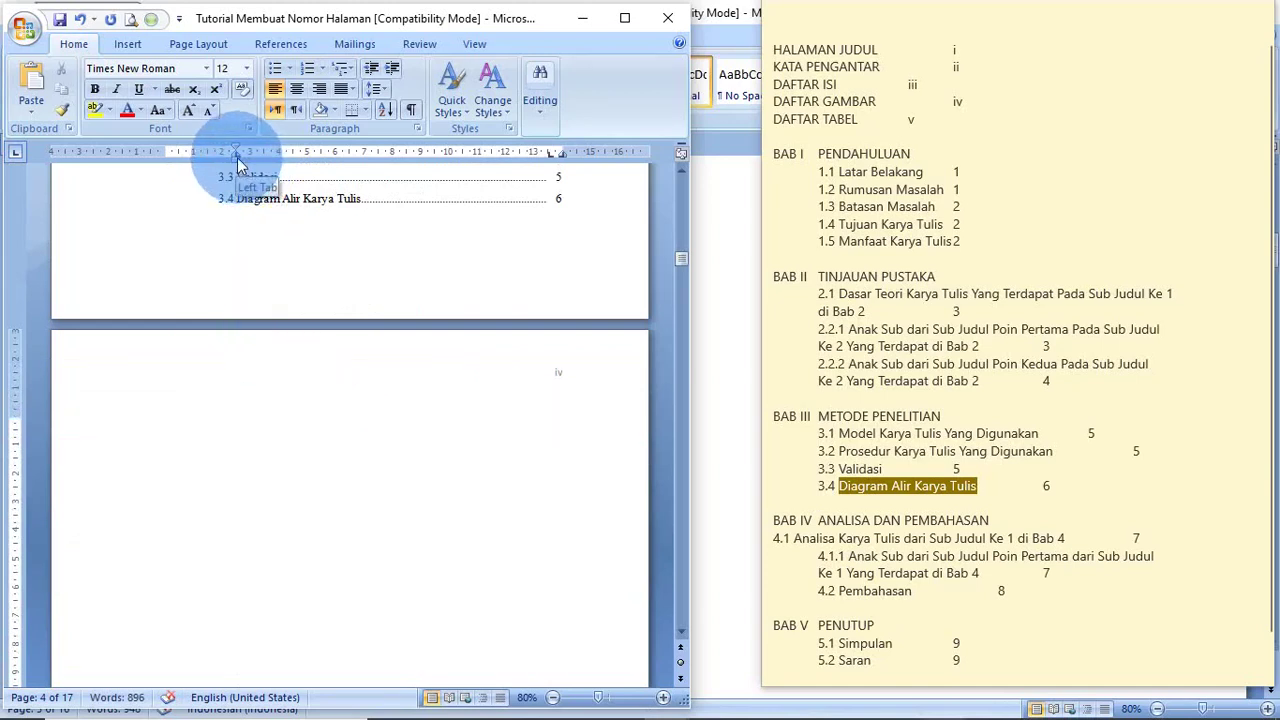
left_click_drag(237, 160, 237, 160)
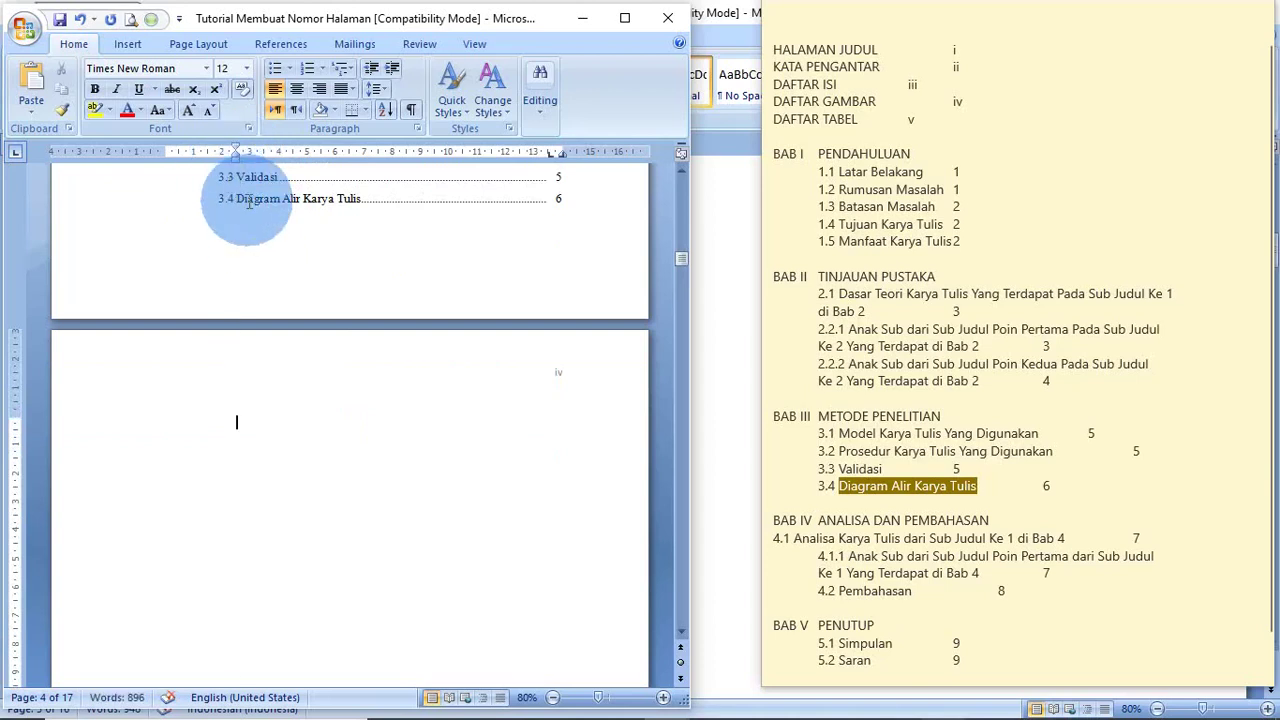
left_click_drag(235, 162, 166, 172)
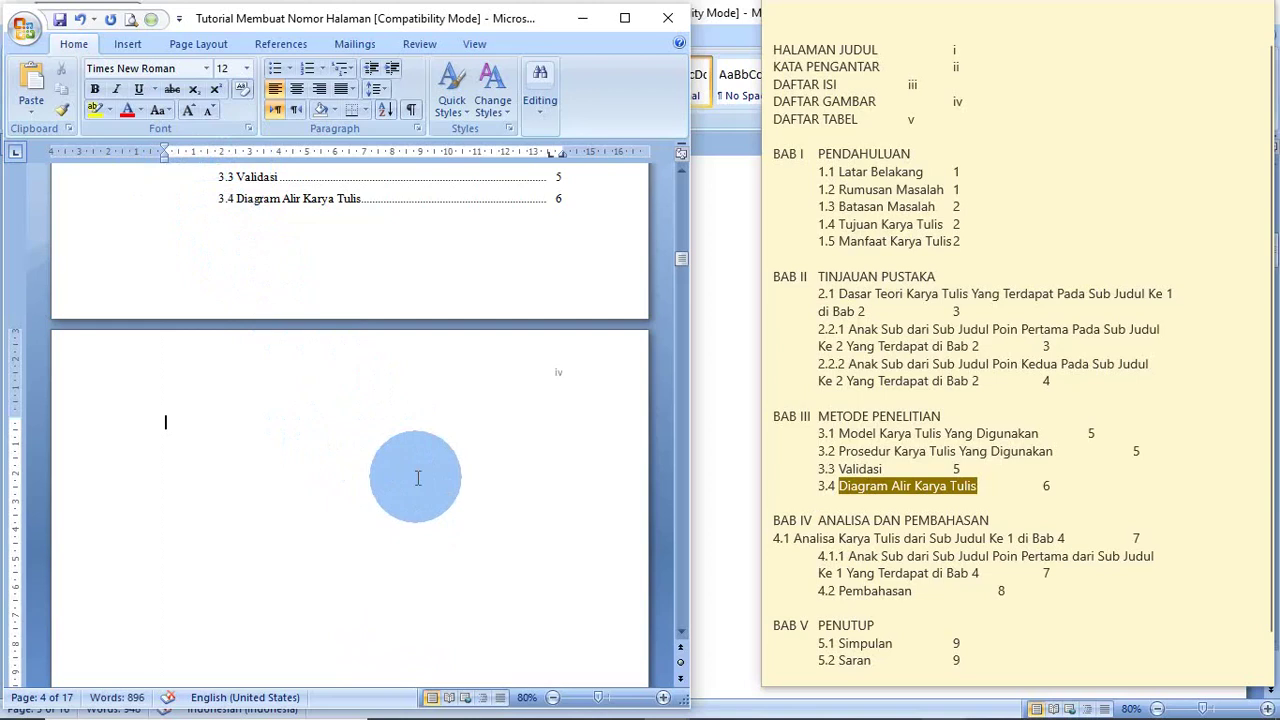
- Copy the heading "BAB IV ANALISA DAN PEMBAHASAN" from the note onto the first line of the new page
scroll(418, 478, "down", 1)
left_click(785, 528)
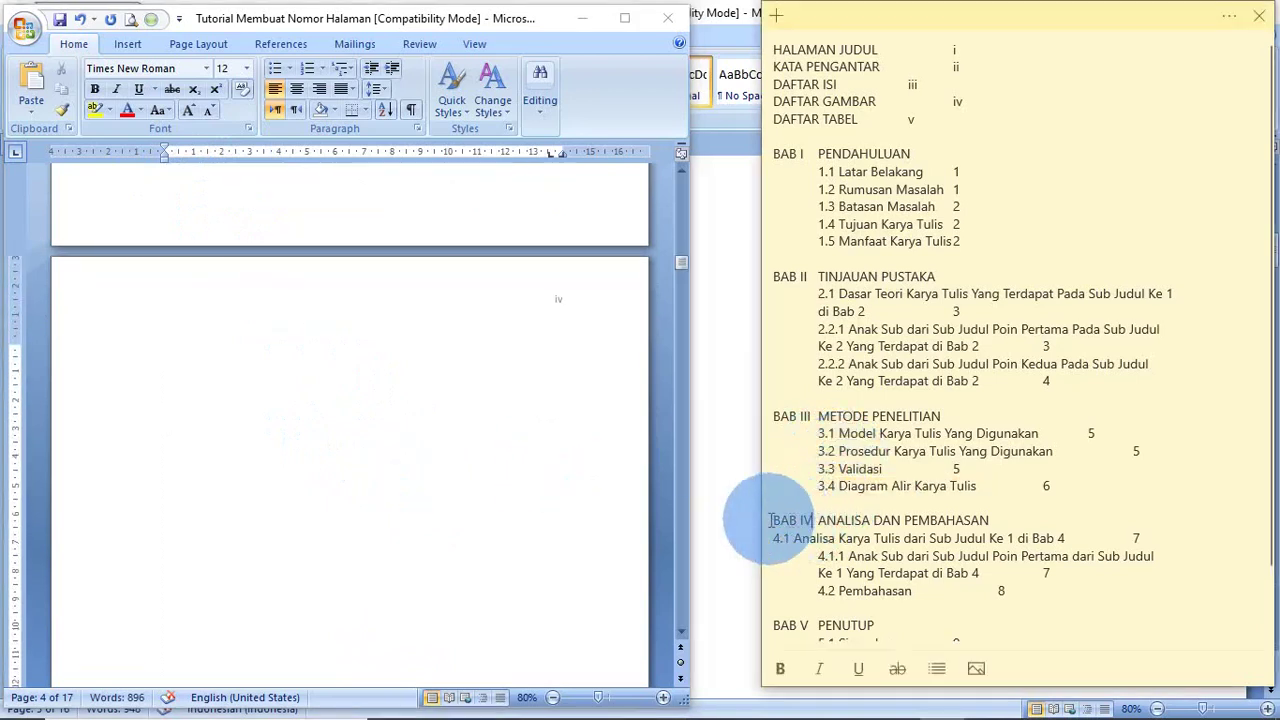
triple_click(770, 520)
key("ctrl+c")
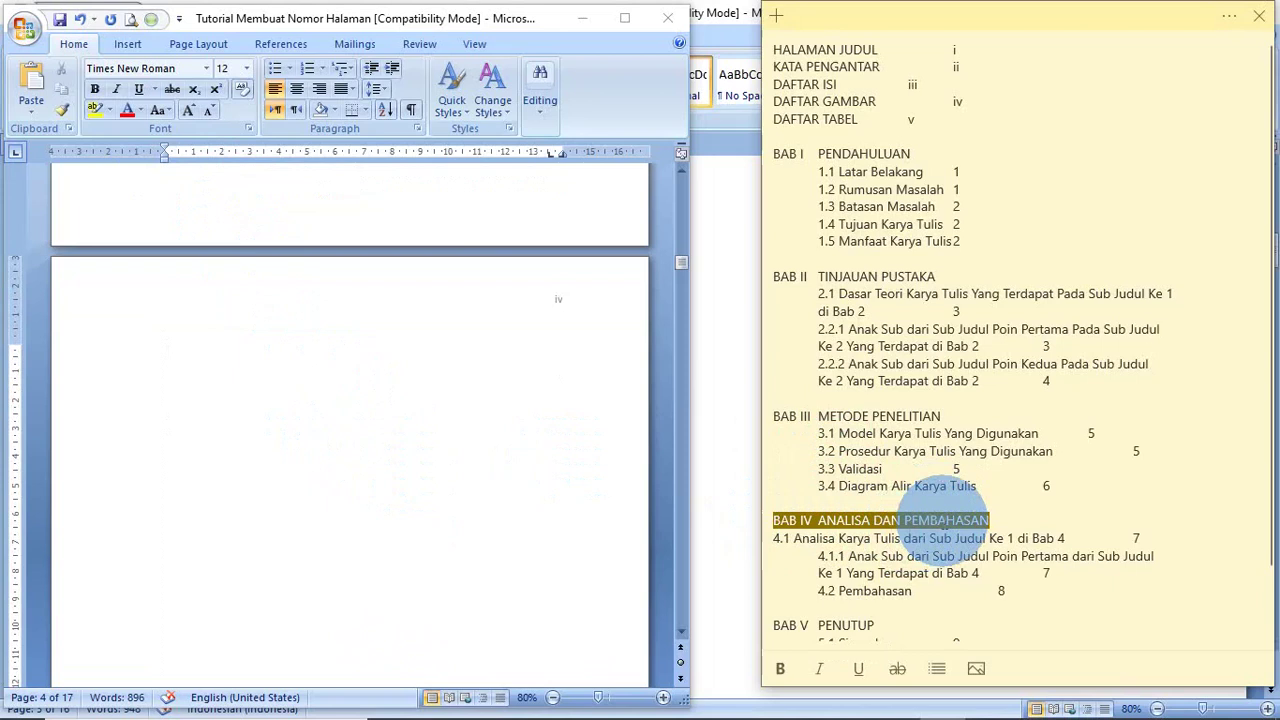
left_click(230, 368)
key("ctrl+v")
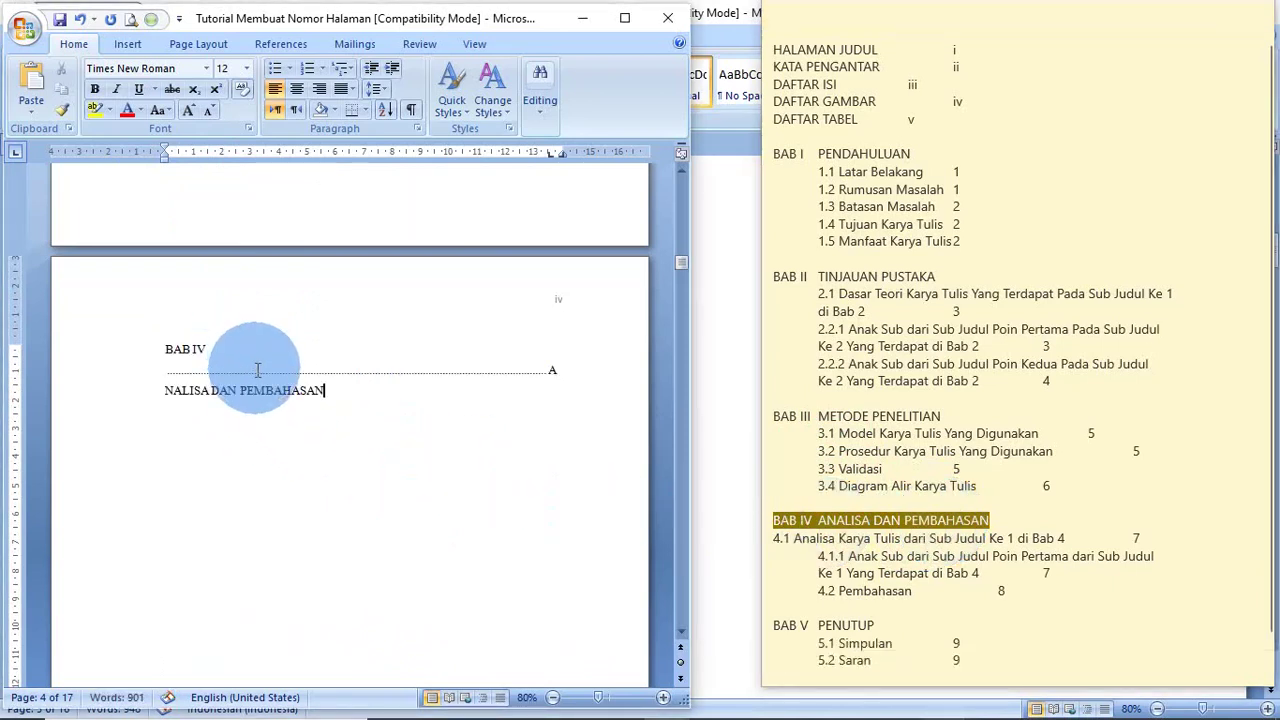
- Add a left tab stop to the BAB IV heading at the position of the BAB III heading's tab so its title lines up
double_click(551, 366)
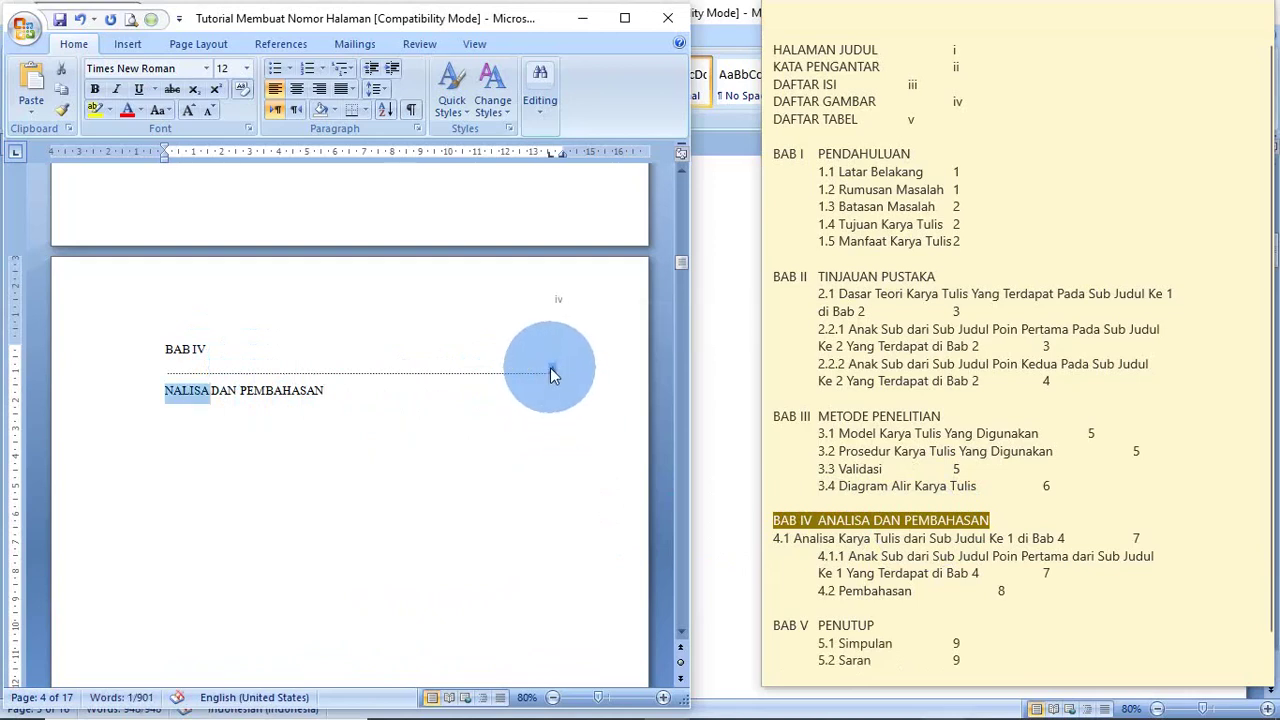
left_click(550, 367)
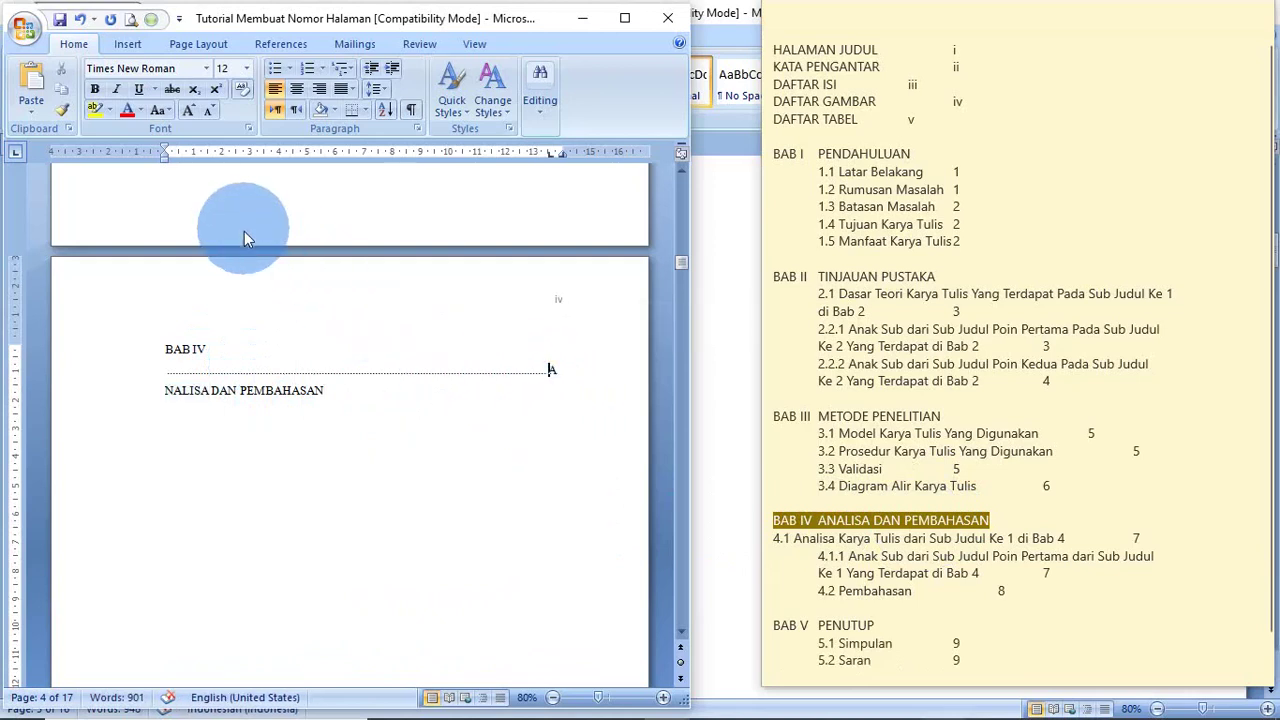
scroll(246, 238, "up", 4)
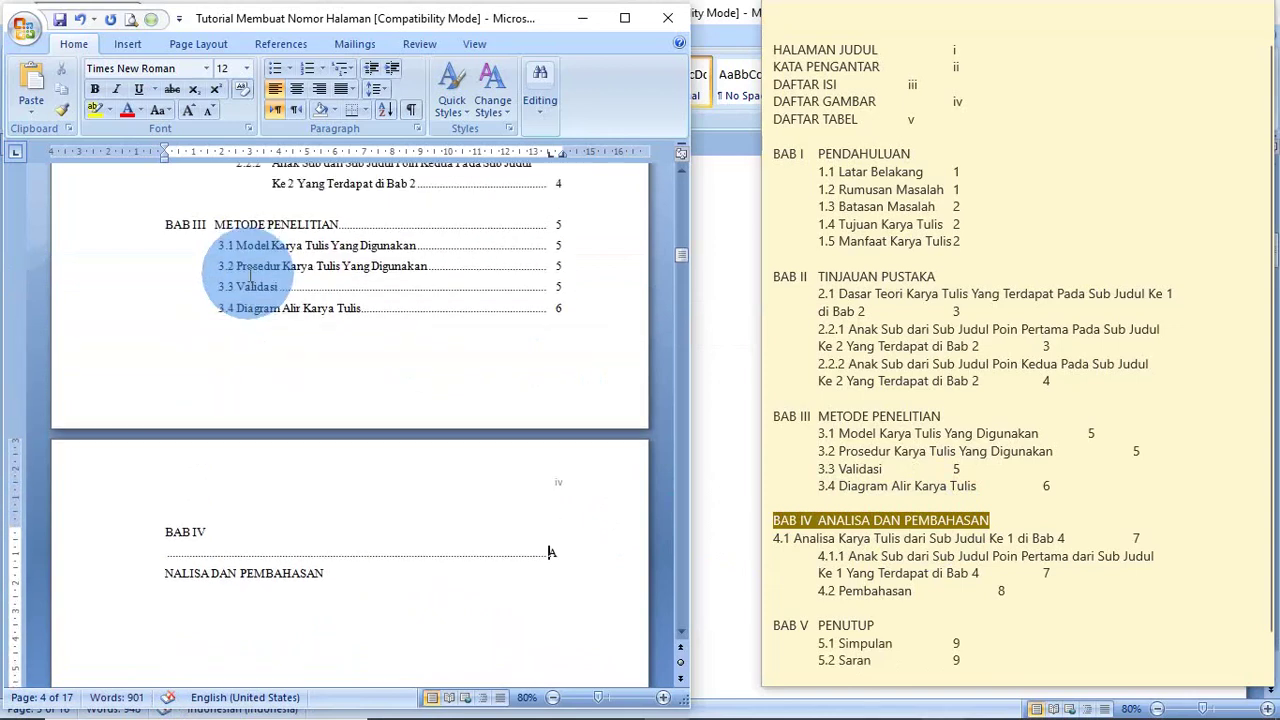
scroll(250, 276, "up", 1)
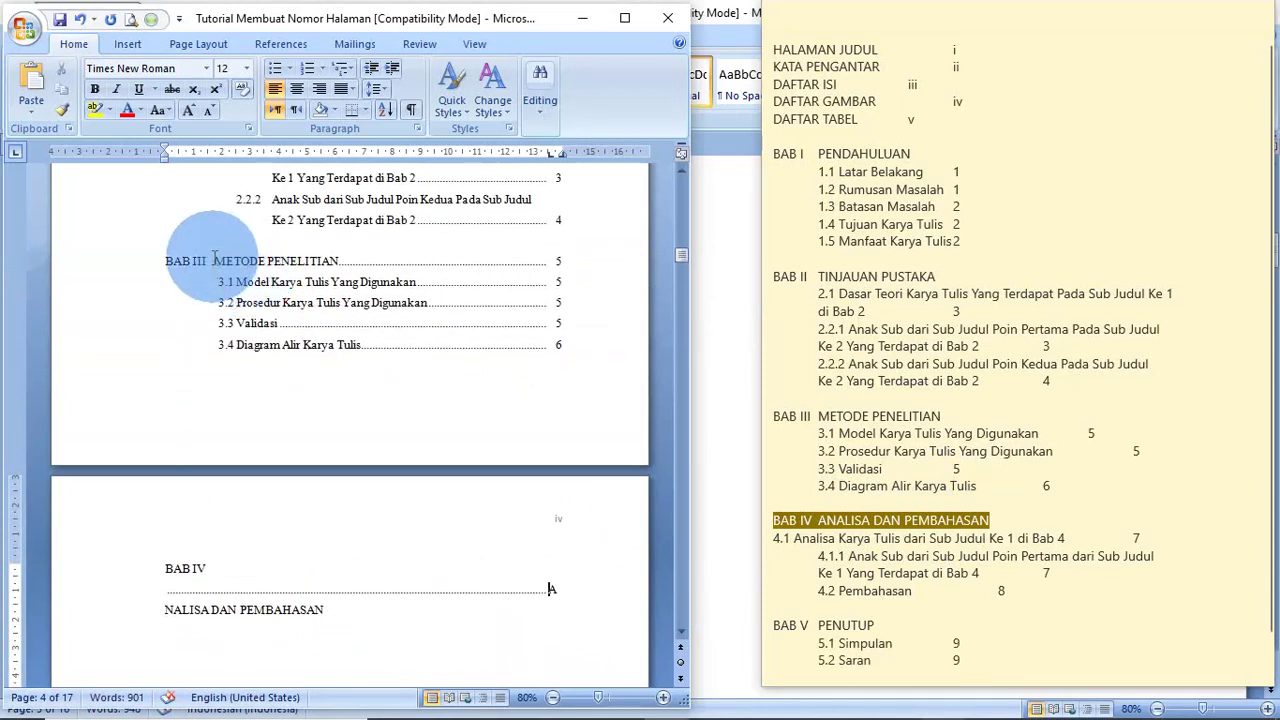
double_click(215, 261)
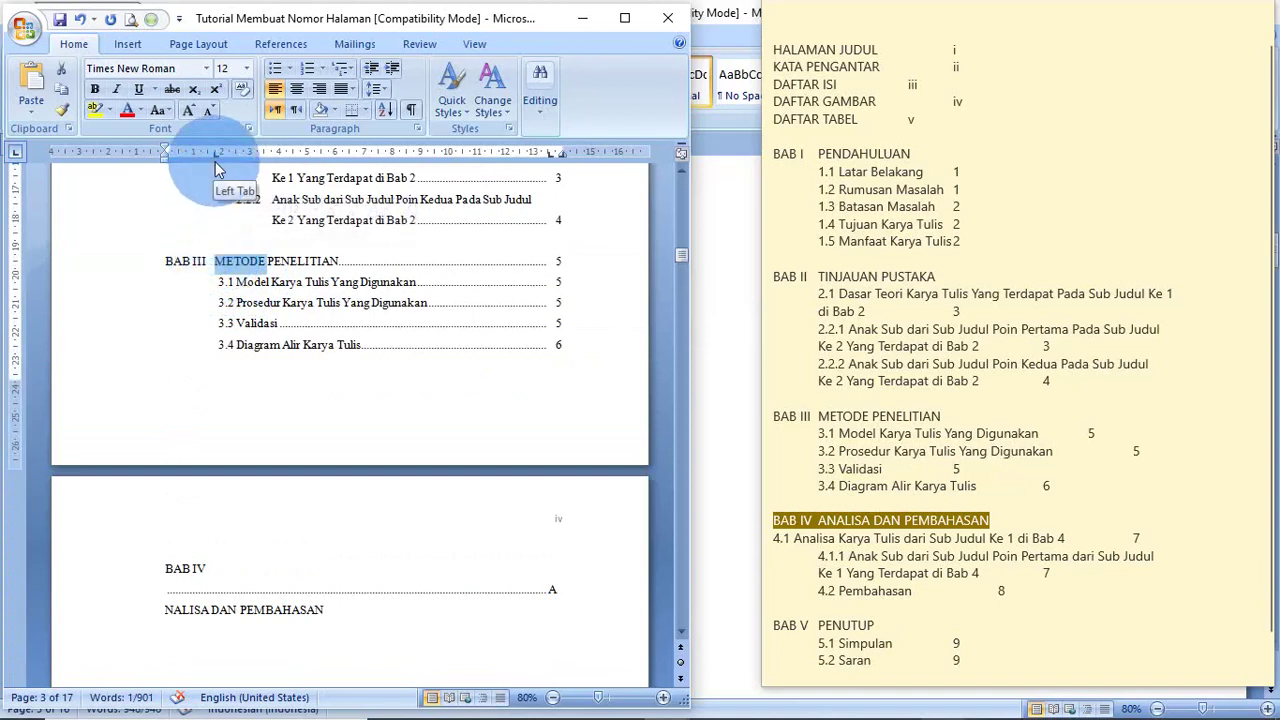
left_click(168, 568)
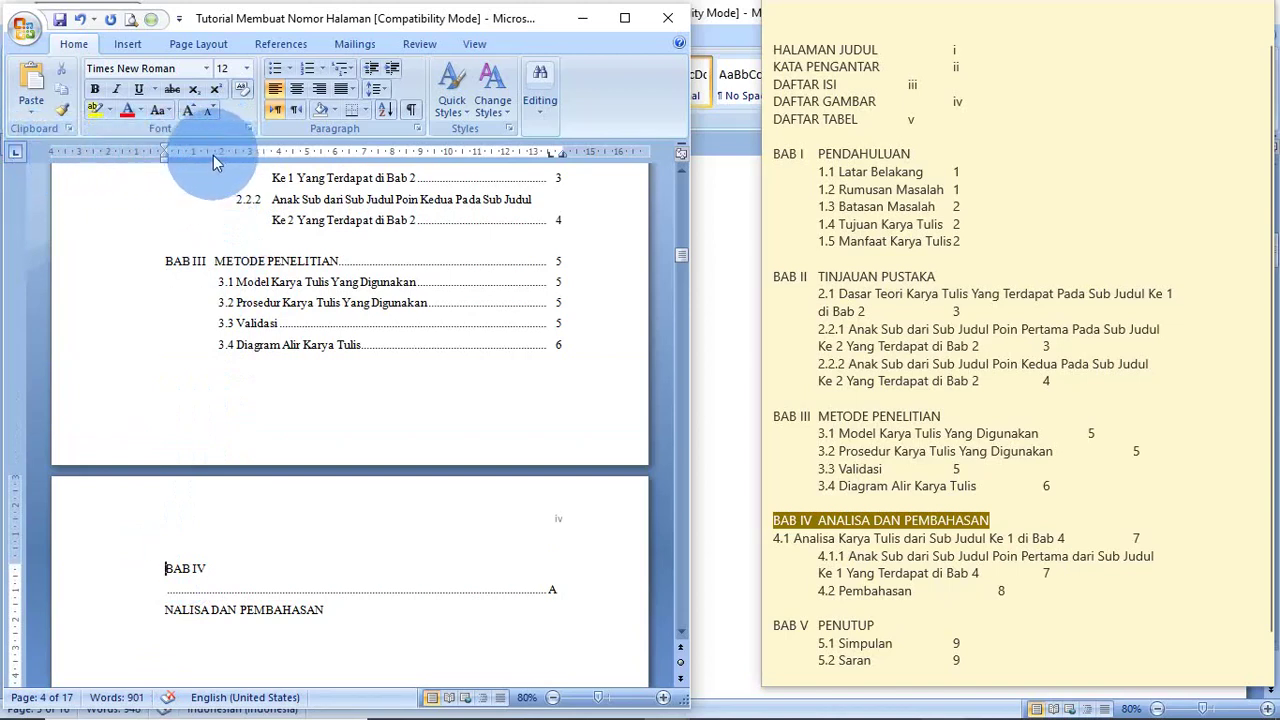
key("ctrl+z")
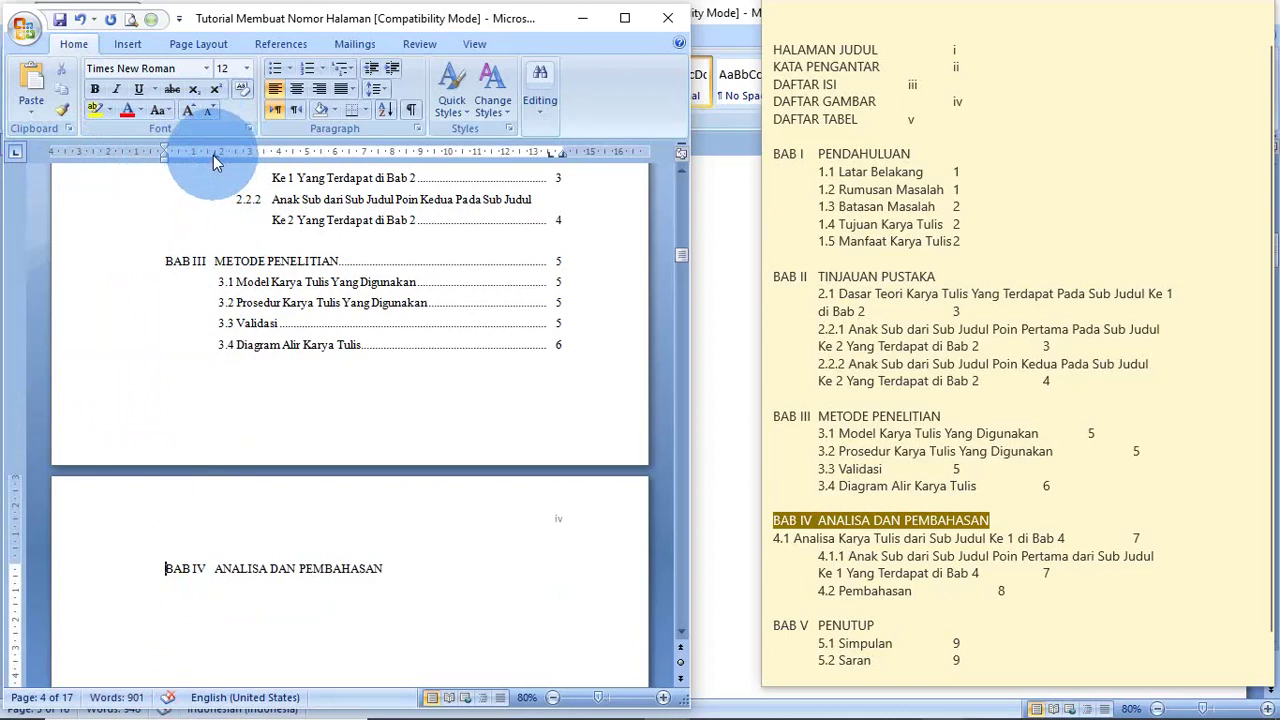
- End the BAB IV heading with a dot-leader tab and page number 7, and start a new line below it
left_click(382, 568)
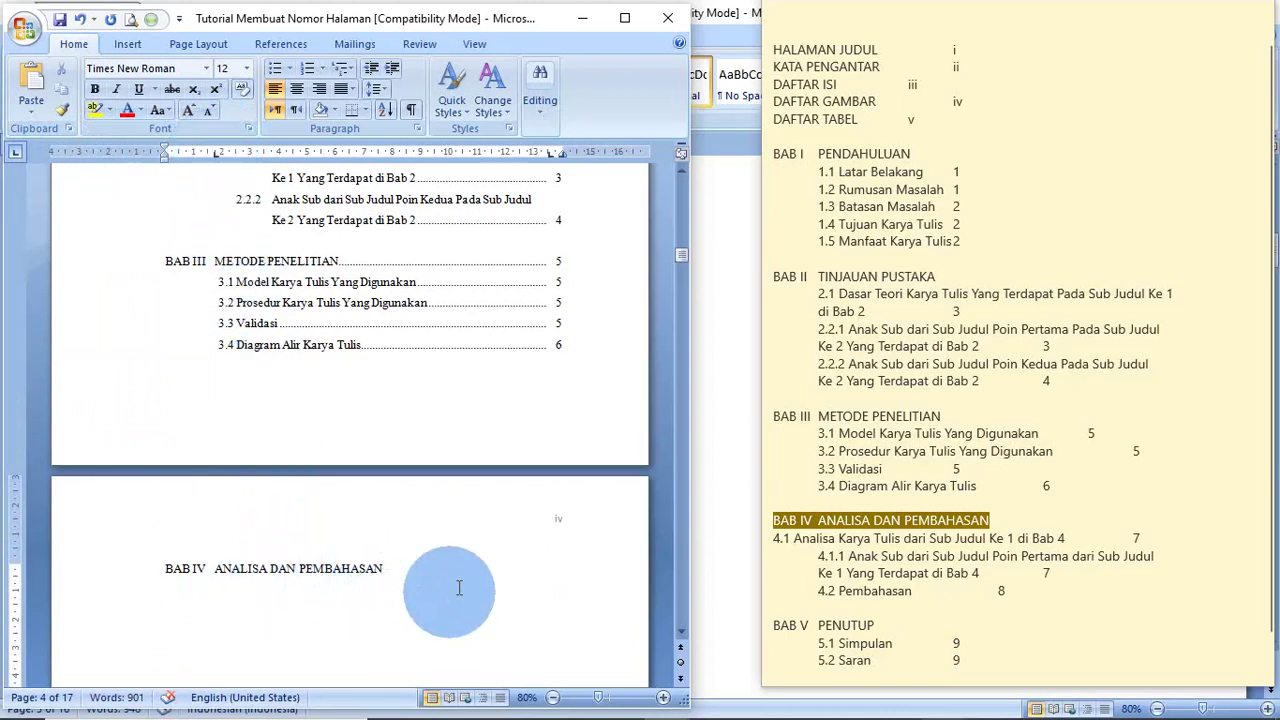
key("Tab")
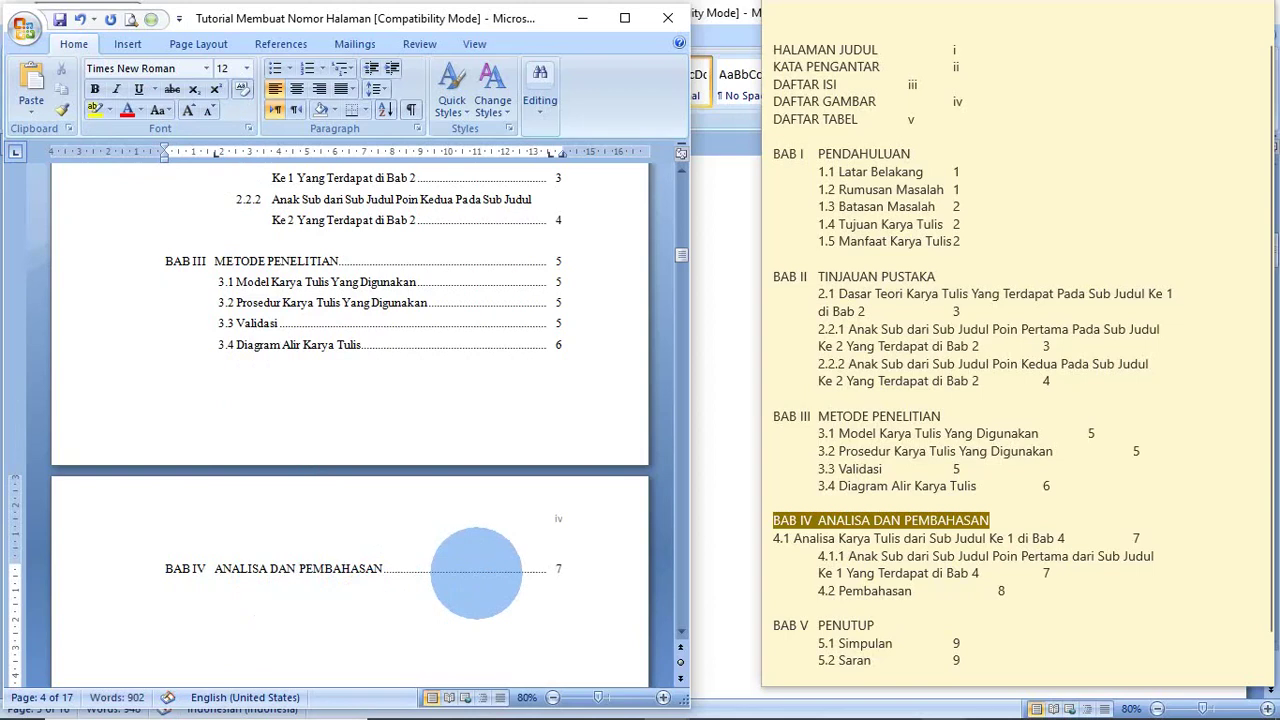
scroll(476, 572, "down", 3)
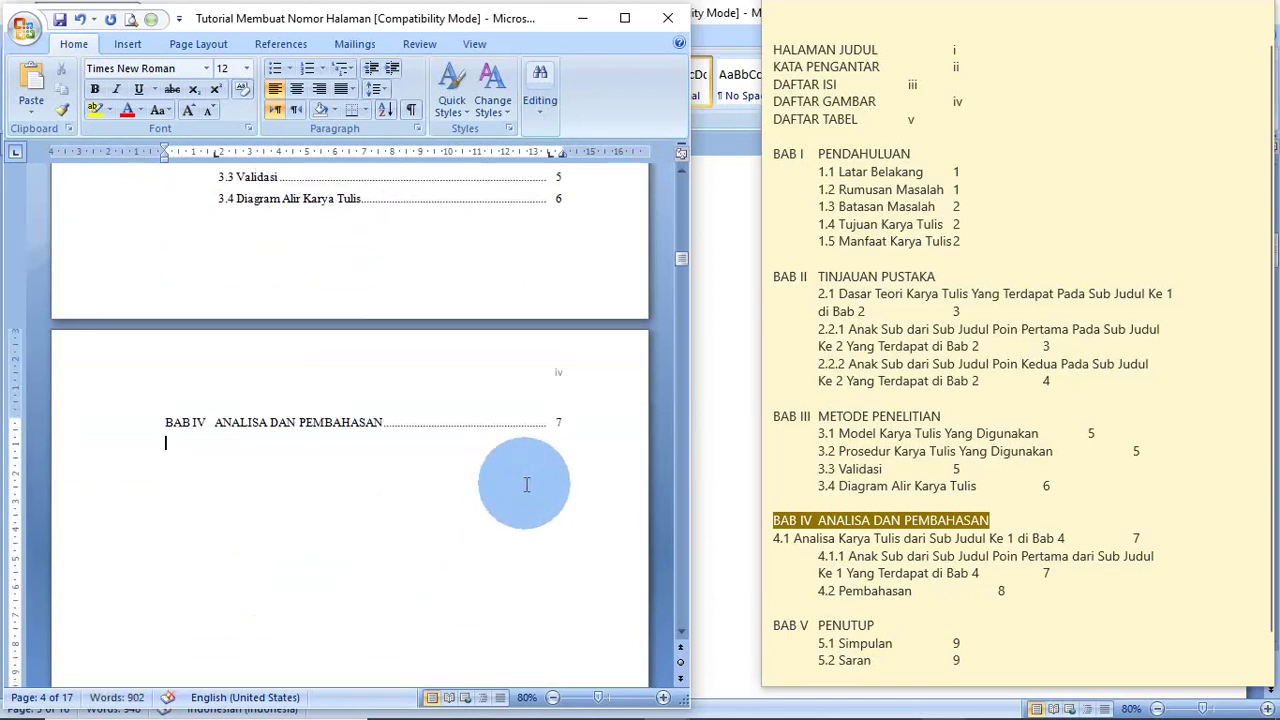
- Apply the 4.1, 4.2, 4.3 number format to the line below BAB IV and indent its number to line up with the heading's title
scroll(524, 482, "up", 1)
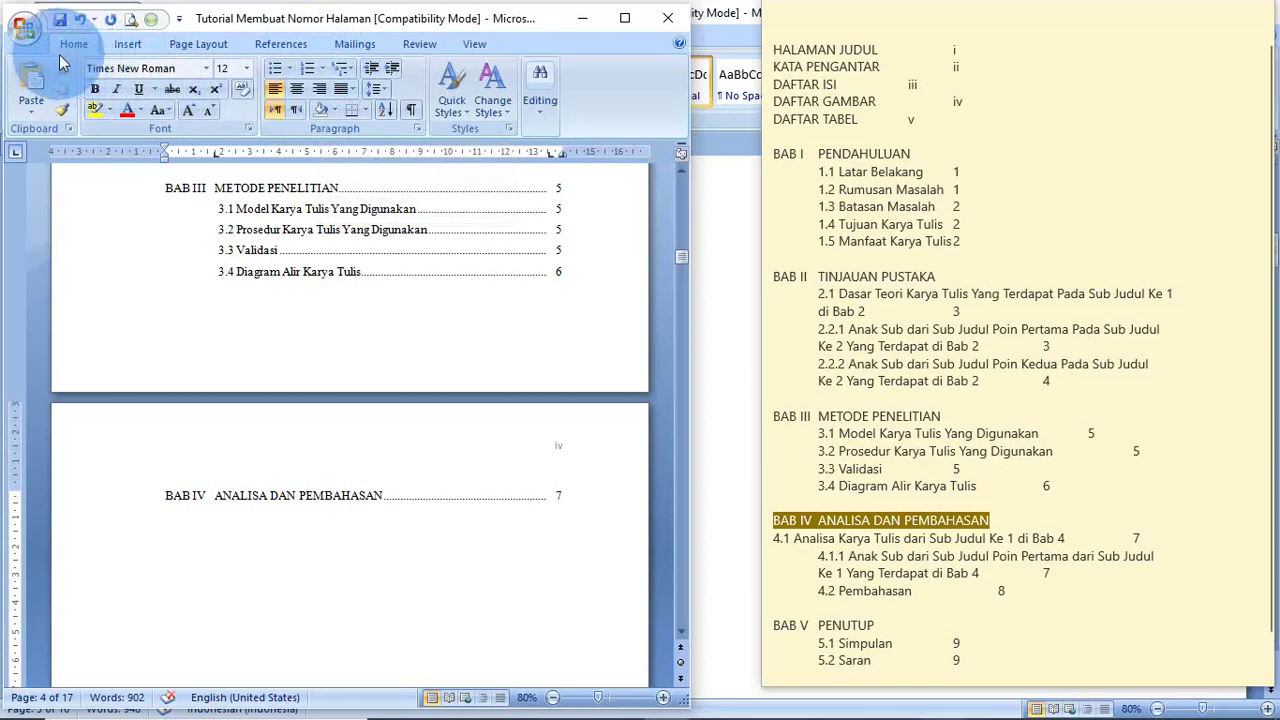
left_click(324, 72)
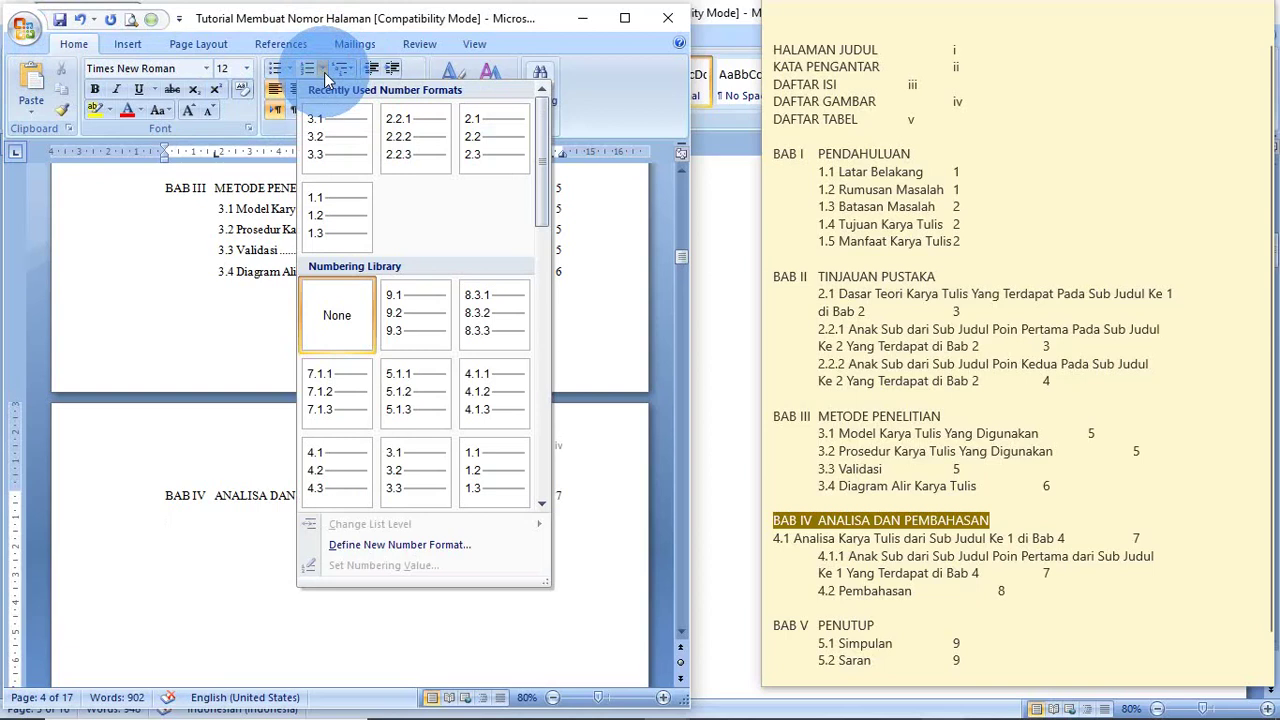
left_click(339, 468)
scroll(322, 532, "down", 1)
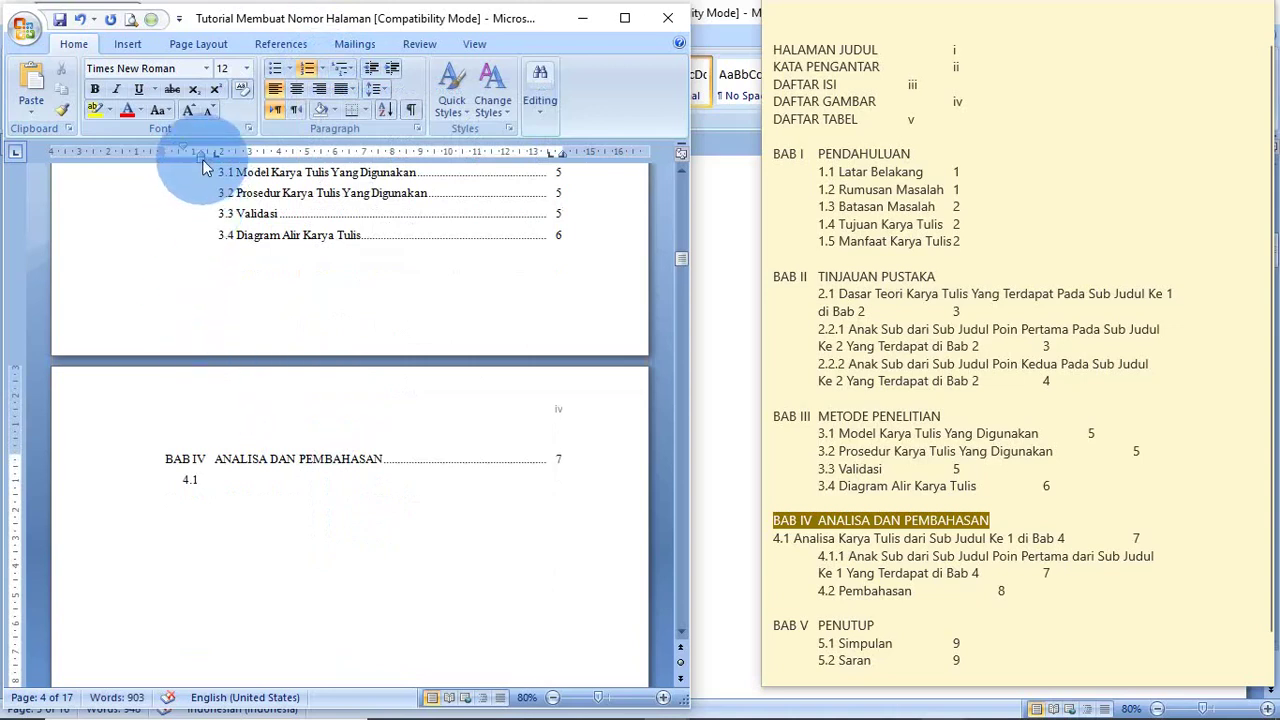
mouse_move(203, 161)
left_mouse_down()
mouse_move(236, 172)
mouse_move(213, 155)
left_mouse_up()
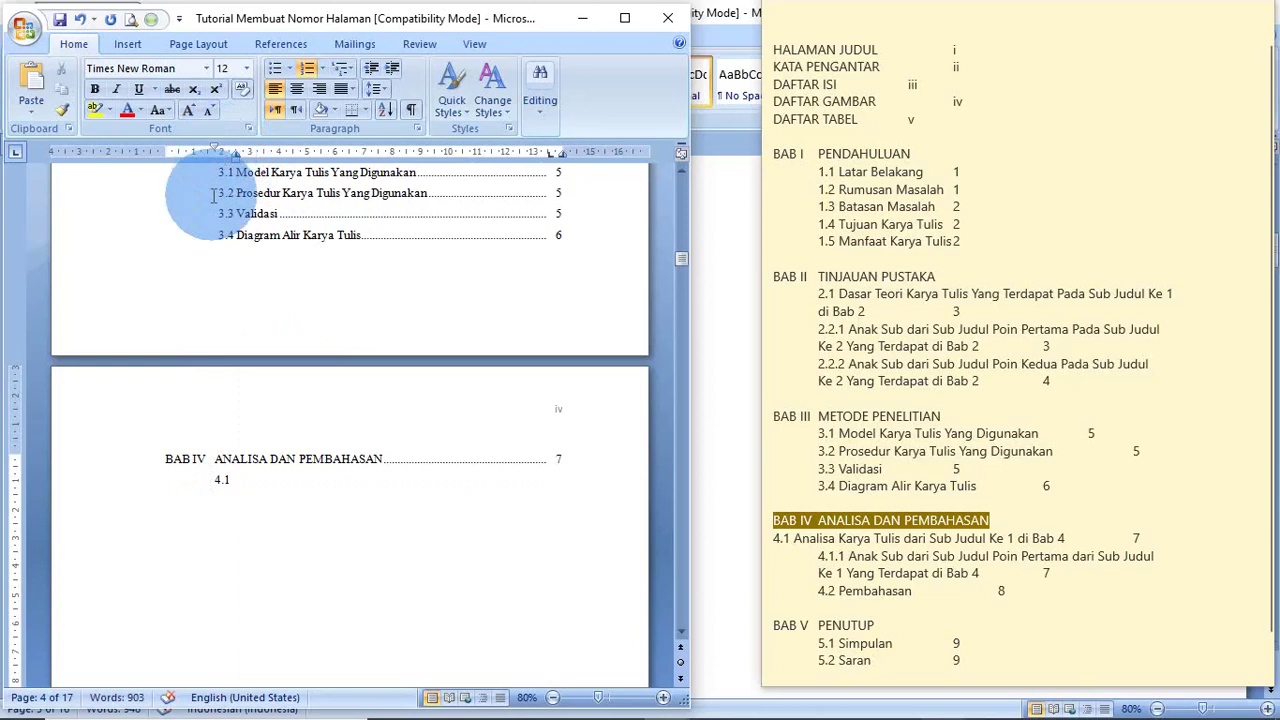
- Copy "Analisa Karya Tulis dari Sub Judul Ke 1 di Bab 4" from the note into entry 4.1 with a dot-leader tab and page number 7
scroll(985, 515, "down", 1)
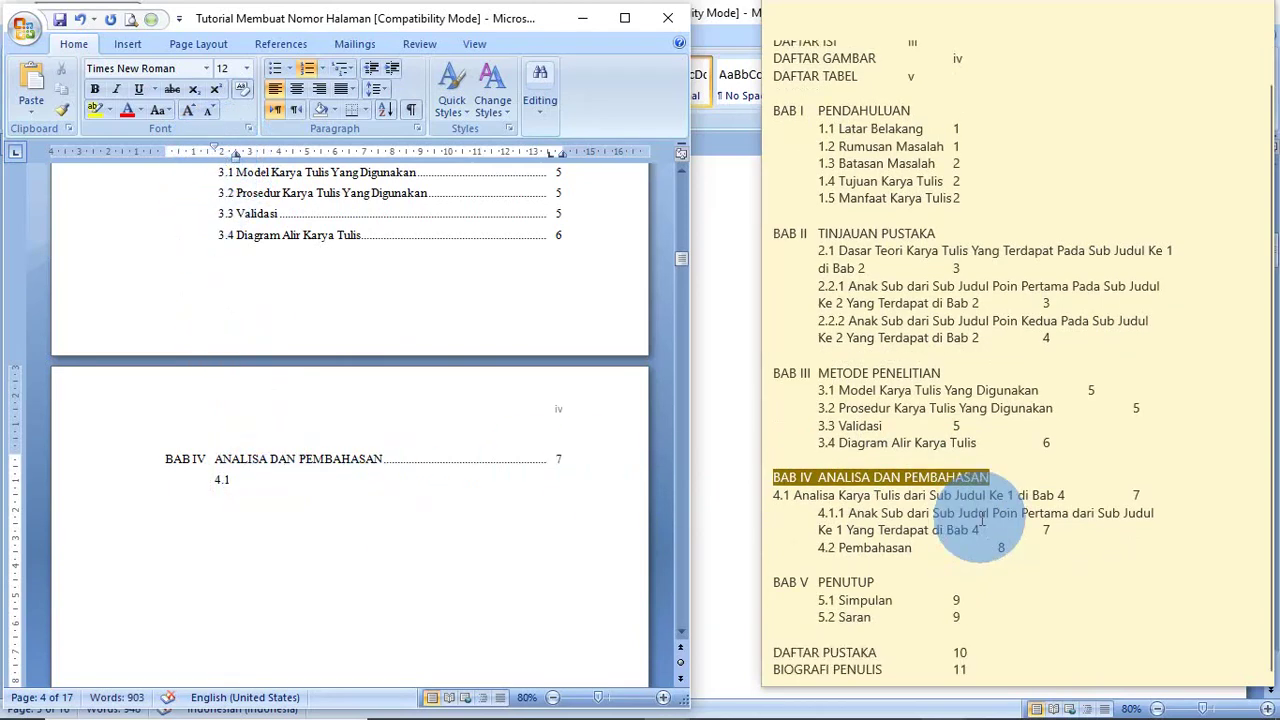
left_click(794, 495)
key("ctrl+shift+Right")
key("ctrl+shift+Right")
key("ctrl+shift+Right")
key("ctrl+shift+Right")
key("ctrl+shift+Right")
key("ctrl+shift+Right")
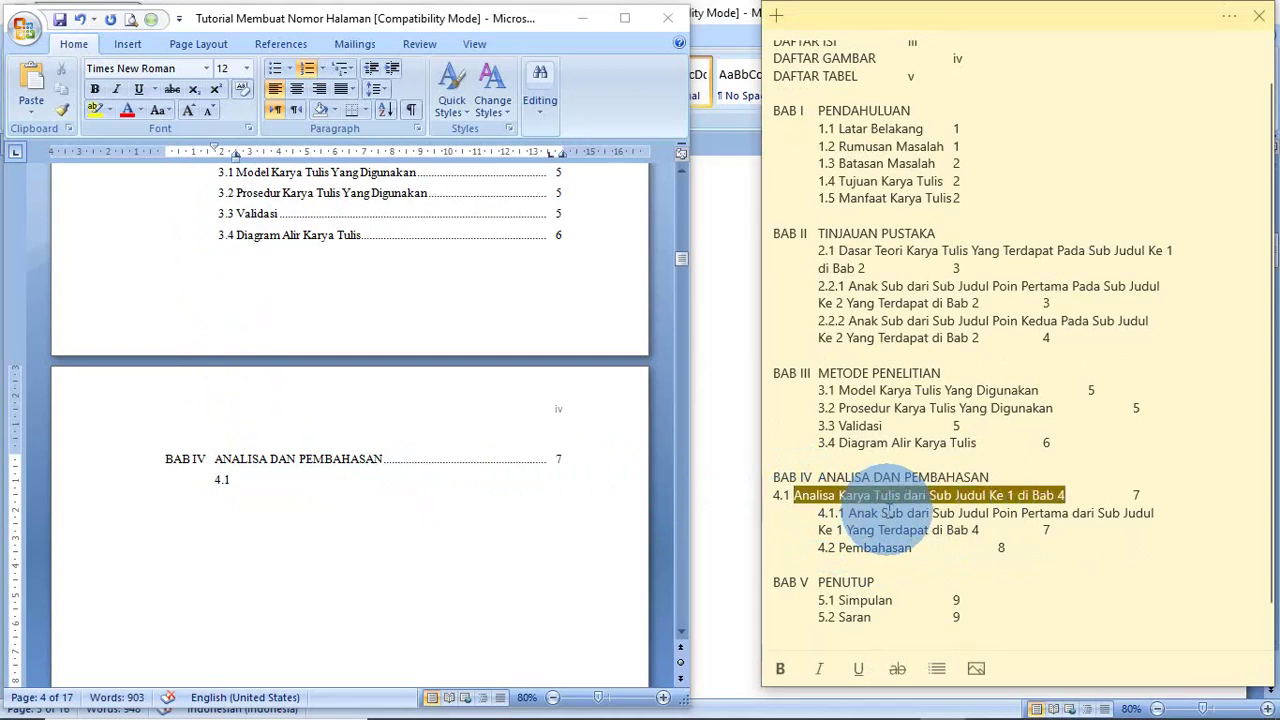
left_click(265, 480)
type("Analisa Karya Tulis dari Sub Judul Ke 1 di Bab 4")
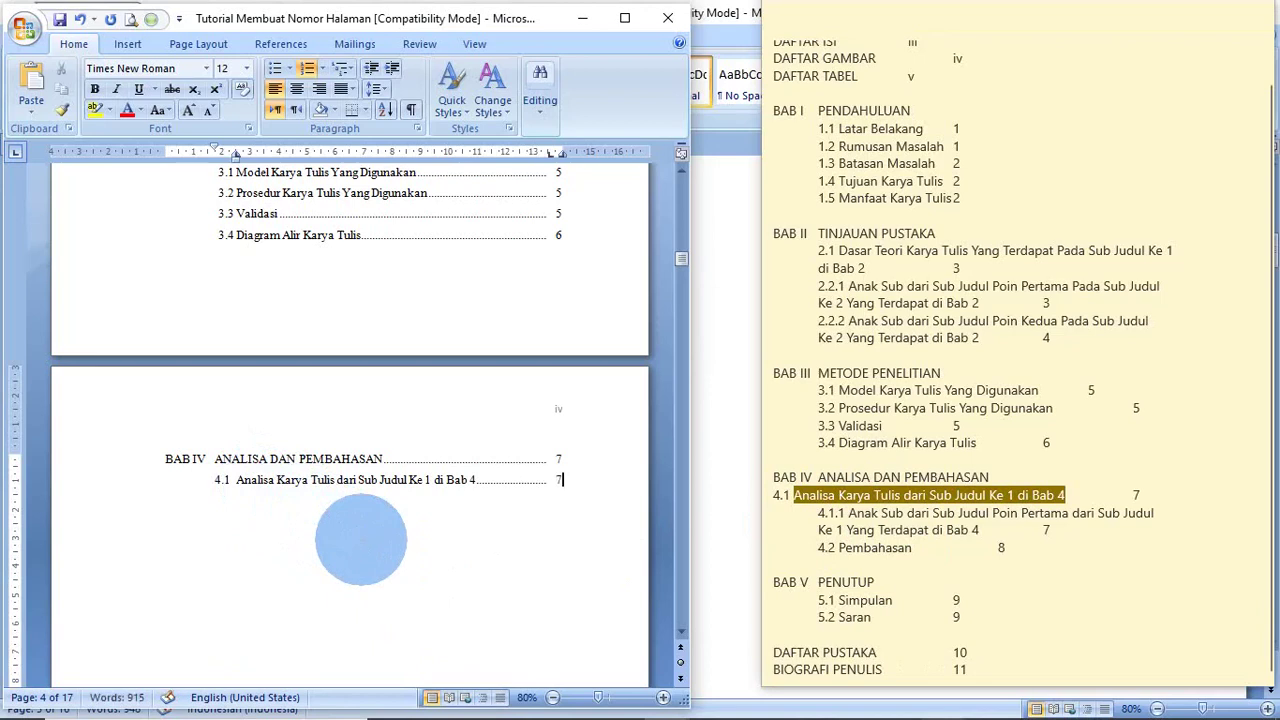
- Add entry 4.2 below 4.1 with "Pembahasan" copied from the note, a dot-leader tab and page number 8
key("Return")
type("4.2")
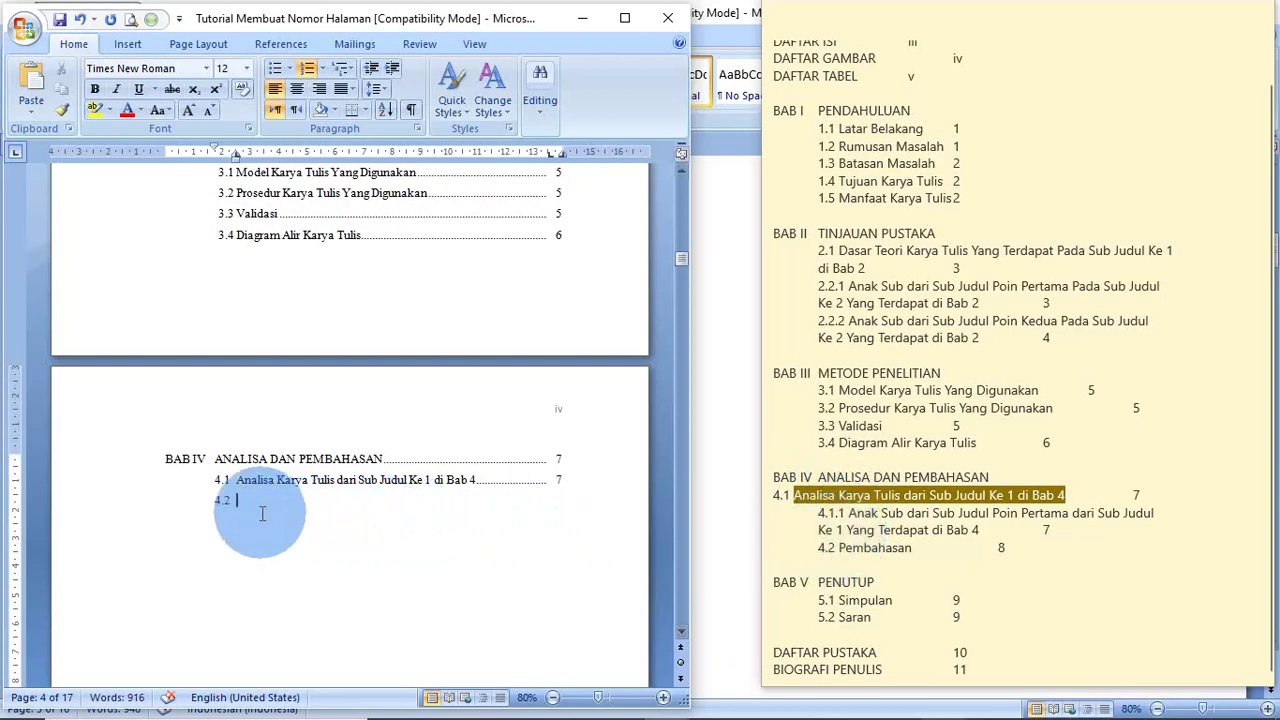
left_click(834, 548)
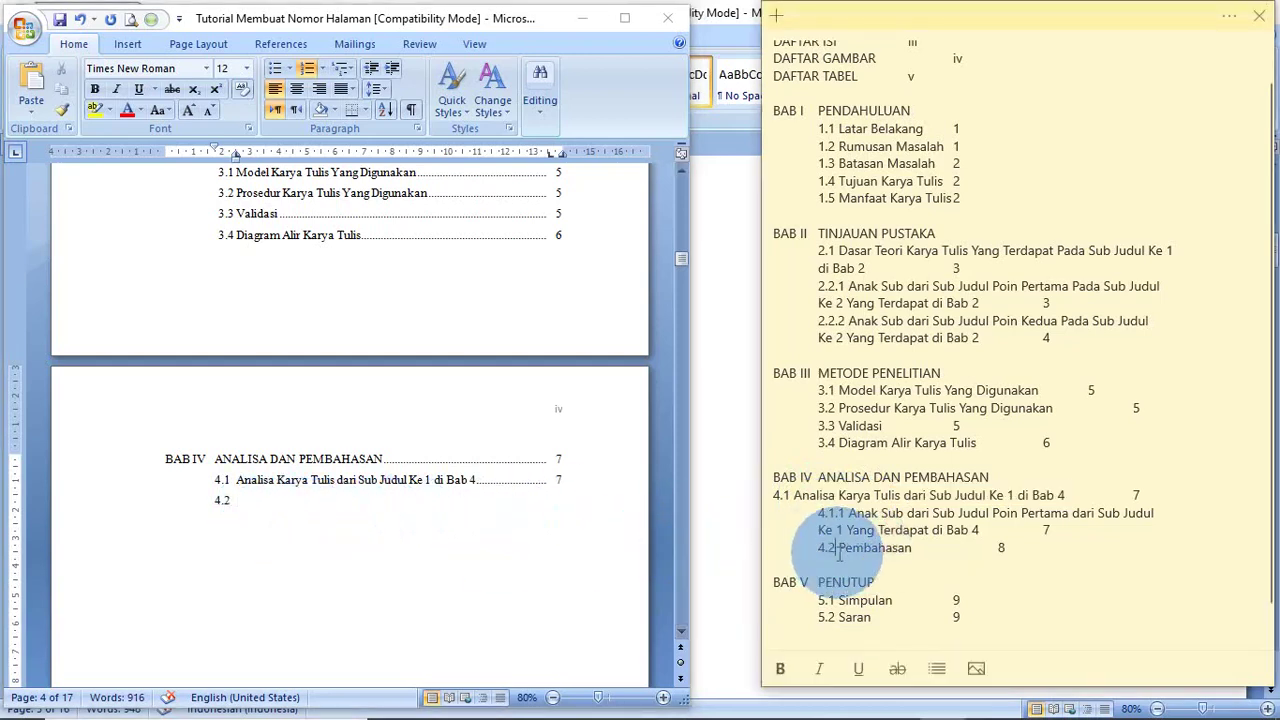
double_click(892, 549)
key("ctrl+c")
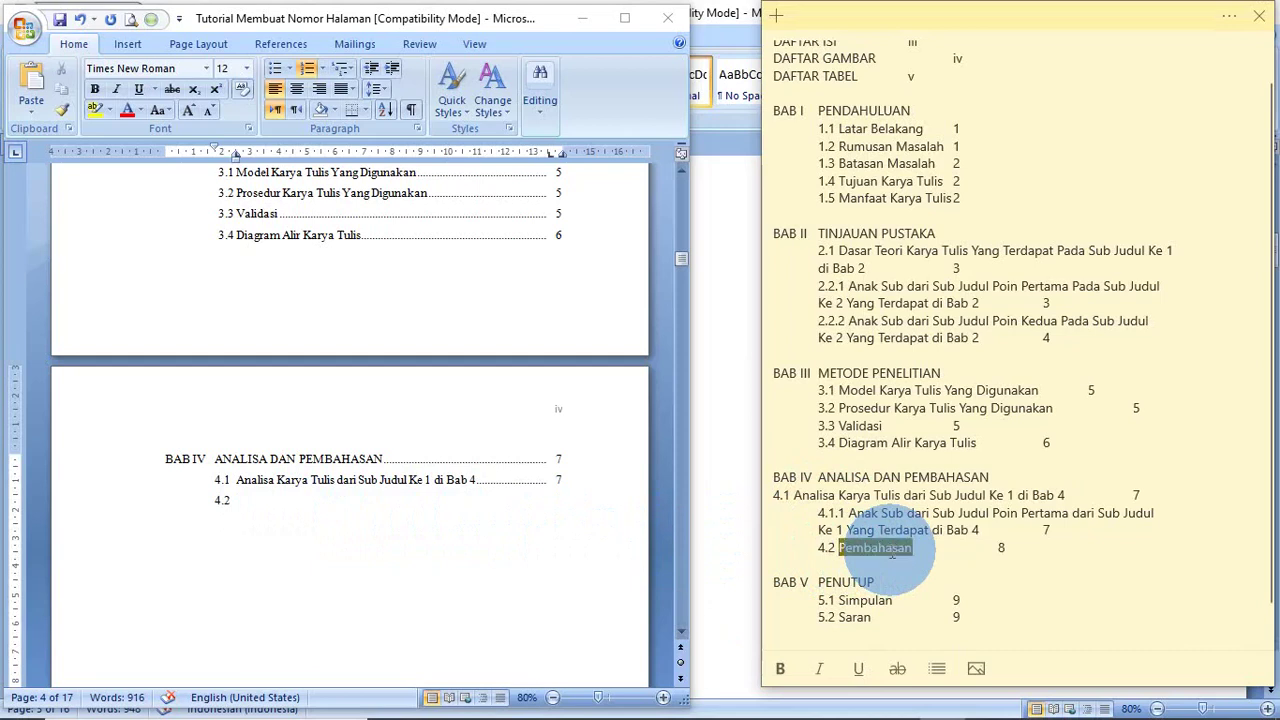
left_click(276, 499)
key("ctrl+v")
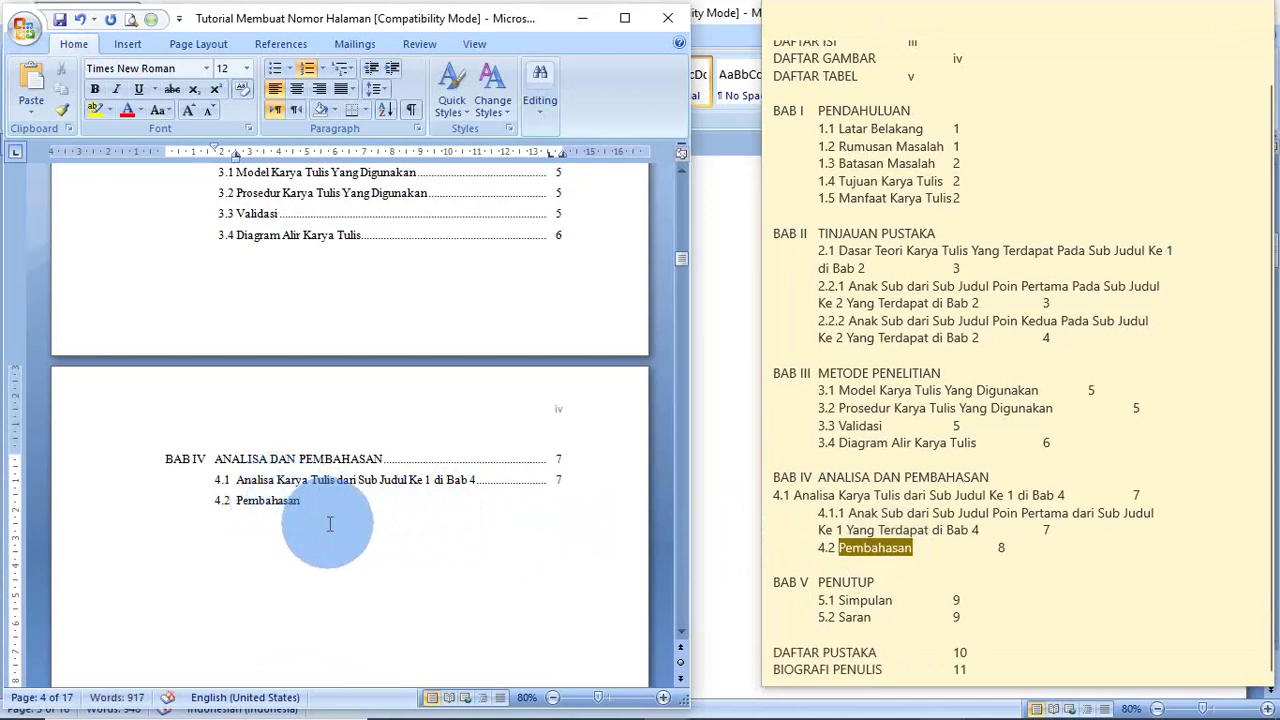
key("Tab")
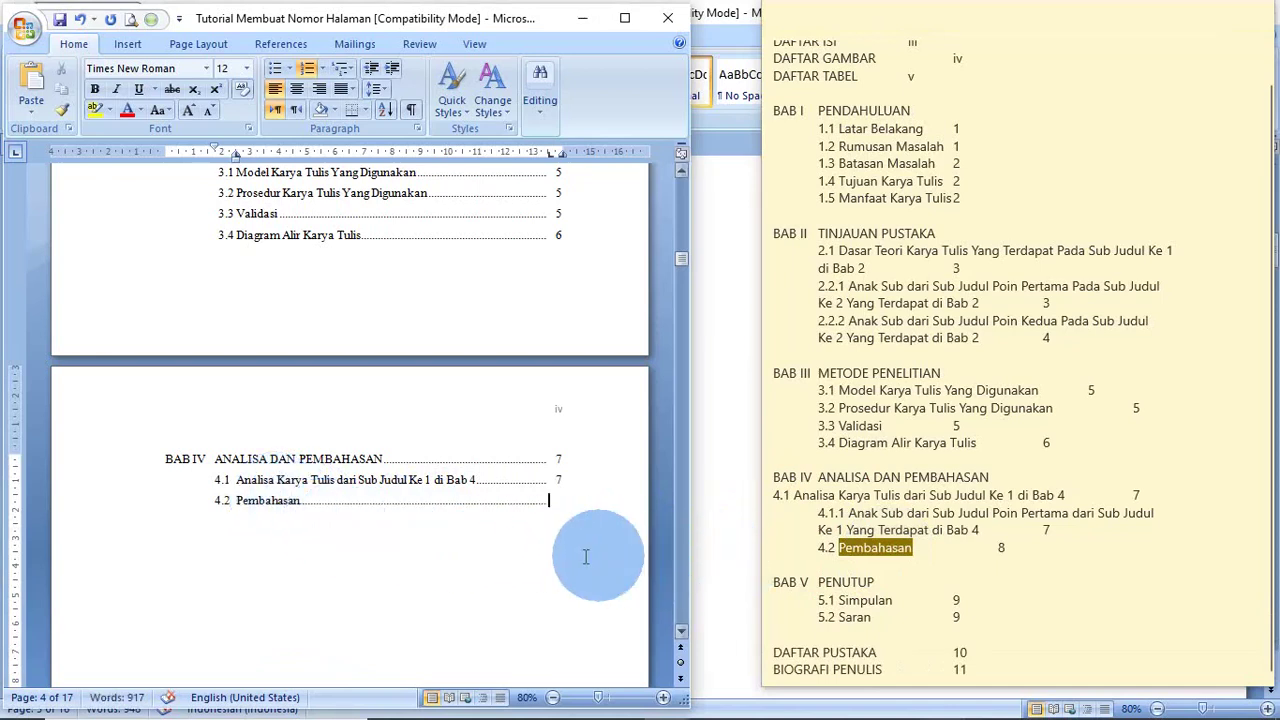
key("Tab")
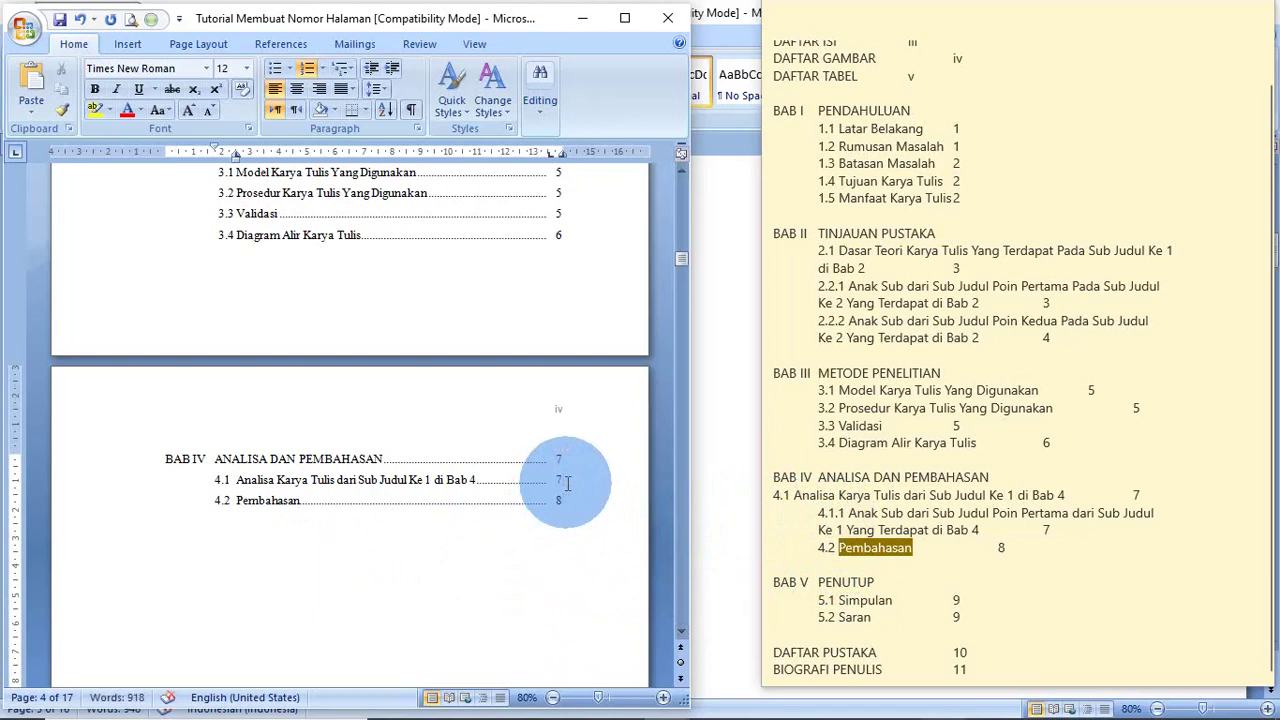
- Insert a line between entries 4.1 and 4.2 and apply the 4.1.1, 4.1.2, 4.1.3 number format to it
key("Return")
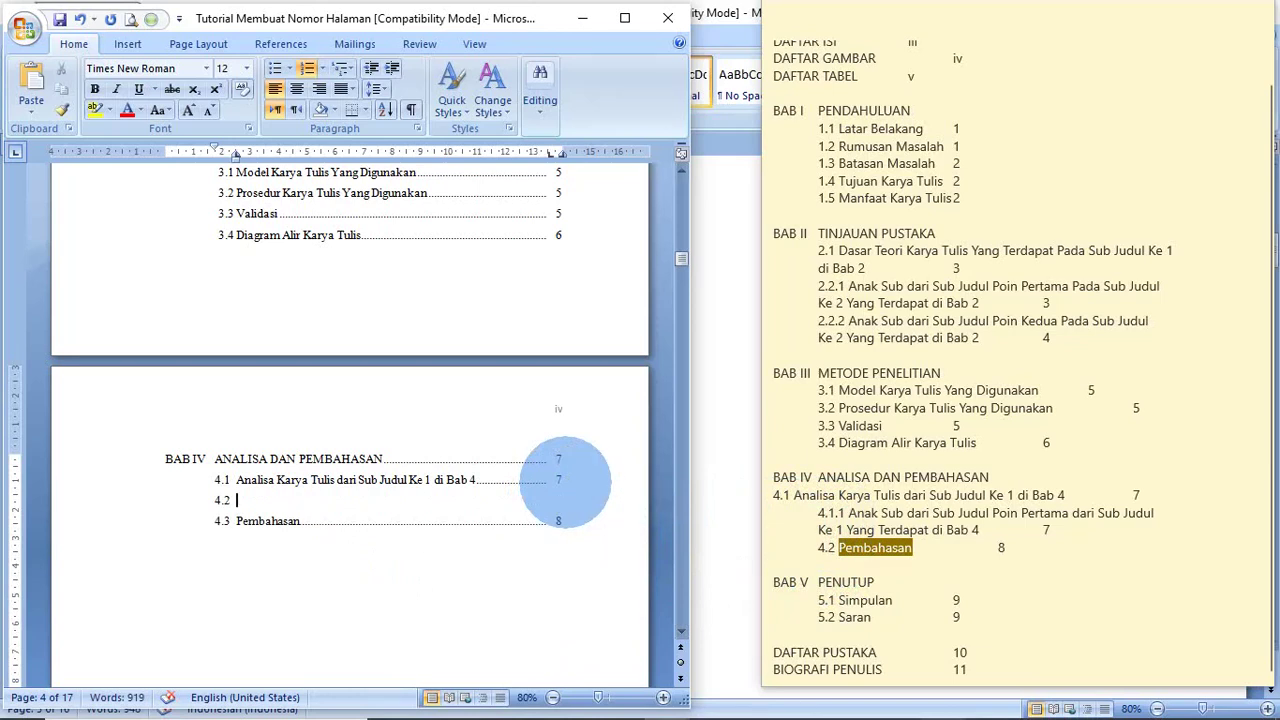
key("BackSpace")
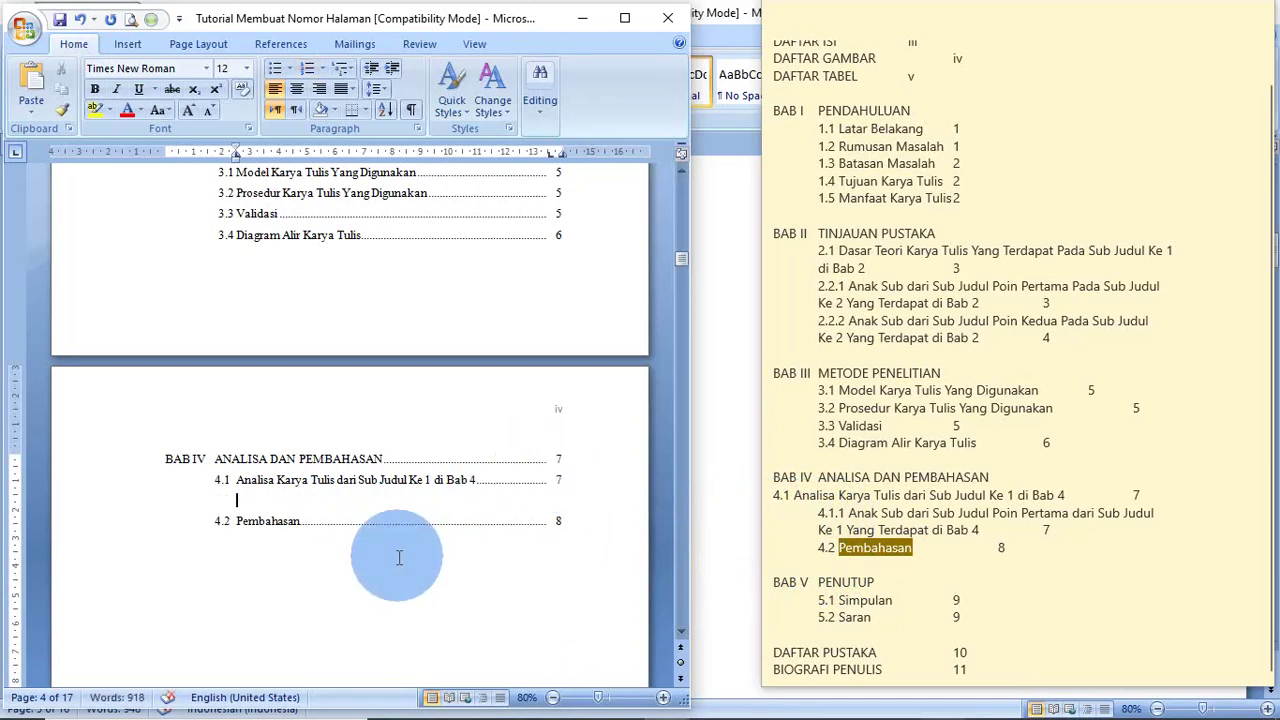
left_click(320, 70)
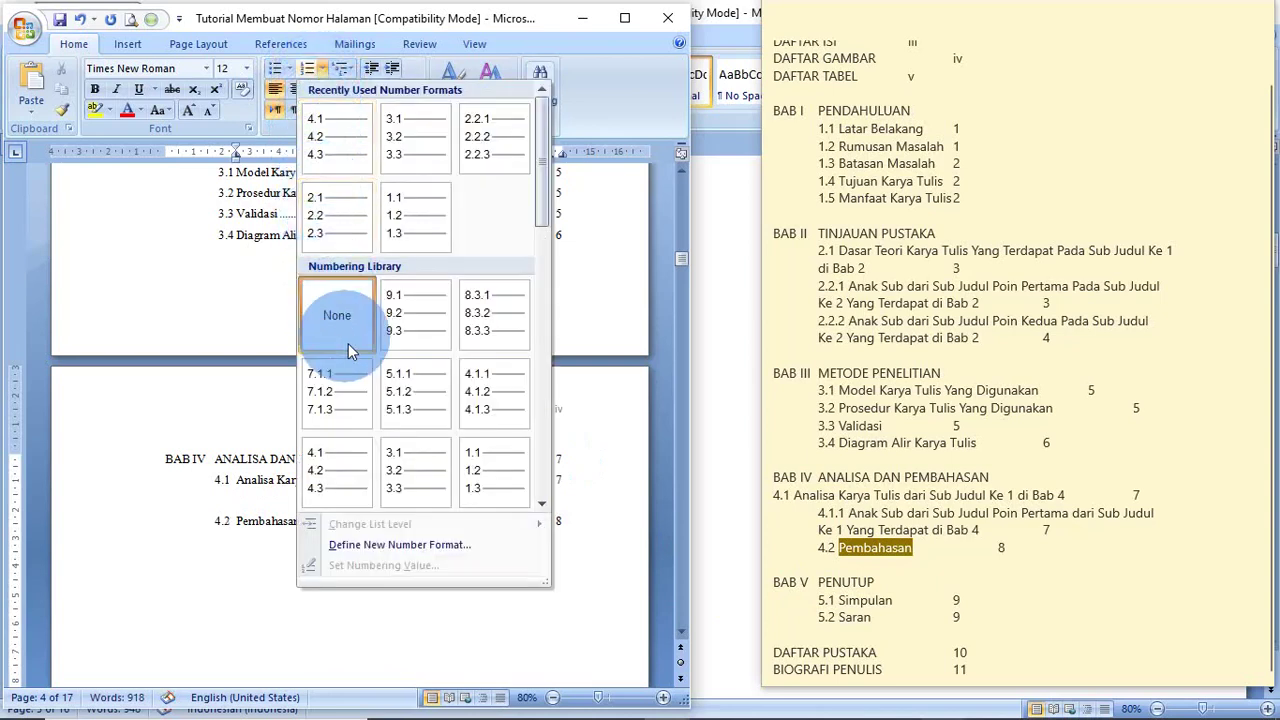
left_click(484, 411)
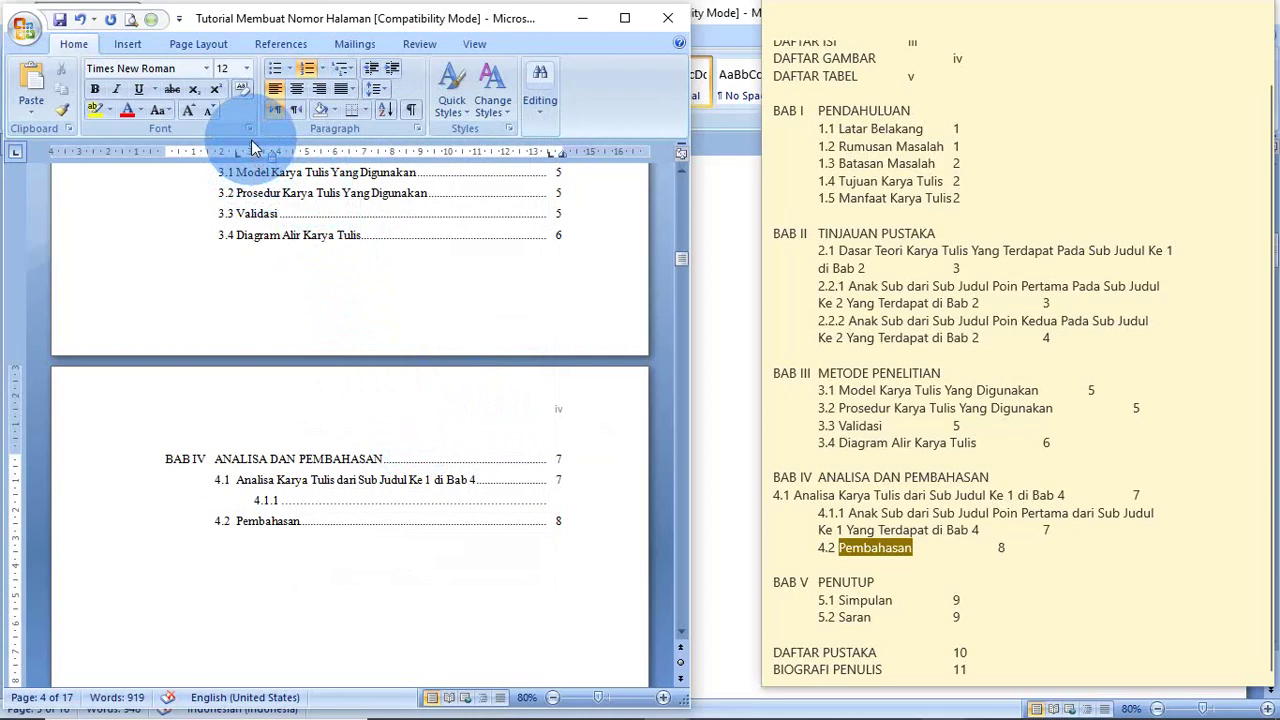
- Remove the stray tab stop from line 4.1.1 and match its number and text positions to entry 2.2.1
left_click_drag(242, 153, 231, 154)
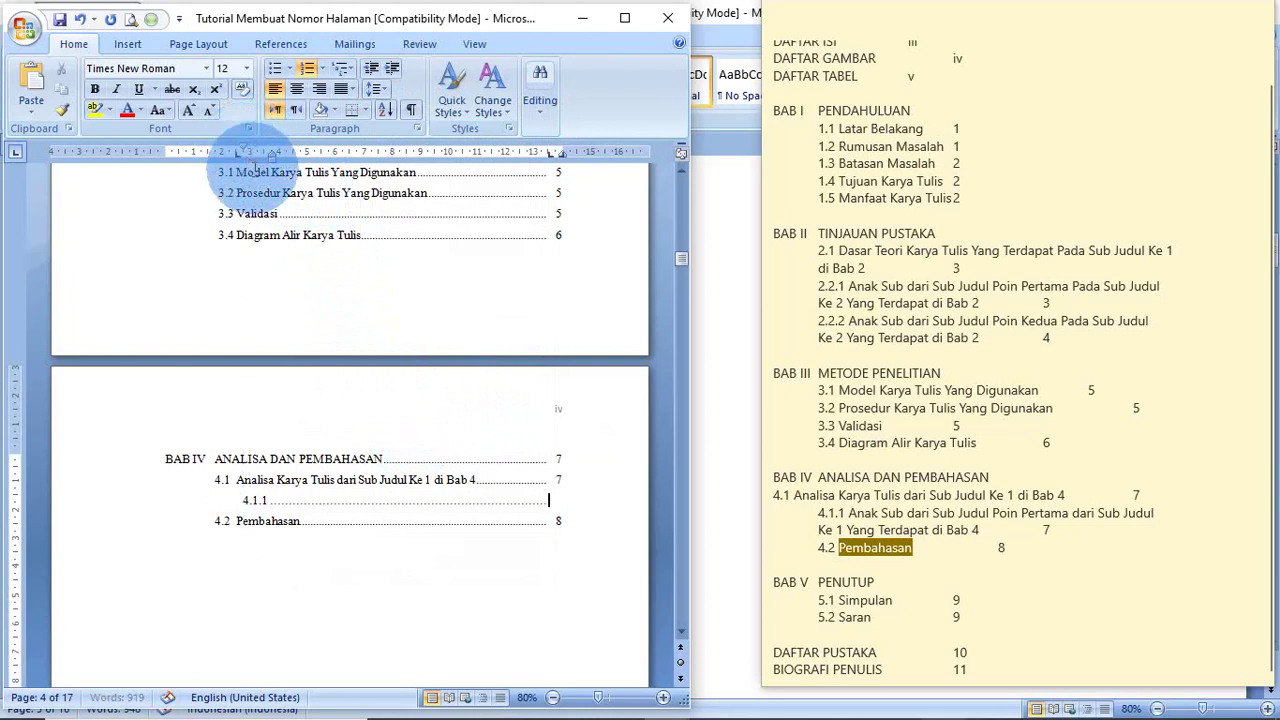
scroll(258, 180, "up", 3)
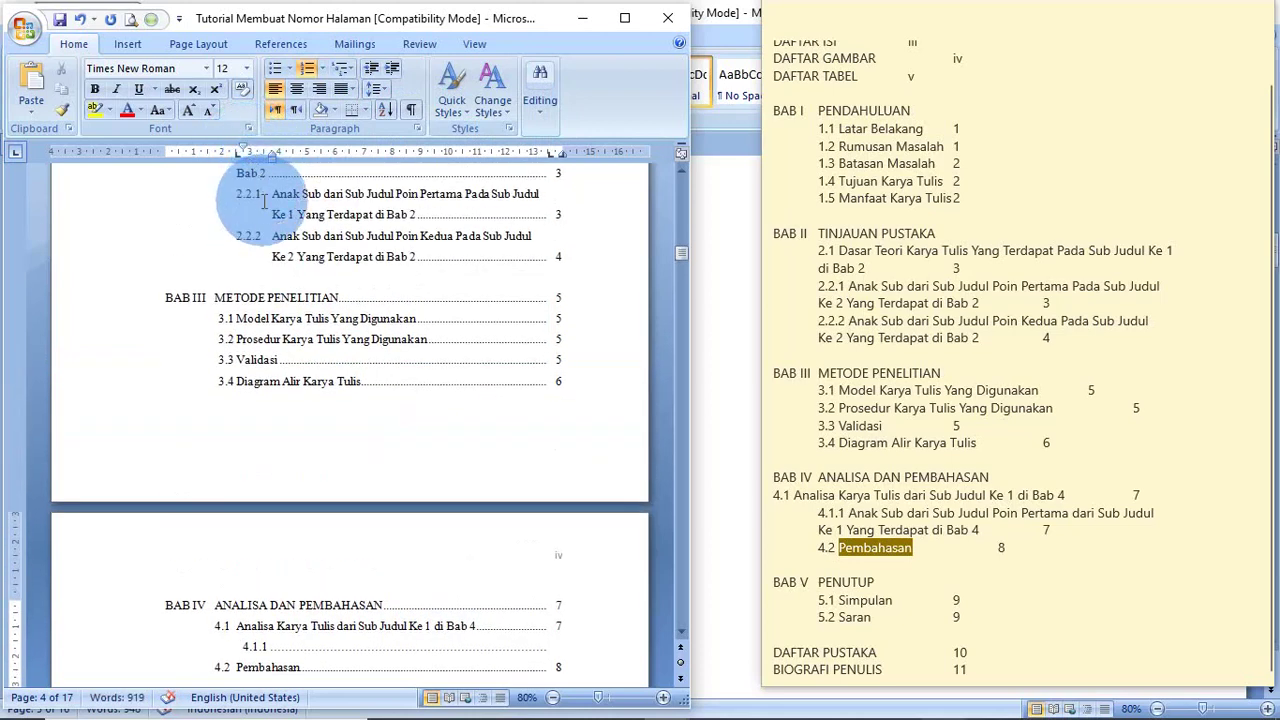
left_click(274, 194)
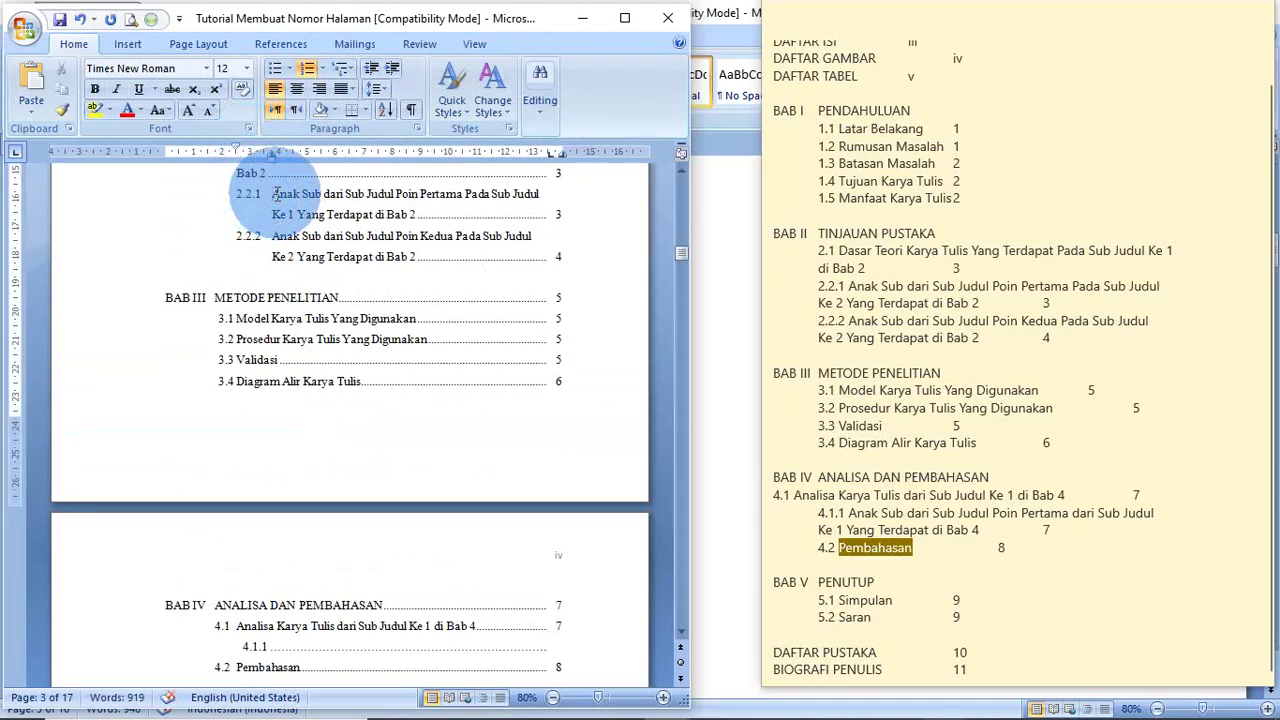
triple_click(268, 646)
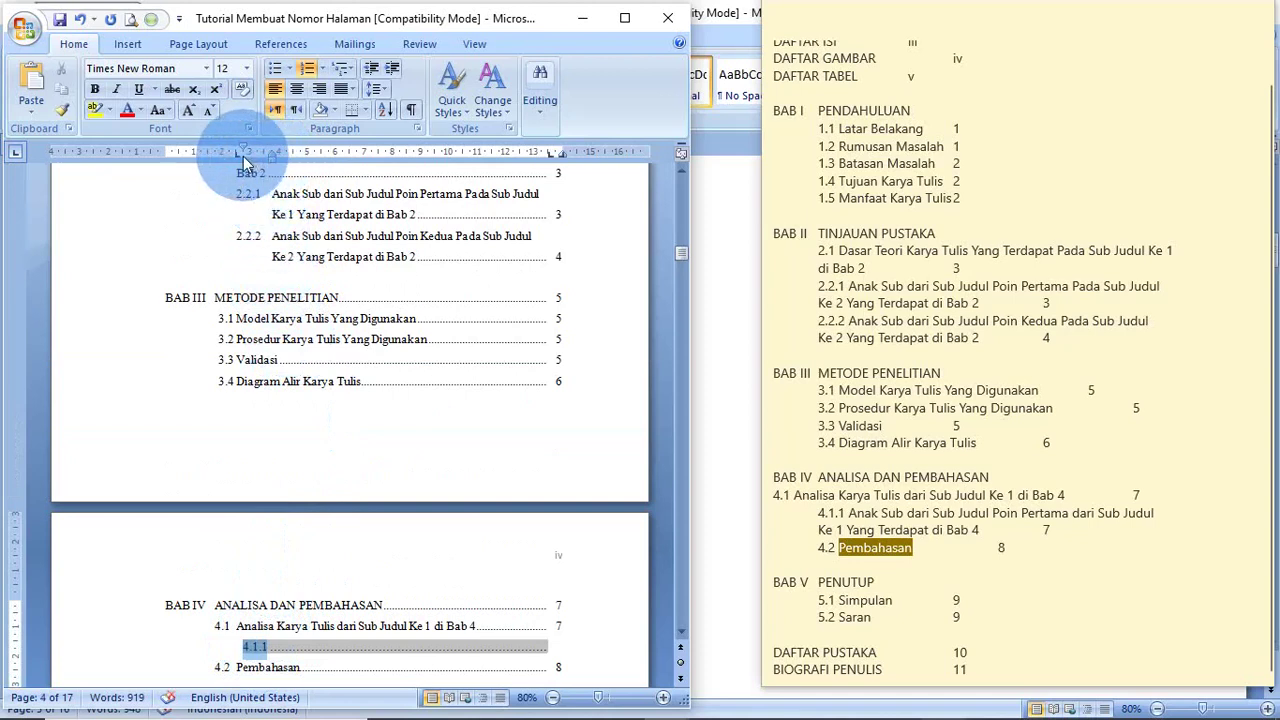
left_click_drag(244, 158, 272, 165)
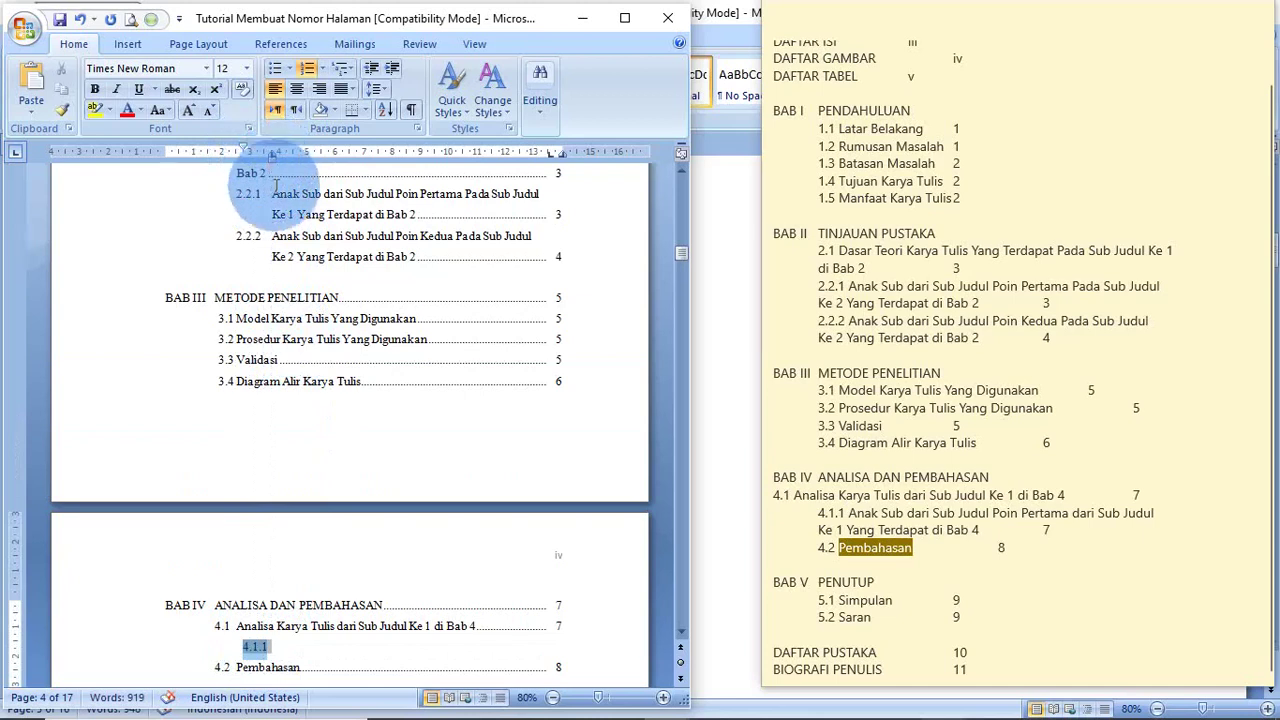
left_click(272, 194)
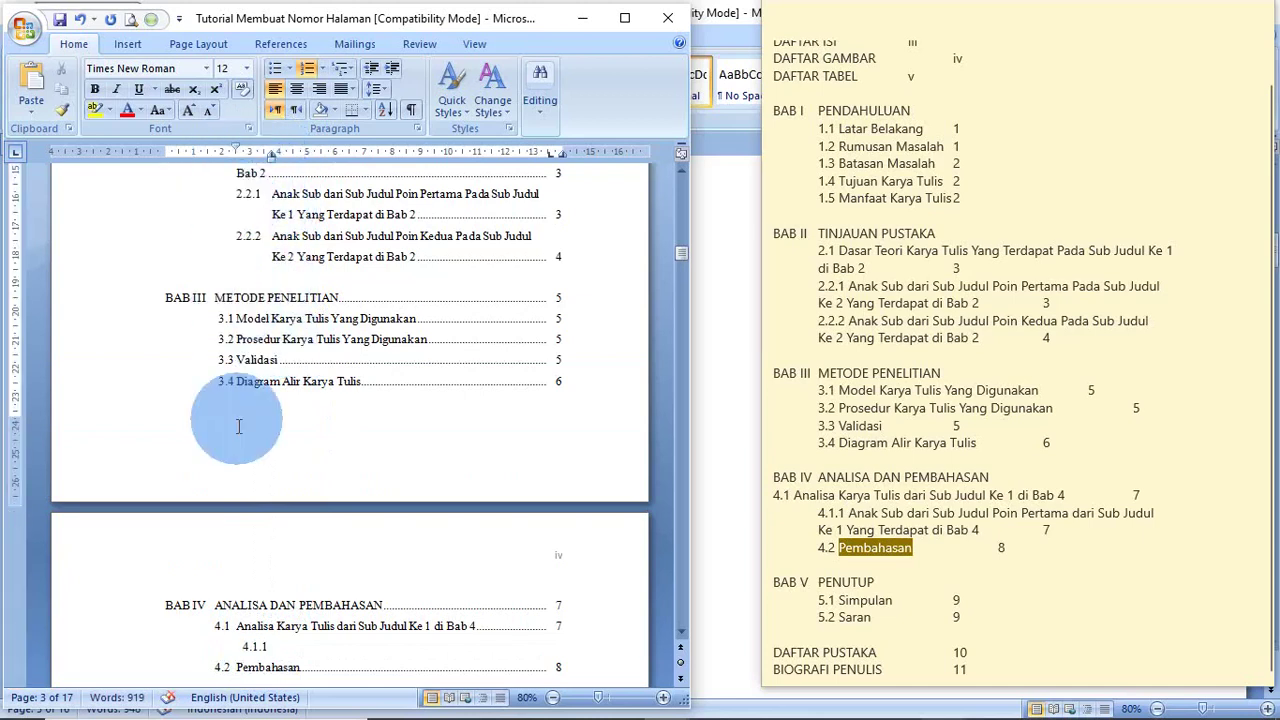
left_click(277, 647)
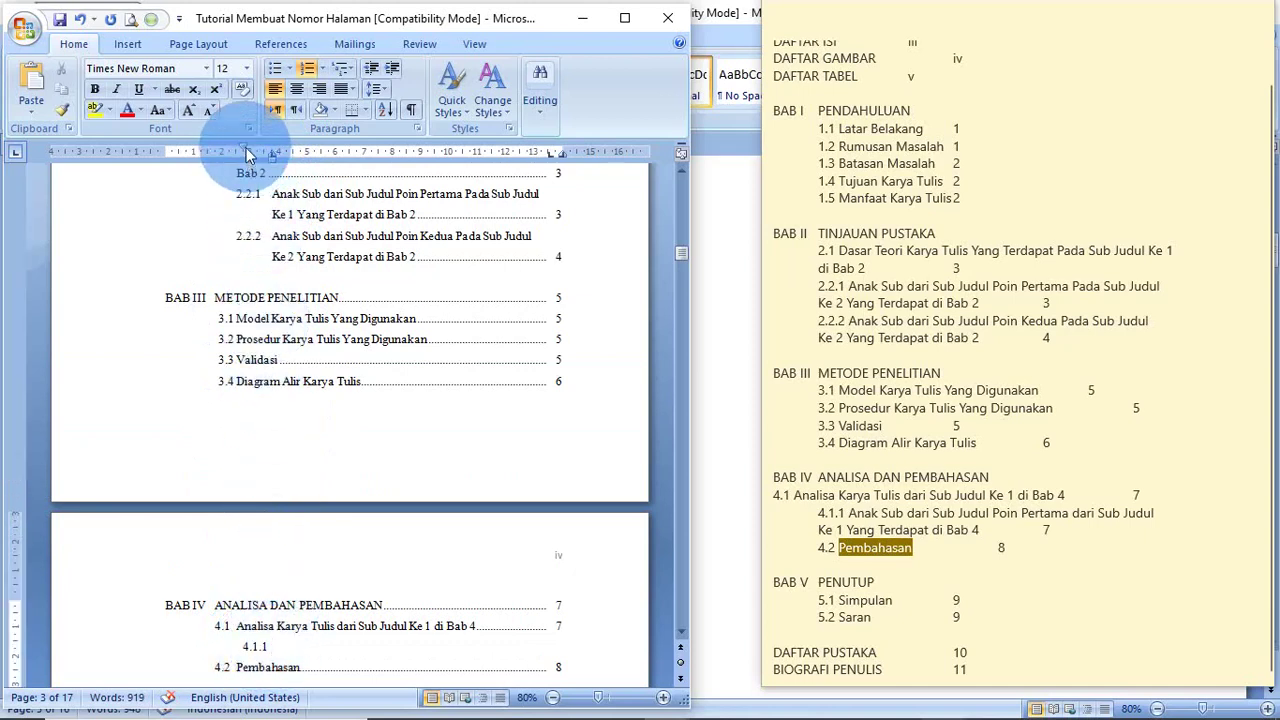
left_click_drag(248, 155, 236, 157)
scroll(315, 472, "down", 5)
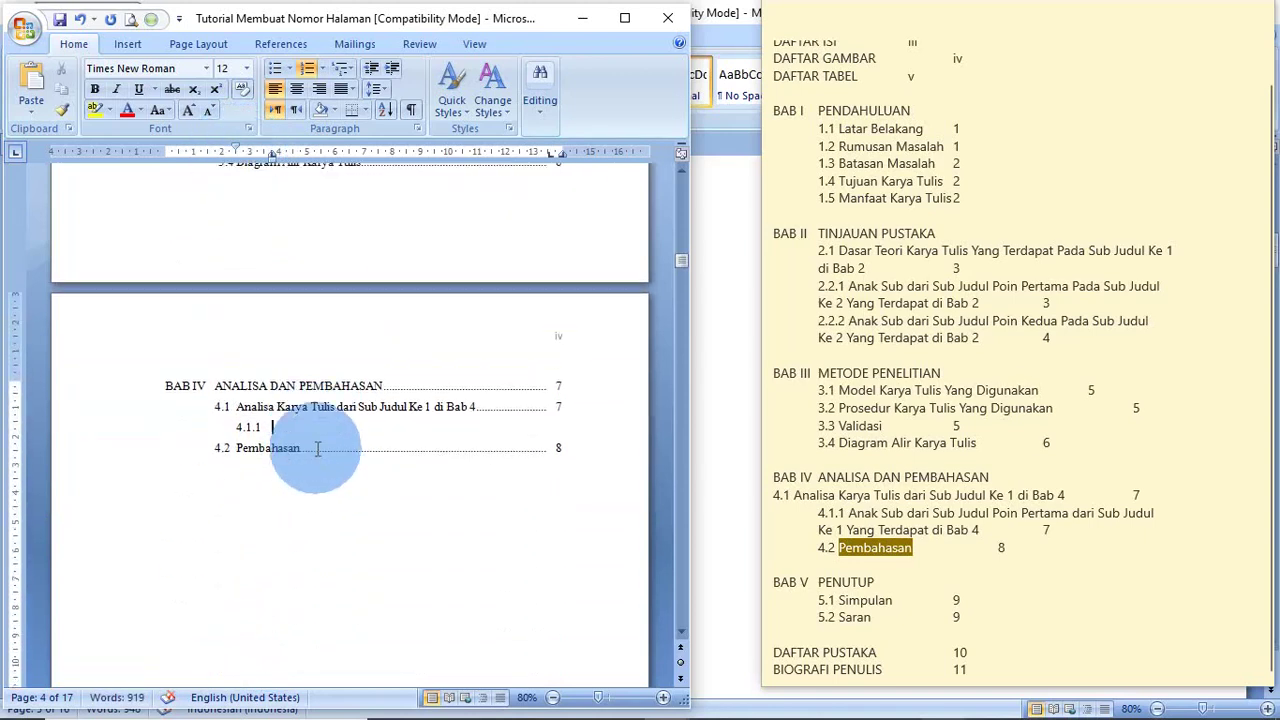
- Copy "Anak Sub dari Sub Judul Poin Pertama dari Sub Judul Ke 1 Yang Terdapat di Bab 4" from the note into entry 4.1.1
left_click(849, 514)
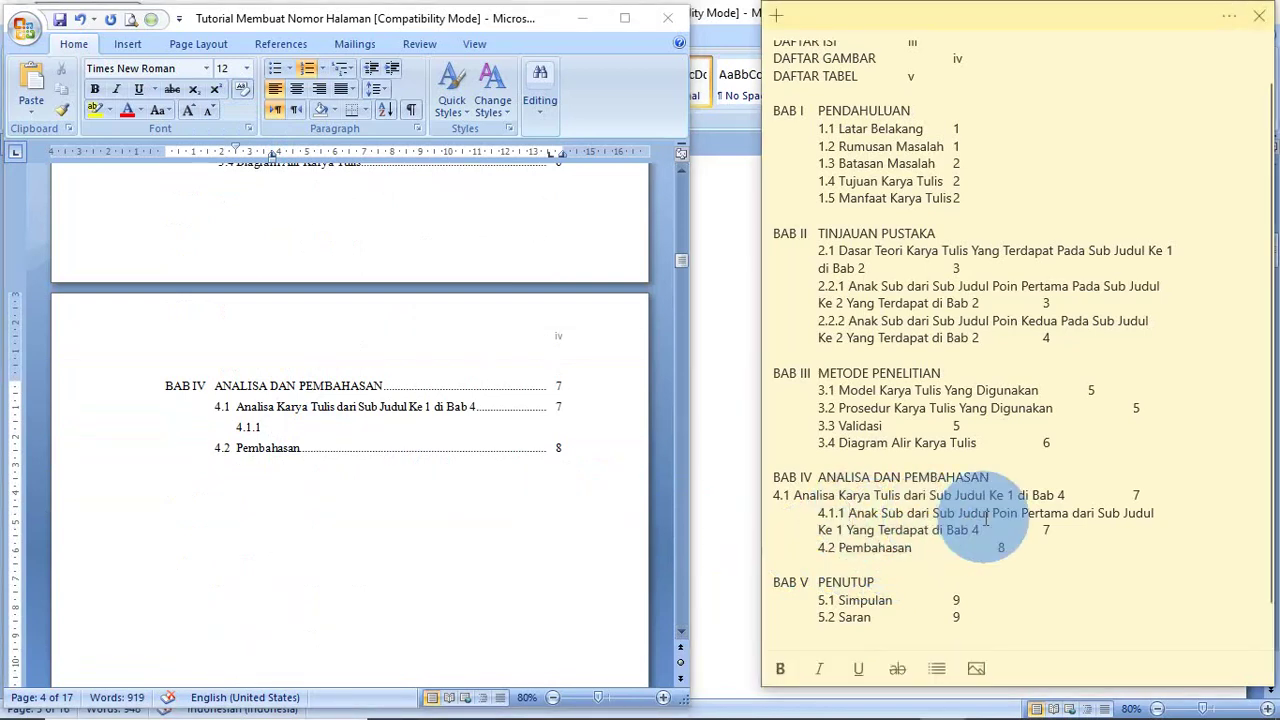
key("ctrl+shift+Right")
key("ctrl+shift+Right")
key("ctrl+shift+Right")
key("ctrl+shift+Right")
key("ctrl+shift+Right")
key("ctrl+shift+Right")
key("ctrl+shift+Right")
key("ctrl+shift+Right")
key("ctrl+shift+Right")
key("ctrl+shift+Right")
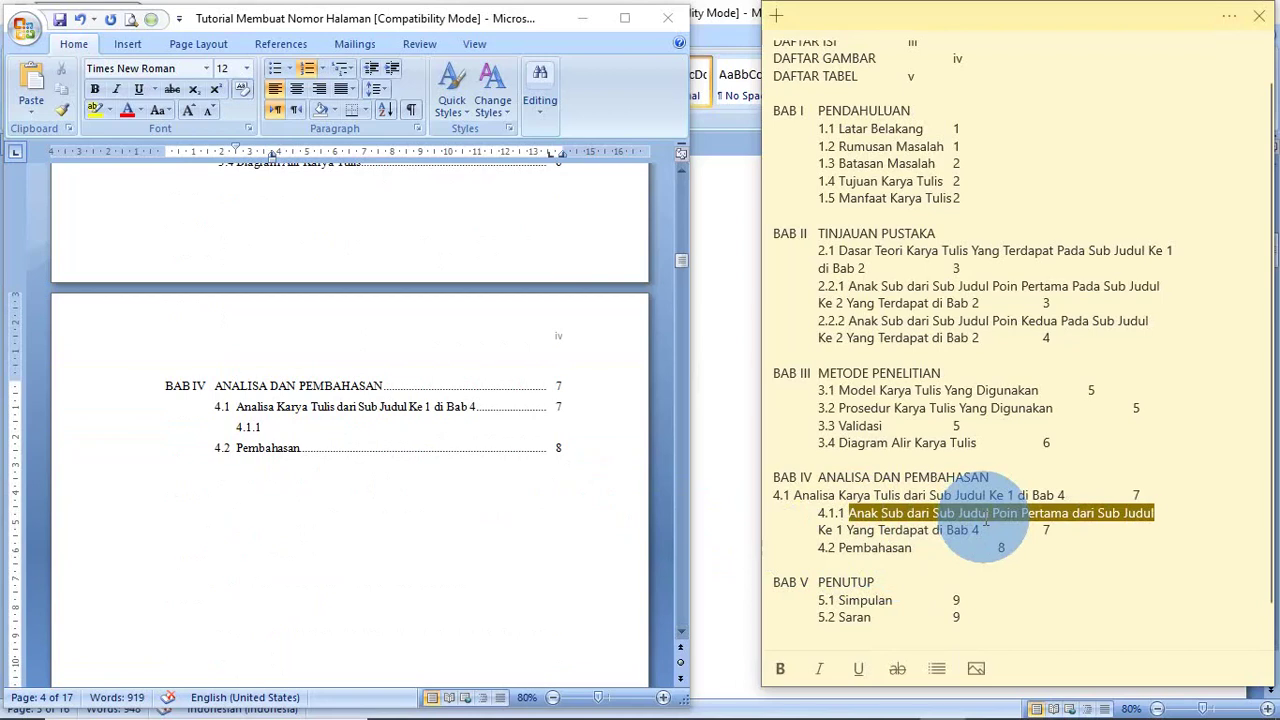
key("ctrl+shift+Right")
key("ctrl+shift+Right")
key("ctrl+shift+Right")
key("ctrl+shift+Right")
key("ctrl+shift+Right")
key("ctrl+shift+Right")
key("ctrl+shift+Right")
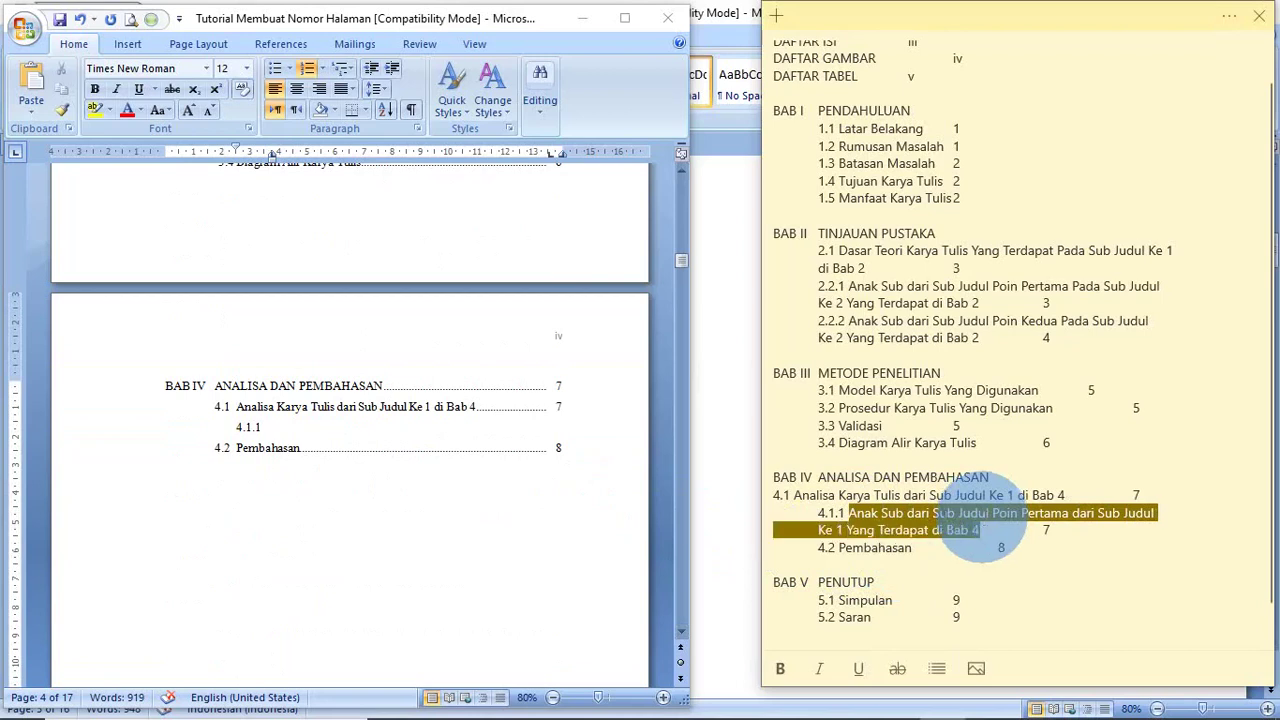
left_click(336, 429)
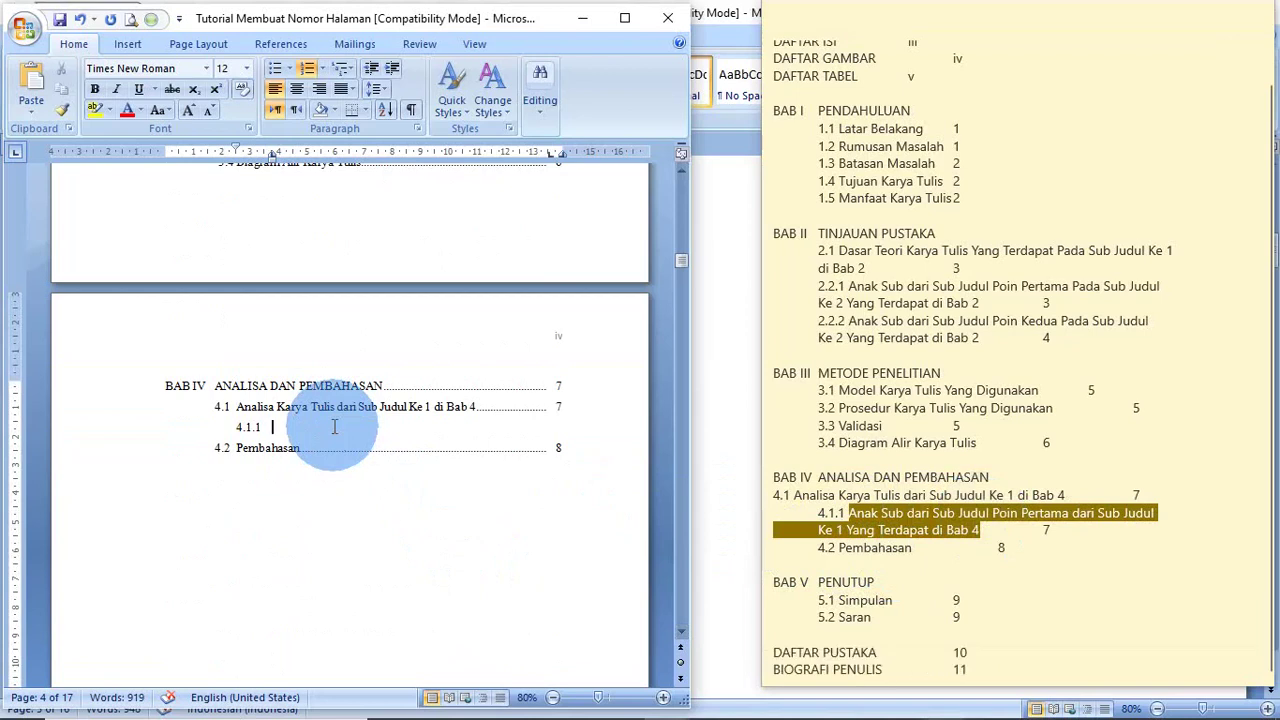
type("Anak Sub dari Sub Judul Poin Pertama dari Sub Judul Ke 1 Yang Terdapat di Bab 4")
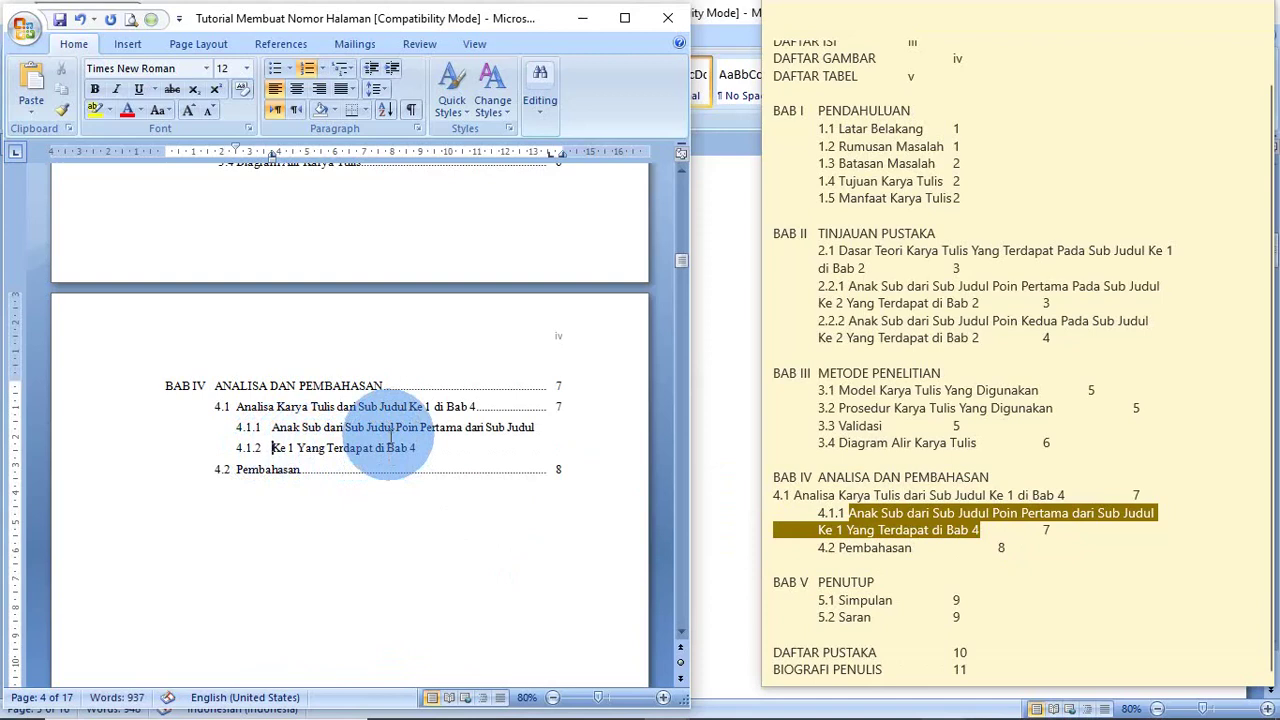
- Remove the extra 4.1.2 number from the title's second line and end that line with a dot-leader tab and page number 7
key("Home")
key("BackSpace")
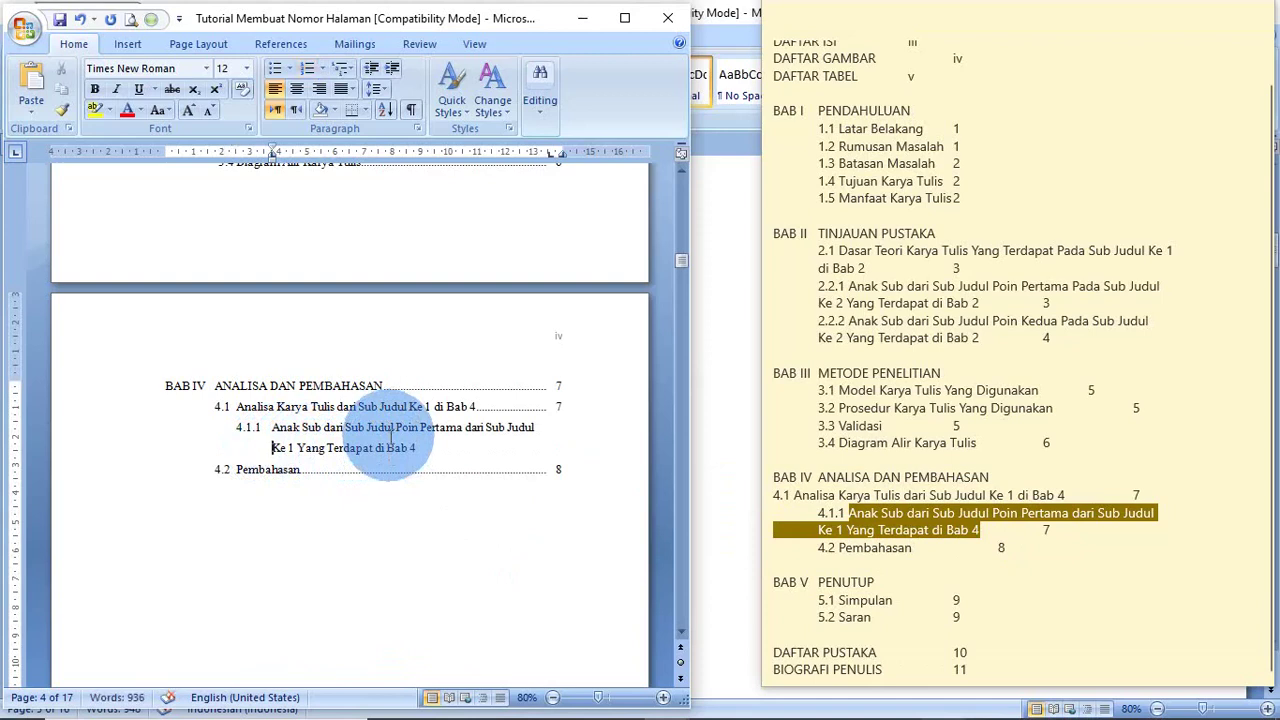
left_click(420, 447)
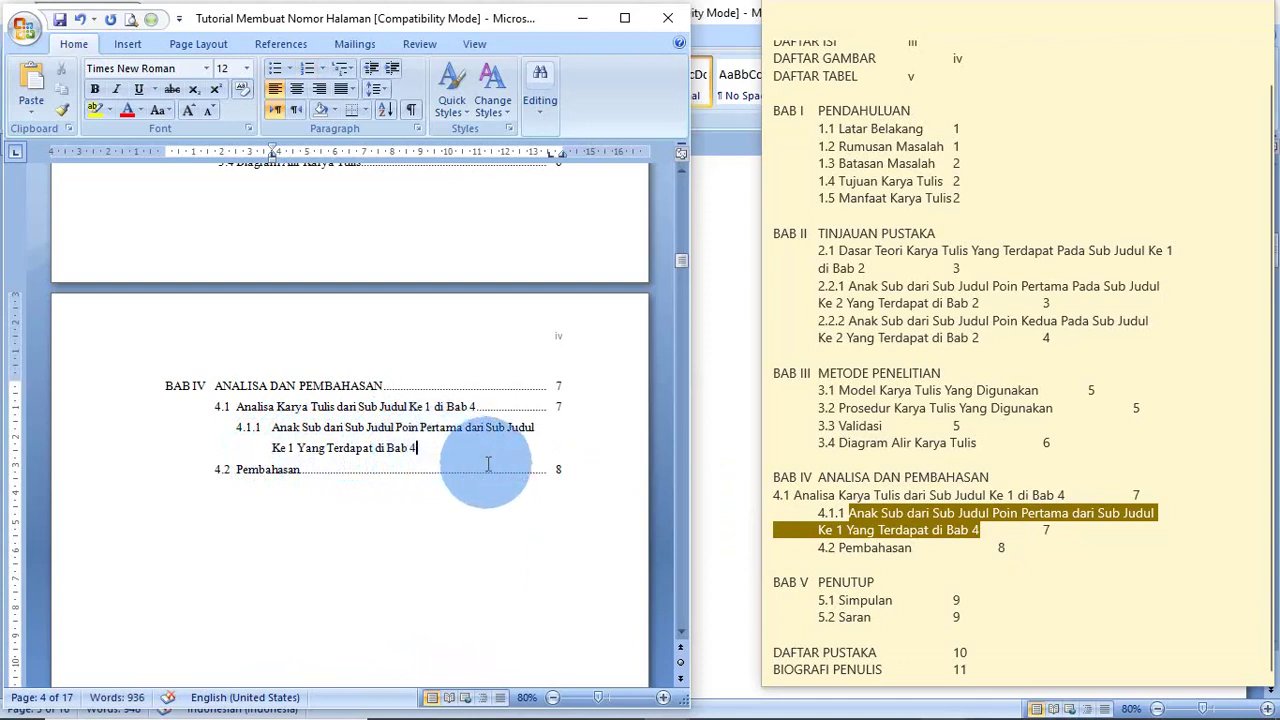
key("Tab")
type("7")
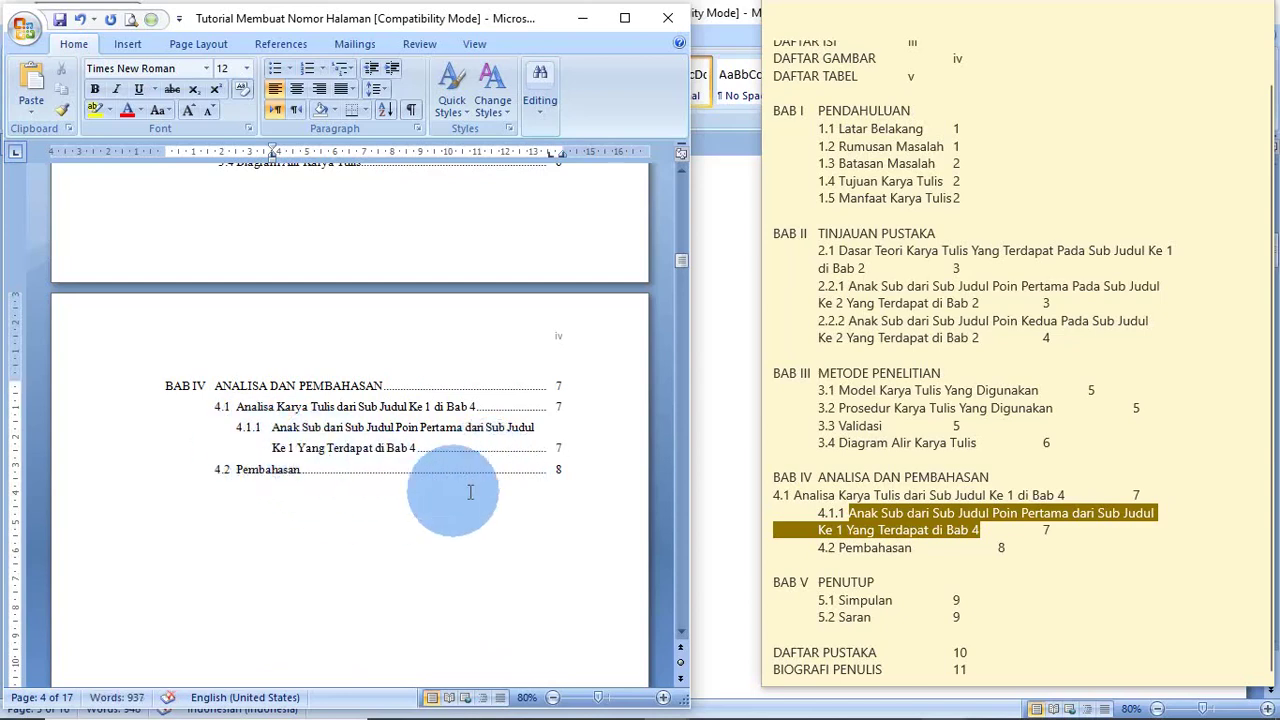
- Add a blank line and an unnumbered line below entry 4.2, moving the new line's indents to the left margin
left_click(583, 479)
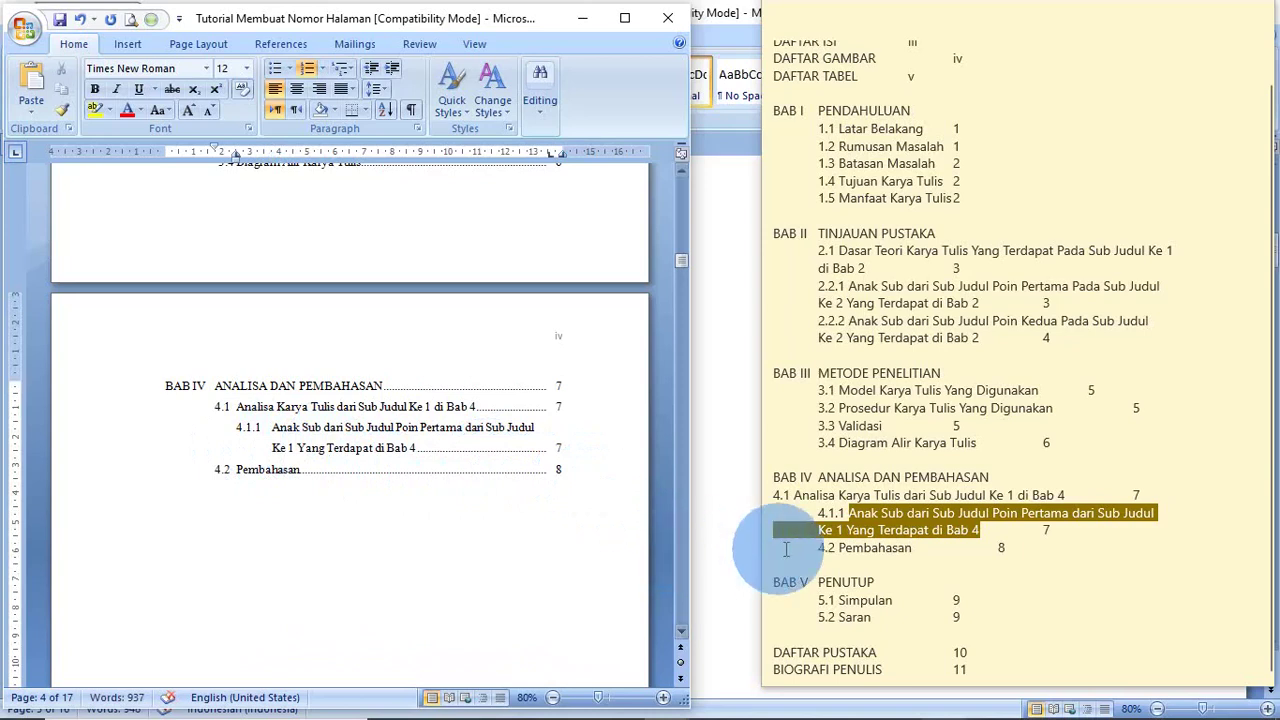
key("Return")
type("4.3")
key("Tab")
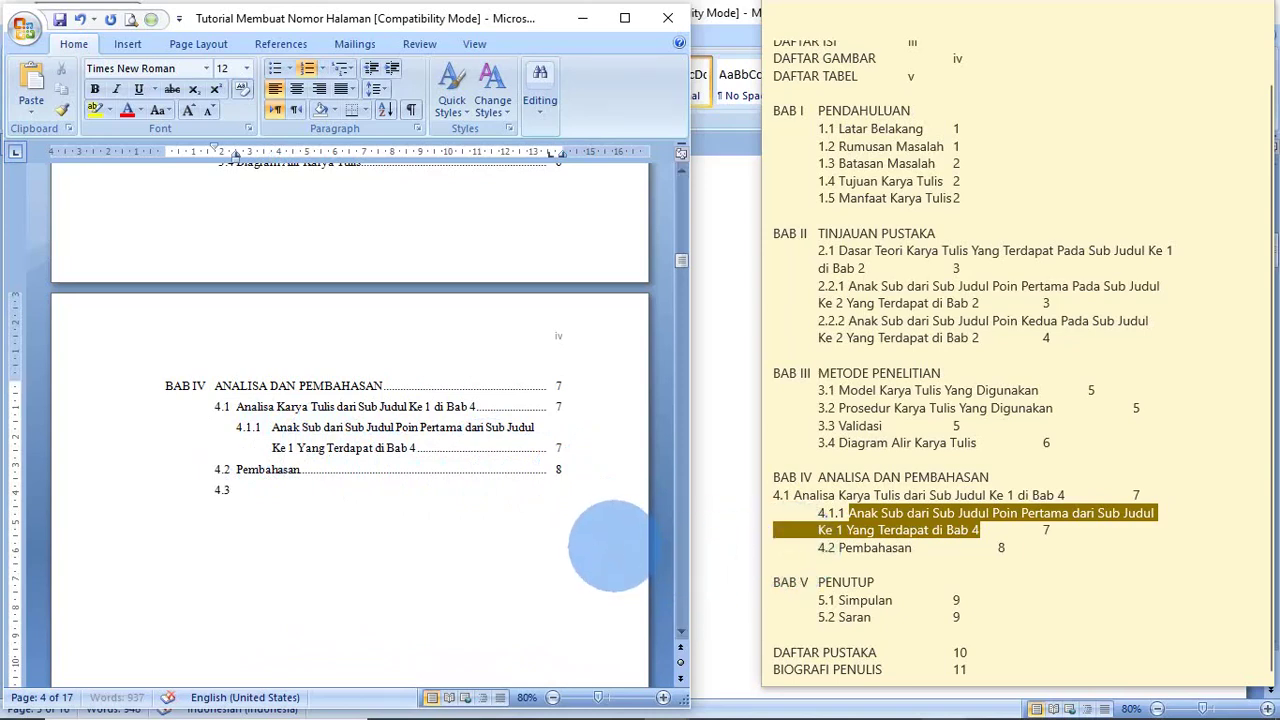
key("BackSpace")
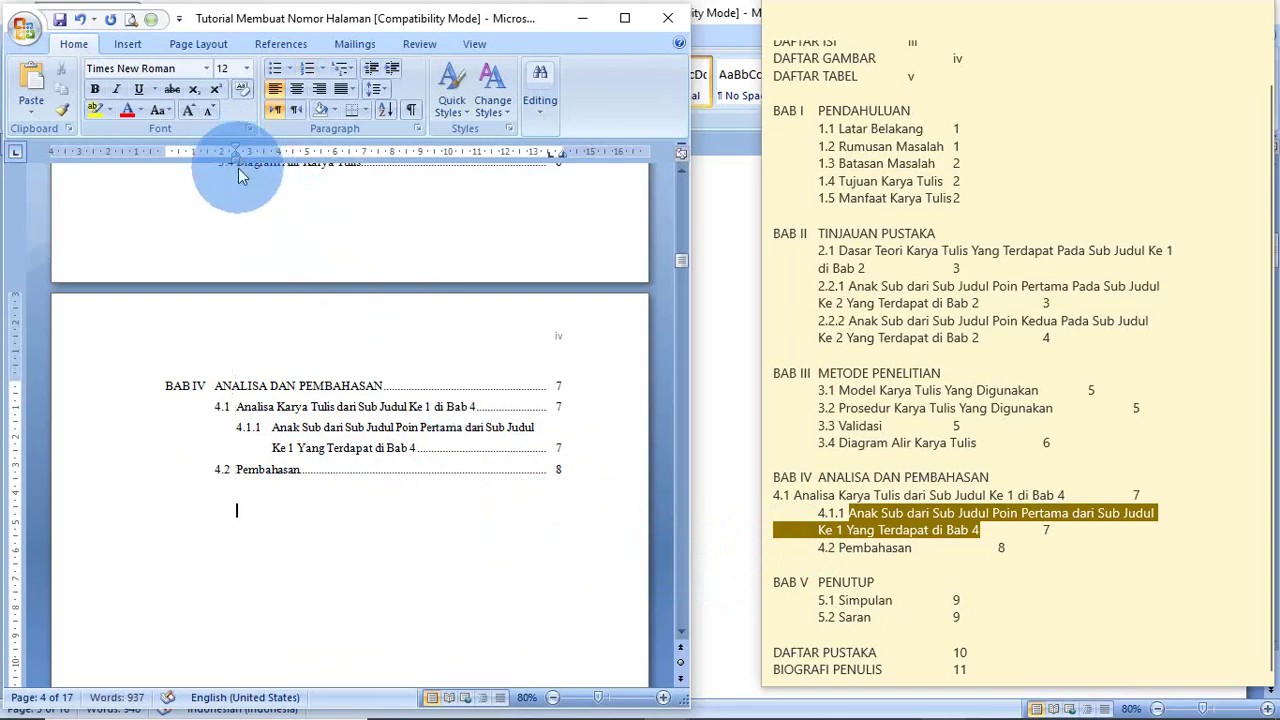
left_click_drag(233, 160, 165, 168)
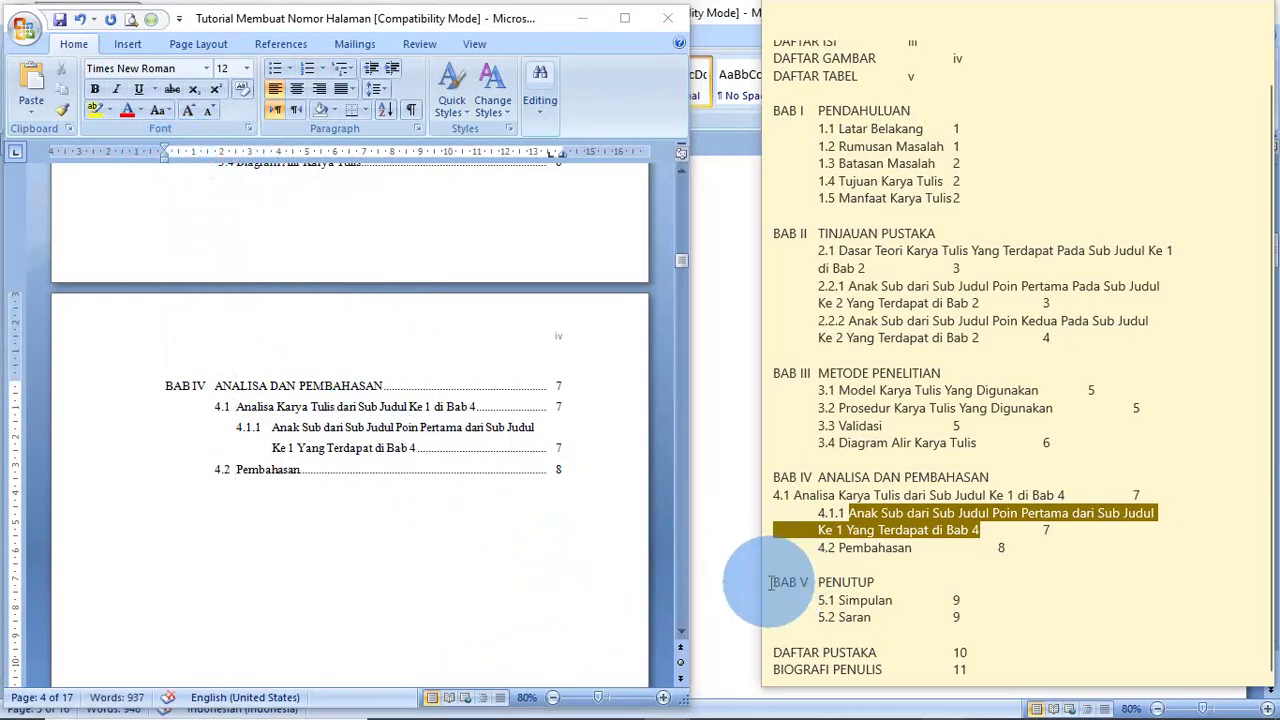
- Copy the "BAB V PENUTUP" heading from the note onto the new line and add a left tab stop aligning its title with BAB IV's
left_click_drag(775, 583, 876, 583)
key("ctrl+c")
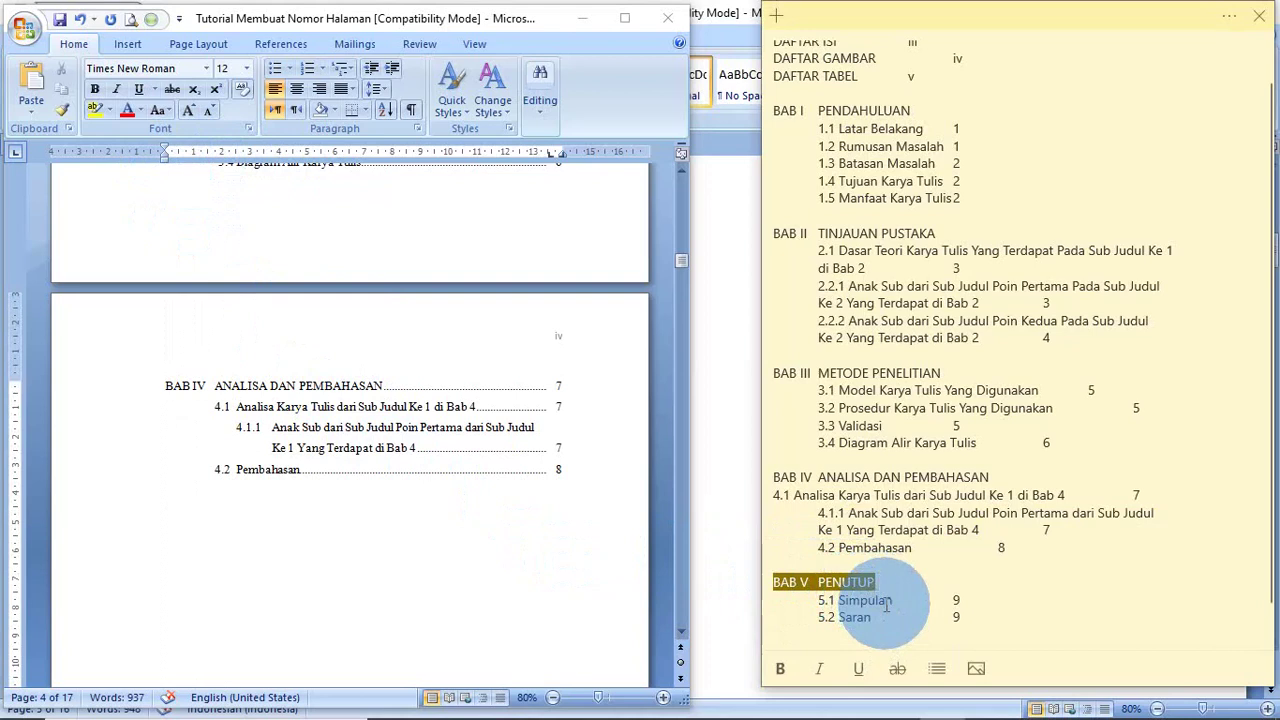
left_click(176, 530)
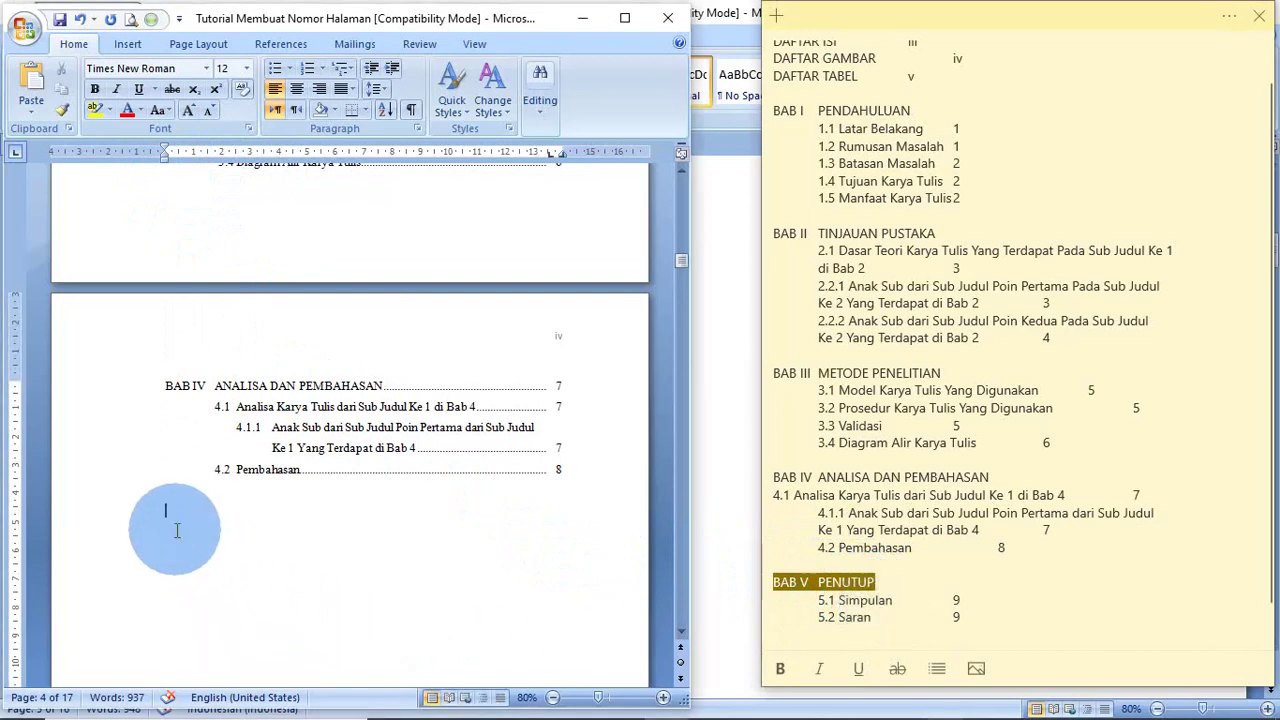
key("ctrl+v")
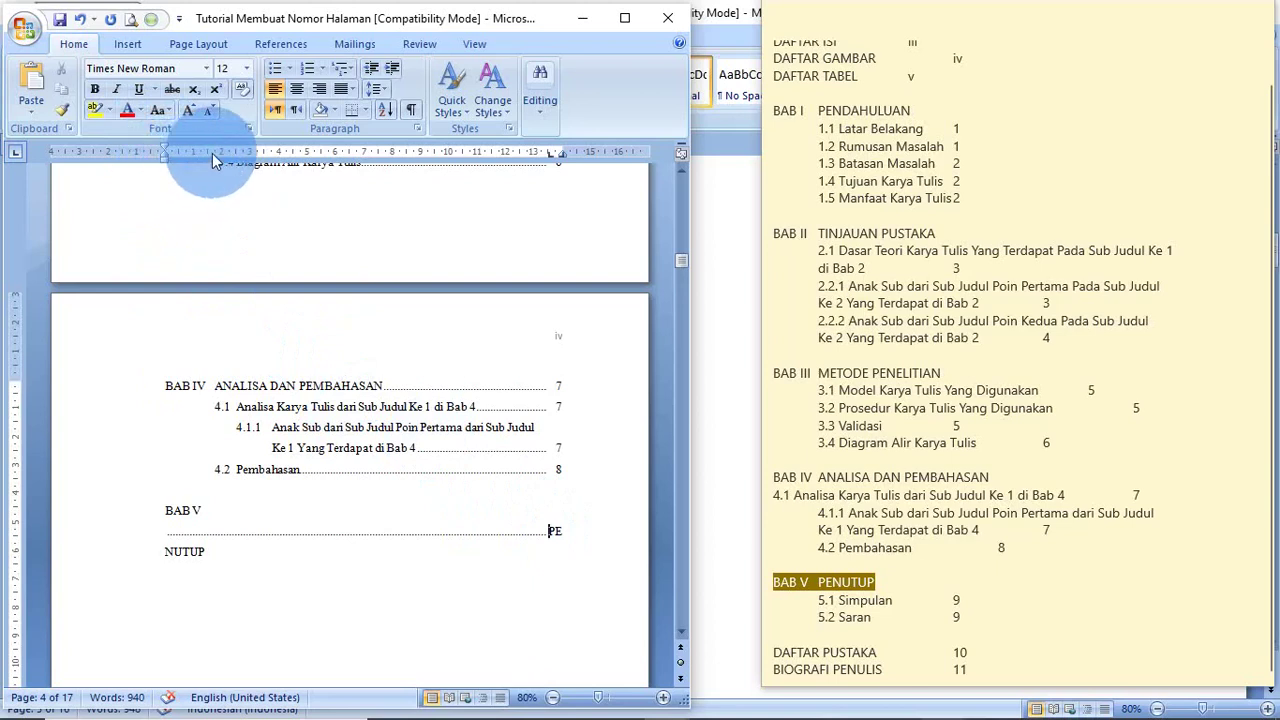
key("BackSpace")
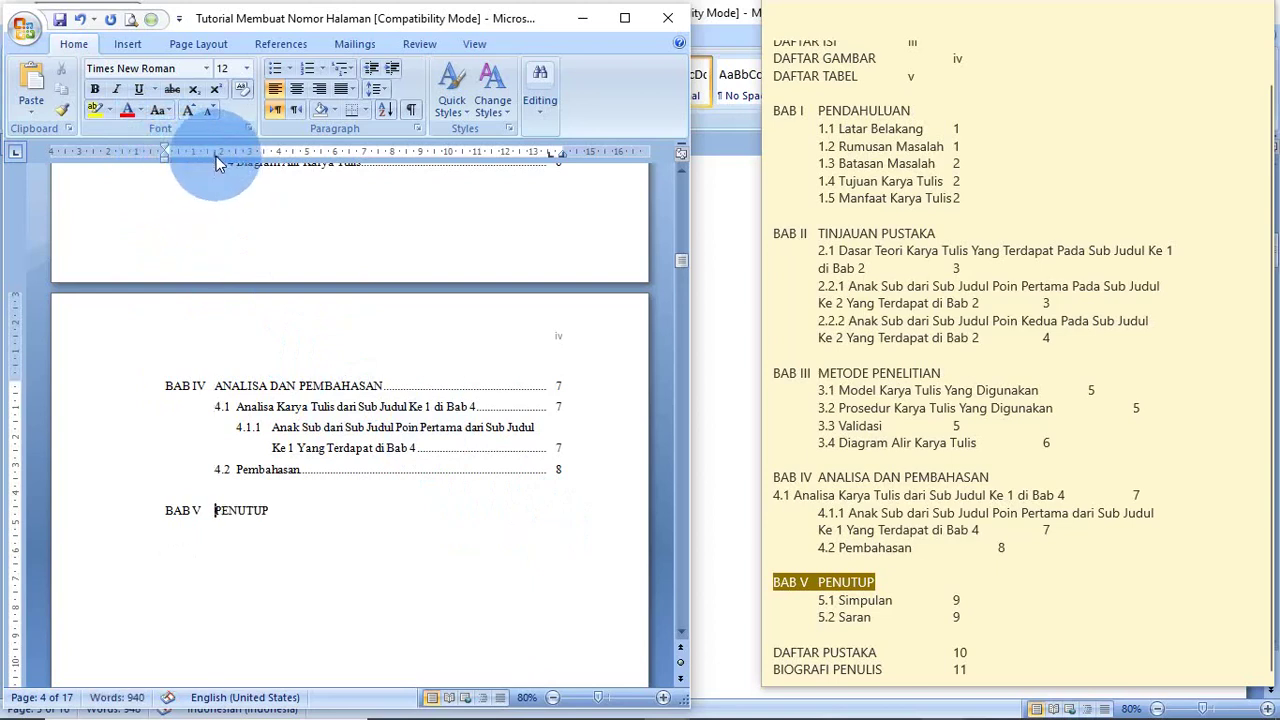
left_click(272, 514)
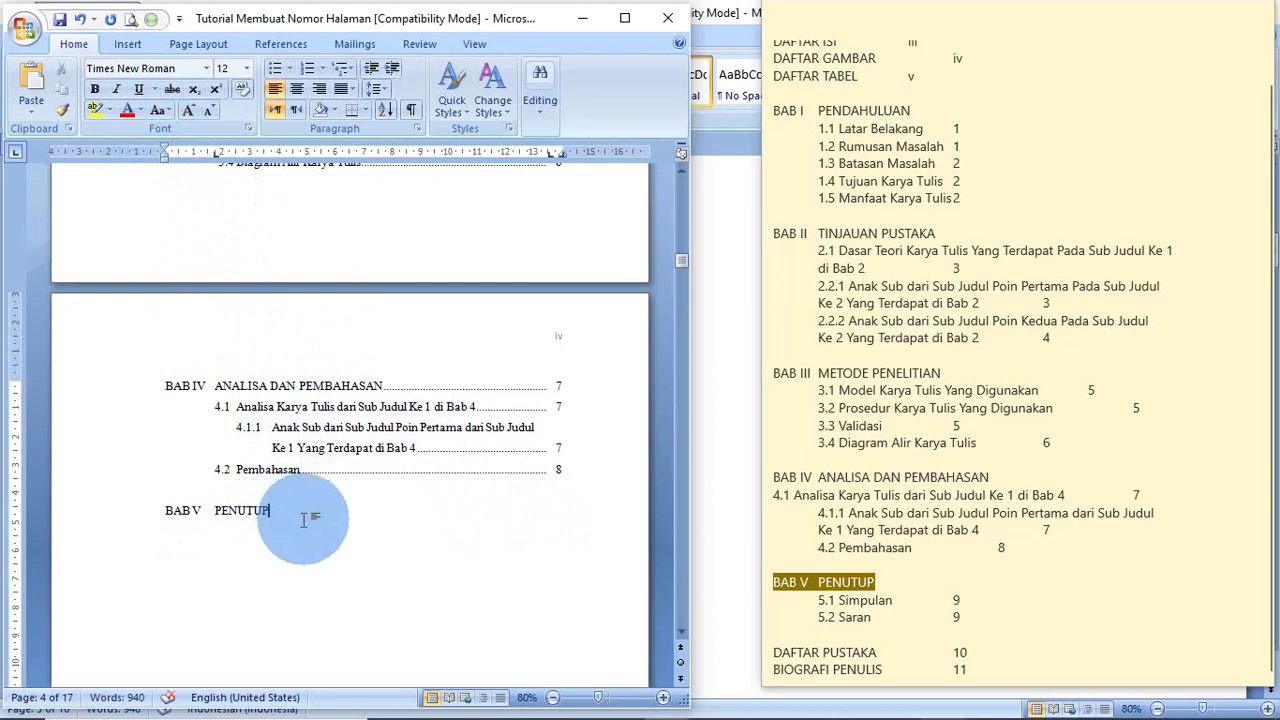
- End the BAB V PENUTUP line with a dot-leader tab and page number 9, and start a new line below
key("Tab")
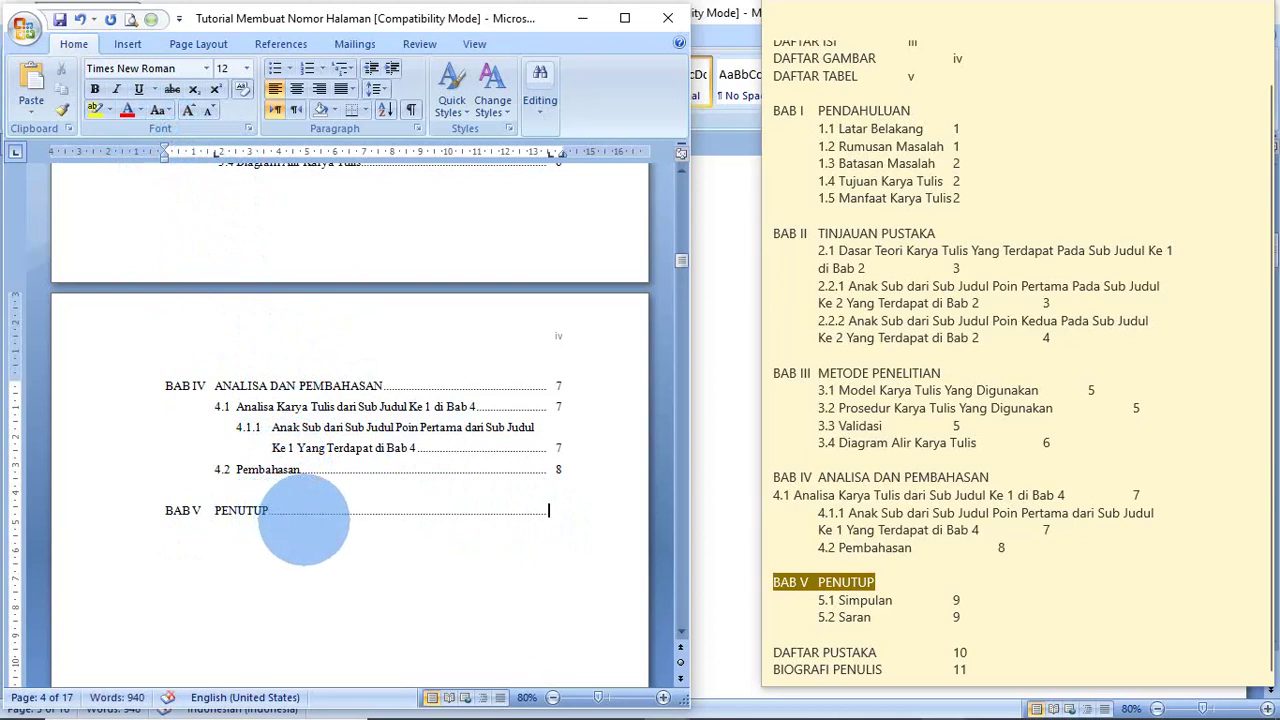
type("9")
key("Return")
left_click(320, 69)
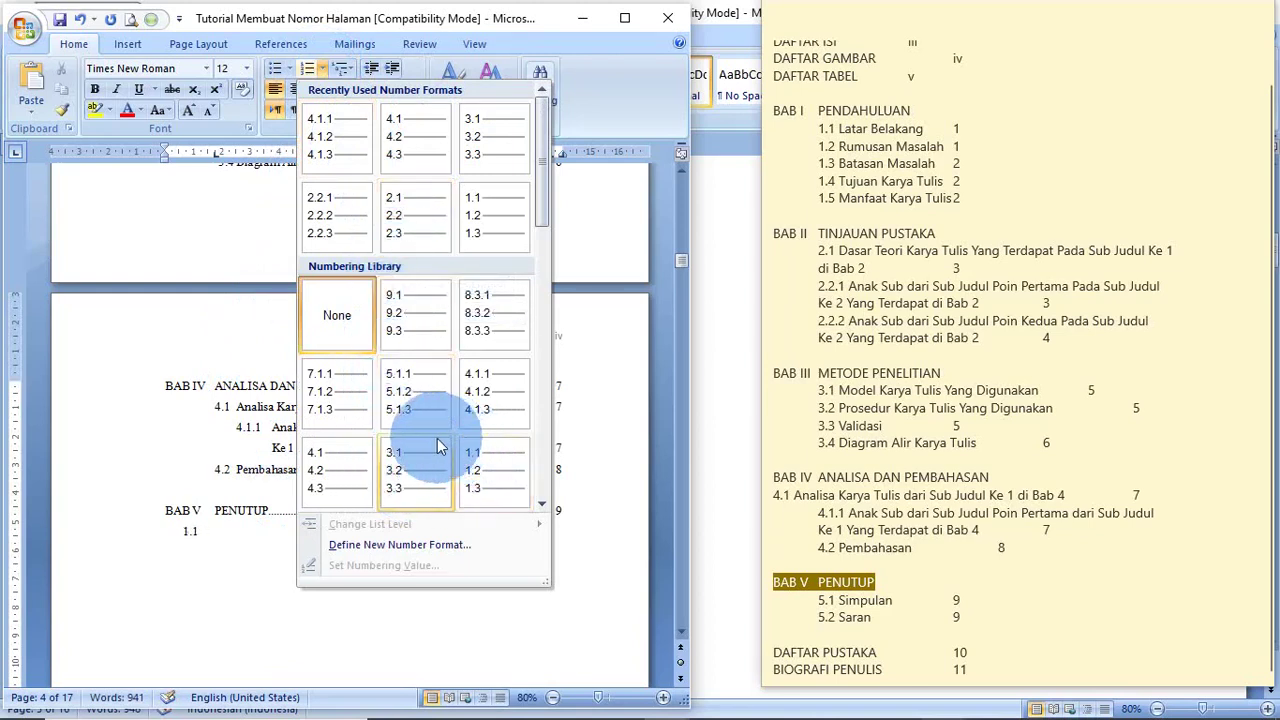
left_click(335, 468)
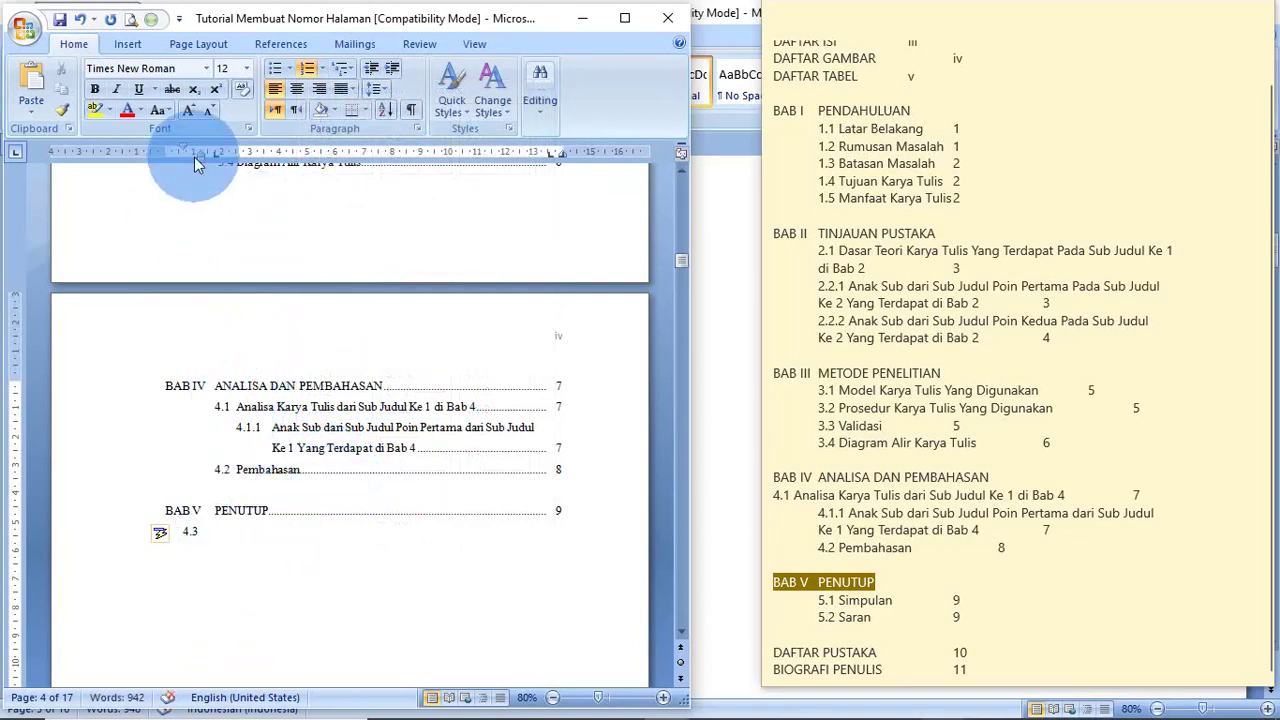
left_click_drag(194, 157, 233, 168)
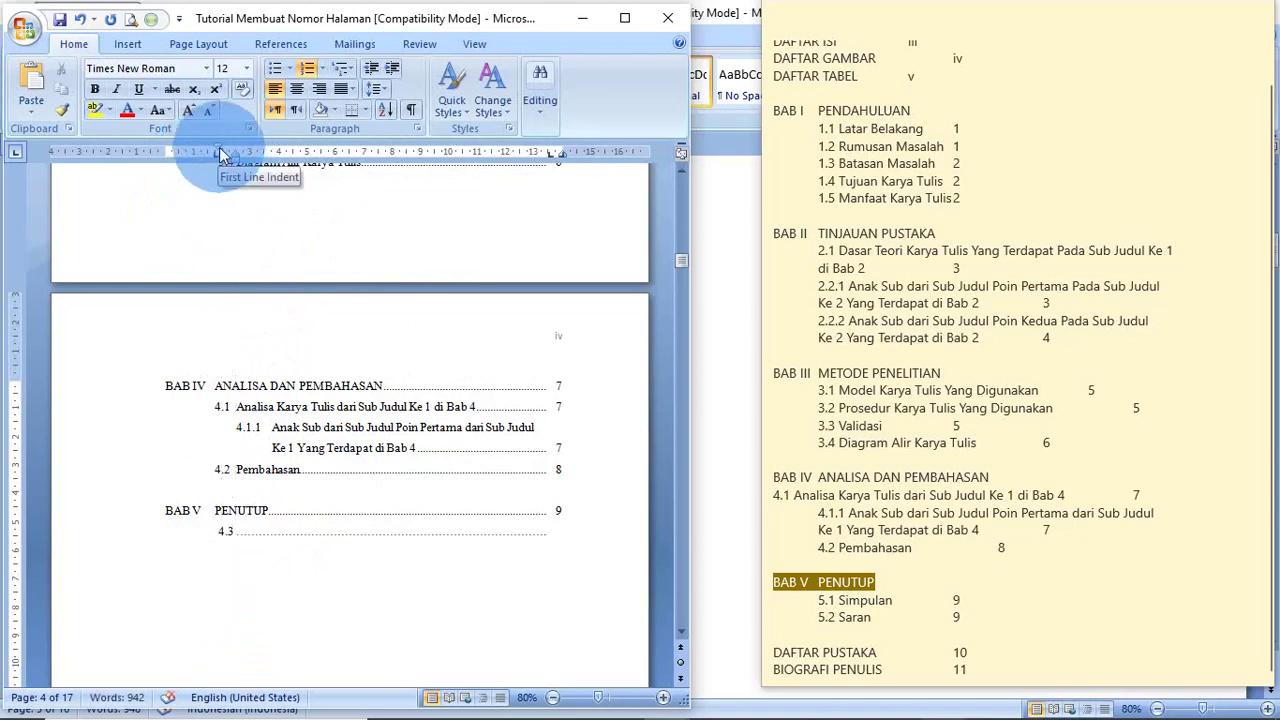
left_click_drag(222, 155, 233, 165)
left_click(220, 530)
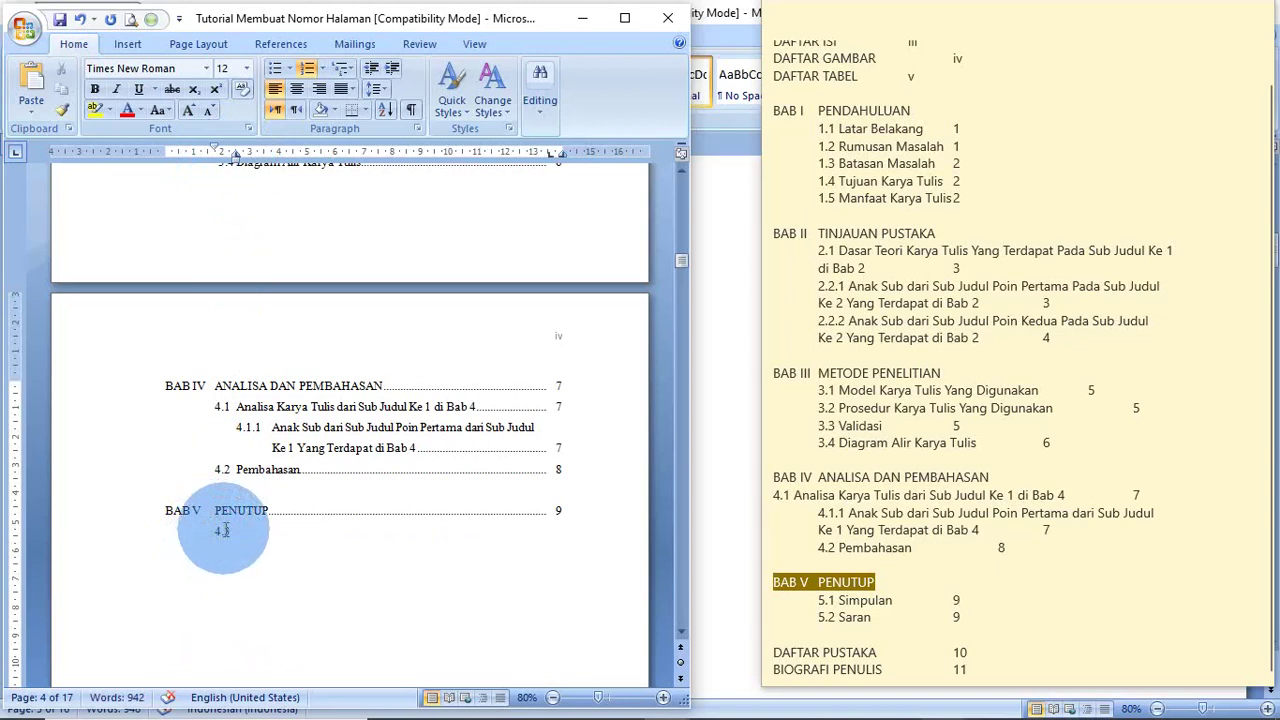
left_click(224, 530)
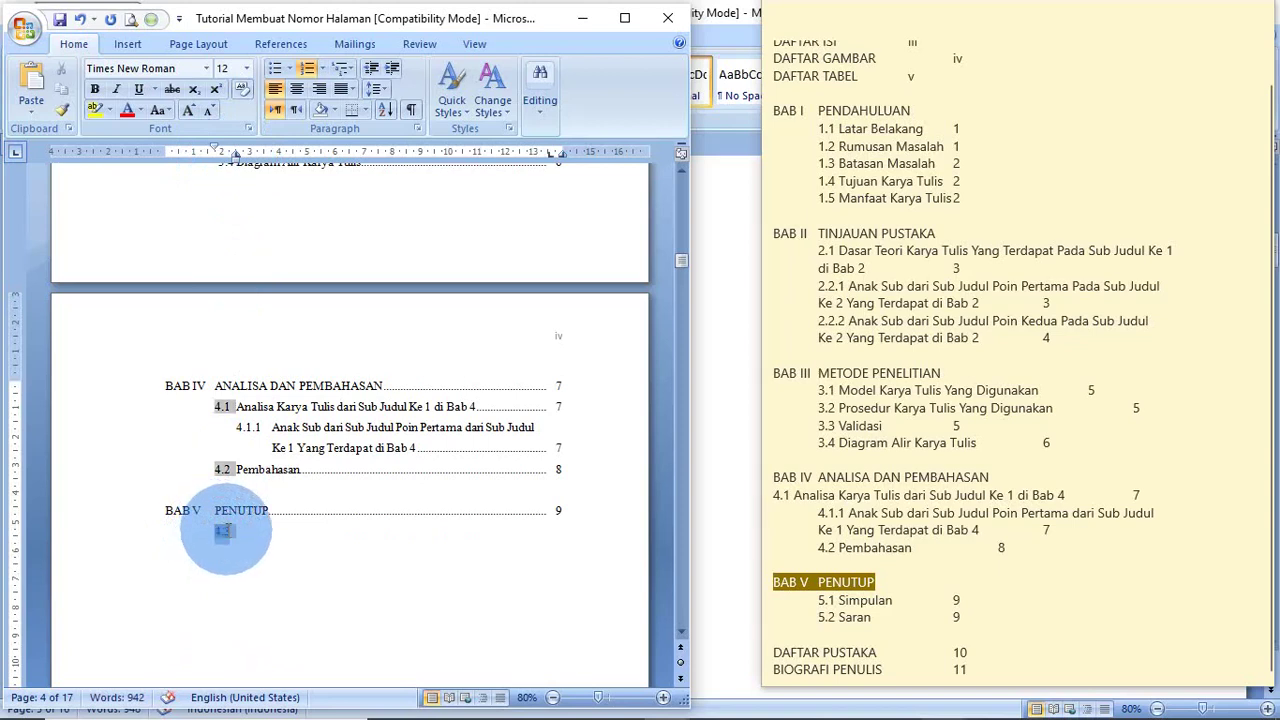
left_click(239, 531)
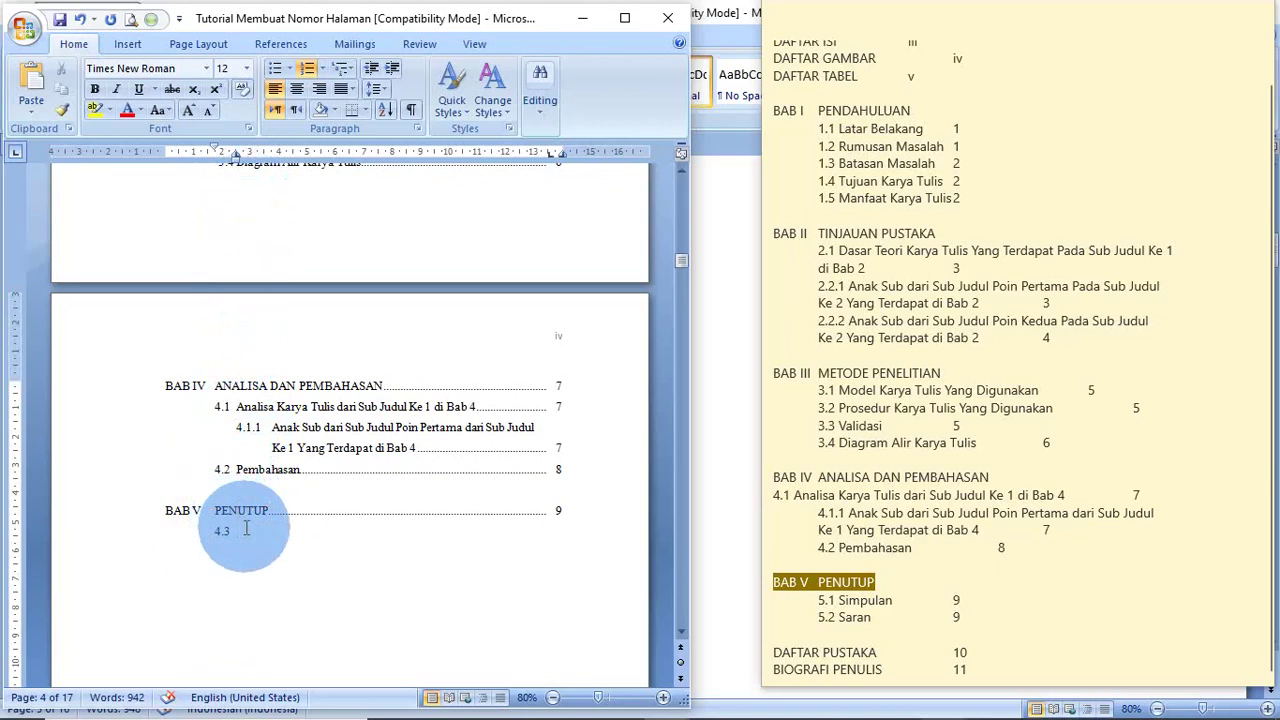
key("BackSpace")
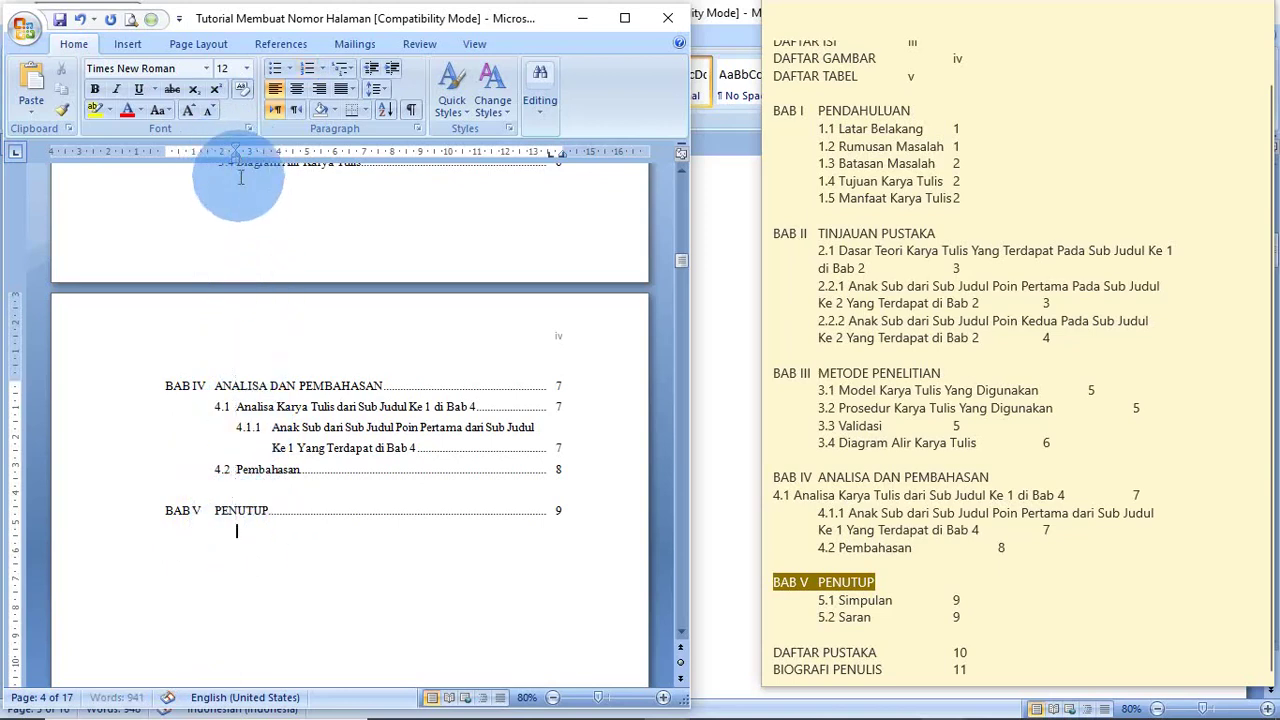
left_click_drag(234, 159, 164, 164)
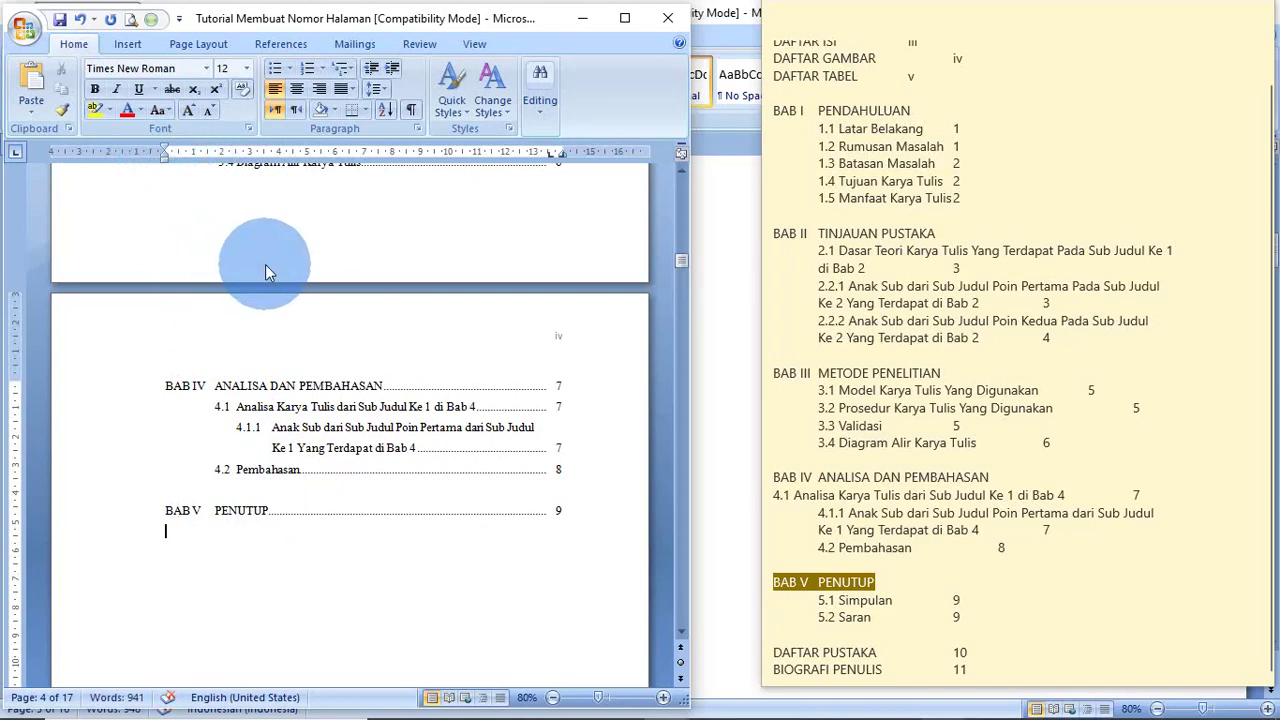
- Apply the 2.1, 2.2, 2.3 numbering to the line below BAB V and align its number and text indents with entry 4.2's
left_click(322, 70)
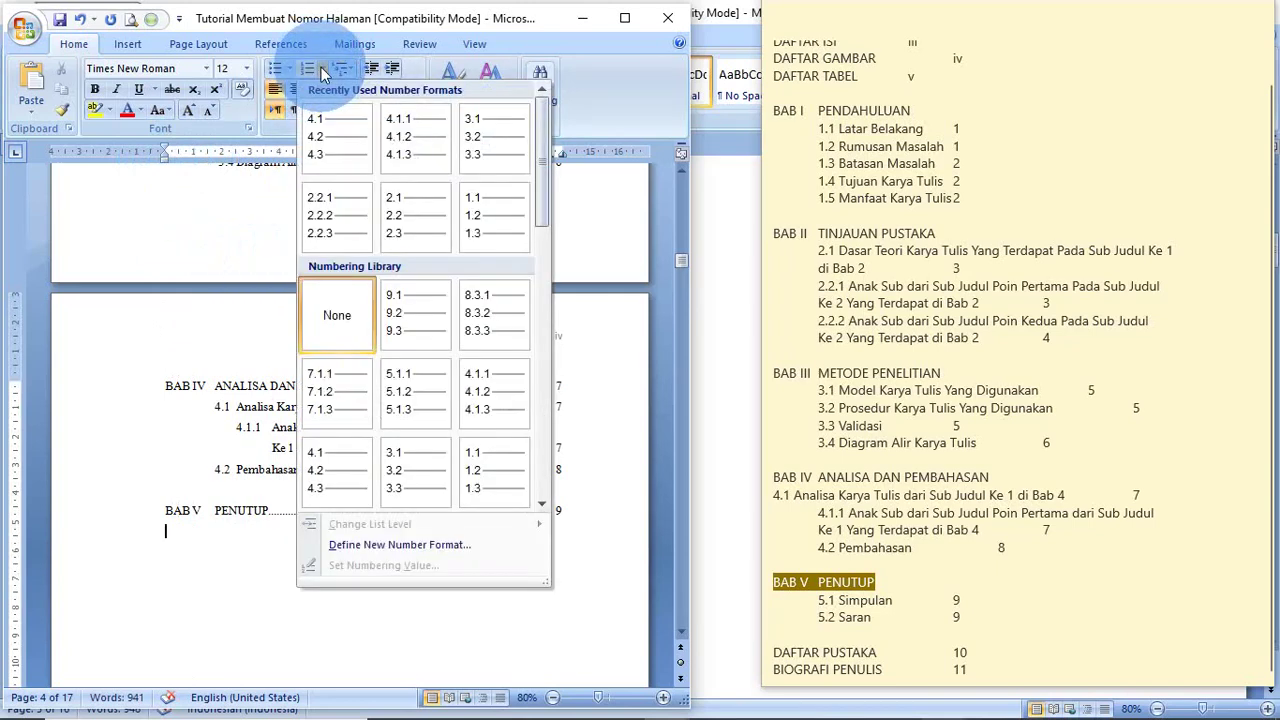
left_click(415, 209)
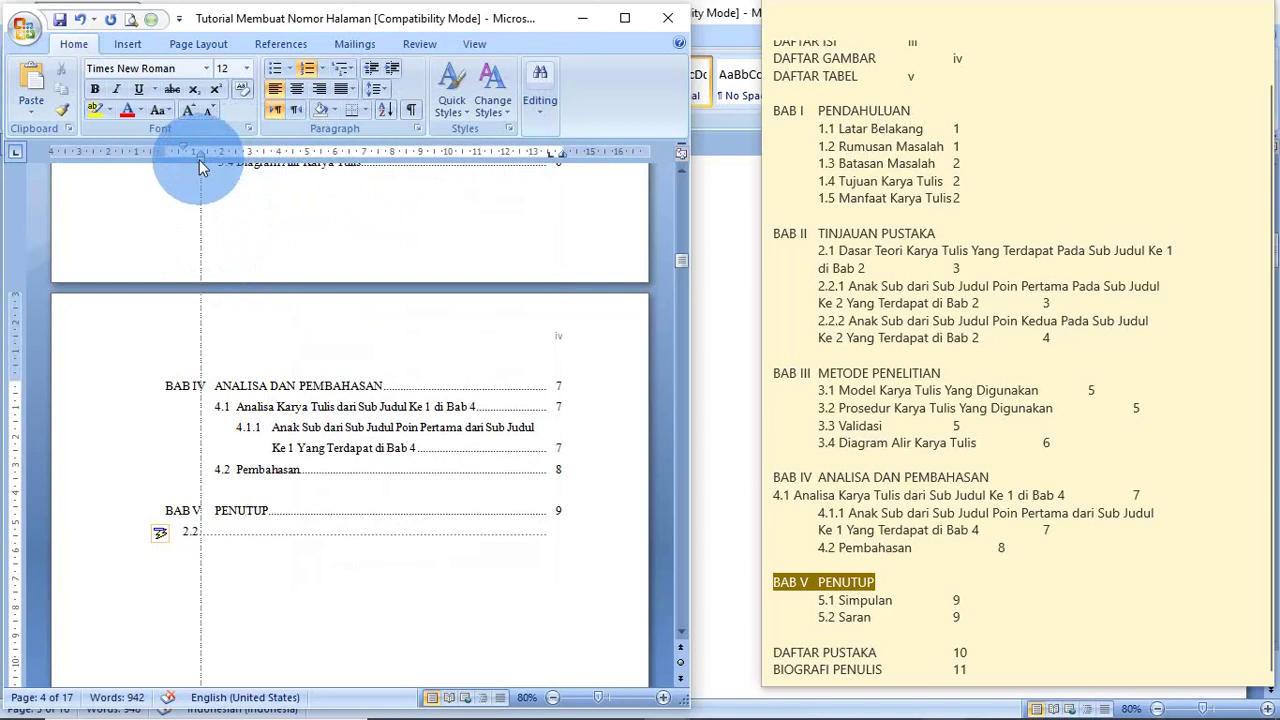
mouse_move(200, 160)
left_mouse_down()
mouse_move(234, 167)
mouse_move(215, 145)
mouse_move(212, 160)
left_mouse_up()
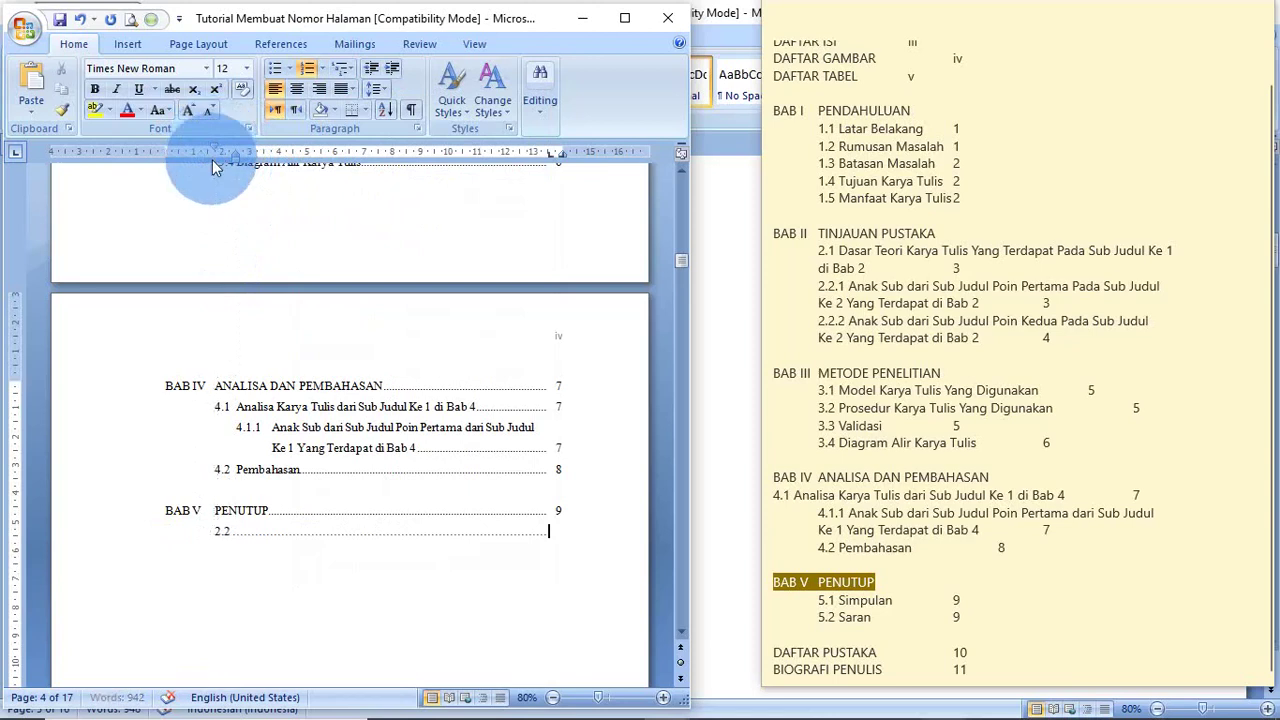
left_click(279, 155)
left_click_drag(279, 155, 234, 162)
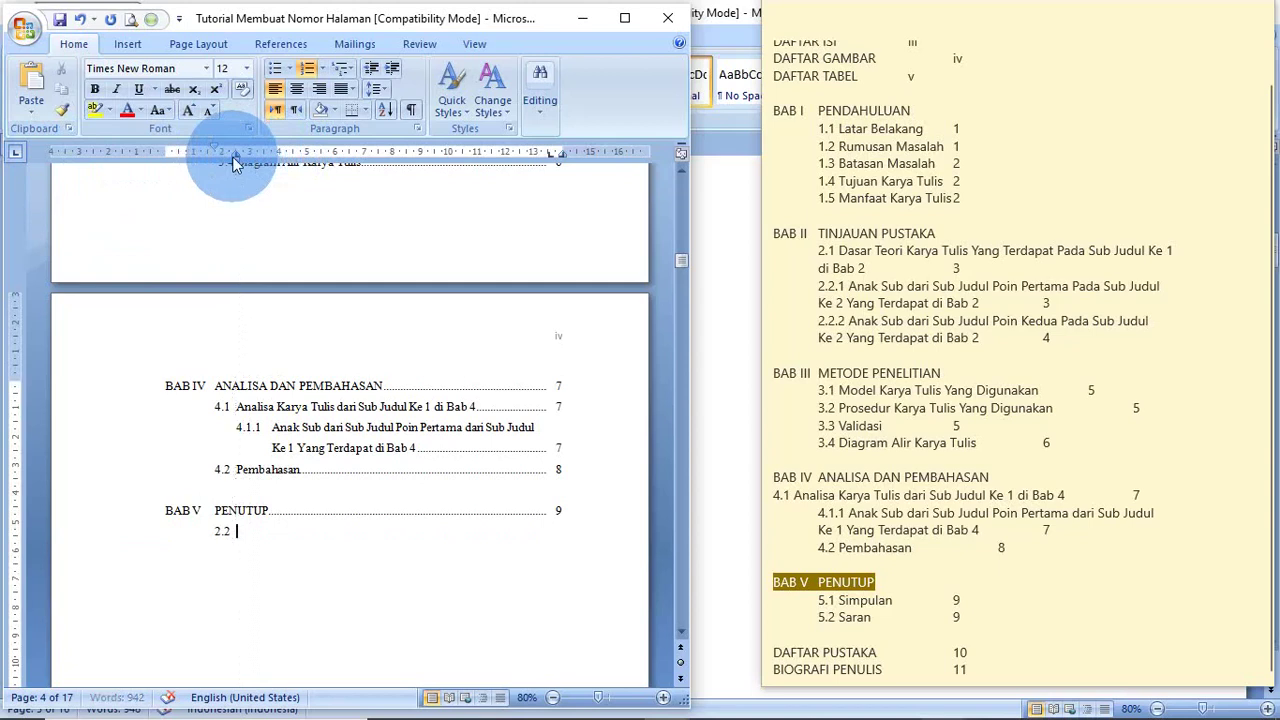
- Define a new number format for the entry below BAB V, changing the chapter prefix to "5."
double_click(222, 531)
right_click(222, 531)
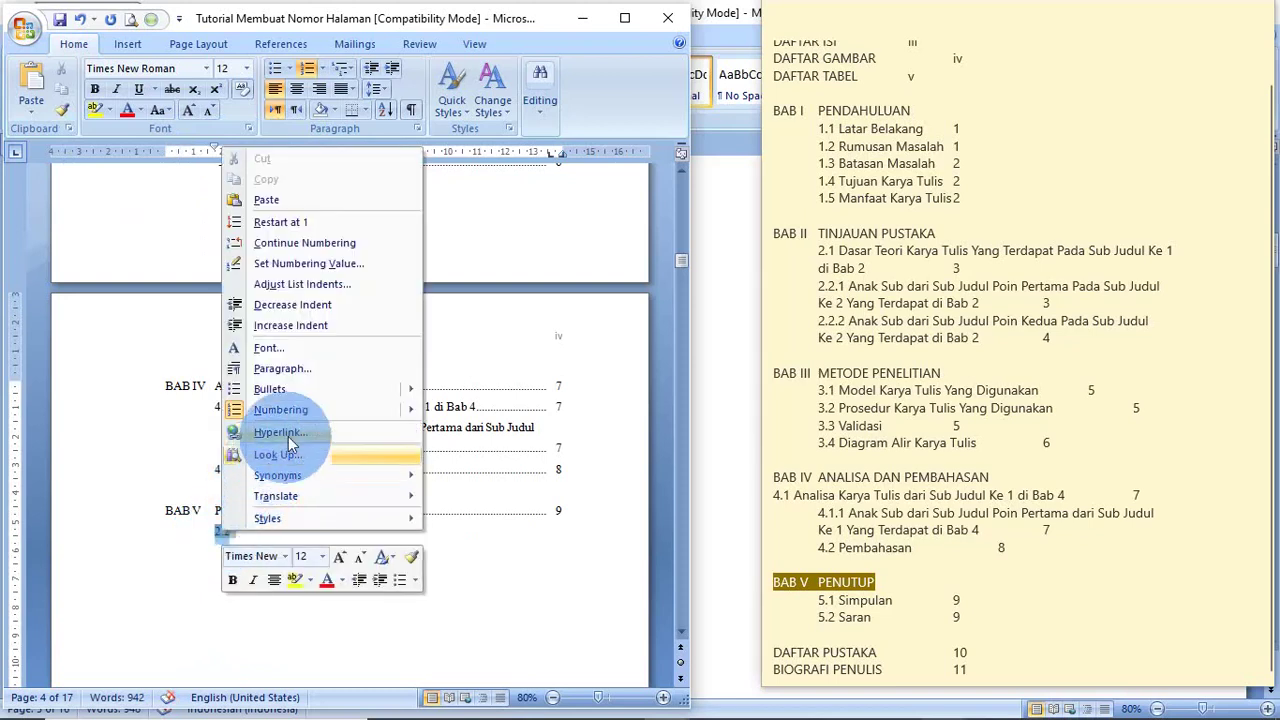
mouse_move(320, 412)
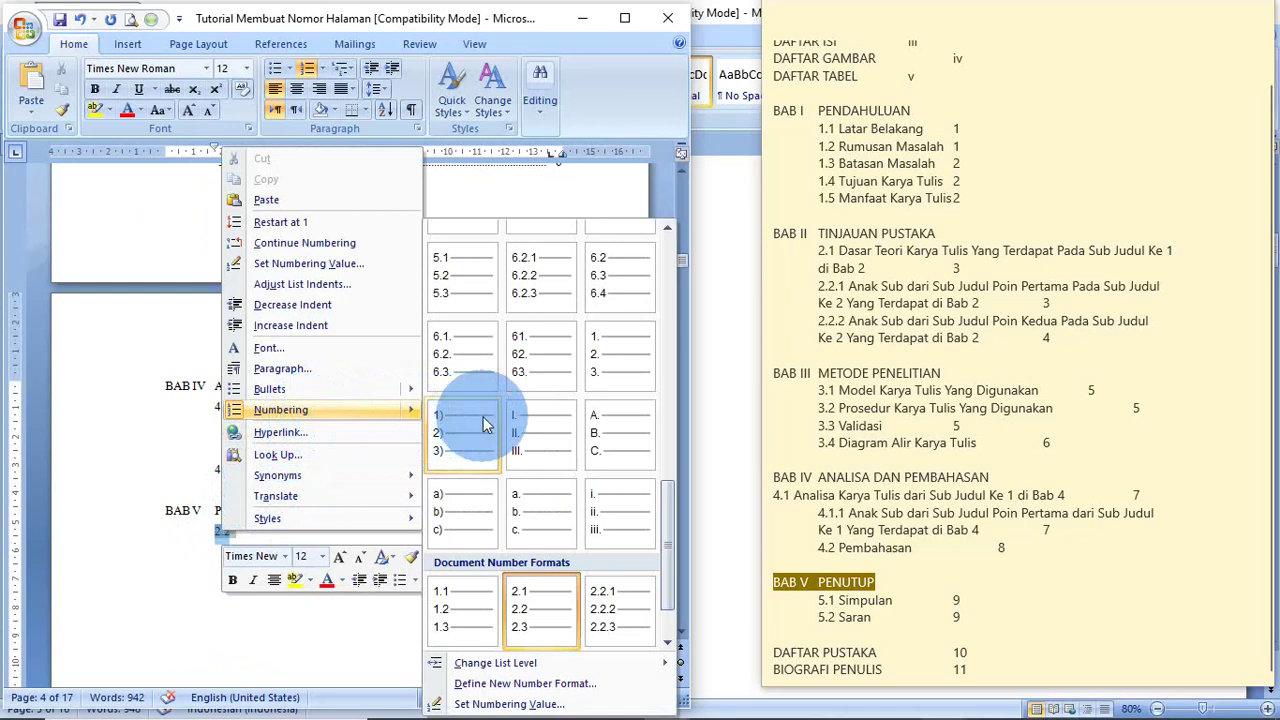
left_click(505, 686)
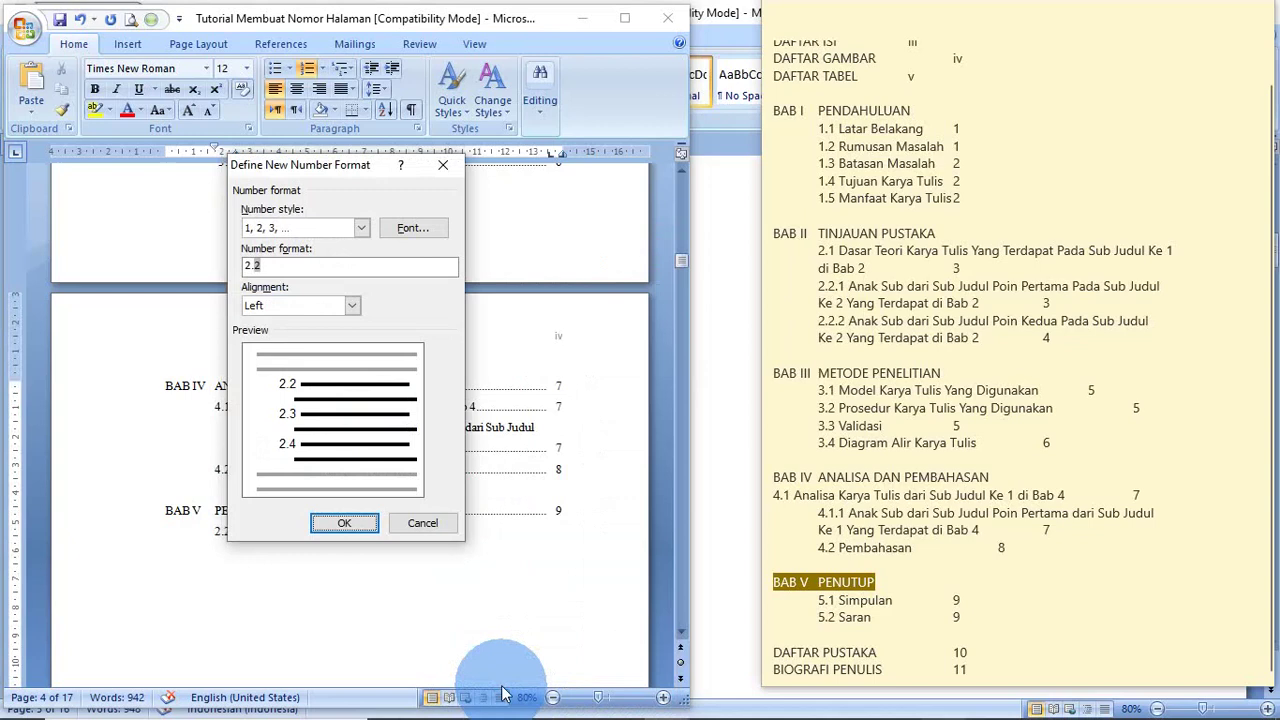
left_click(252, 265)
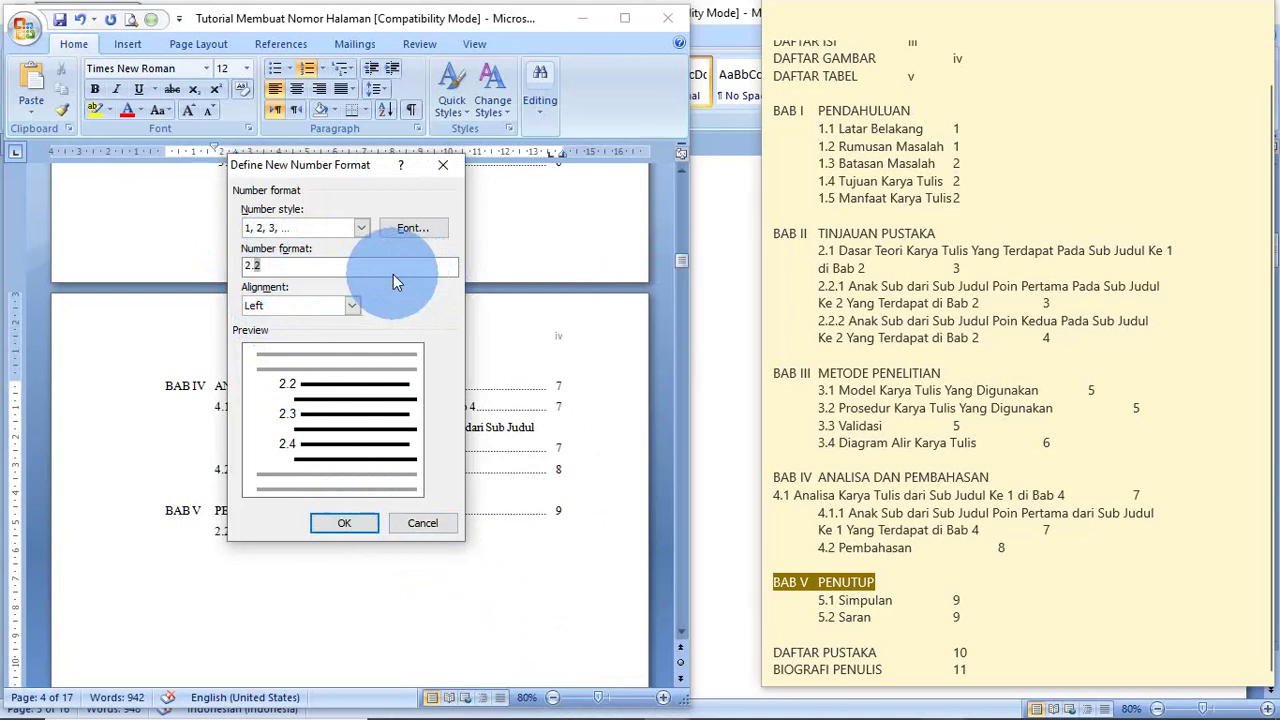
key("BackSpace")
key("BackSpace")
type("5.")
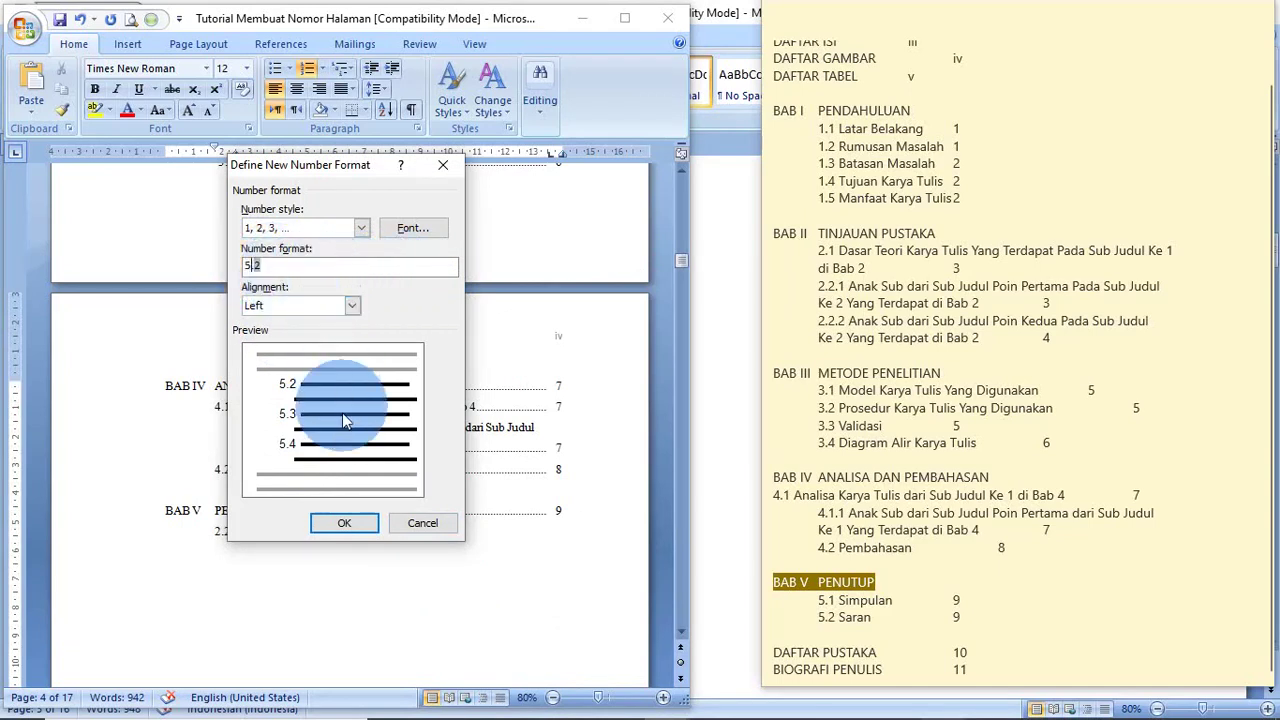
left_click(344, 525)
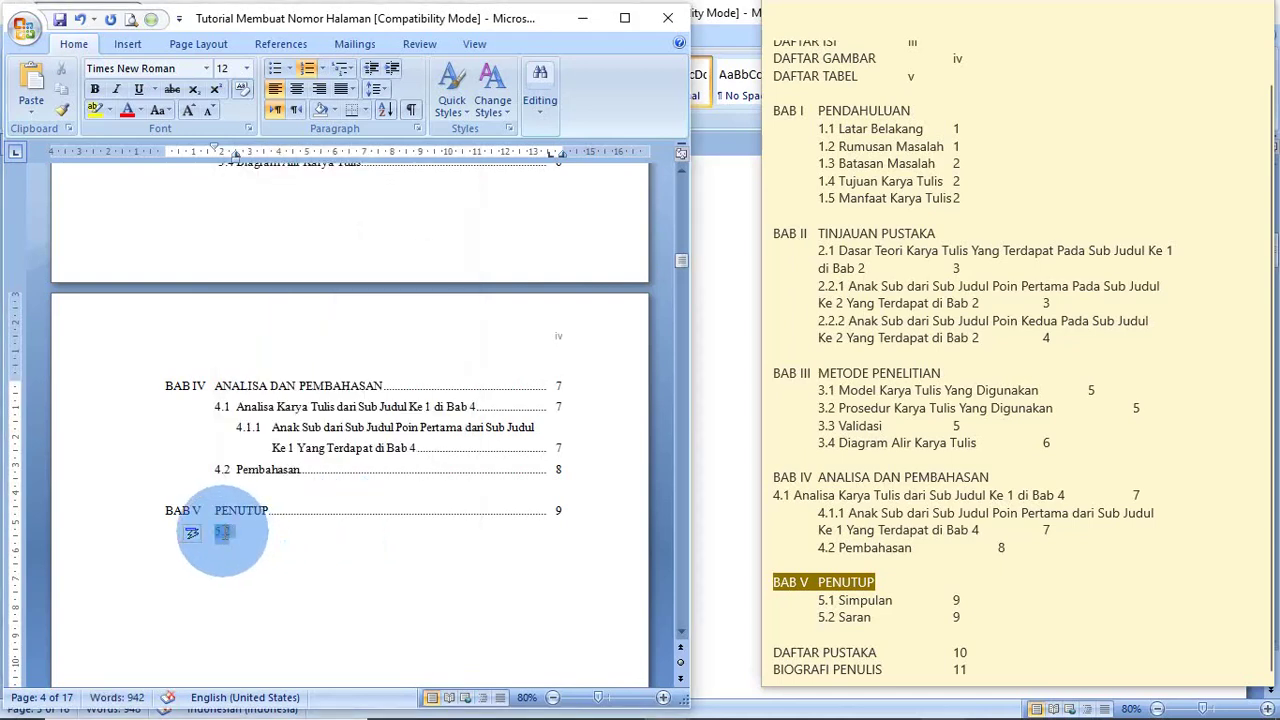
- Set the numbering value of the entry below BAB V to start a new list at 1
right_click(223, 533)
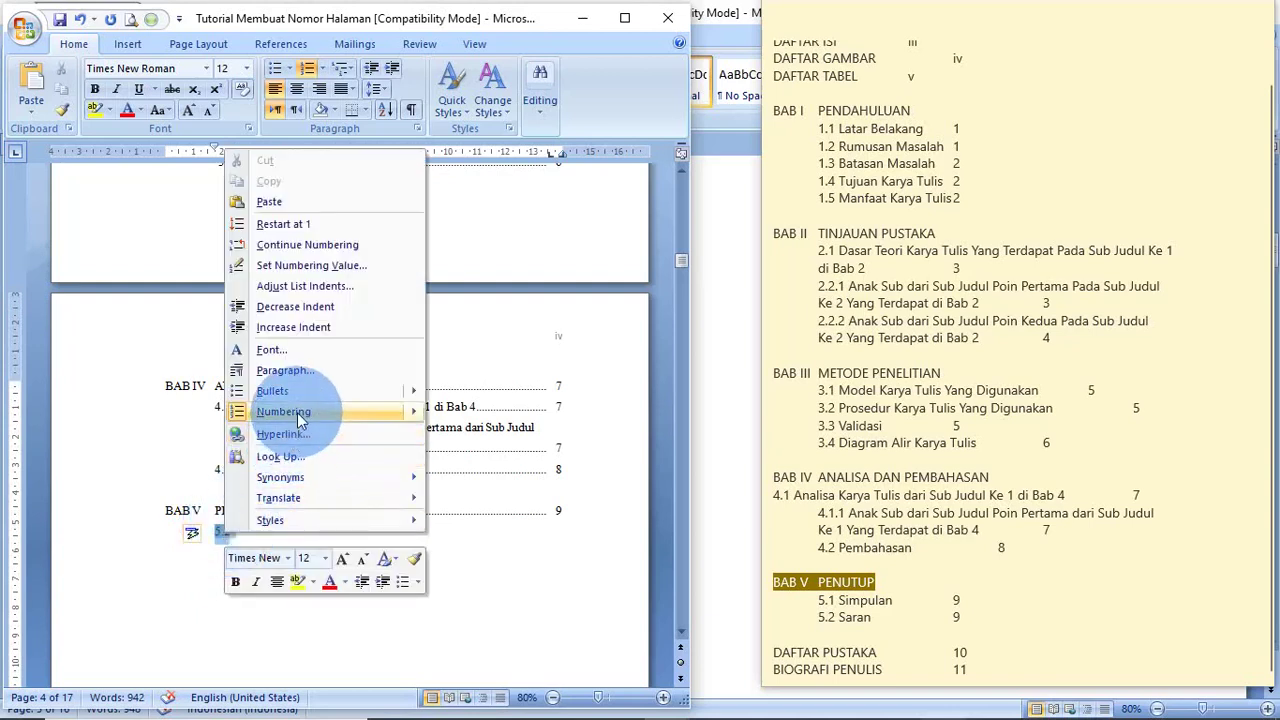
mouse_move(300, 412)
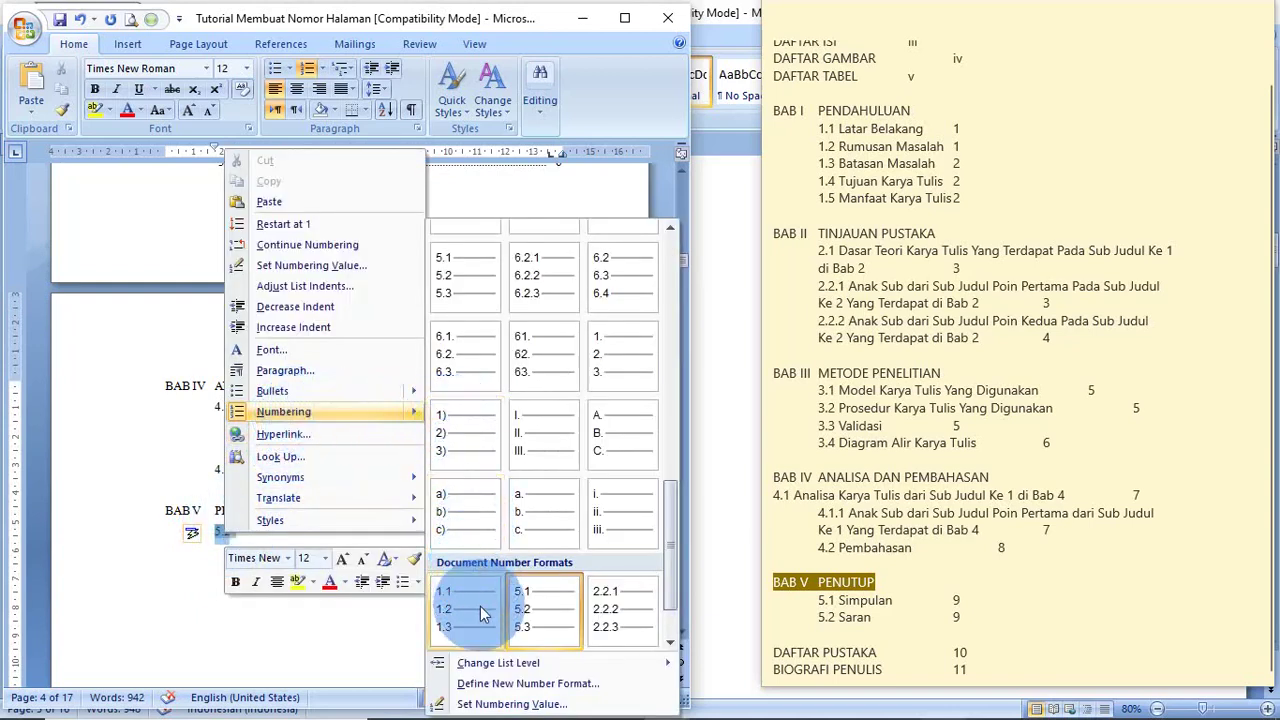
left_click(500, 705)
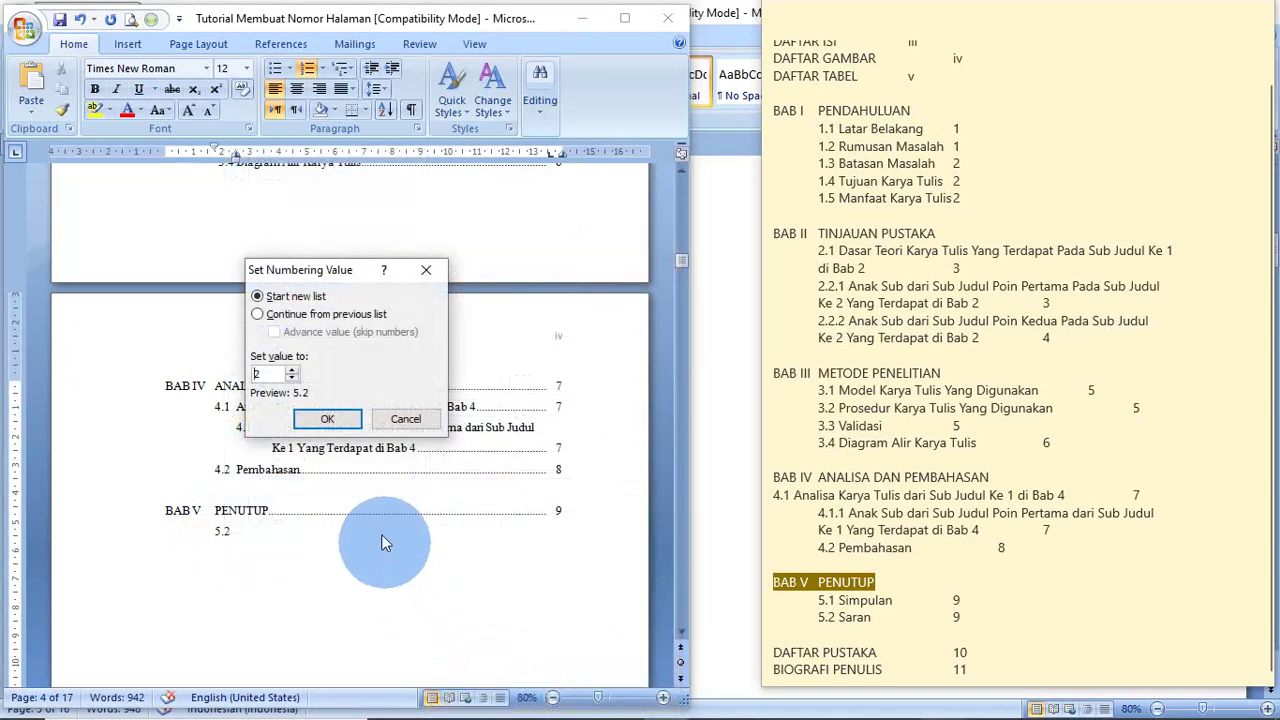
double_click(290, 377)
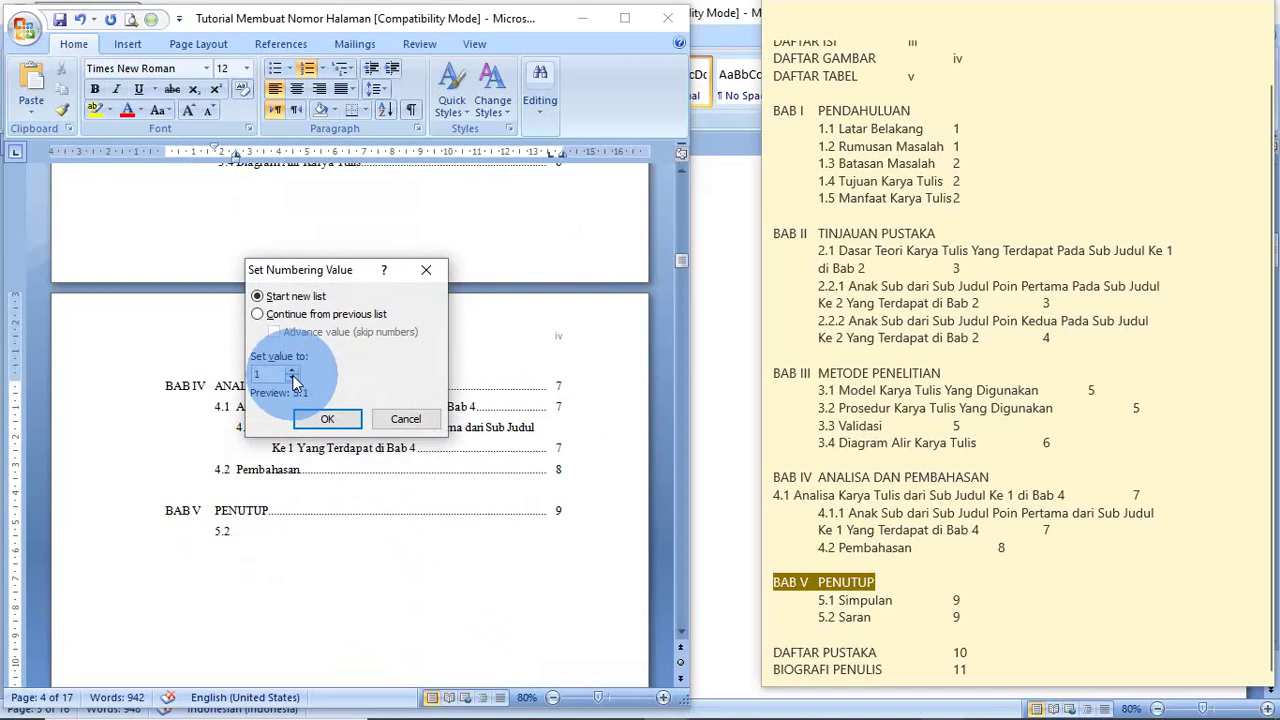
left_click(316, 416)
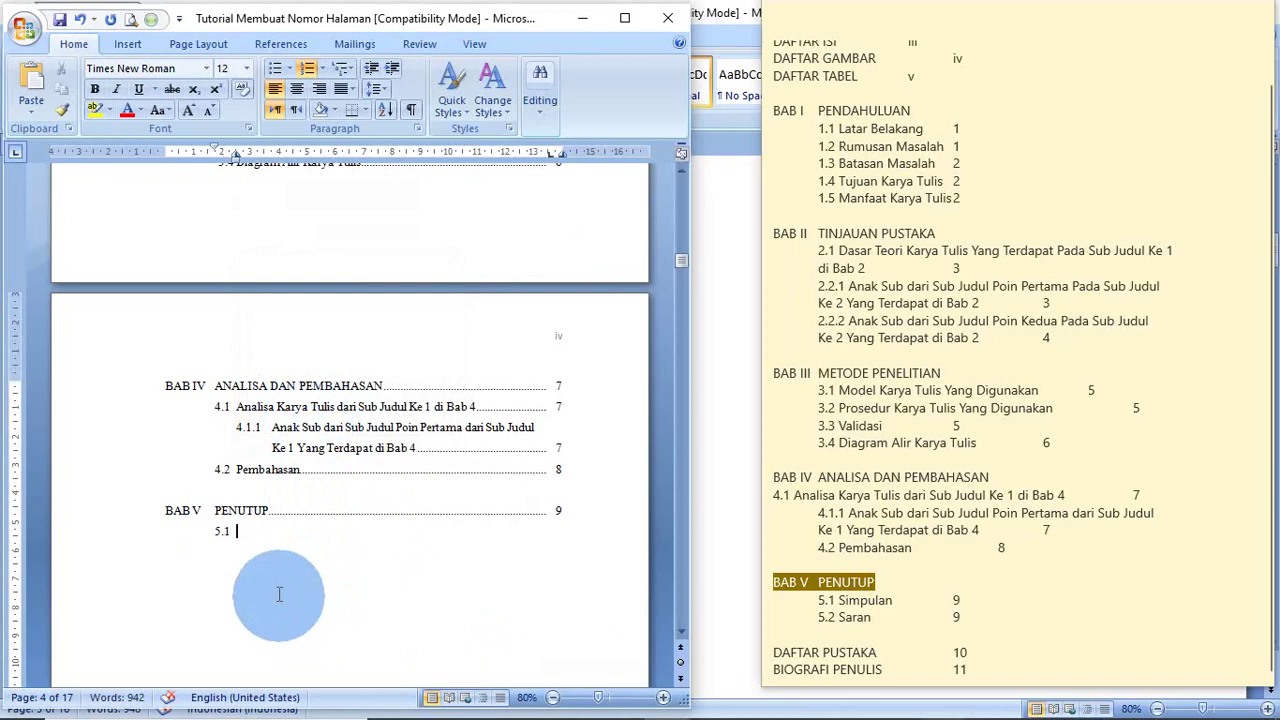
- Copy "Simpulan" from the note into entry 5.1 and end it with a dot-leader tab and page number 9
left_click(834, 600)
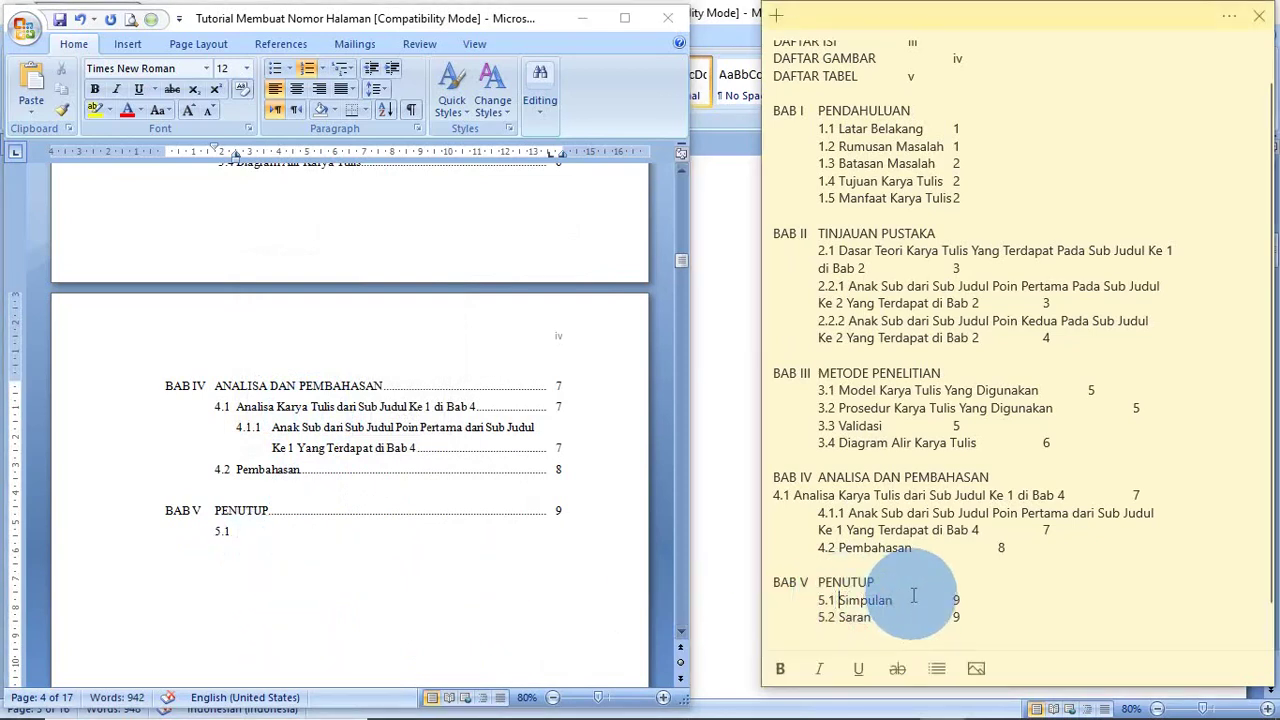
left_click_drag(838, 600, 913, 596)
key("ctrl+c")
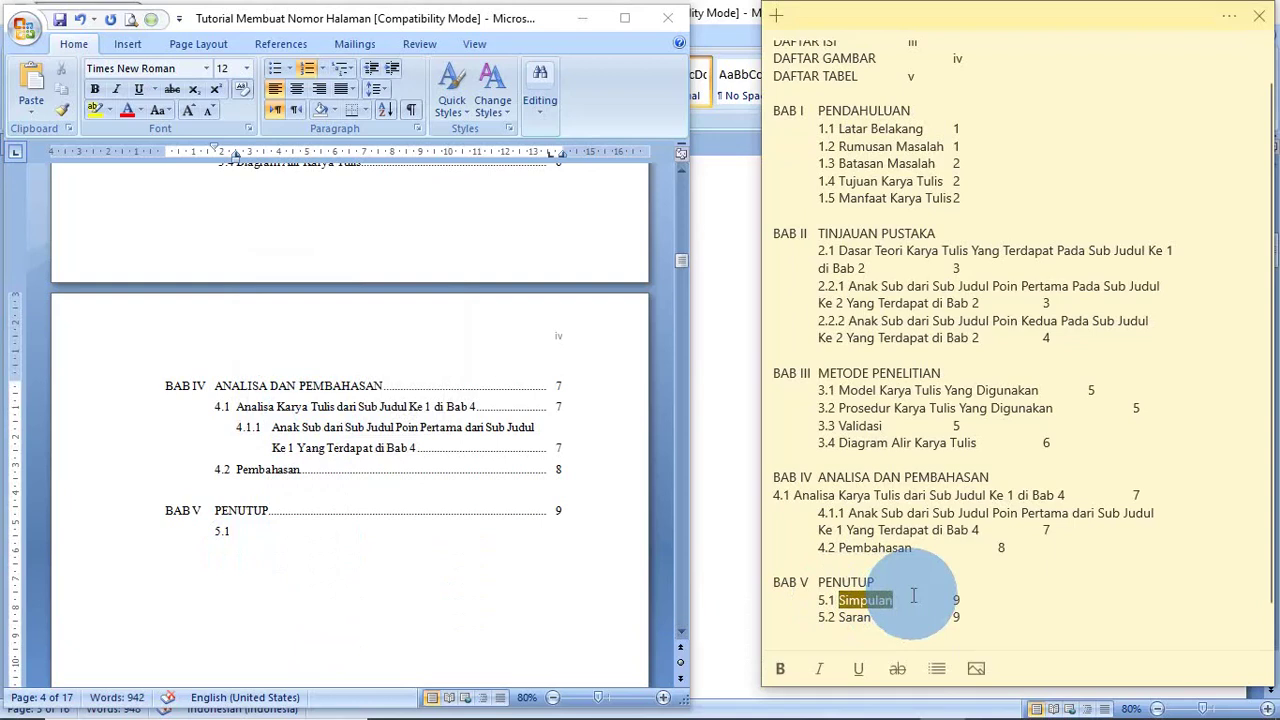
left_click(288, 537)
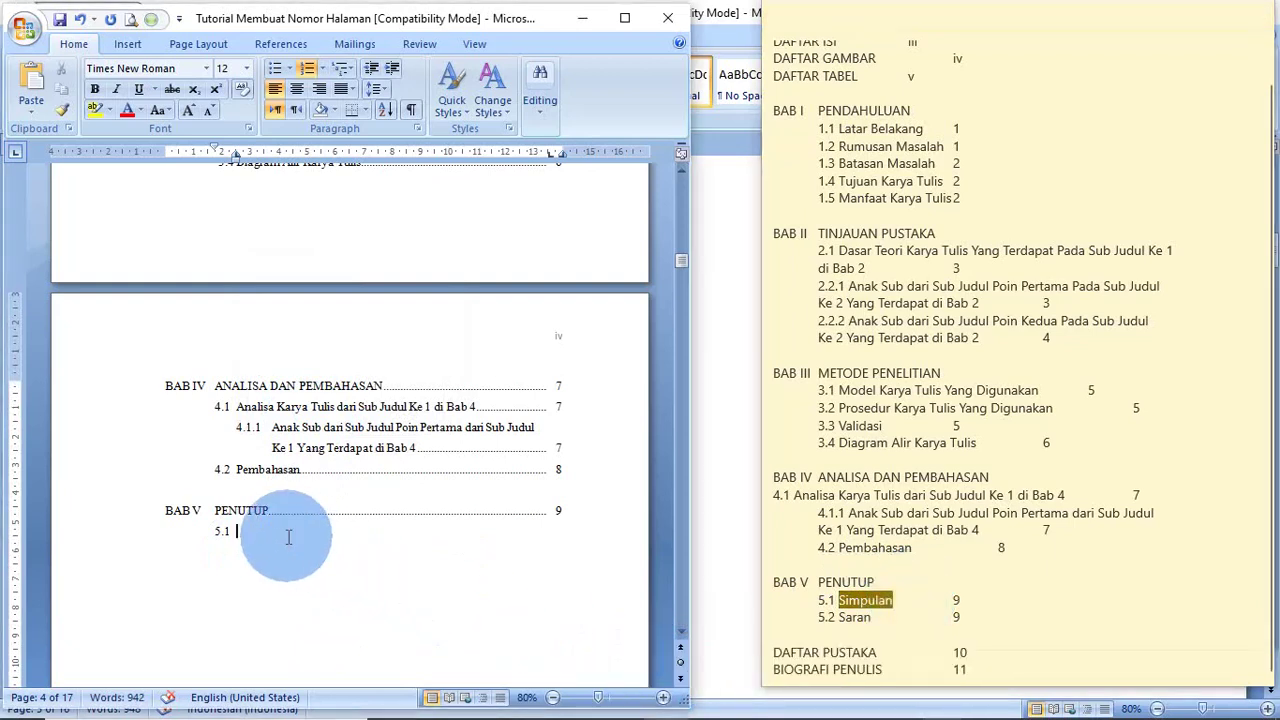
key("ctrl+v")
key("Tab")
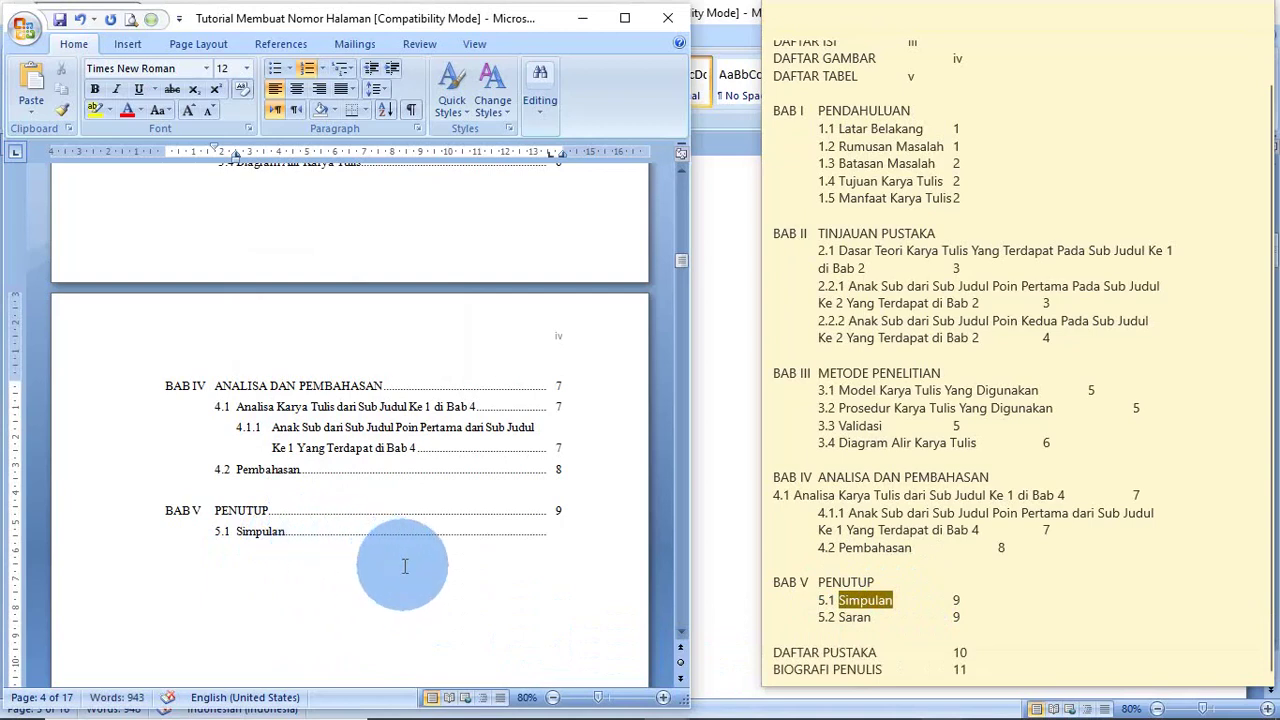
type("9")
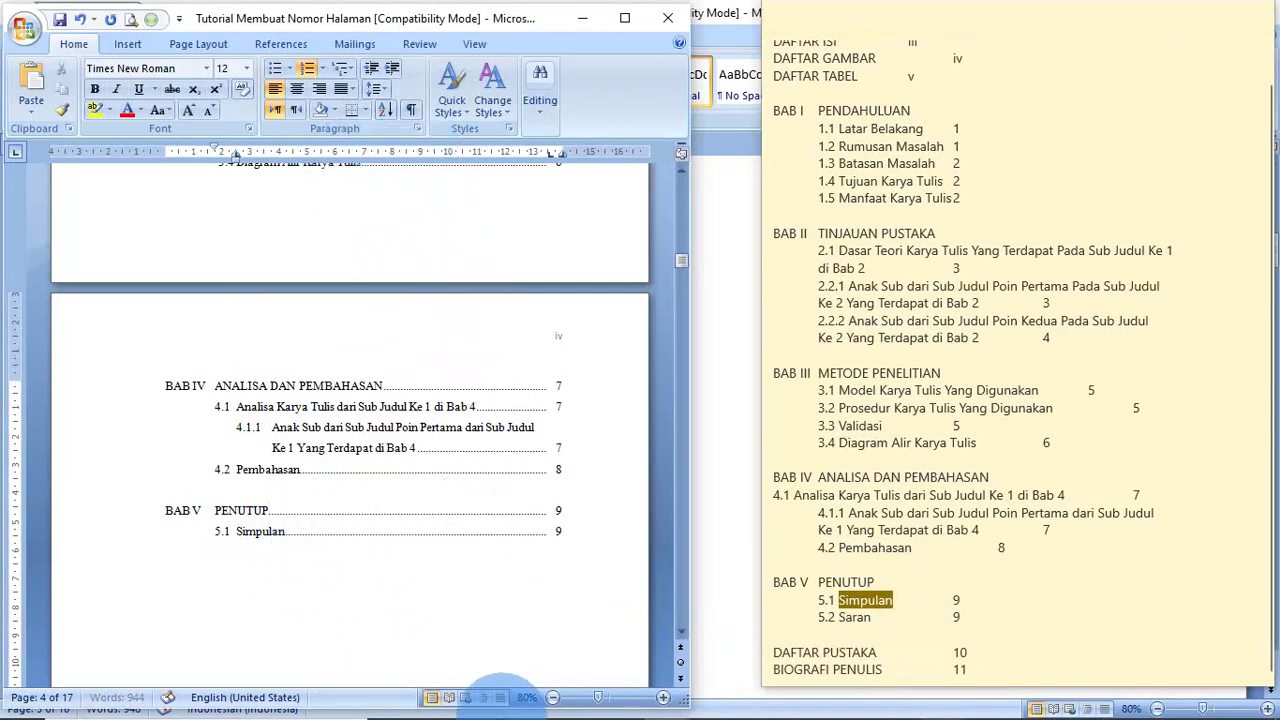
- Add entry 5.2 with "Saran" copied from the note, ending in a dot-leader tab and page number 9
mouse_move(520, 717)
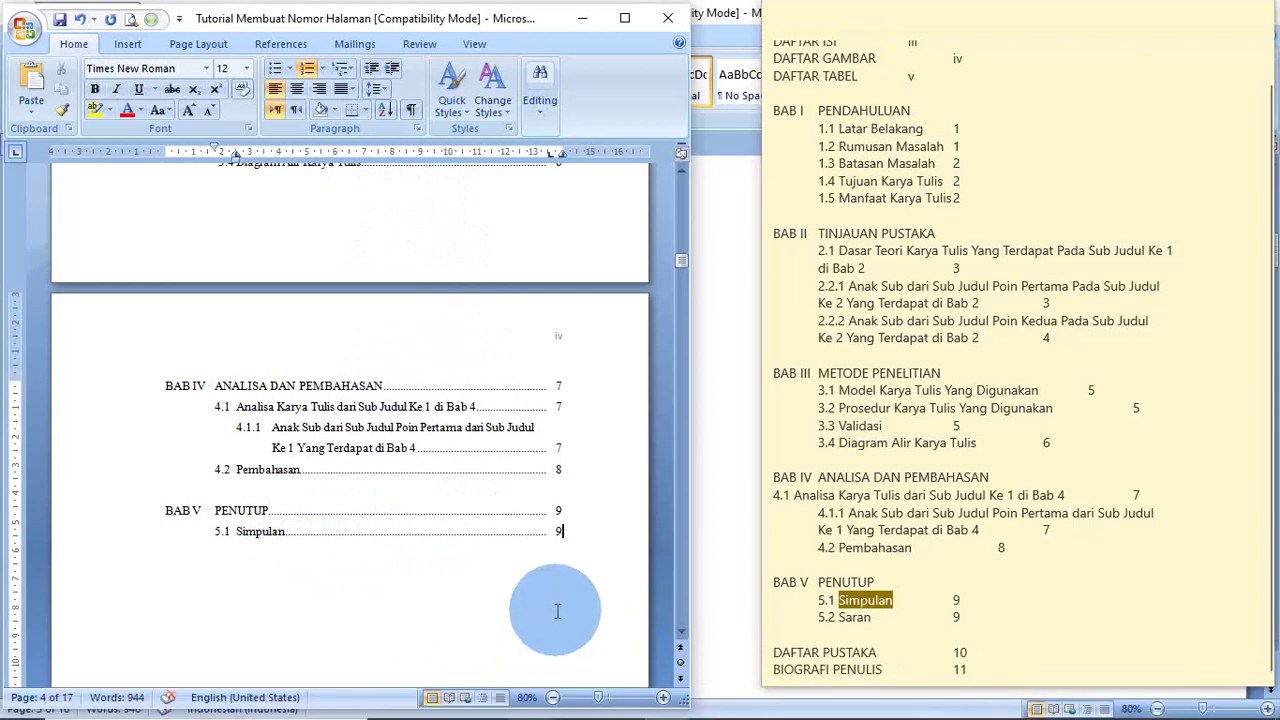
key("Return")
type("5.2")
key("Tab")
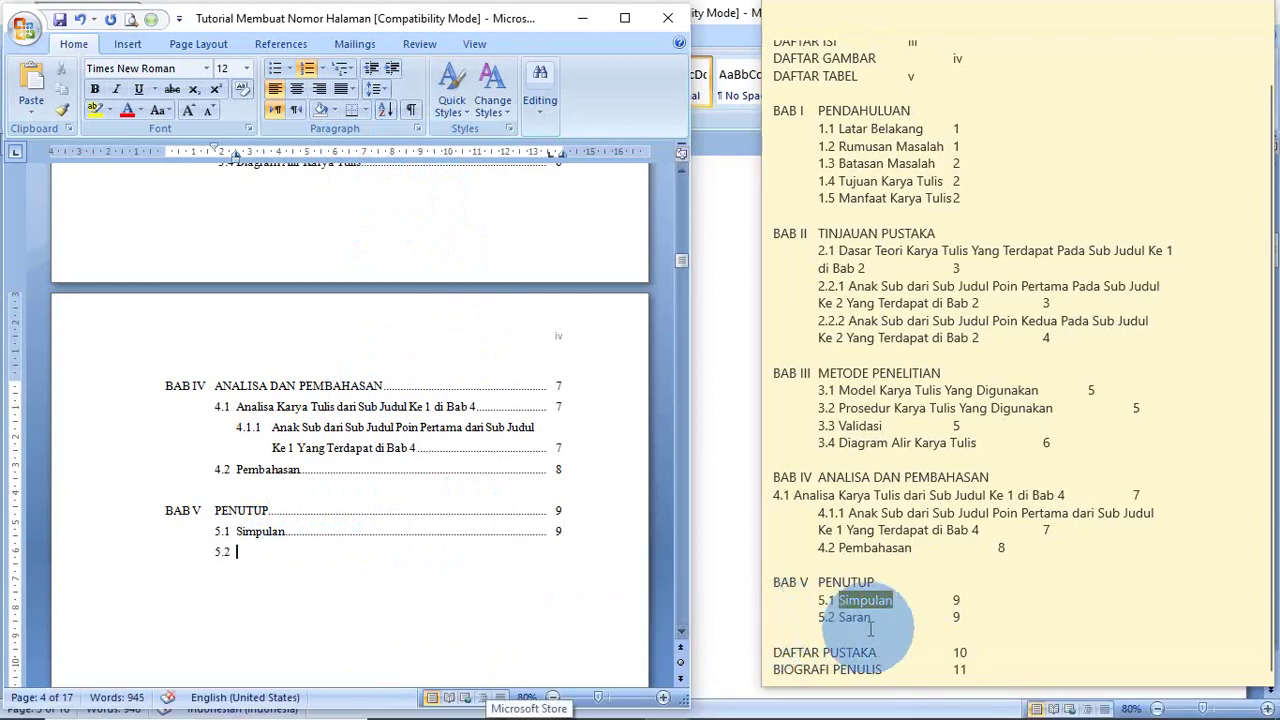
left_click(843, 620)
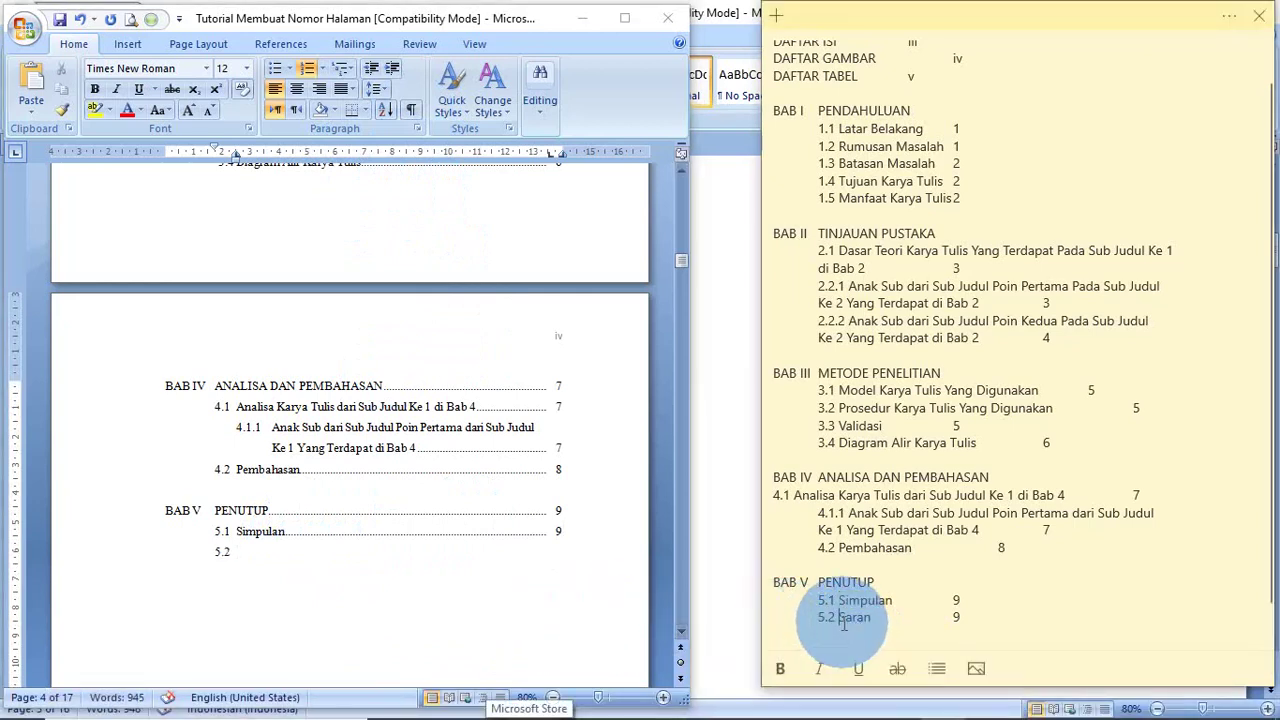
double_click(843, 619)
key("ctrl+c")
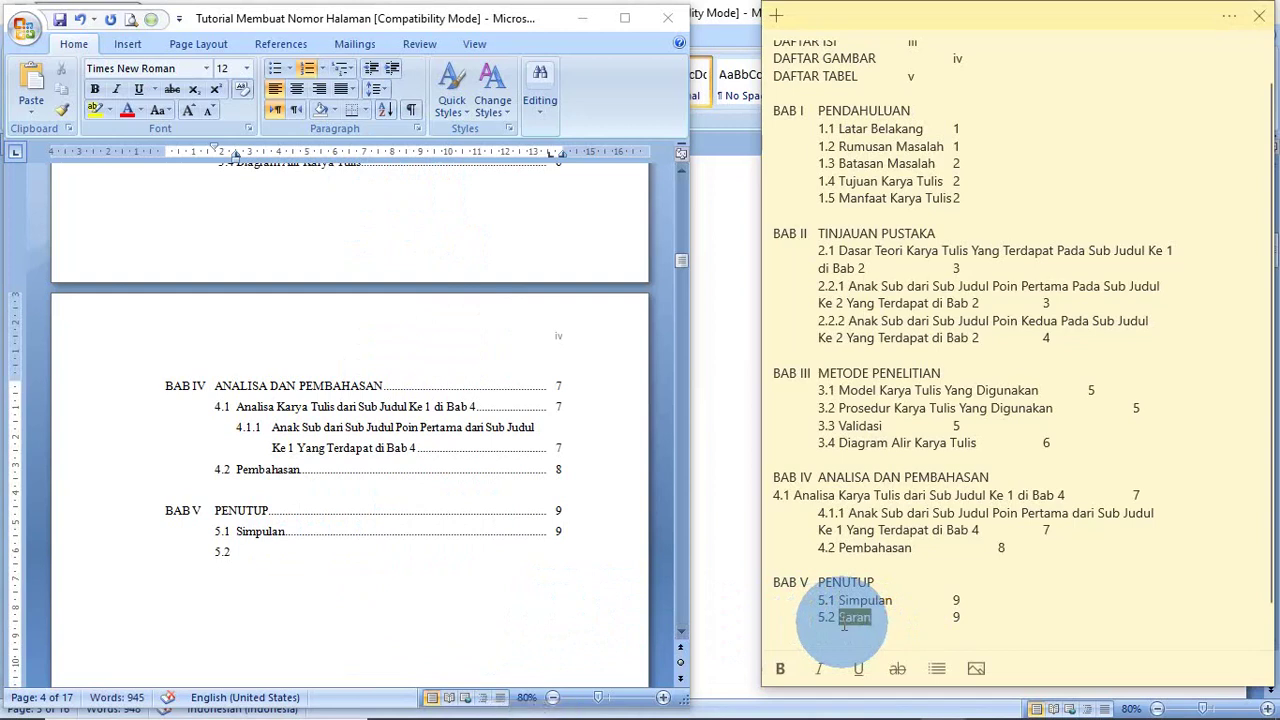
left_click(300, 556)
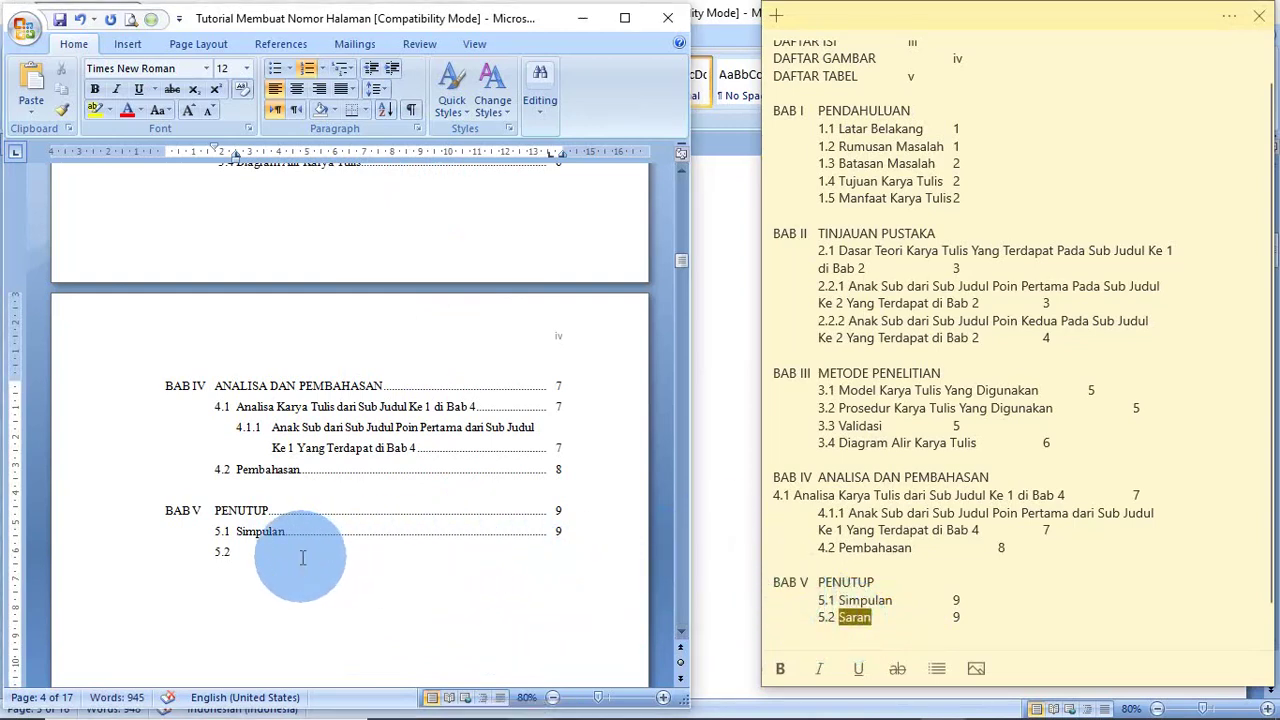
key("ctrl+v")
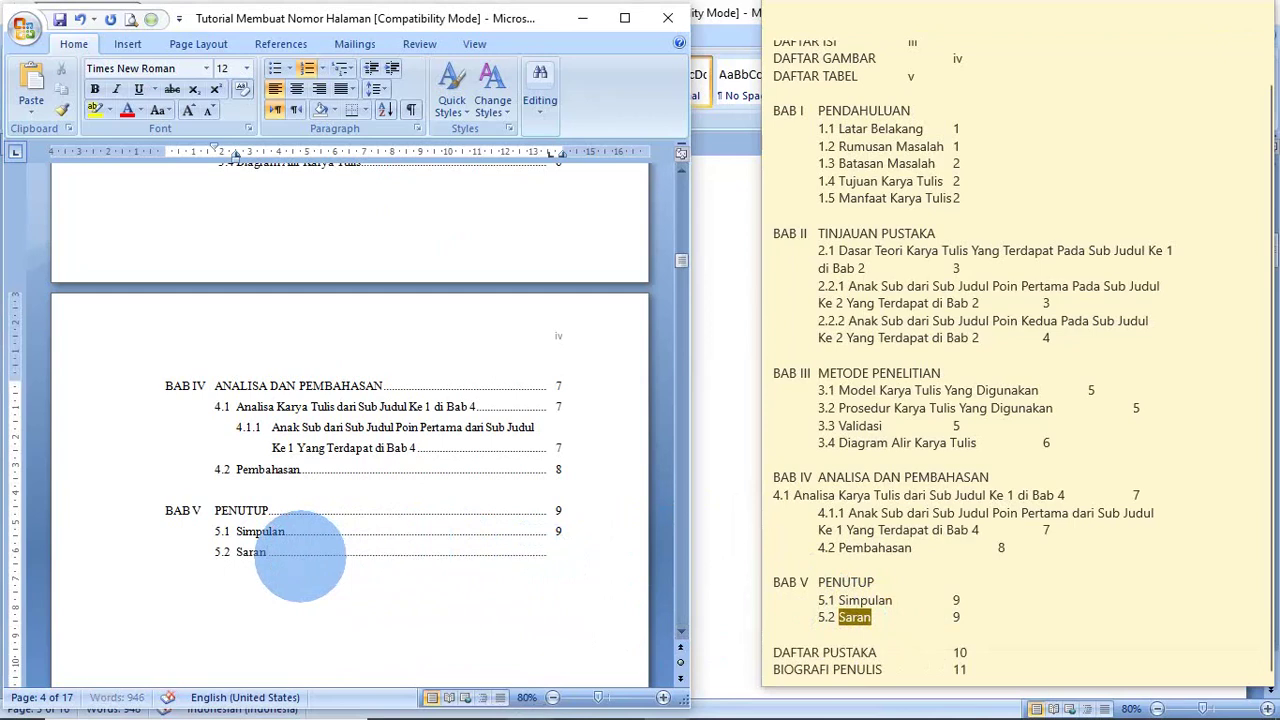
key("Tab")
type("9")
- Start an unnumbered line below entry 5.2 with its indents reset to the left margin, leaving one blank line above it
key("Return")
type("5.3")
key("Tab")
key("BackSpace")
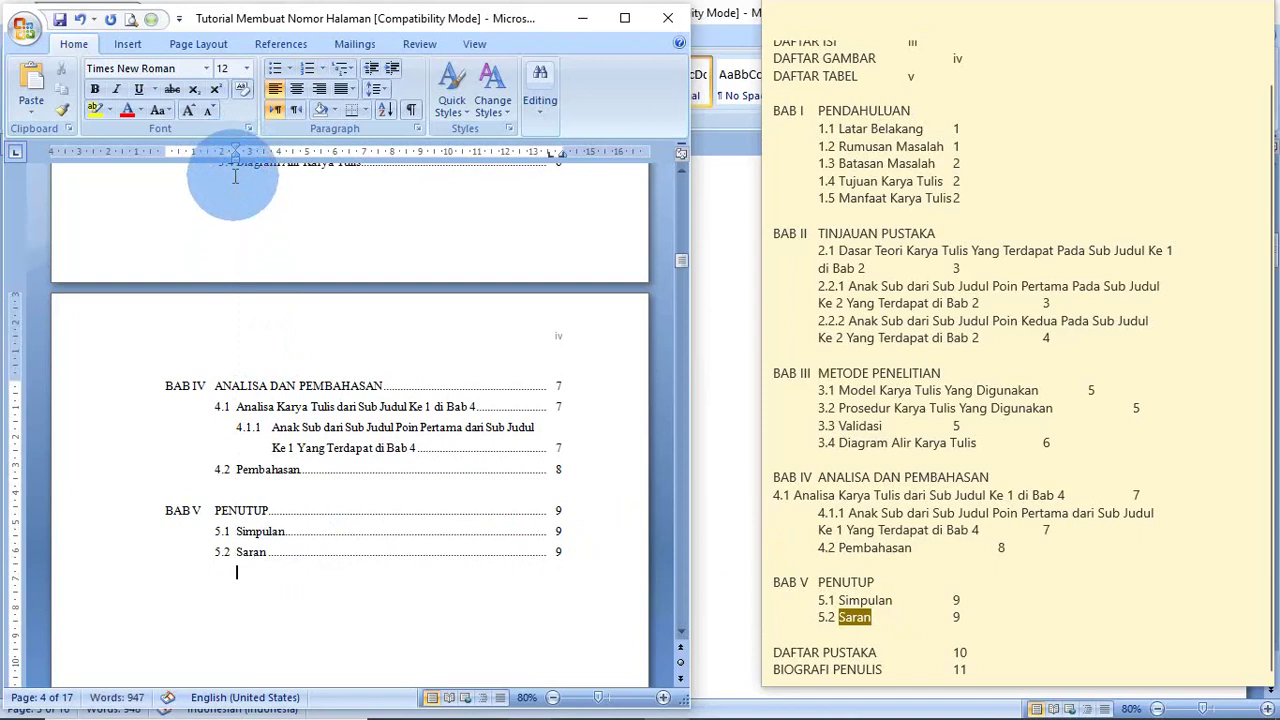
left_click_drag(237, 161, 165, 167)
key("Return")
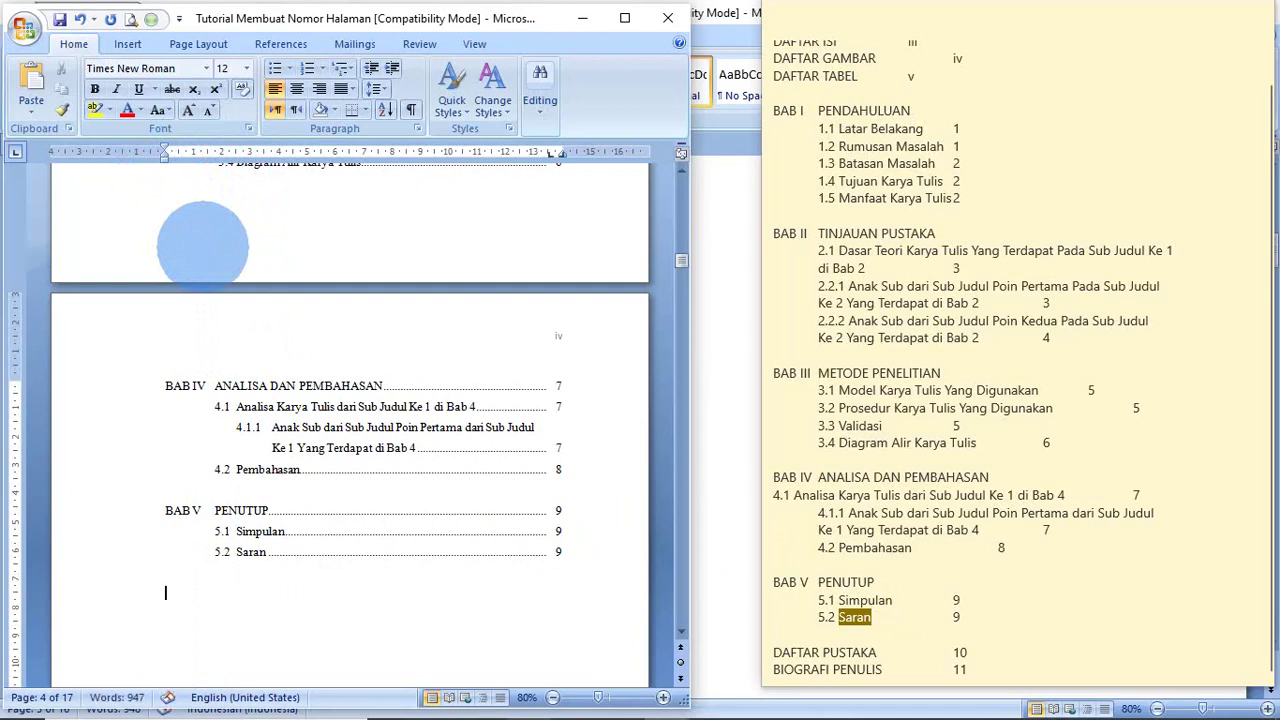
- Copy "DAFTAR PUSTAKA" from the note onto the unnumbered line and end it with a dot-leader tab and page number 10
left_click(775, 650)
key("ctrl+shift+Right")
key("ctrl+shift+Right")
key("ctrl+c")
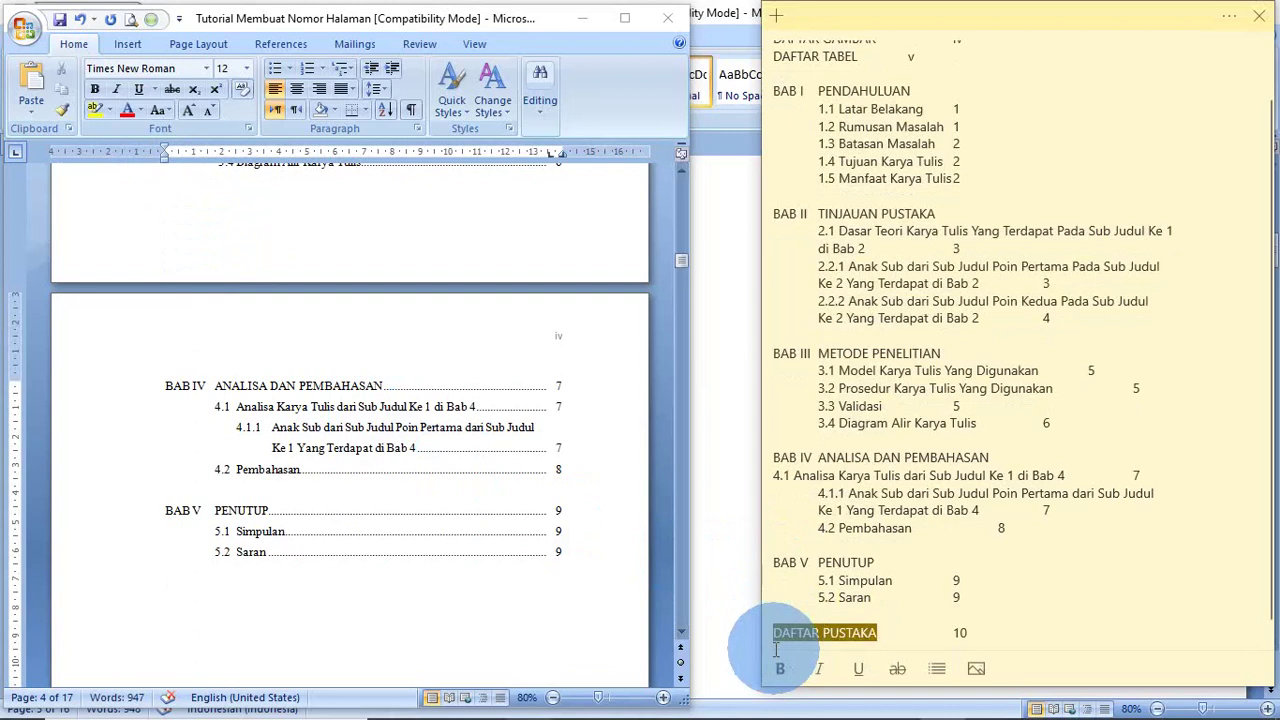
left_click(197, 591)
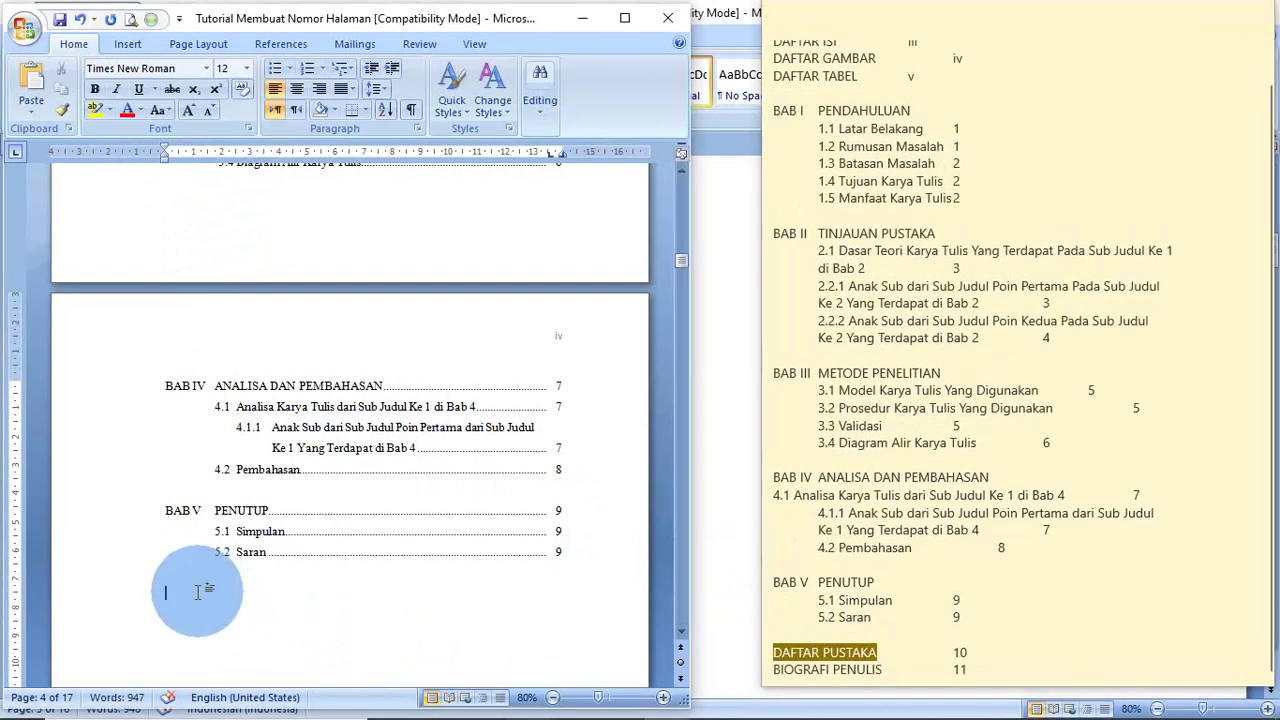
key("ctrl+v")
key("Tab")
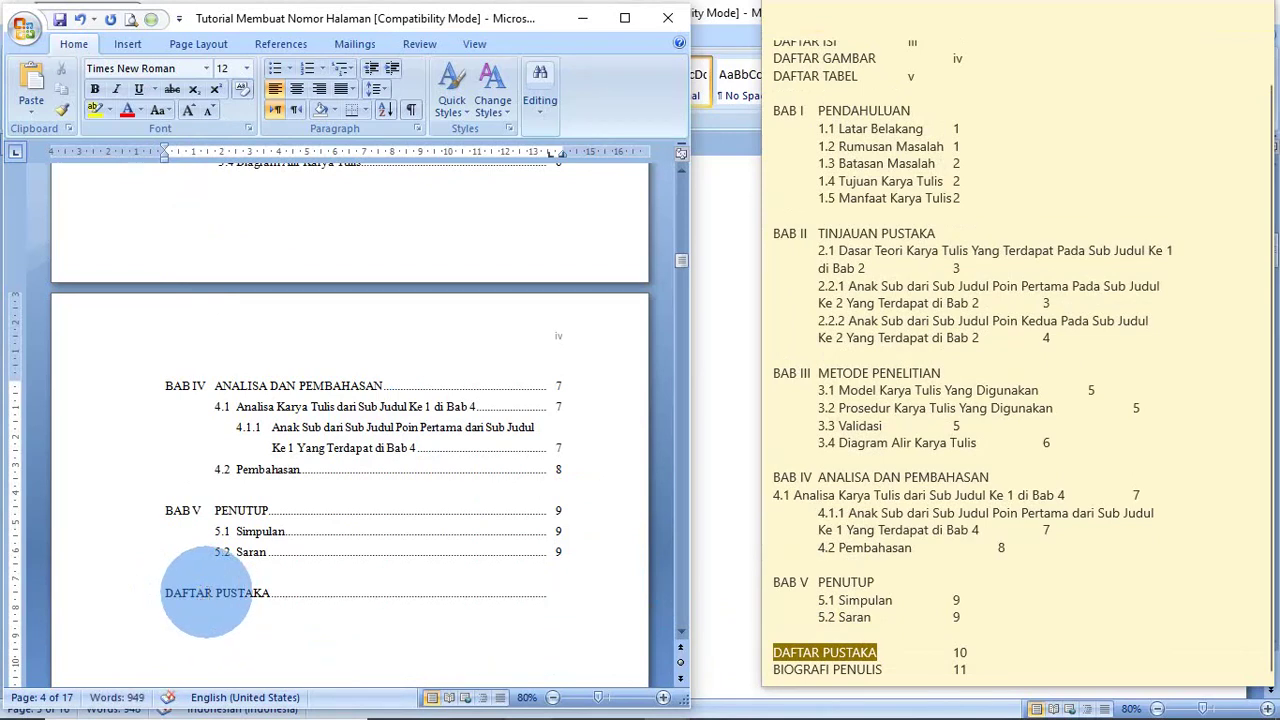
type("10")
key("Return")
- Copy "BIOGRAFI PENULIS" from the note onto the line below DAFTAR PUSTAKA and end it with a dot-leader tab and page number 11
left_click(778, 673)
key("ctrl+shift+Right")
key("ctrl+shift+Right")
key("ctrl+c")
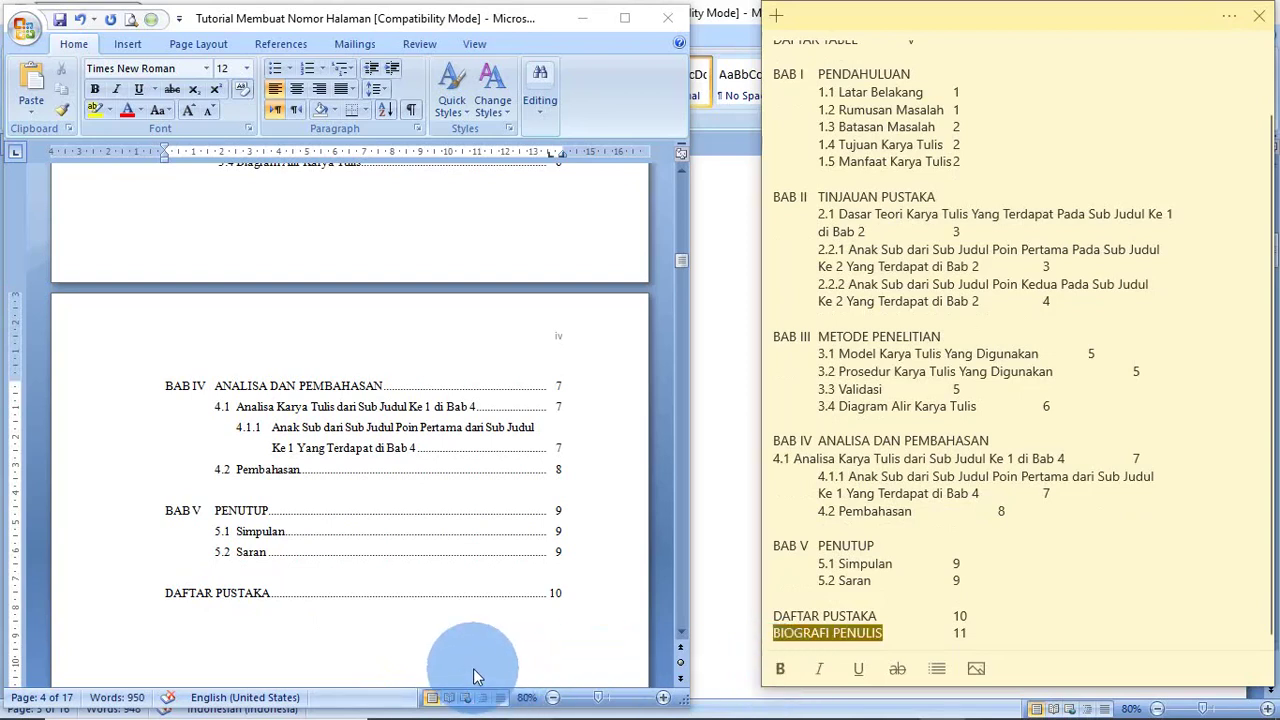
left_click(191, 607)
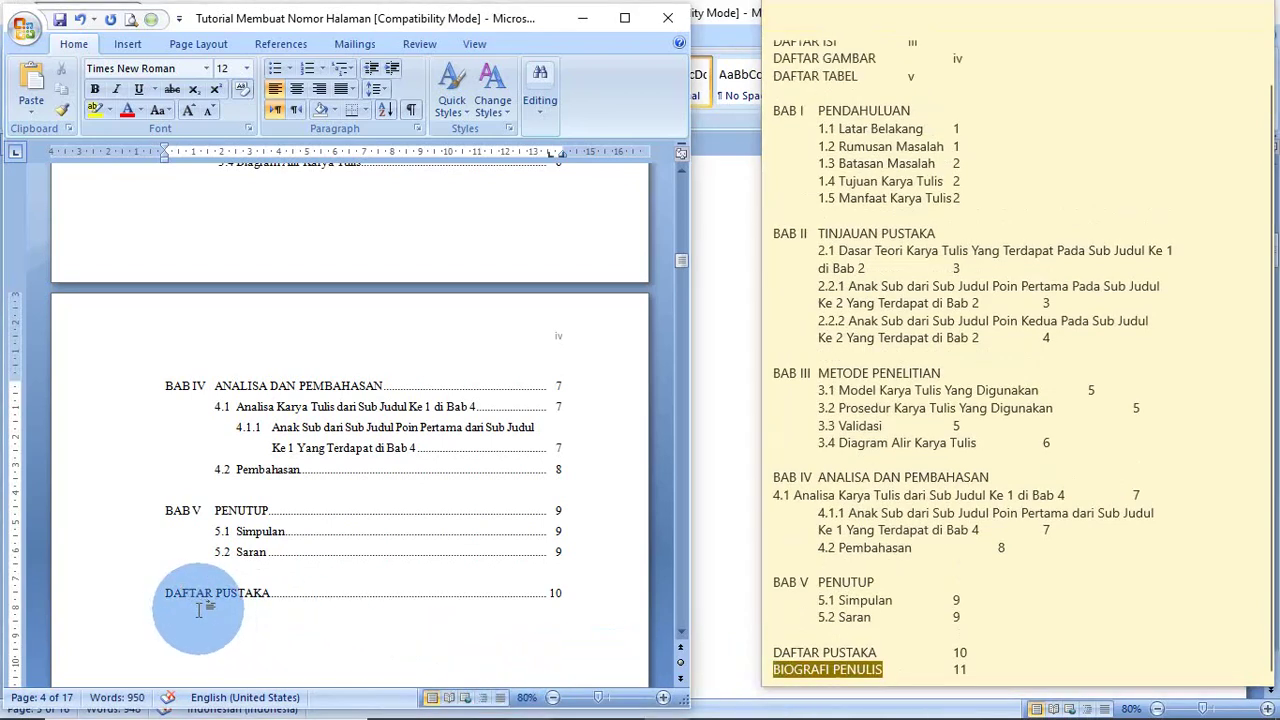
key("ctrl+v")
key("Tab")
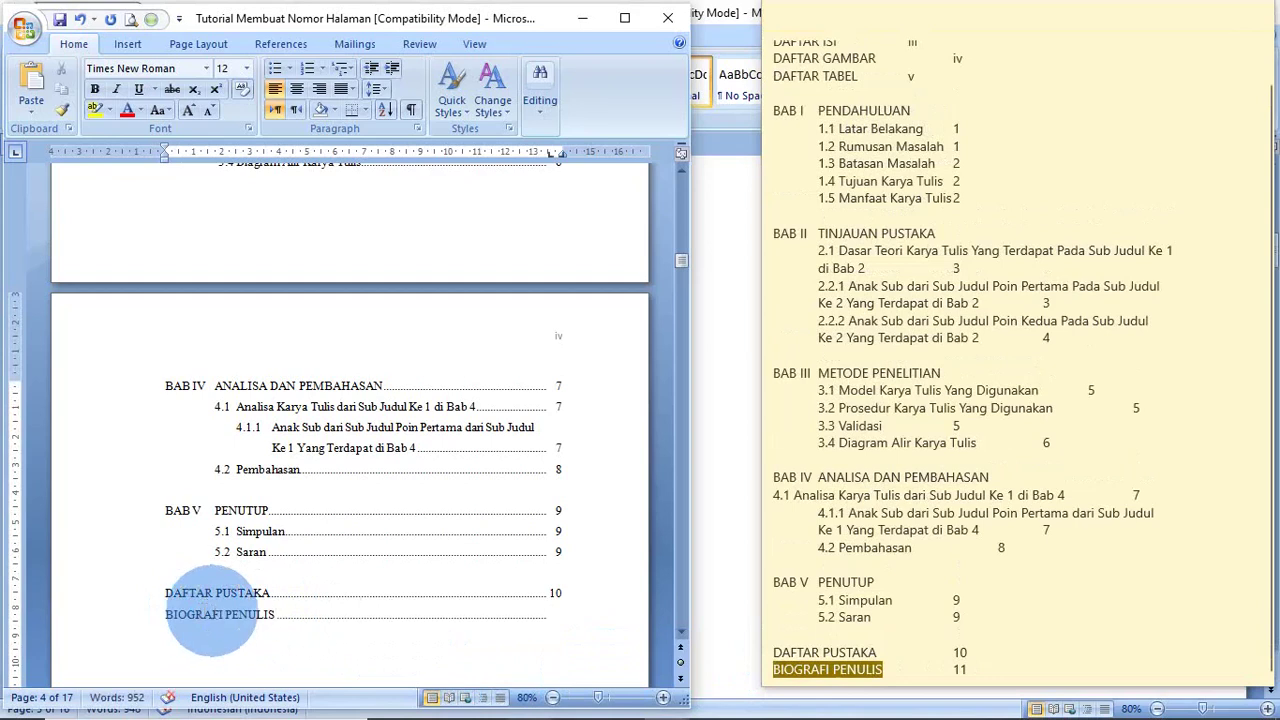
type("11")
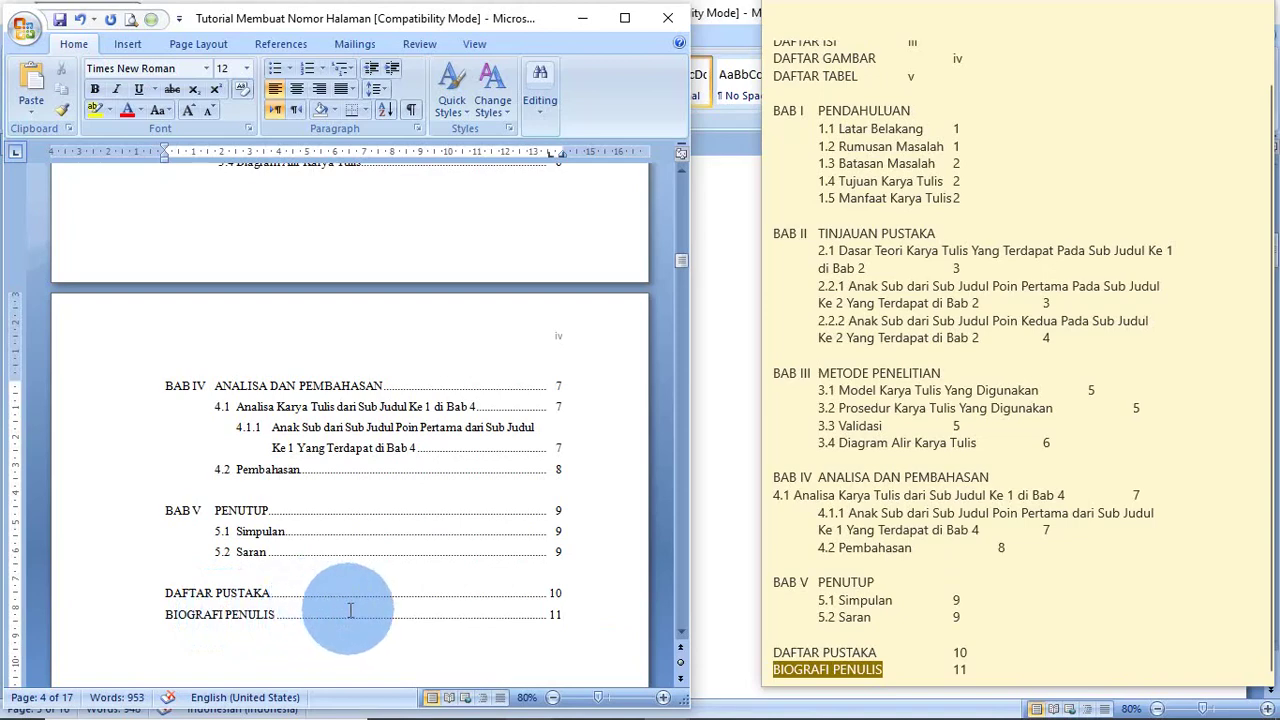
scroll(350, 610, "up", 10)
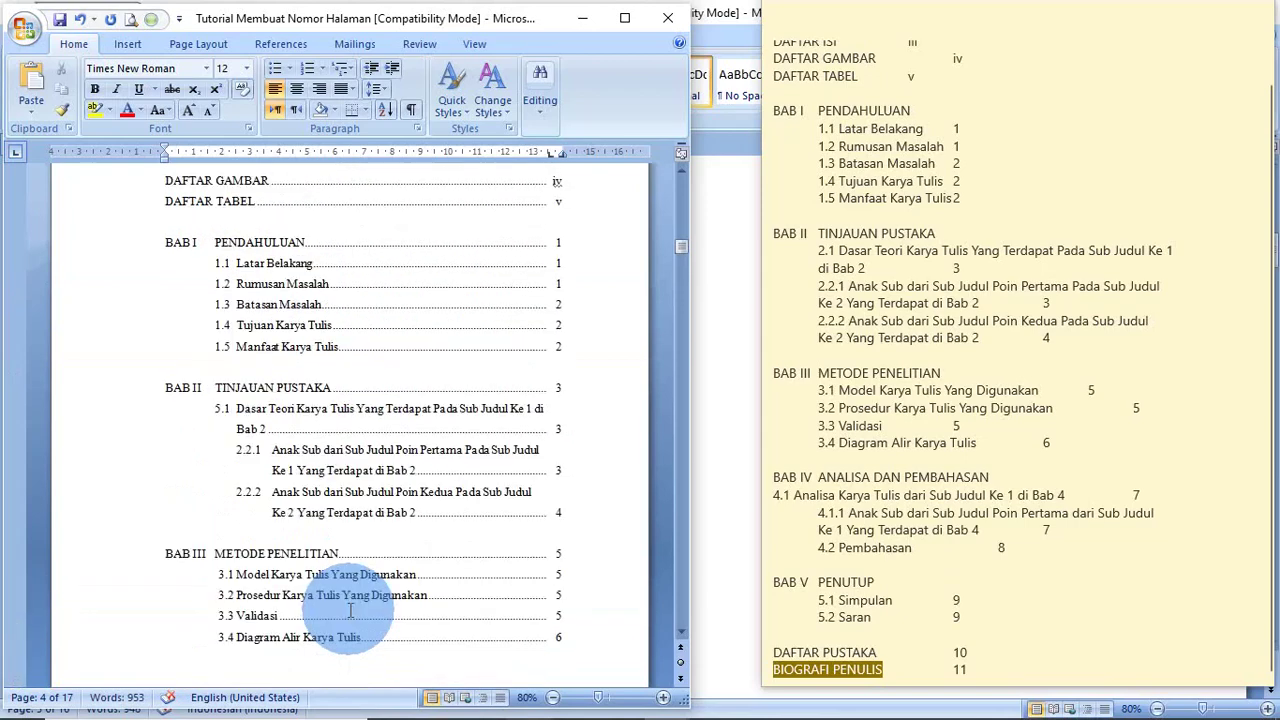
scroll(350, 610, "up", 5)
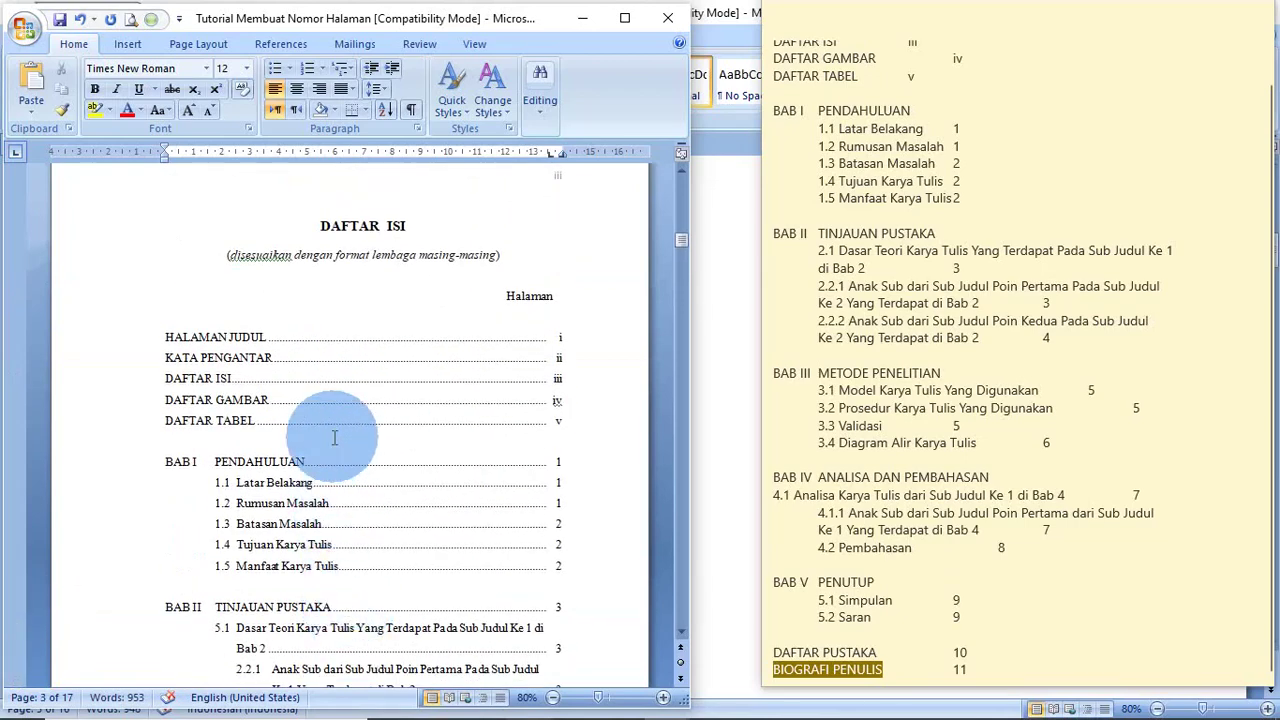
left_click(263, 481)
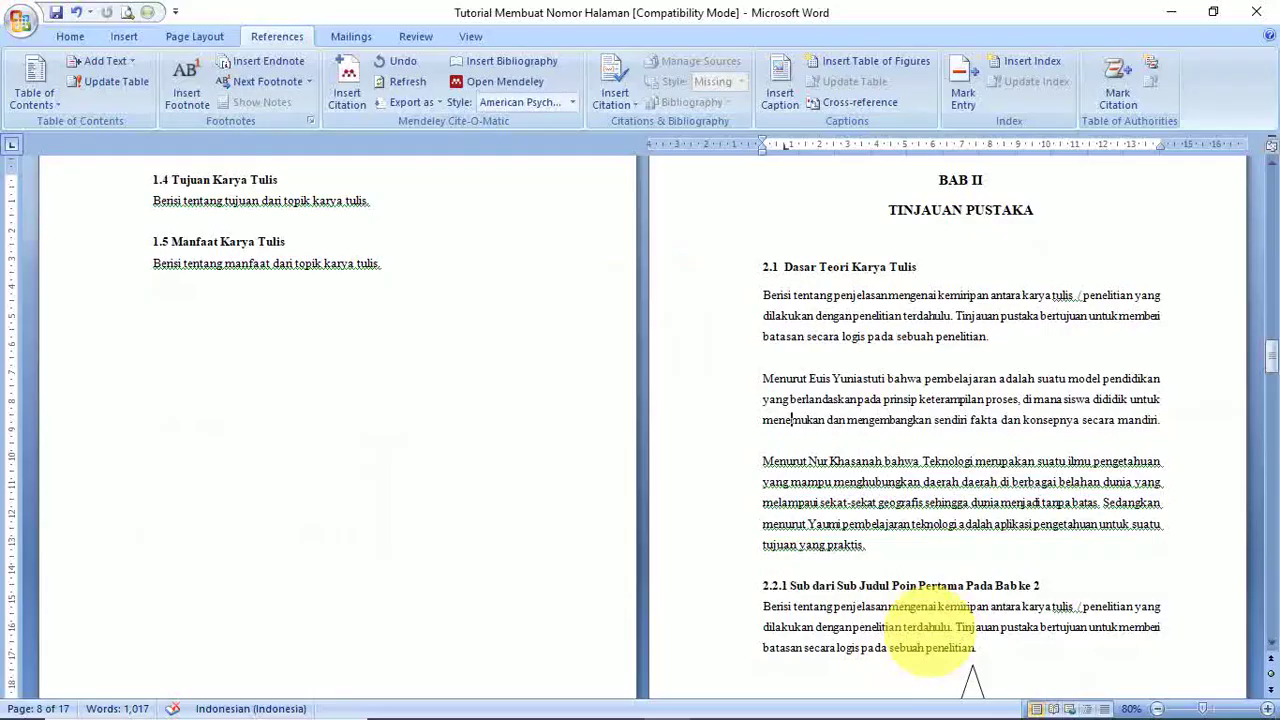
- Examine the document body from BAB II through the DAFTAR PUSTAKA reference list and return to section 2.1
scroll(930, 630, "down", 10)
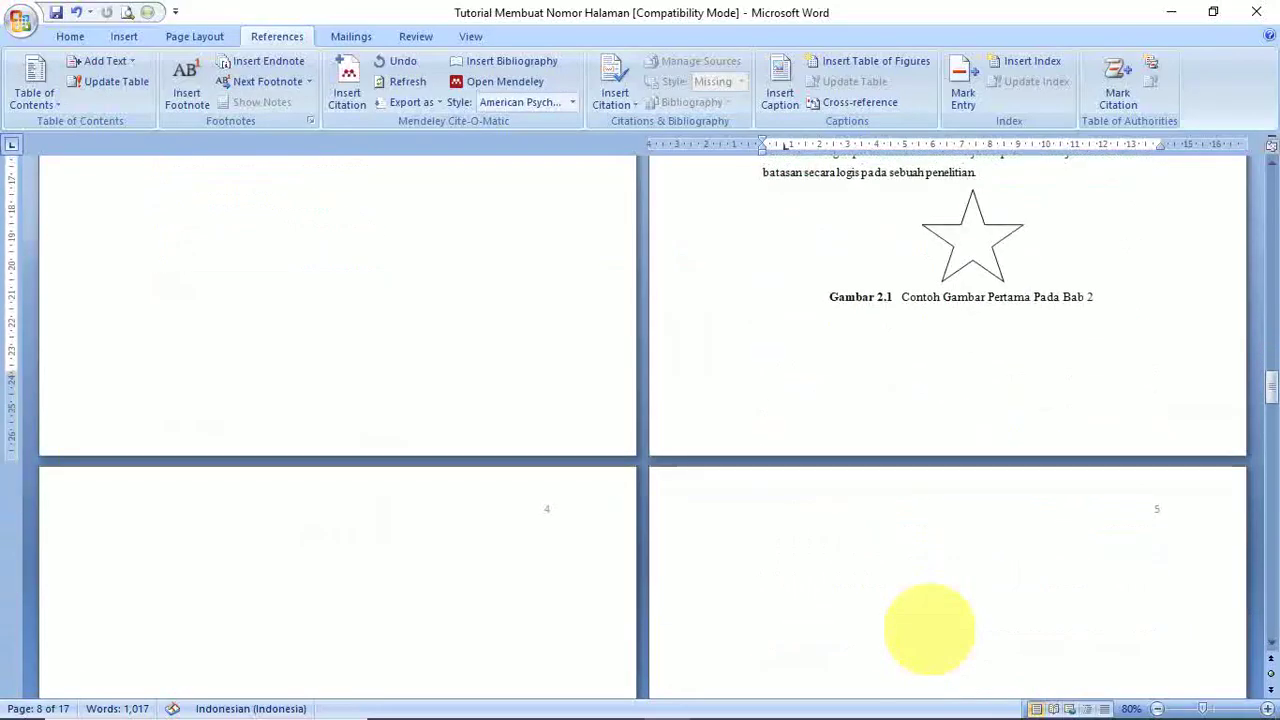
scroll(930, 630, "down", 6)
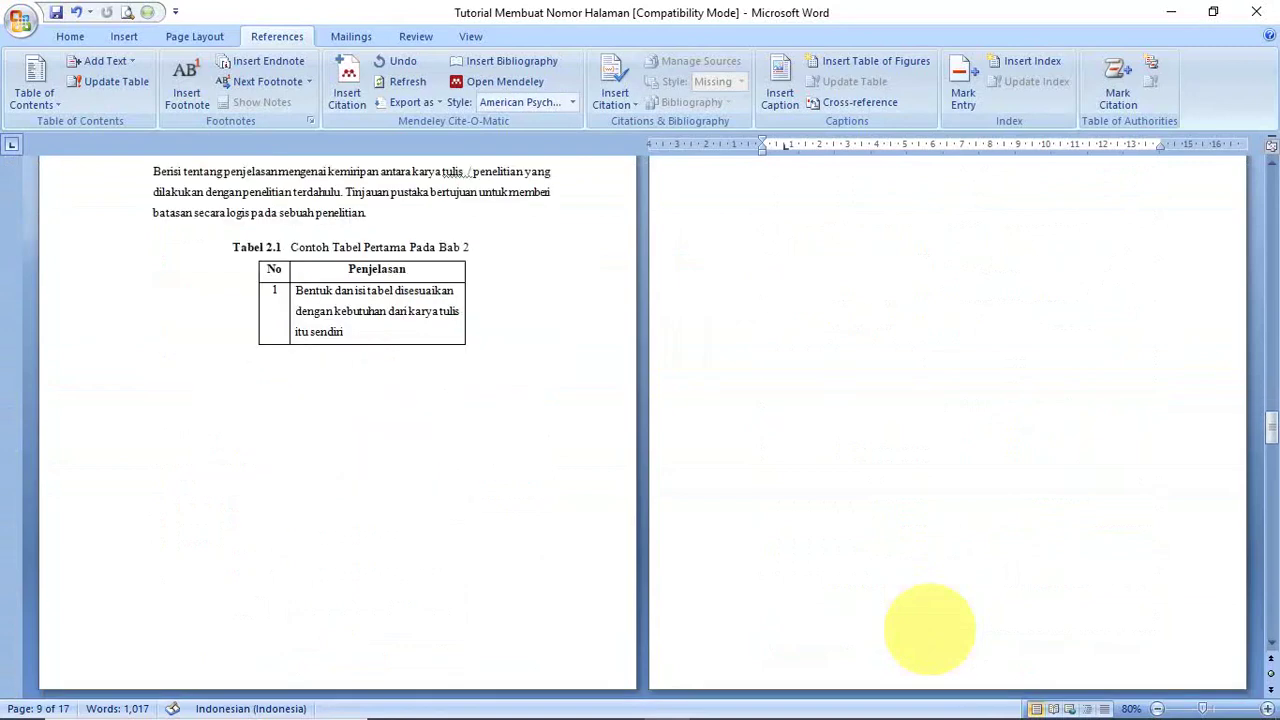
scroll(930, 630, "down", 8)
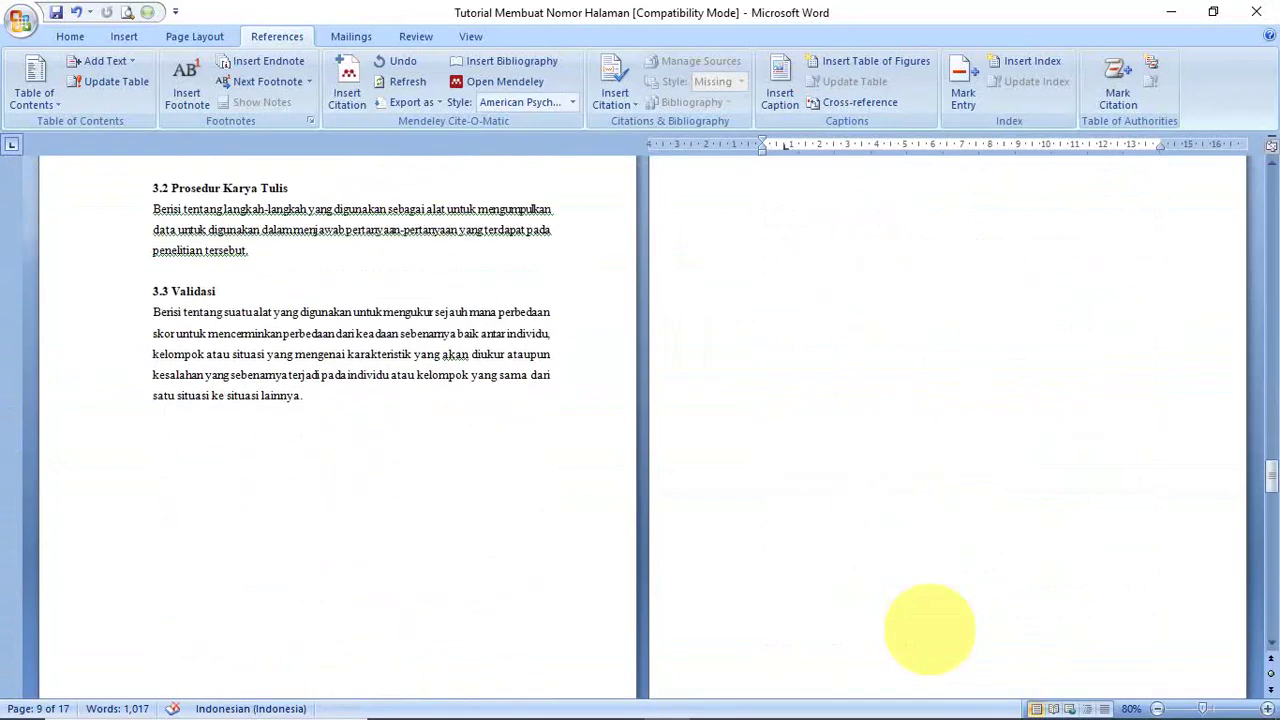
scroll(930, 630, "down", 6)
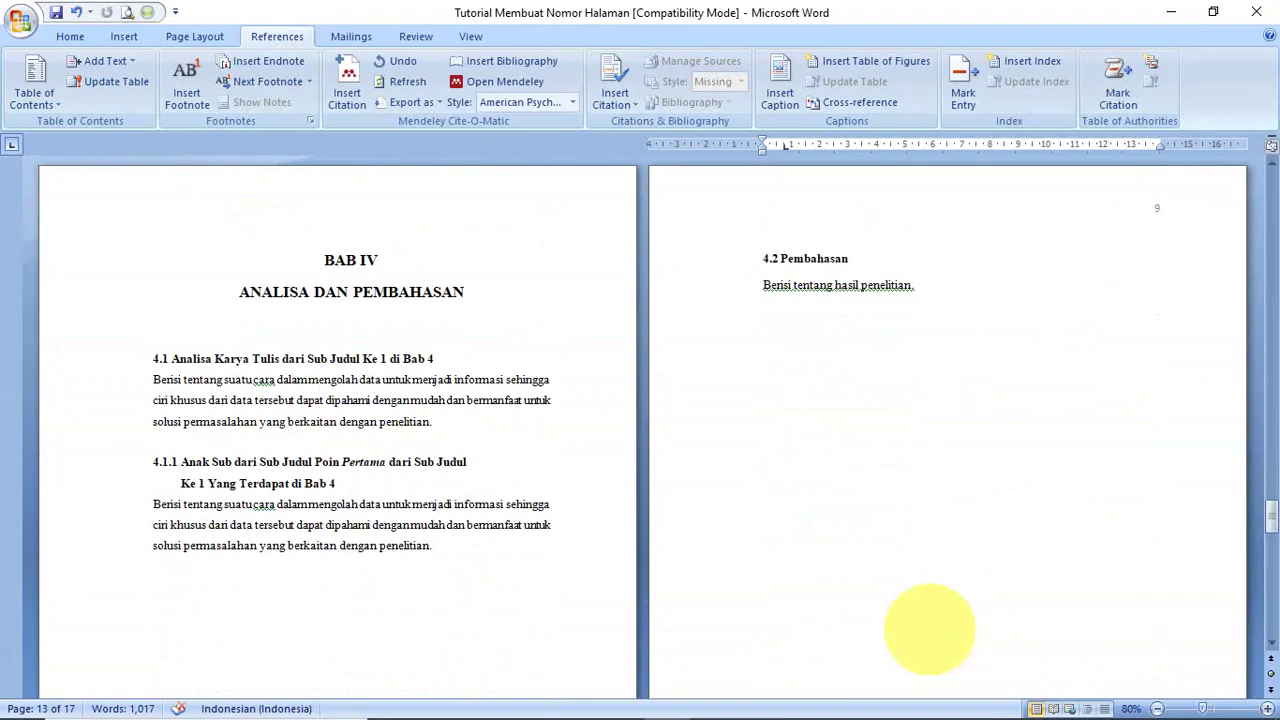
scroll(930, 630, "down", 10)
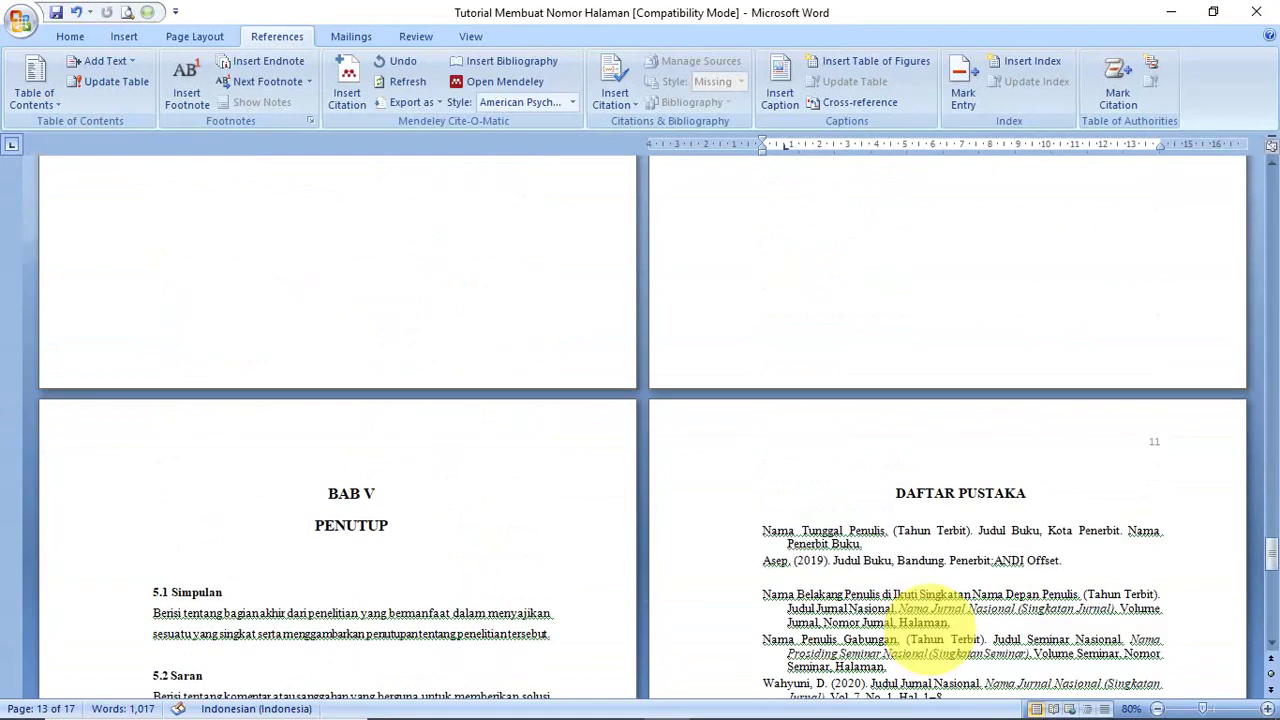
scroll(930, 630, "down", 1)
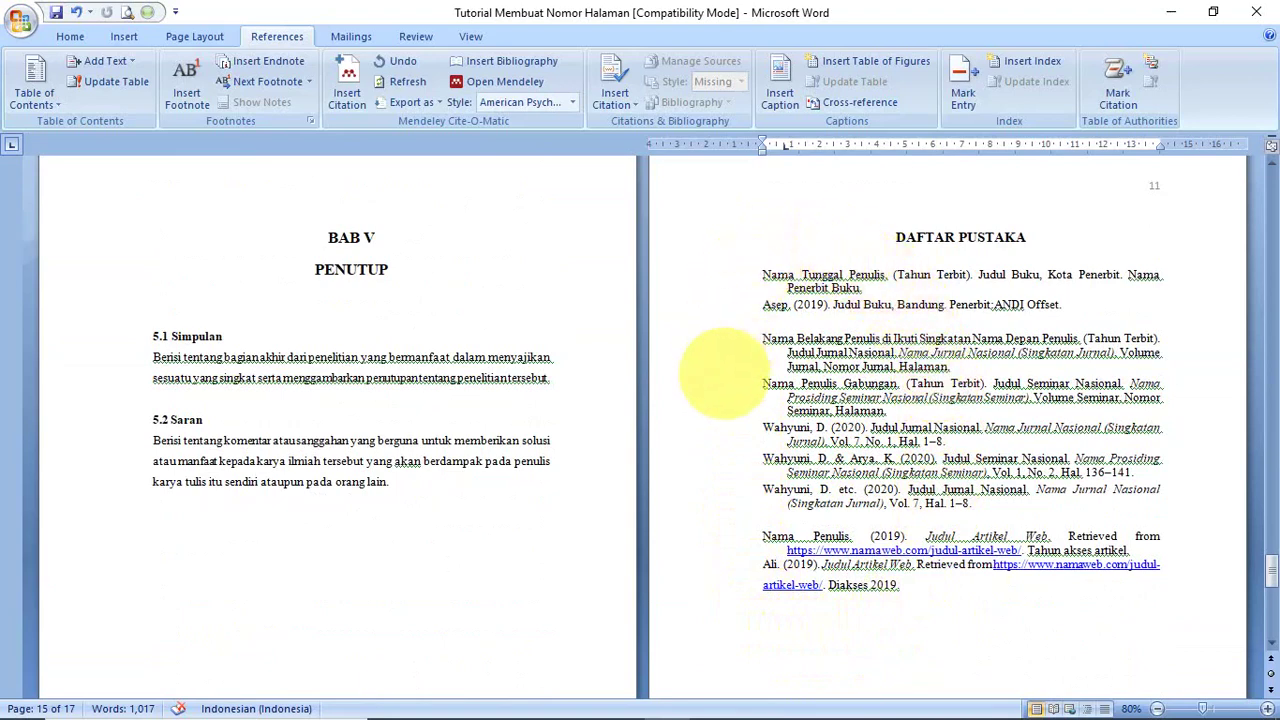
scroll(822, 612, "up", 2)
scroll(822, 612, "up", 15)
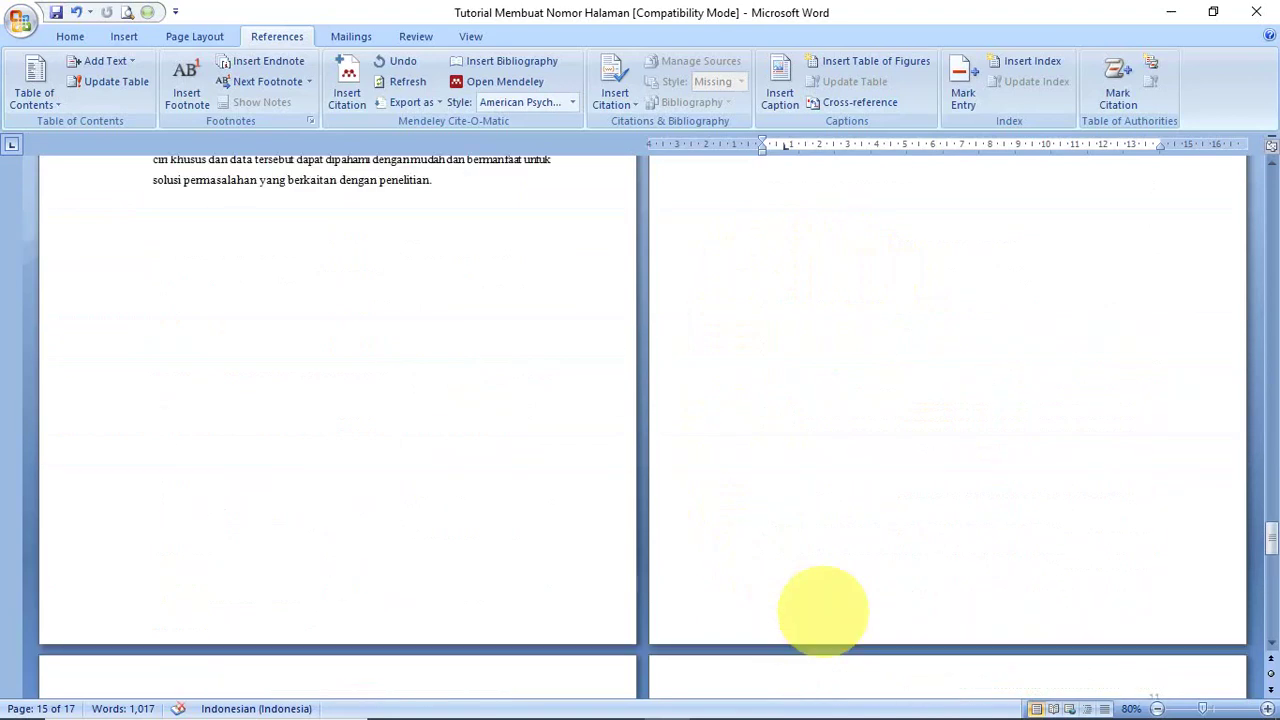
scroll(822, 612, "up", 16)
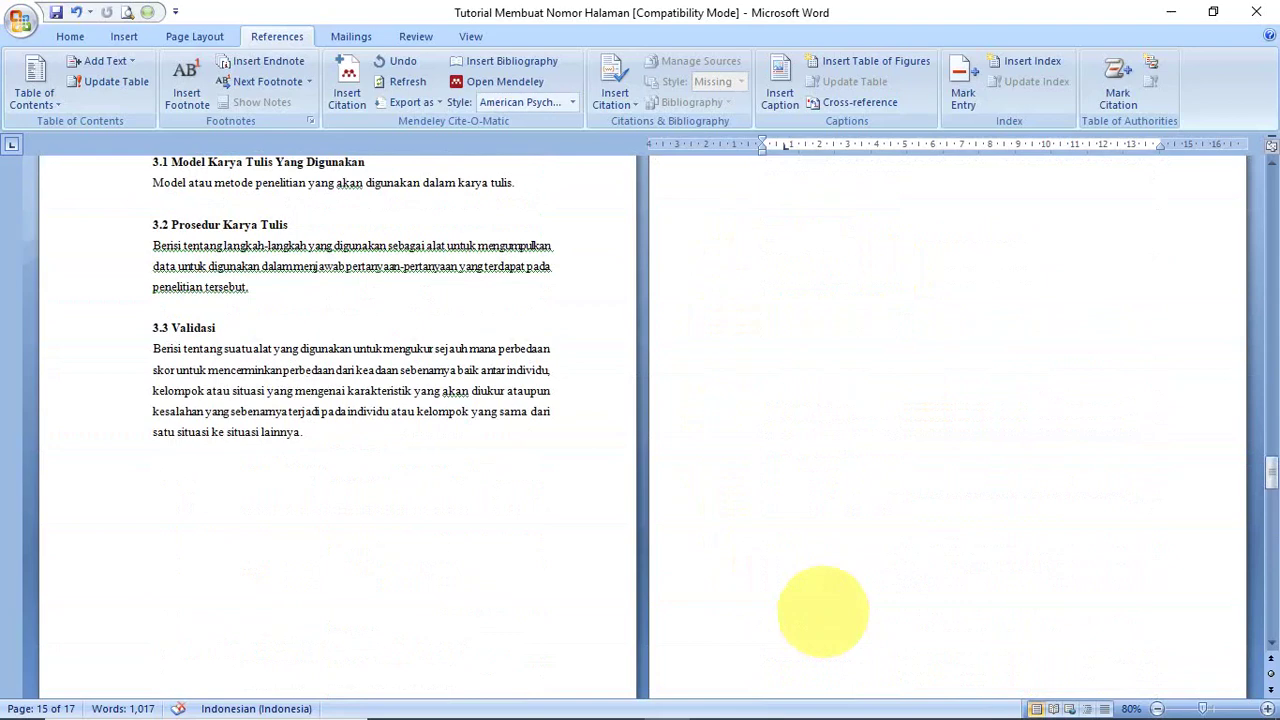
scroll(822, 612, "up", 10)
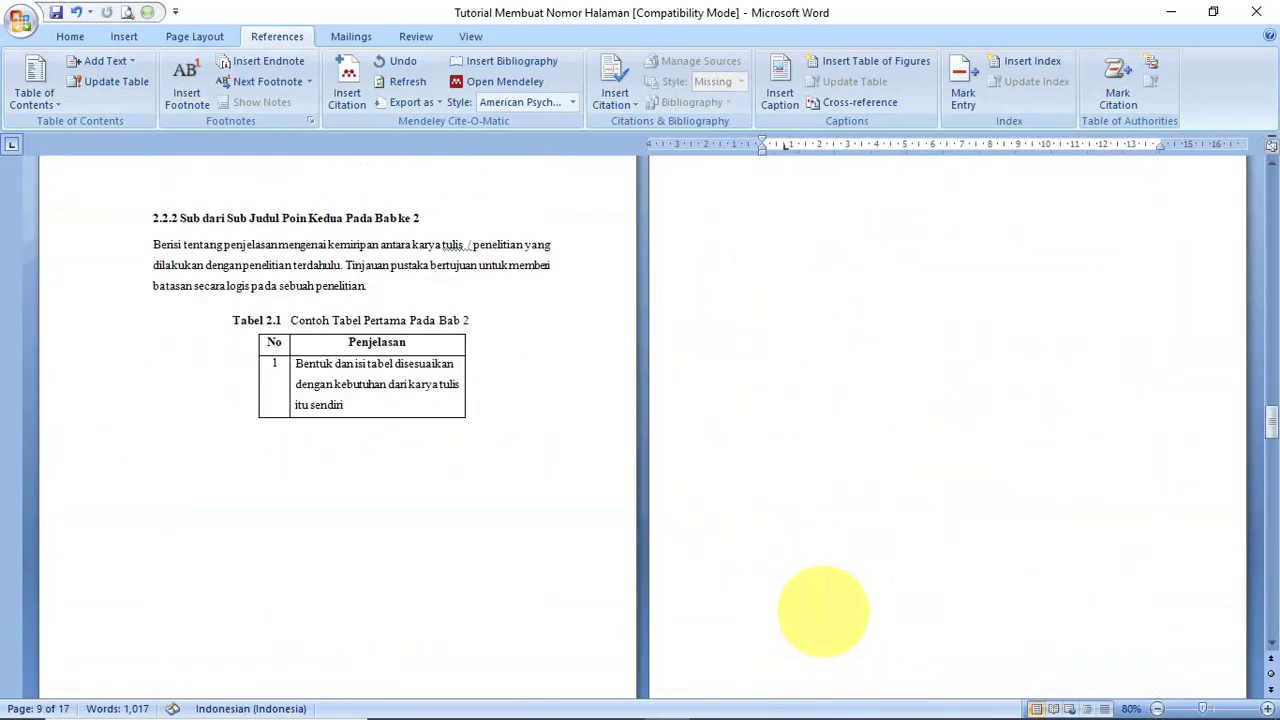
scroll(822, 612, "up", 12)
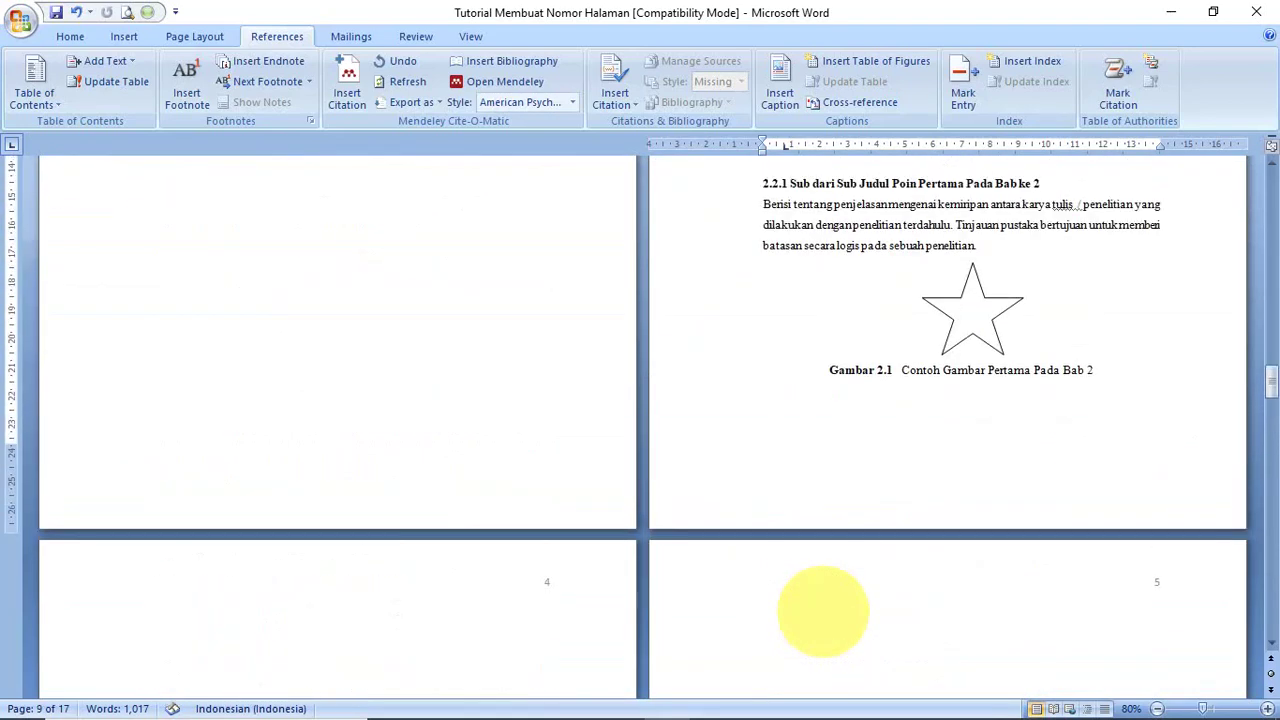
scroll(822, 612, "up", 3)
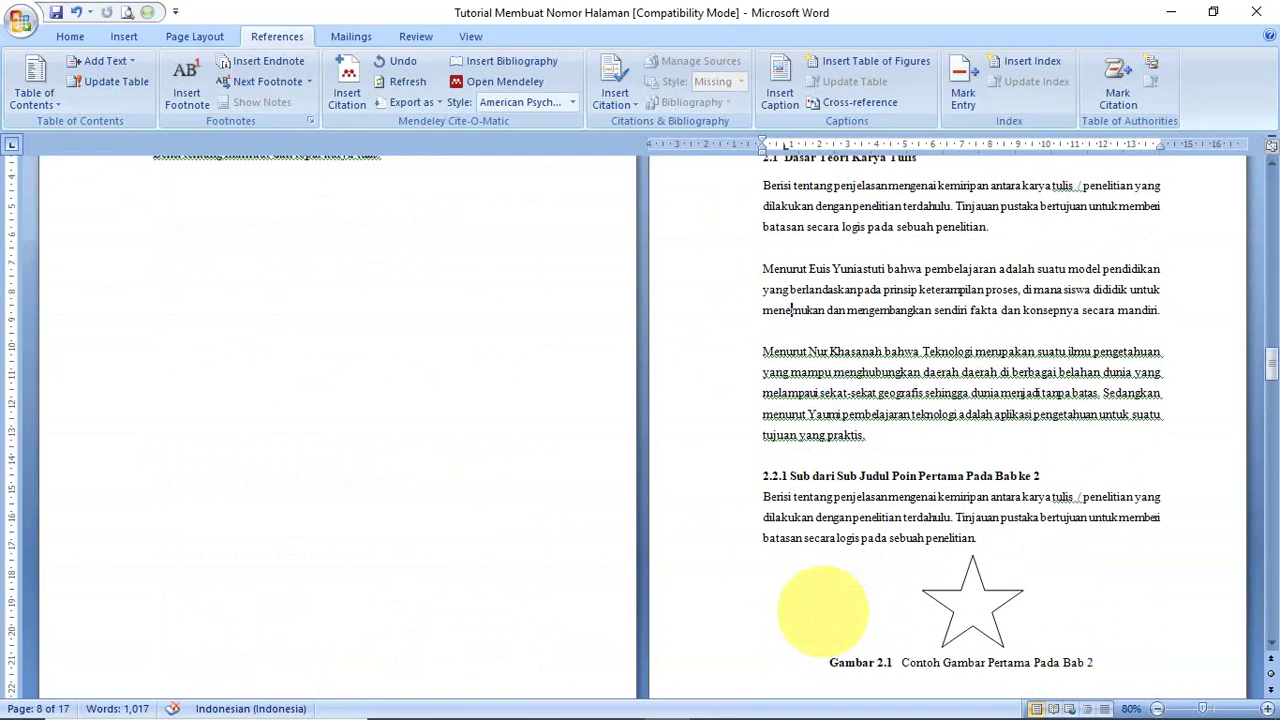
scroll(822, 612, "up", 1)
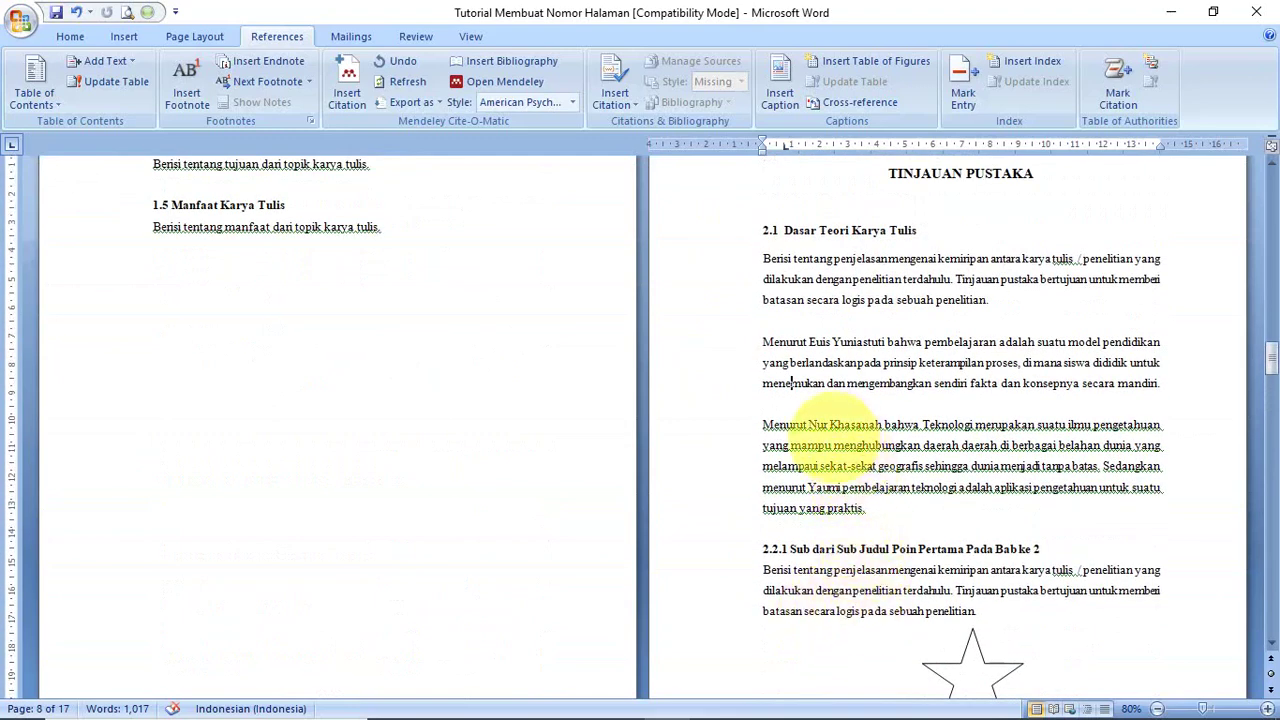
- Examine the three author mentions introduced by "Menurut" in section 2.1 and place the cursor at the end of its last paragraph
left_click(794, 383)
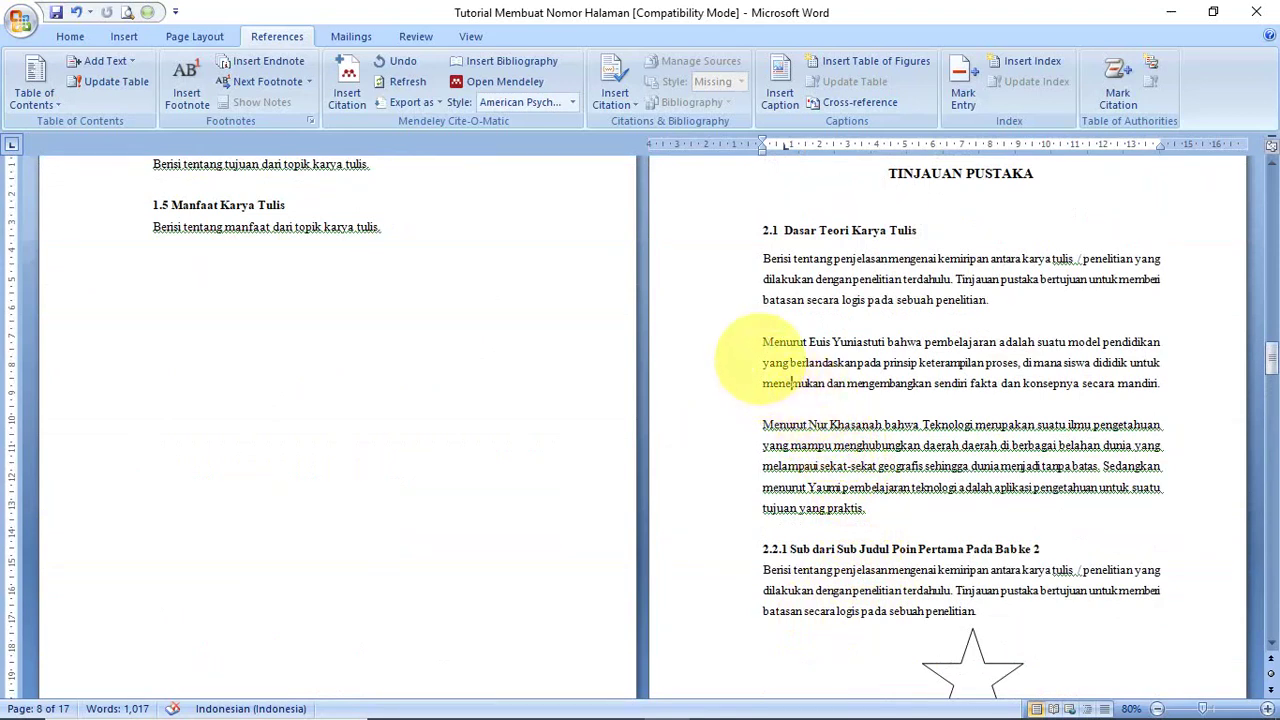
left_click_drag(763, 341, 886, 341)
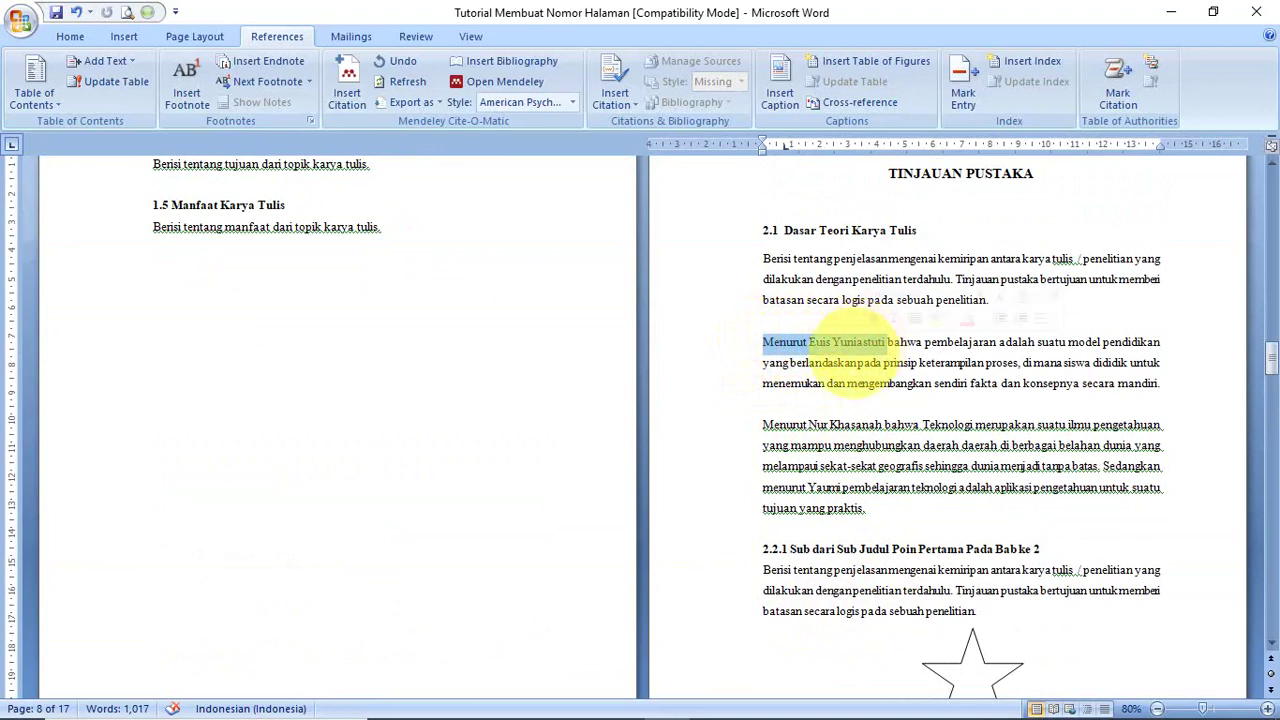
left_click_drag(763, 427, 880, 426)
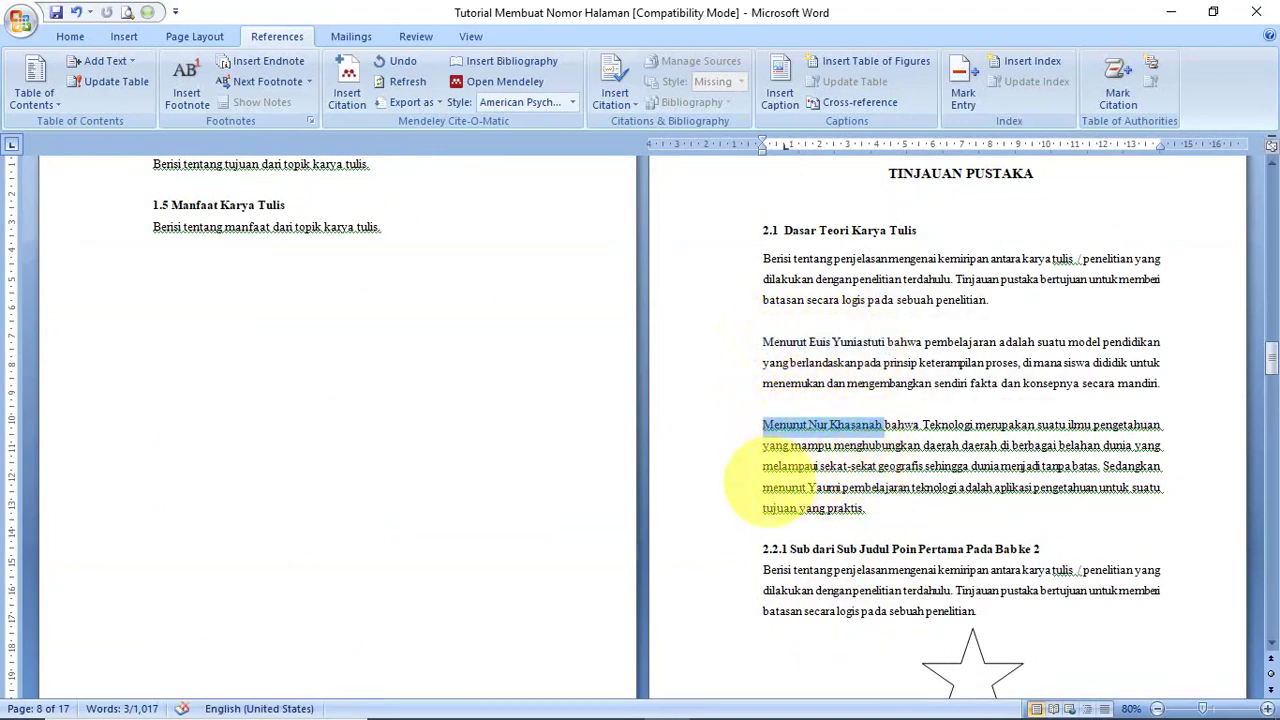
left_click_drag(763, 488, 841, 488)
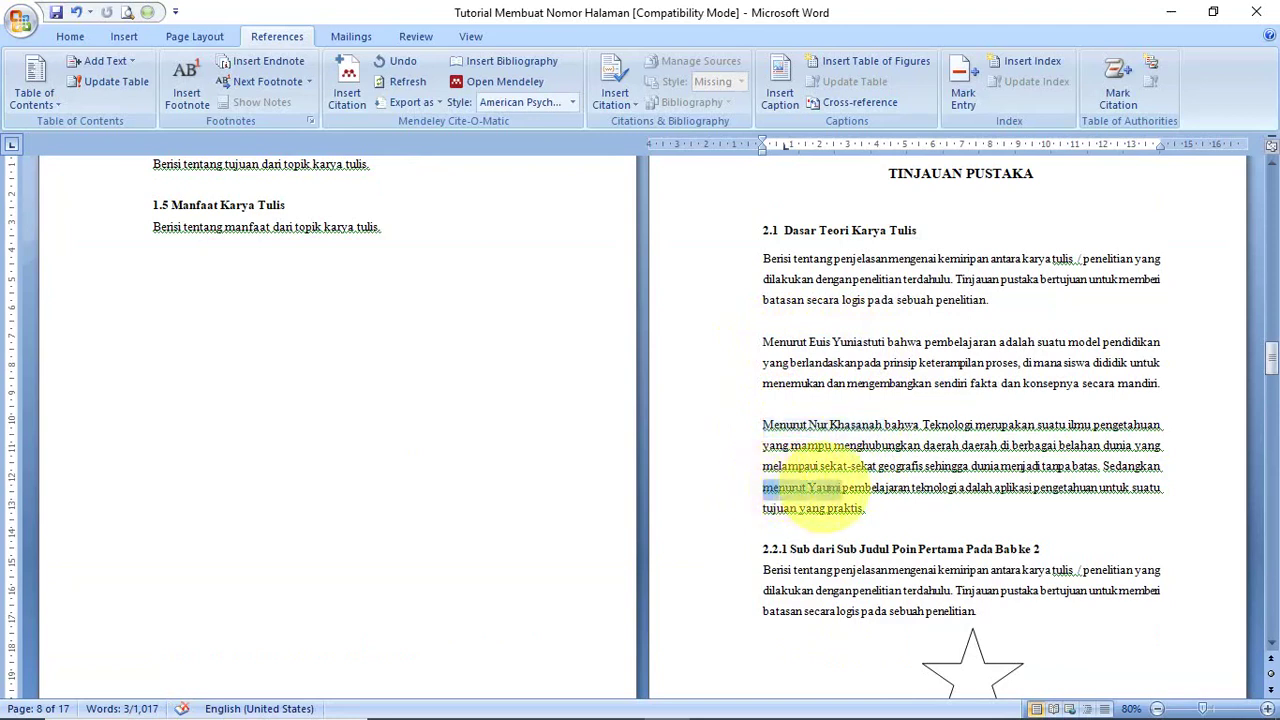
left_click(884, 508)
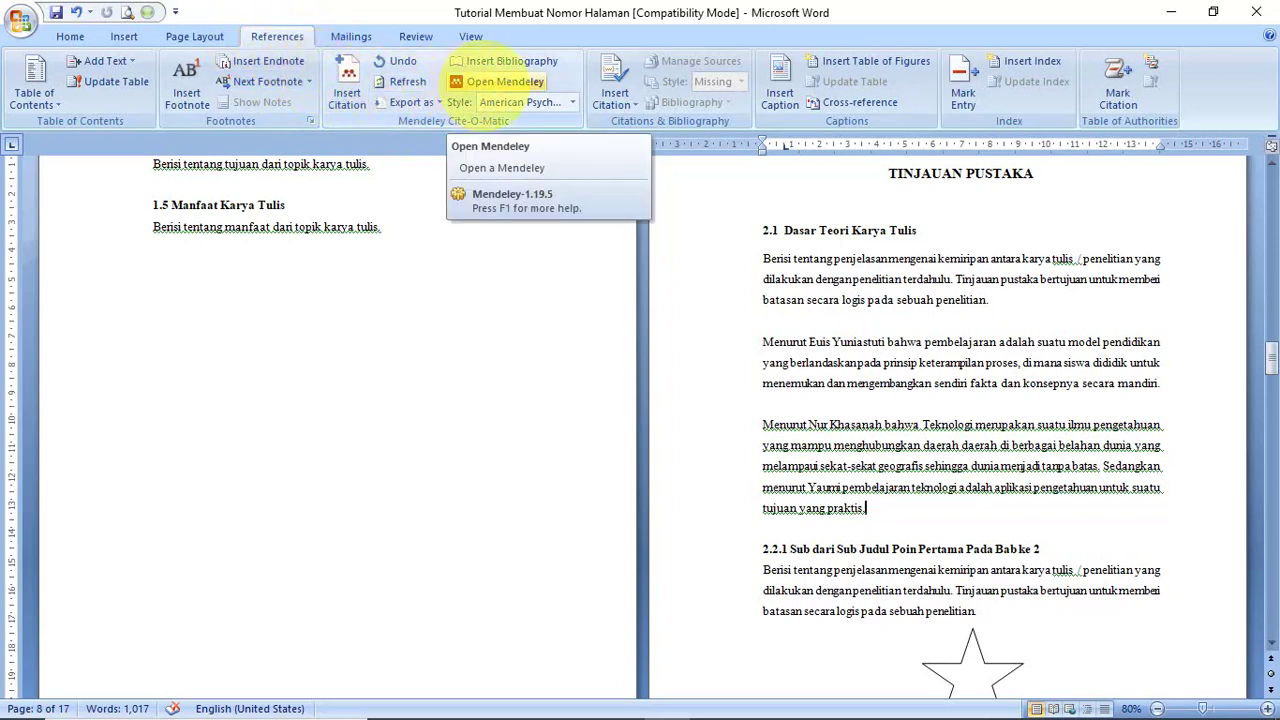
- Look over the reference library in Mendeley Desktop, minimise it, and examine the first "Menurut" paragraph and its author name in section 2.1
left_click(492, 81)
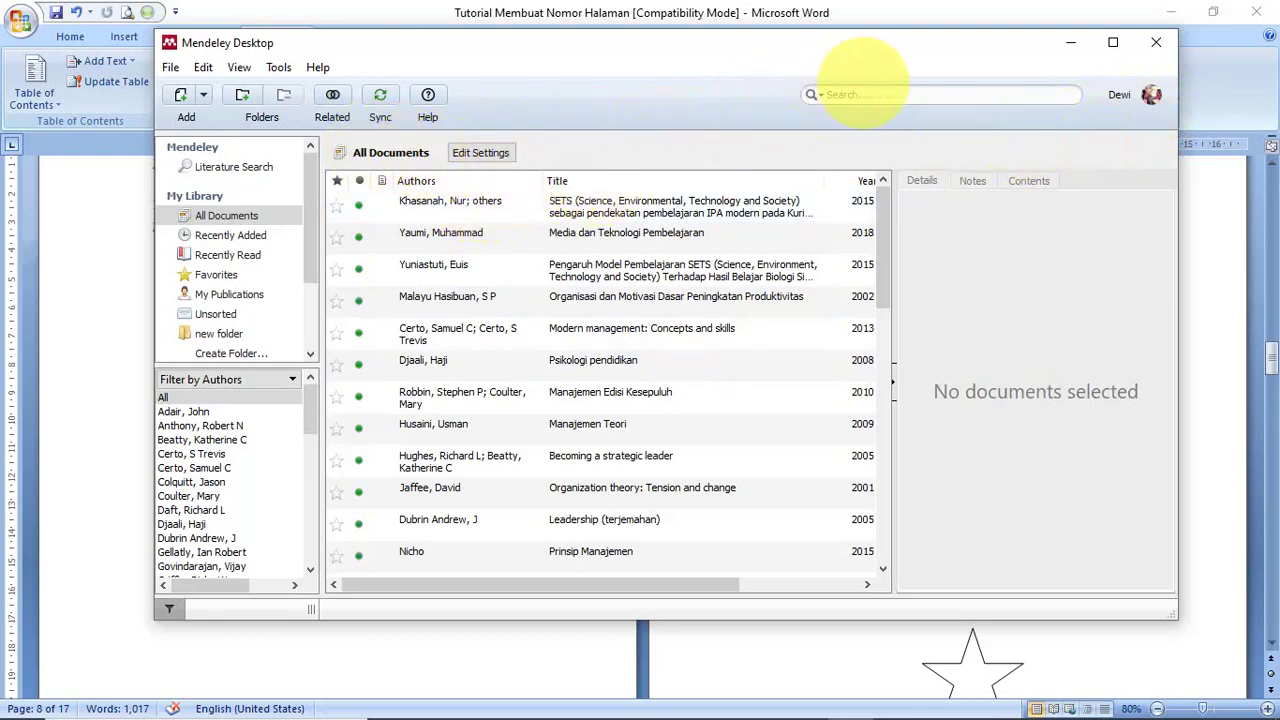
left_click(1070, 42)
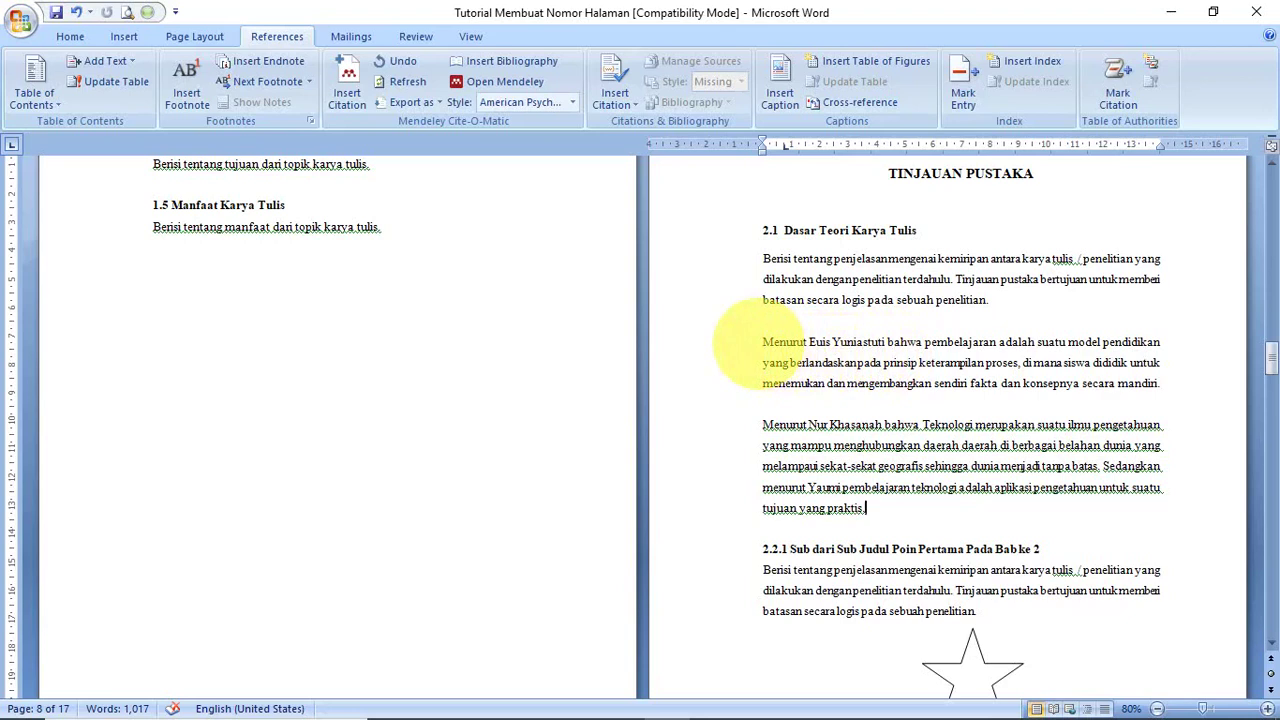
left_click_drag(763, 342, 1135, 385)
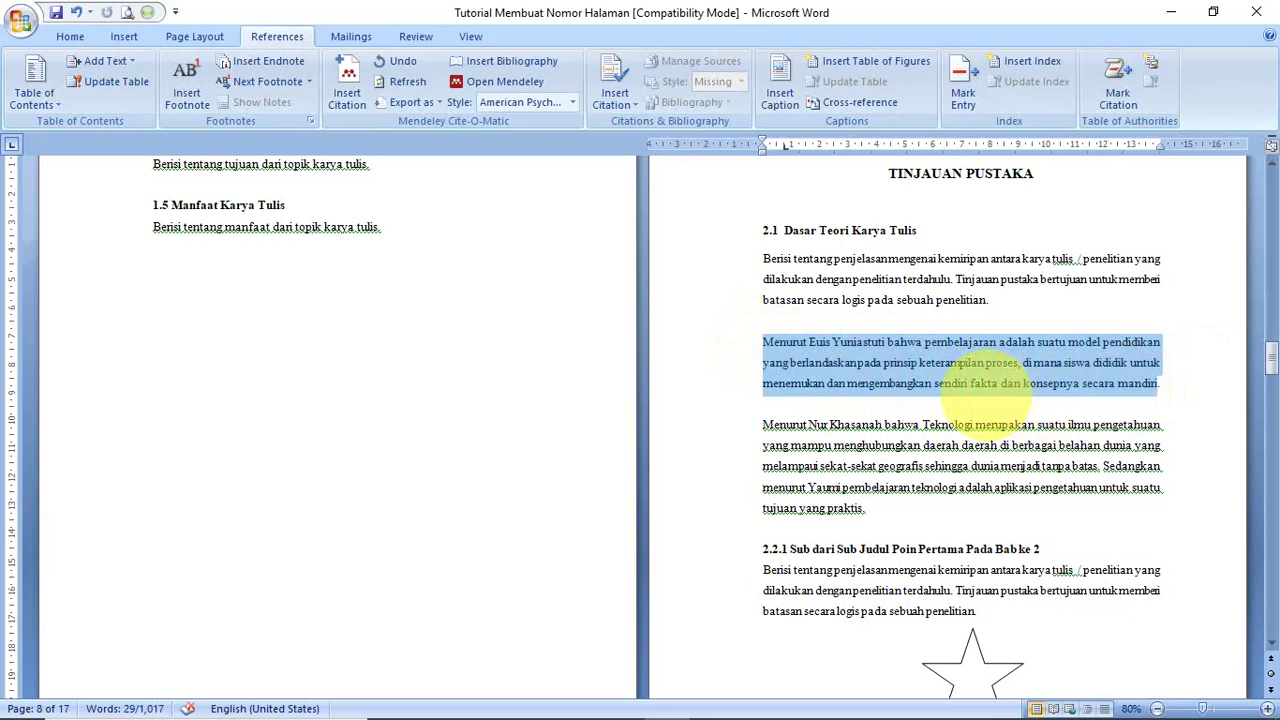
left_click(806, 343)
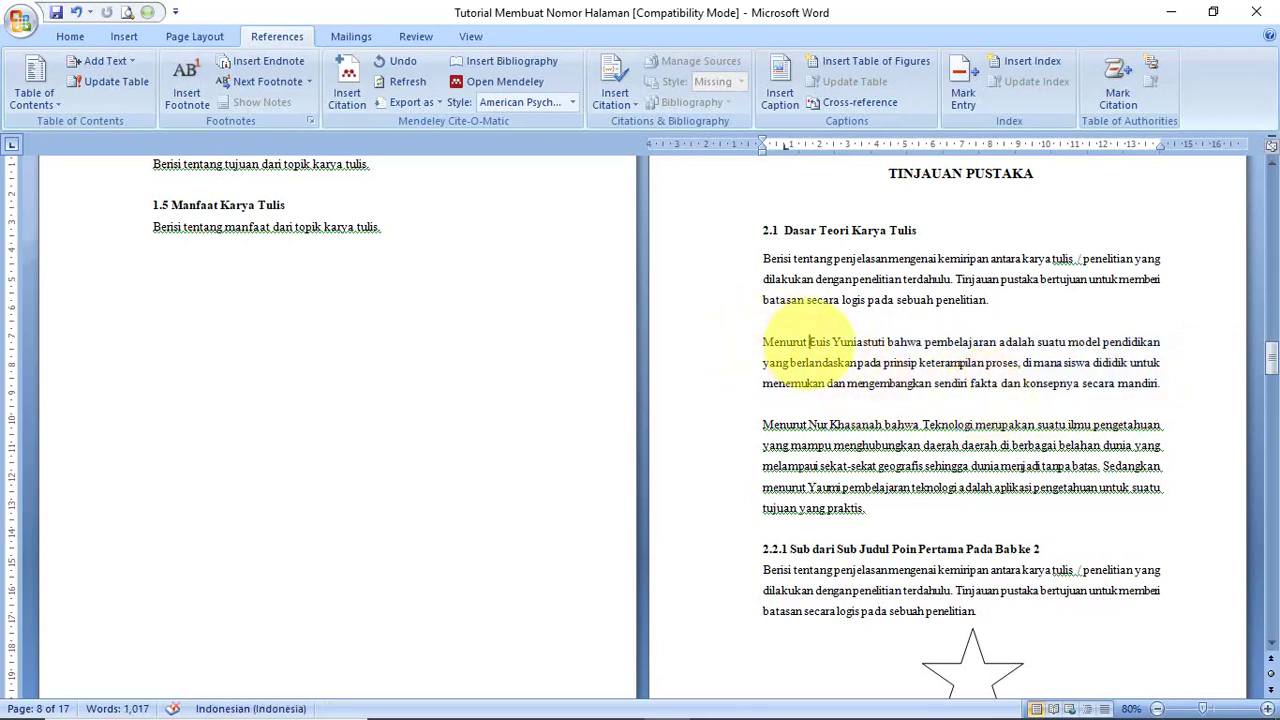
left_click_drag(808, 342, 884, 343)
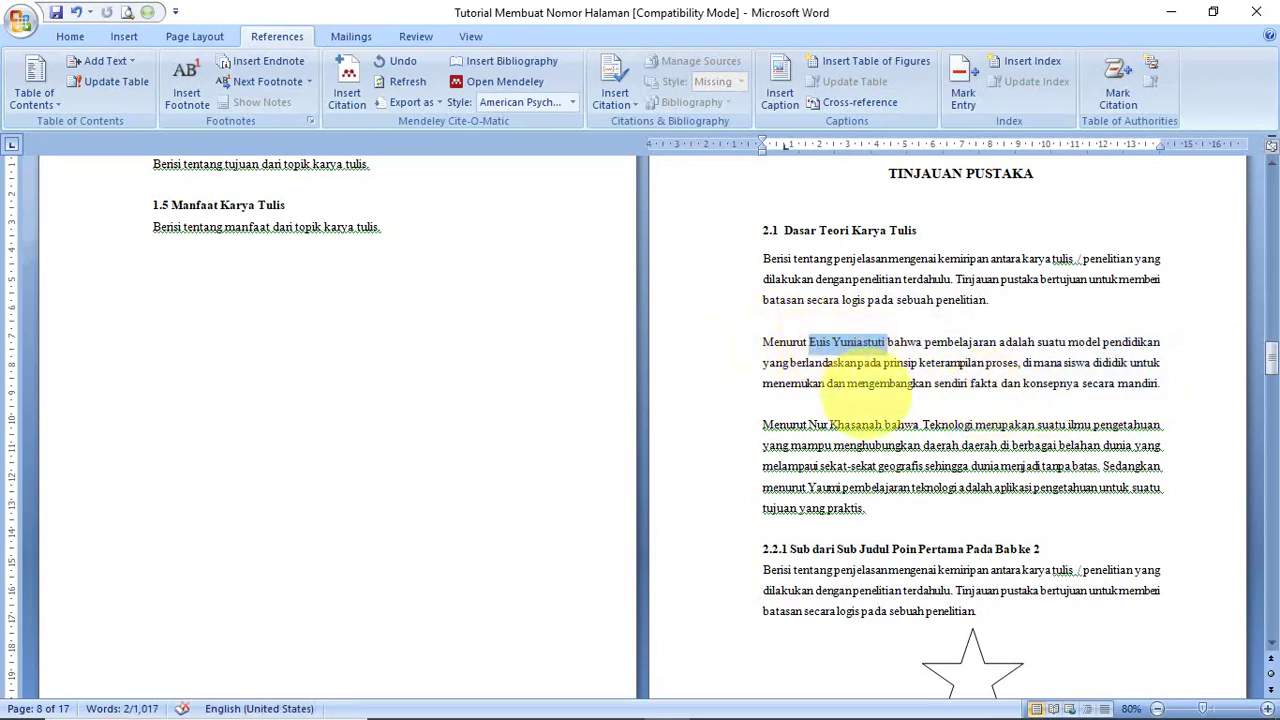
left_click(870, 383)
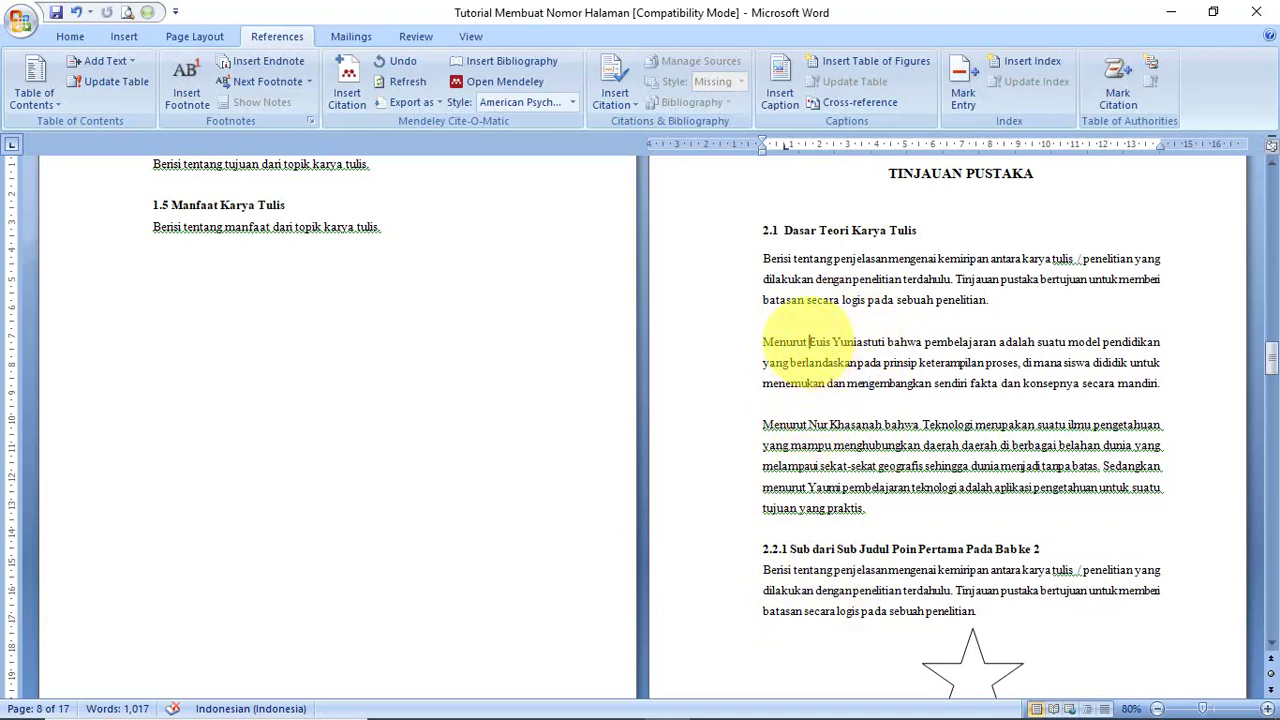
left_click_drag(809, 342, 886, 342)
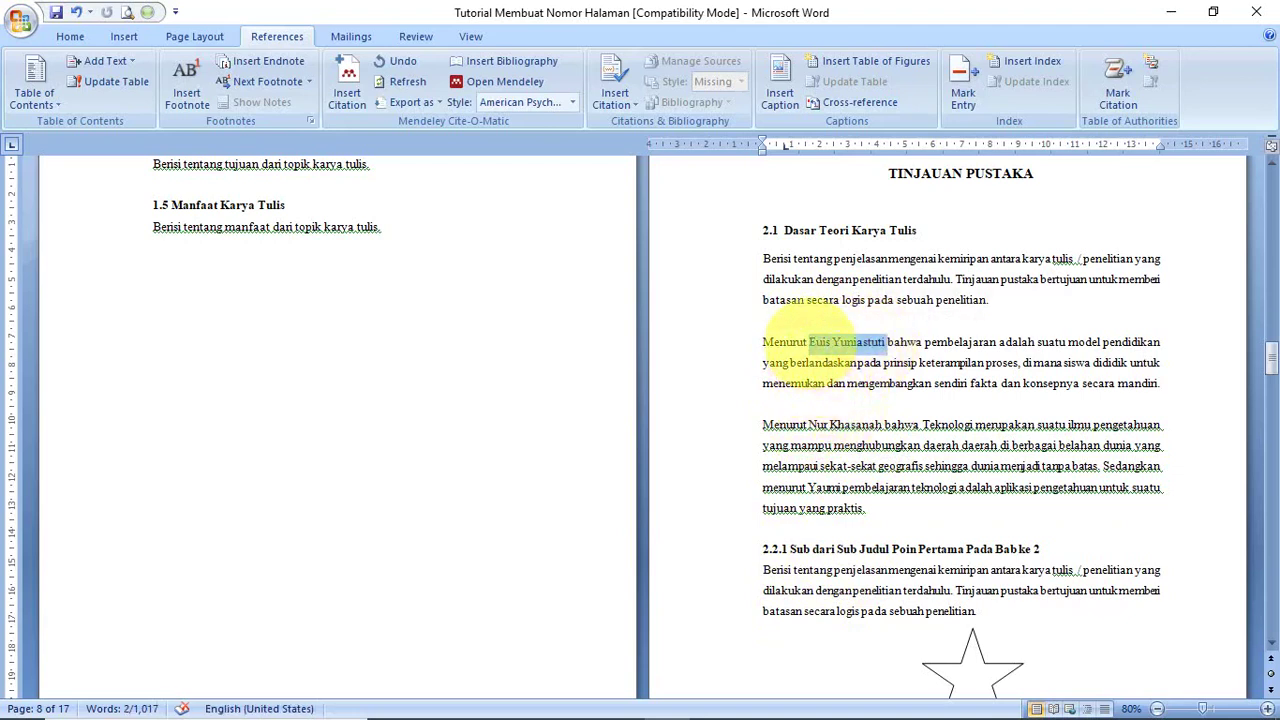
- Insert the Mendeley citation for the 2015 article "Pengaruh Model Pembelajaran SETS" before the author's name in the first "Menurut" paragraph
left_click(830, 340)
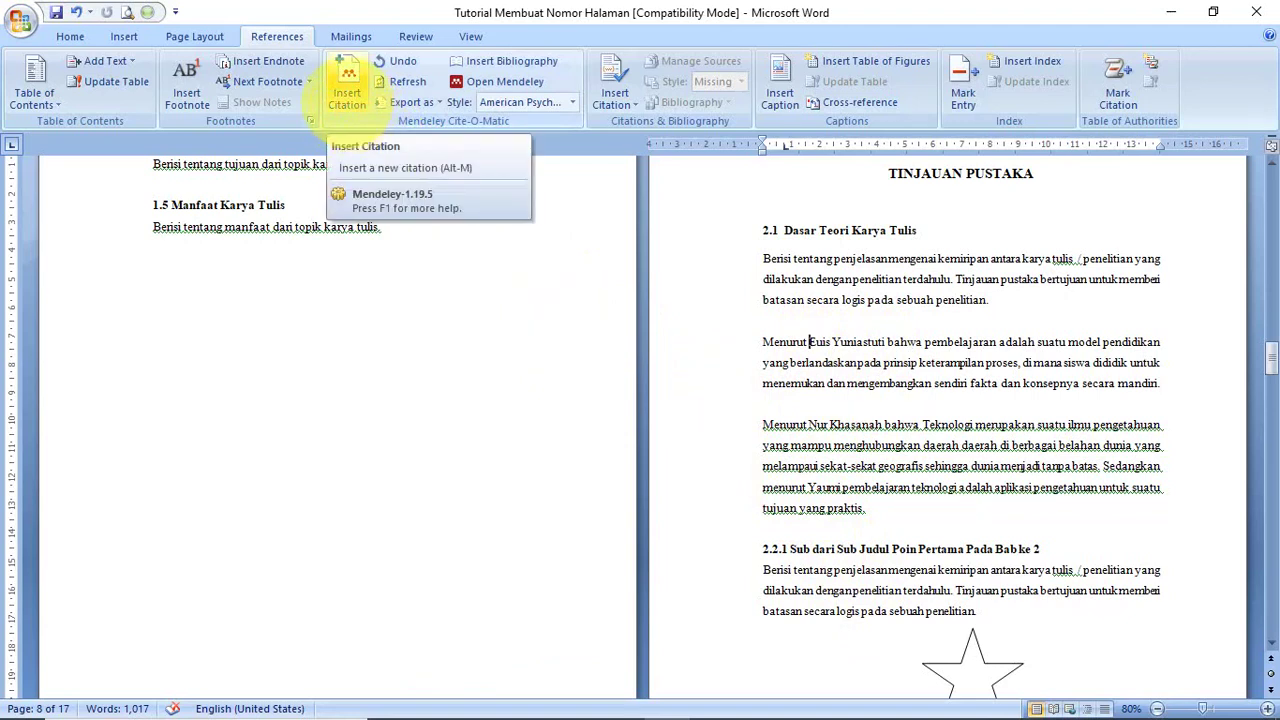
left_click(347, 76)
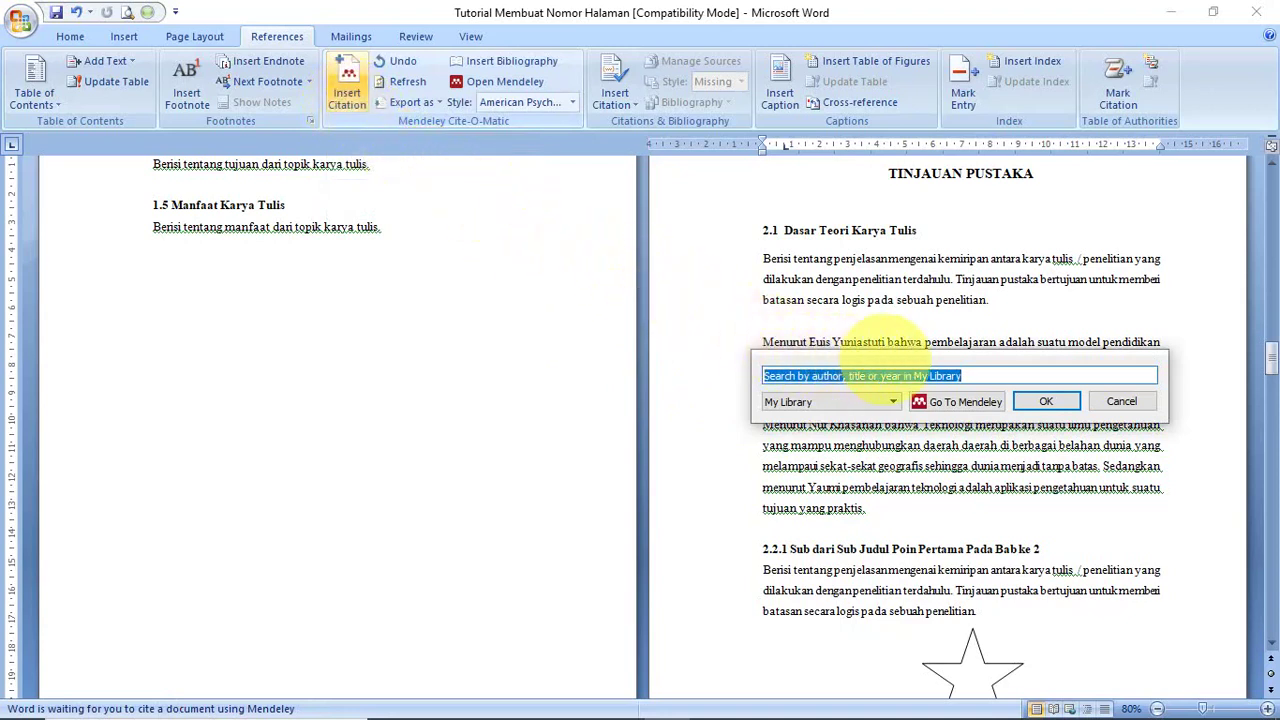
left_click_drag(951, 357, 927, 388)
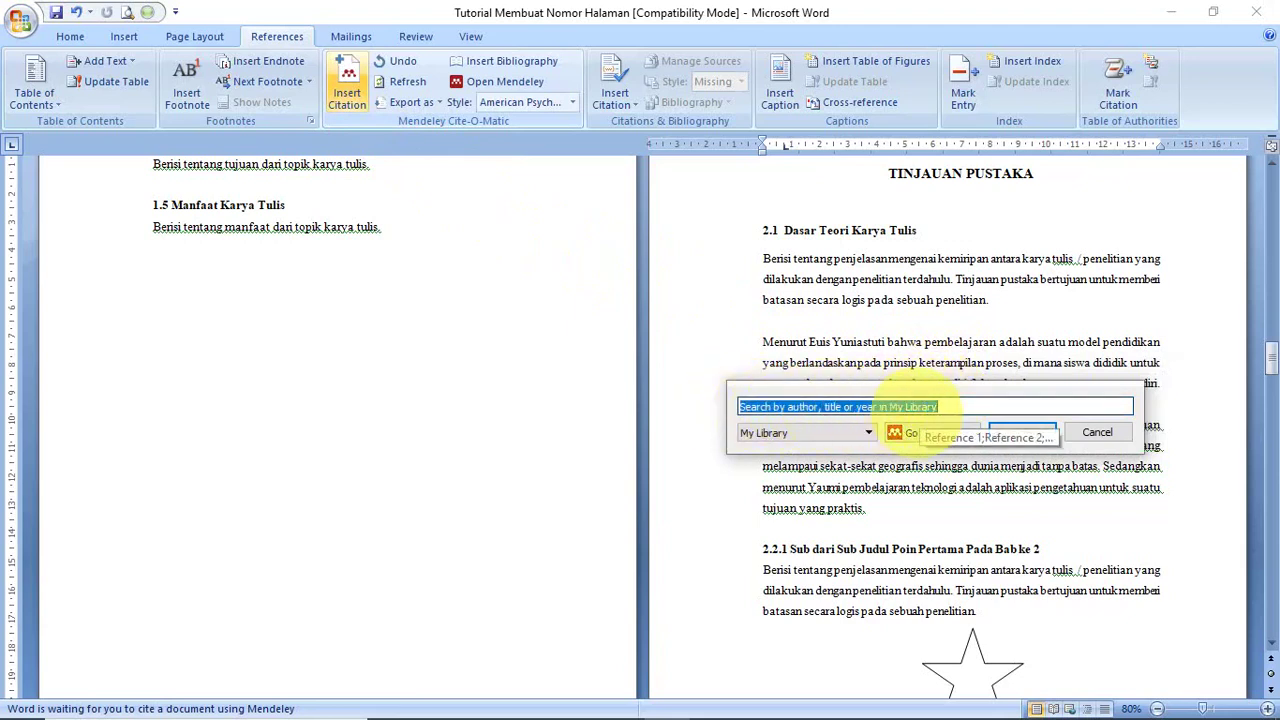
type("euis")
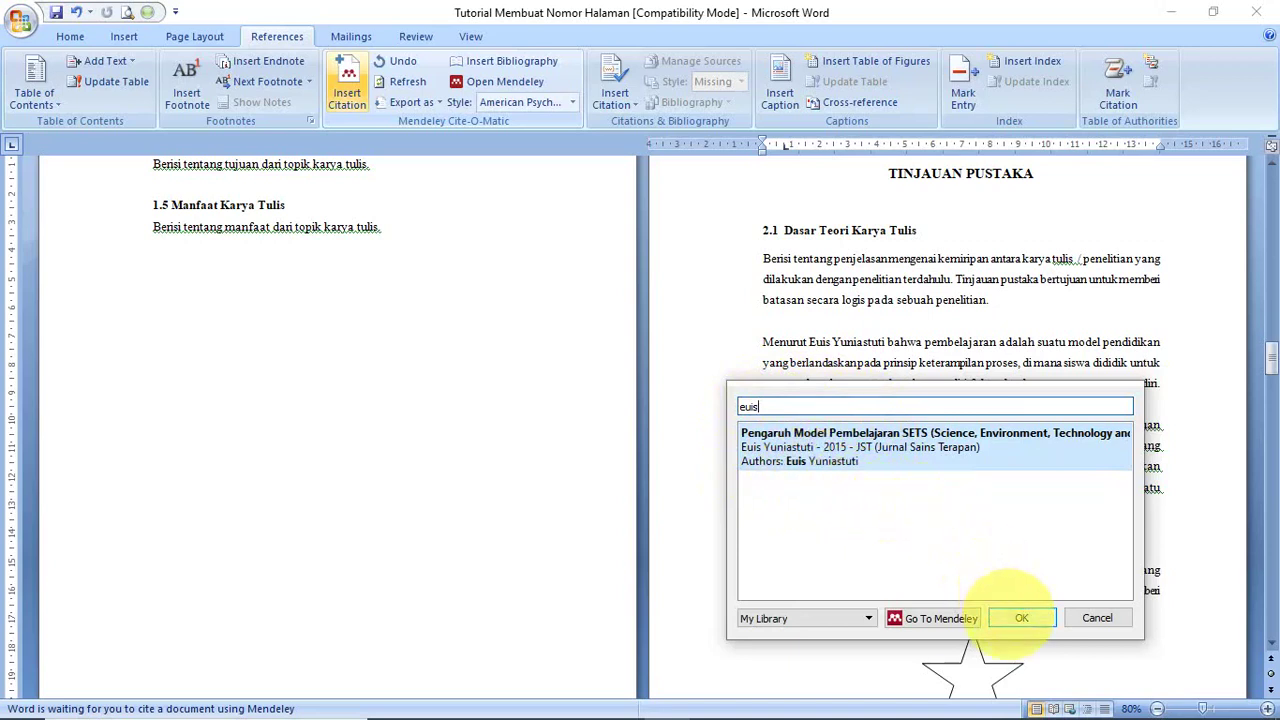
left_click(1018, 617)
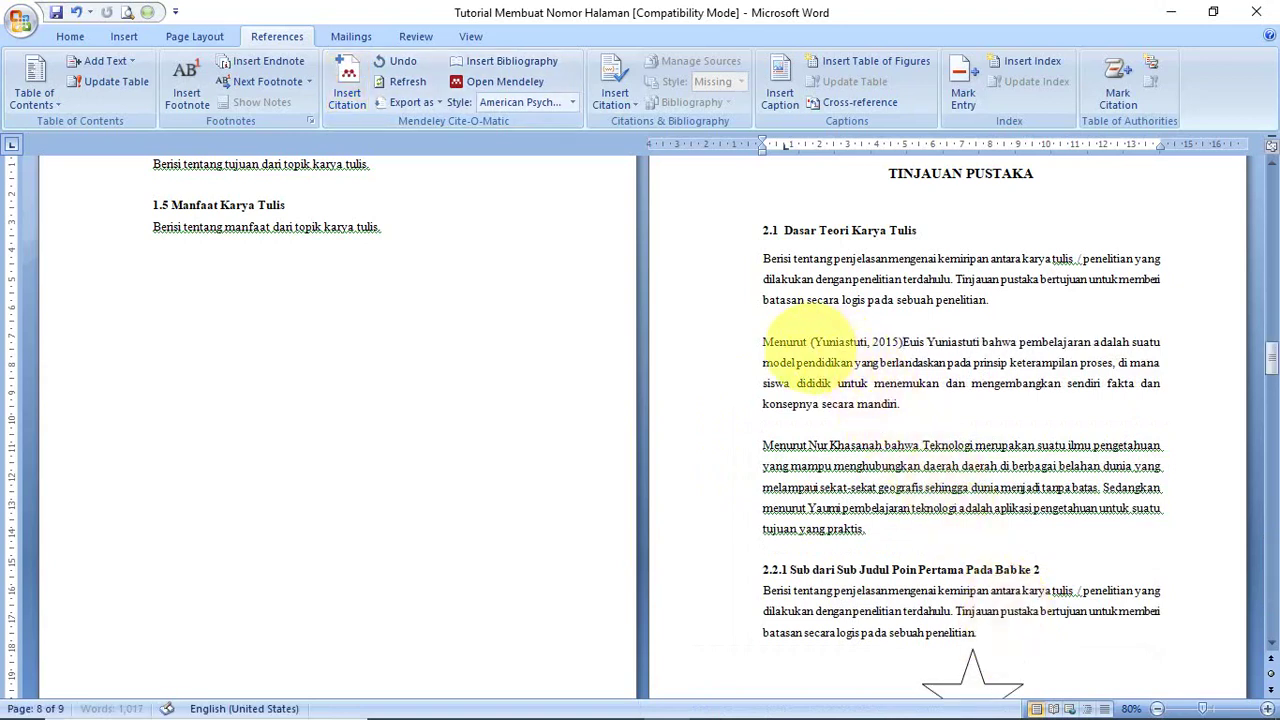
- Delete the author's plain-text name following the new citation in the first "Menurut" paragraph, keeping the citation itself
left_click(840, 342)
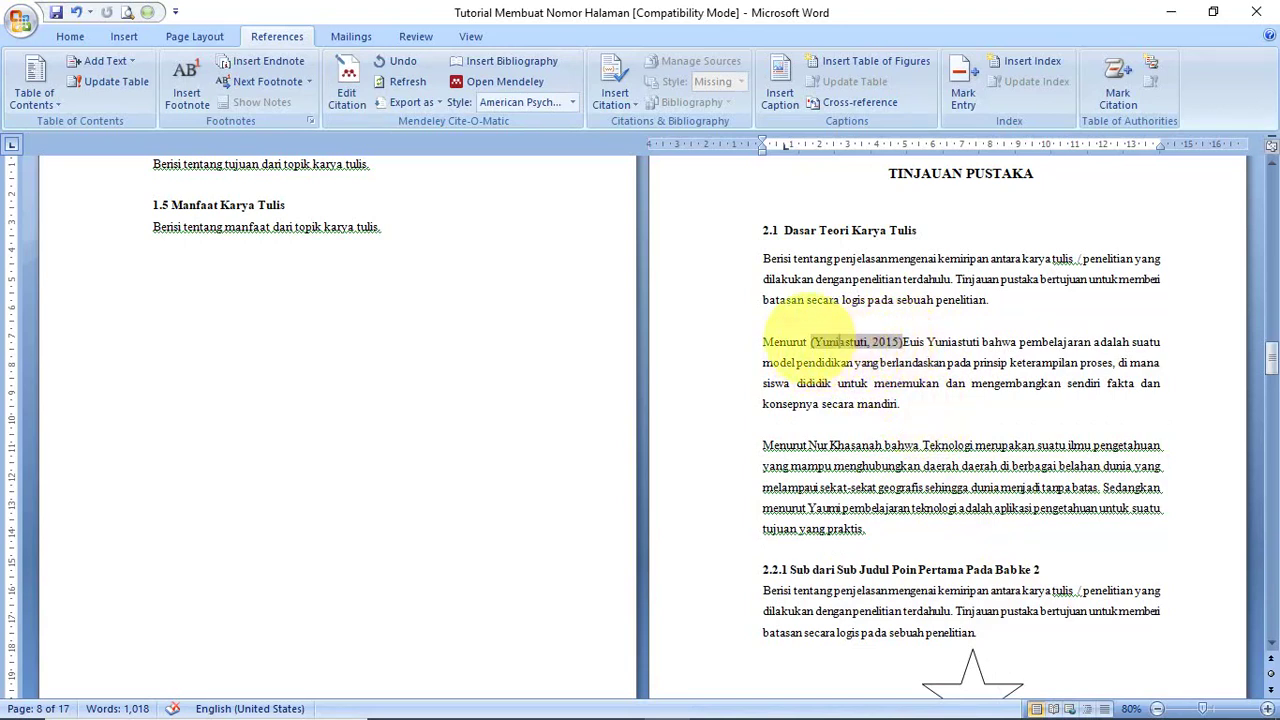
left_click_drag(815, 338, 887, 340)
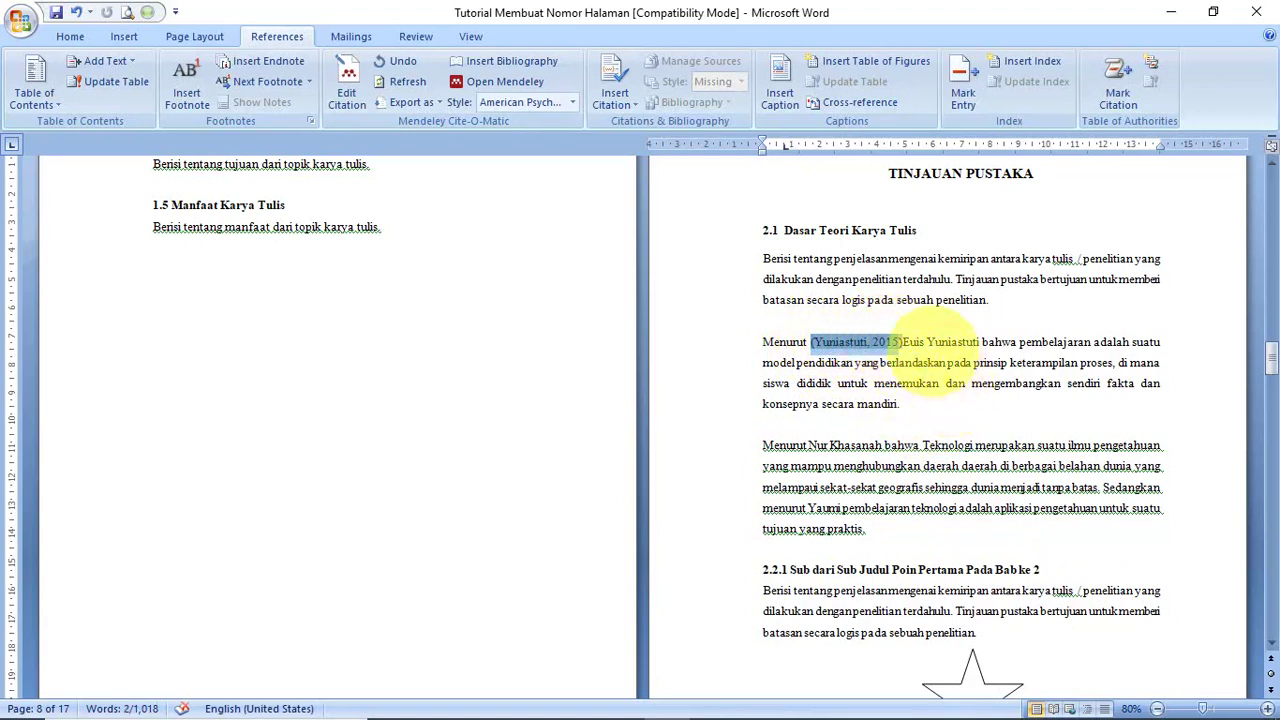
left_click(905, 341)
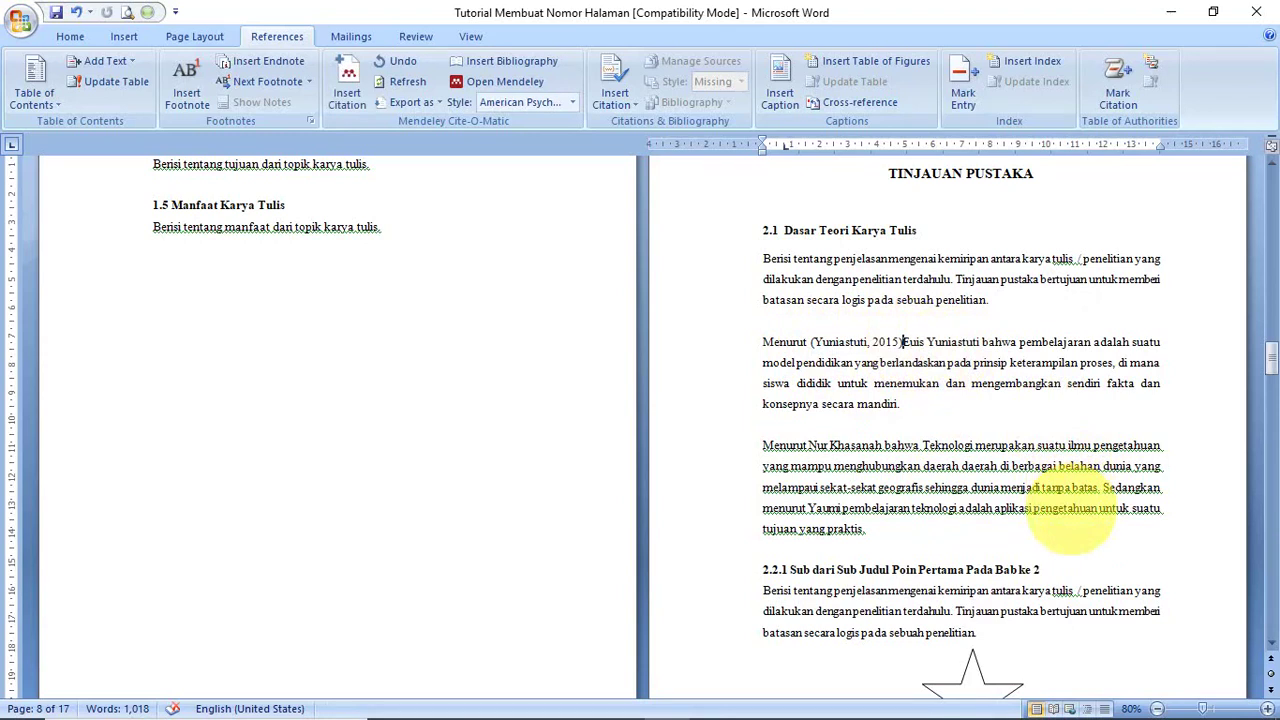
left_click_drag(903, 342, 981, 342)
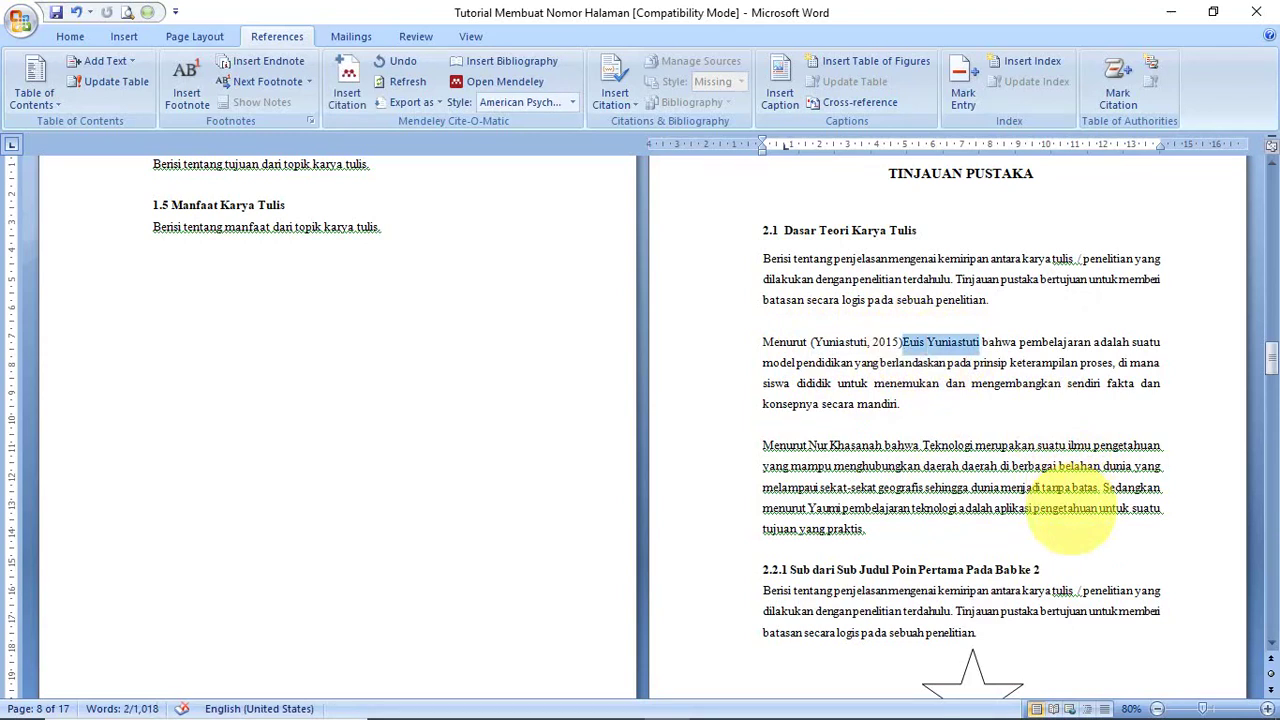
key("Delete")
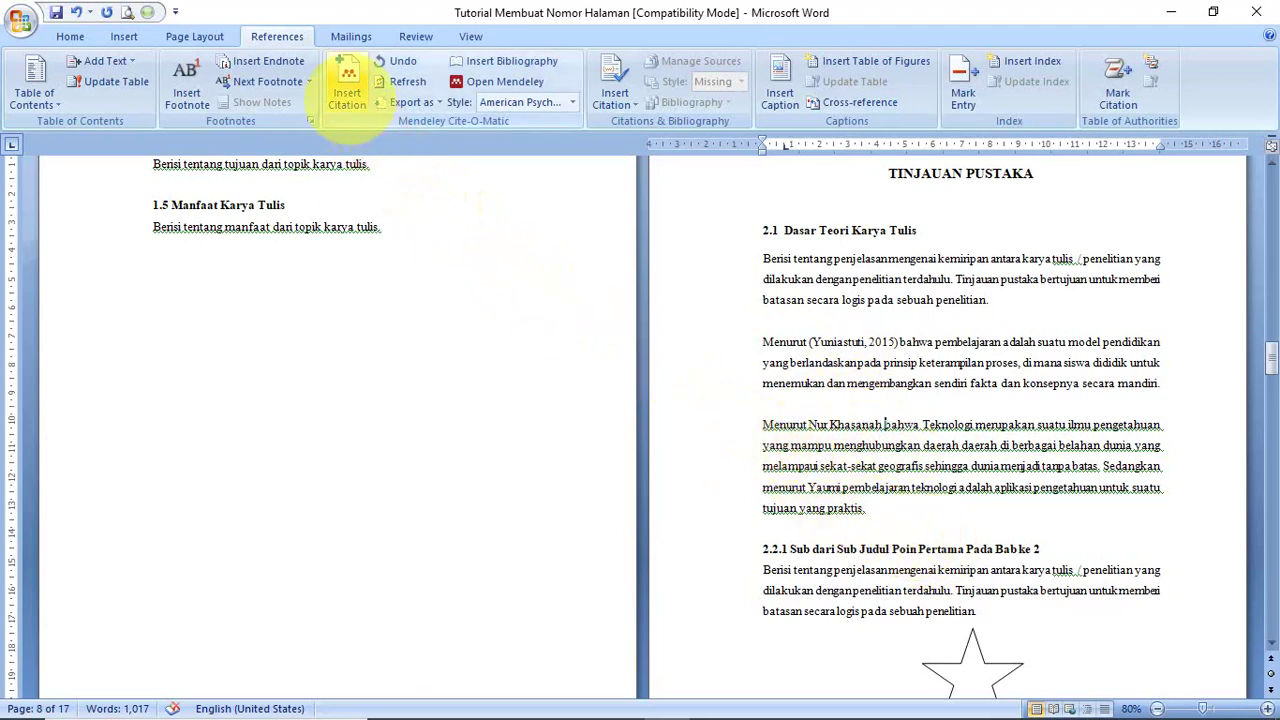
- Insert the Mendeley citation for the 2015 "SETS (Science, Environmental, Technology and Society)" paper after the author's name in the second "Menurut" paragraph
left_click(347, 88)
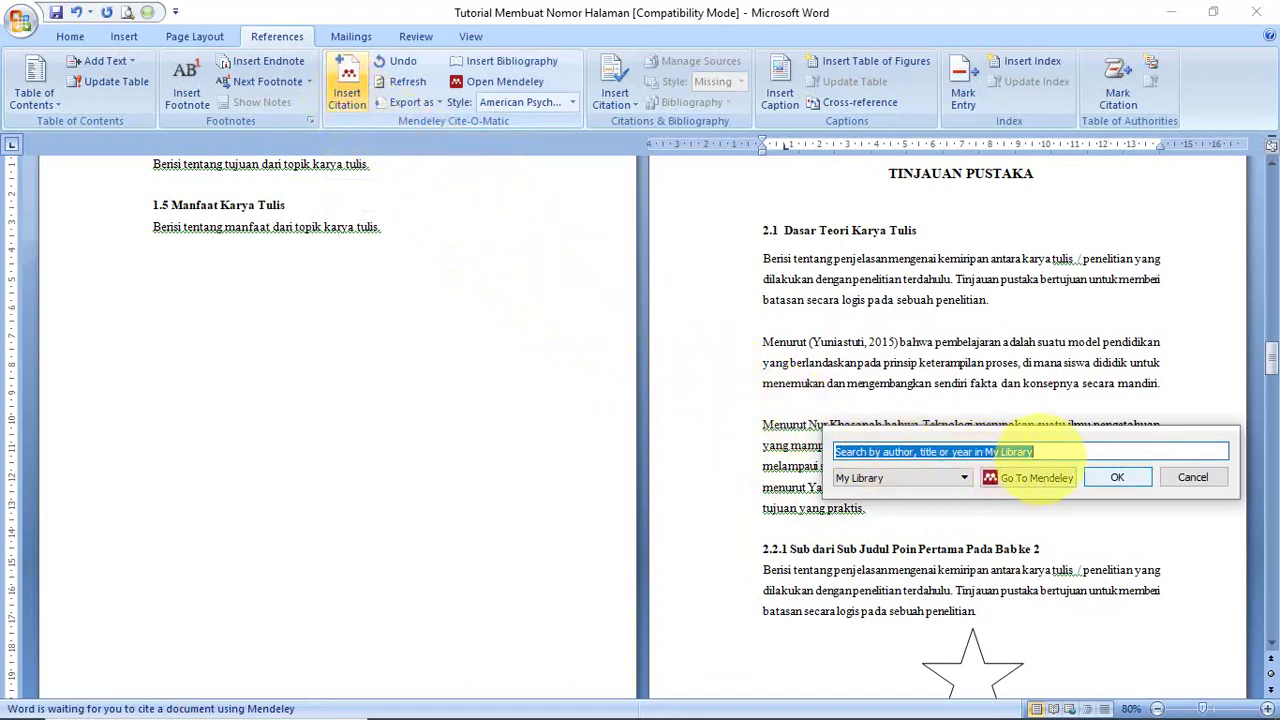
left_click_drag(1032, 432, 955, 465)
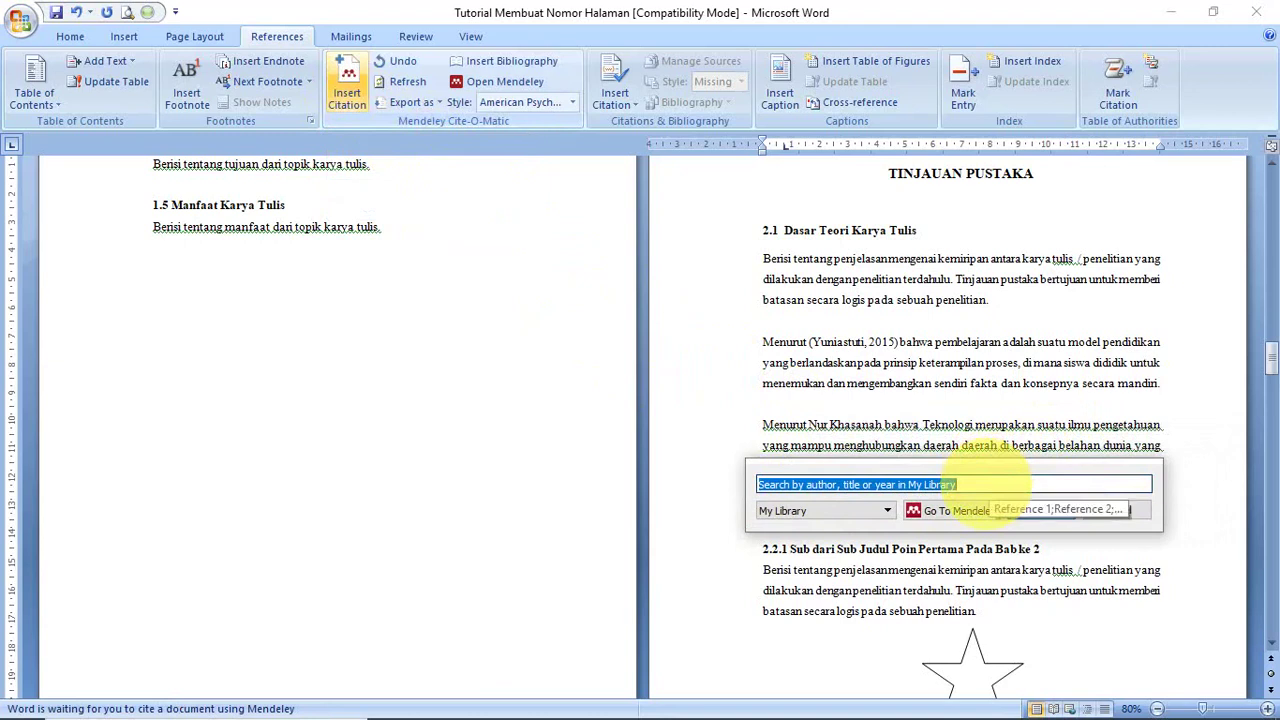
type("nur")
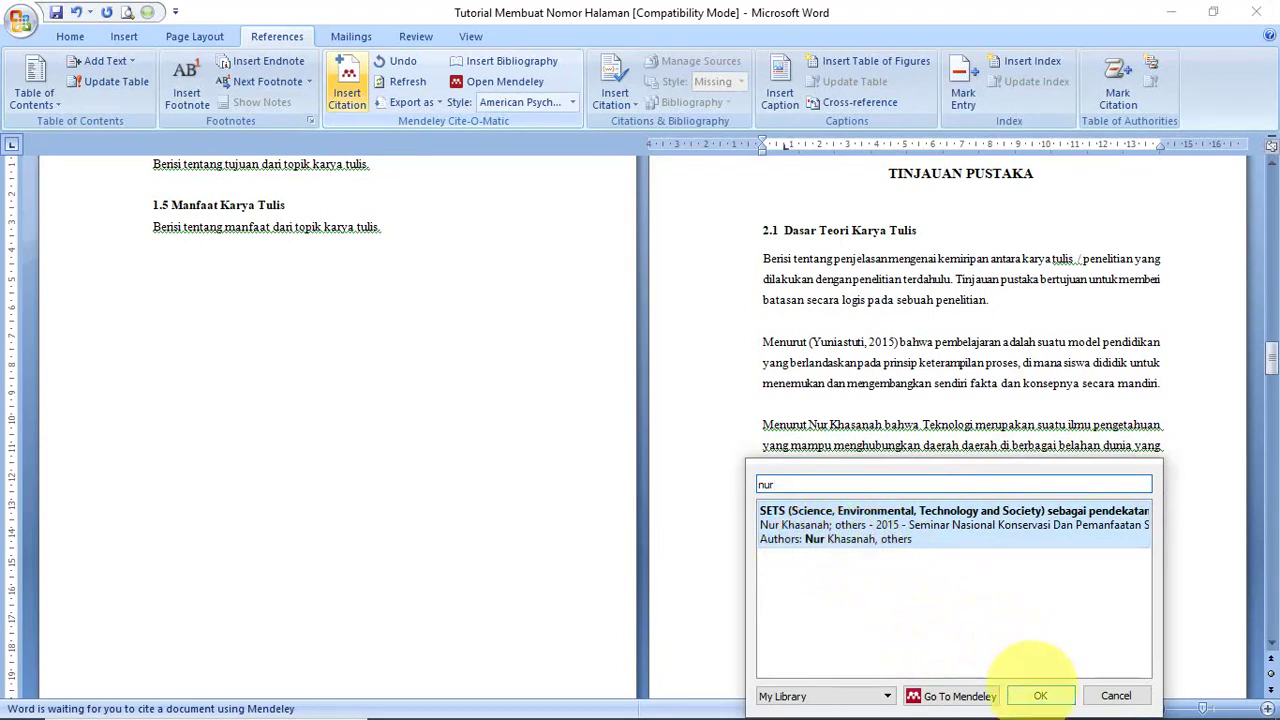
left_click(1040, 695)
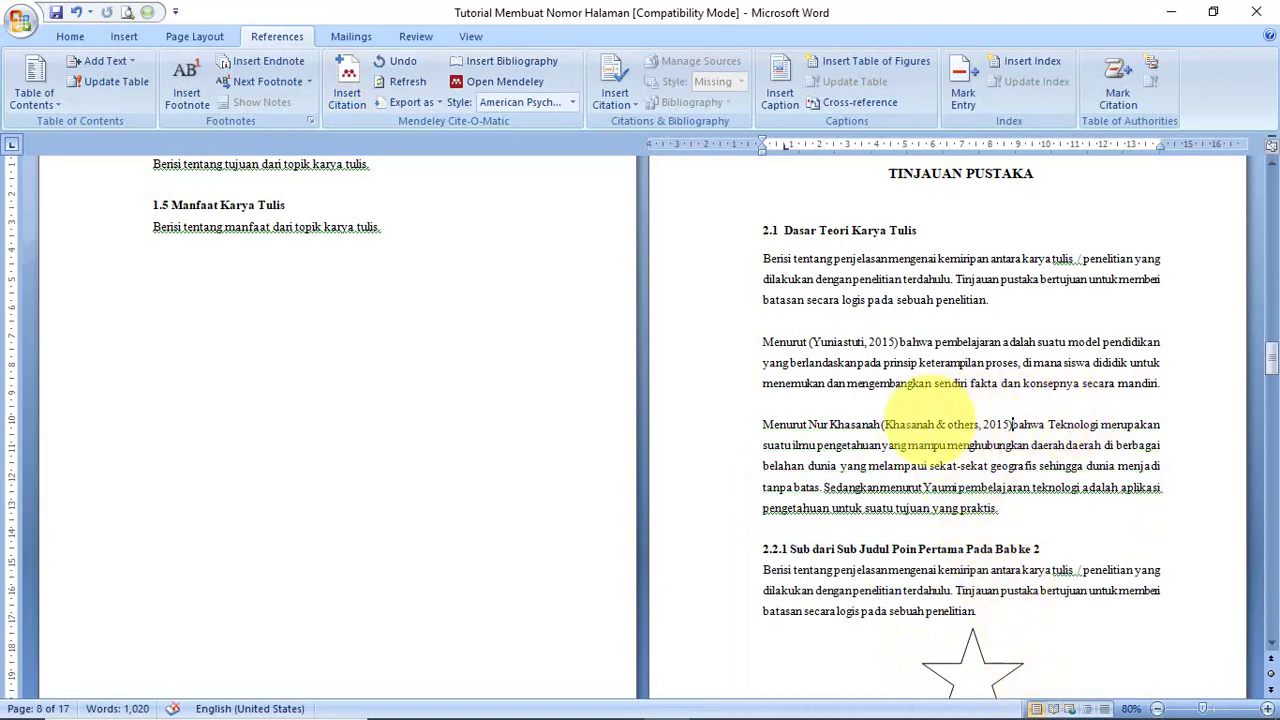
- Delete the author's plain-text name before the second paragraph's citation and add a space between the citation and "bahwa"
left_click(917, 420)
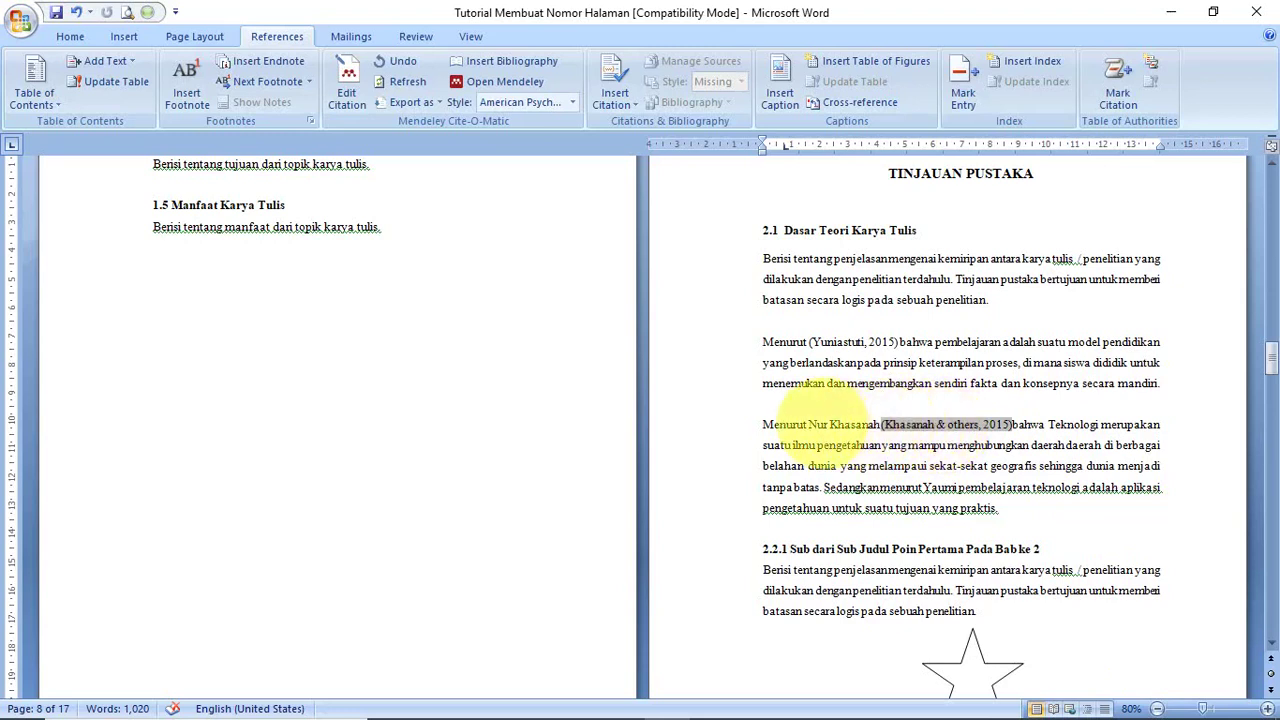
left_click(788, 424)
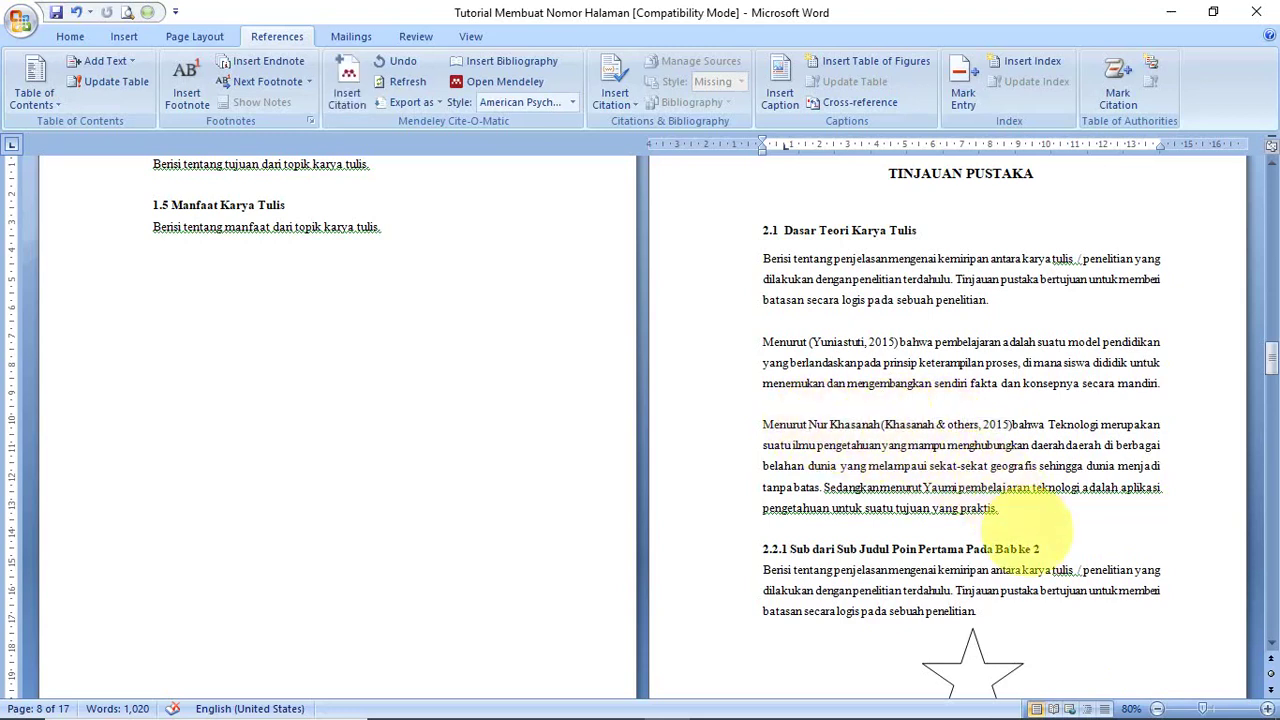
left_click_drag(808, 424, 880, 424)
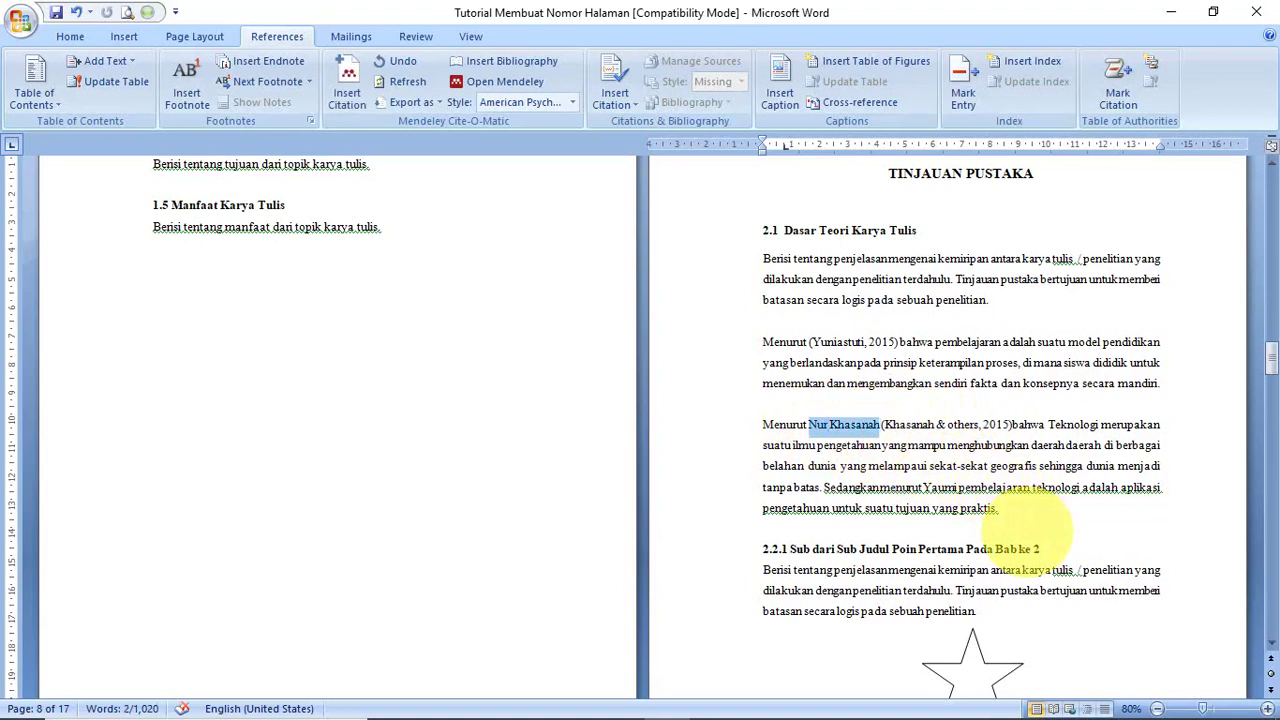
key("Delete")
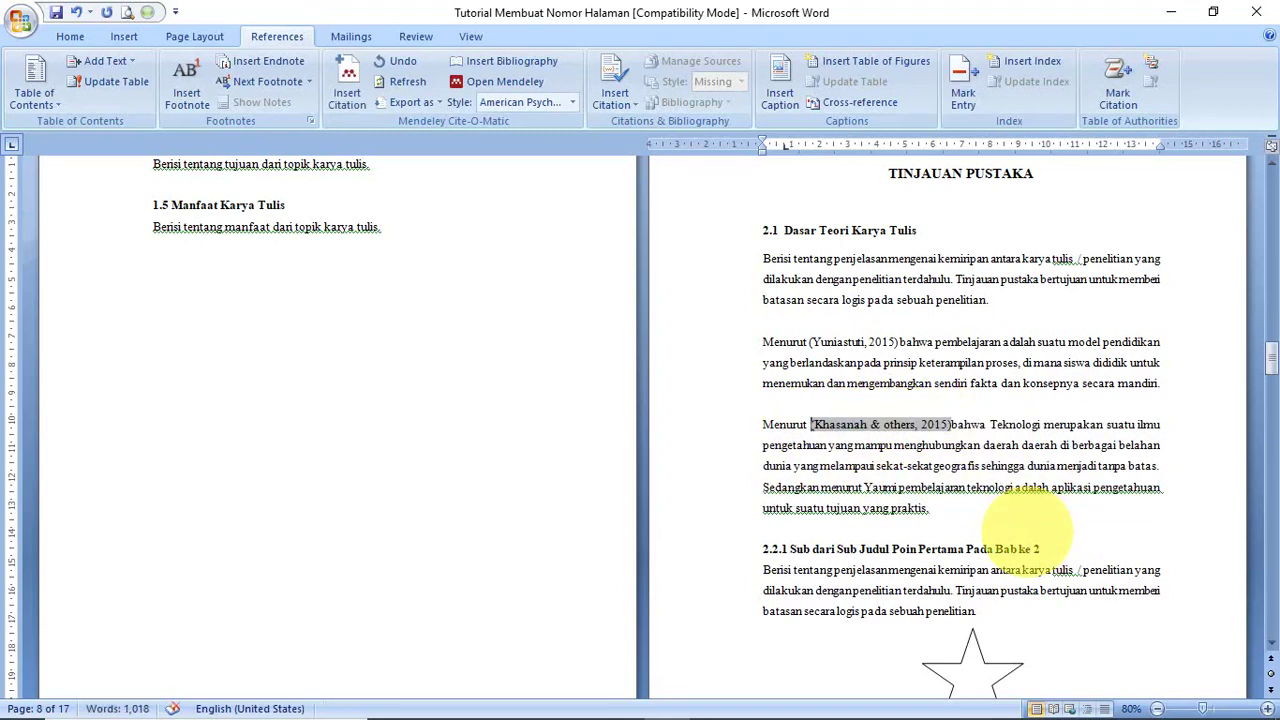
left_click(818, 424)
left_click(954, 424)
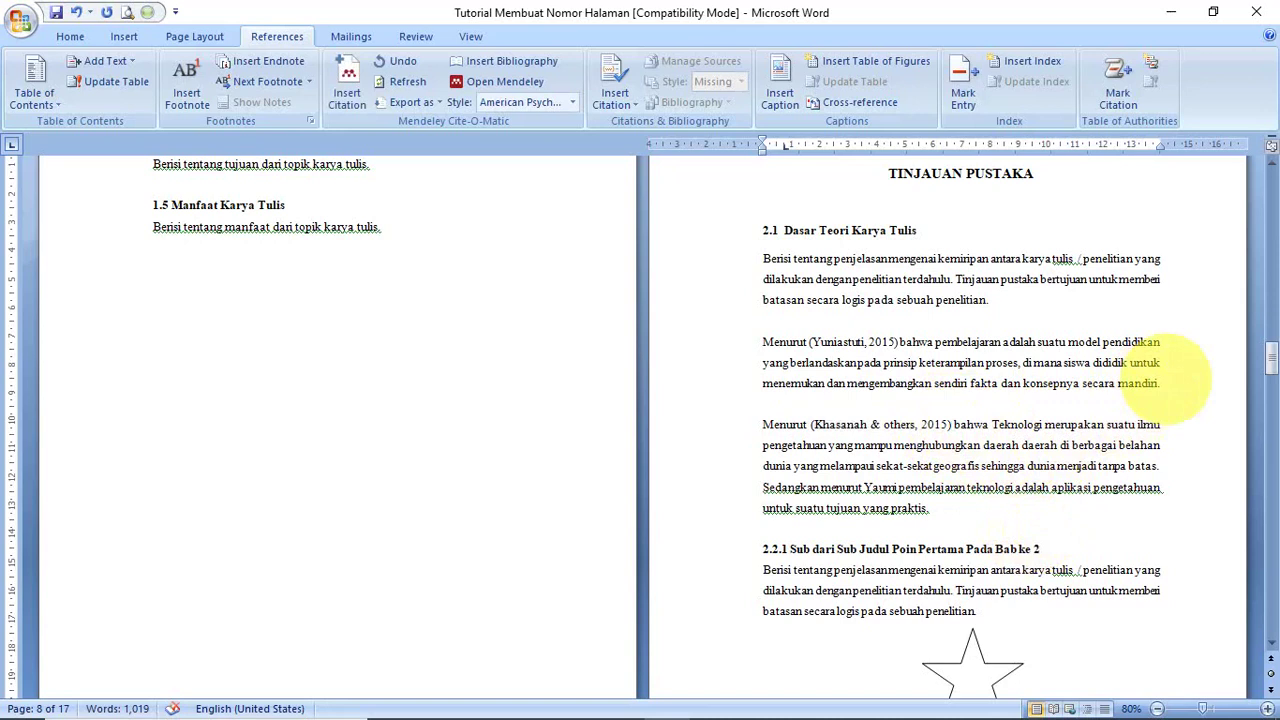
left_click(925, 426)
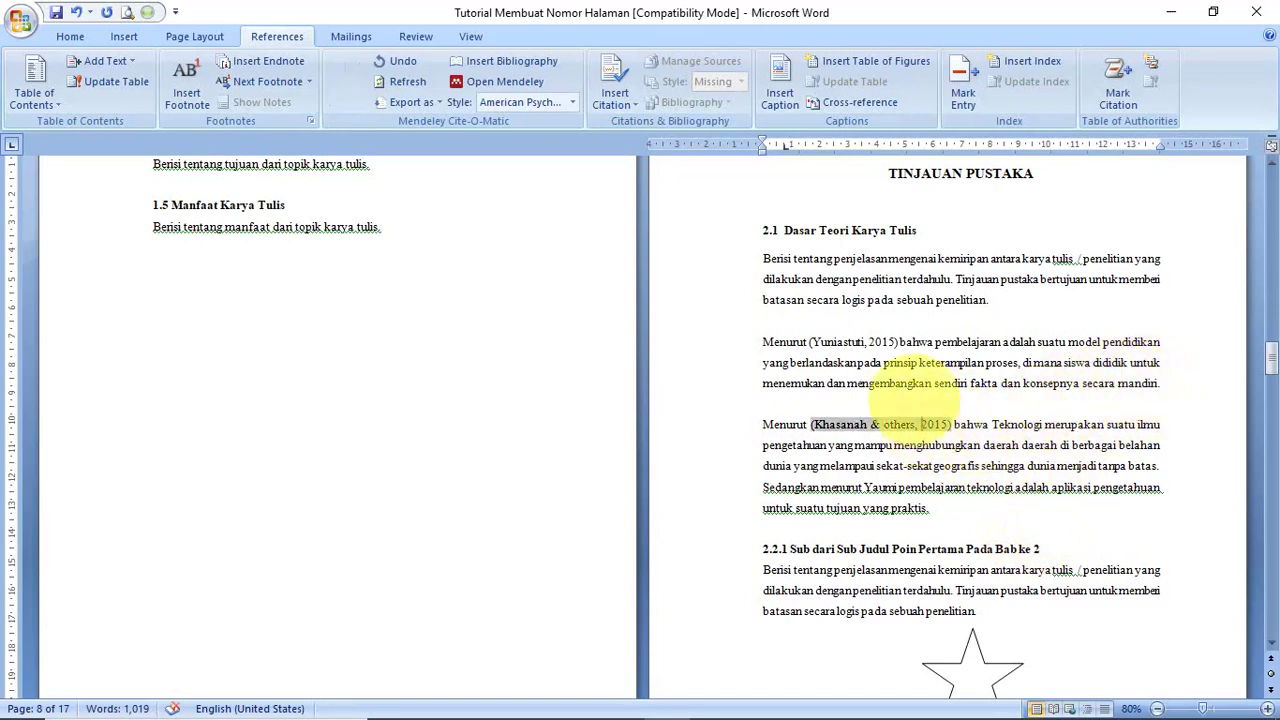
left_click(884, 343)
left_click(901, 426)
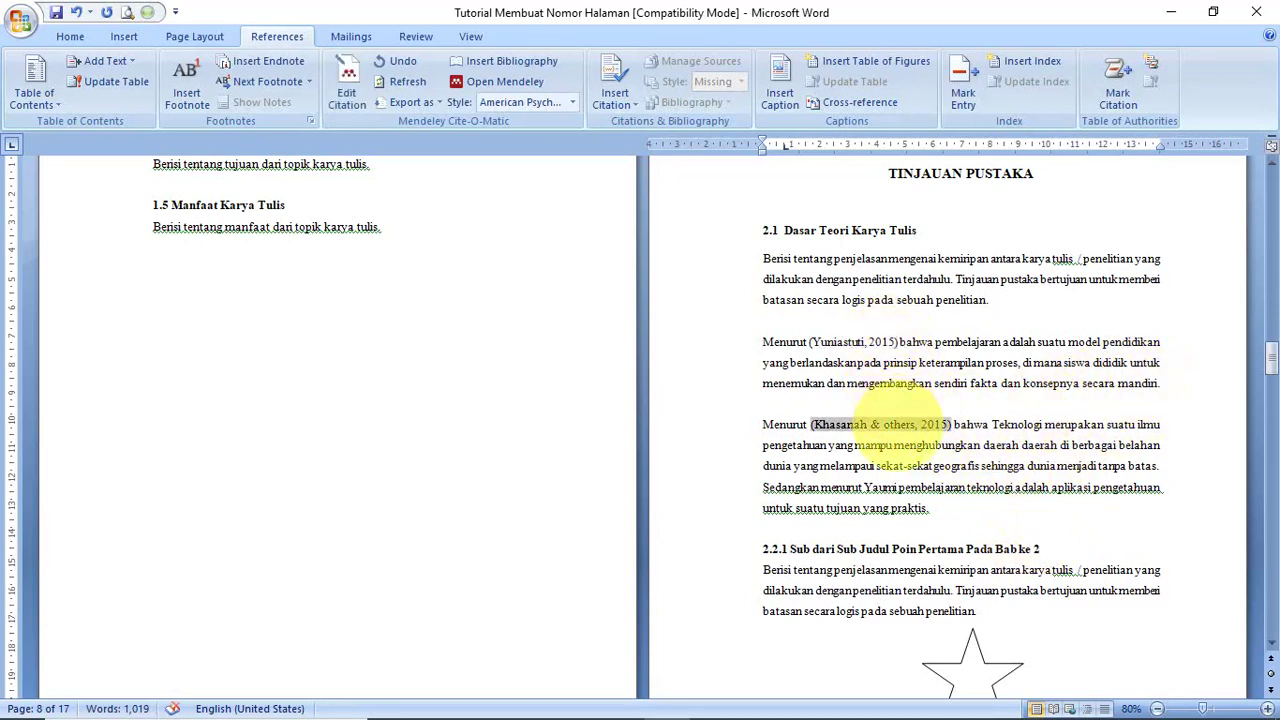
left_click(862, 342)
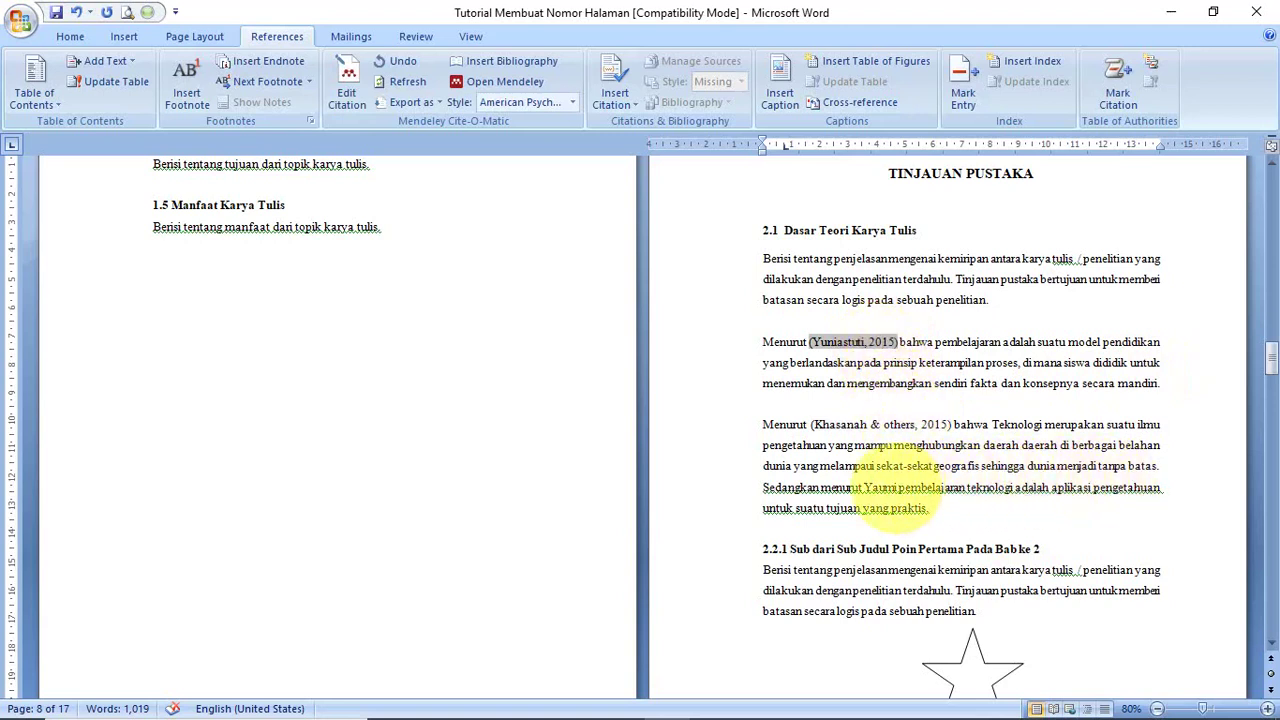
- Insert the Mendeley citation for the 2018 work "Media dan Teknologi Pembelajaran" beside the author's name in the "Sedangkan menurut" sentence
left_click(866, 487)
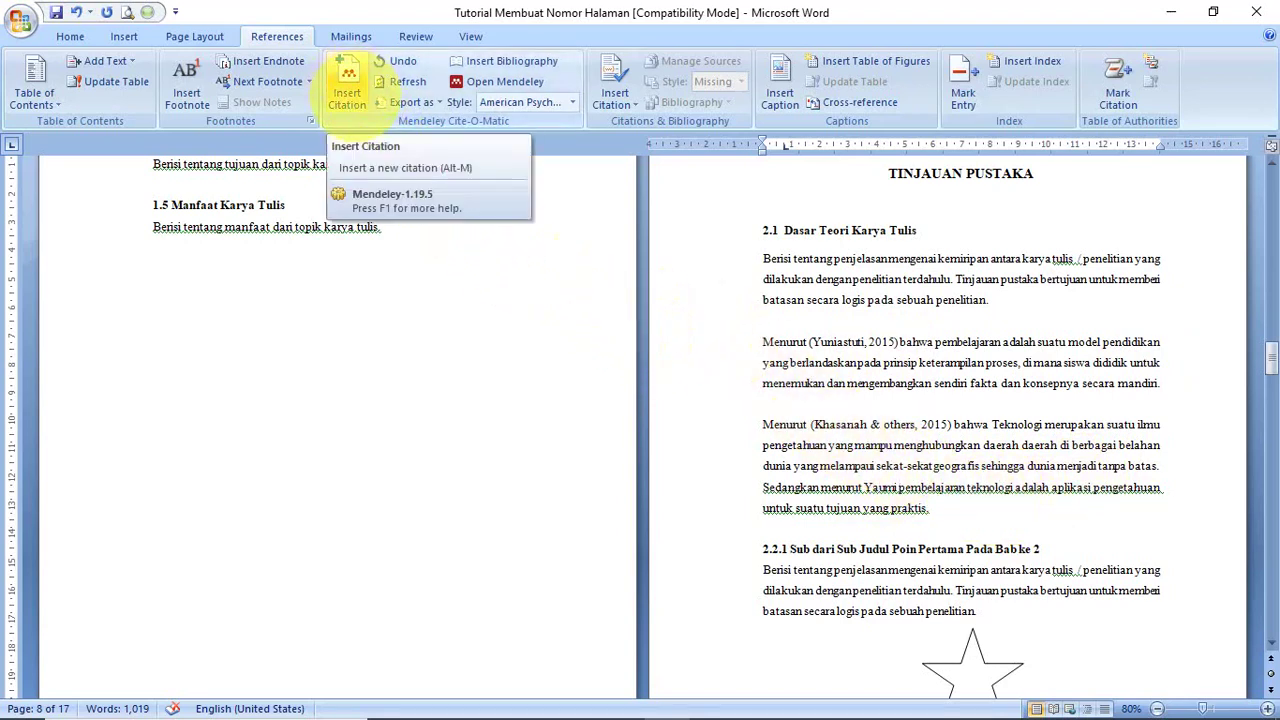
left_click(347, 88)
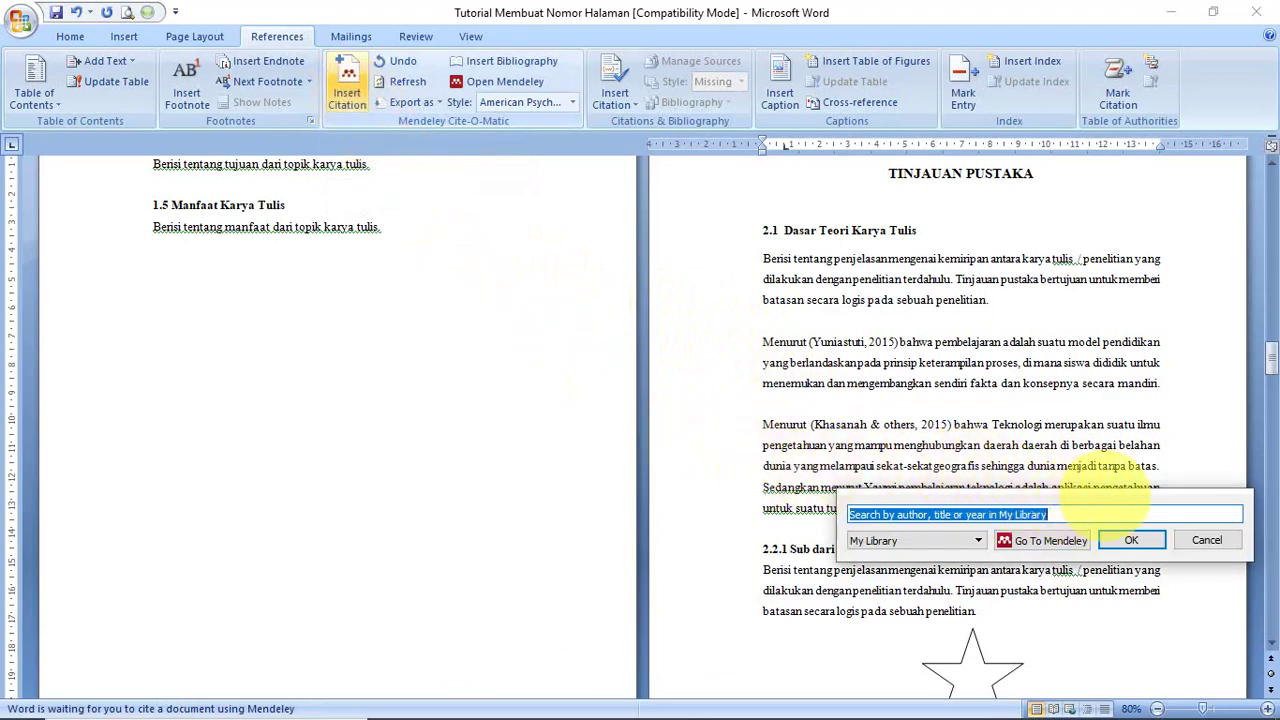
left_click_drag(1106, 496, 990, 398)
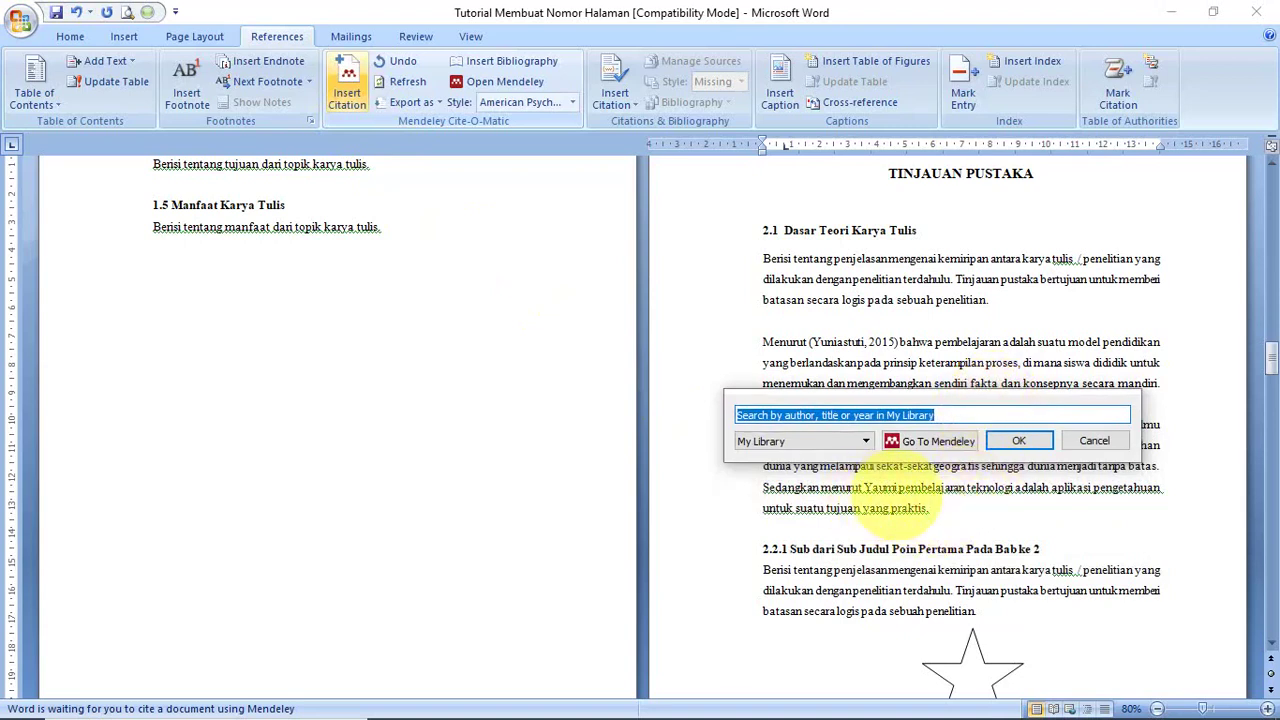
type("yaumi")
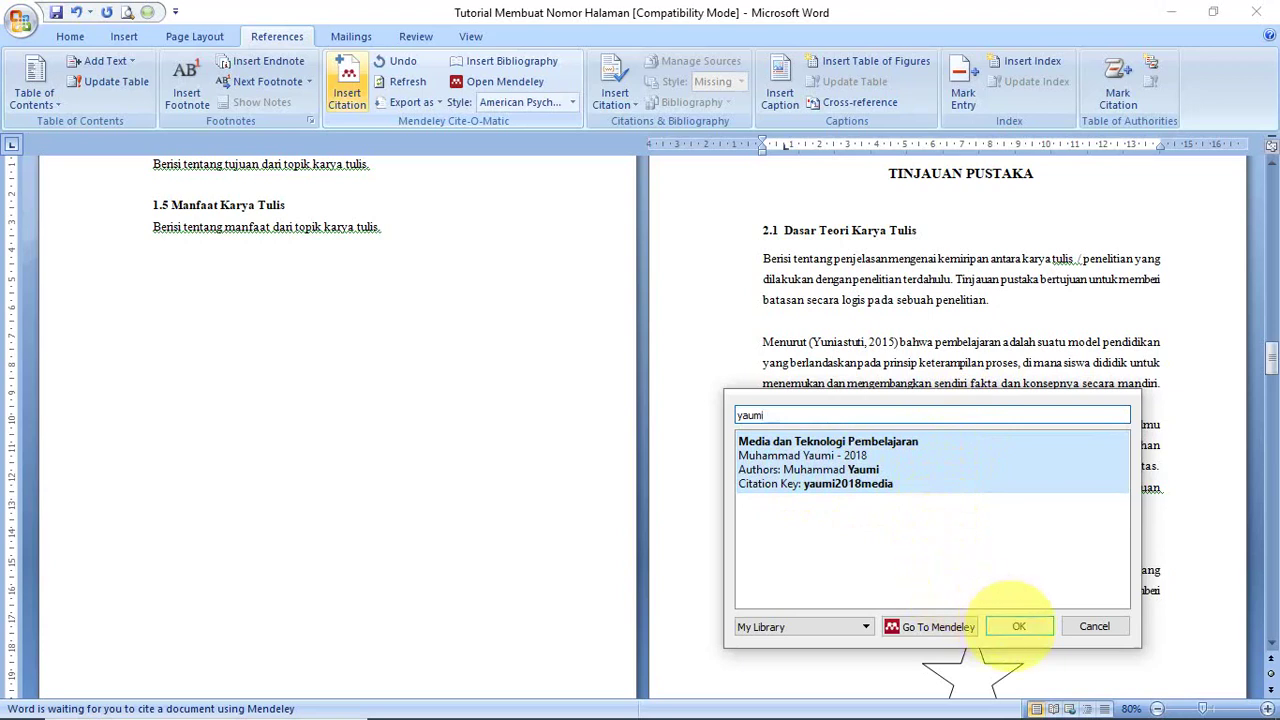
left_click(1018, 626)
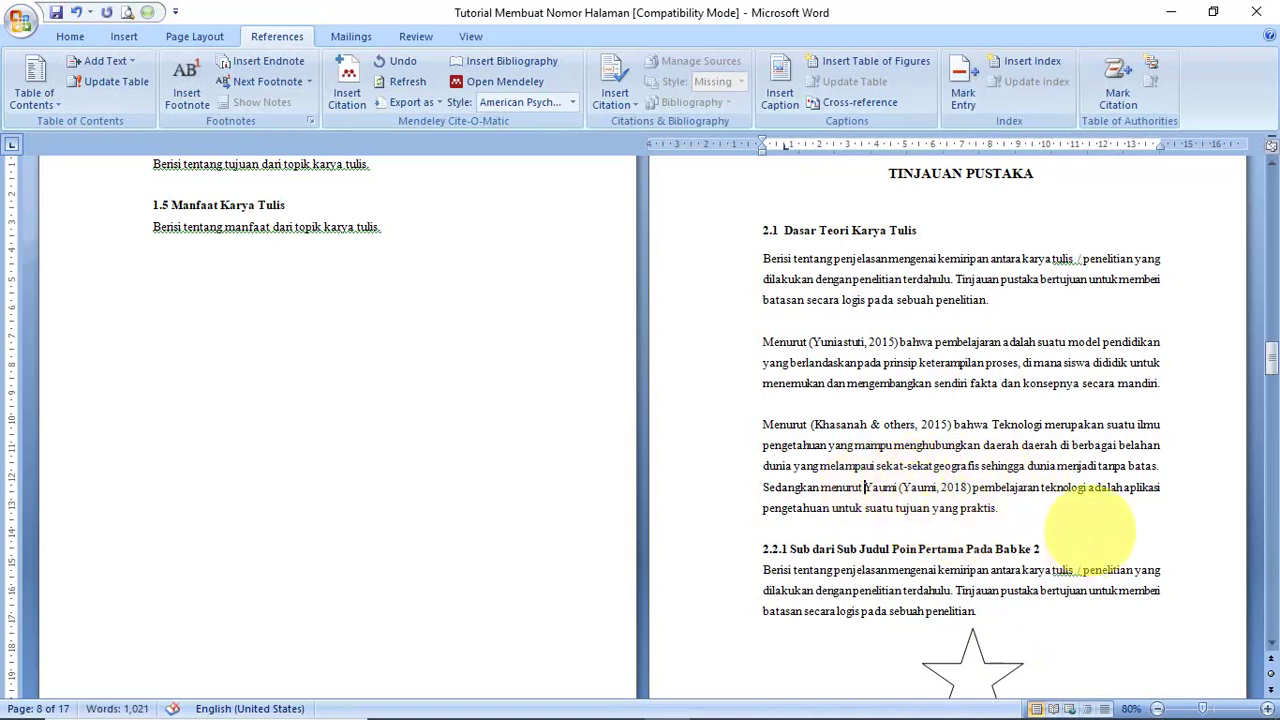
- Delete the author's plain-text name before the 2018 citation in the "Sedangkan menurut" sentence
key("ctrl+shift+Right")
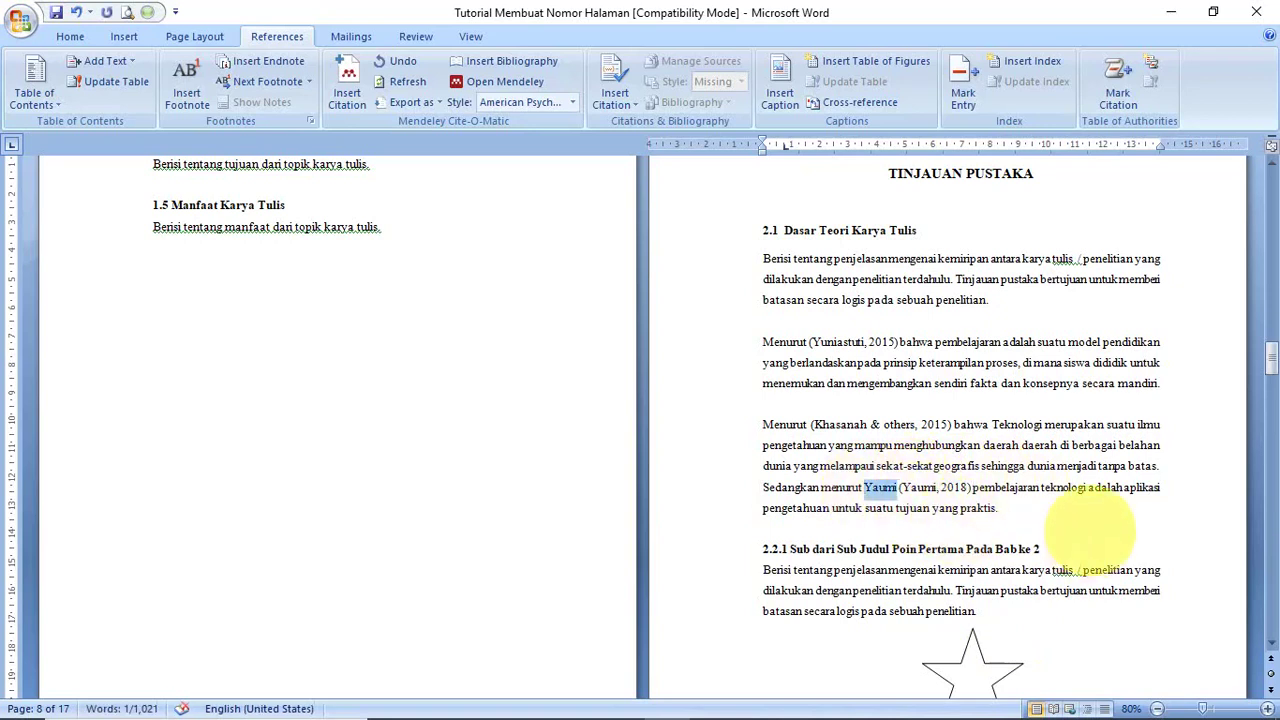
key("Delete")
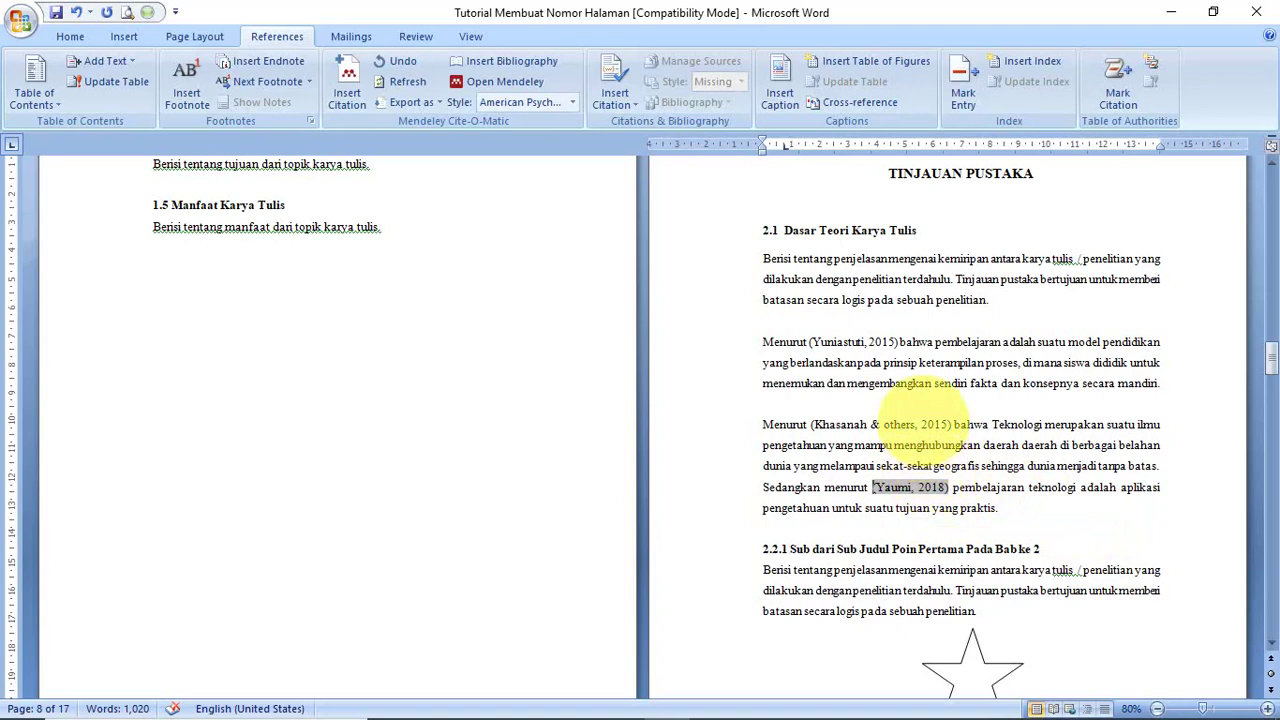
- Check the three Mendeley citations in the "Menurut" paragraphs and the "Sedangkan menurut" sentence of section 2.1
left_click(925, 422, "ctrl")
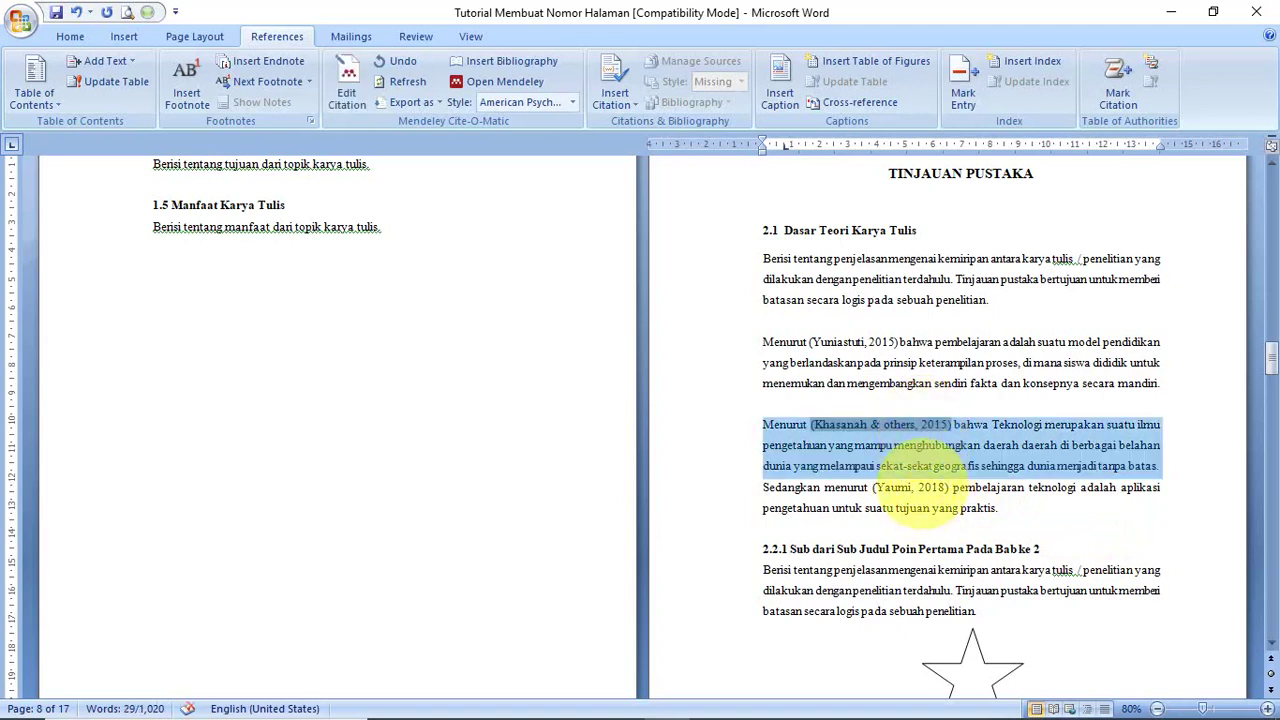
left_click(910, 487)
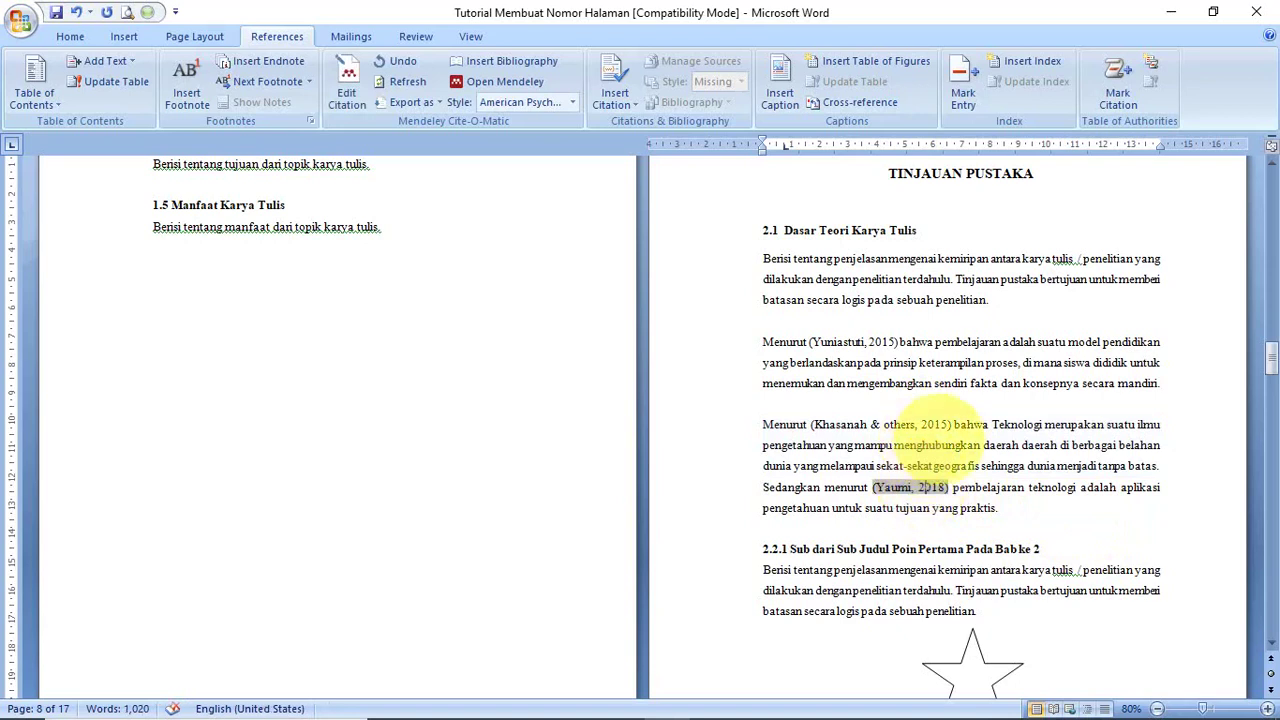
left_click(926, 425)
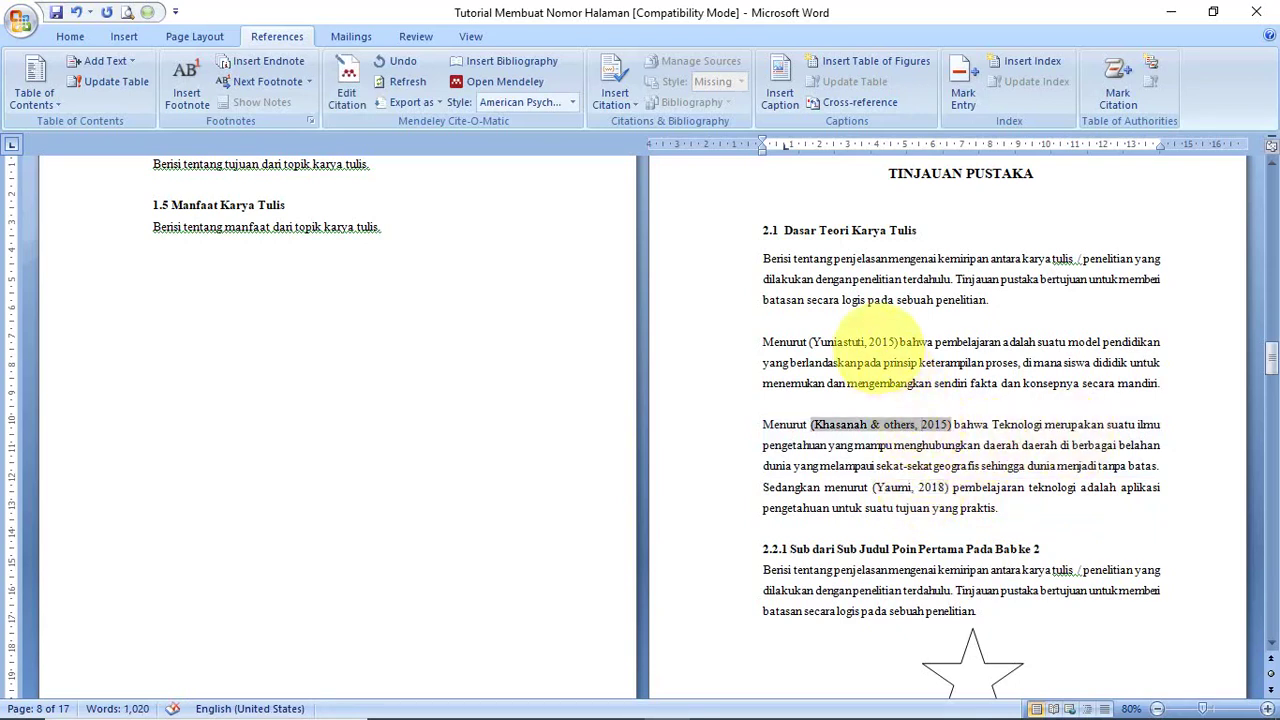
left_click(875, 342)
left_click(885, 424)
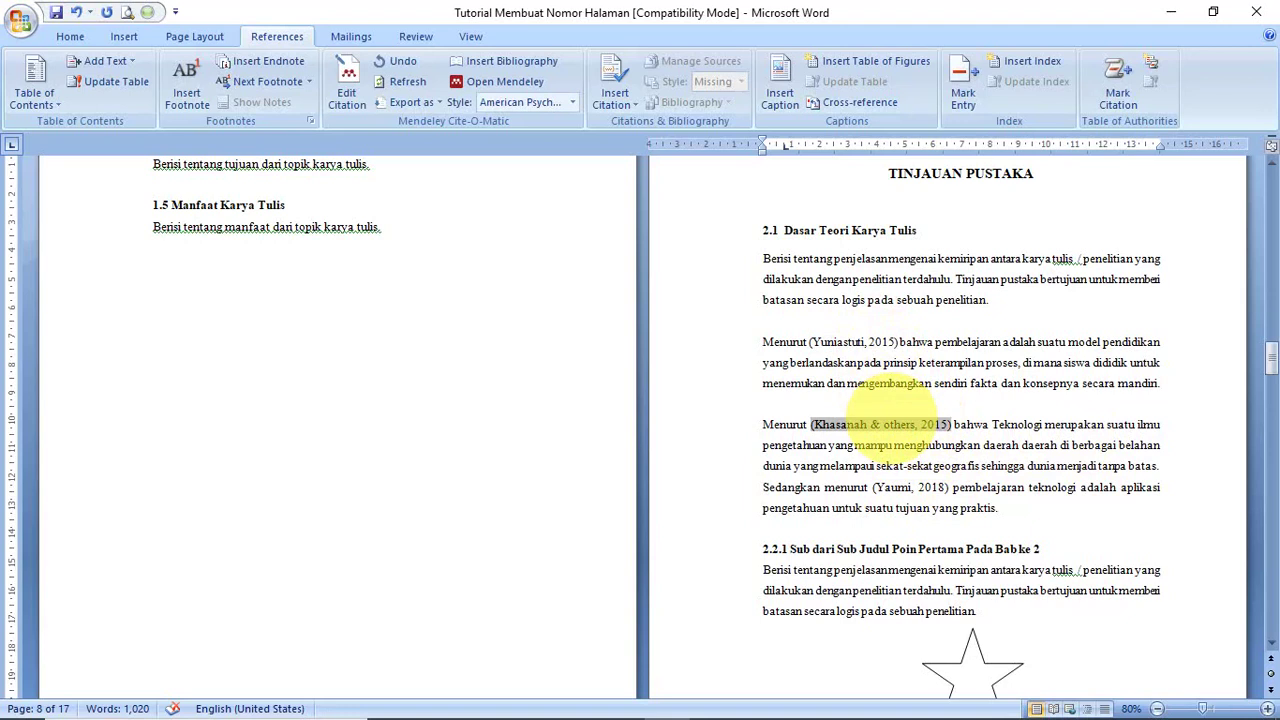
left_click(897, 487)
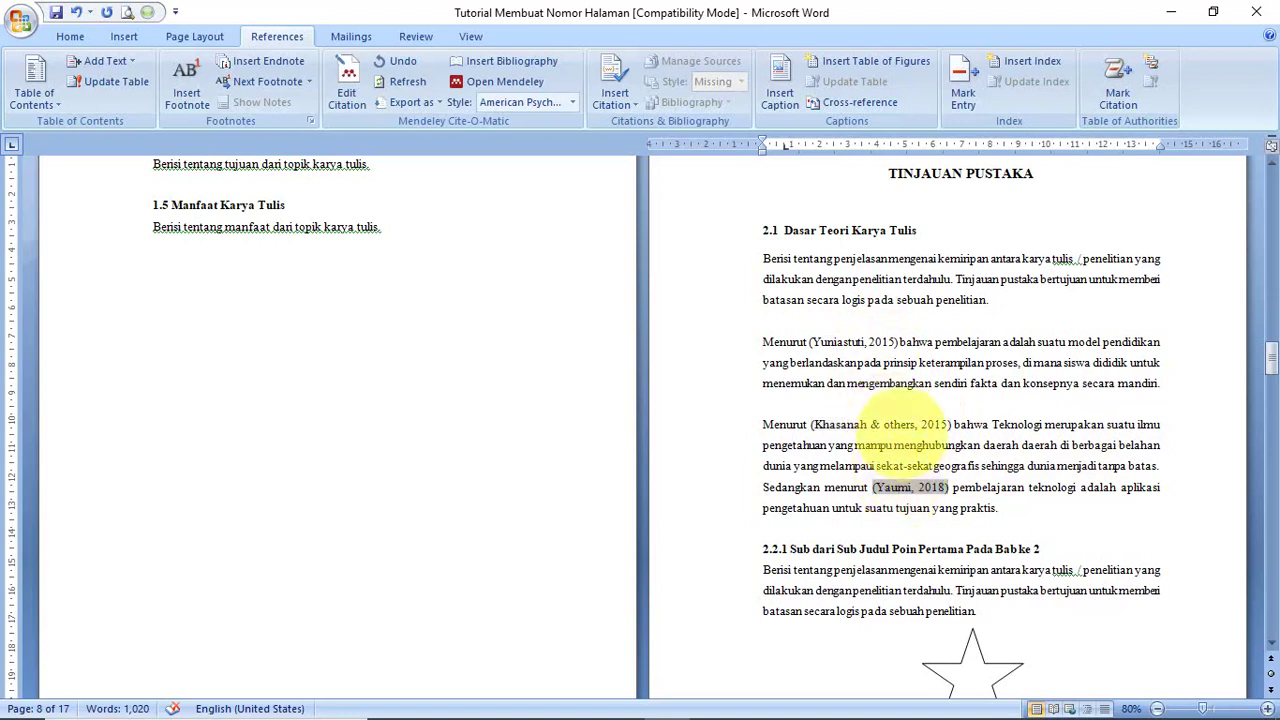
left_click(893, 424)
left_click(872, 342)
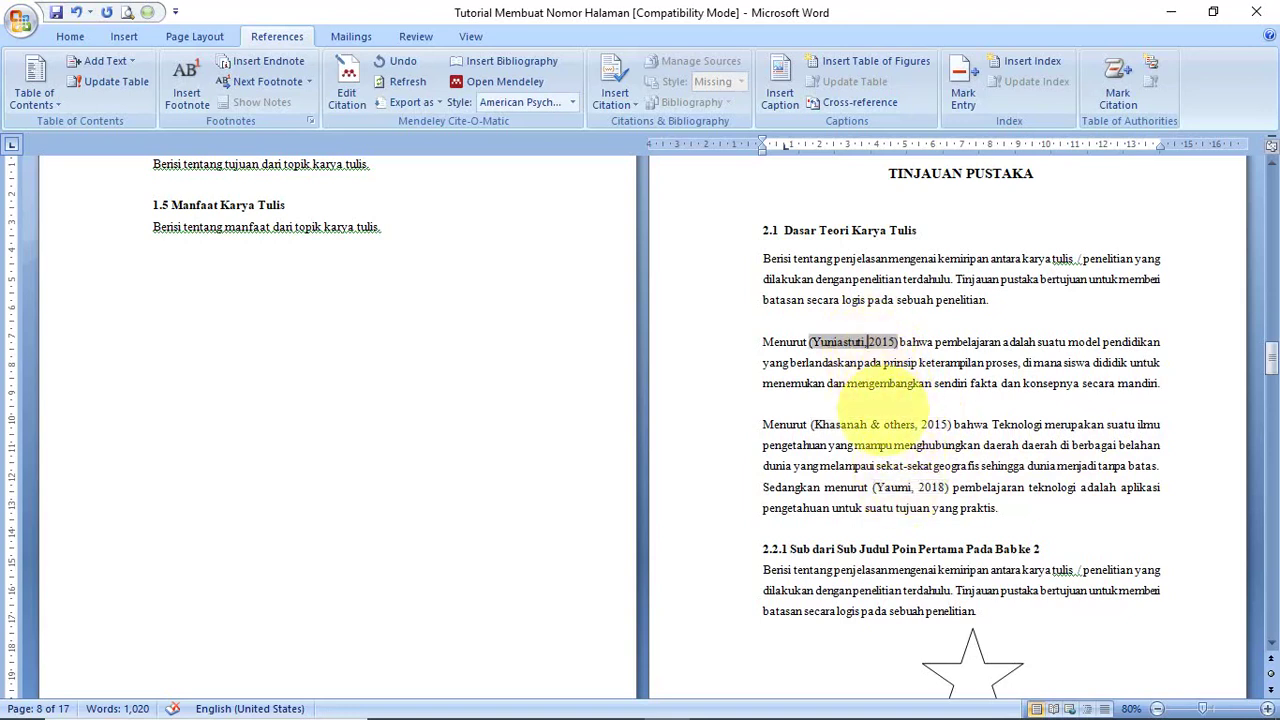
left_click(888, 426)
left_click(907, 487)
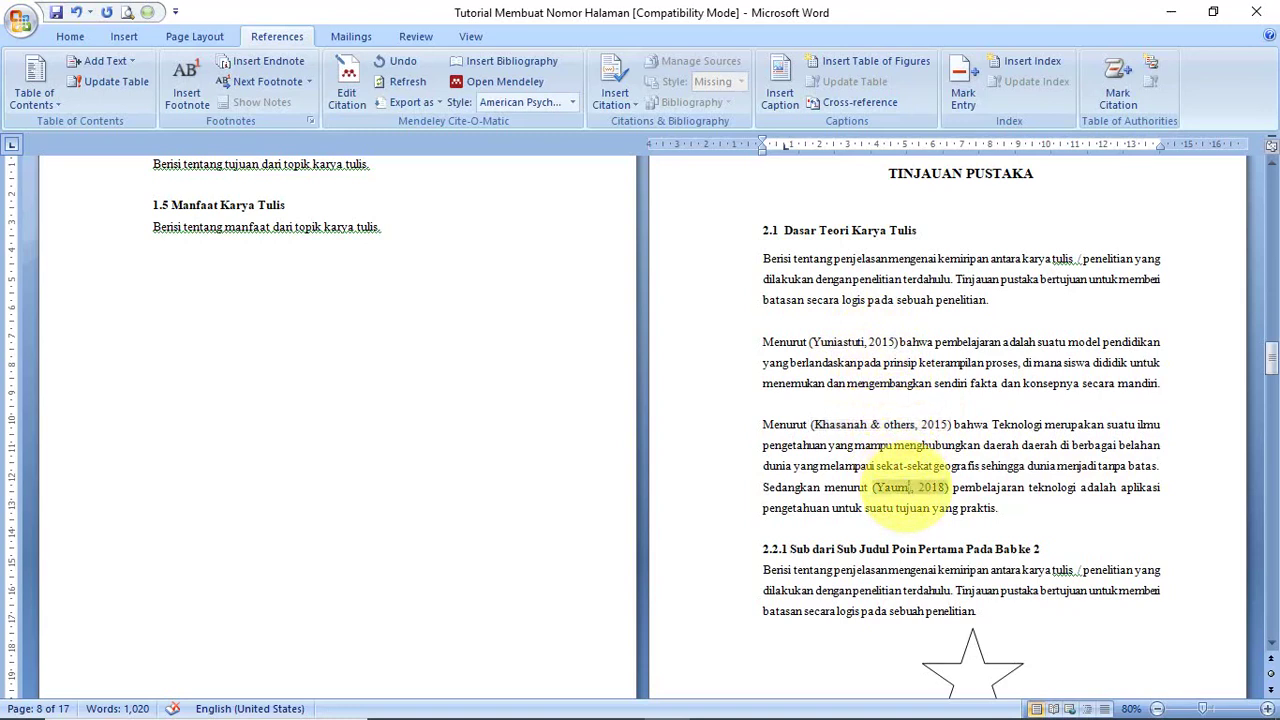
left_click(893, 424)
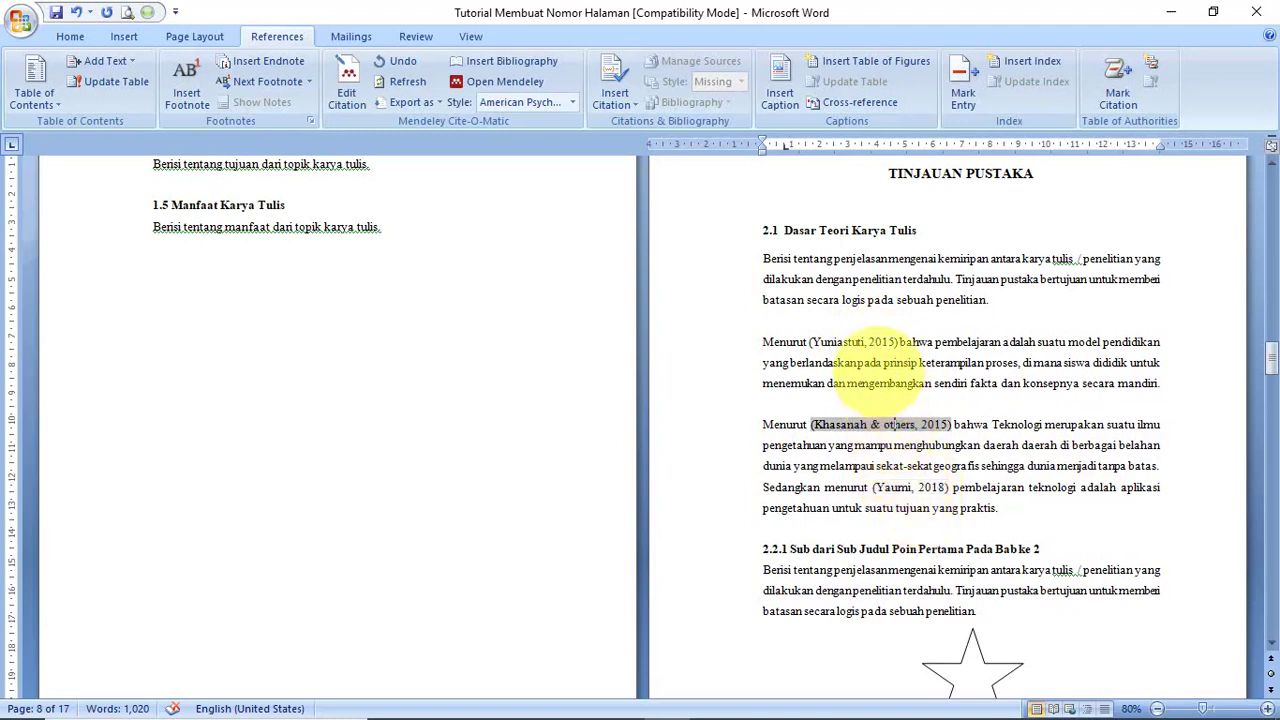
left_click(874, 342)
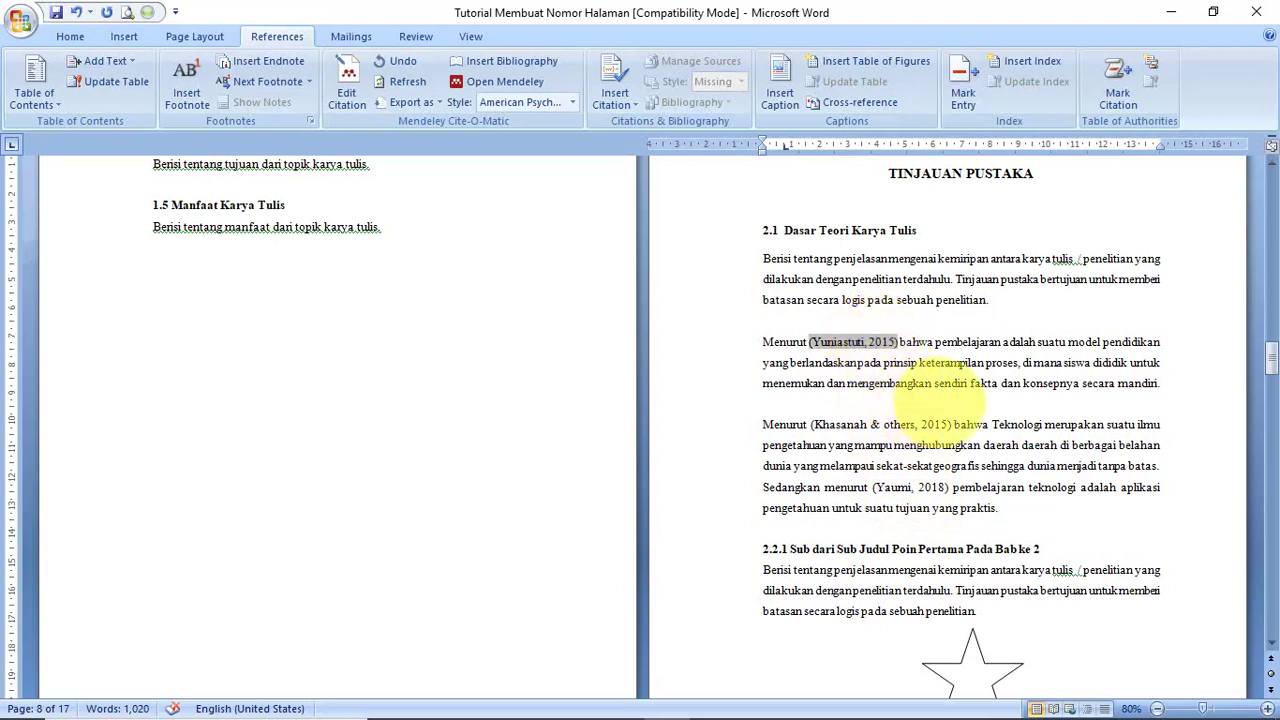
- Examine the manually written sample reference entries under the DAFTAR PUSTAKA heading near the document's end
scroll(938, 398, "down", 2)
scroll(925, 392, "down", 10)
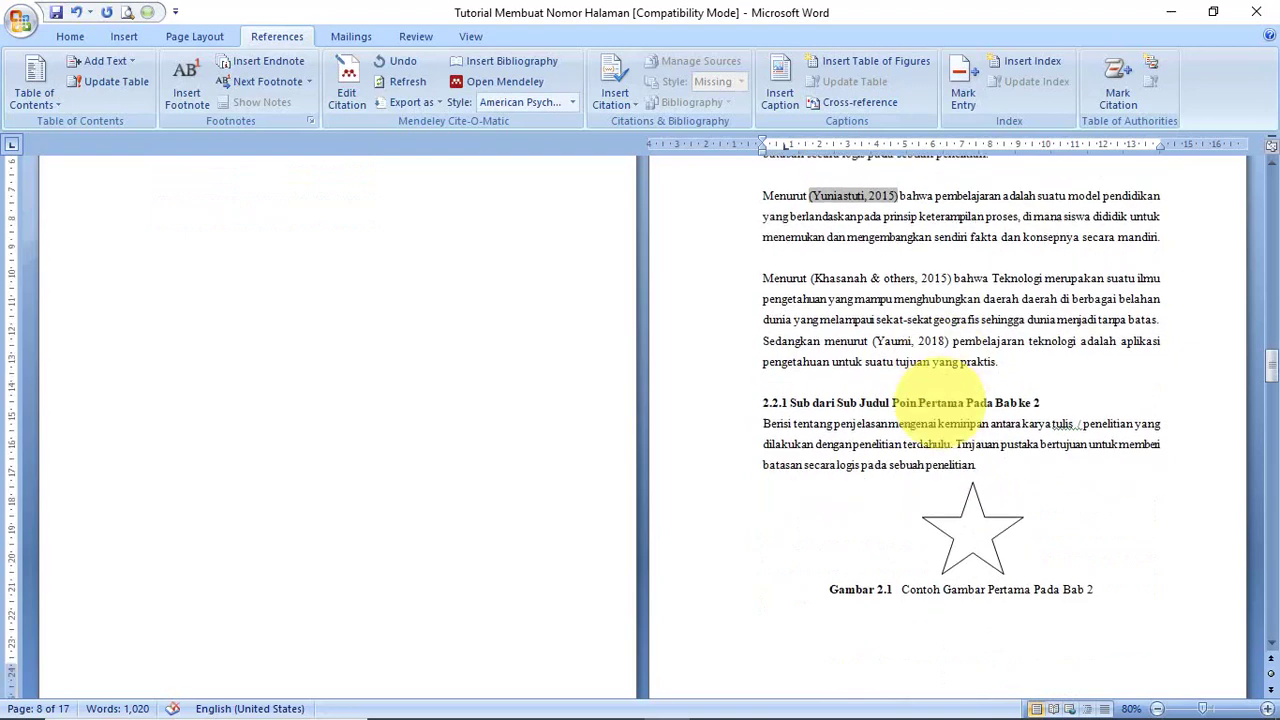
scroll(940, 402, "down", 10)
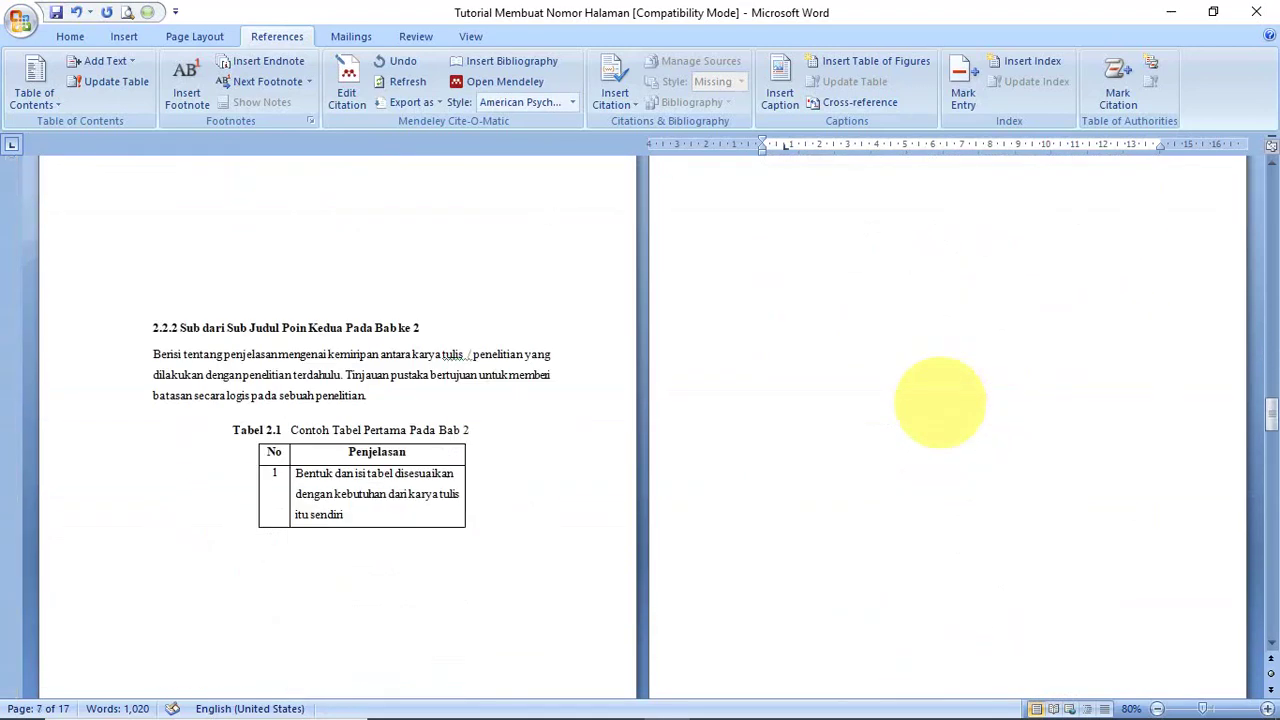
scroll(942, 402, "down", 10)
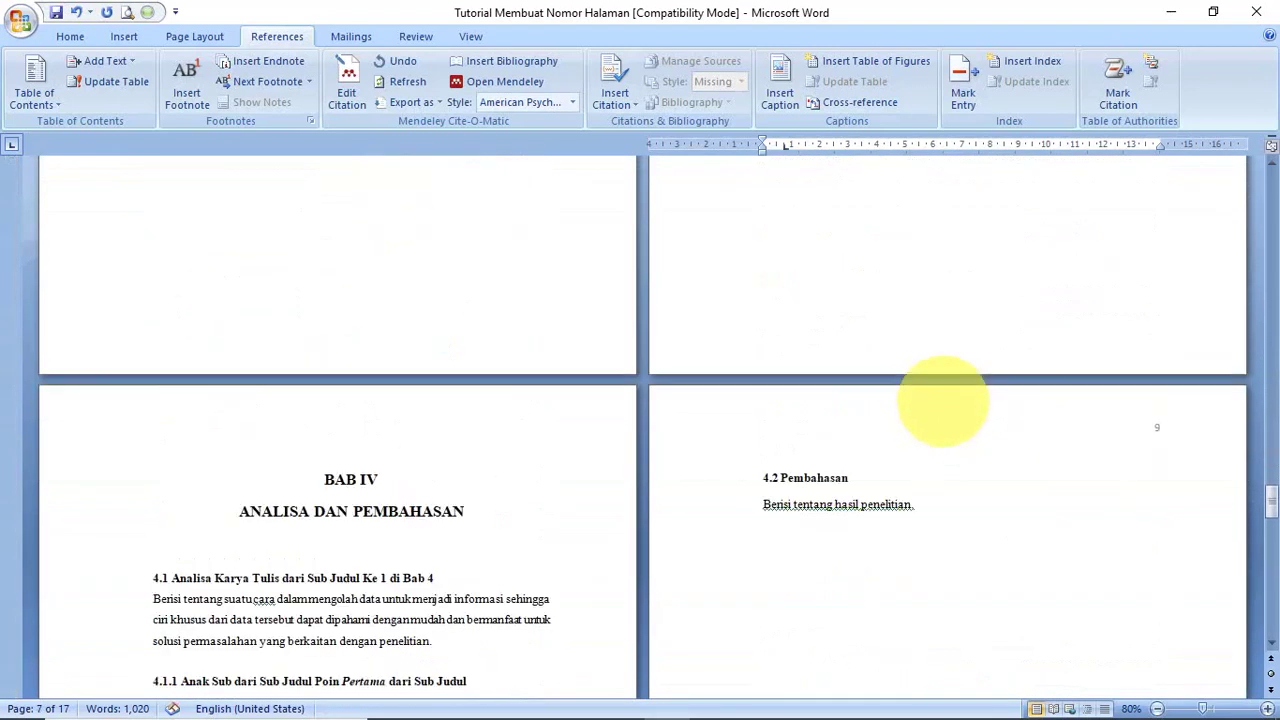
scroll(942, 392, "down", 3)
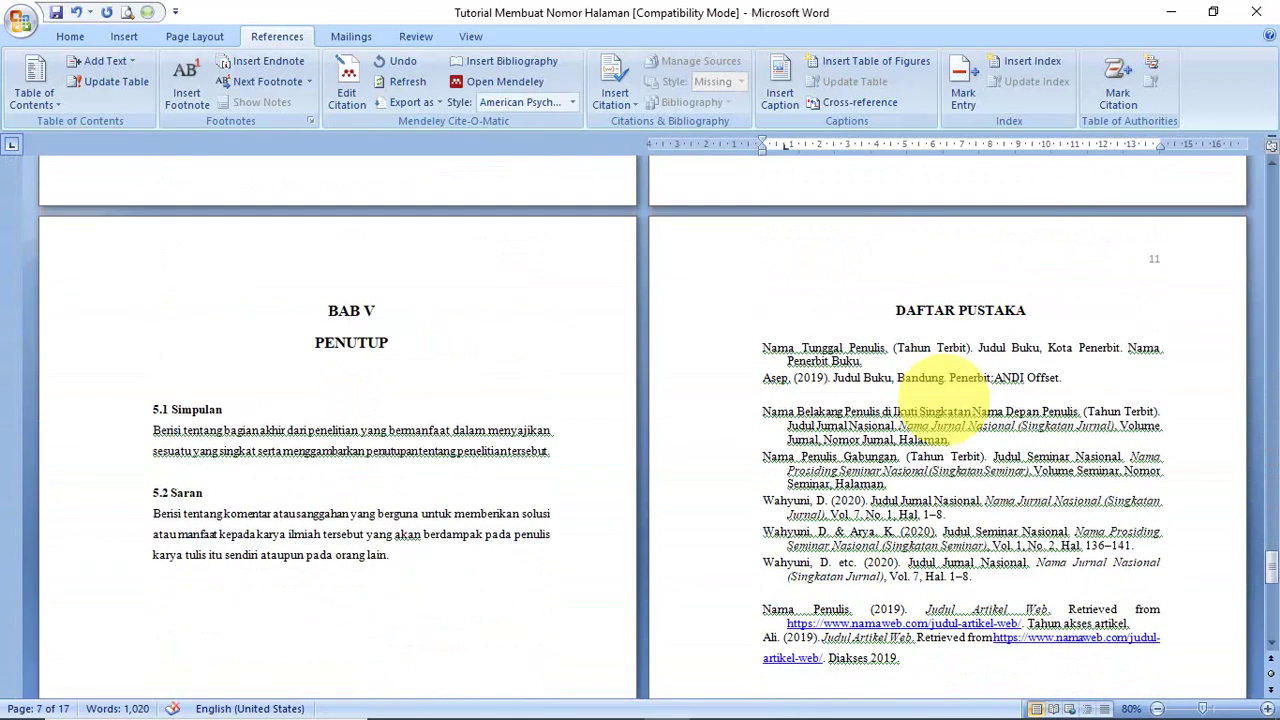
scroll(938, 392, "down", 3)
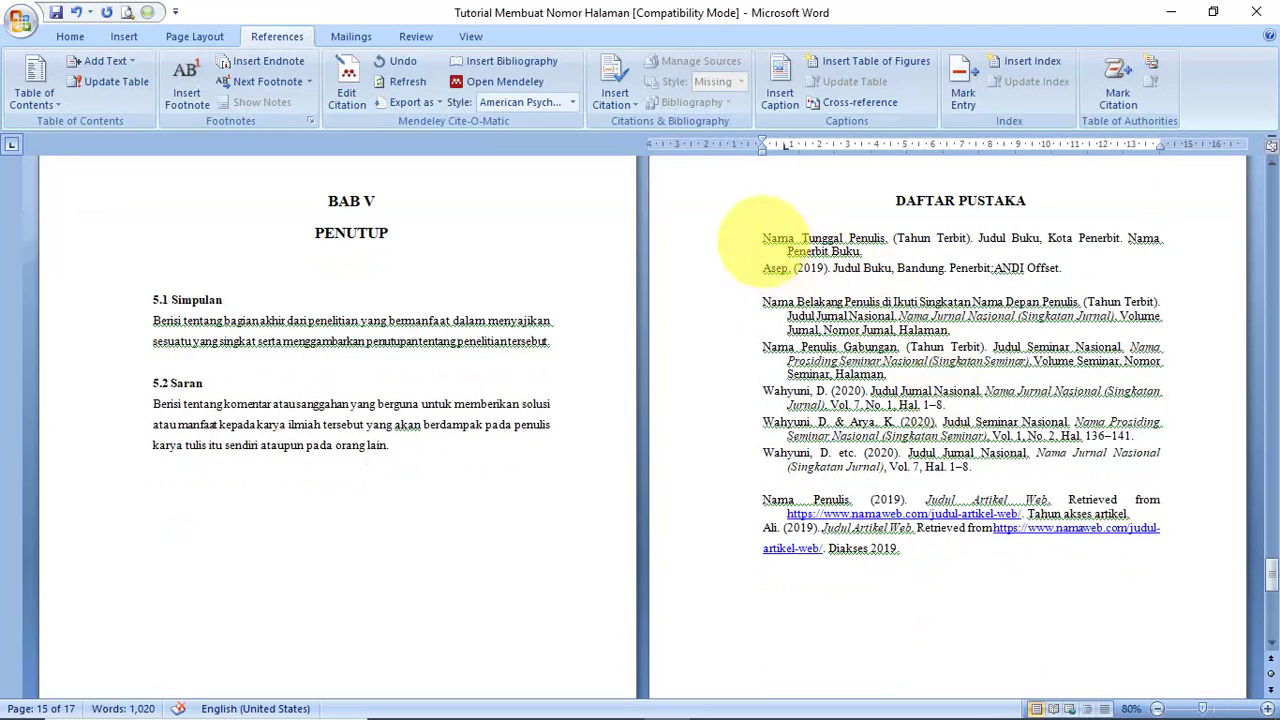
left_click_drag(762, 238, 1005, 555)
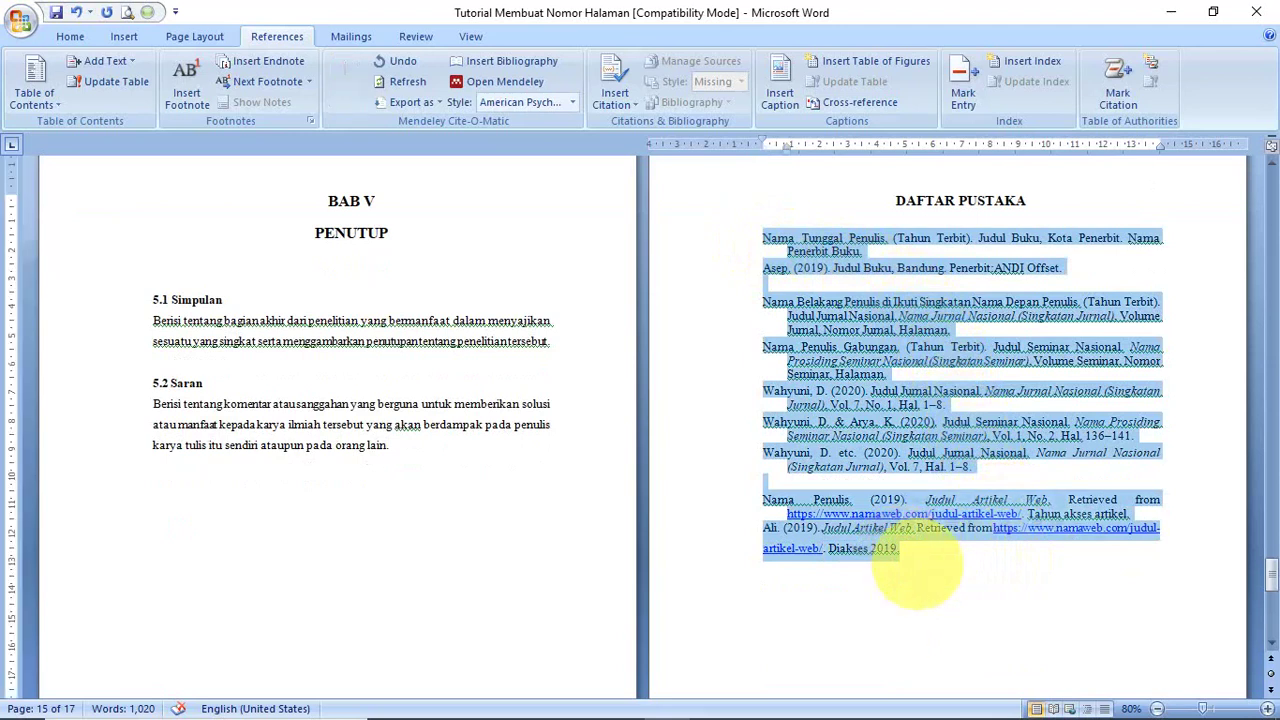
left_click(940, 588)
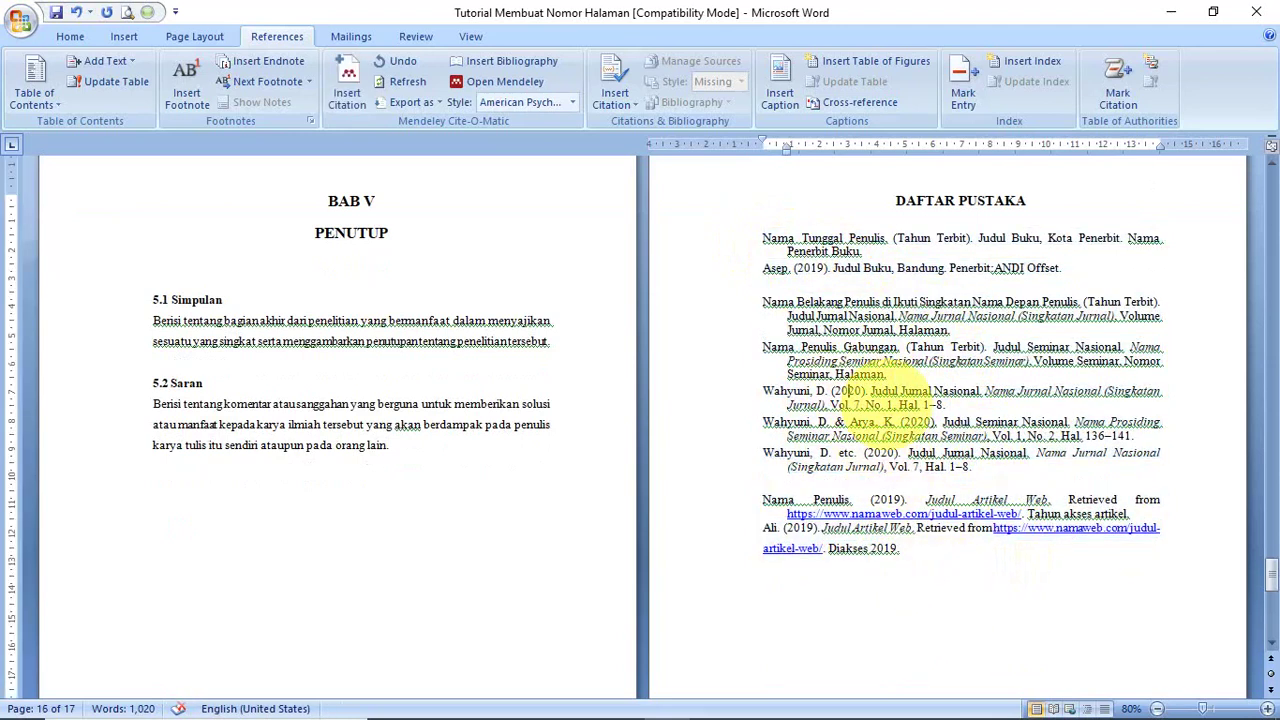
left_click(978, 315)
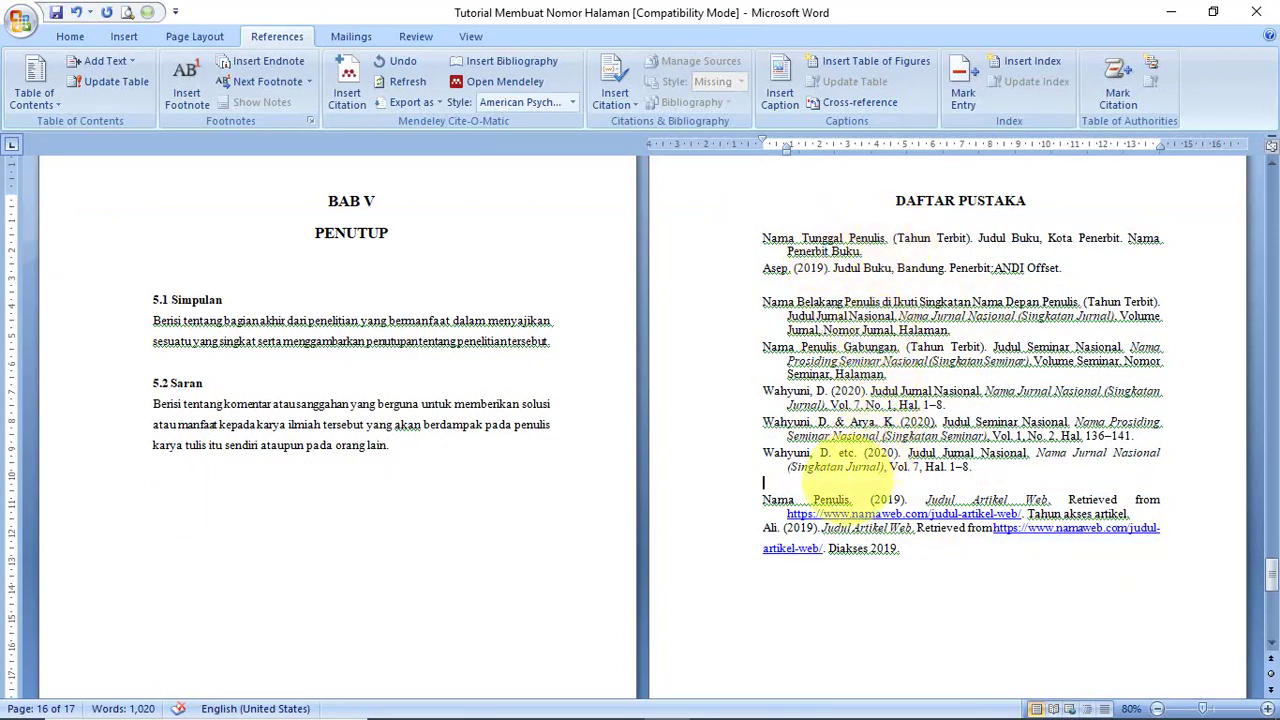
left_click(826, 545)
left_click(899, 544)
left_click(900, 458)
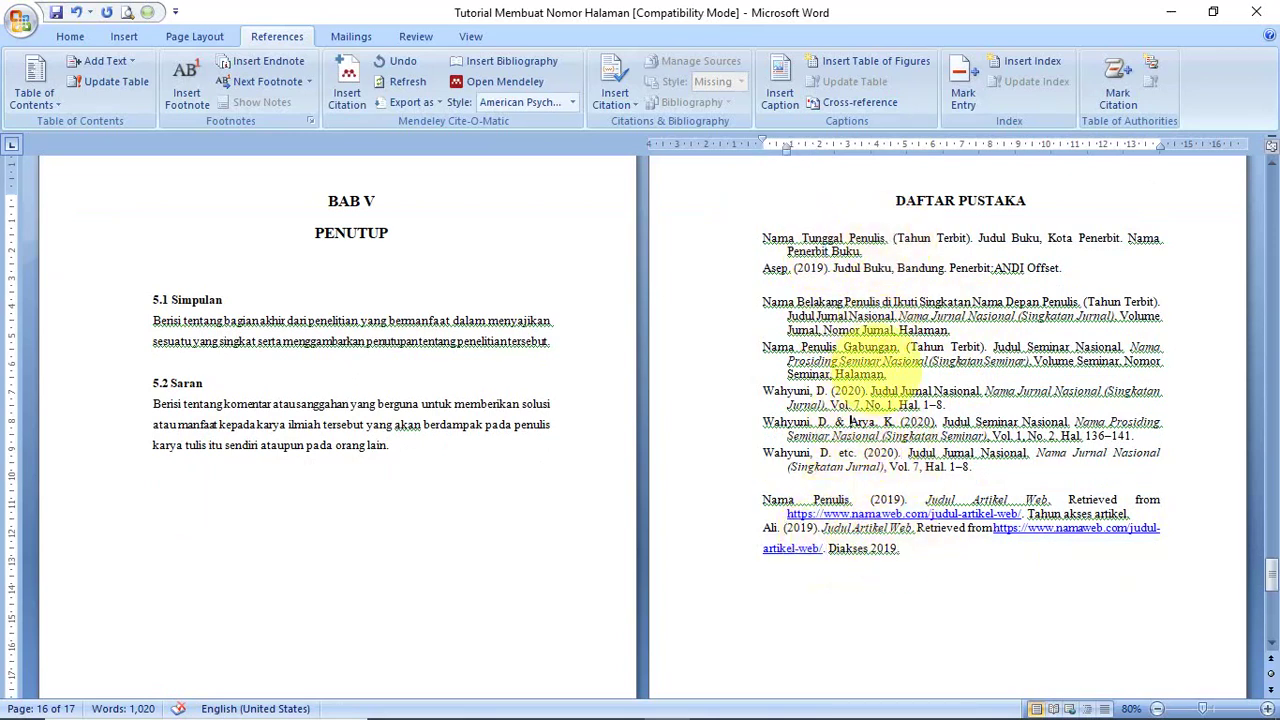
left_click(946, 268)
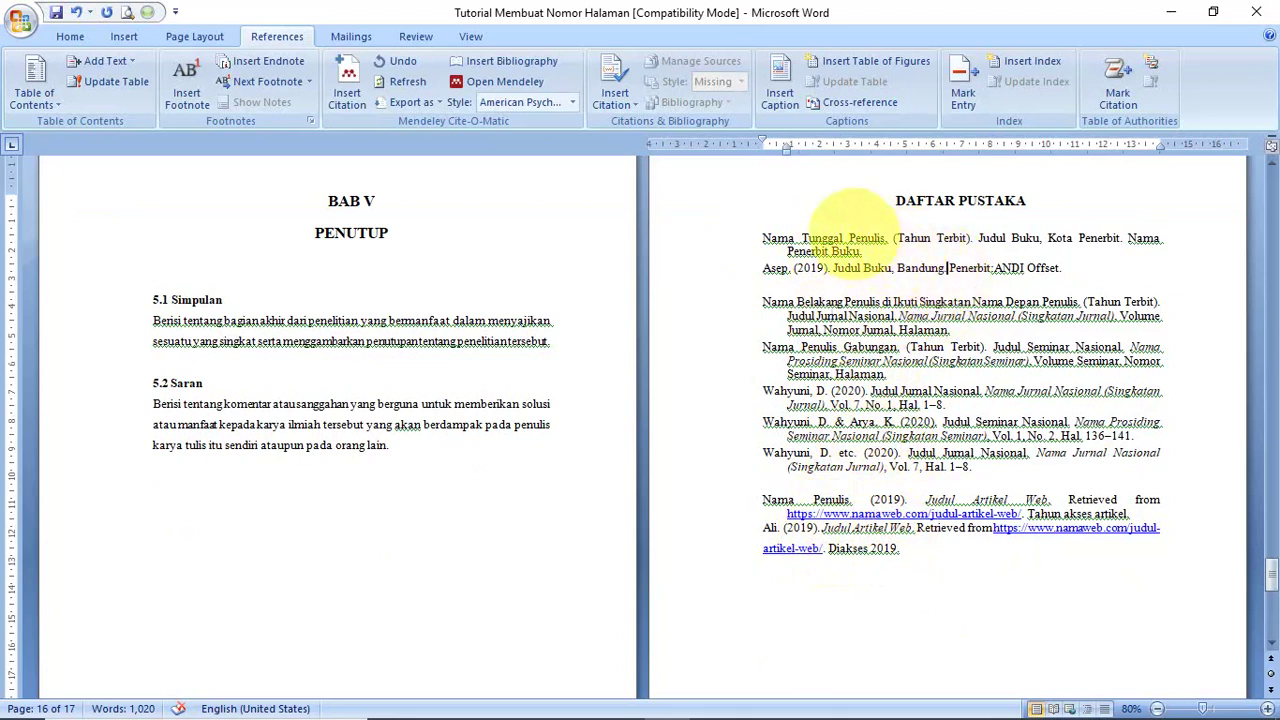
left_click(832, 240)
left_click(887, 374)
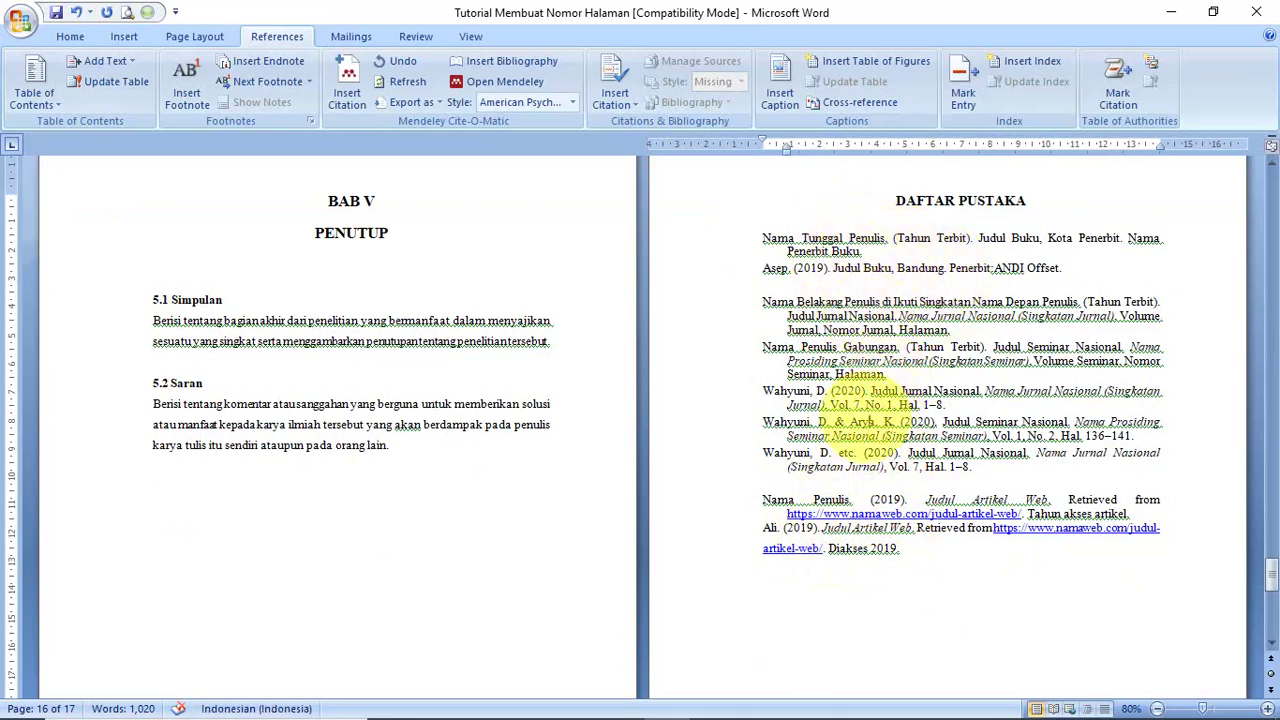
left_click(880, 466)
- Delete all sample references under DAFTAR PUSTAKA and insert a page break before BIOGRAFI PENULIS
left_click_drag(762, 240, 900, 548)
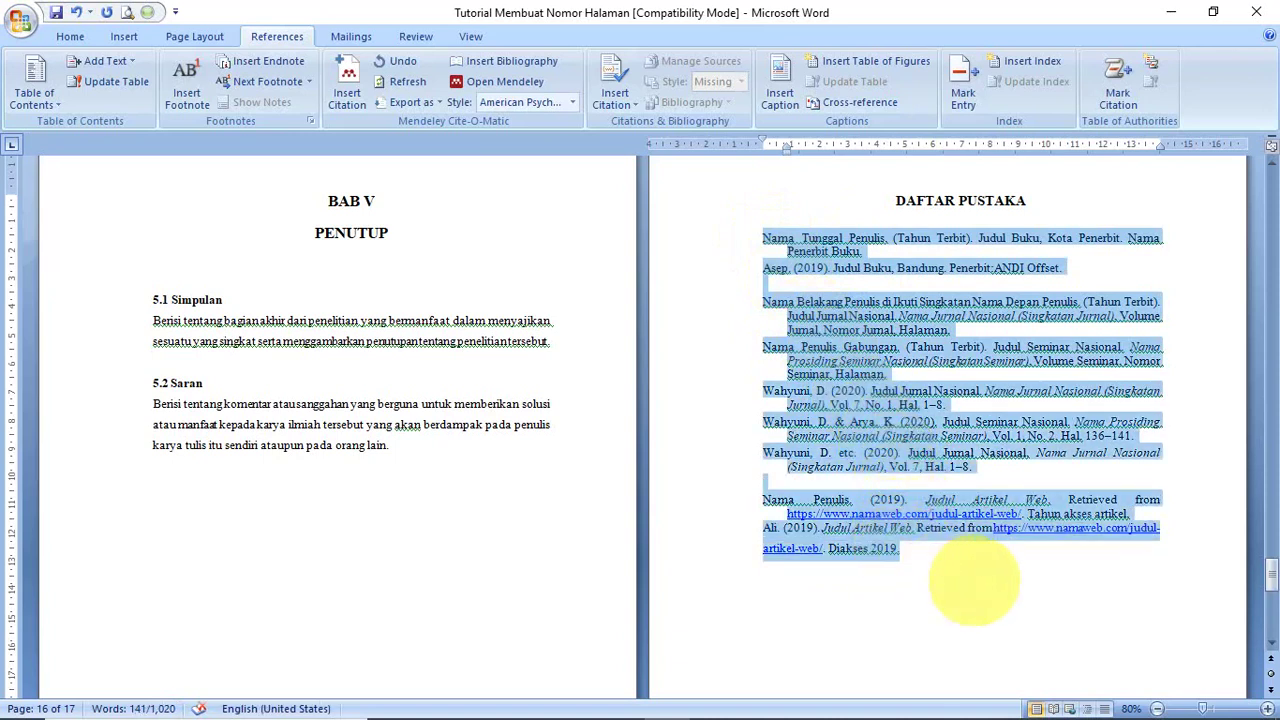
mouse_move(940, 535)
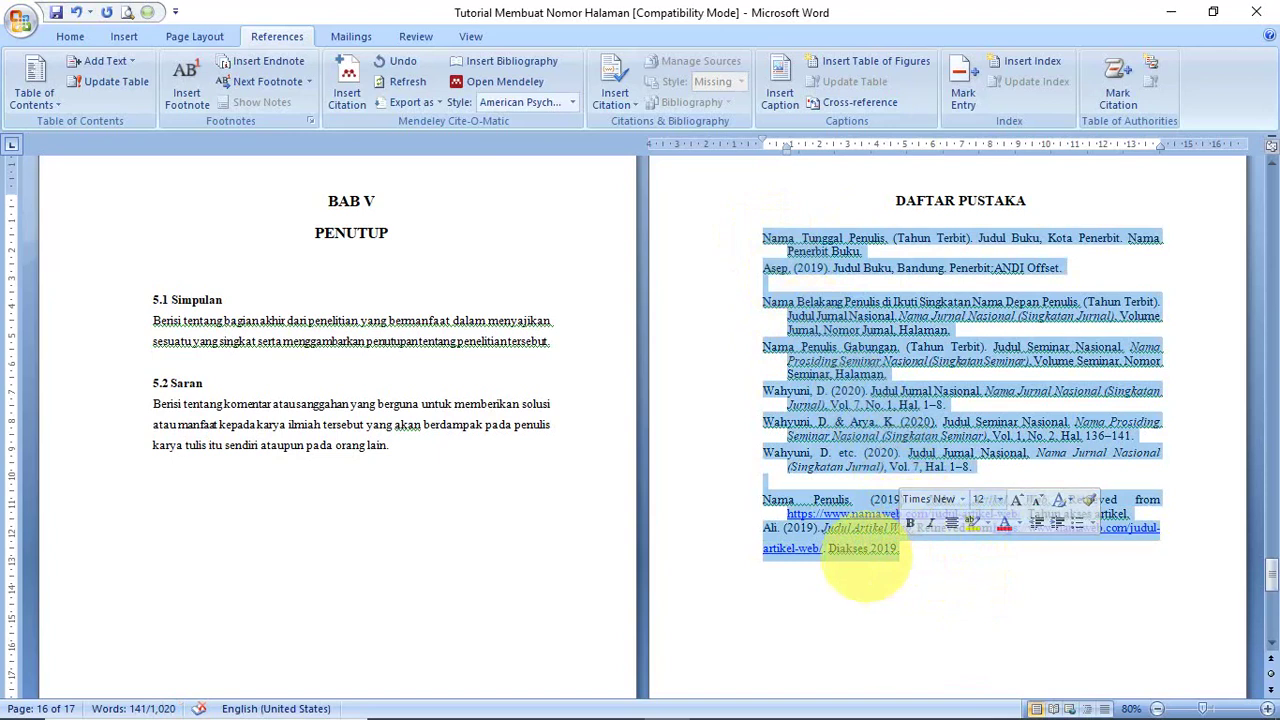
key("Delete")
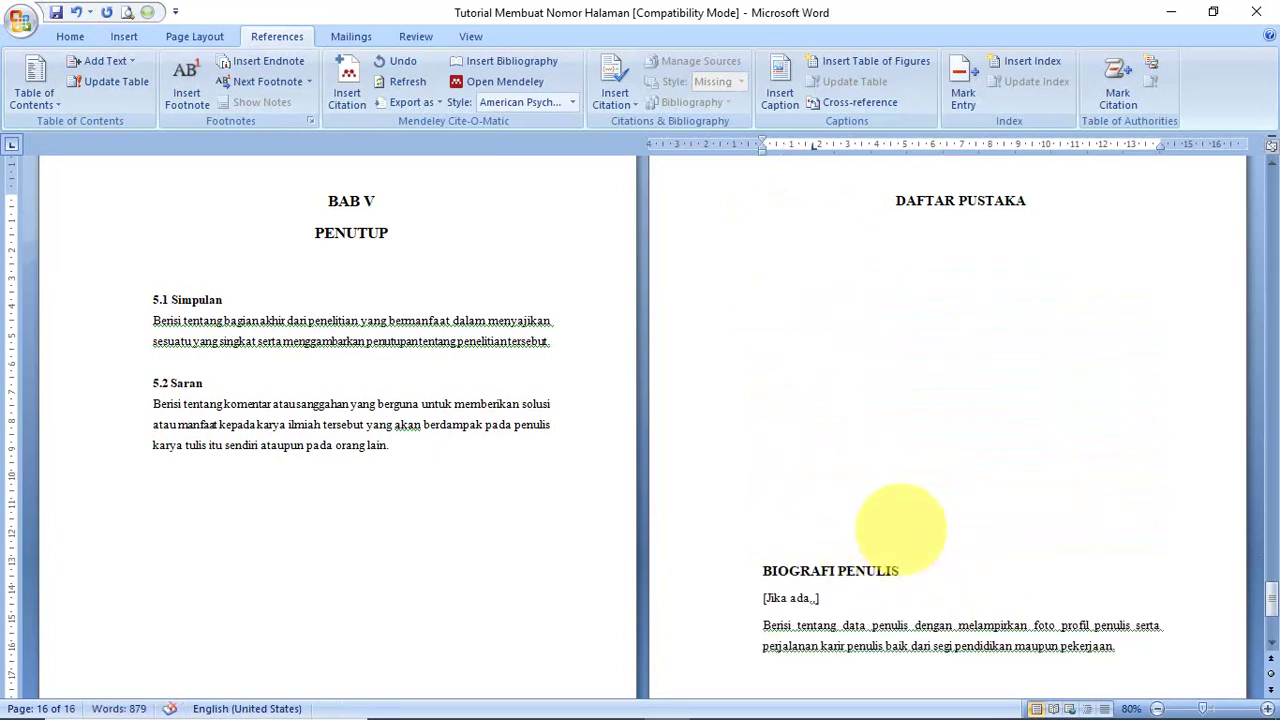
key("ctrl+Return")
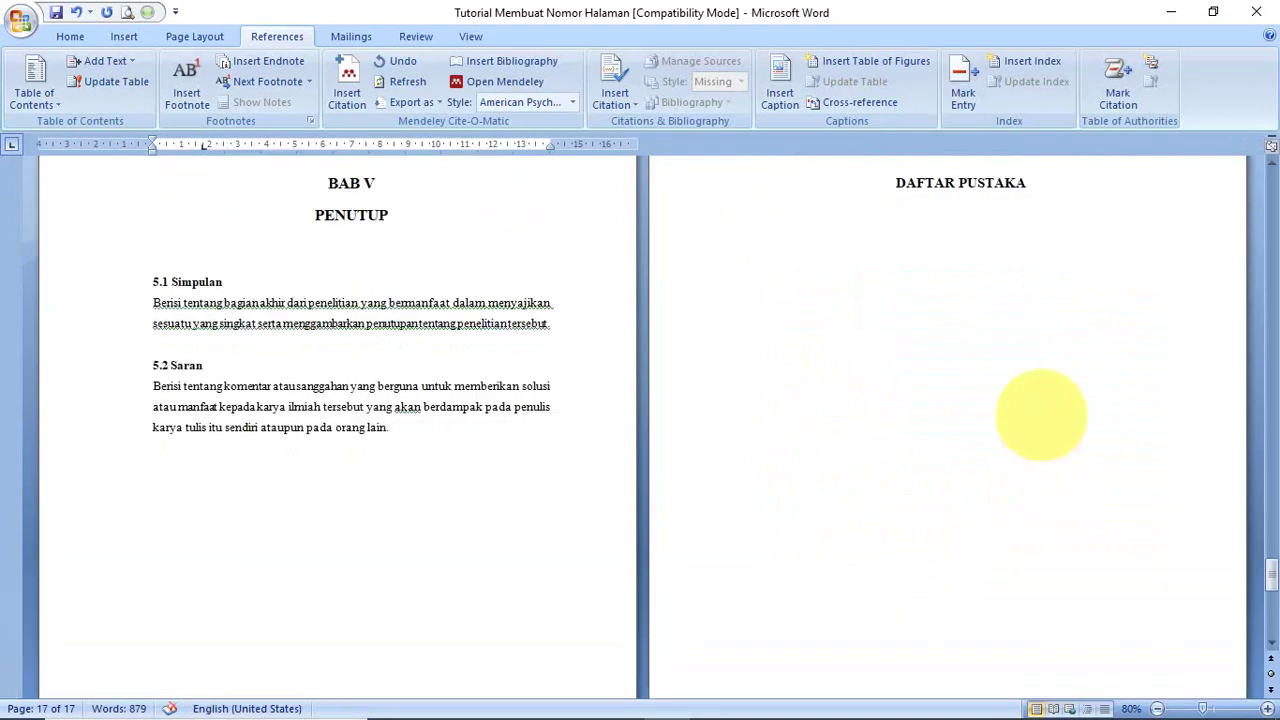
- Insert the Mendeley bibliography on the empty line directly below the DAFTAR PUSTAKA heading
scroll(1006, 414, "up", 2)
left_click(817, 410)
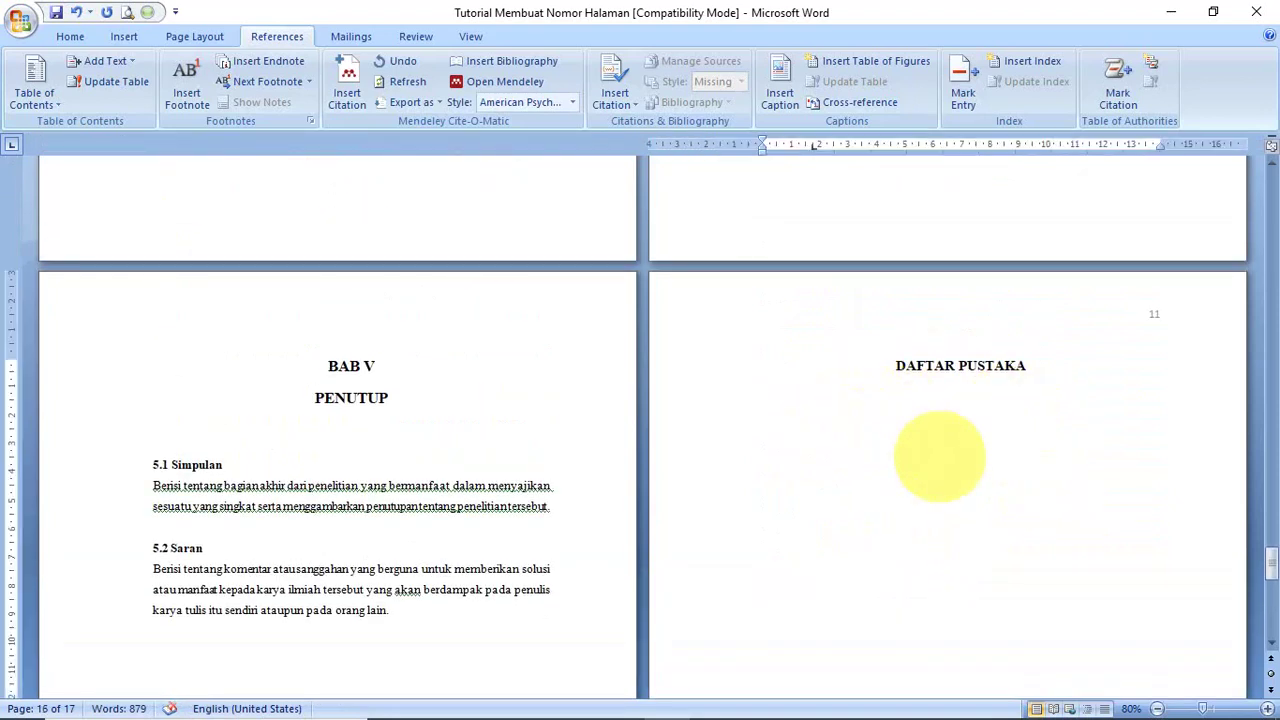
key("Down")
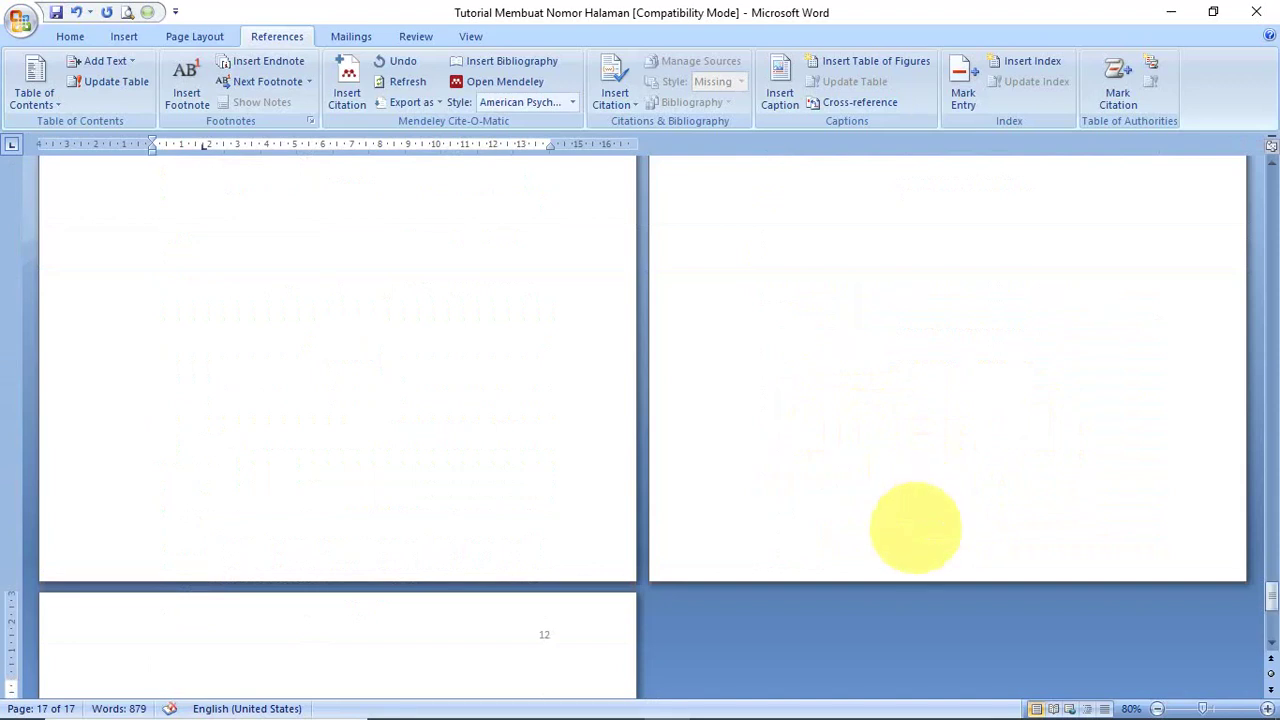
scroll(917, 523, "up", 3)
left_click(763, 341)
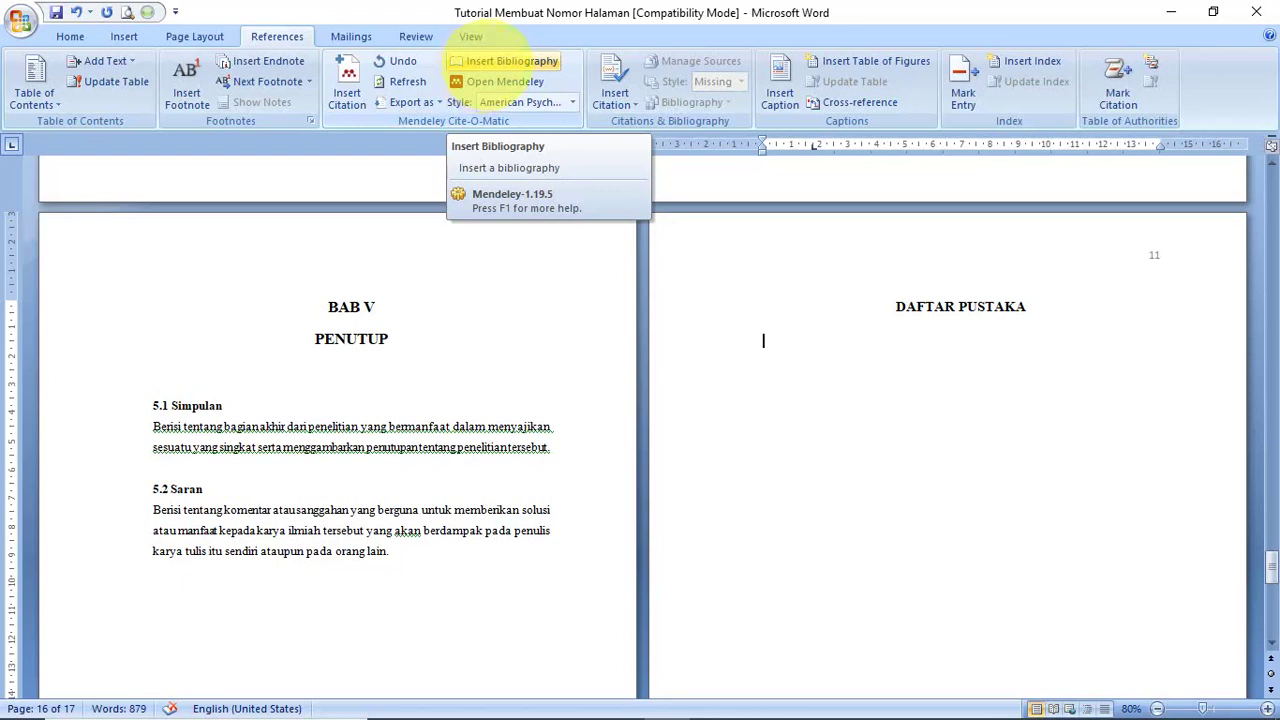
left_click(505, 61)
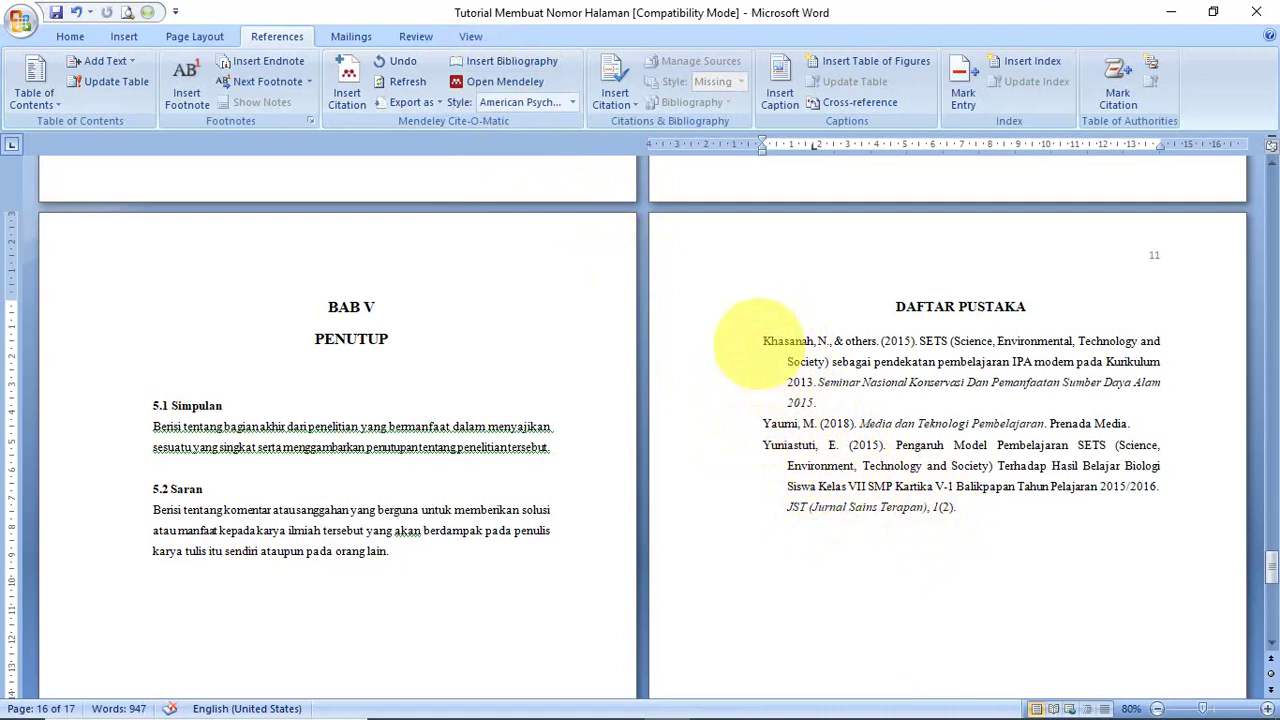
- Reduce the hanging indent of the first bibliography entry to about 0.5 cm
left_click(762, 341, "shift")
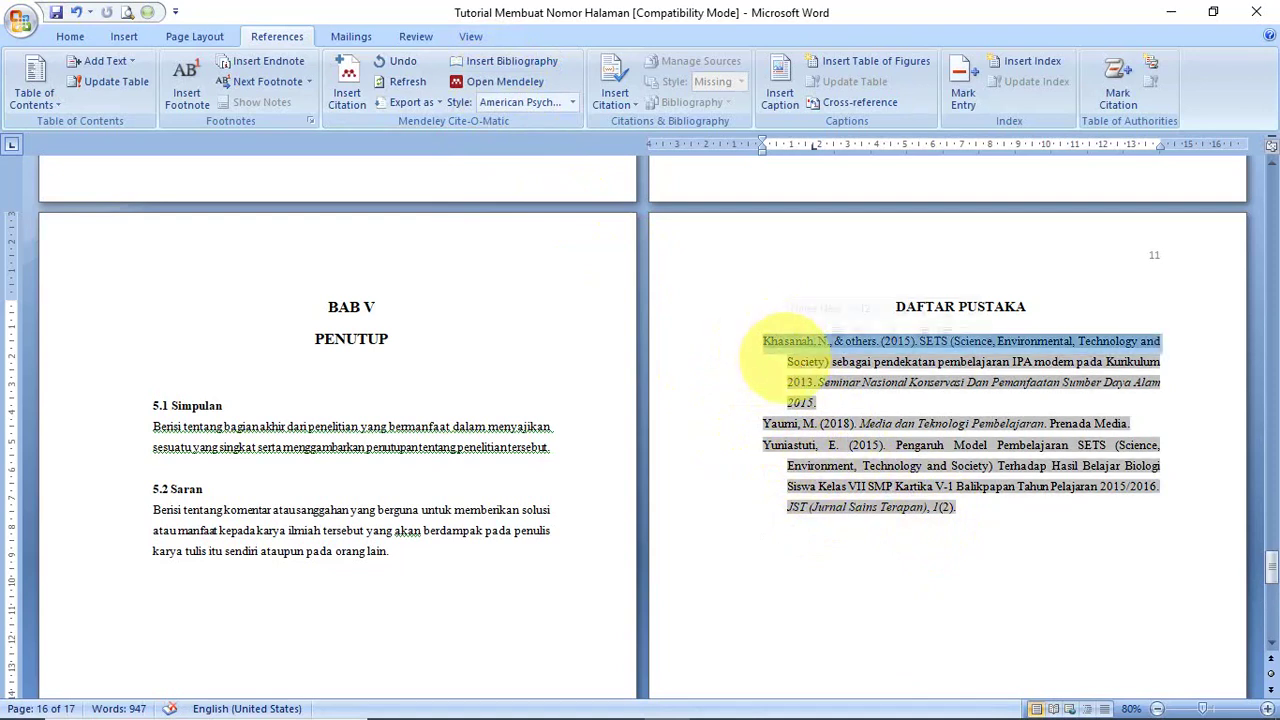
left_click_drag(787, 149, 777, 149)
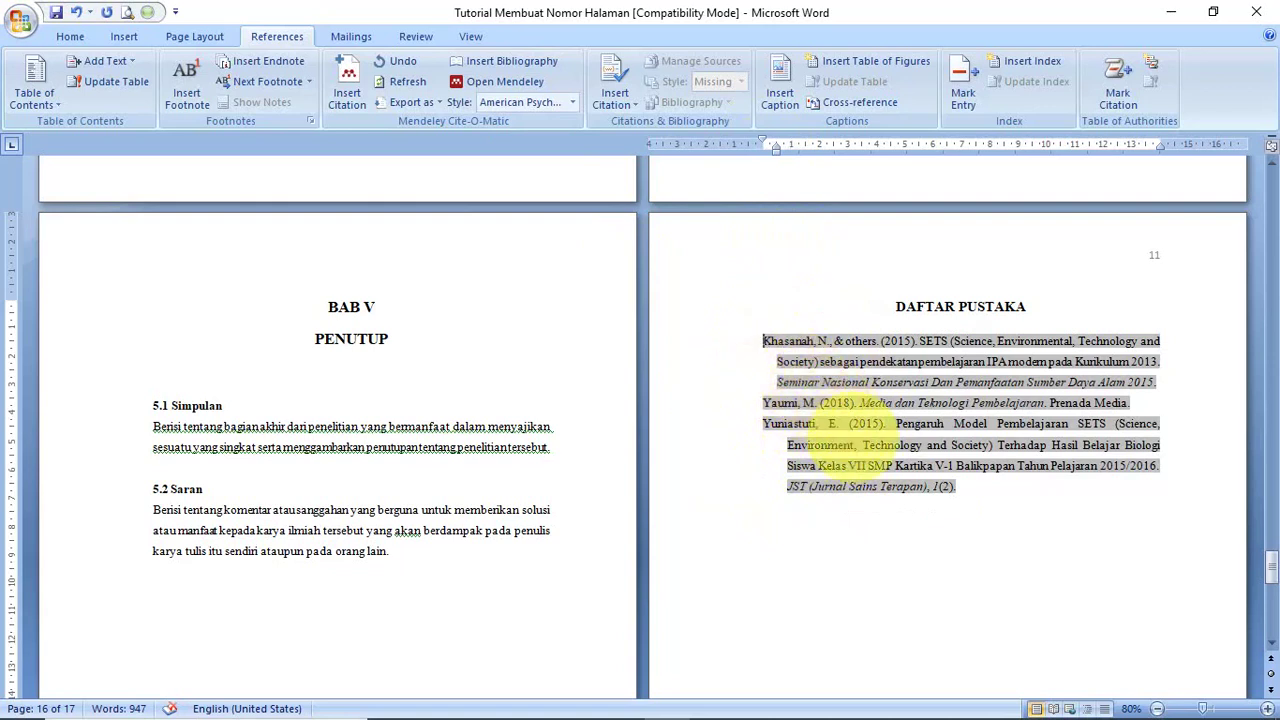
left_click(860, 530)
key("ctrl+shift+Up")
key("ctrl+shift+Up")
key("ctrl+shift+Up")
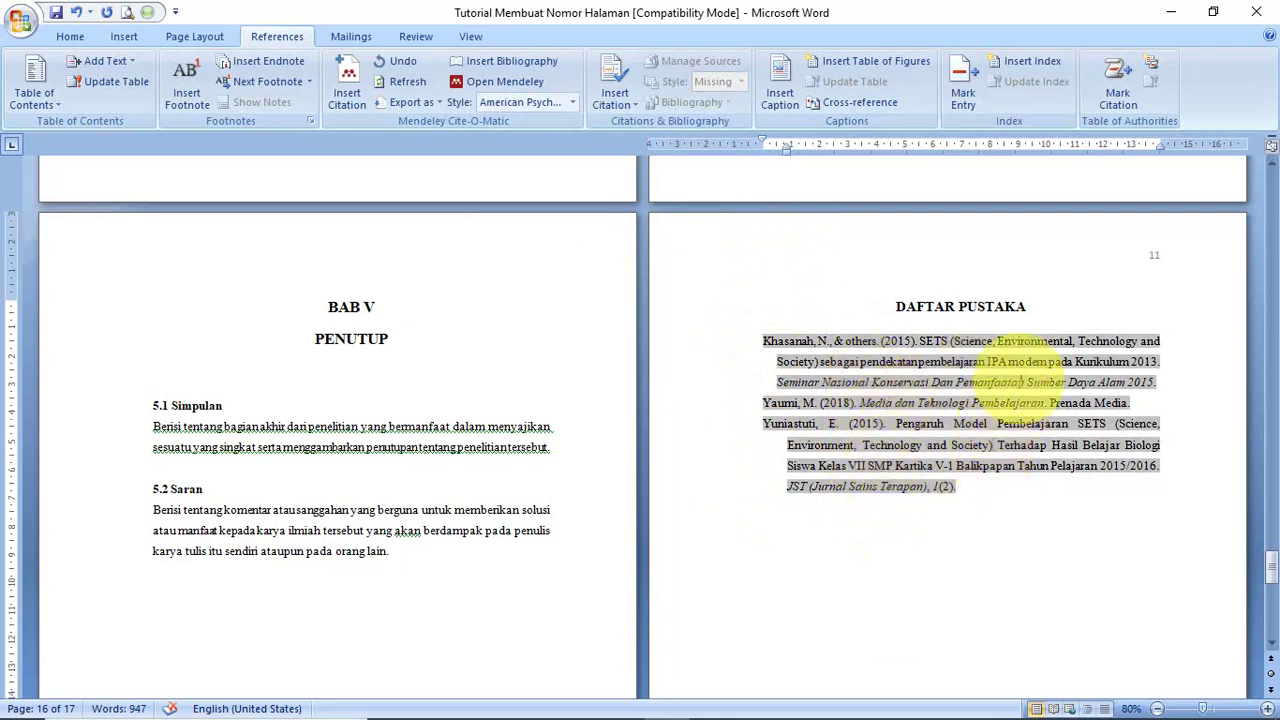
left_click(899, 550)
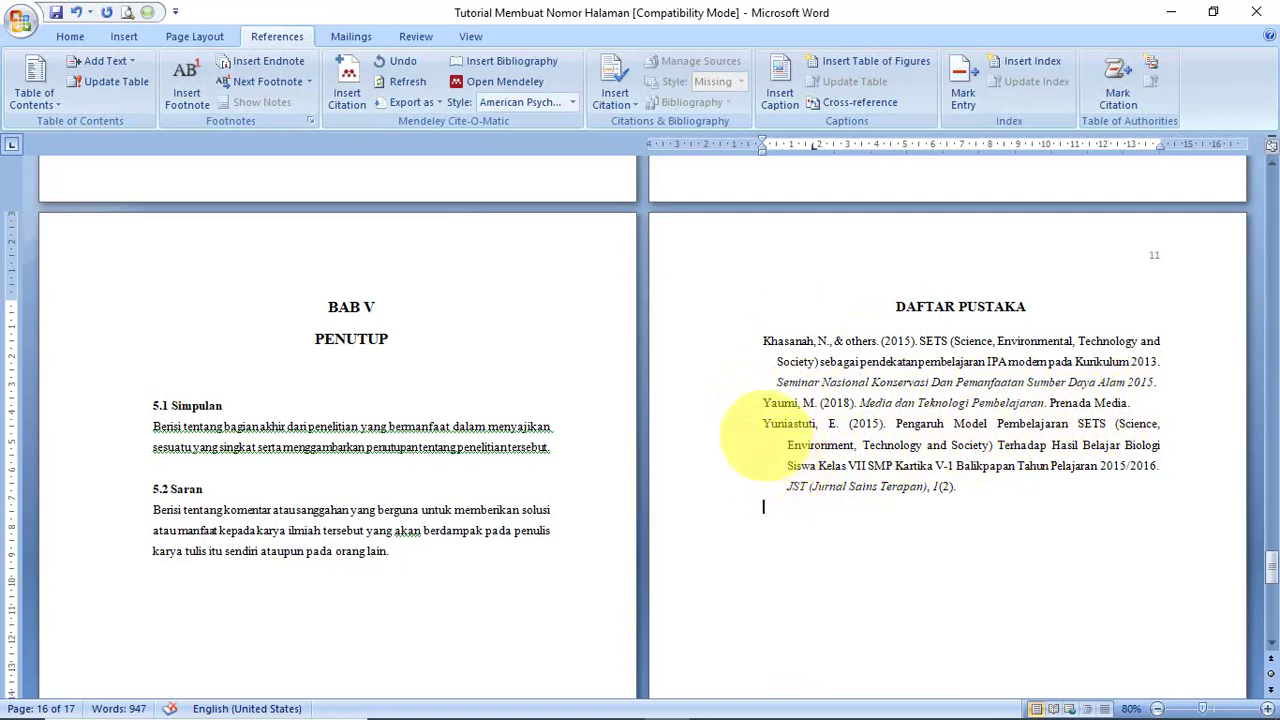
left_click(767, 430)
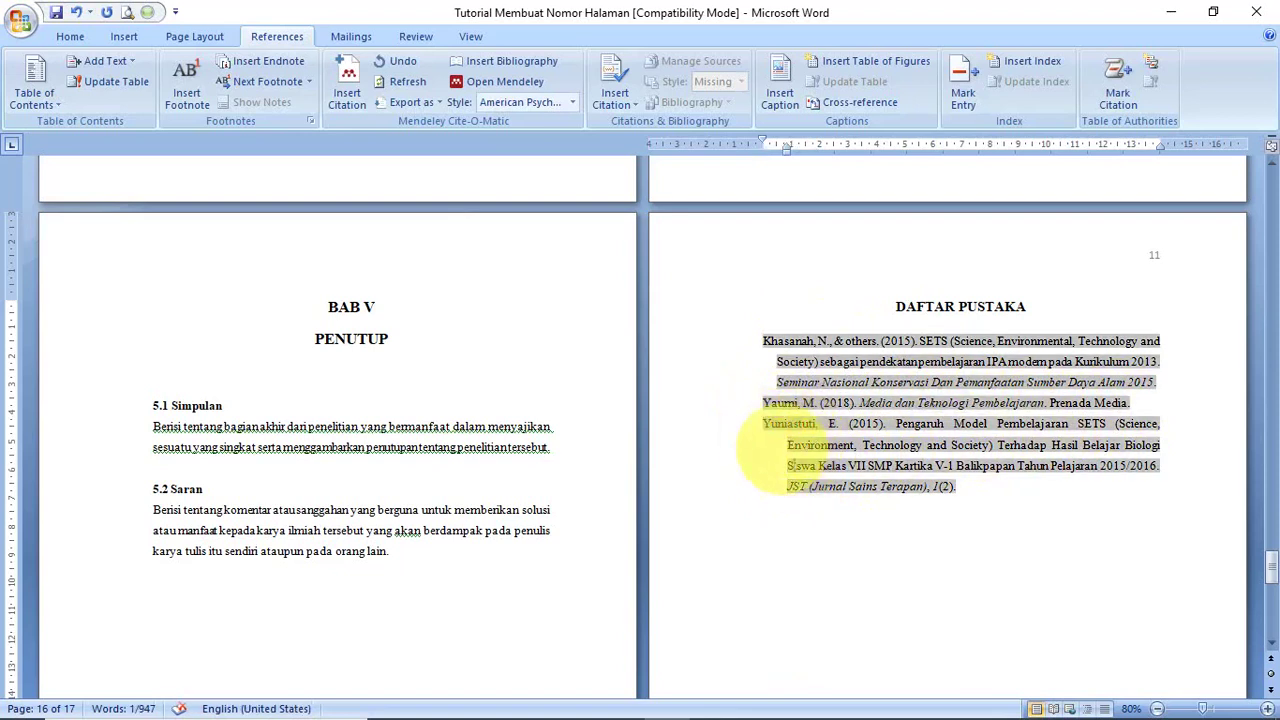
- Look through the list of installed Mendeley citation styles around American Psychological Association 6th edition and close it
left_click(770, 508)
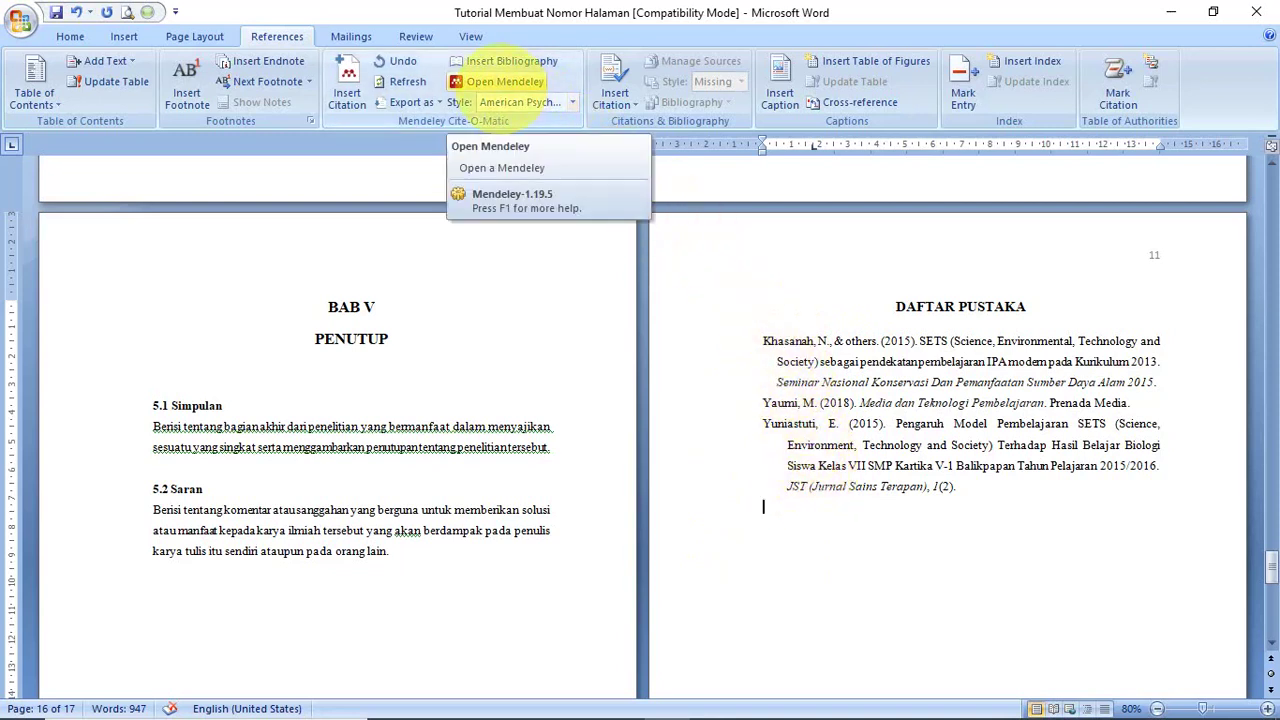
left_click(505, 80)
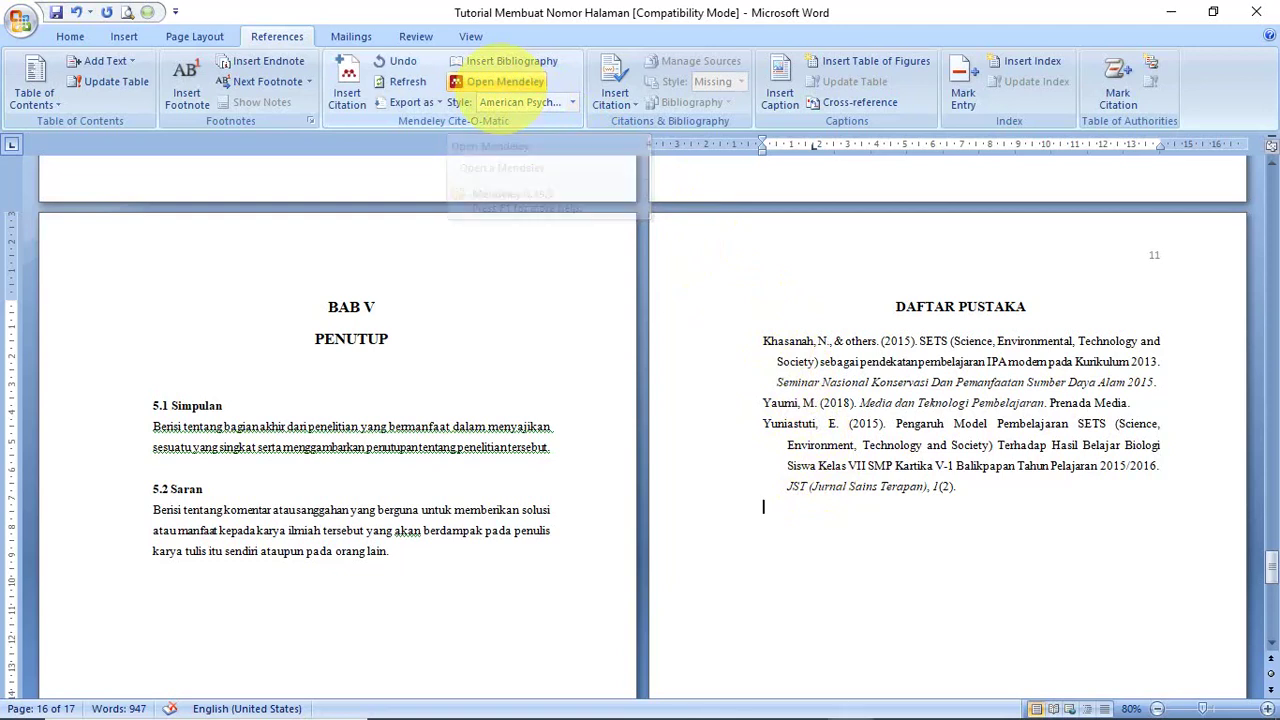
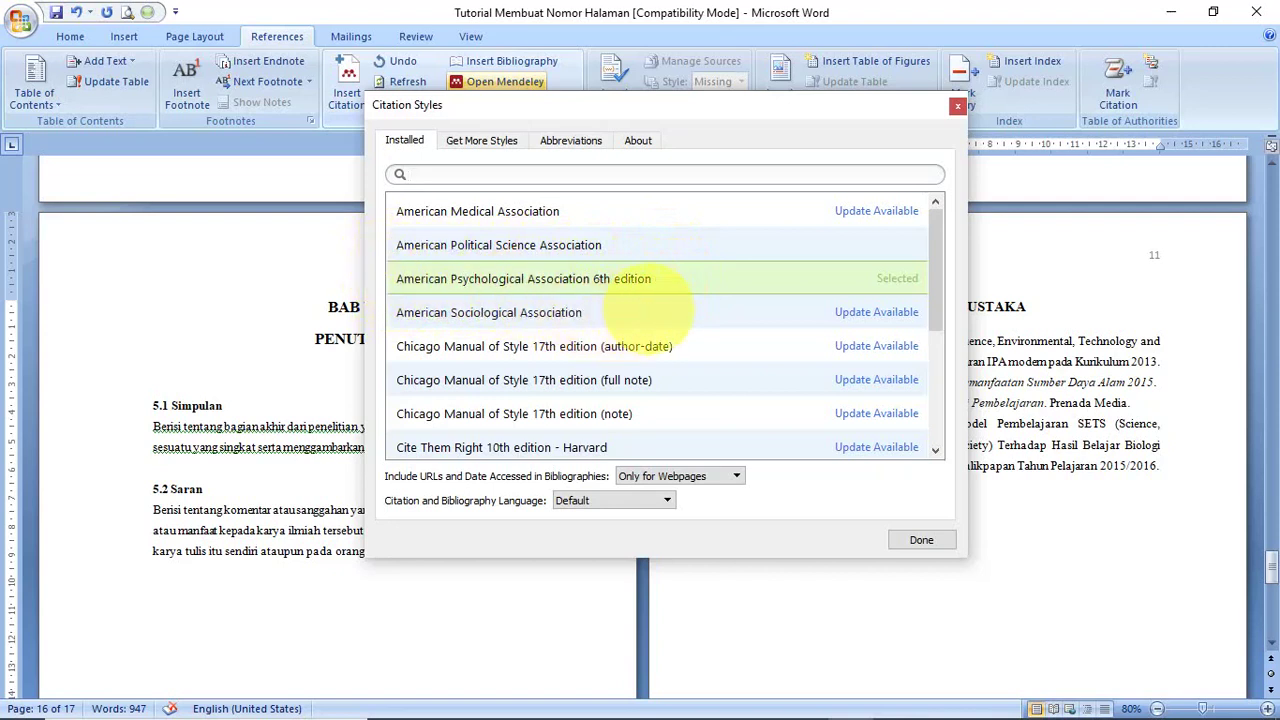
scroll(660, 310, "down", 2)
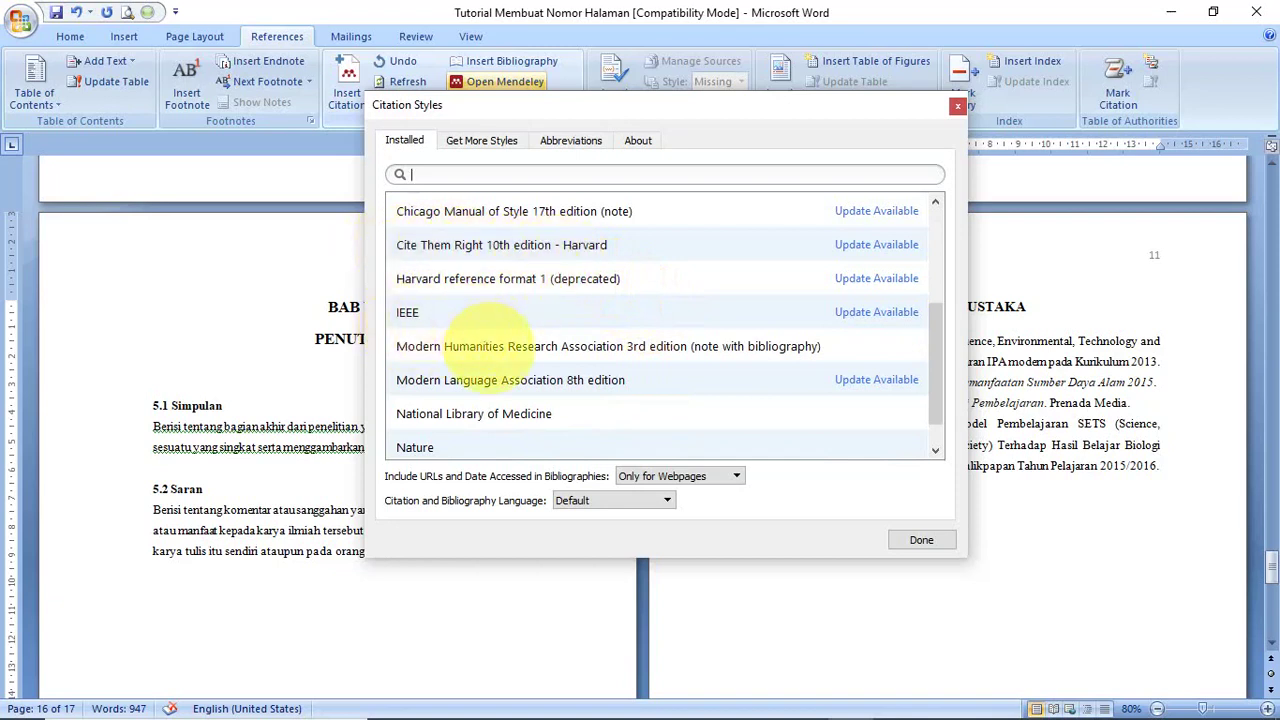
scroll(520, 360, "down", 1)
scroll(540, 367, "up", 3)
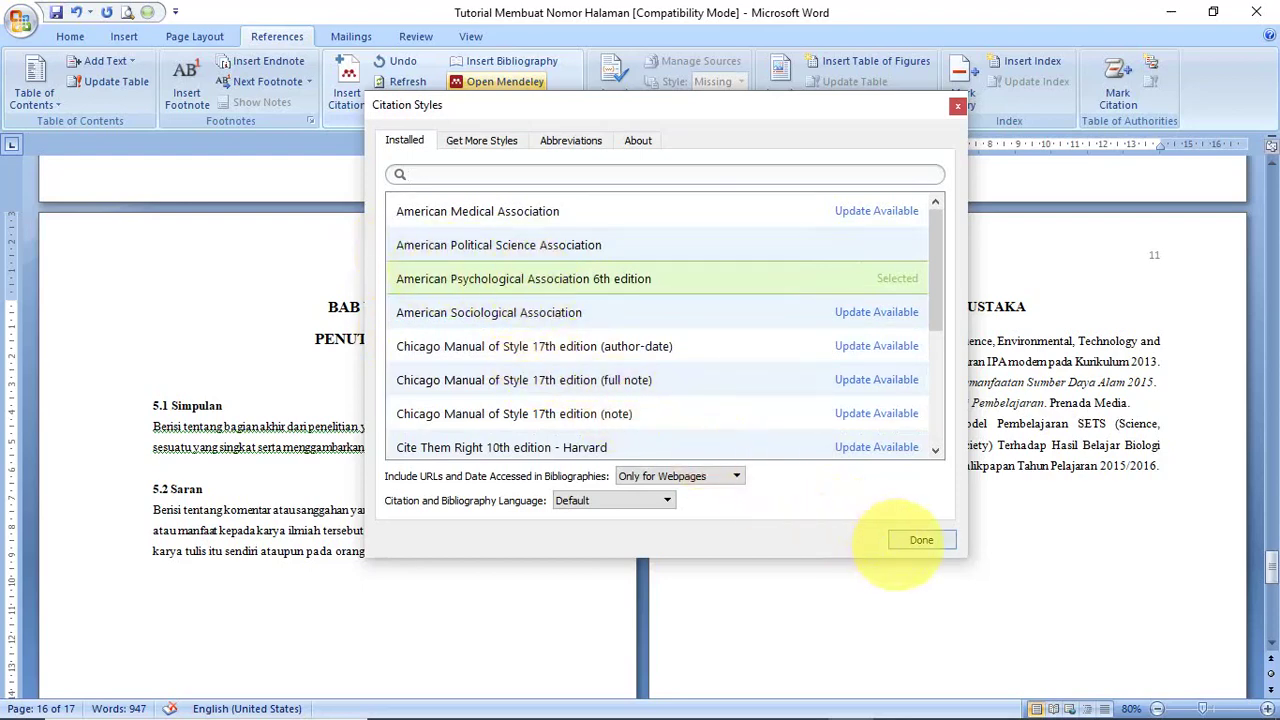
left_click(900, 541)
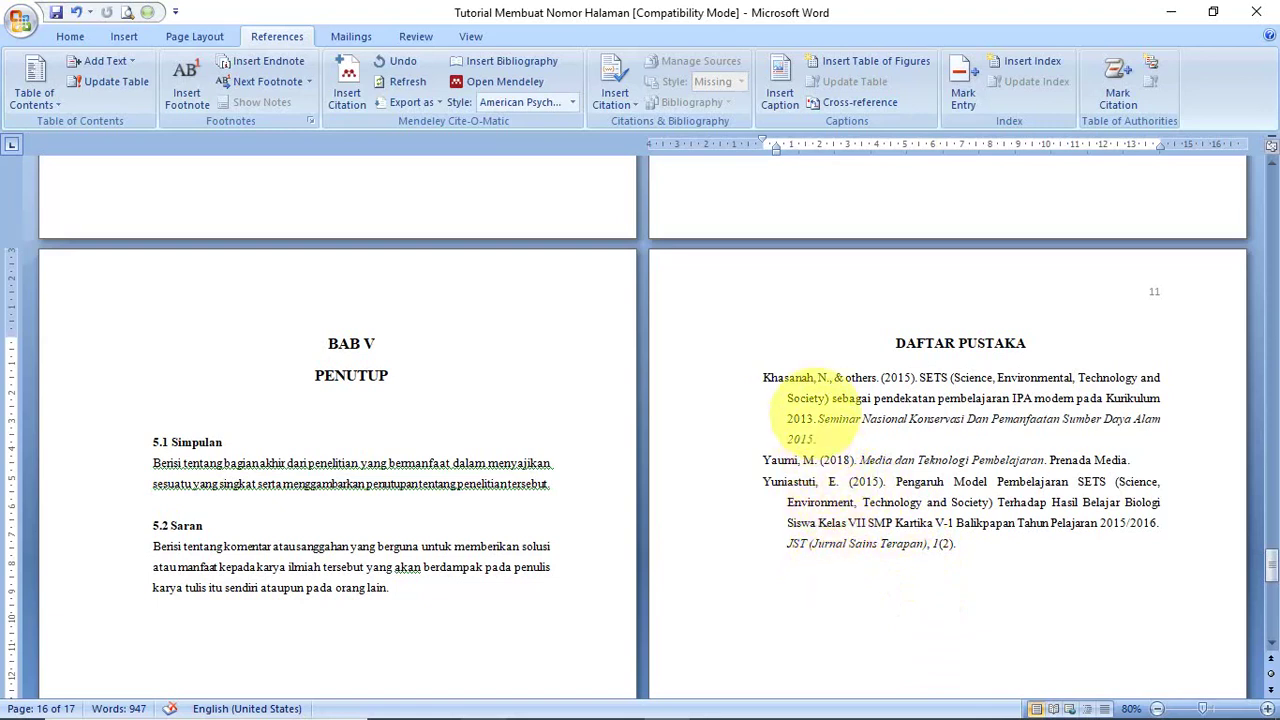
key("ctrl+shift+Up")
key("ctrl+shift+Up")
key("ctrl+shift+Up")
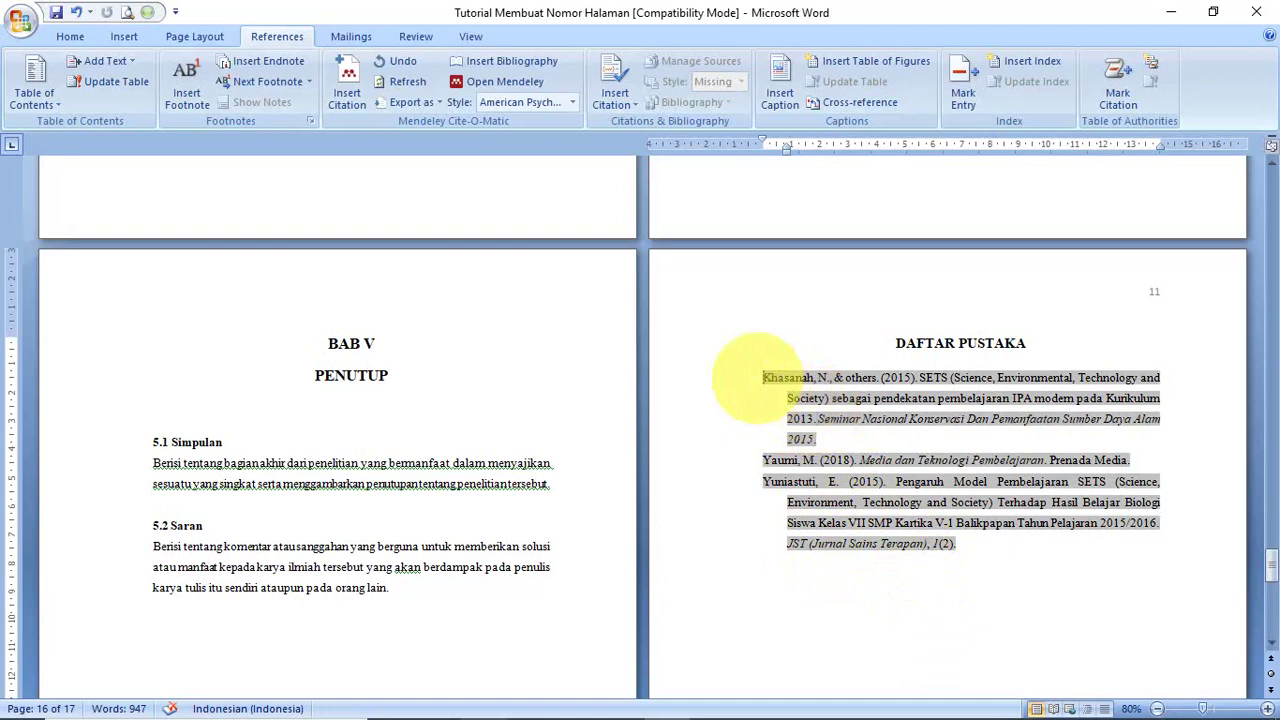
key("alt+shift")
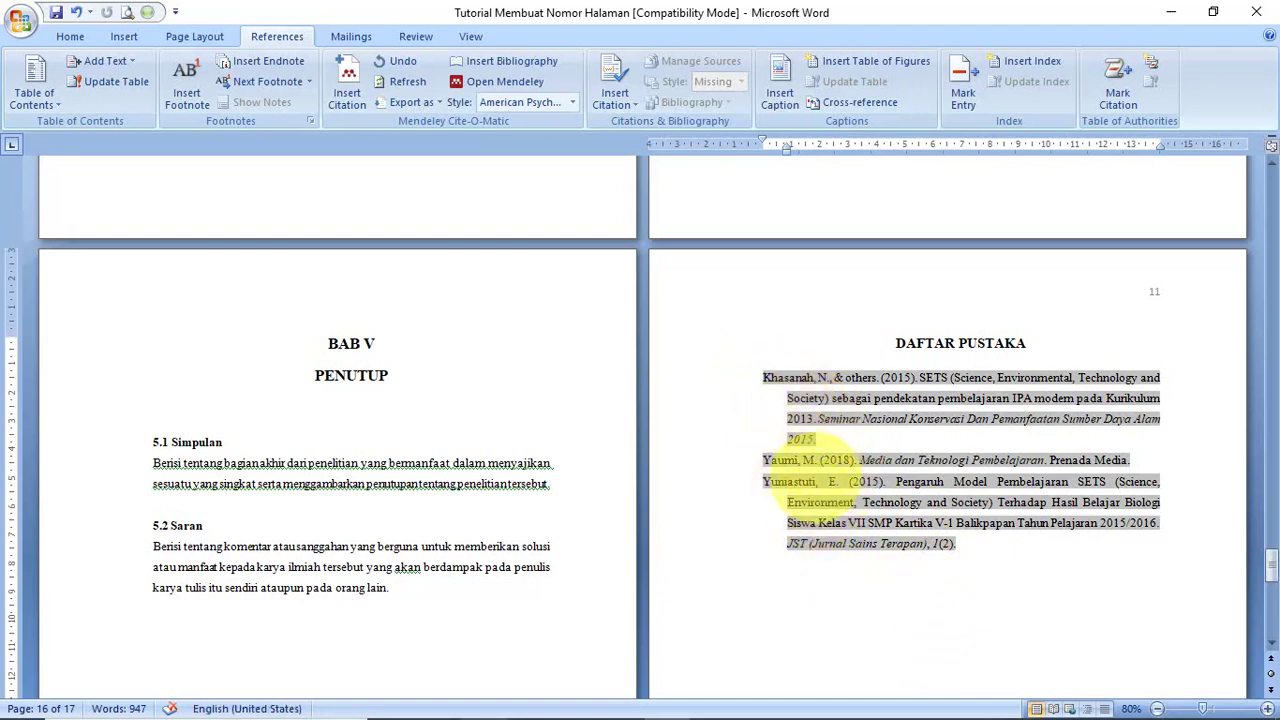
left_click(844, 580)
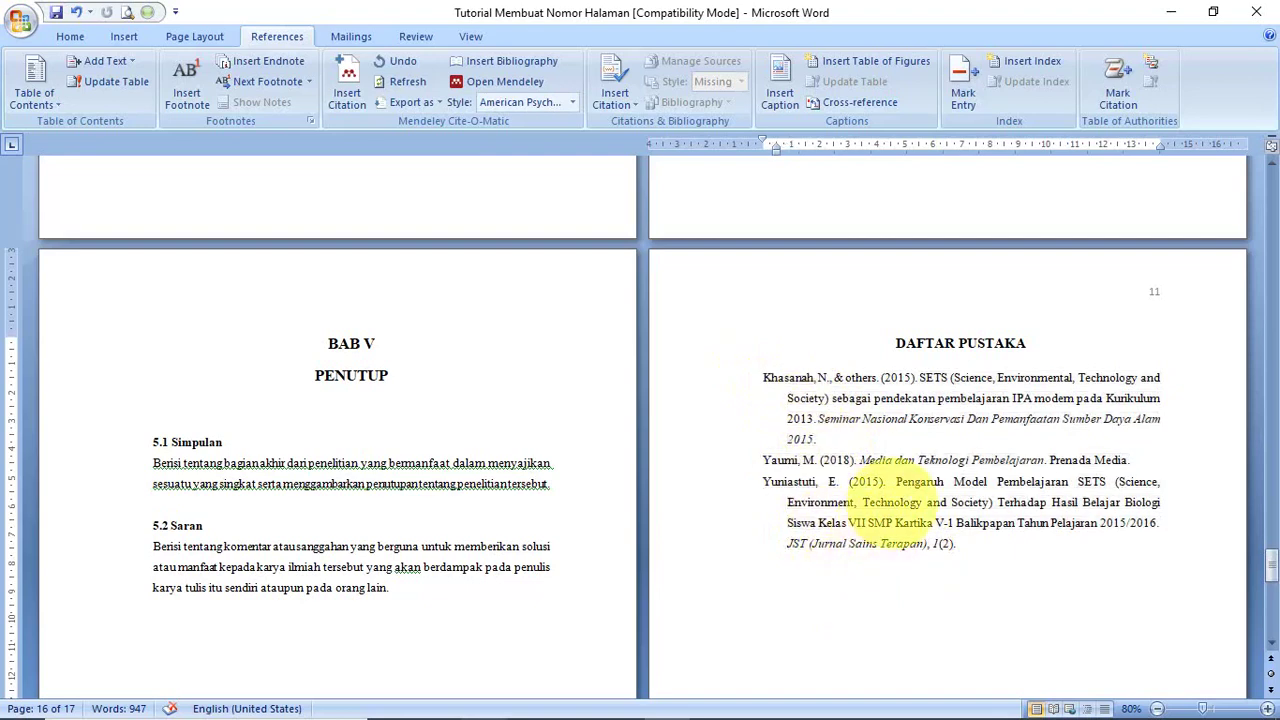
- Examine the Mendeley in-text citations in section 2.1 Dasar Teori Karya Tulis of BAB II
scroll(893, 490, "up", 10)
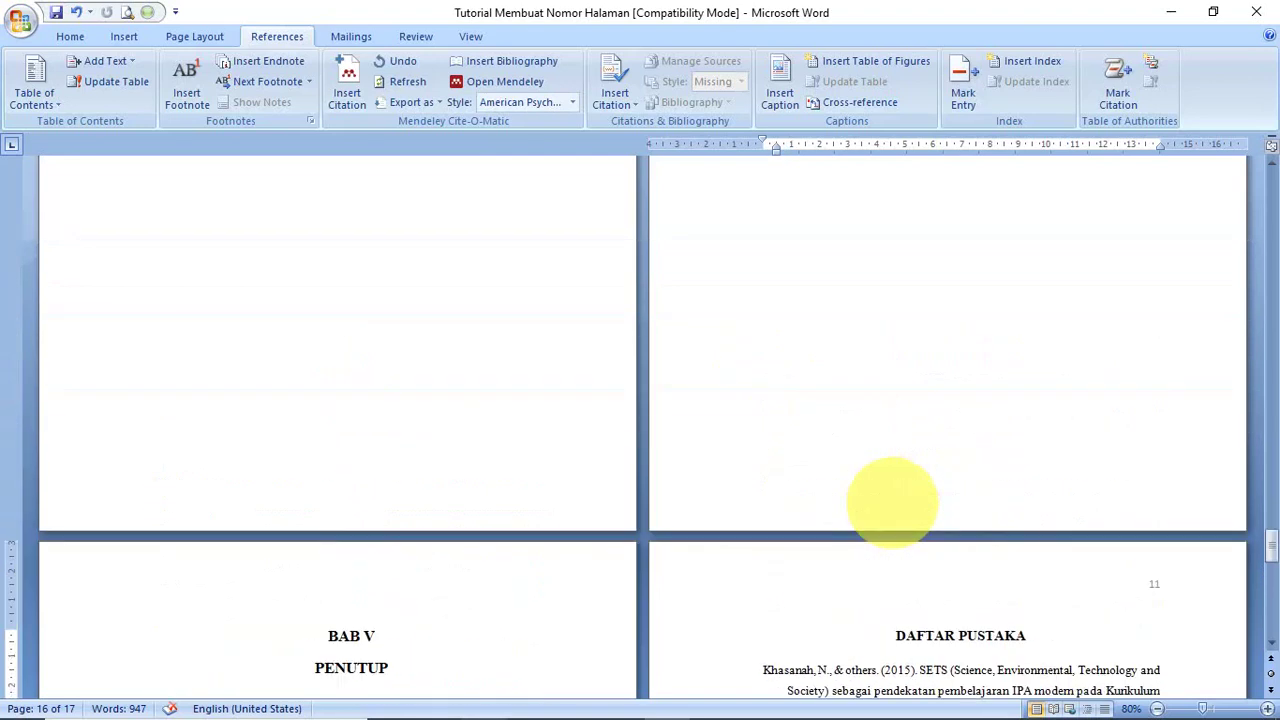
scroll(893, 502, "up", 10)
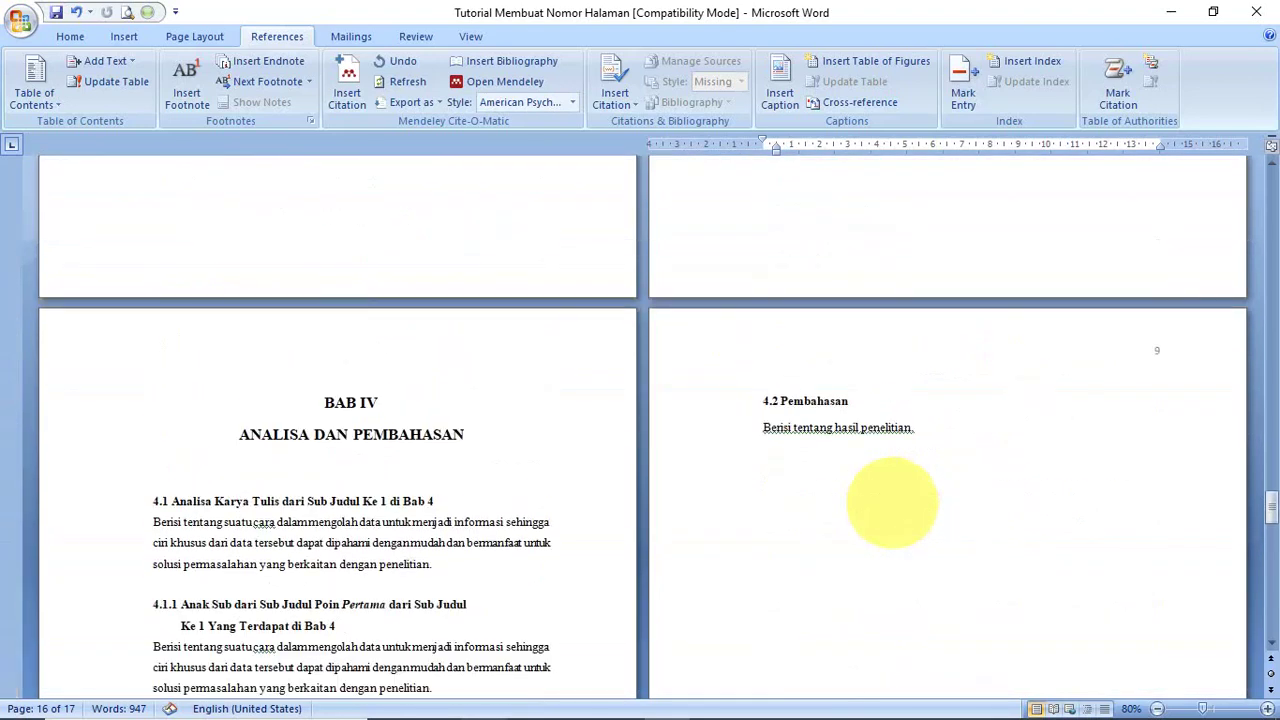
scroll(893, 502, "up", 10)
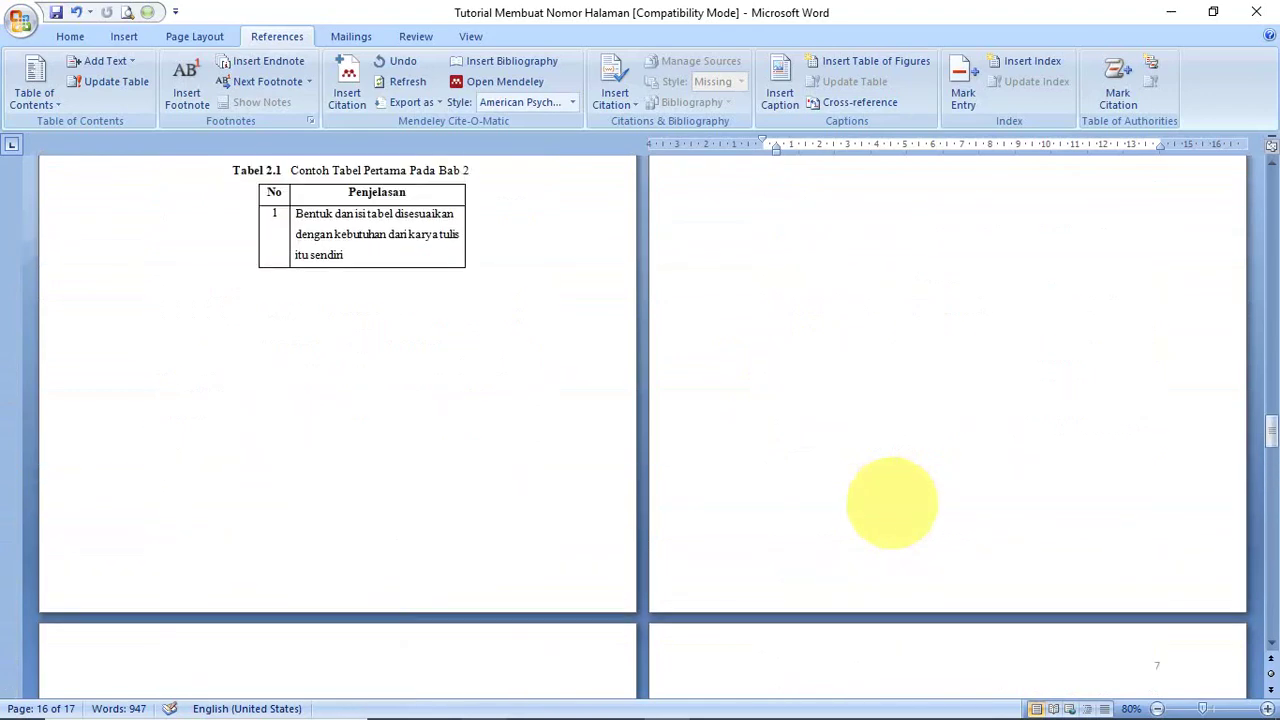
scroll(892, 502, "up", 10)
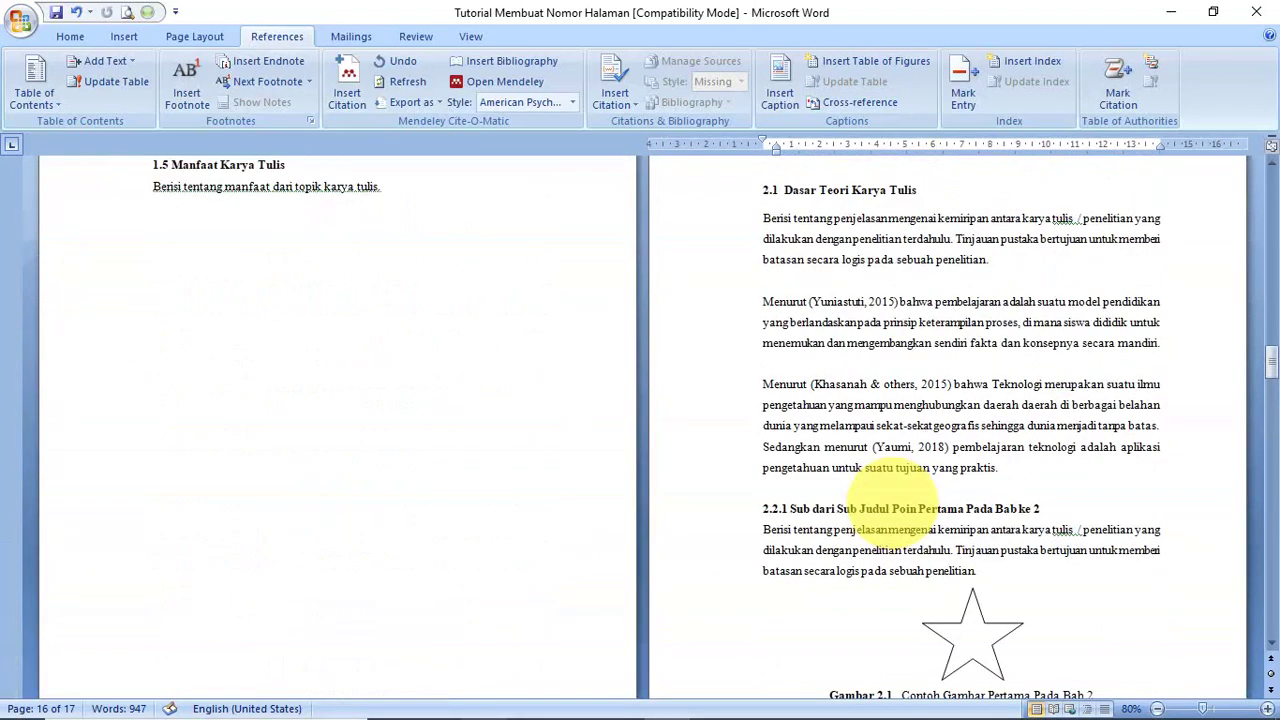
scroll(892, 500, "down", 1)
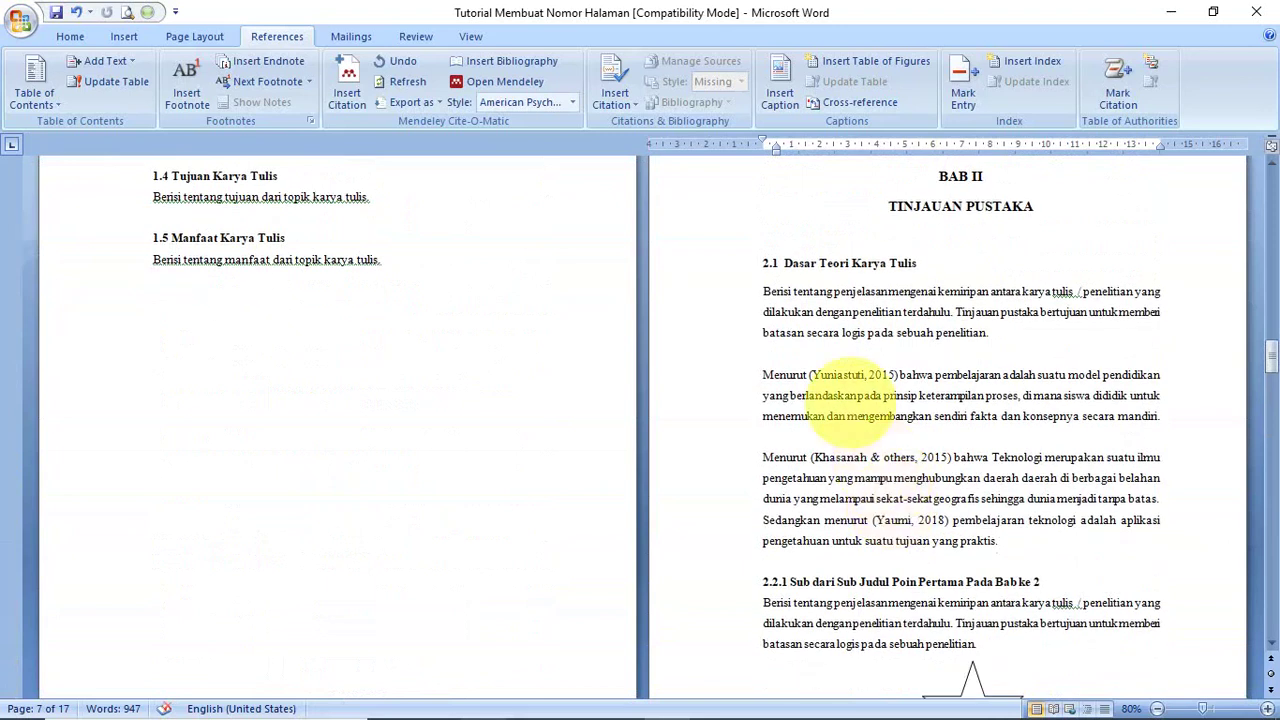
left_click(830, 388)
left_click(852, 457)
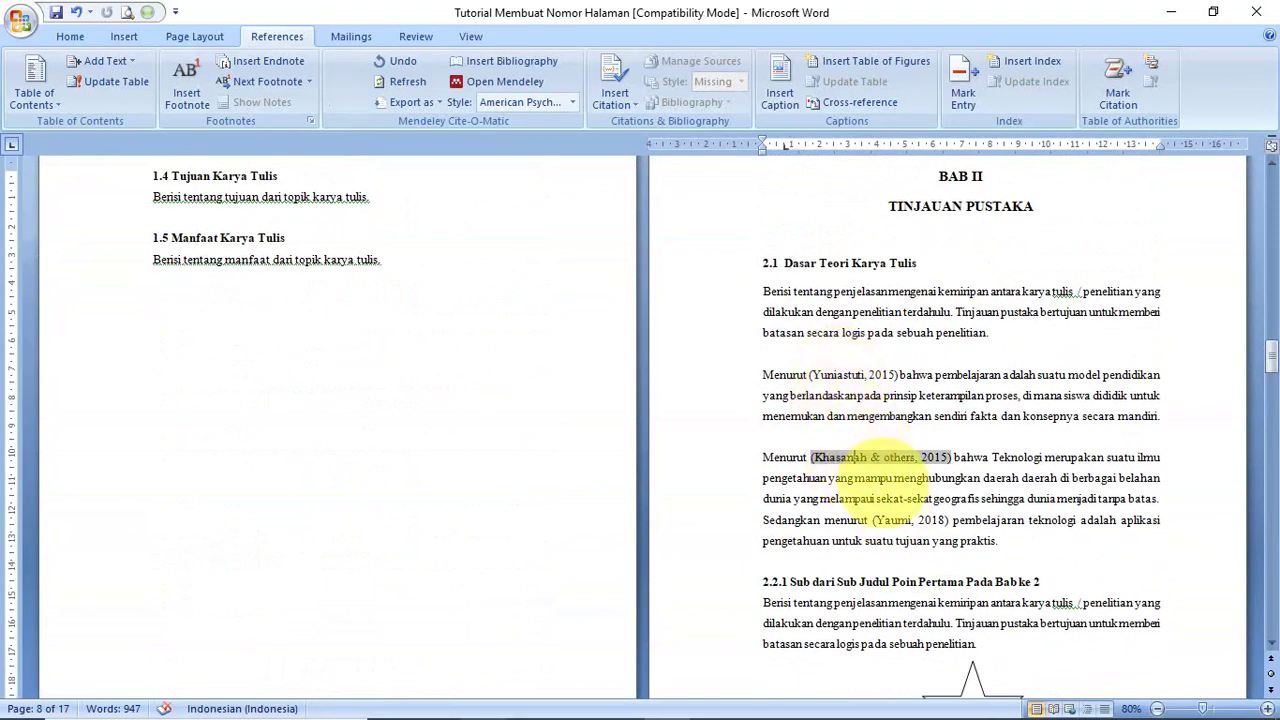
left_click(840, 520)
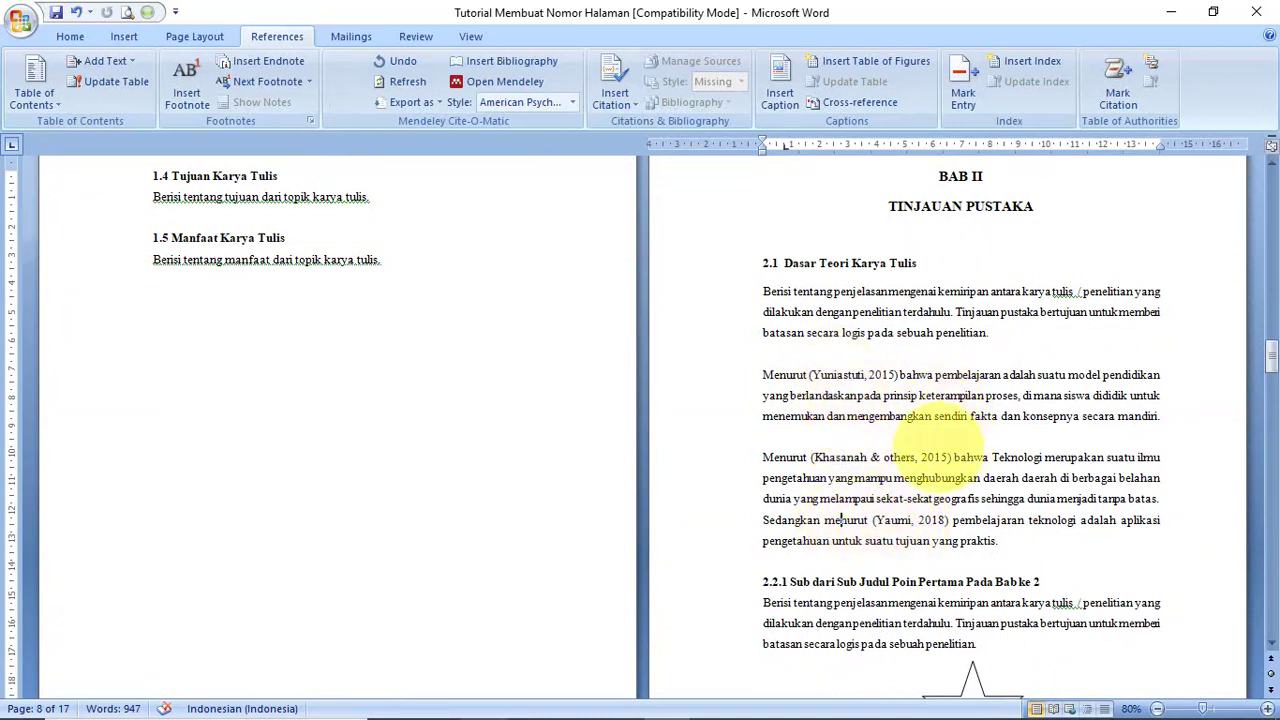
scroll(938, 578, "down", 2)
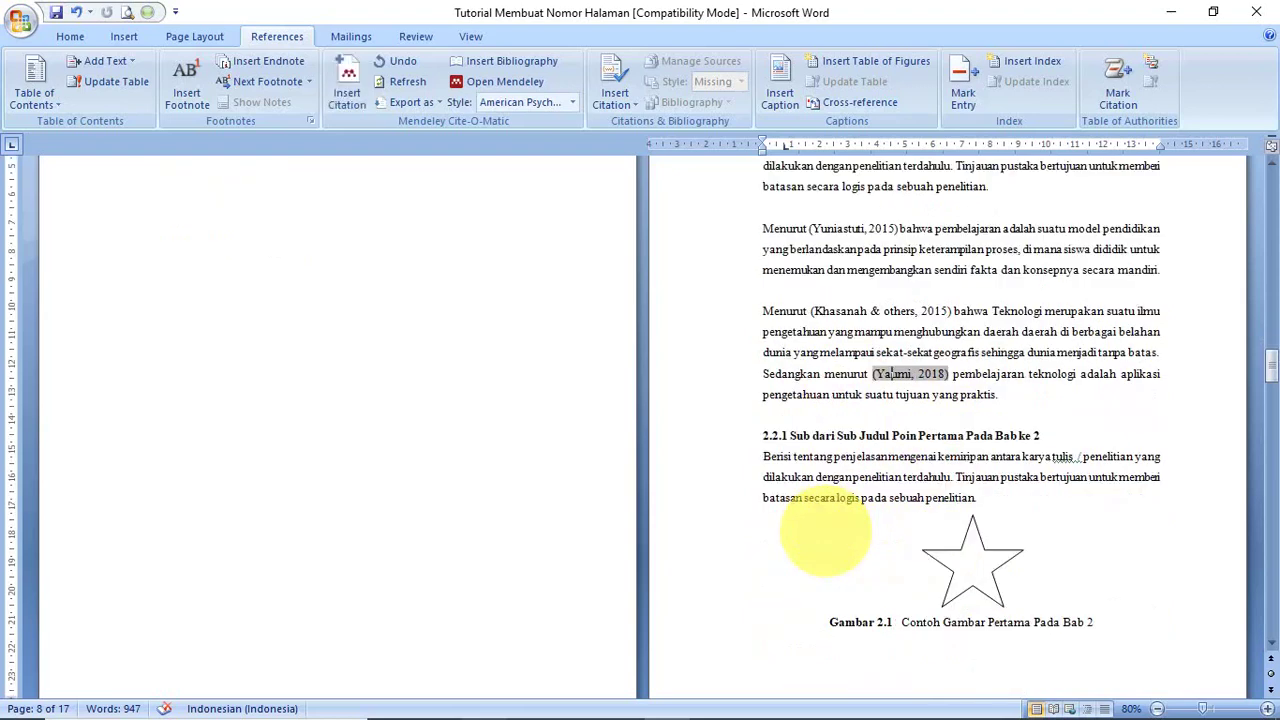
scroll(1002, 397, "down", 1)
left_click(1003, 398)
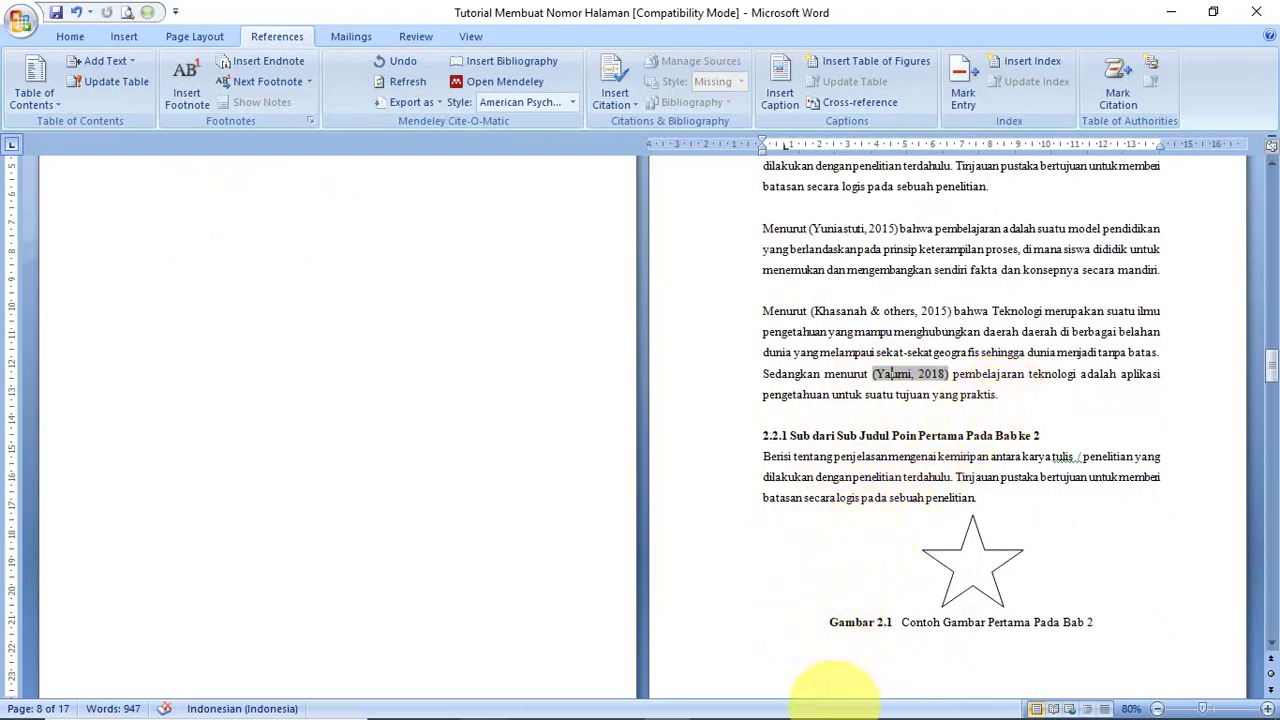
- Switch to Firefox, search Google for "google cendikia" and open the Google Cendekia site
mouse_move(832, 717)
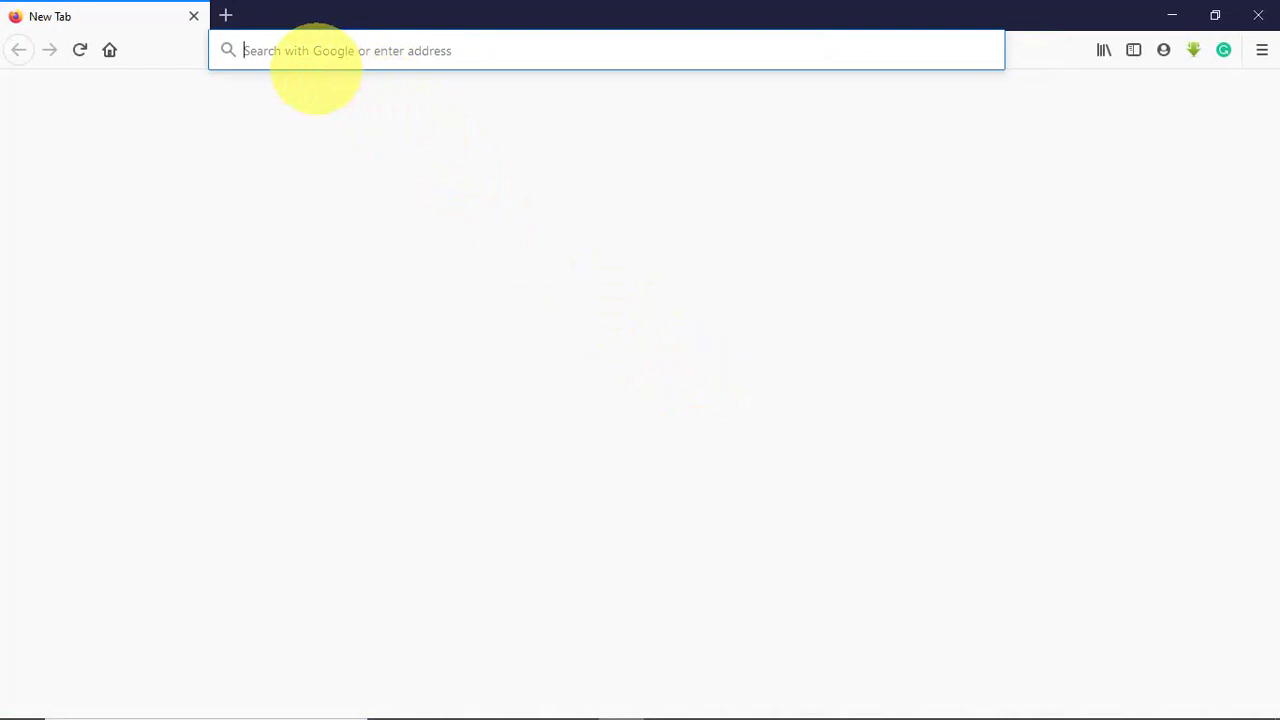
type("g")
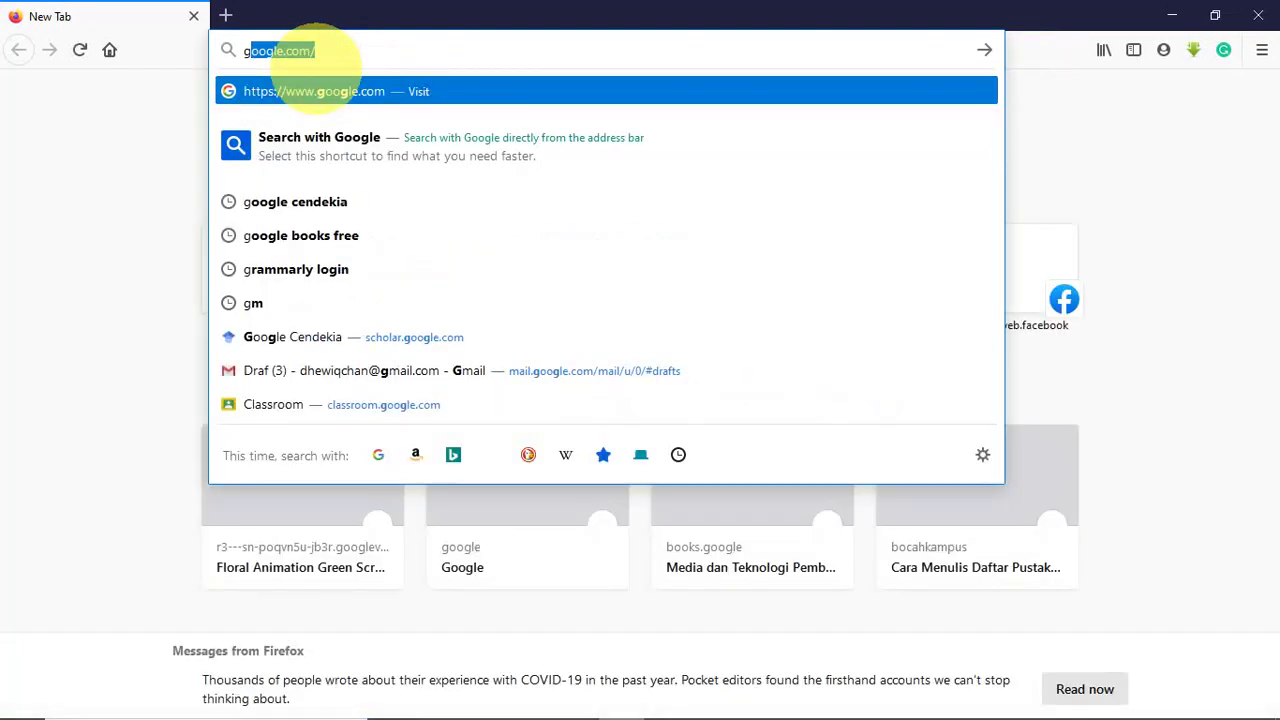
type("oogle")
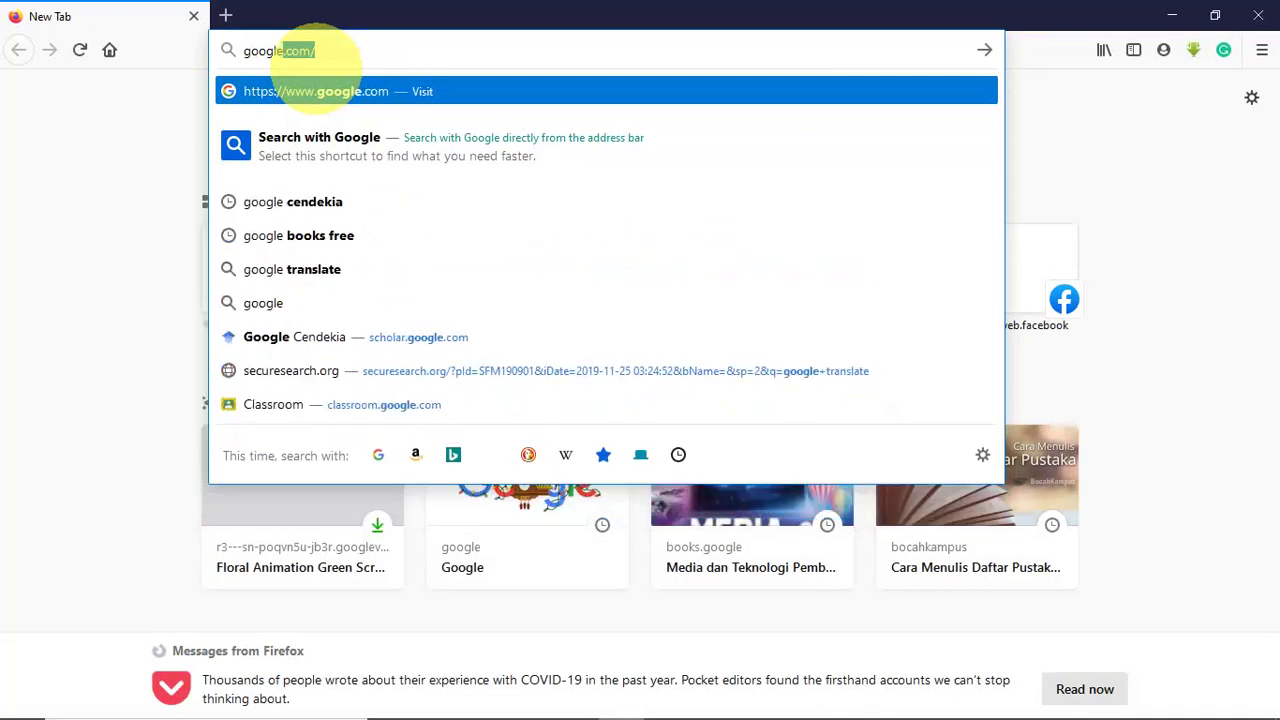
type(" cendiki")
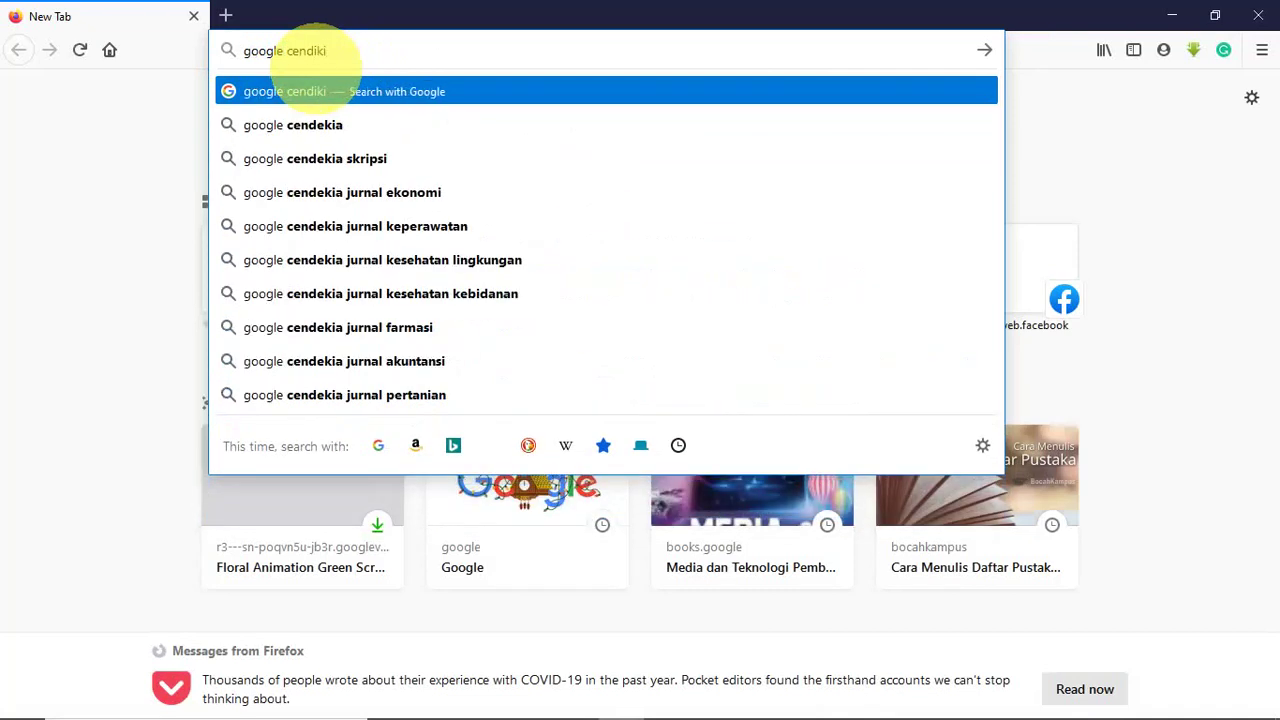
type("a")
key("Return")
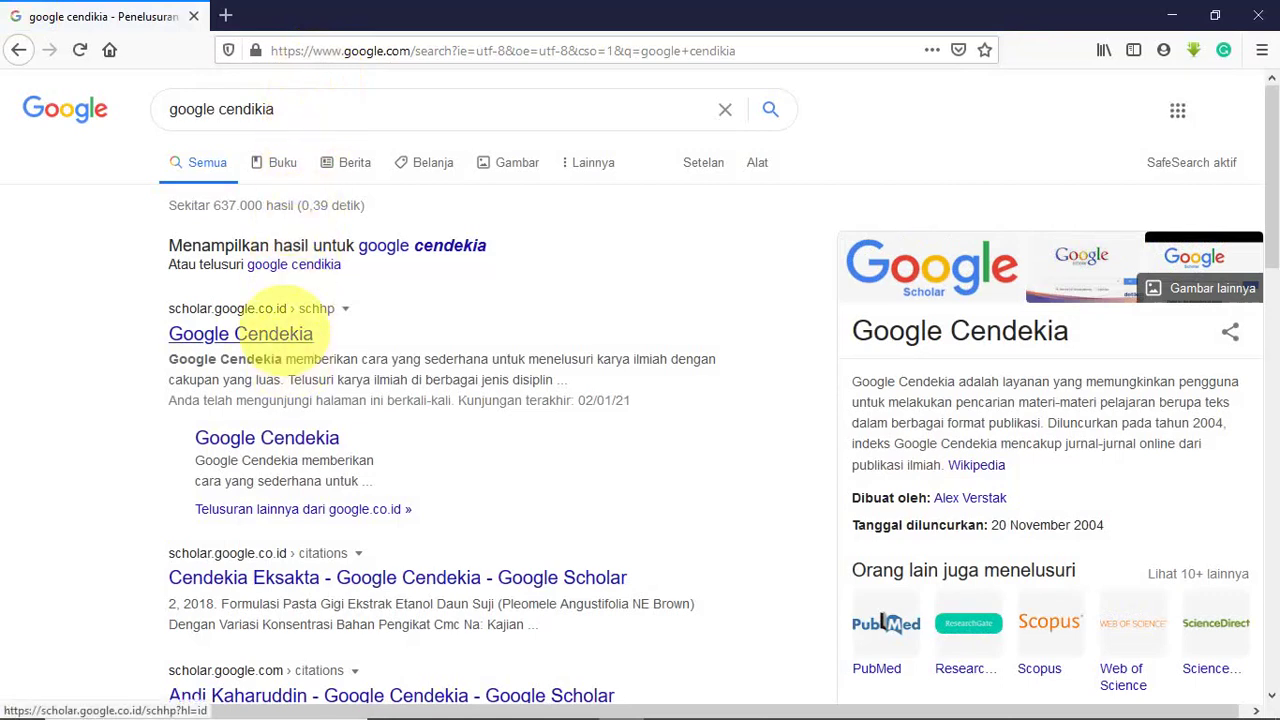
left_click(283, 332)
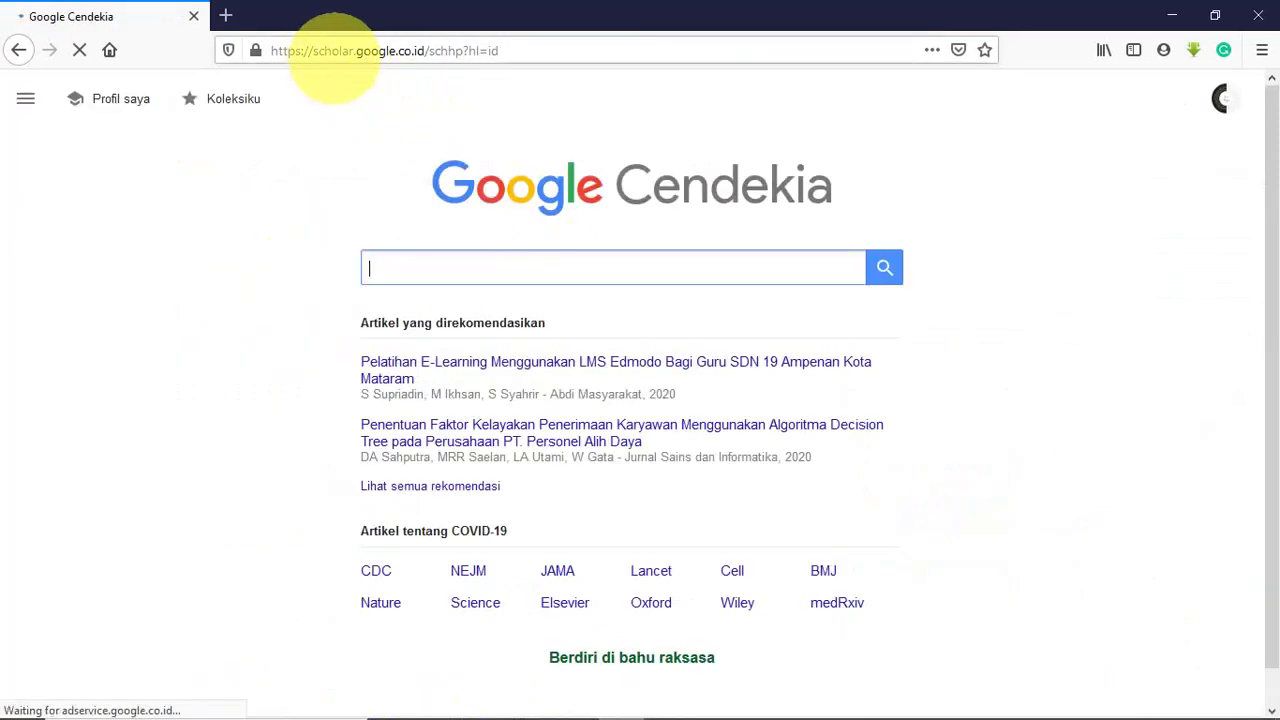
left_click(443, 260)
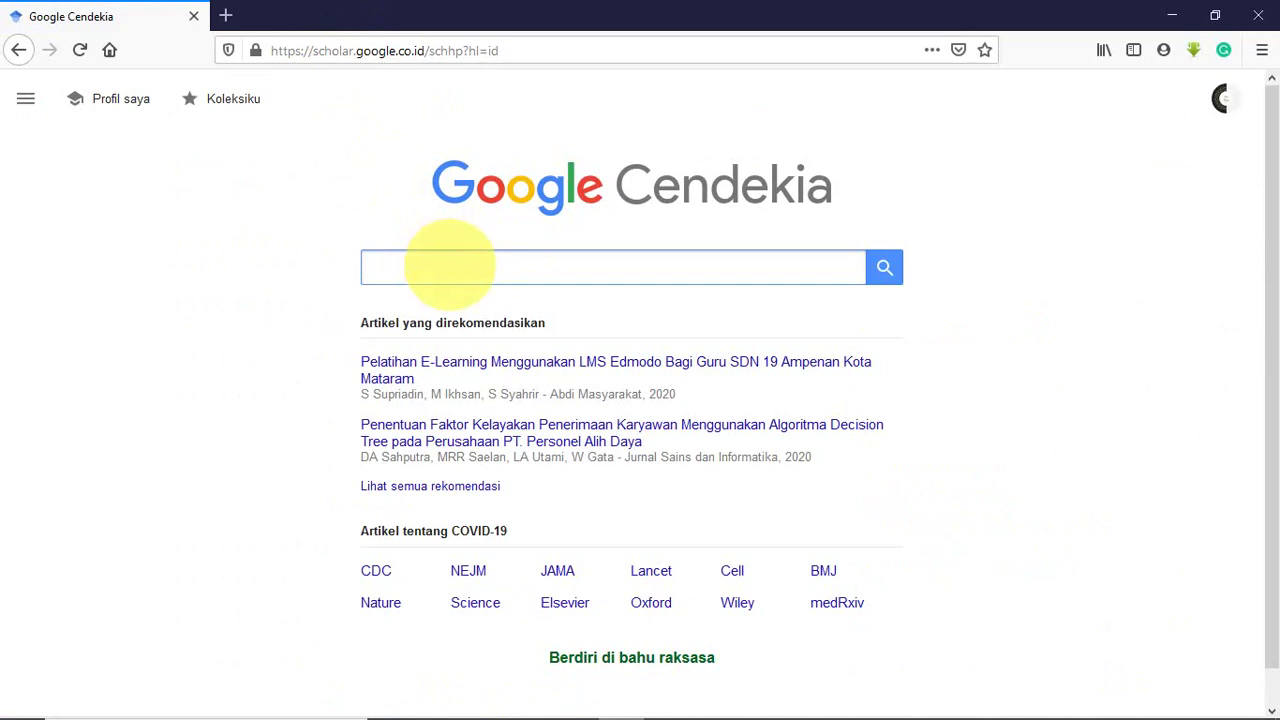
type("teknolog")
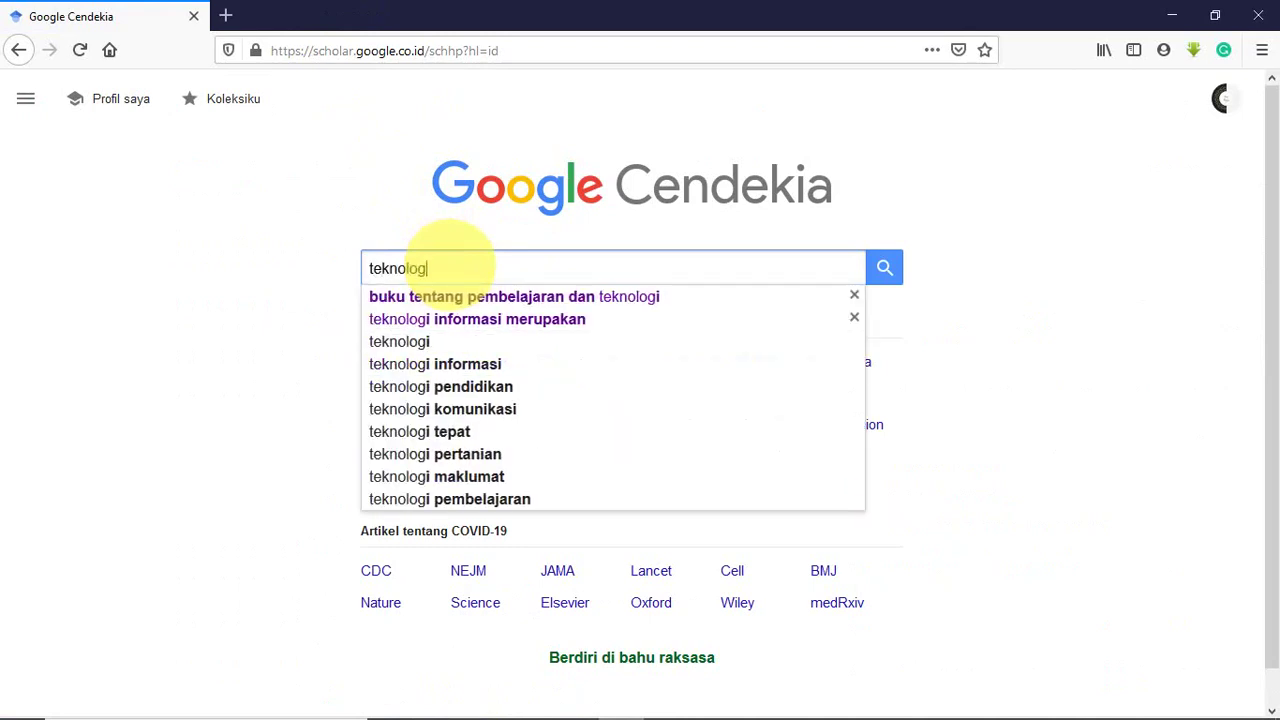
type("i")
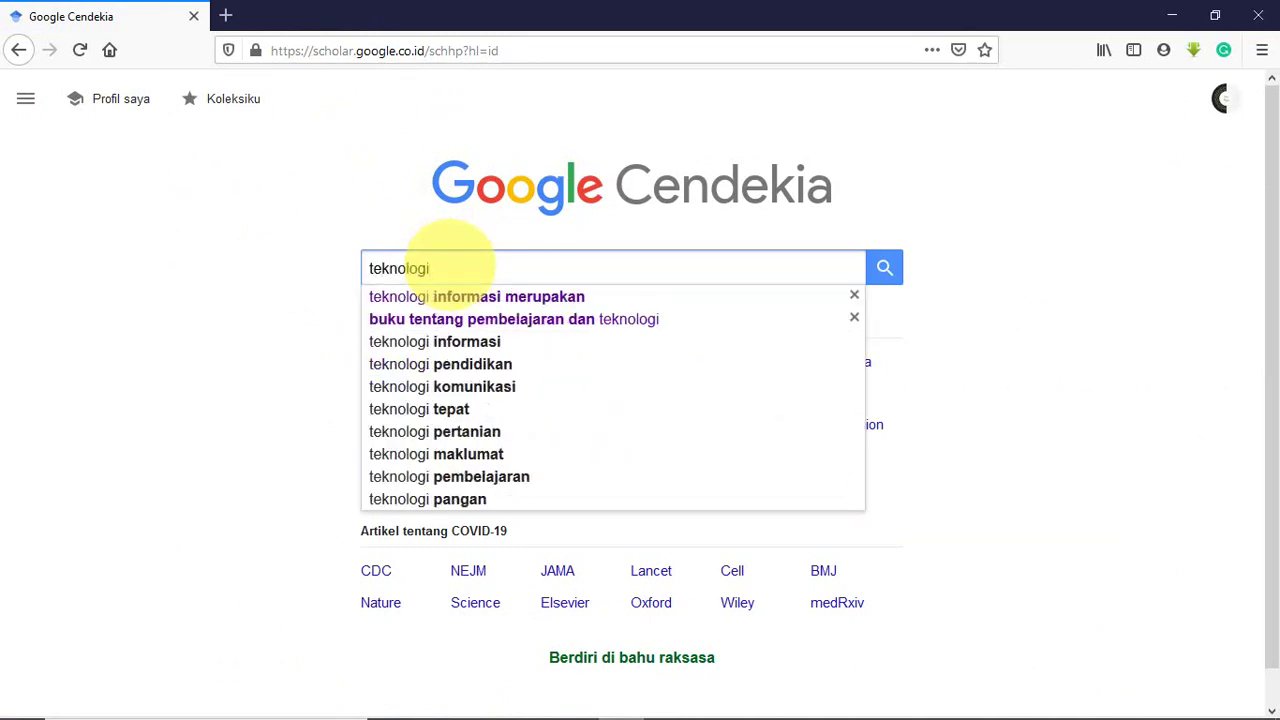
key("BackSpace")
key("BackSpace")
key("BackSpace")
key("BackSpace")
key("BackSpace")
key("BackSpace")
key("BackSpace")
key("BackSpace")
key("BackSpace")
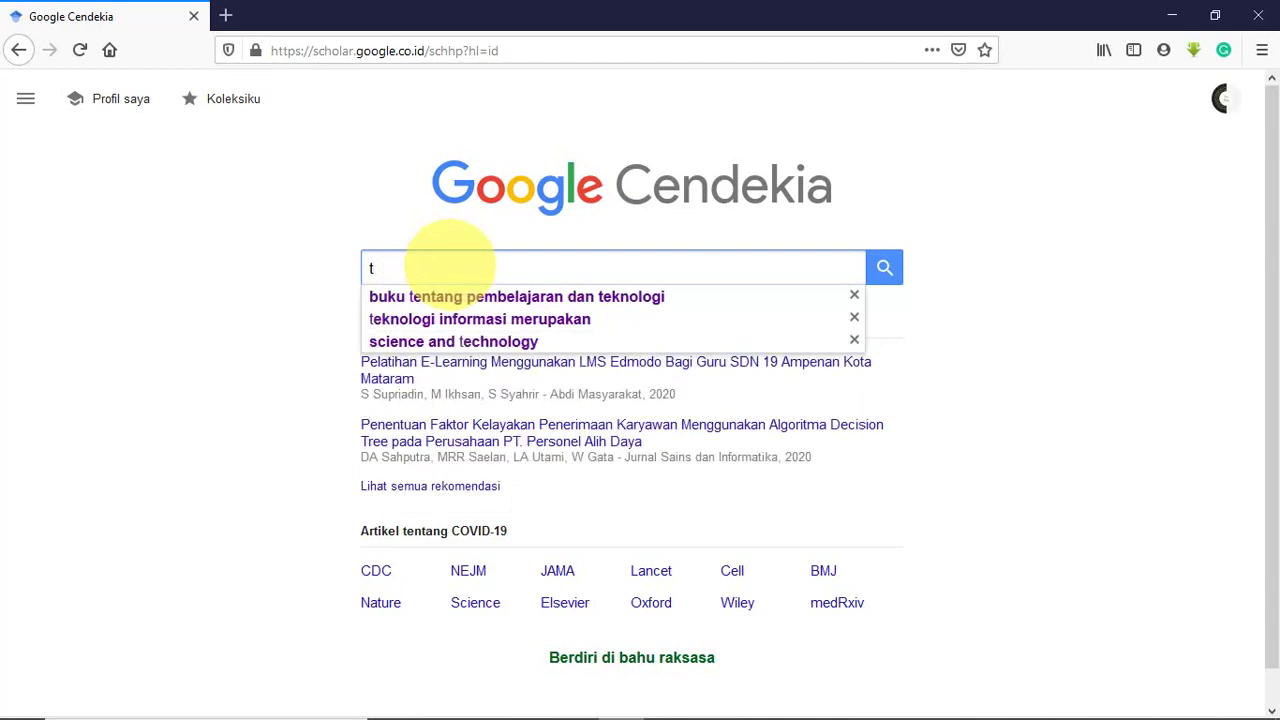
- Search Google Cendekia for "pembelajaran teknologi komputer"
type("pembel")
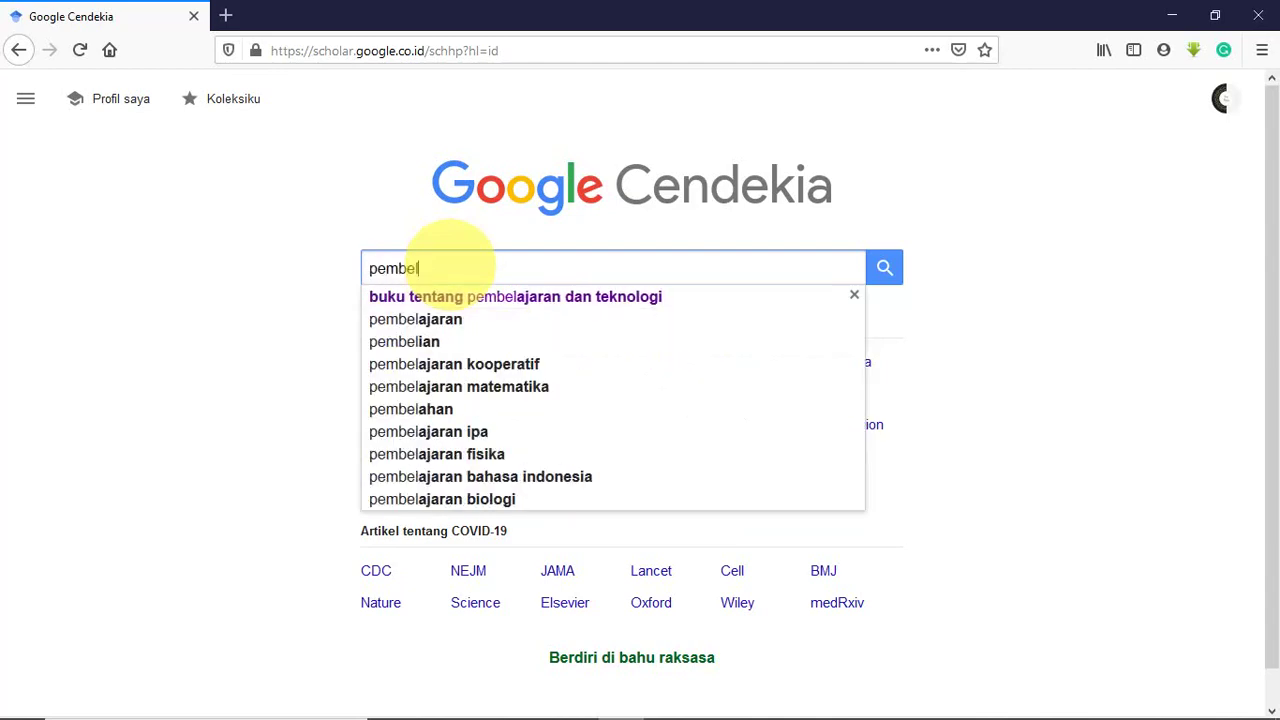
type("ajran")
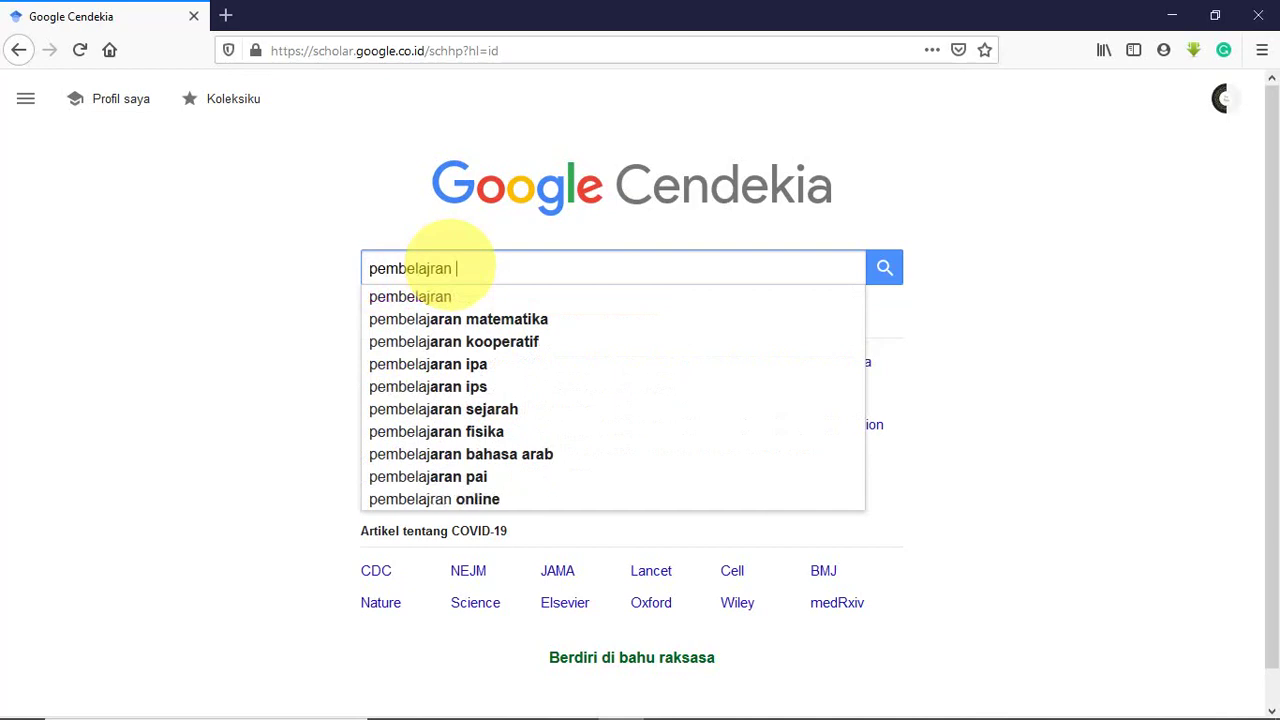
key("BackSpace")
key("BackSpace")
key("BackSpace")
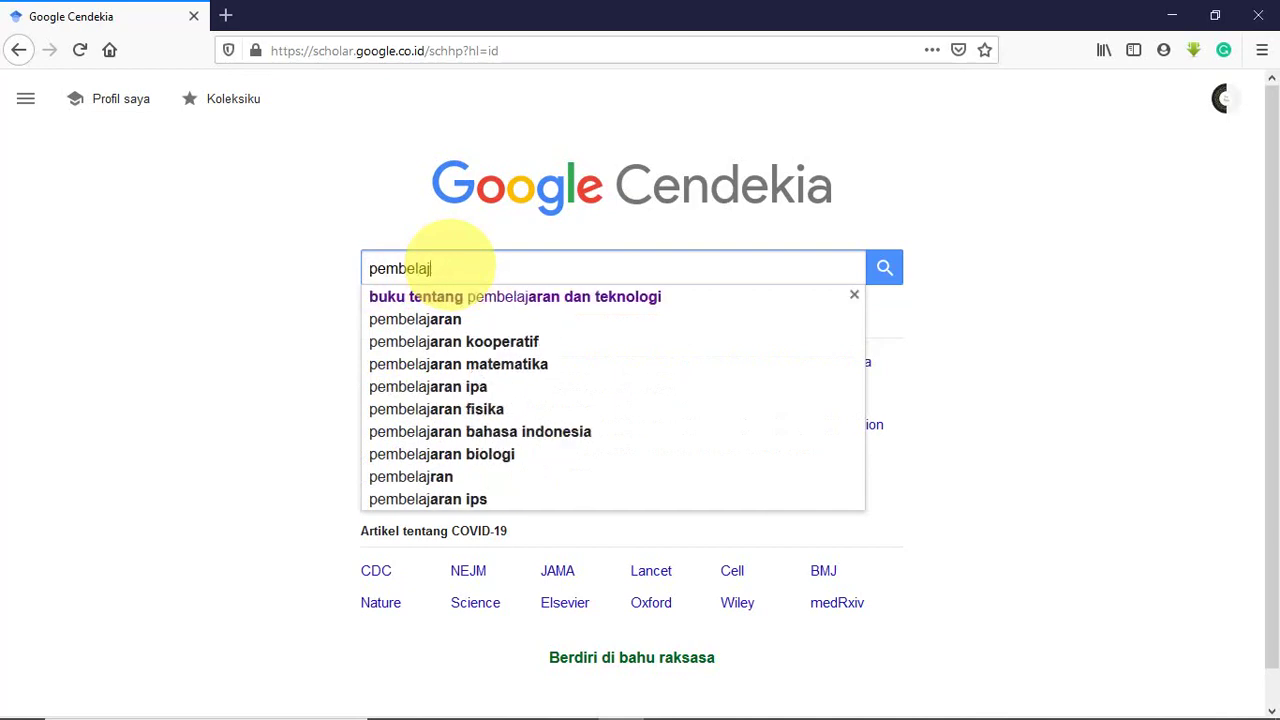
type("aran")
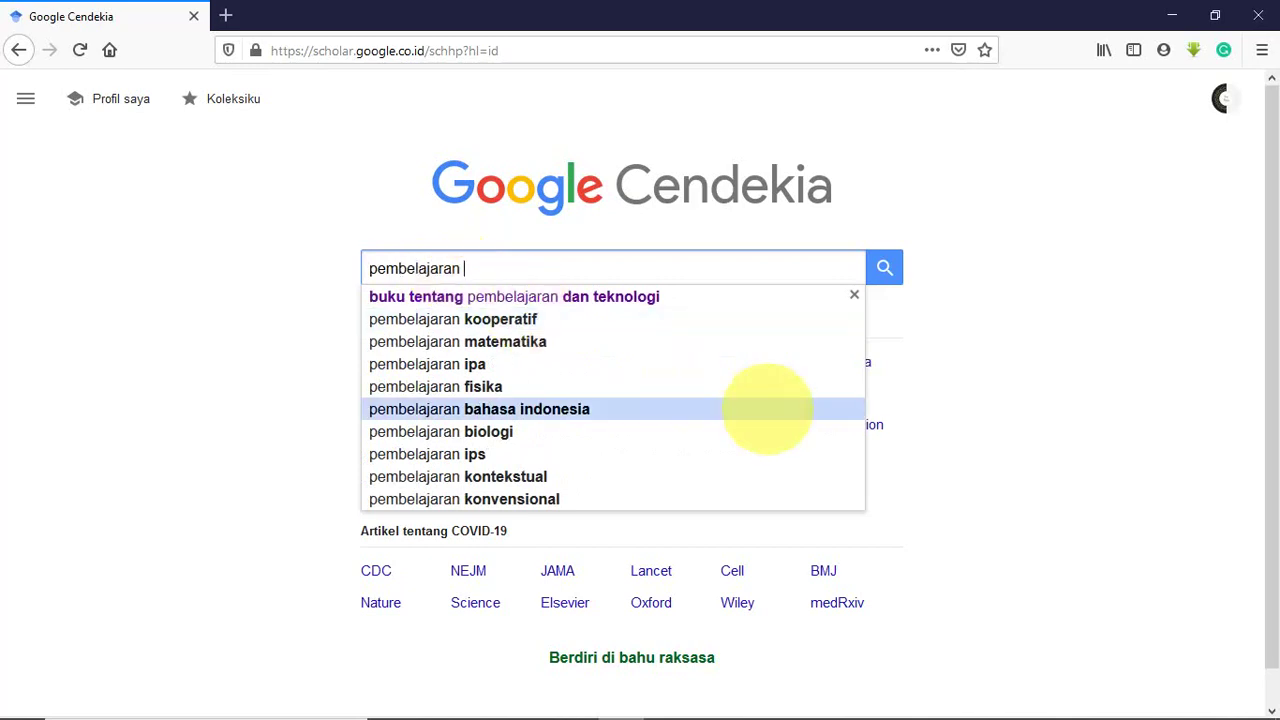
type(" teknol")
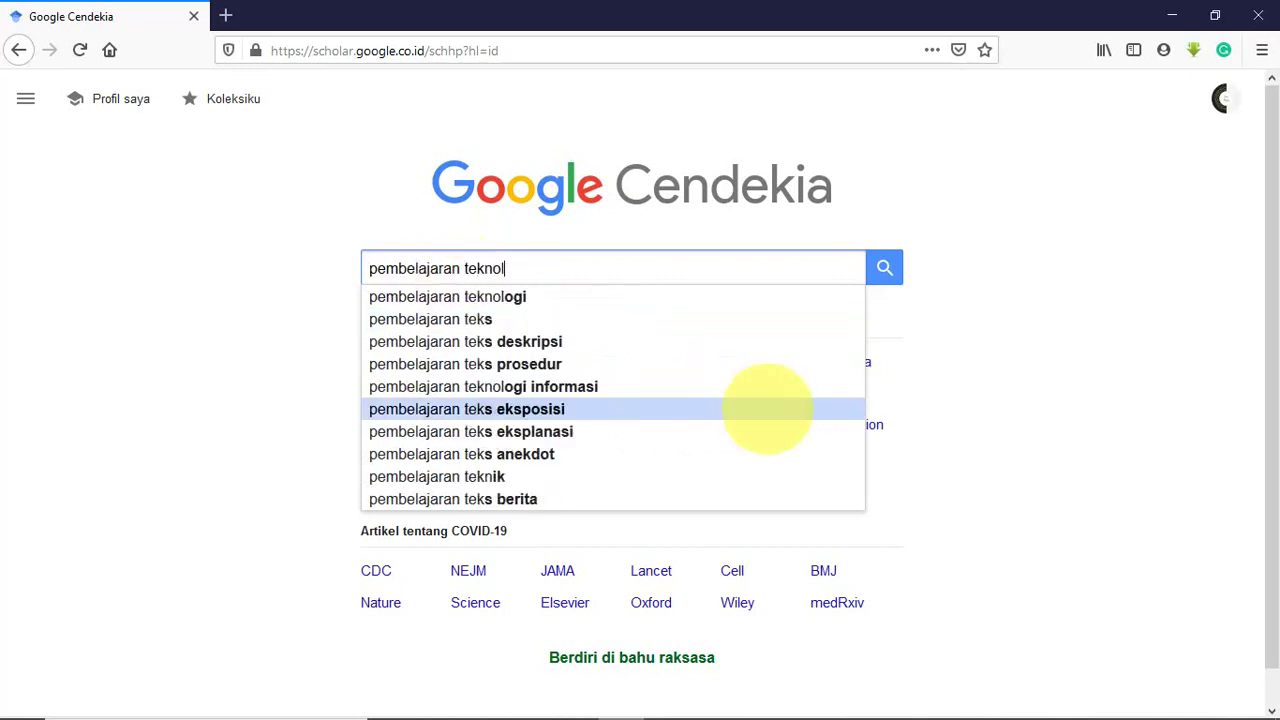
type("ogi kom")
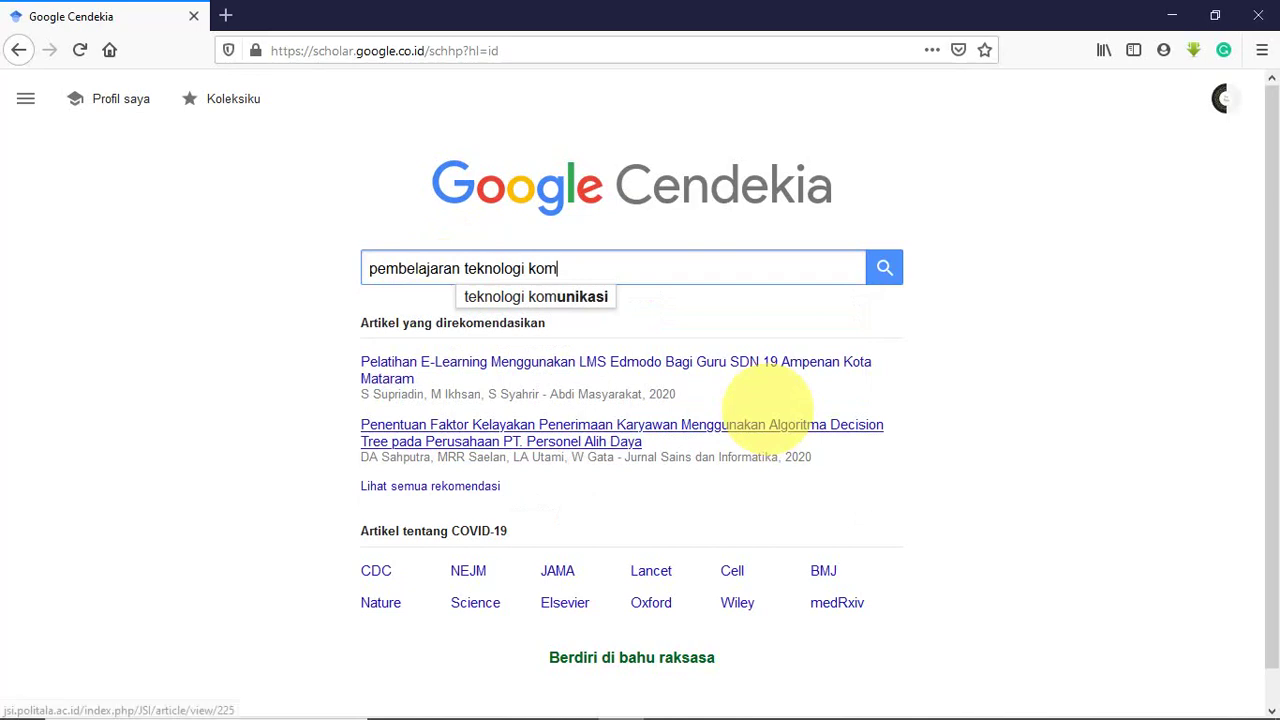
type("puter")
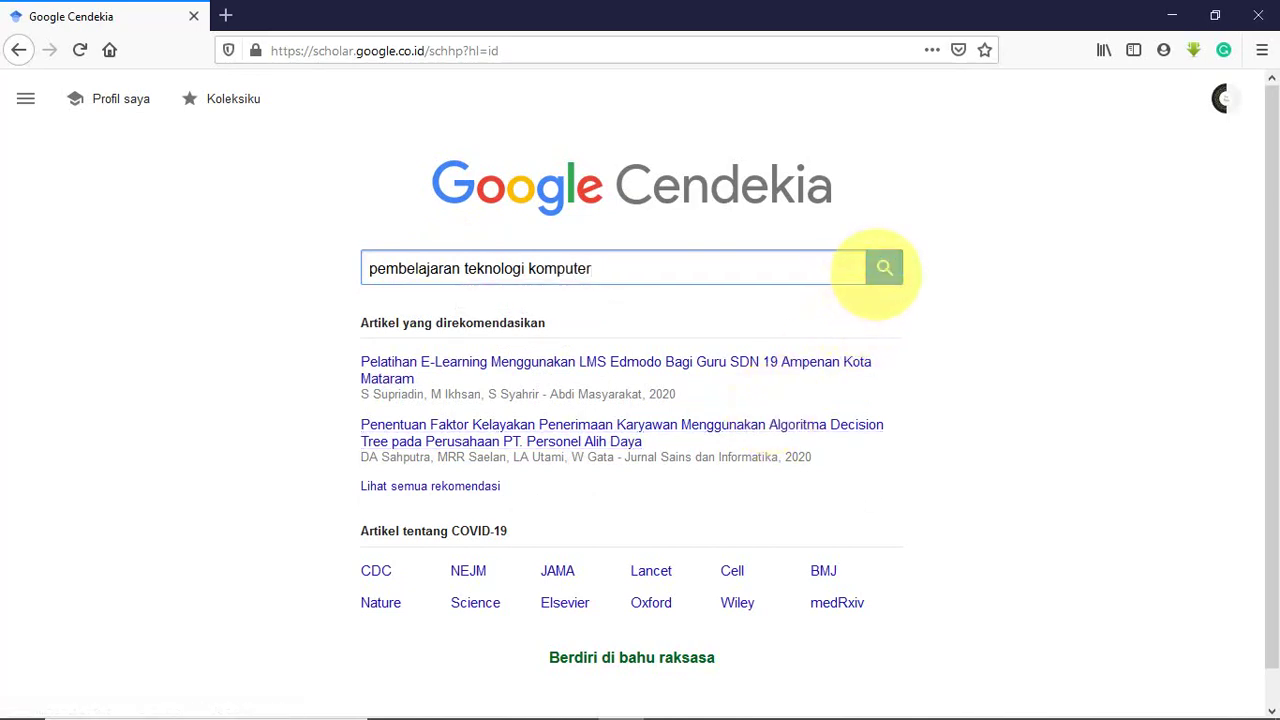
left_click(884, 268)
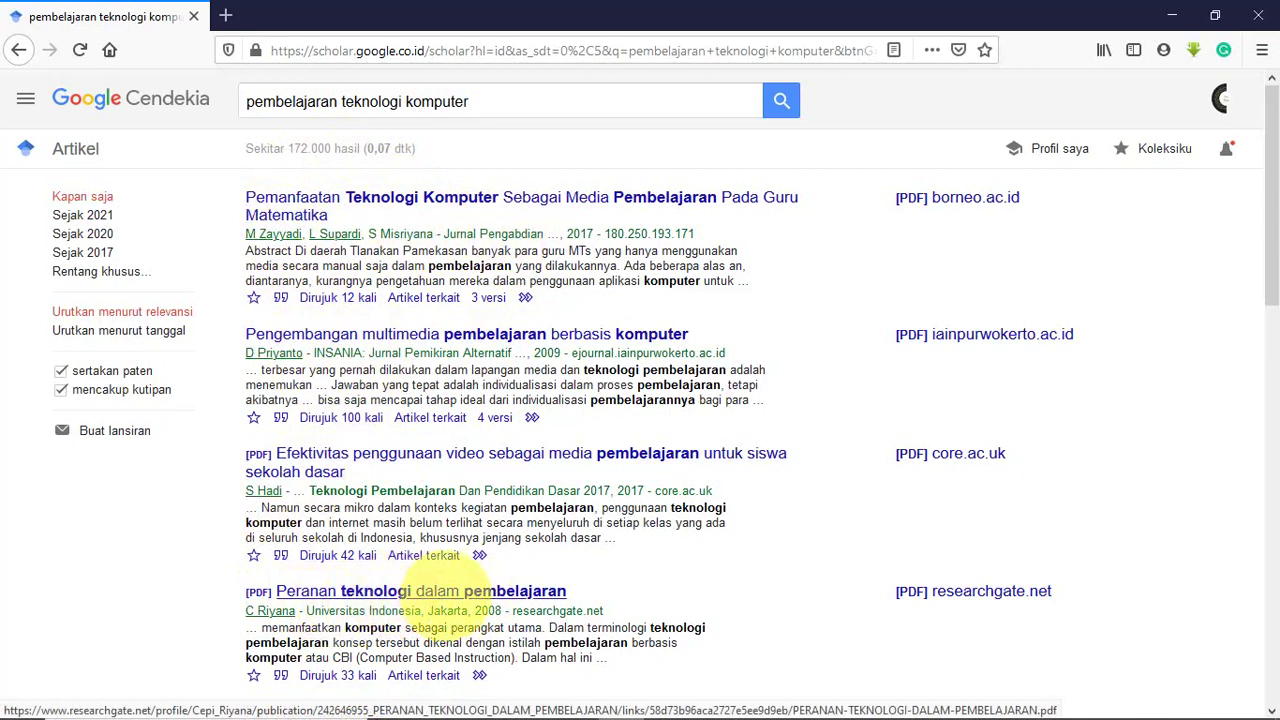
- Download the PDF of "Peranan teknologi dalam pembelajaran" from the search results and open it
scroll(455, 588, "down", 3)
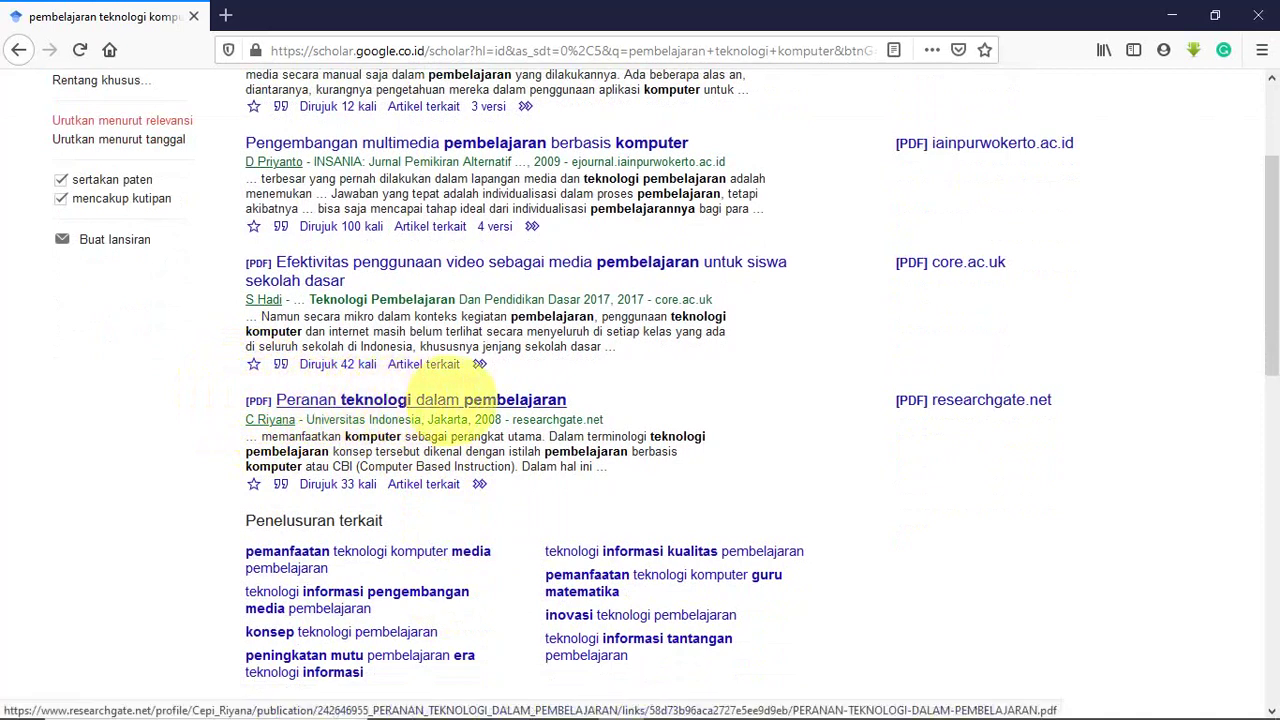
left_click(452, 399)
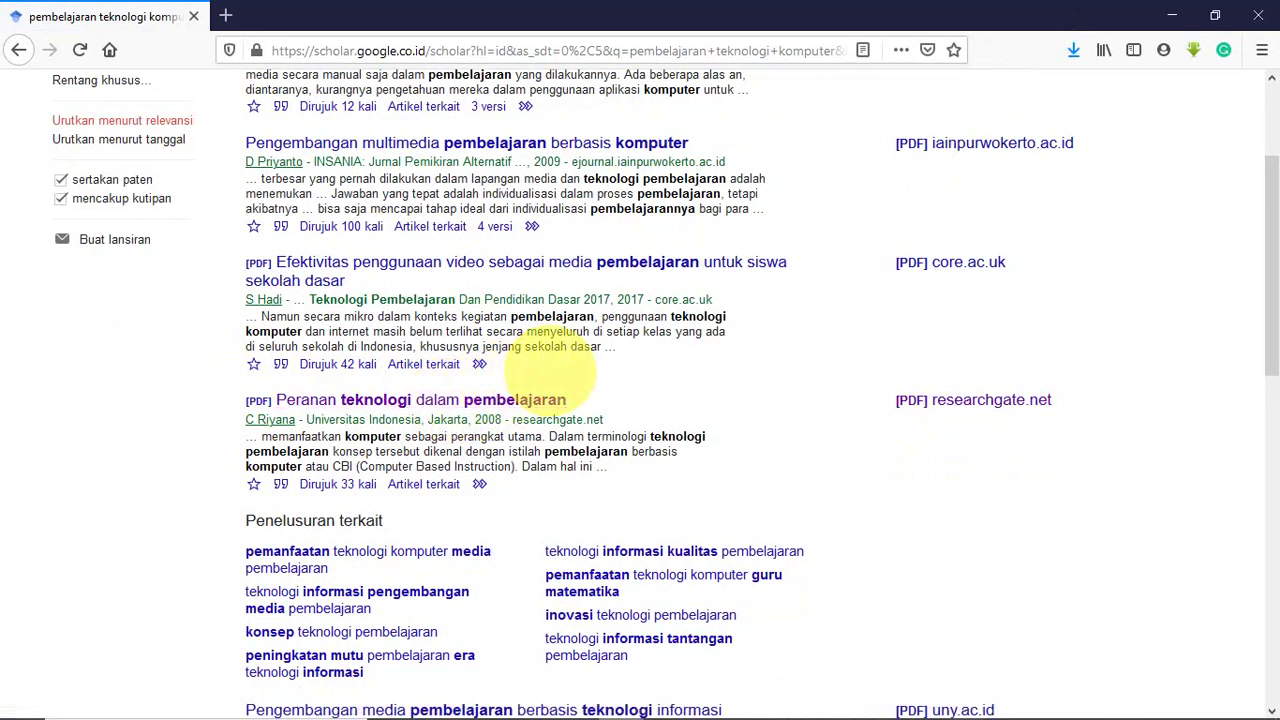
left_click(1073, 50)
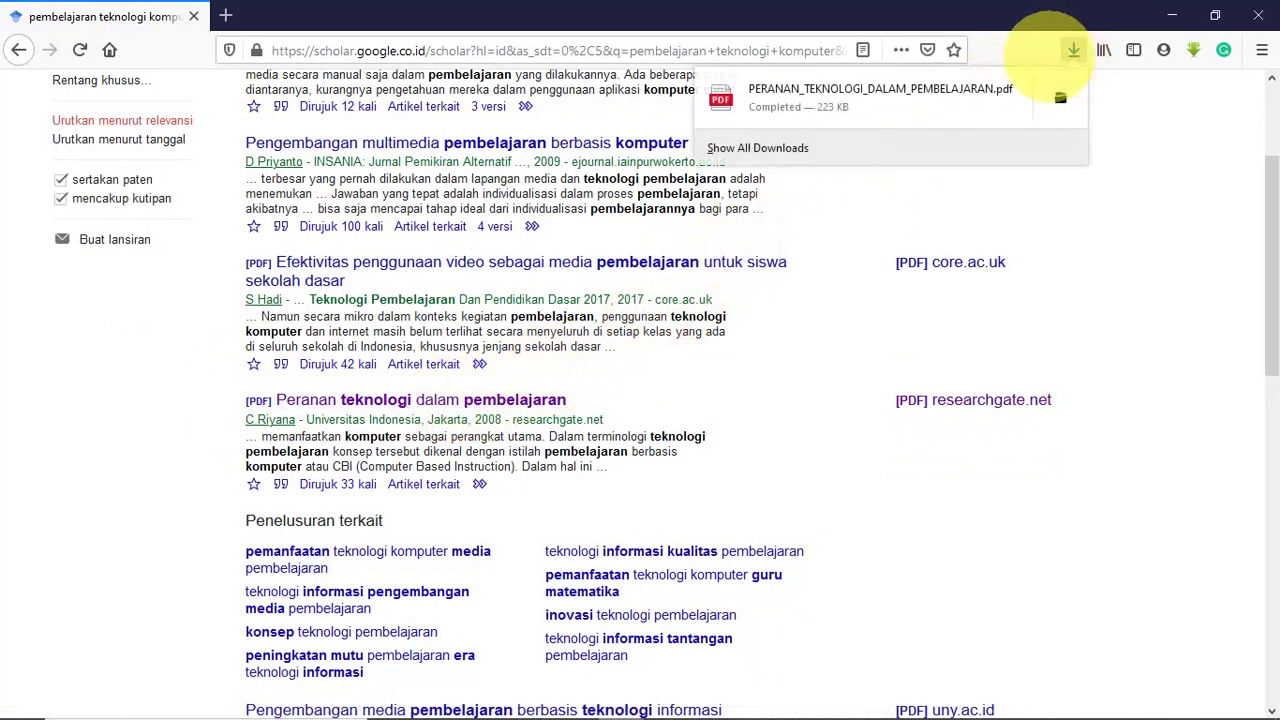
left_click(950, 93)
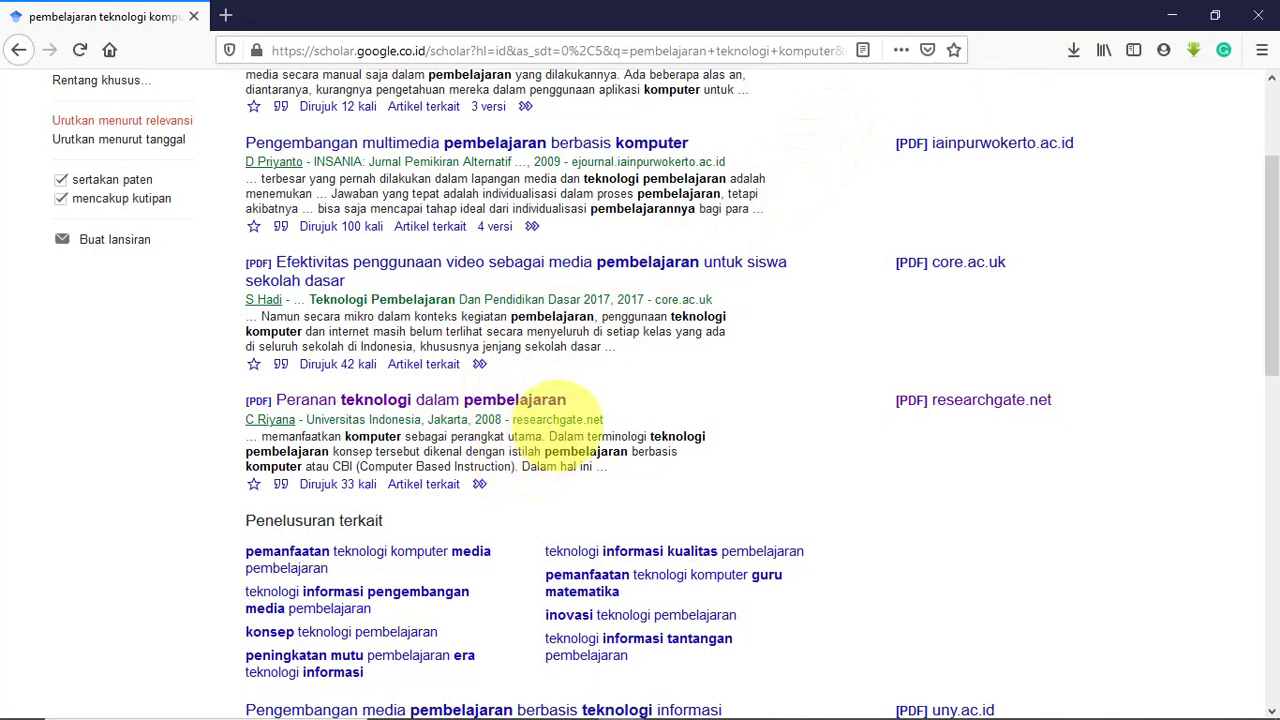
left_click(595, 403)
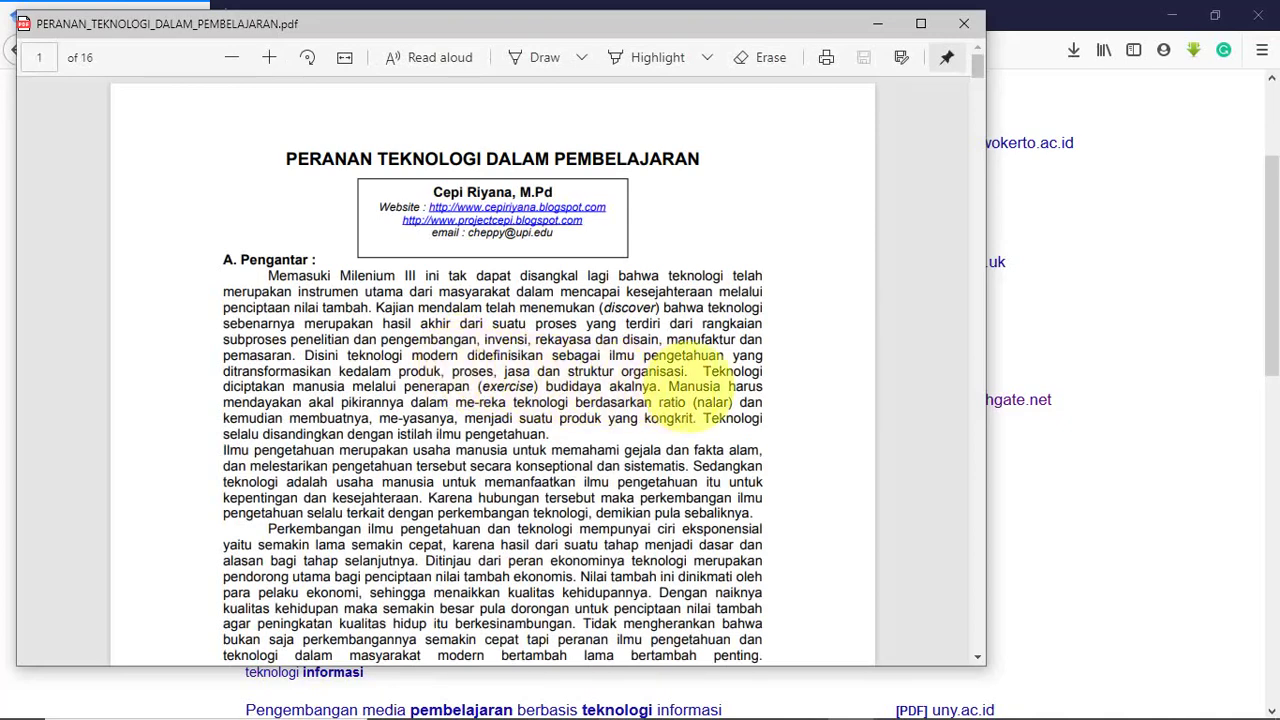
- Copy the sentence from "Perkembangan ilmu pengetahuan dan teknologi" to "tahap selanjutnya" on page 1 of the PDF
scroll(690, 385, "down", 2)
scroll(690, 385, "up", 2)
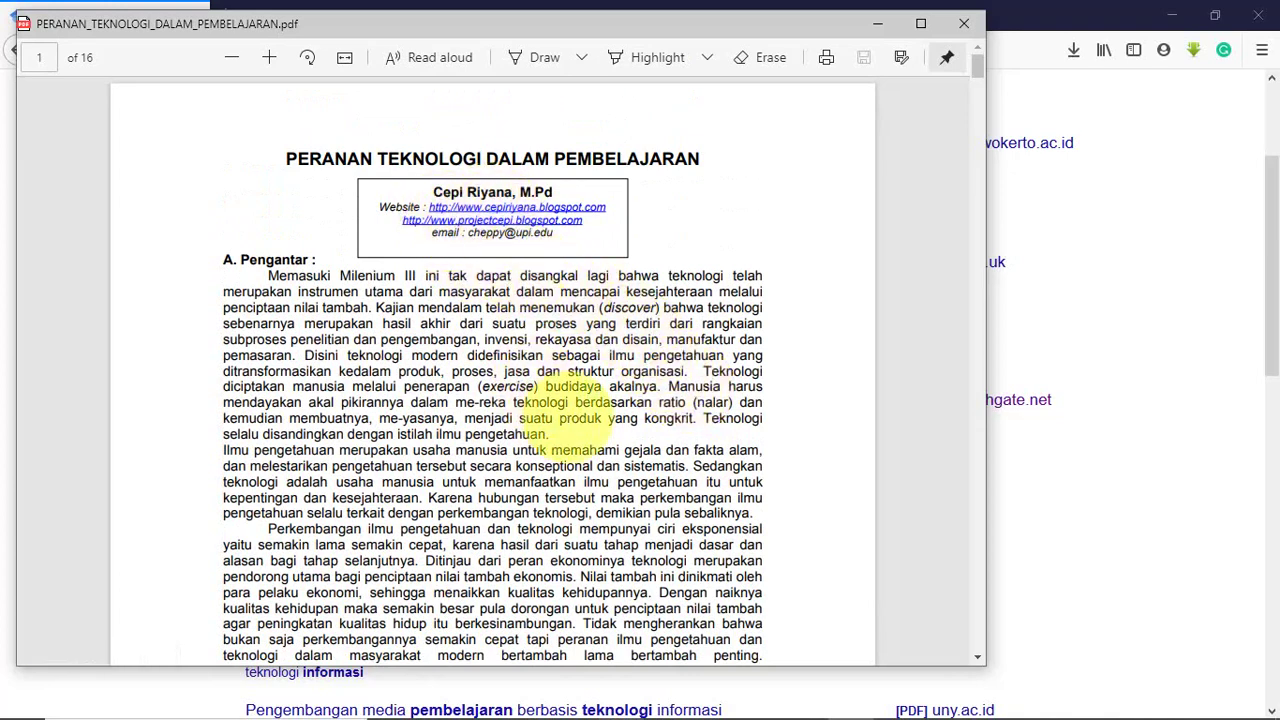
scroll(575, 410, "down", 2)
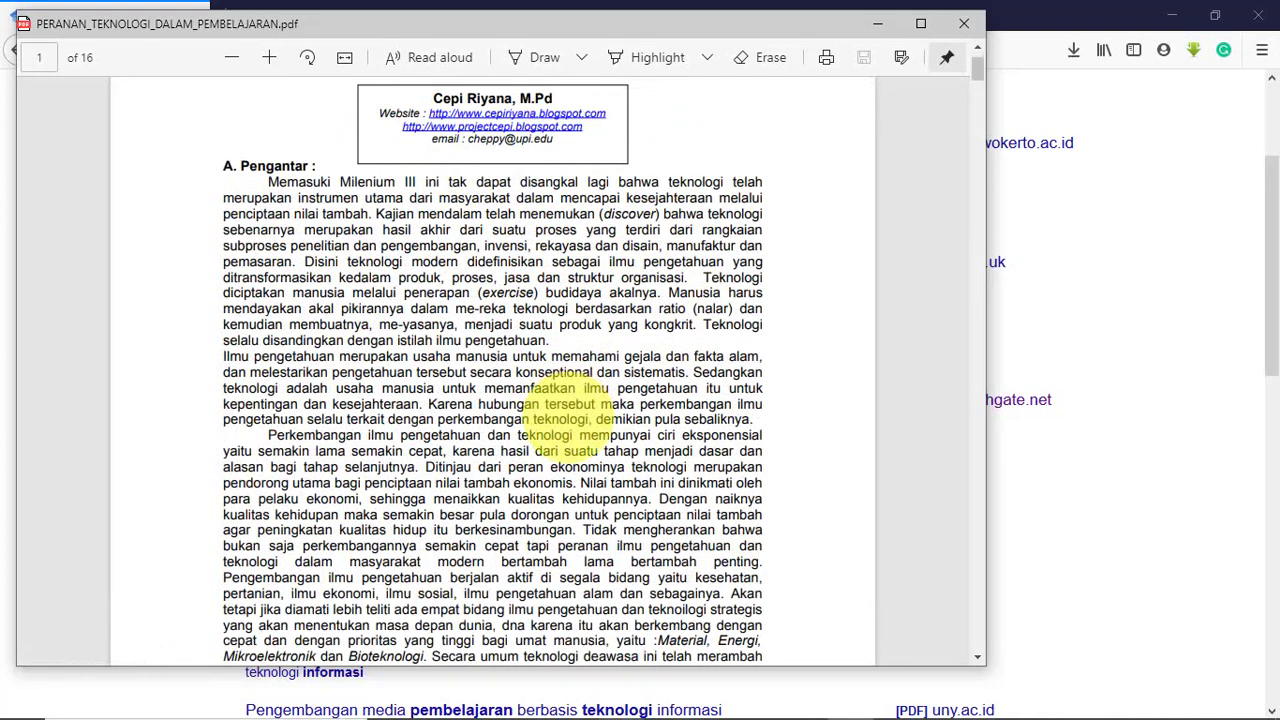
scroll(572, 415, "down", 2)
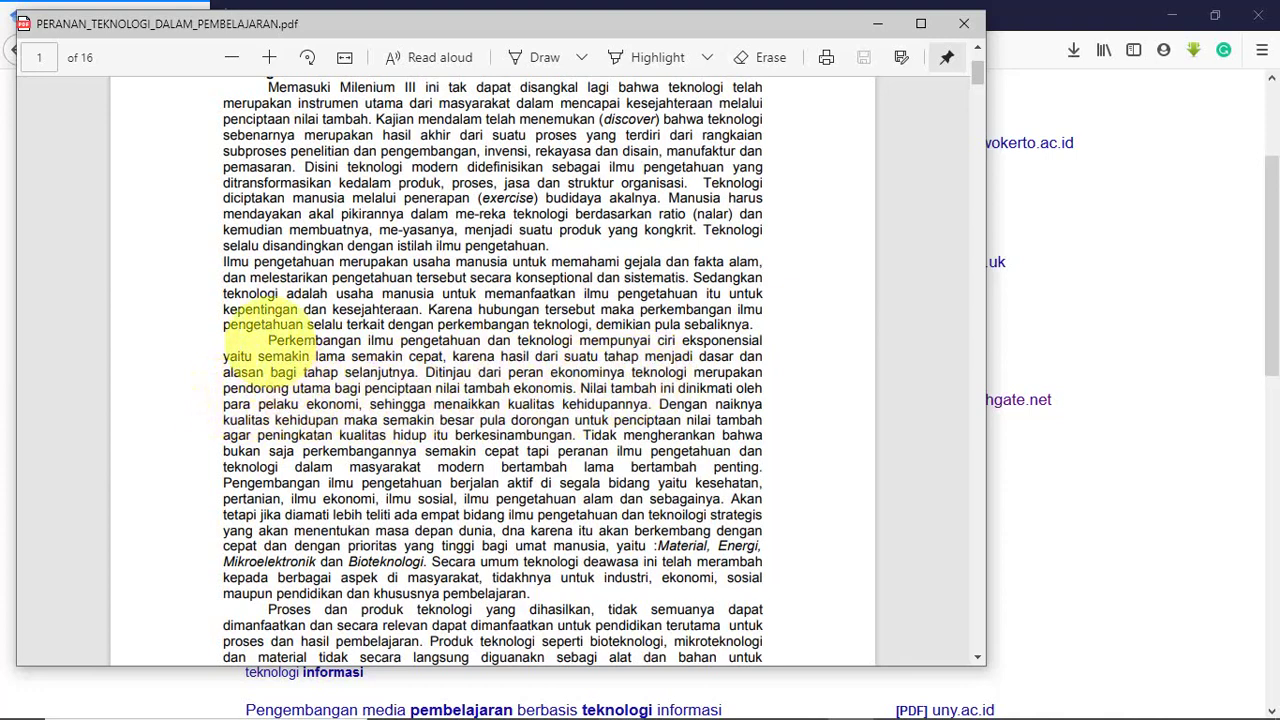
left_click_drag(268, 340, 405, 372)
key("ctrl+c")
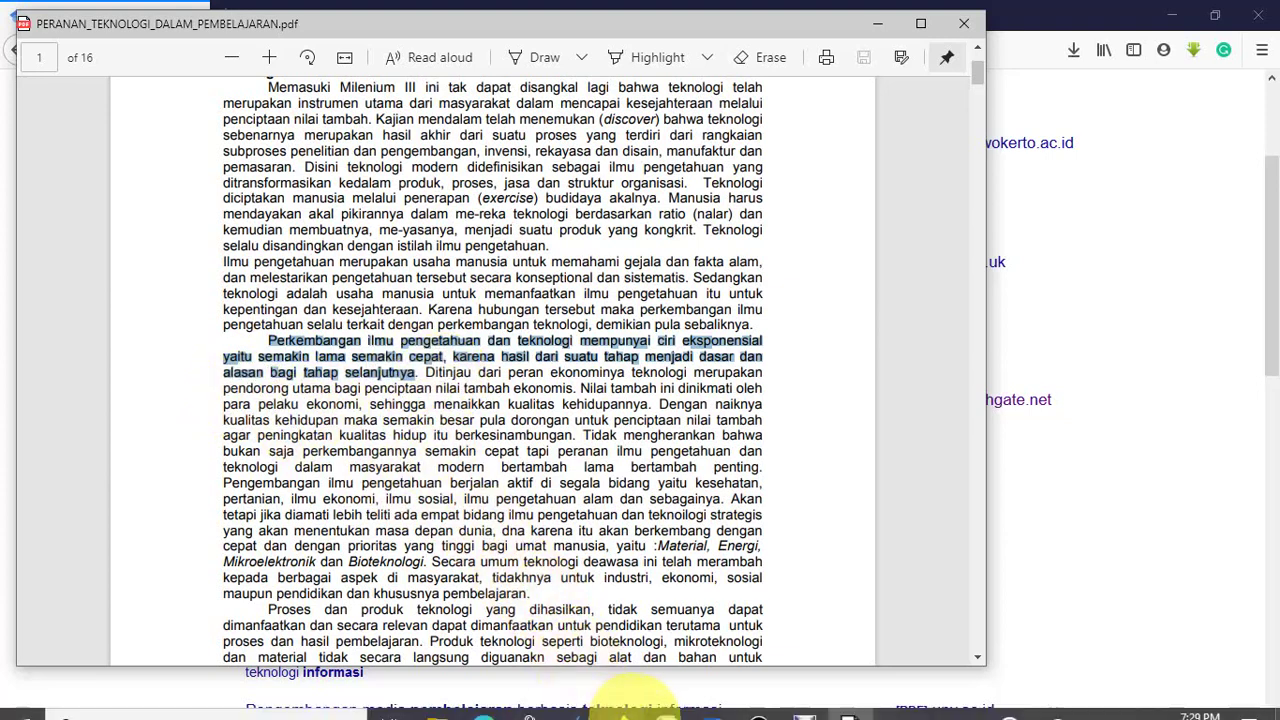
- Switch to Word and paste the copied sentence as a new paragraph above heading 2.2.1, leaving one blank line before it
left_click(662, 708)
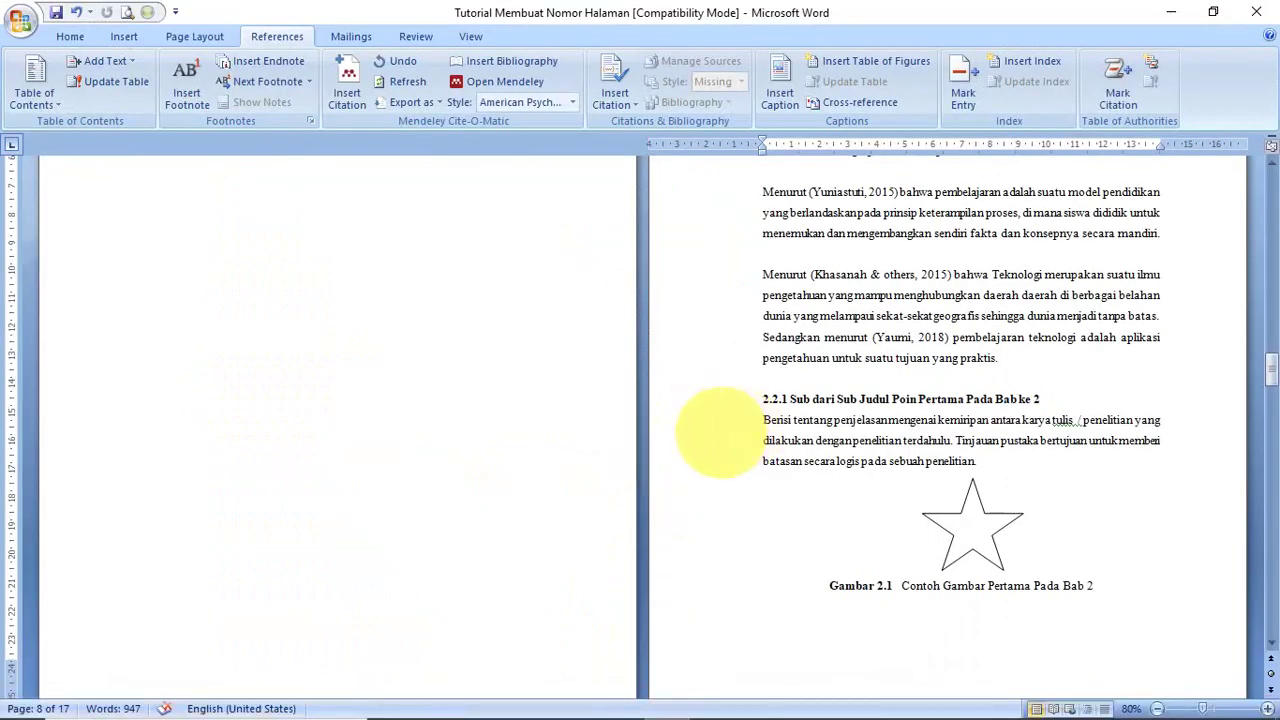
left_click(1012, 358)
key("Return")
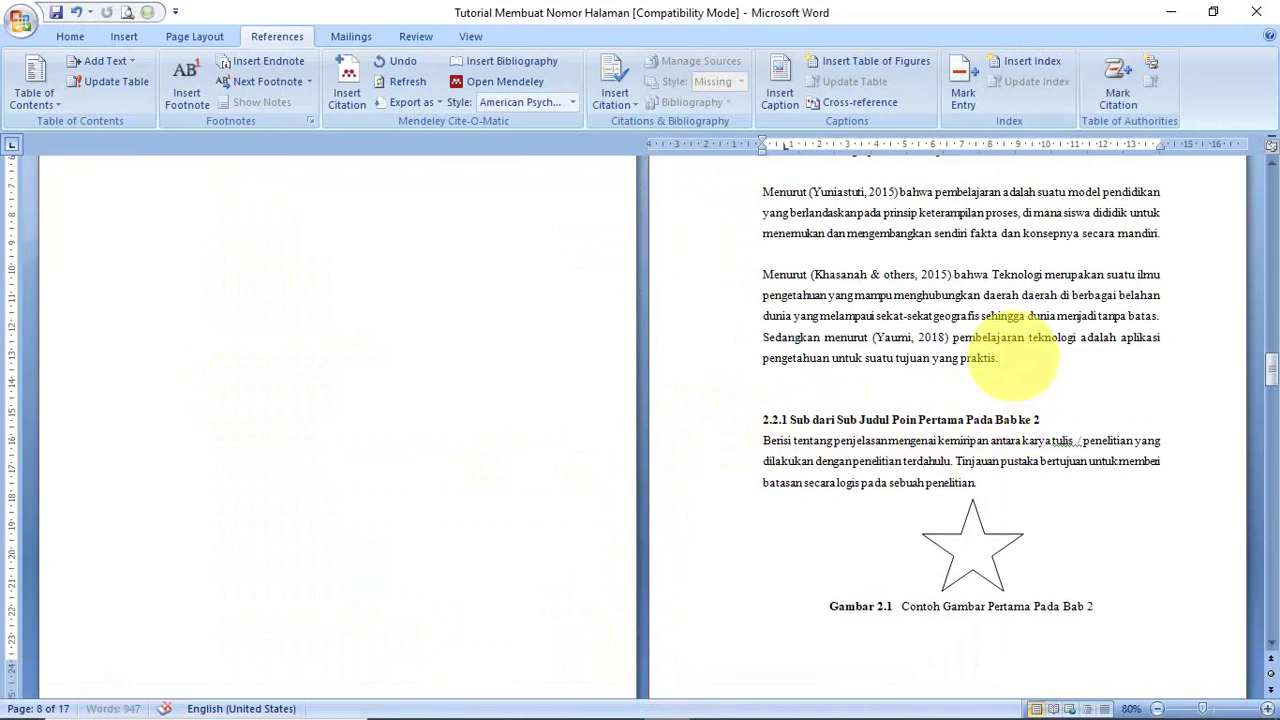
key("Return")
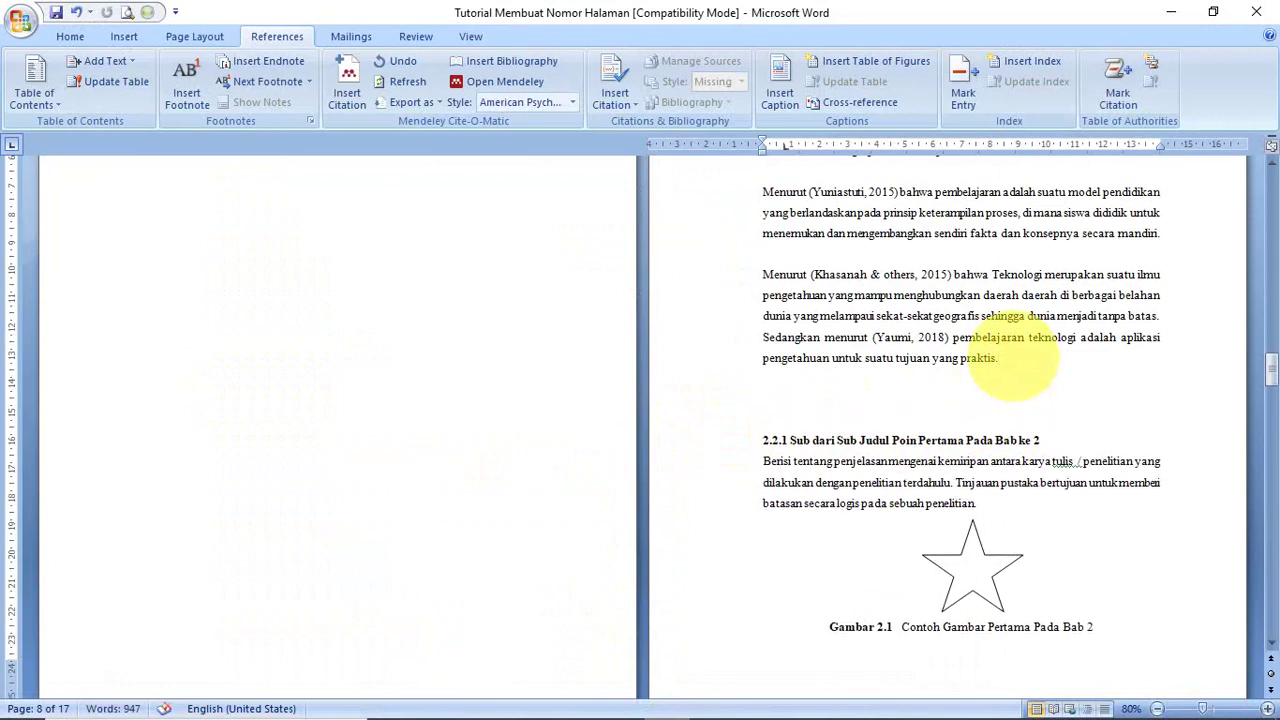
key("ctrl+v")
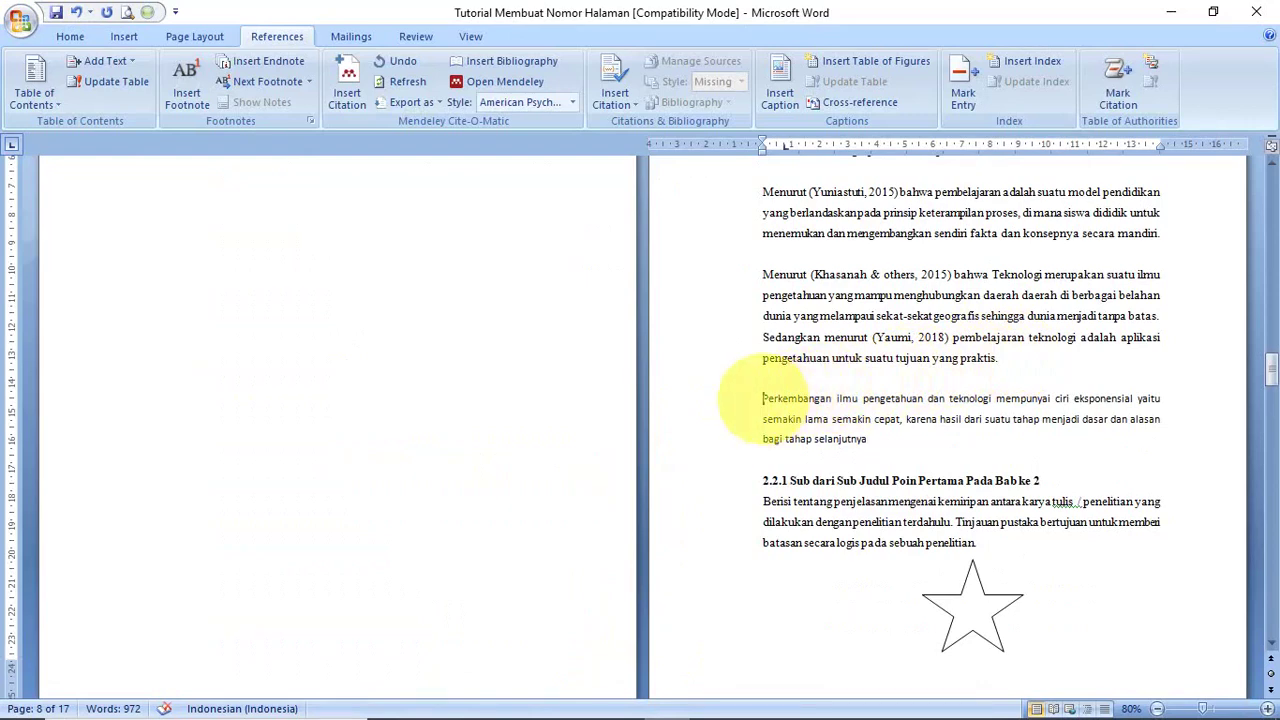
left_click(763, 400)
- Return to Firefox, open the BibTeX citation for "Peranan teknologi dalam pembelajaran" and copy the whole entry
mouse_move(666, 700)
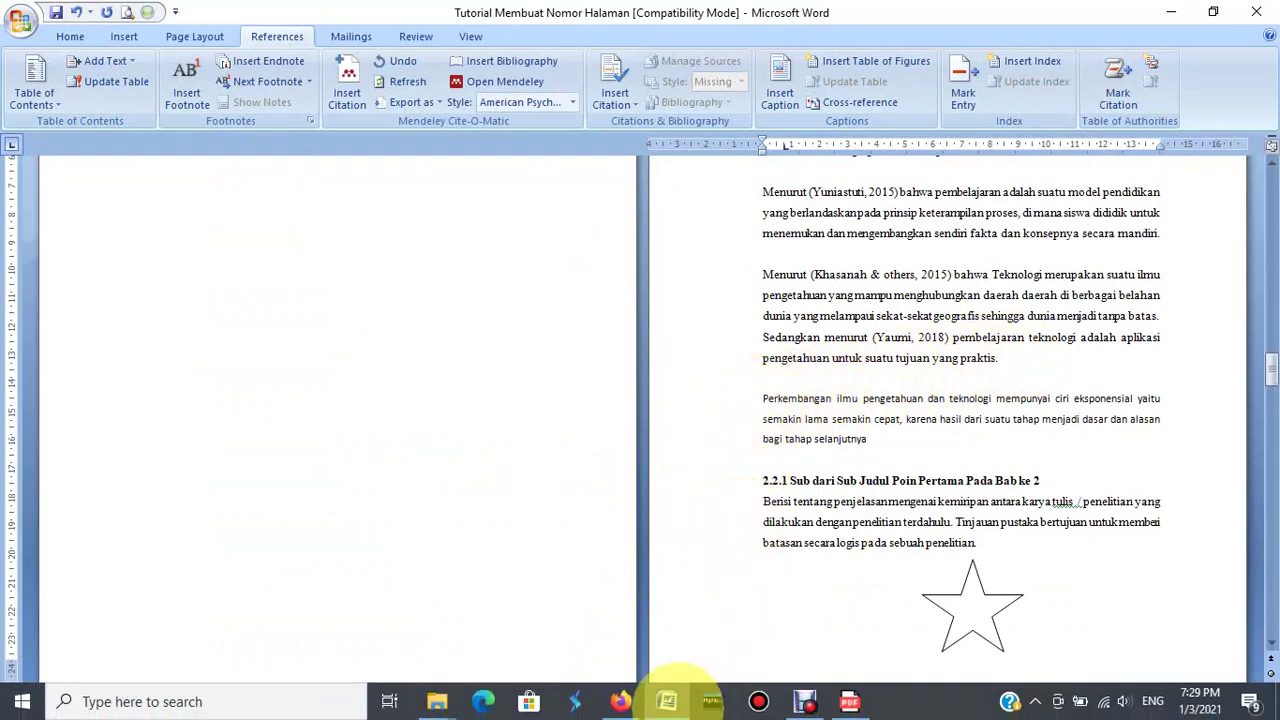
left_click(620, 701)
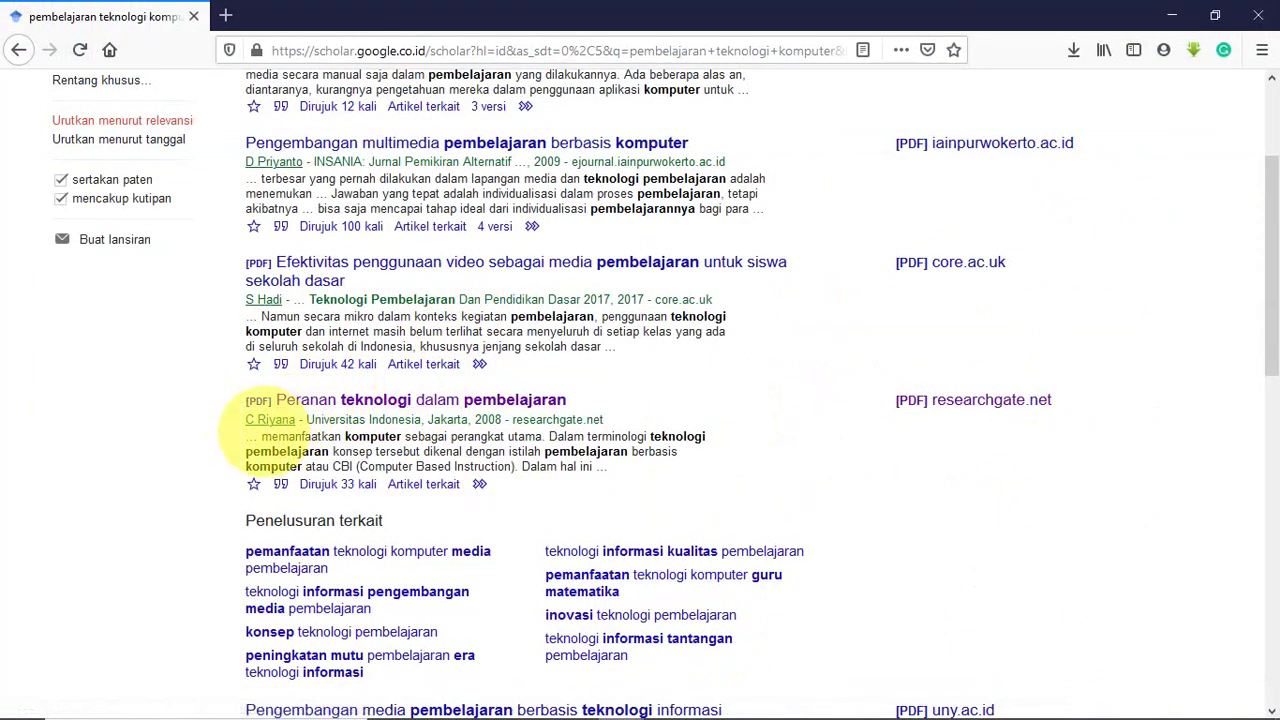
mouse_move(586, 700)
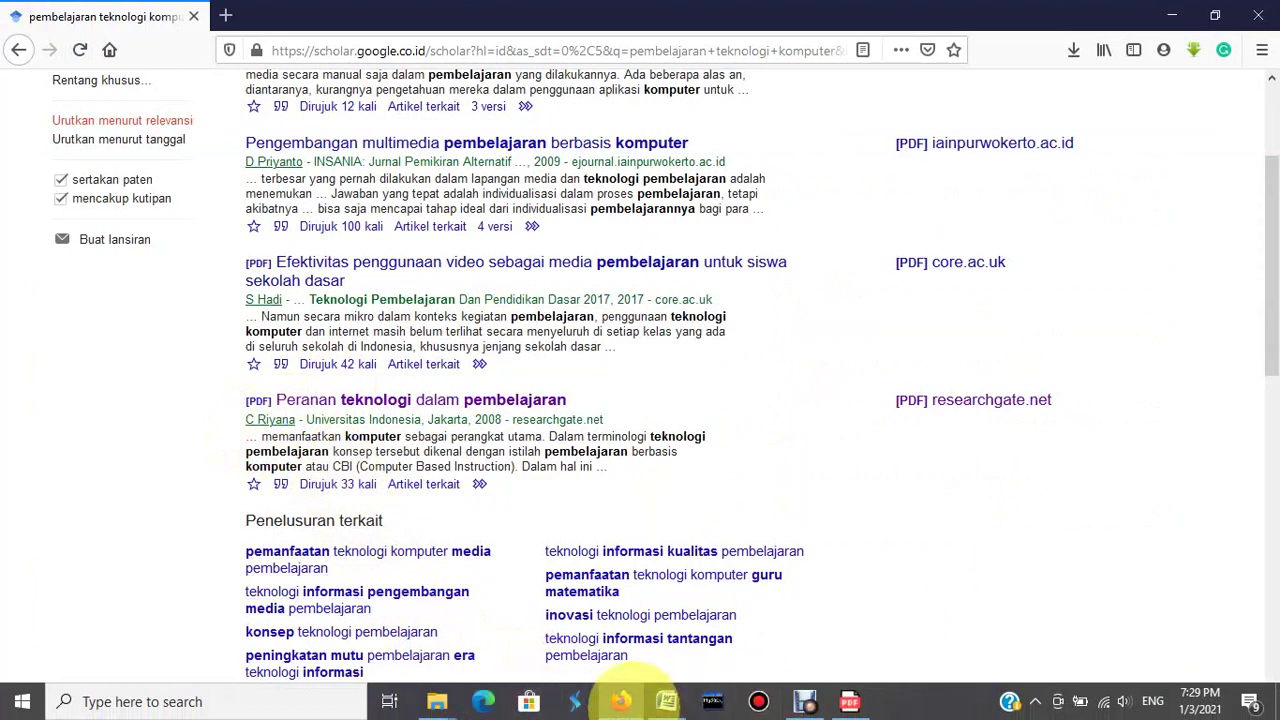
left_click(620, 700)
left_click(620, 700)
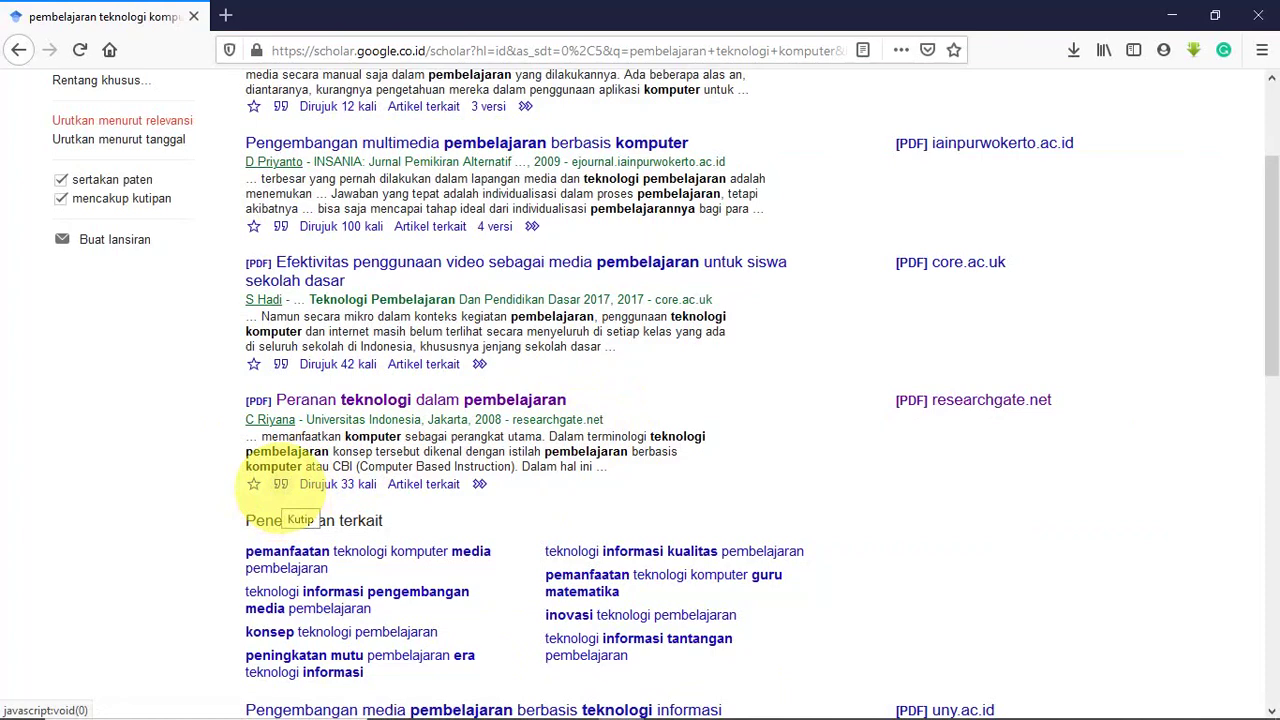
left_click(281, 484)
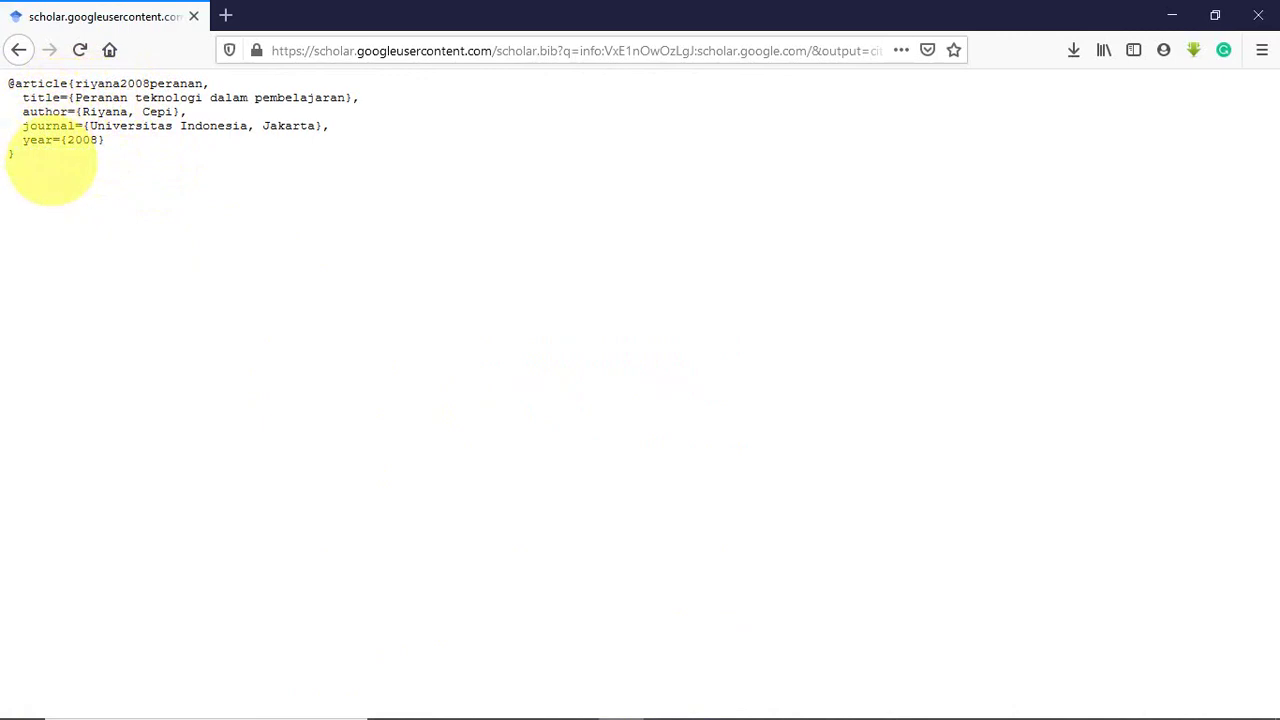
left_click_drag(10, 82, 57, 158)
key("ctrl+c")
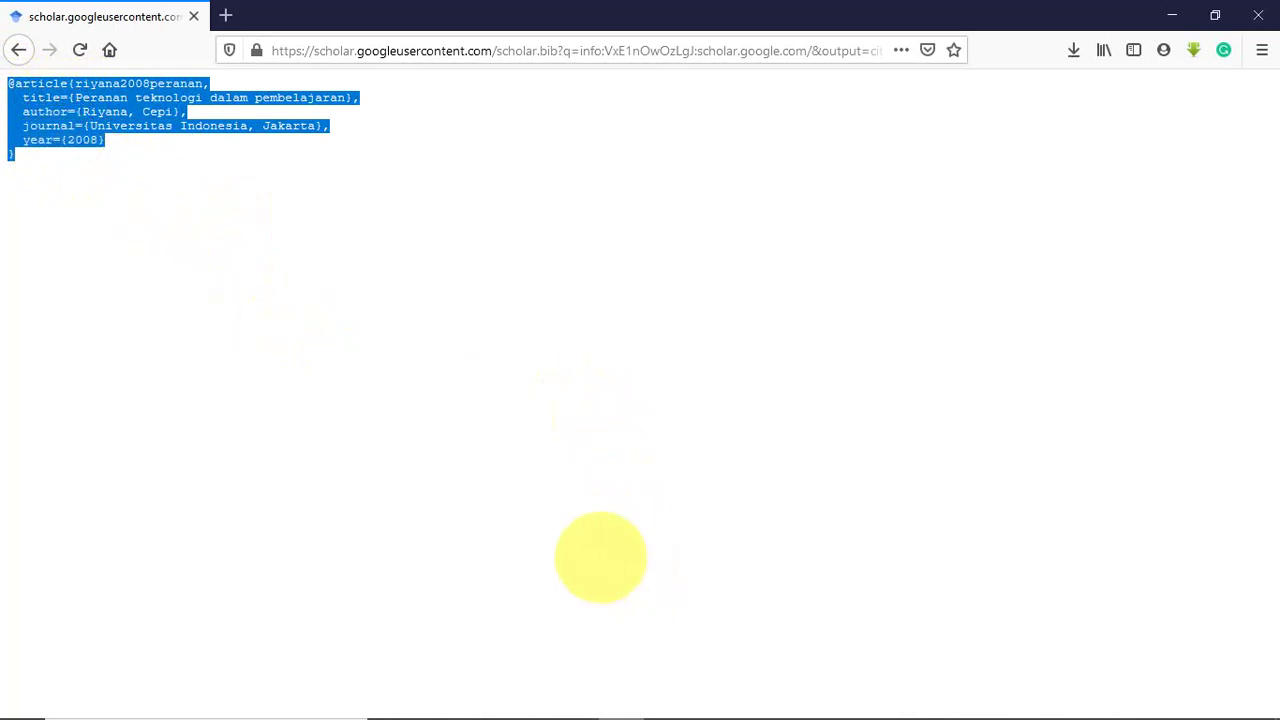
- In File Explorer, create a text document named ref in the Documents folder and open it in Notepad
mouse_move(589, 697)
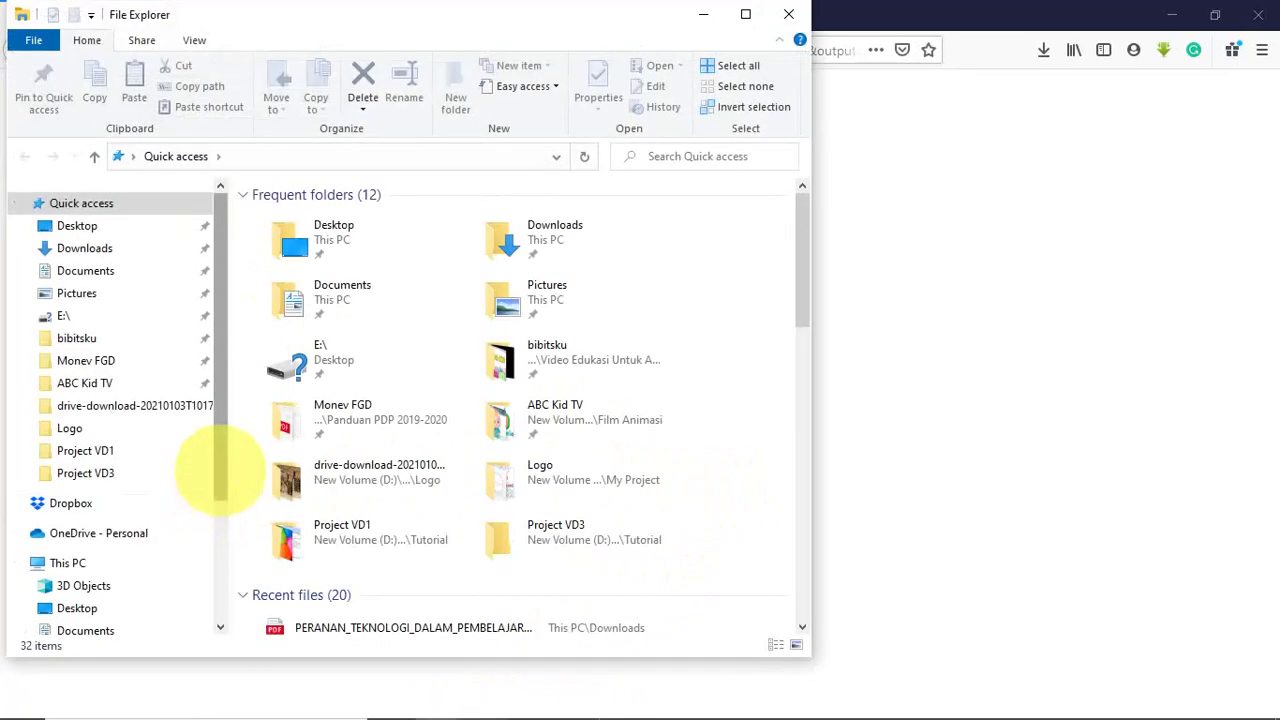
left_click(95, 271)
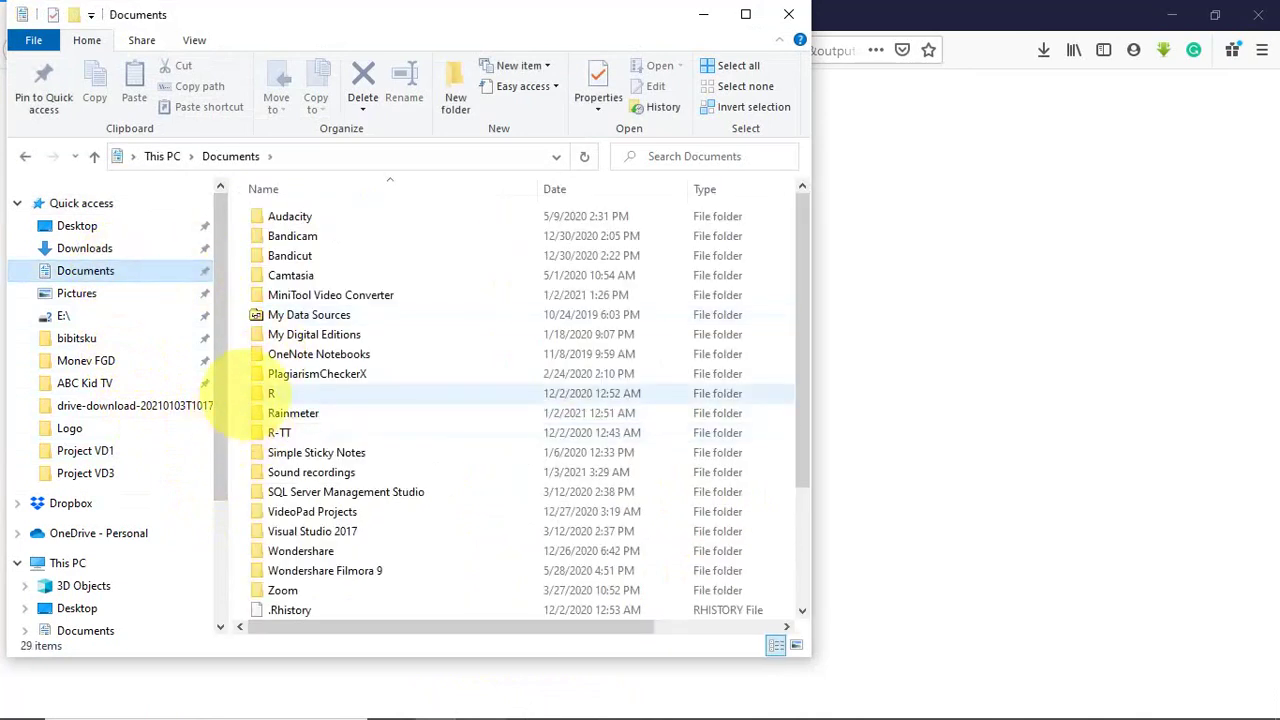
right_click(245, 378)
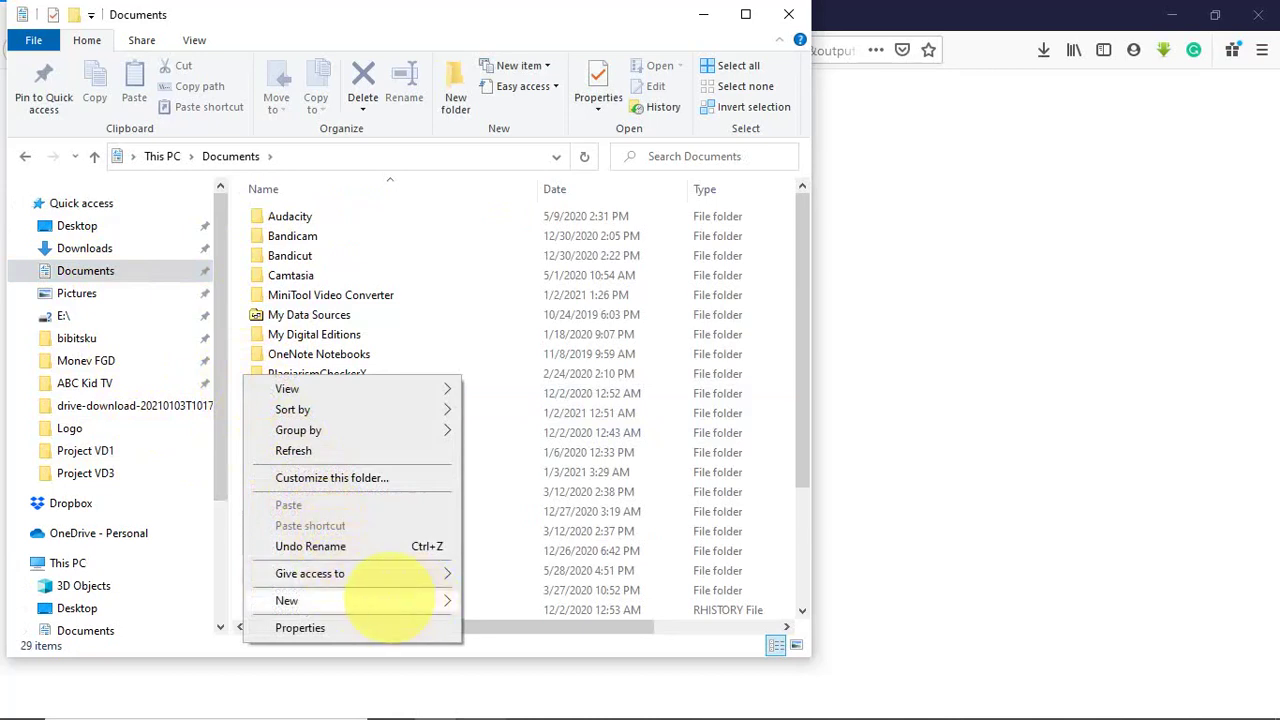
mouse_move(320, 600)
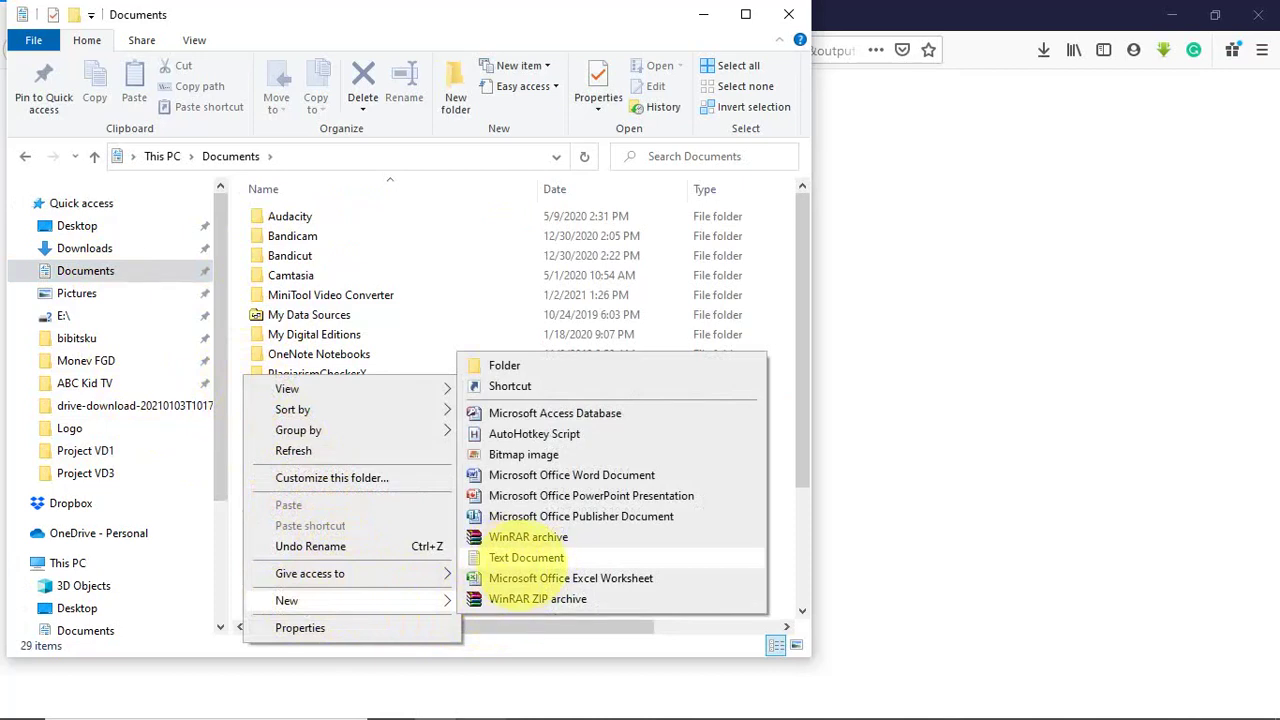
left_click(540, 555)
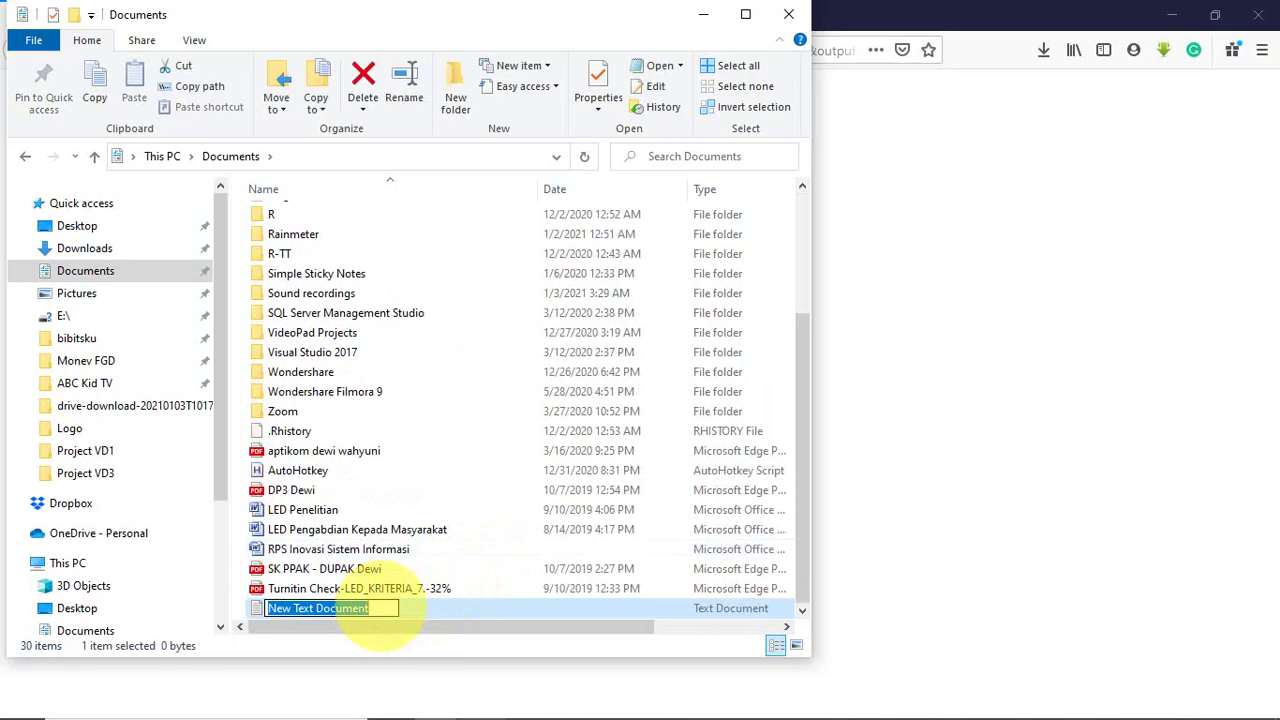
type("ref")
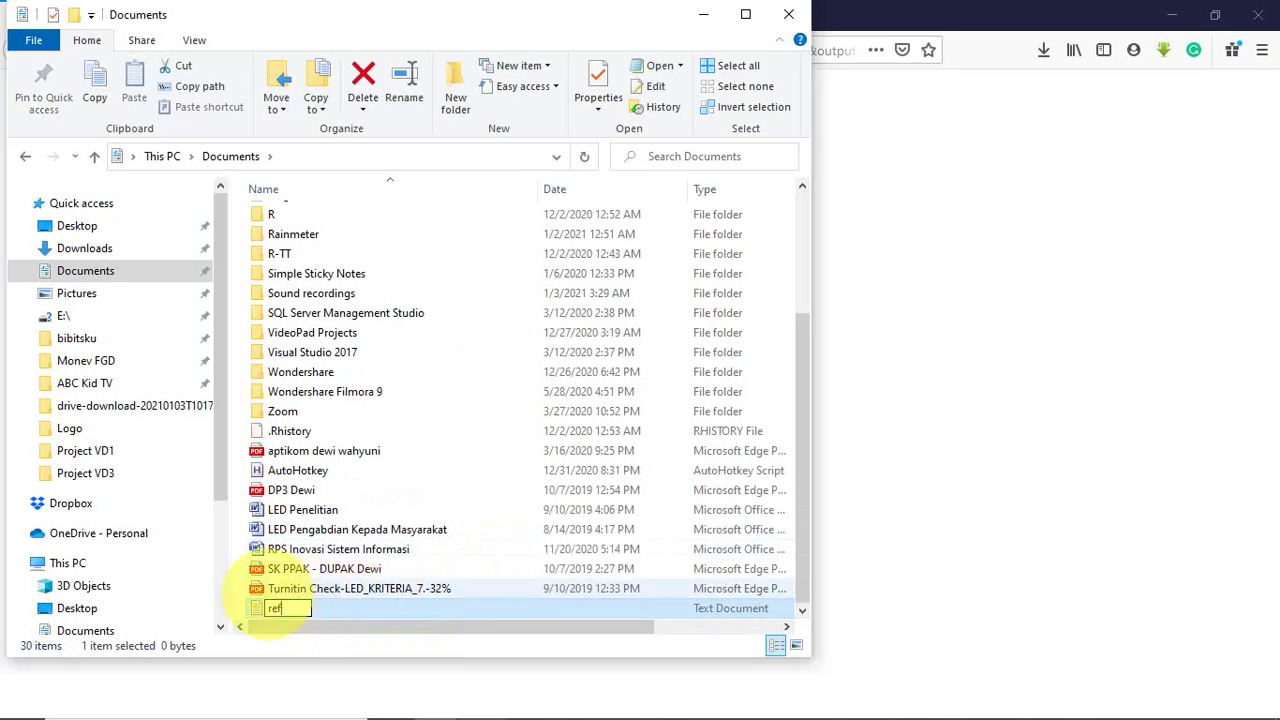
left_click(262, 615)
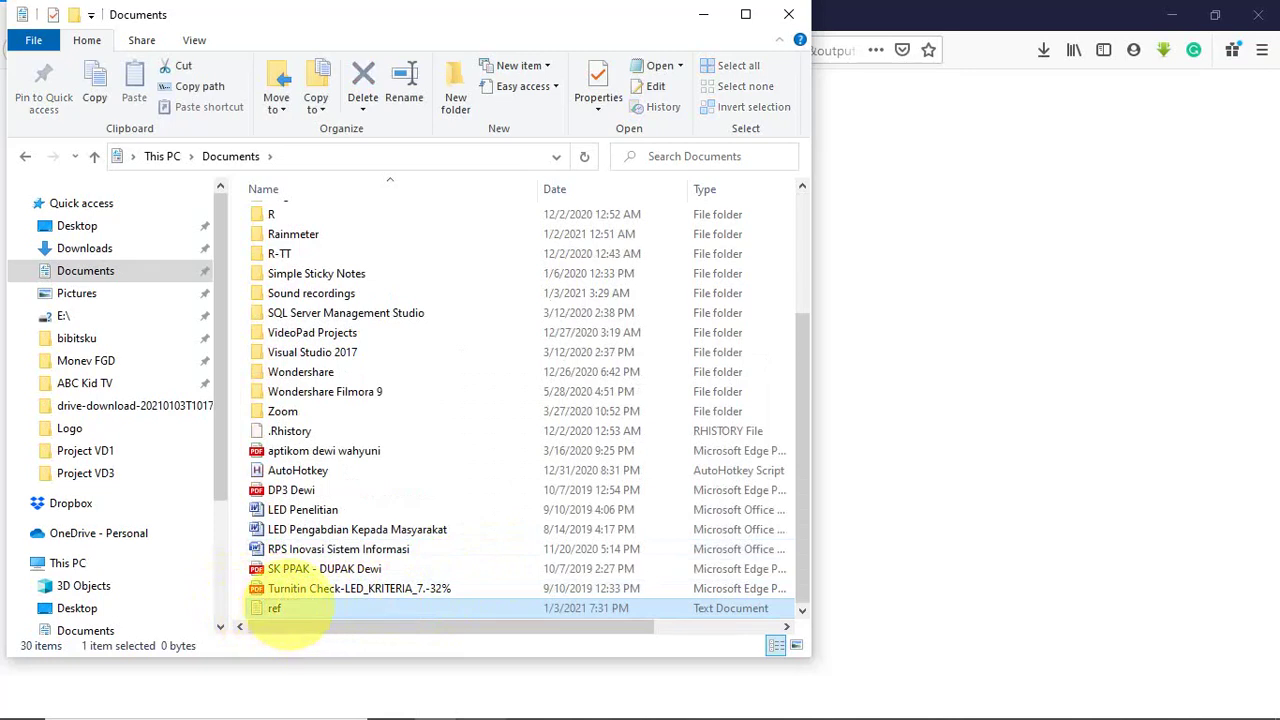
double_click(289, 607)
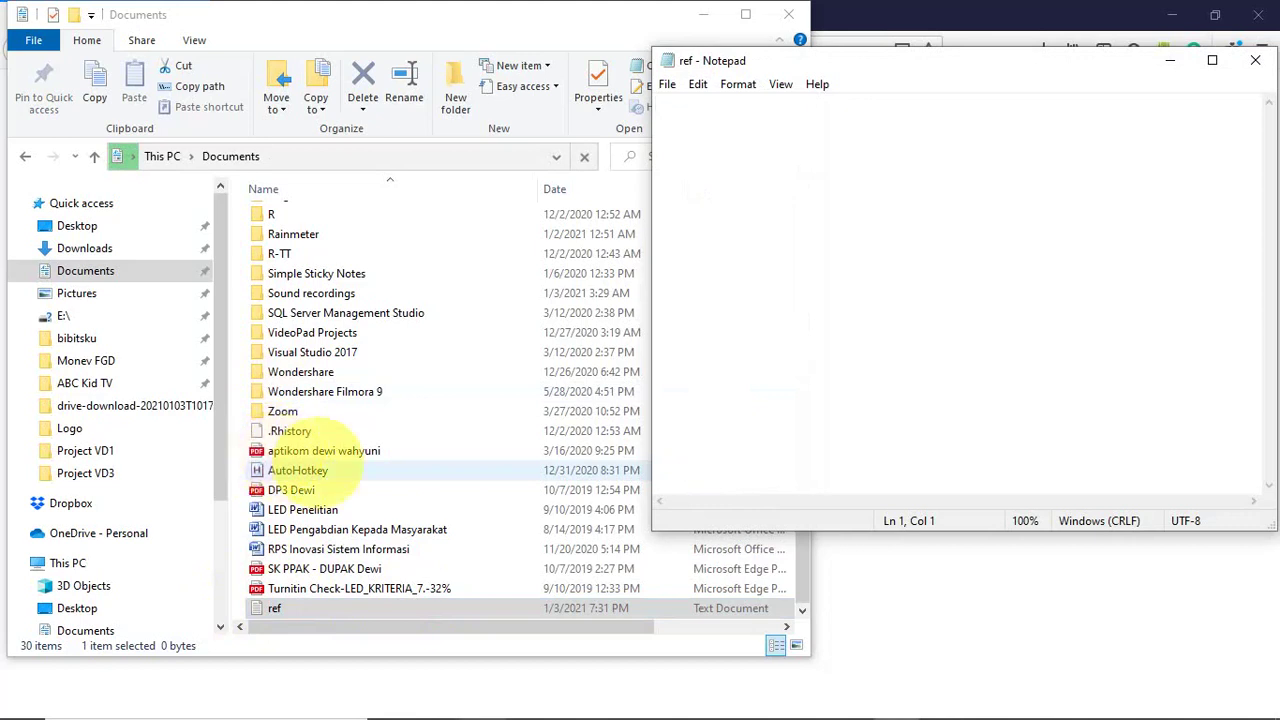
- Paste the copied BibTeX entry into ref, save the file, close File Explorer and minimize Notepad
left_click_drag(805, 55, 322, 114)
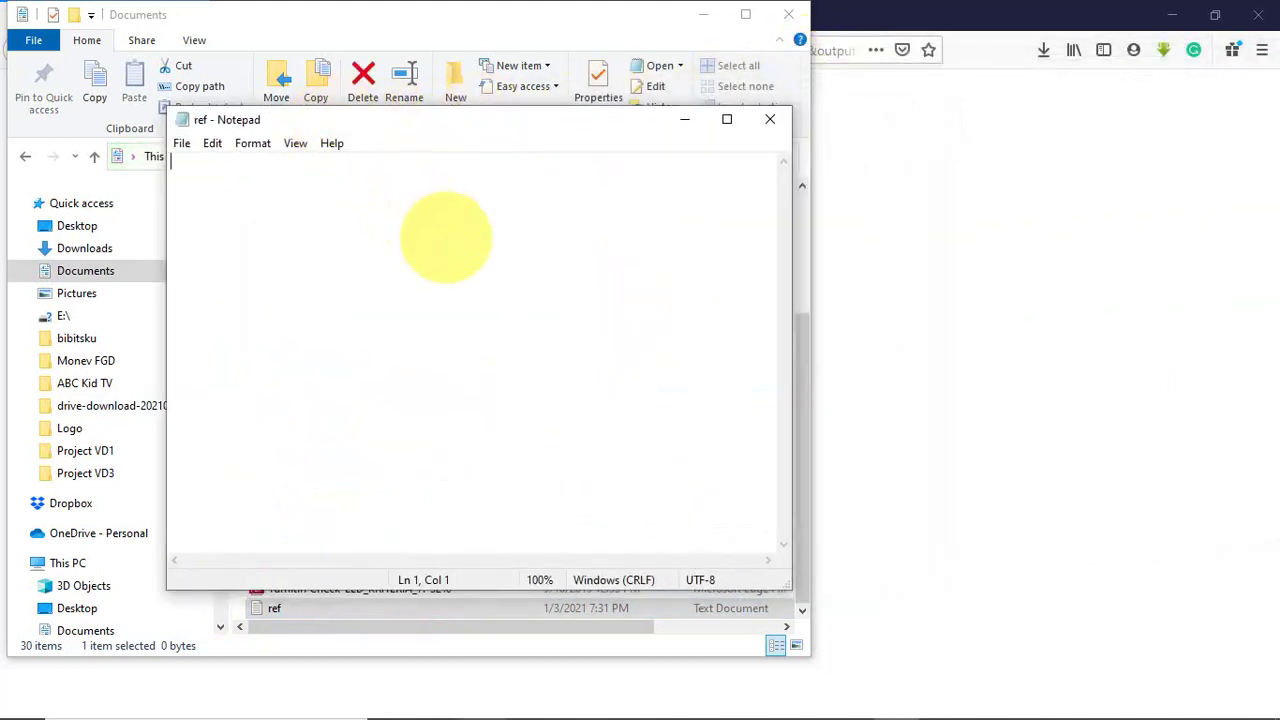
key("ctrl+v")
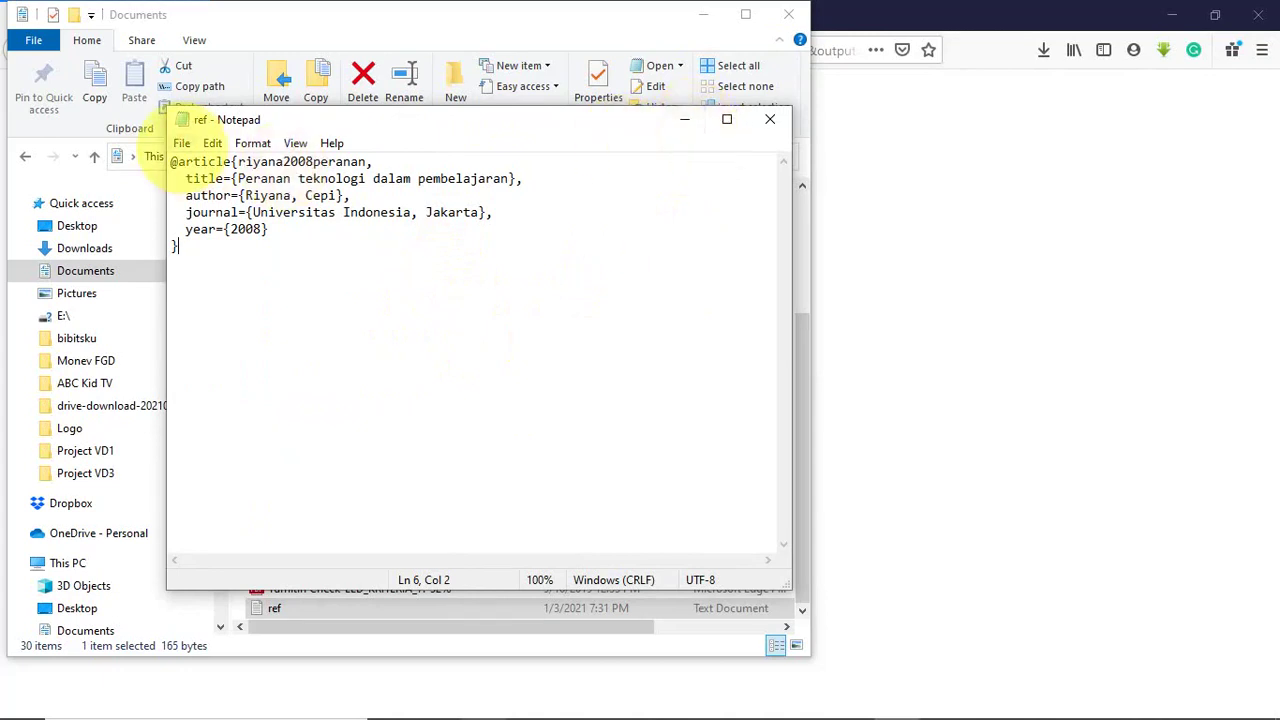
left_click(181, 143)
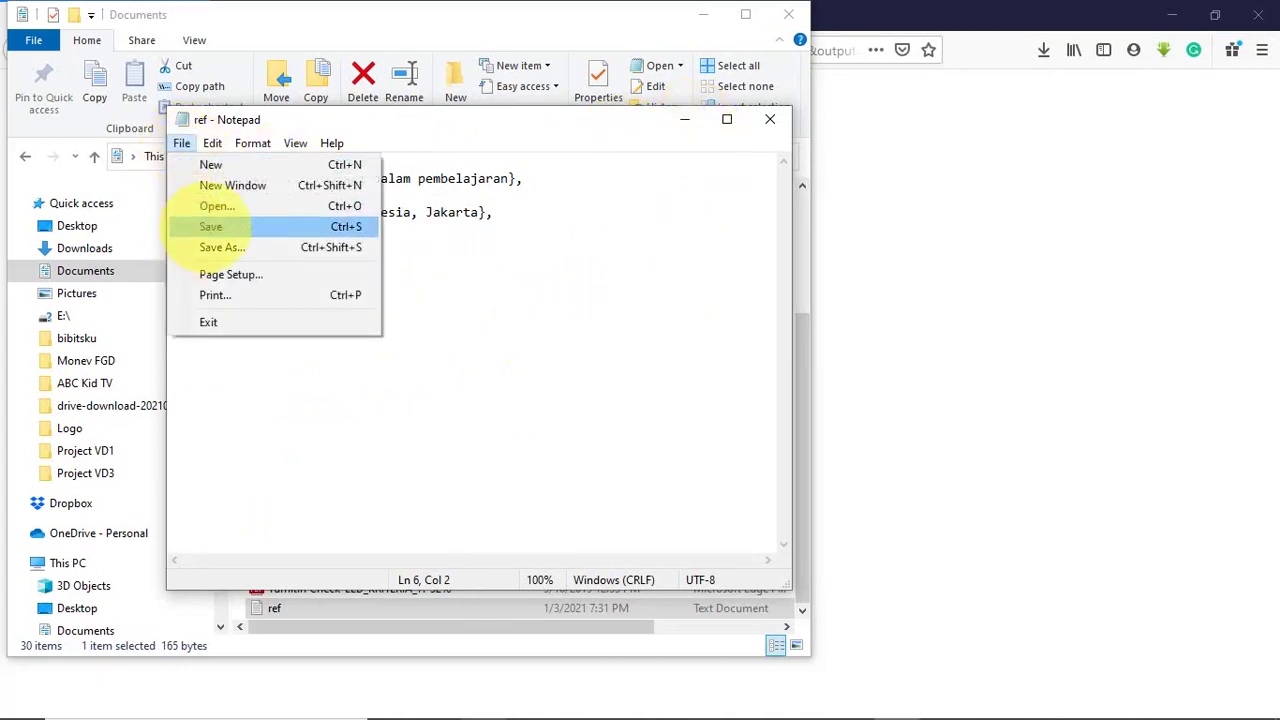
left_click(210, 226)
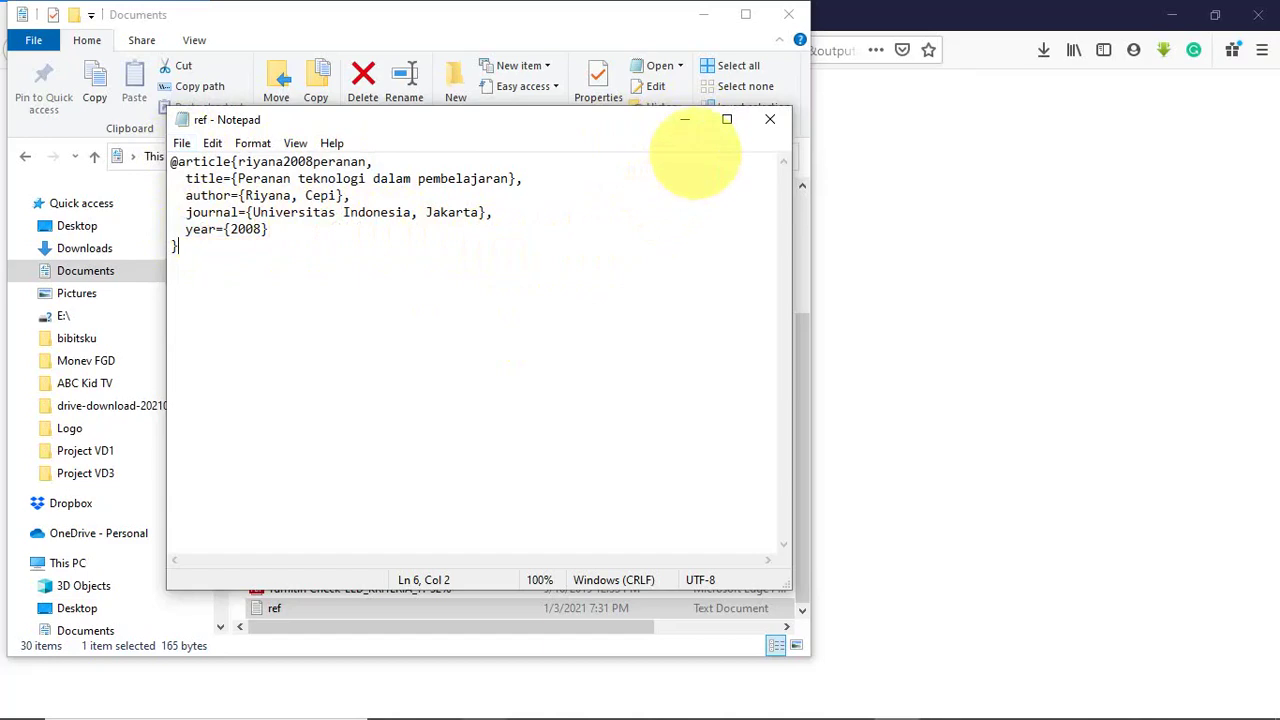
left_click(788, 14)
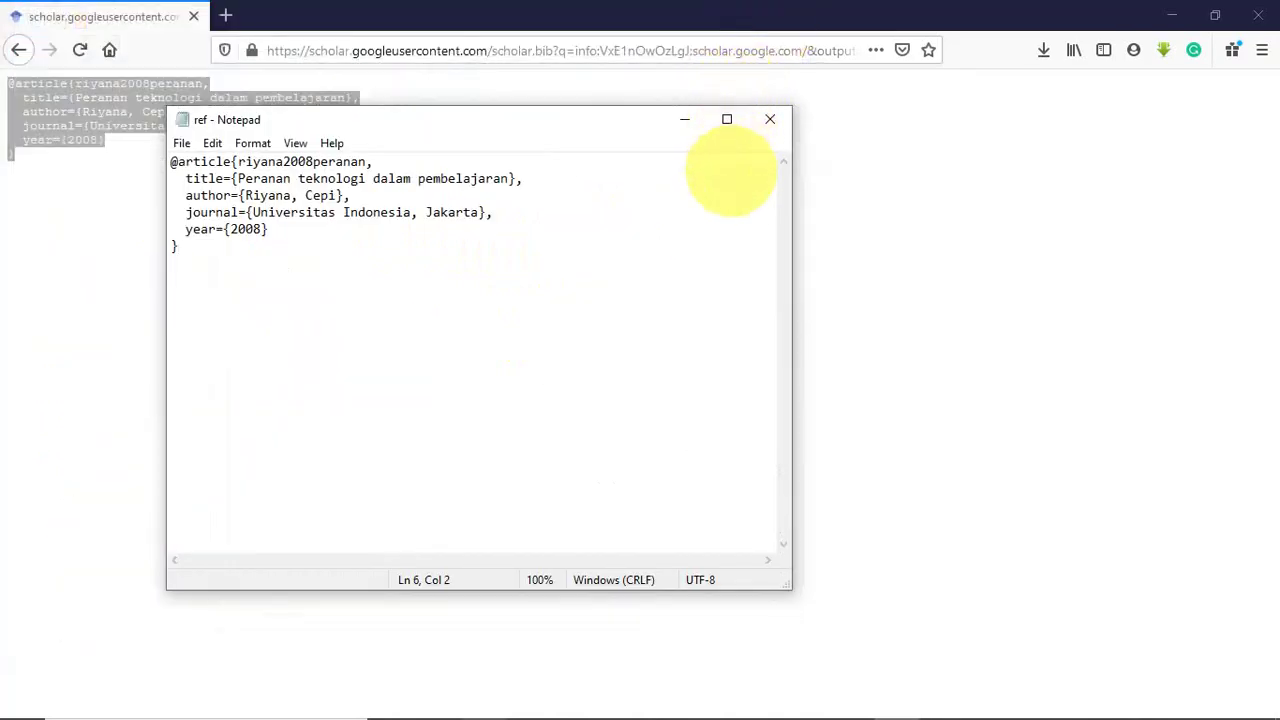
left_click(685, 119)
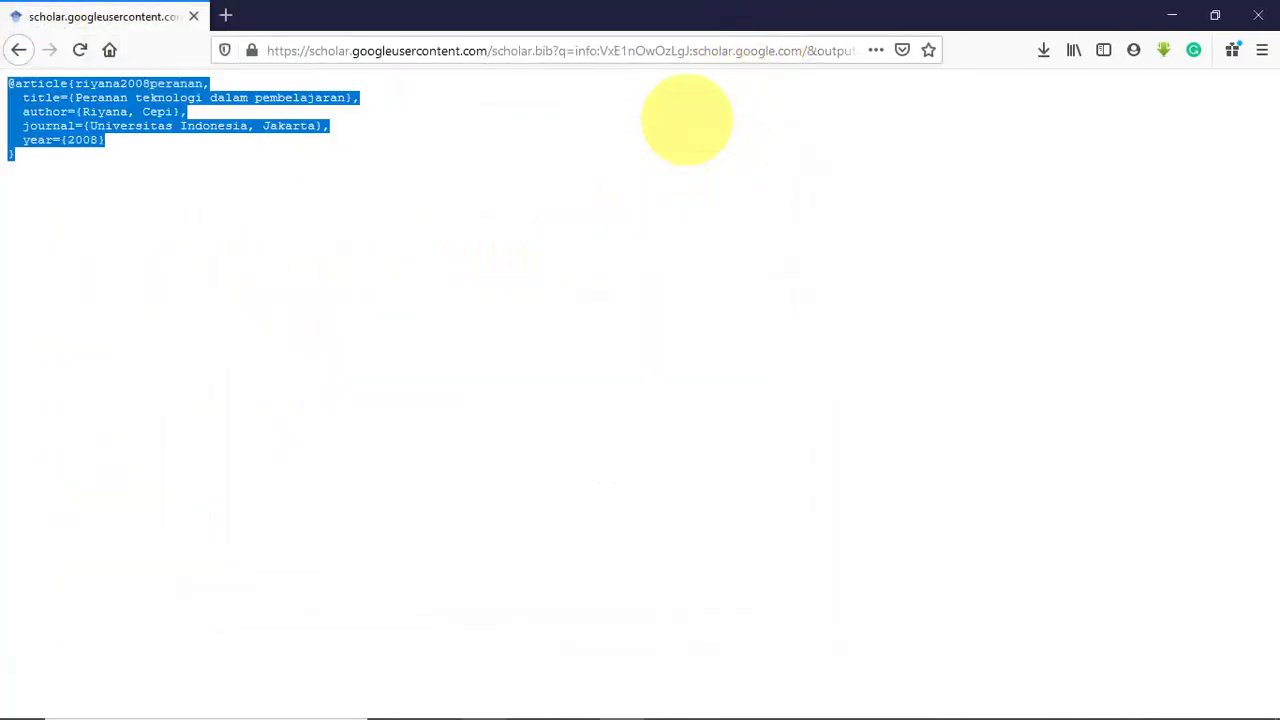
- Go back from the BibTeX page to the Google Cendekia results and close the Kutip dialog
left_click(20, 49)
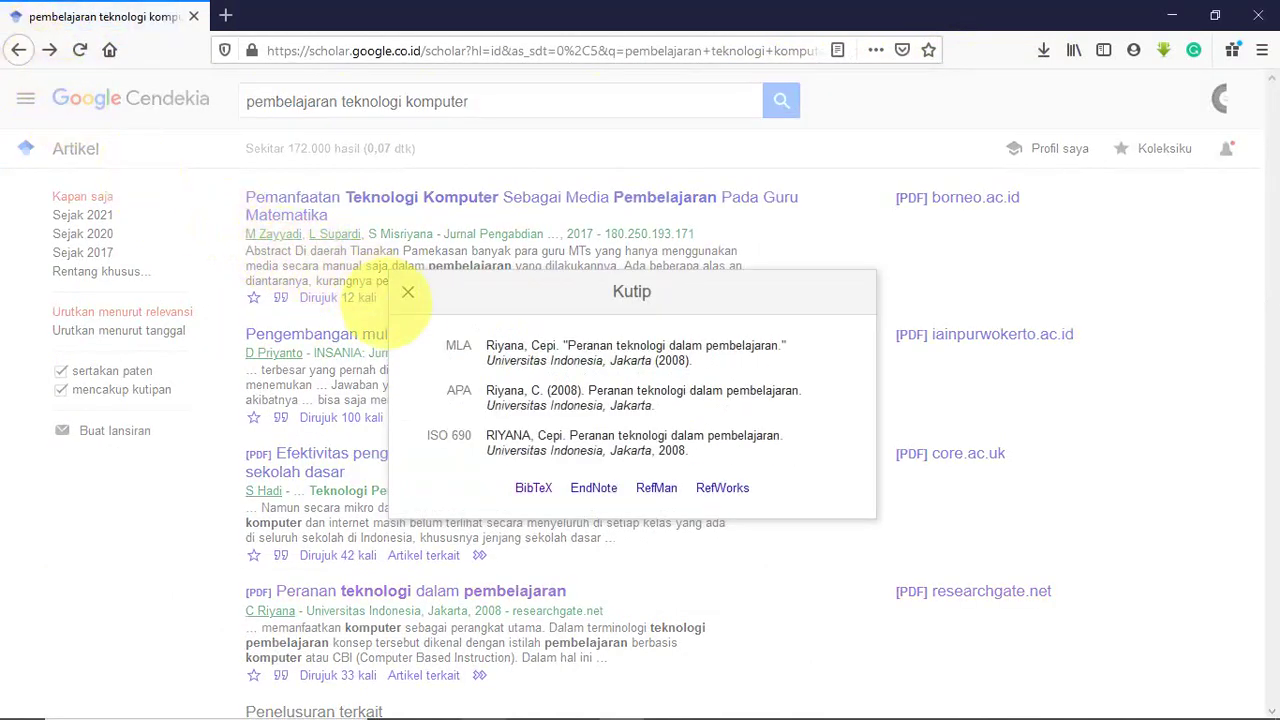
left_click(408, 292)
scroll(402, 400, "down", 3)
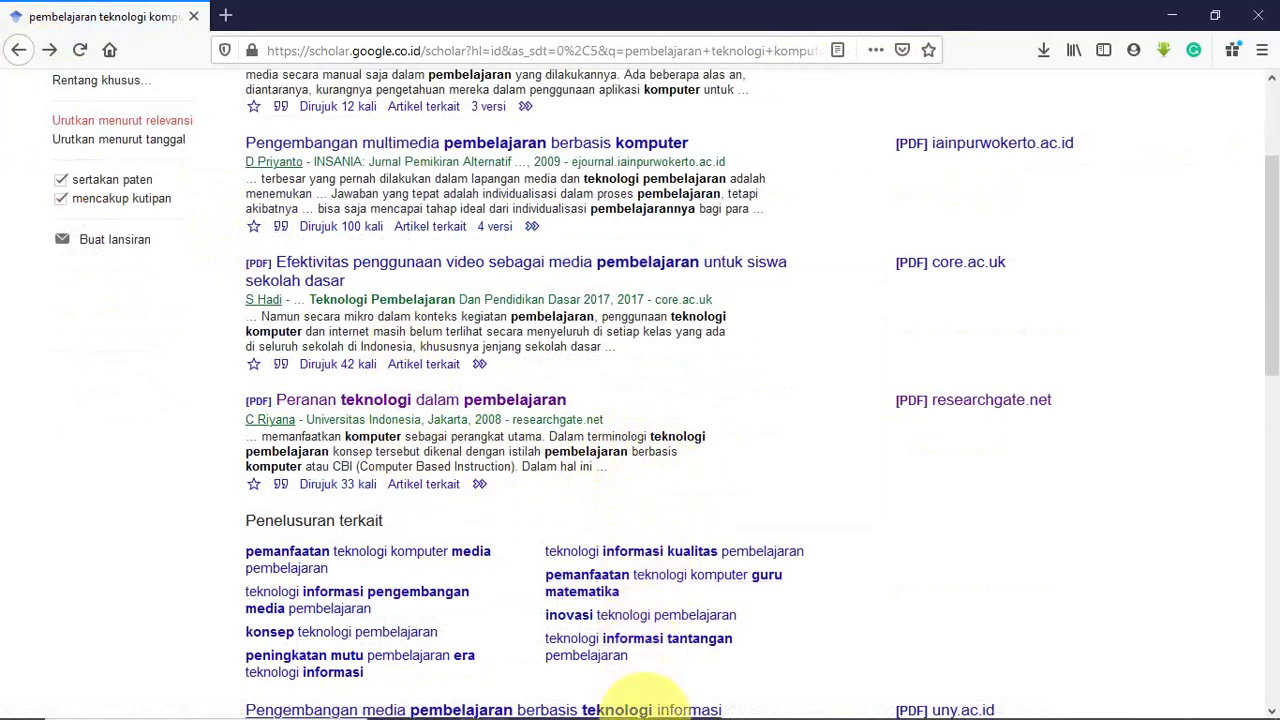
- Switch to Word and insert "Menurut" and the source author's full name before the pasted sentence above heading 2.2.1
mouse_move(560, 705)
left_click(666, 700)
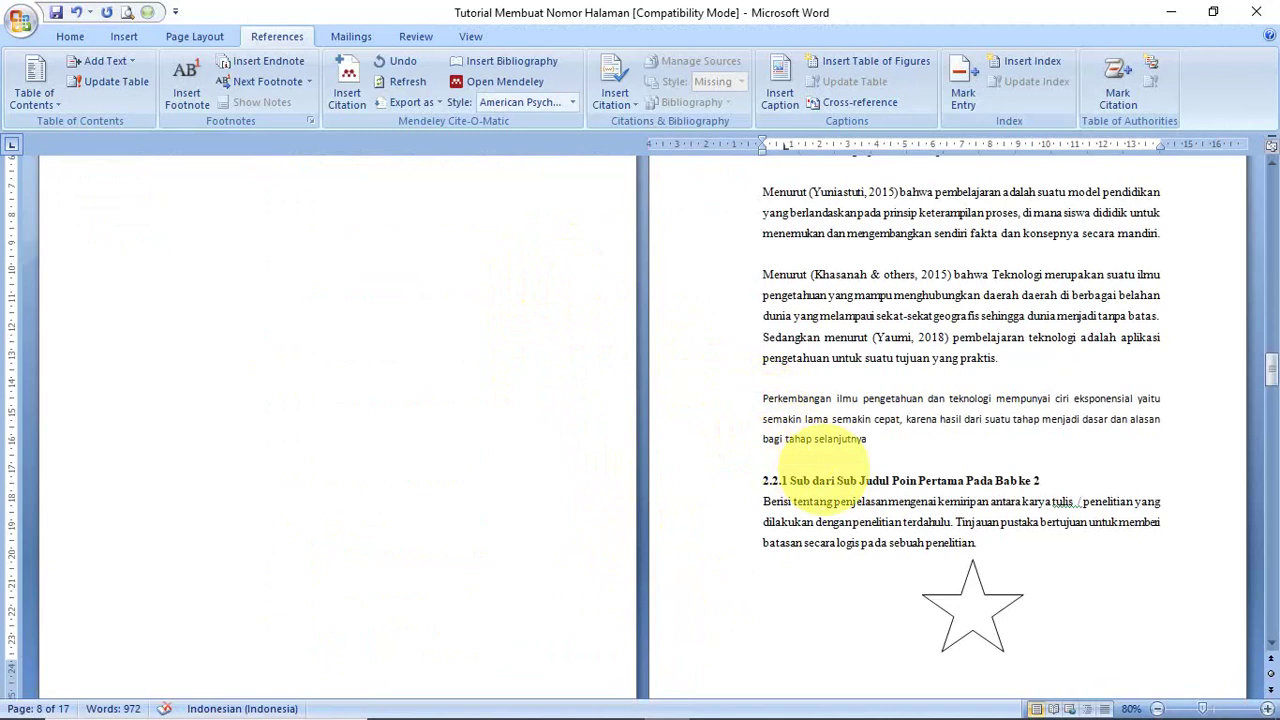
type("Menurut ")
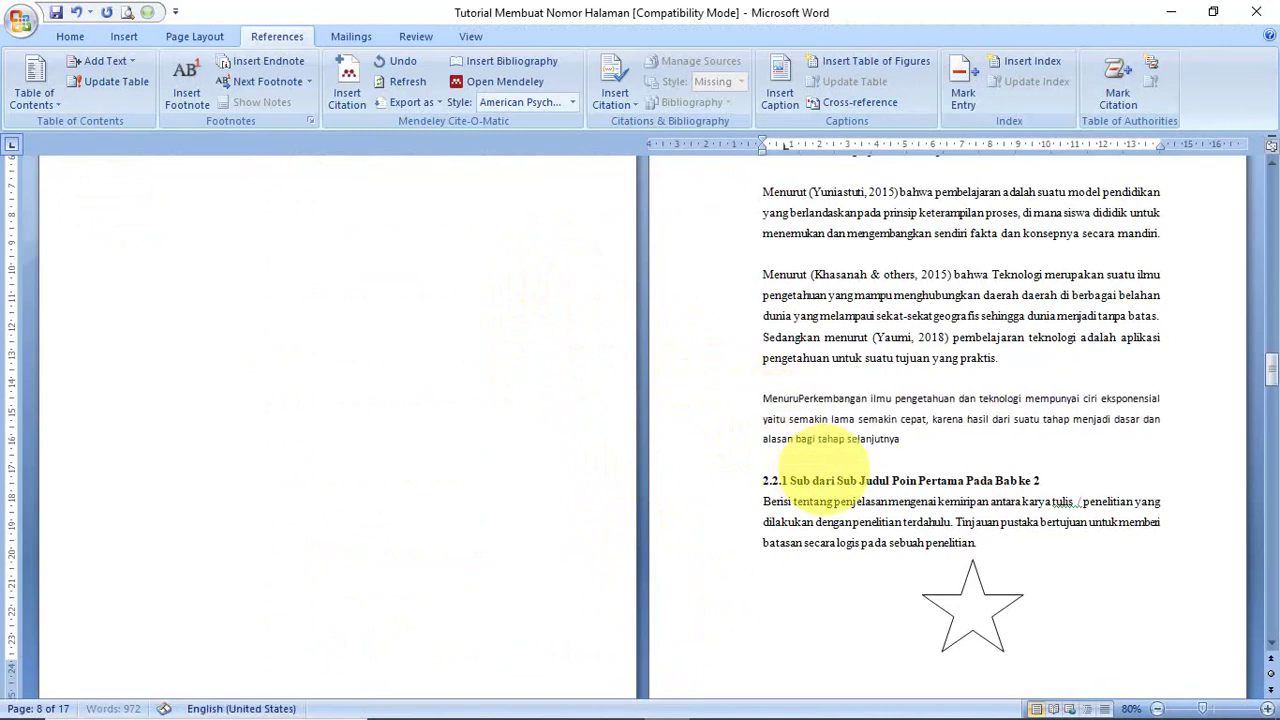
type("Cepi R")
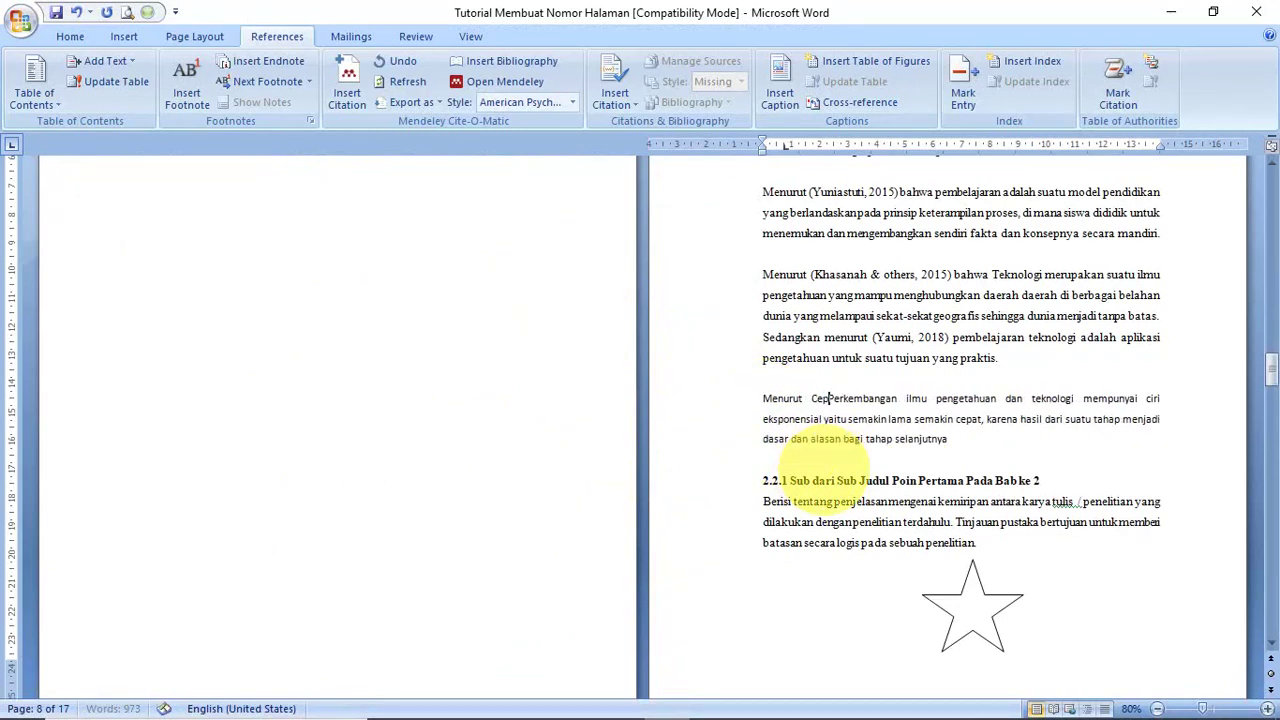
type("iyana")
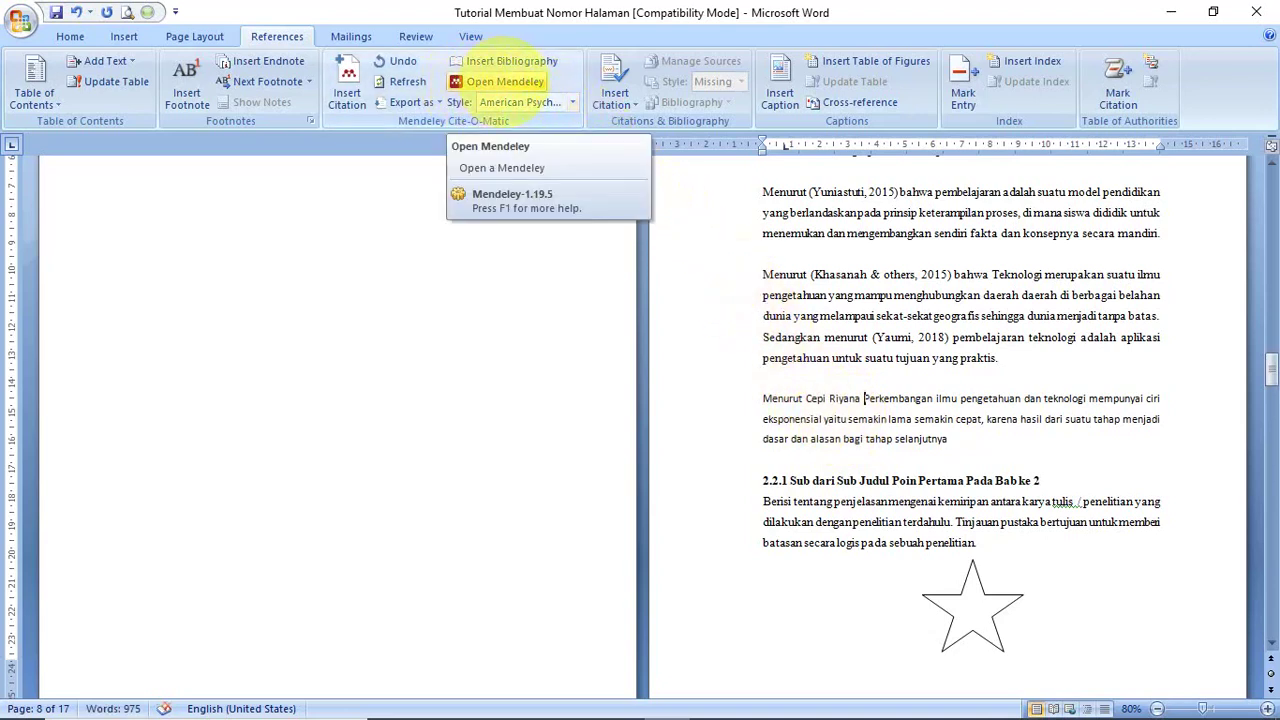
- Open Mendeley Desktop from Word and accept American Psychological Association 6th edition as the citation style
left_click(495, 80)
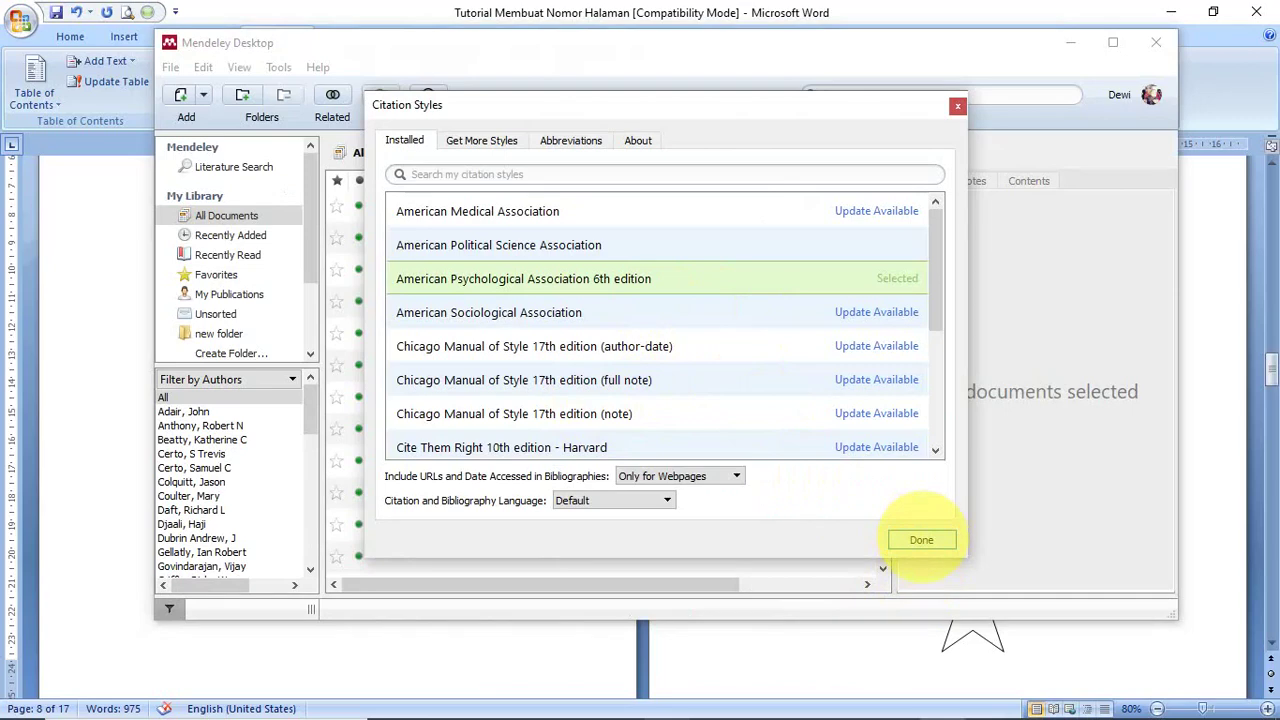
left_click(921, 540)
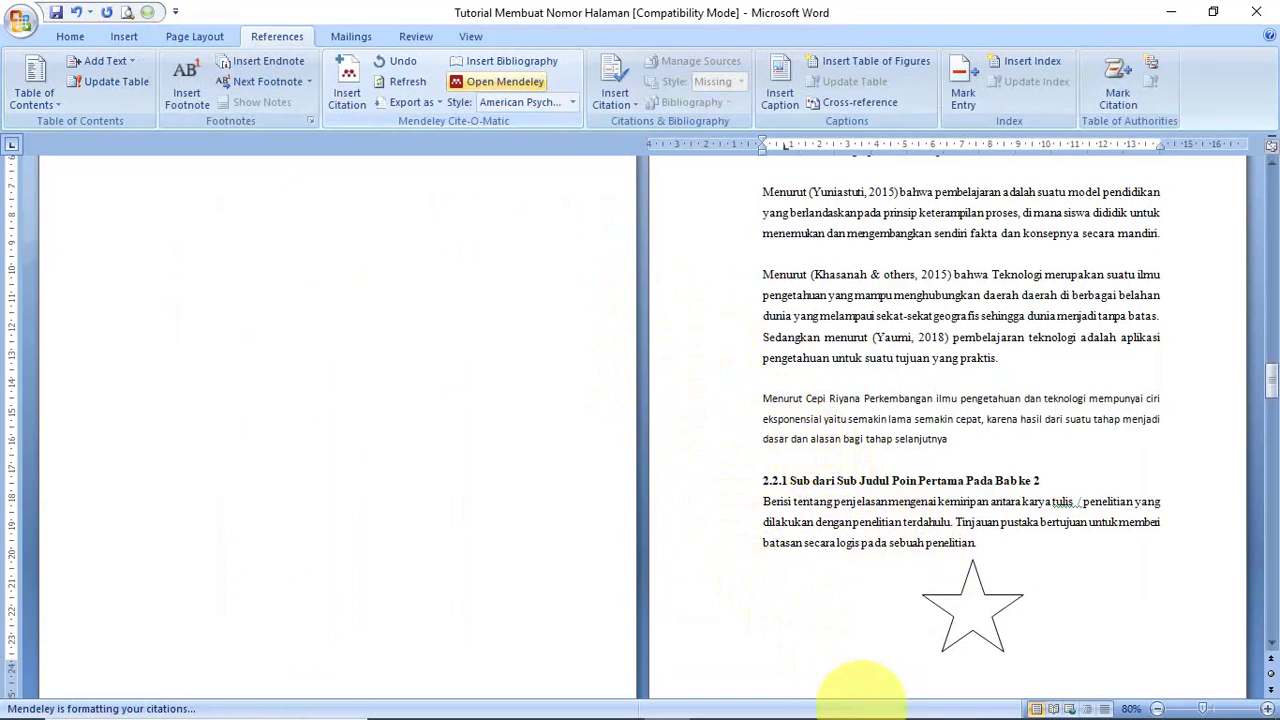
mouse_move(845, 712)
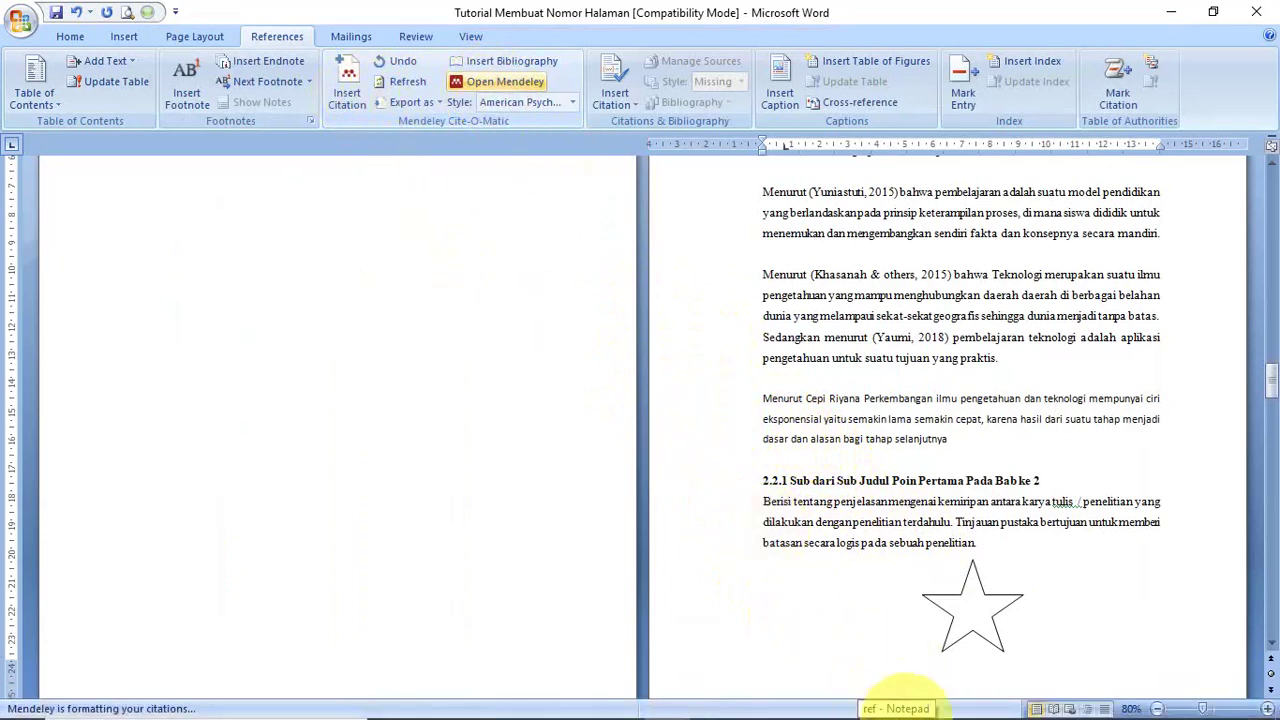
mouse_move(909, 704)
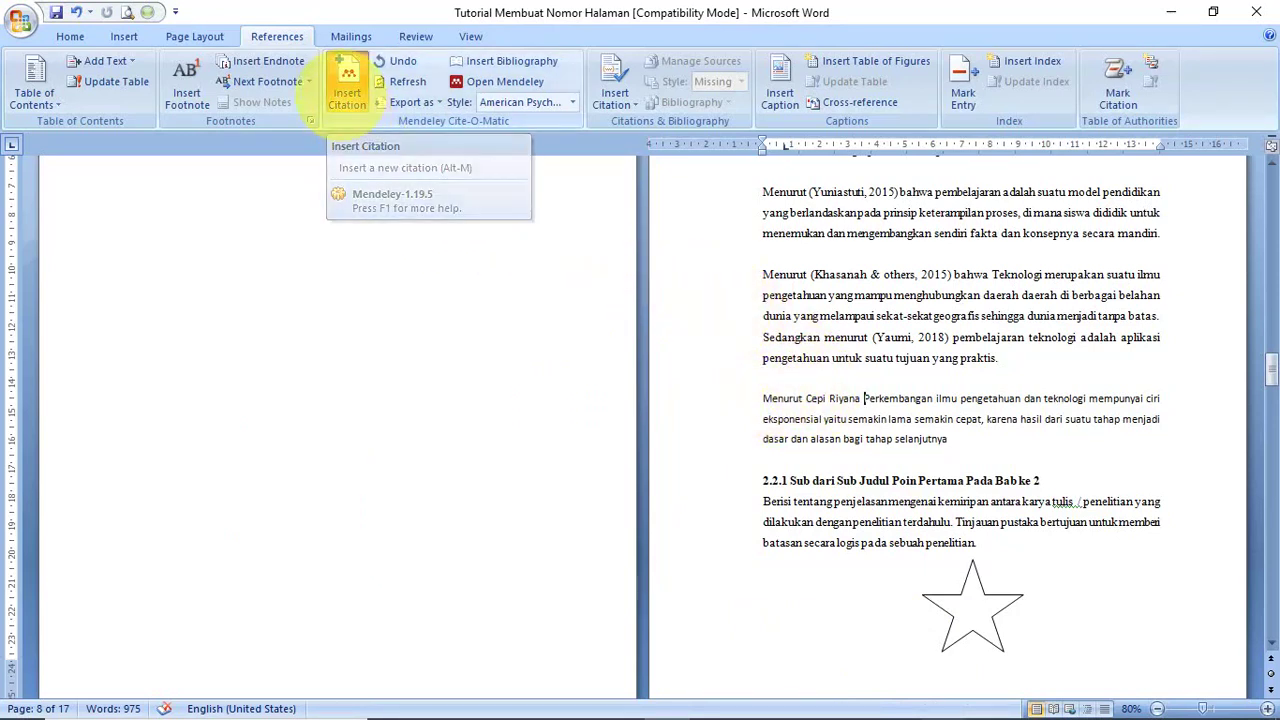
left_click(347, 88)
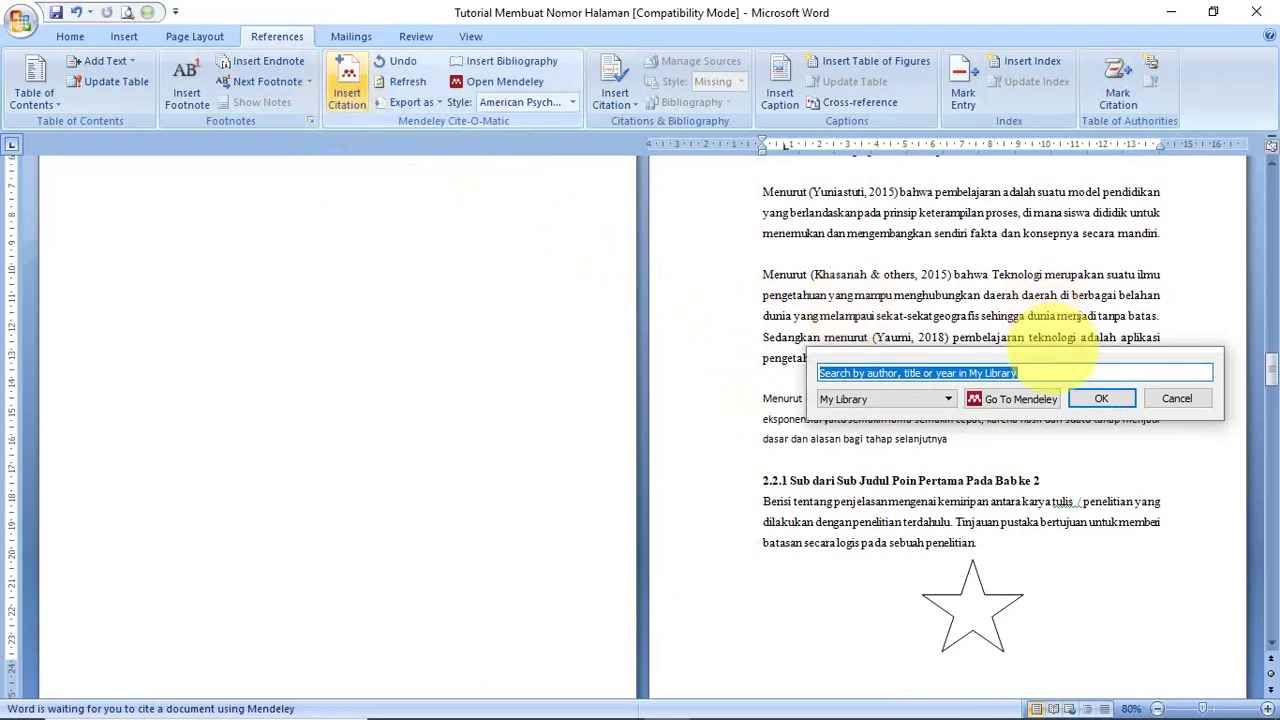
left_click(1177, 398)
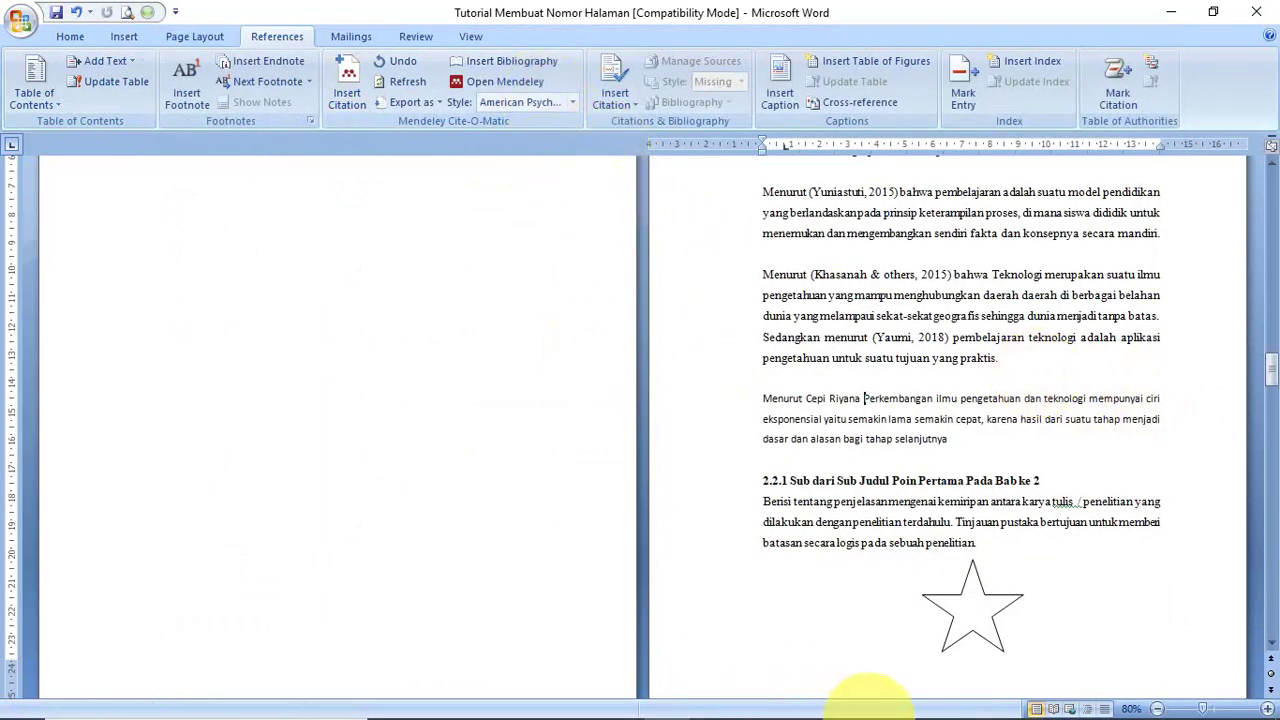
- Switch to Mendeley Desktop, import the ref text file from the Documents folder and find the new entry in the library
left_click(940, 702)
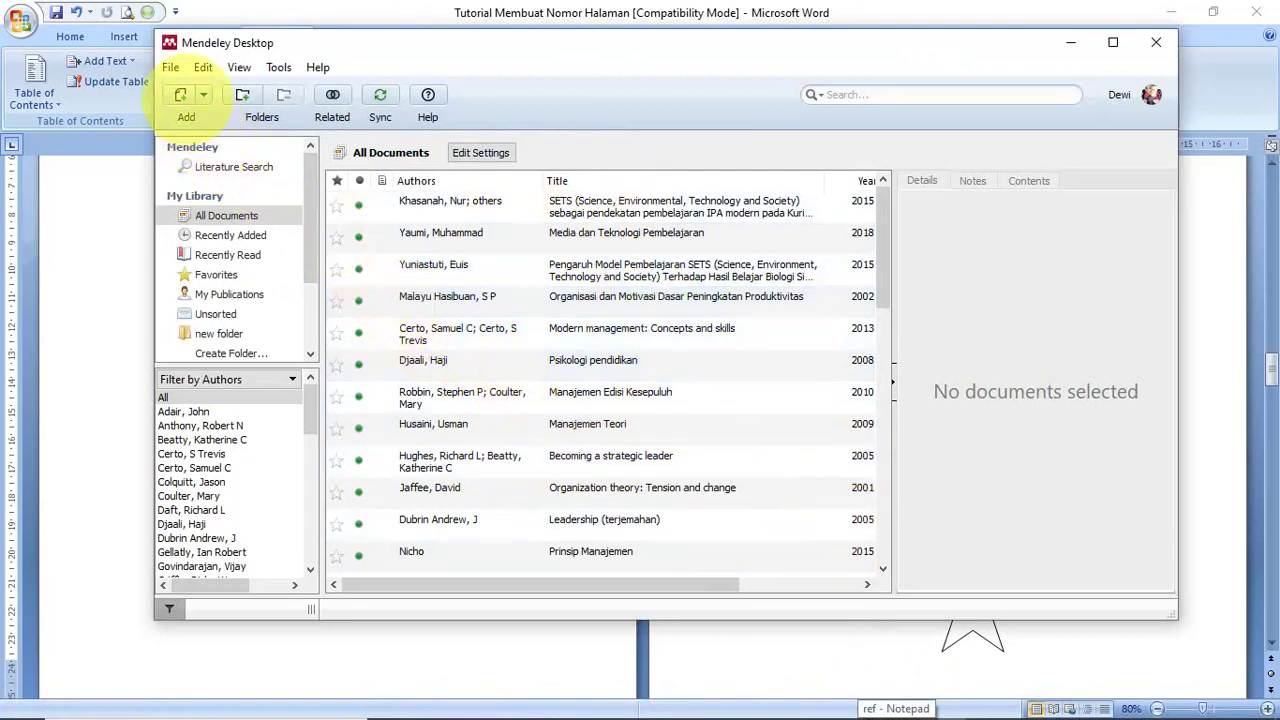
left_click(181, 96)
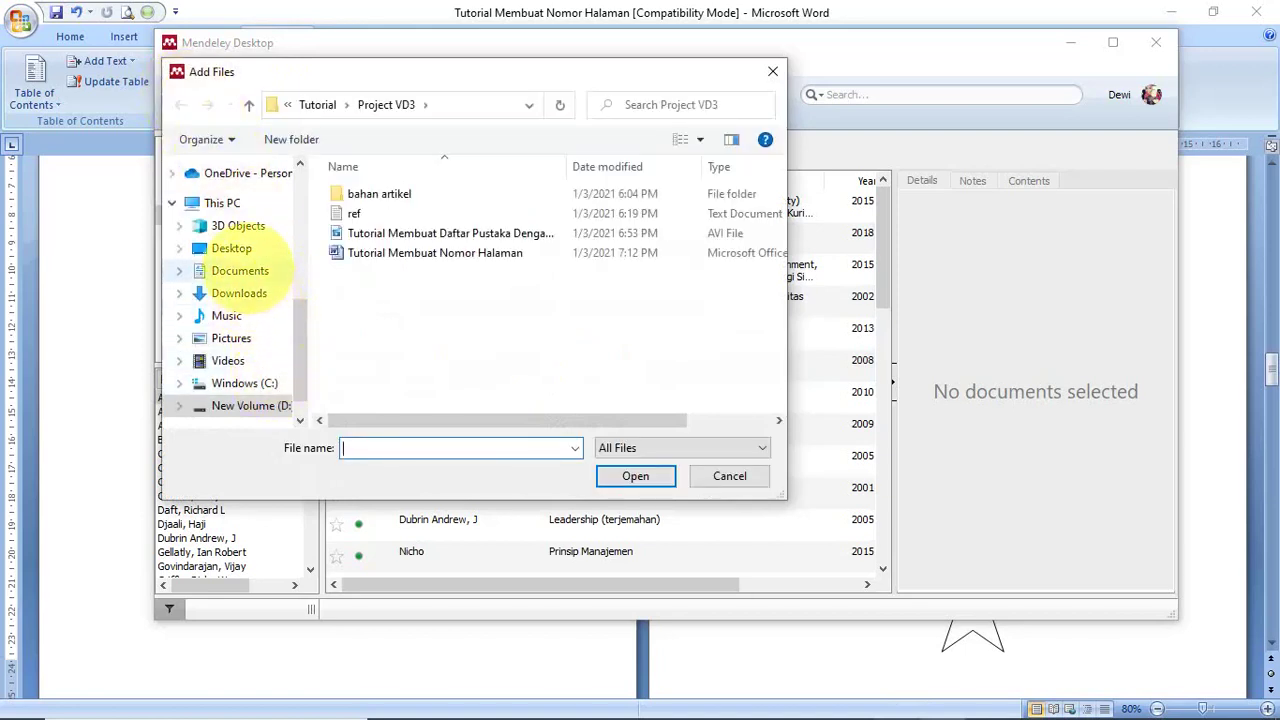
left_click(245, 271)
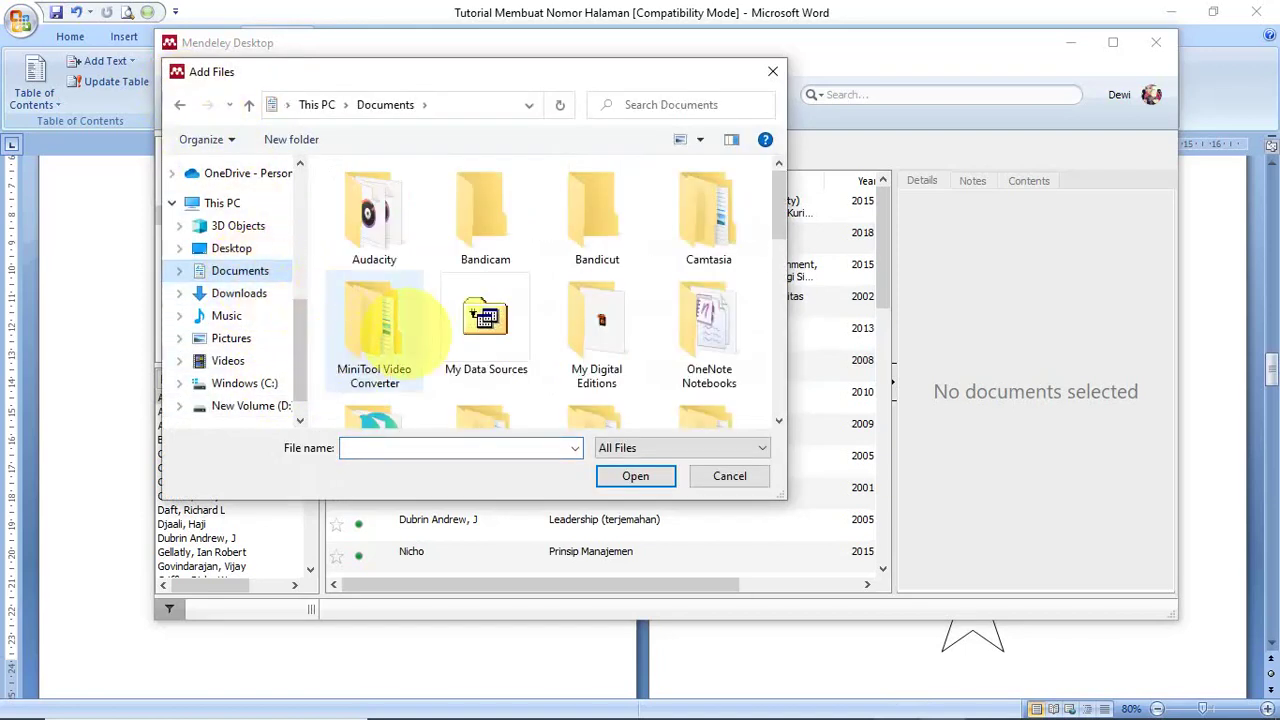
scroll(405, 335, "down", 5)
scroll(400, 335, "down", 3)
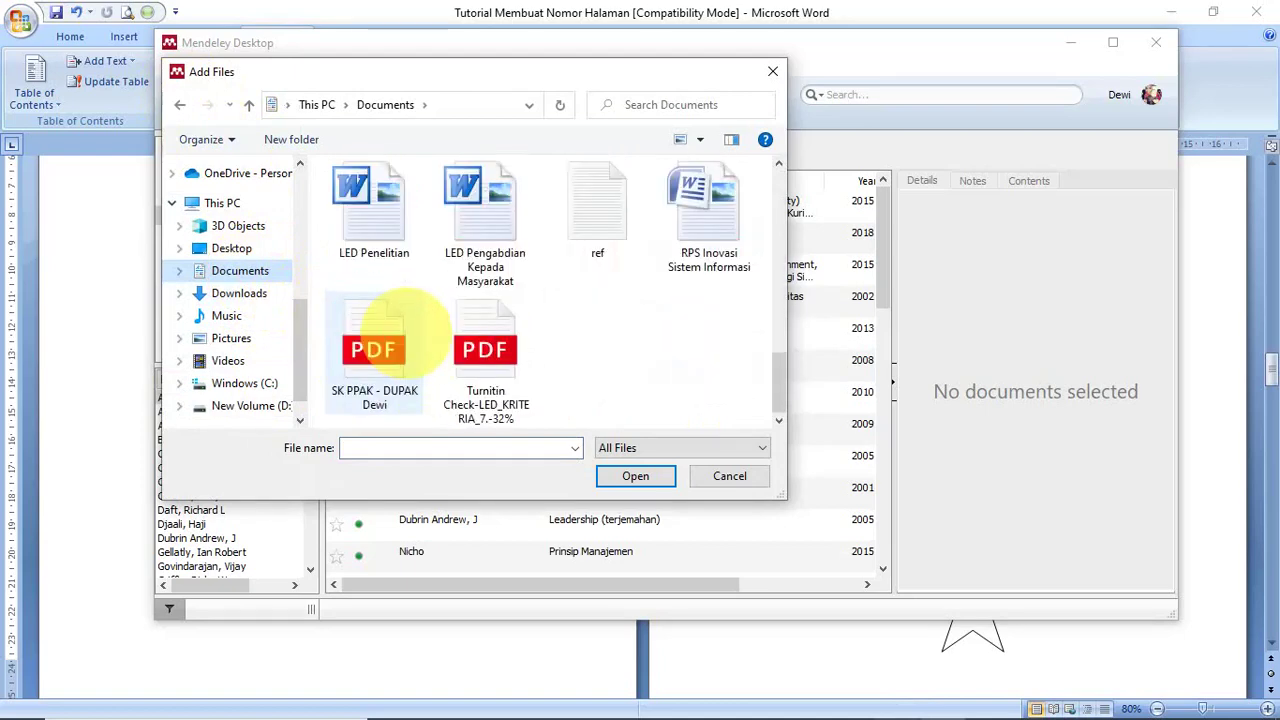
double_click(605, 200)
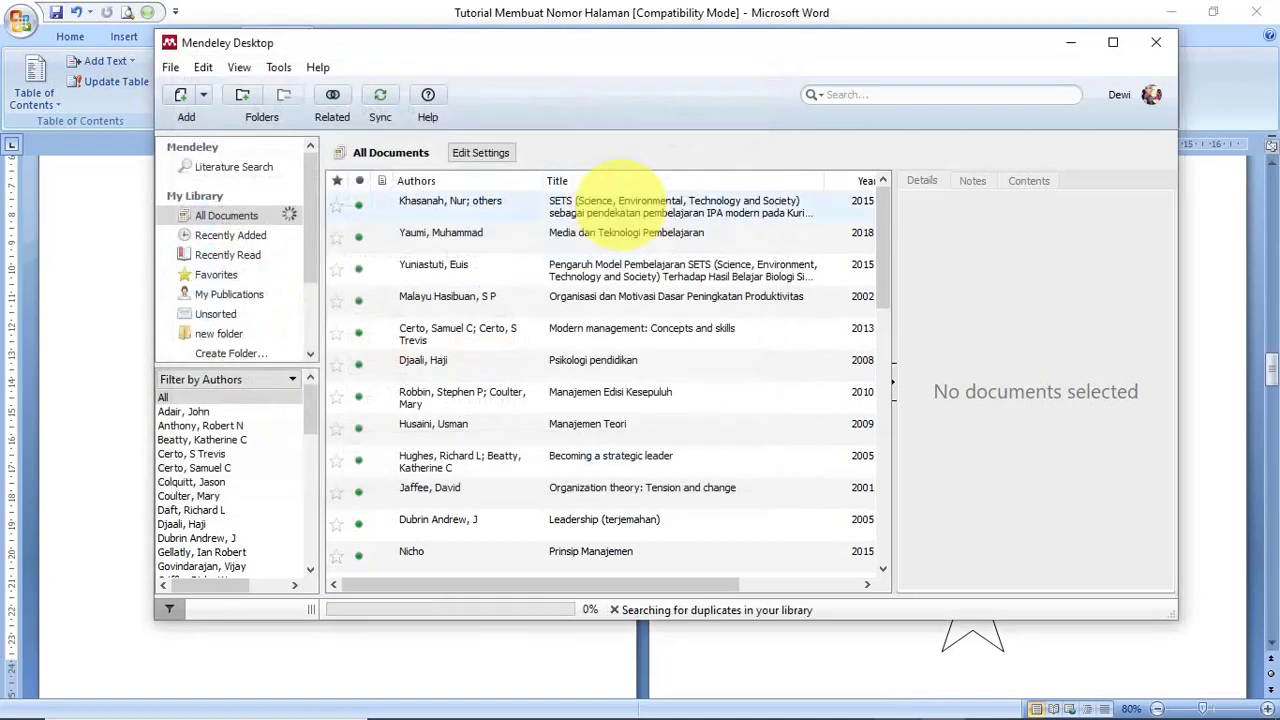
scroll(590, 250, "down", 2)
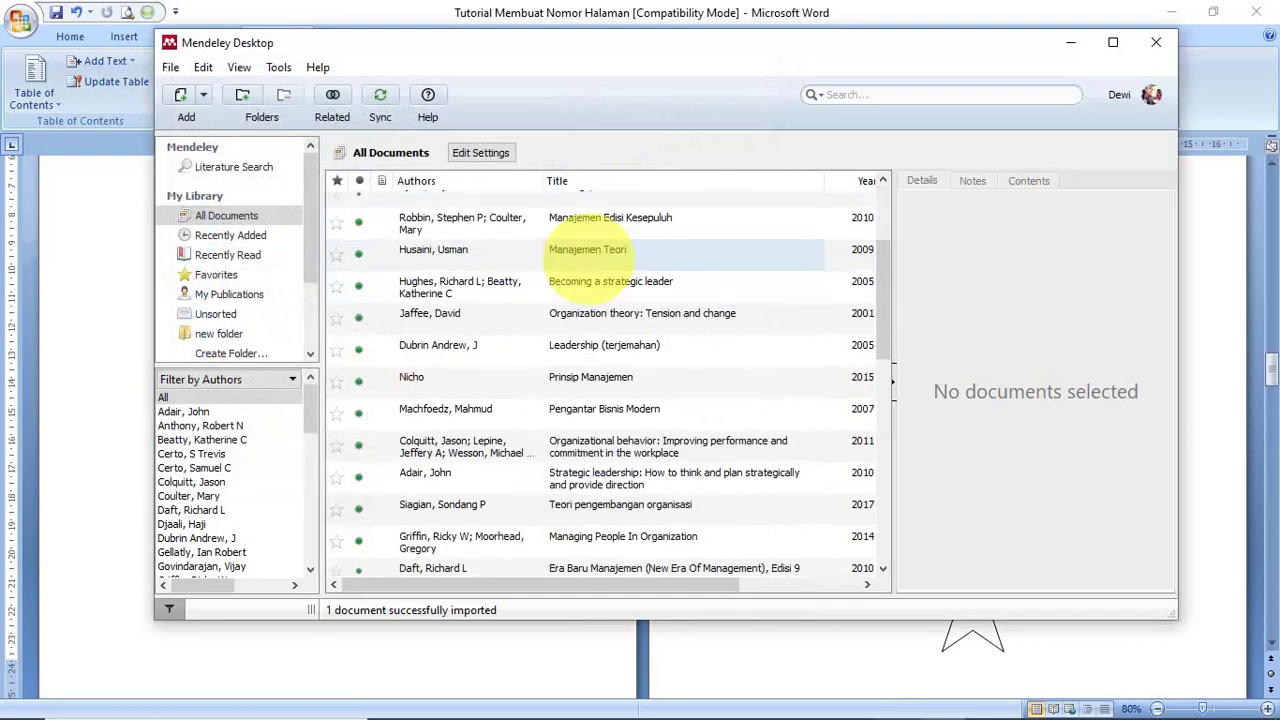
scroll(586, 250, "down", 7)
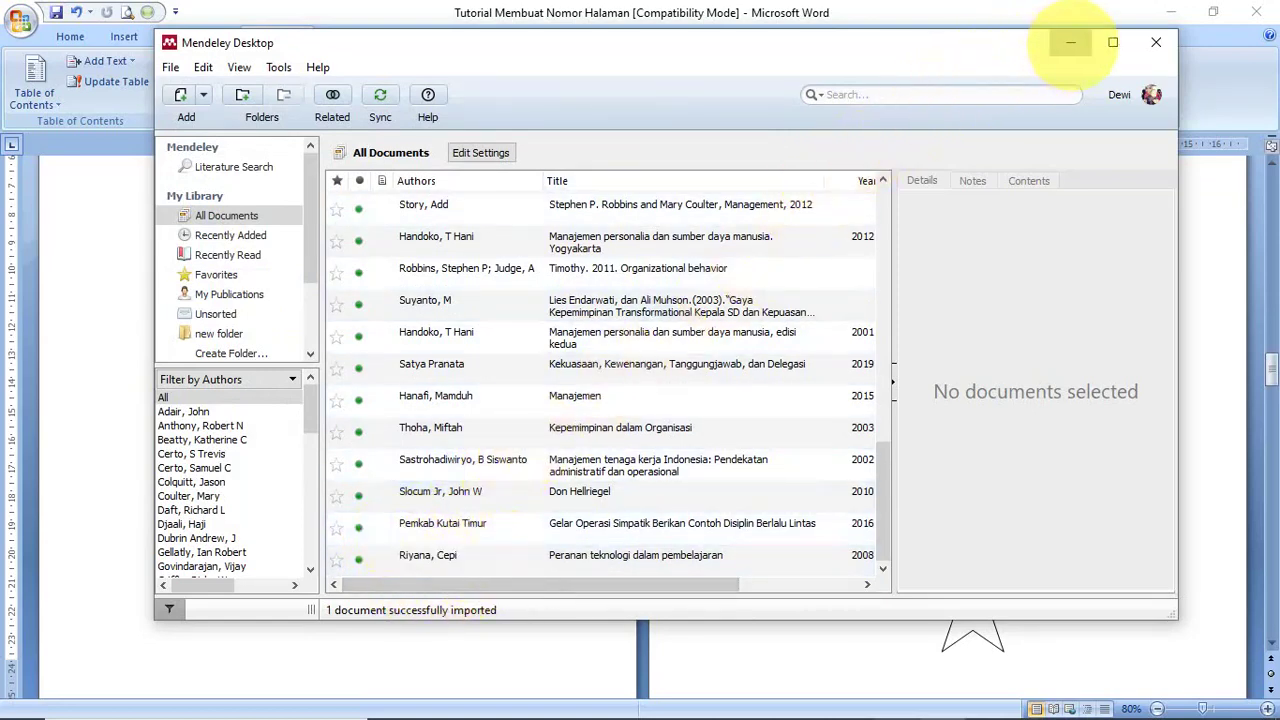
- Return to Word and insert the Mendeley citation for "Peranan teknologi dalam pembelajaran" before "Perkembangan", searching by the author's first name
left_click(1071, 42)
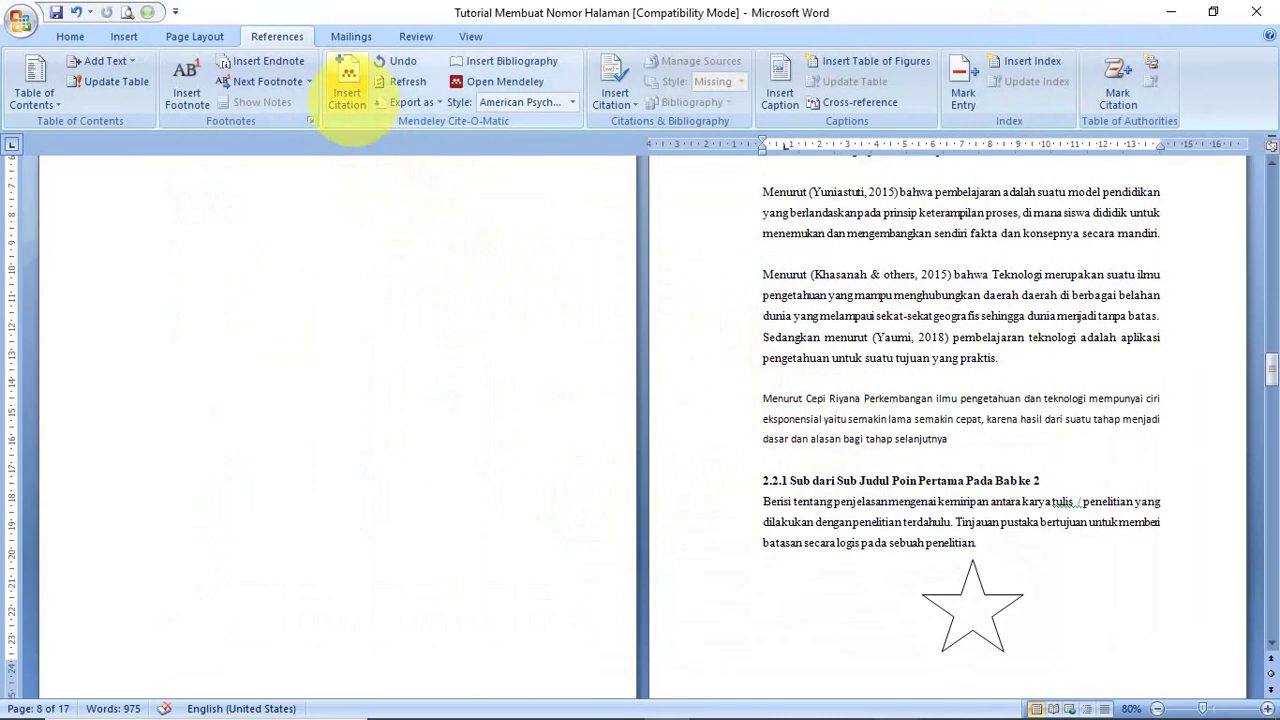
left_click(347, 92)
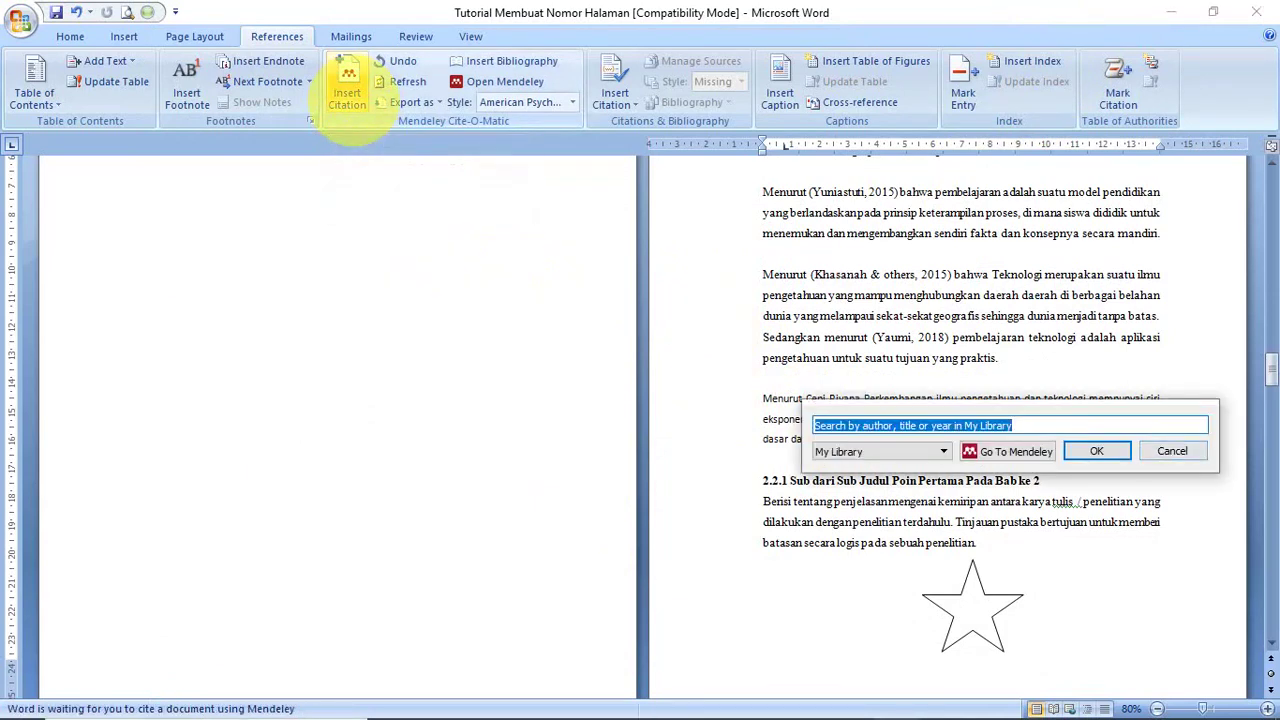
left_click_drag(1068, 398, 1004, 459)
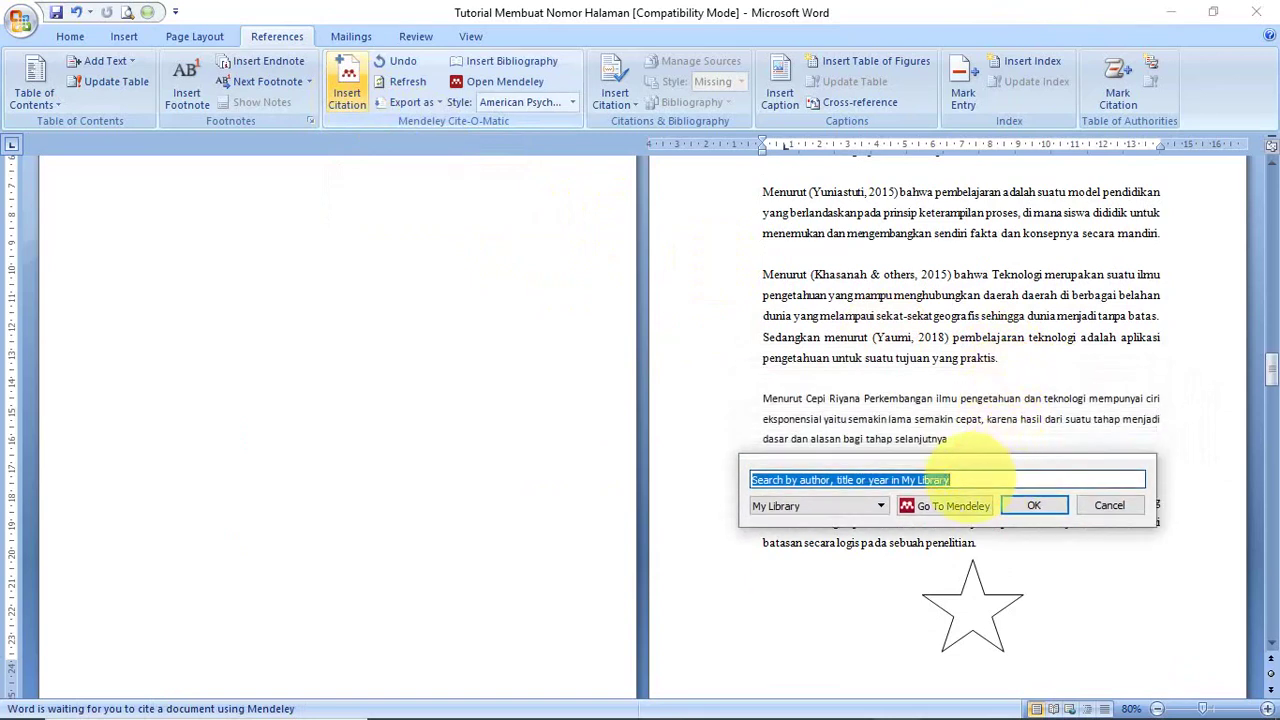
mouse_move(900, 700)
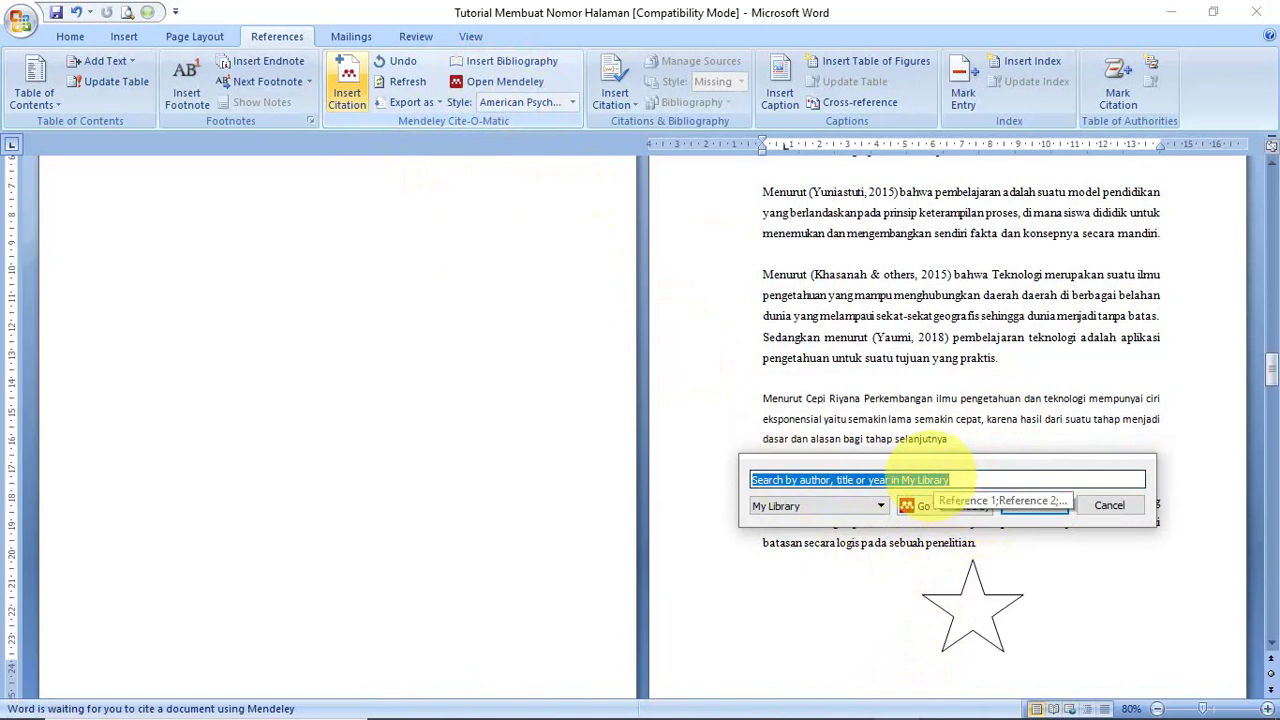
type("cepi")
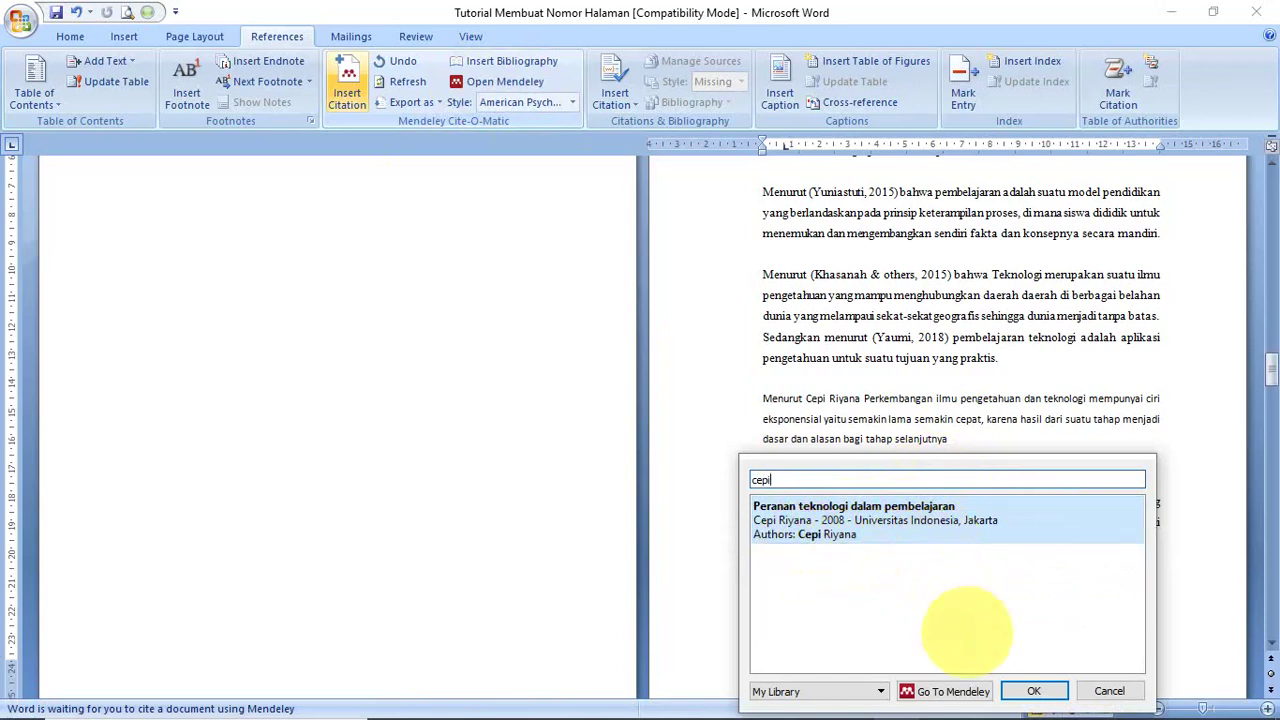
left_click(1034, 691)
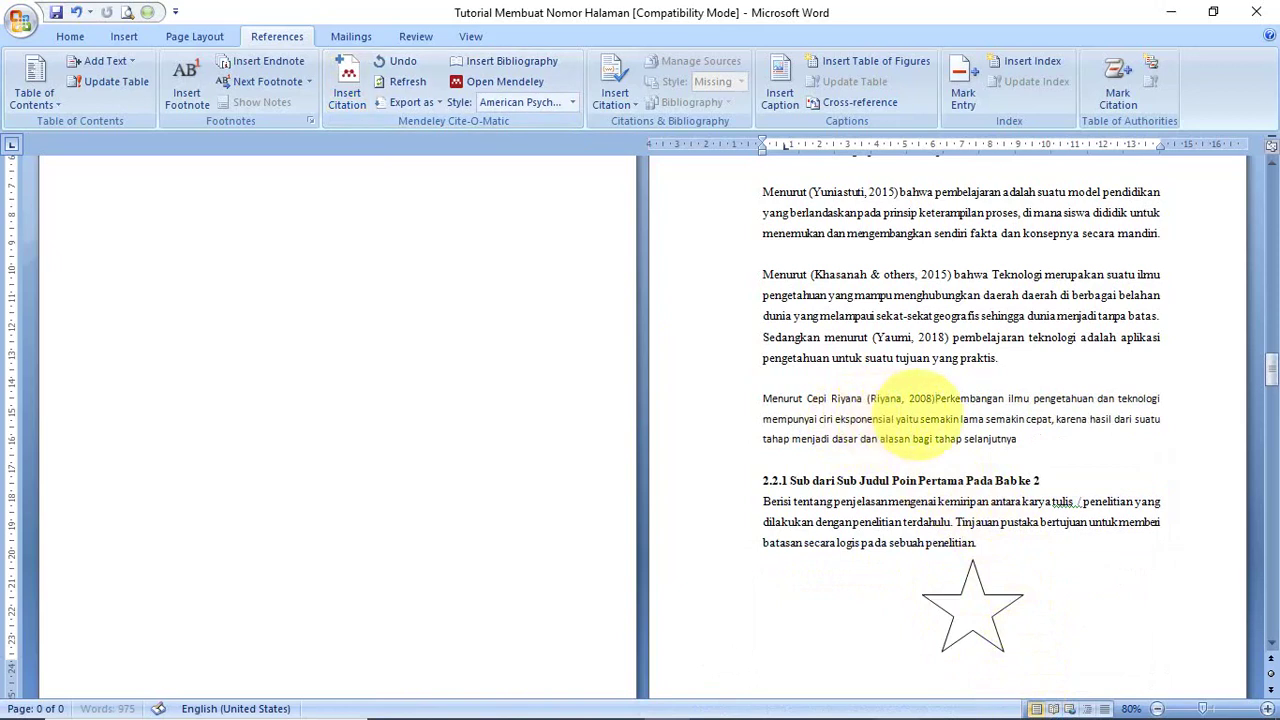
- Add a space after the inserted citation and delete the manually written author's name between "Menurut" and the citation
left_click(902, 398)
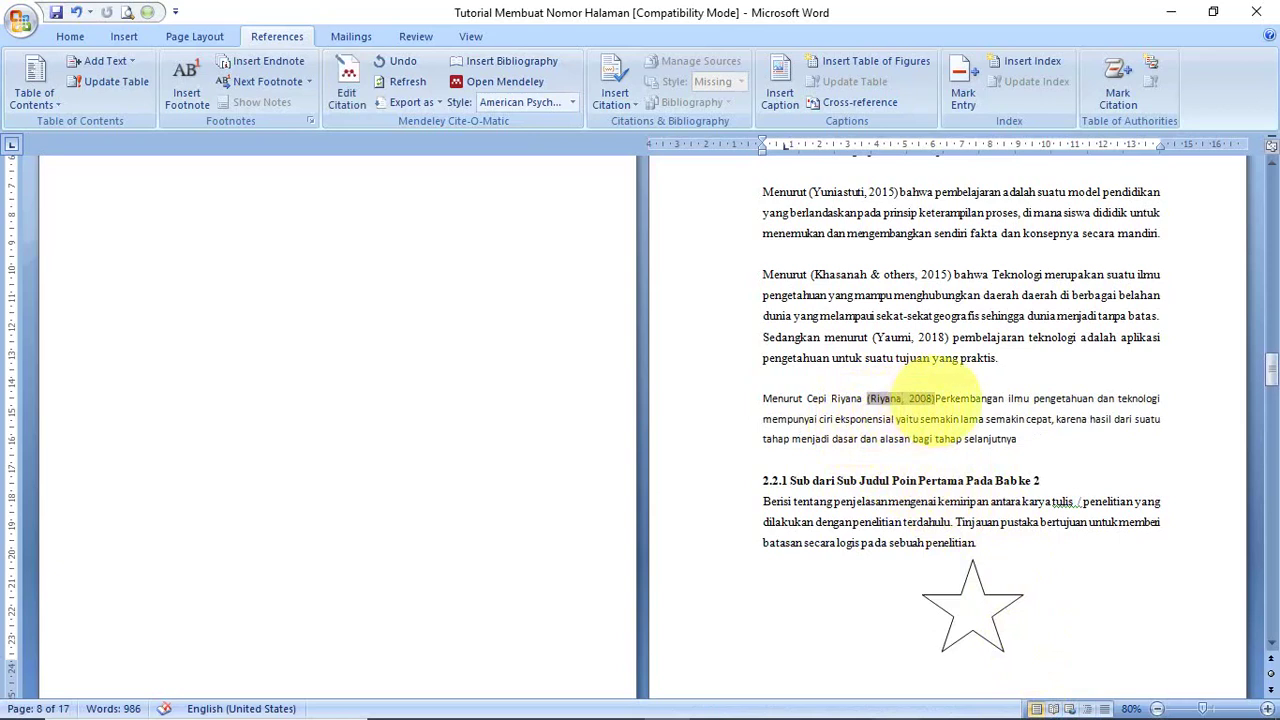
left_click(935, 398)
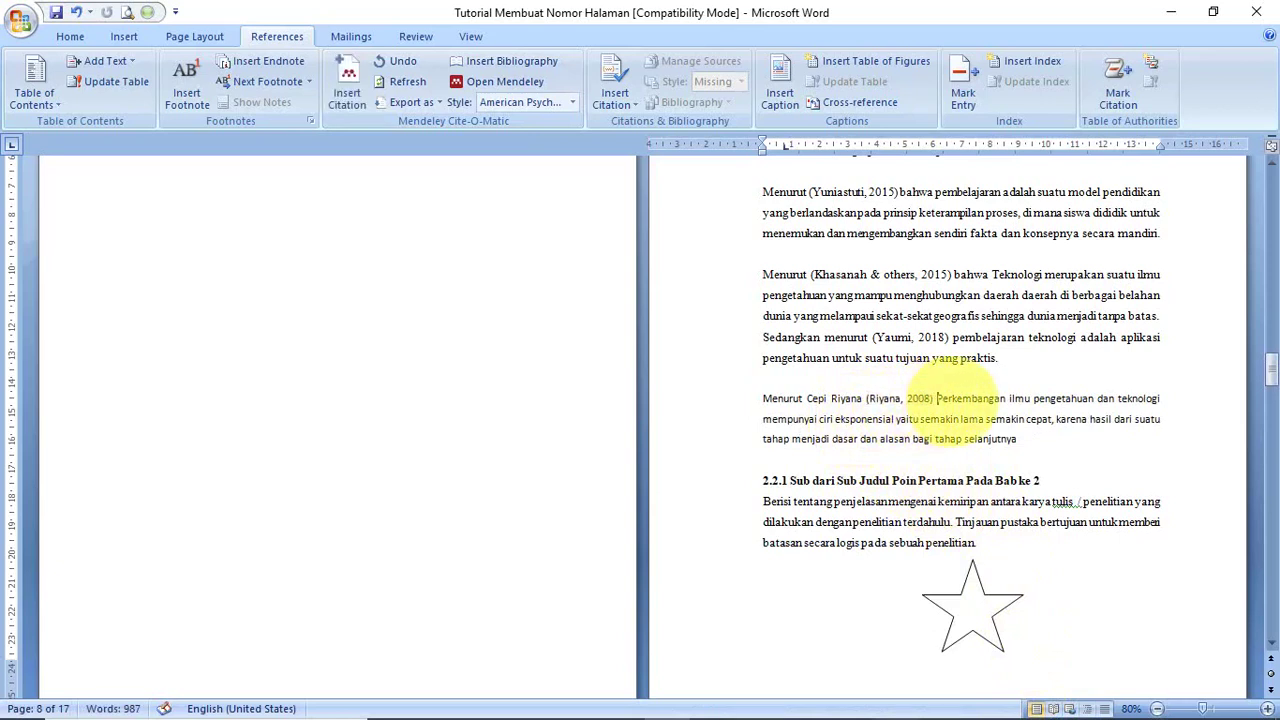
left_click(807, 398)
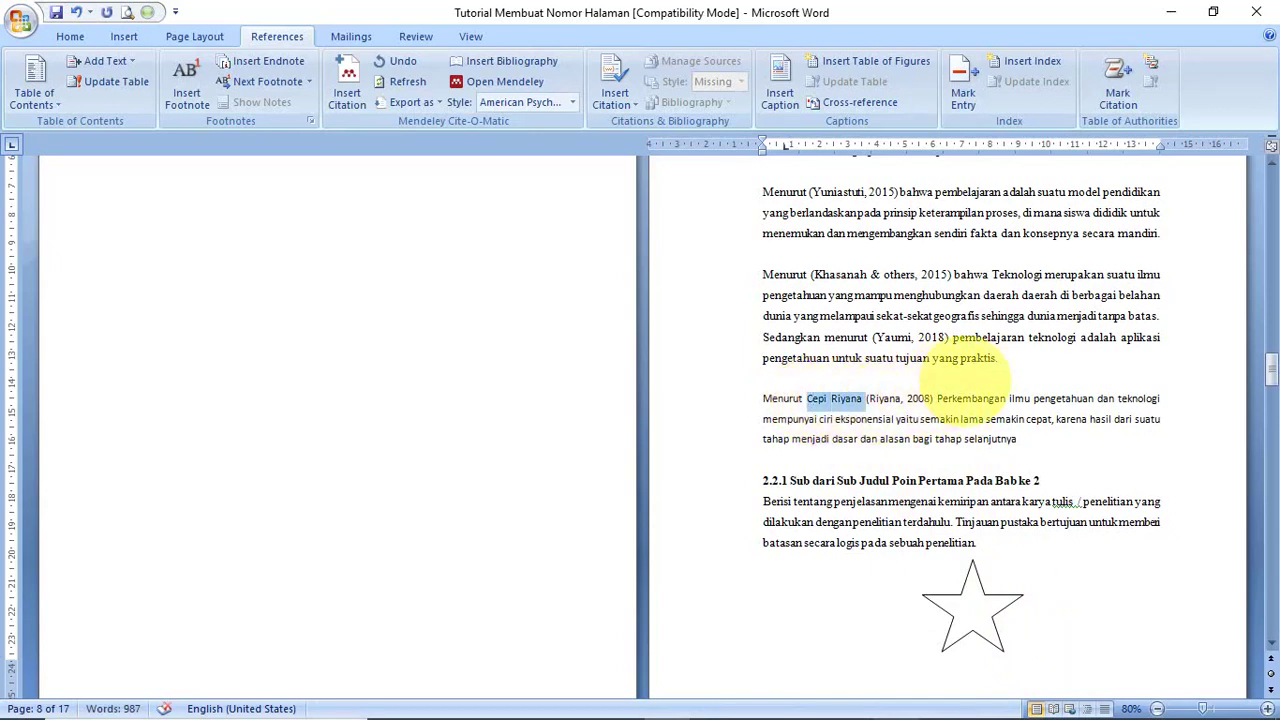
key("Delete")
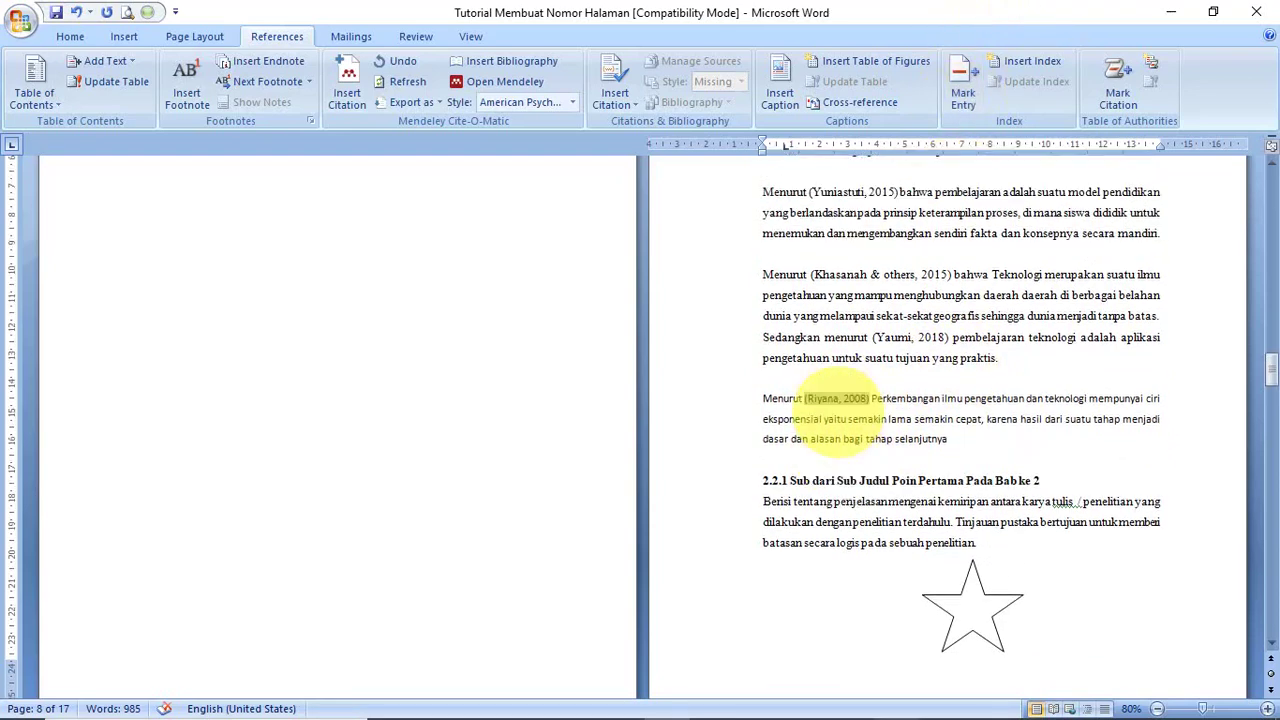
- Check the DAFTAR PUSTAKA page for the "Peranan teknologi dalam pembelajaran" reference
scroll(837, 400, "down", 10)
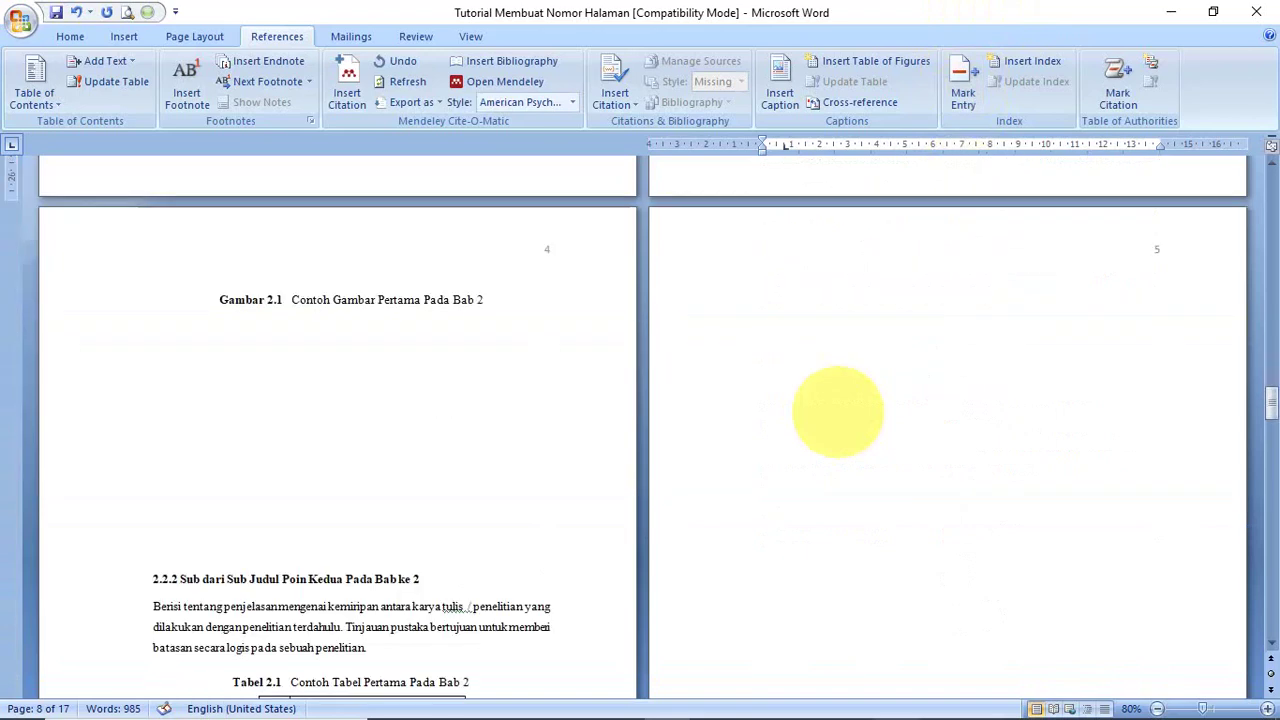
scroll(837, 410, "down", 15)
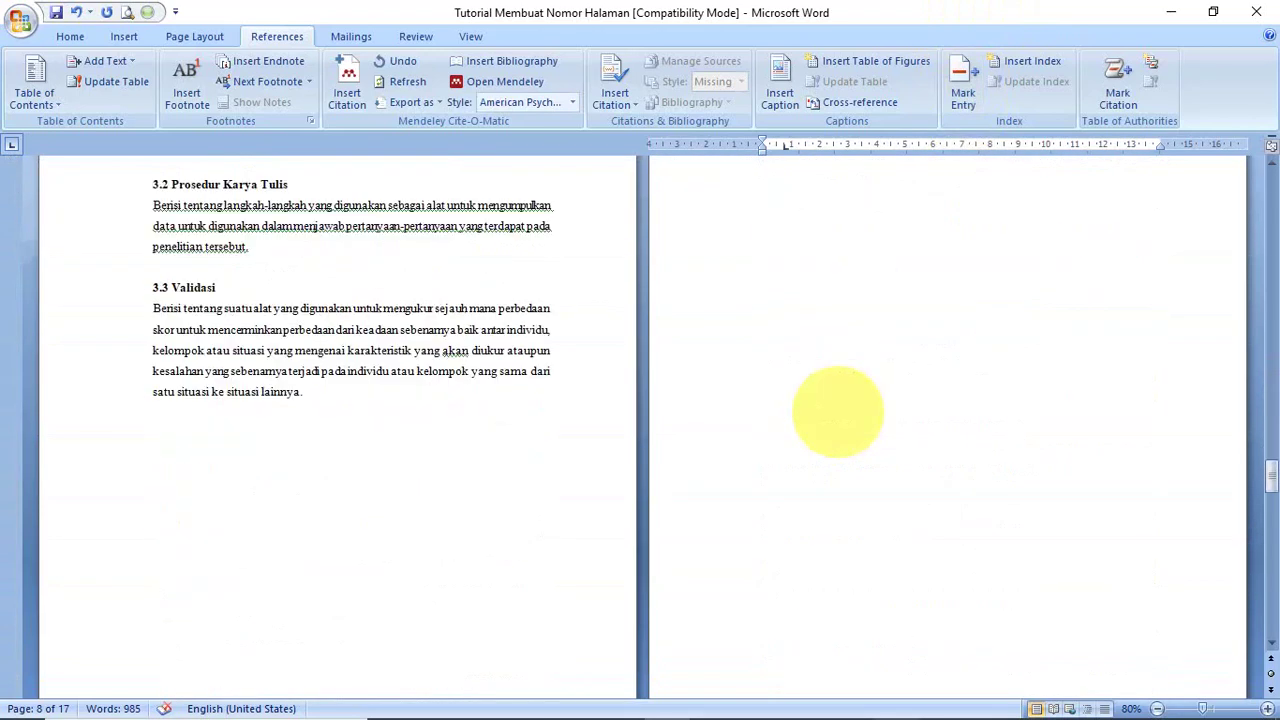
scroll(837, 411, "down", 15)
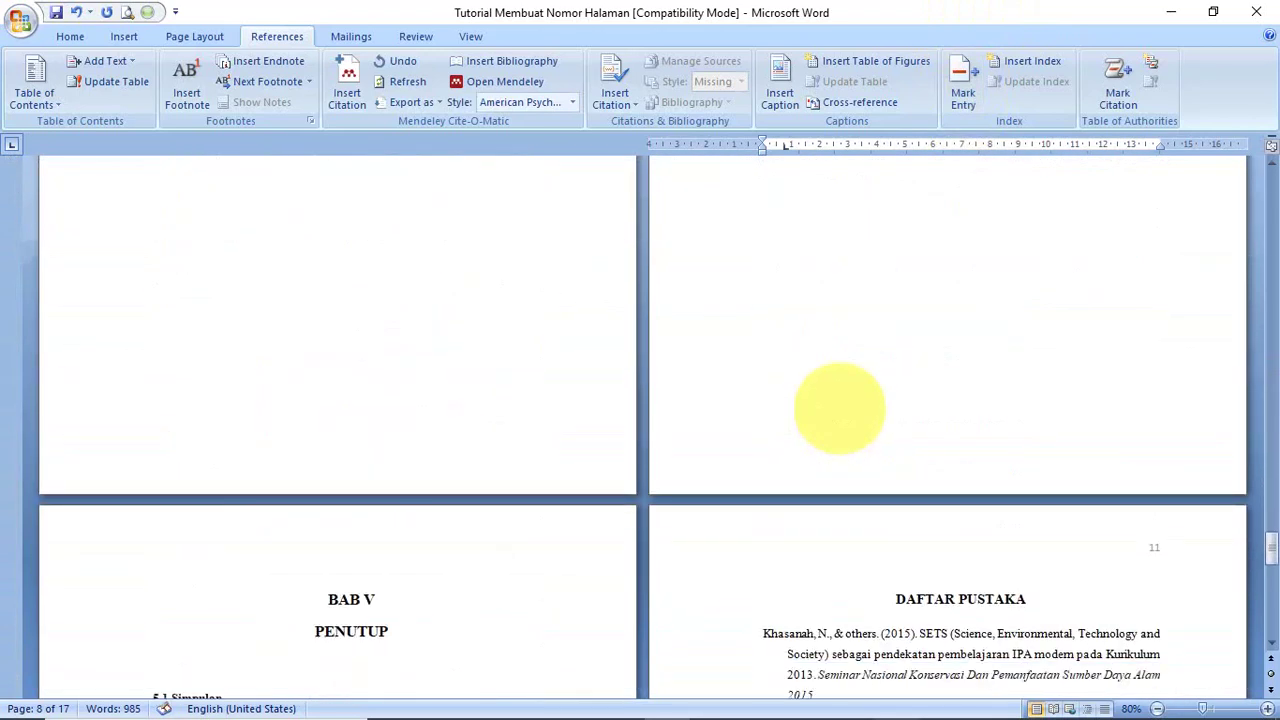
scroll(840, 408, "down", 5)
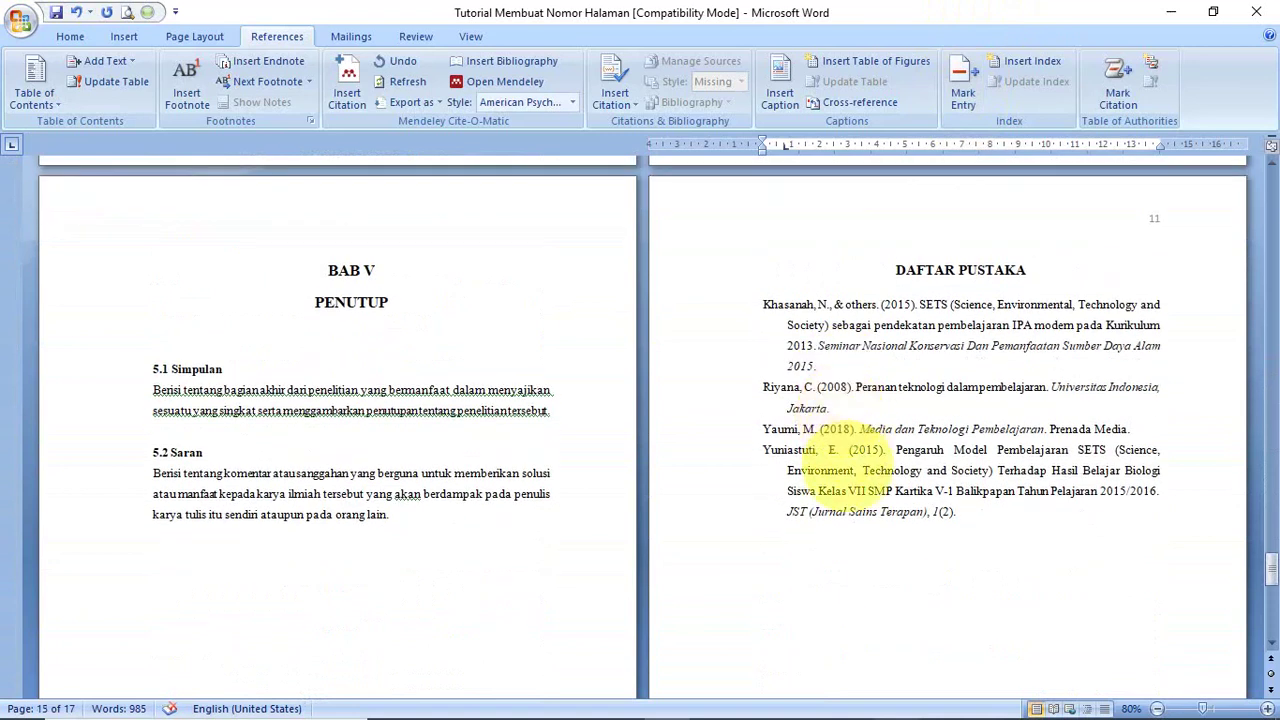
left_click(762, 387)
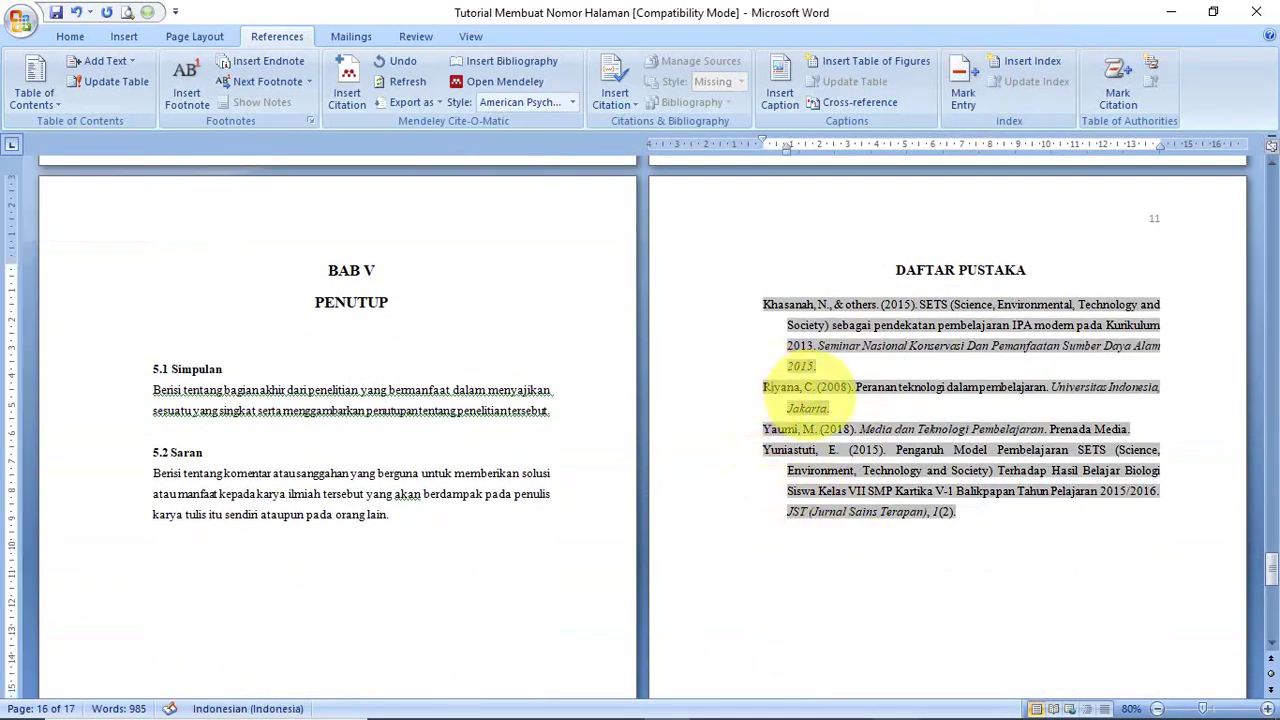
left_click(758, 512)
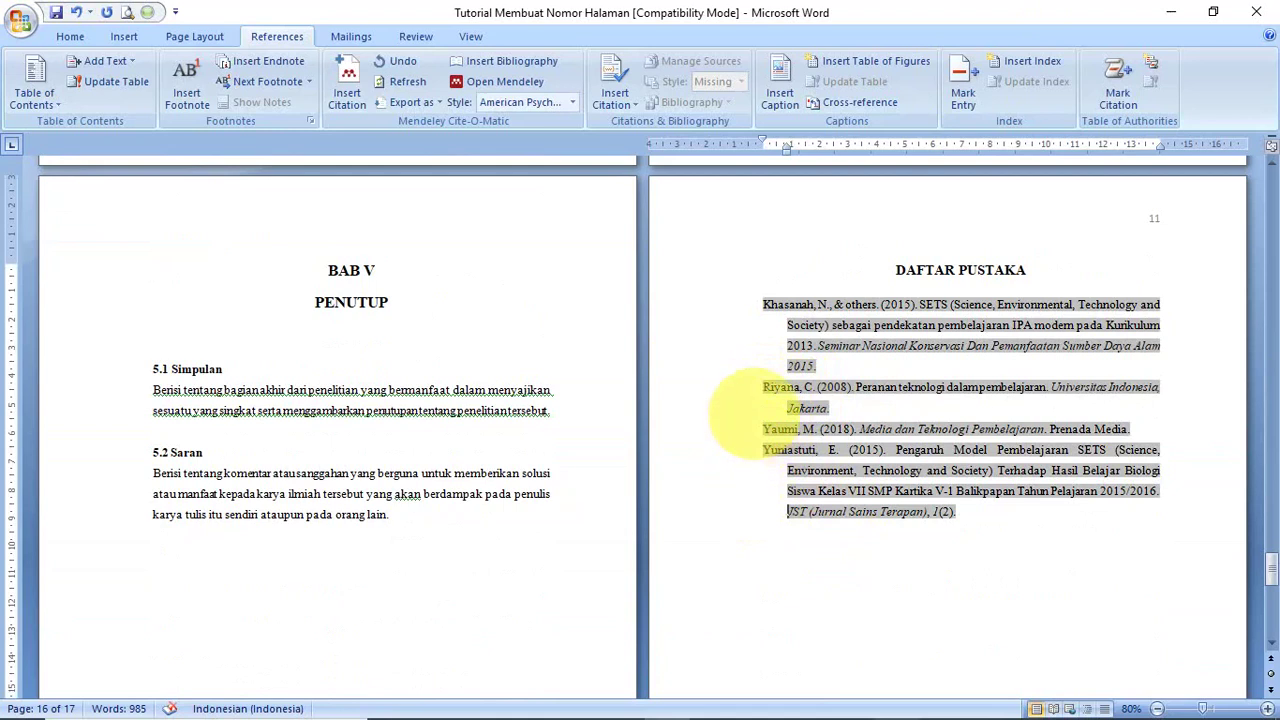
left_click(777, 545)
left_click(785, 387)
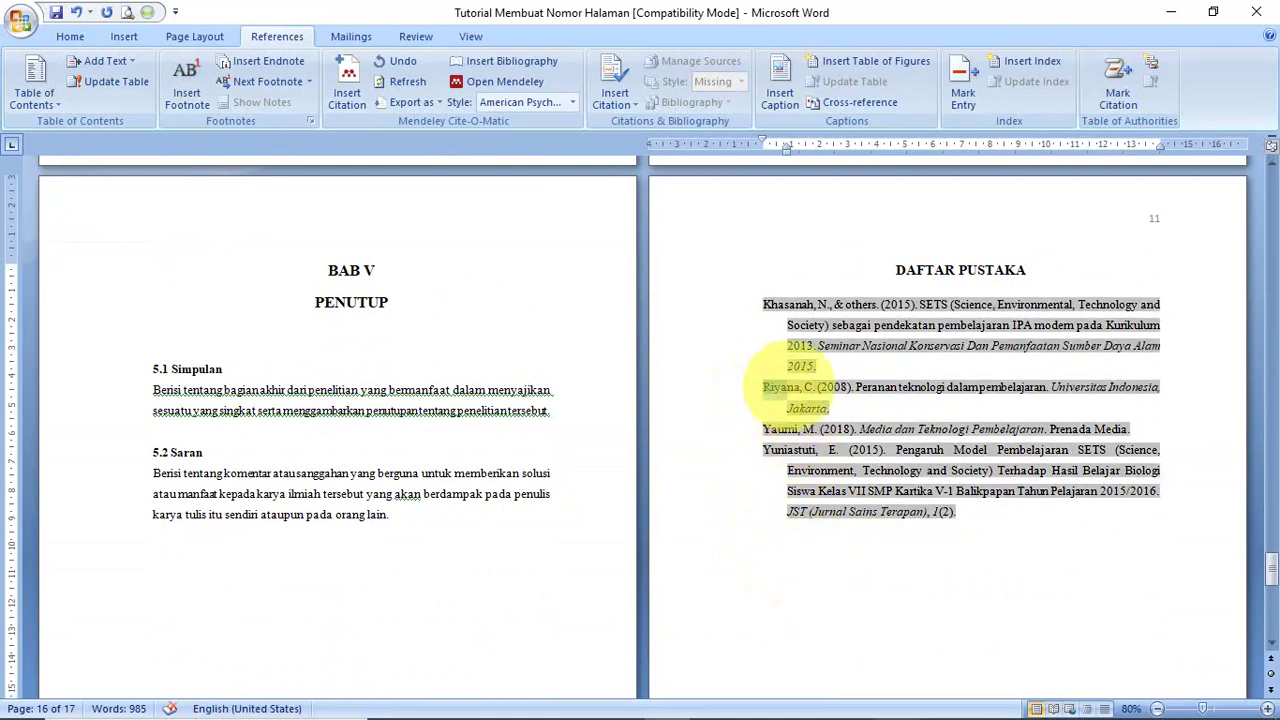
left_click(814, 571)
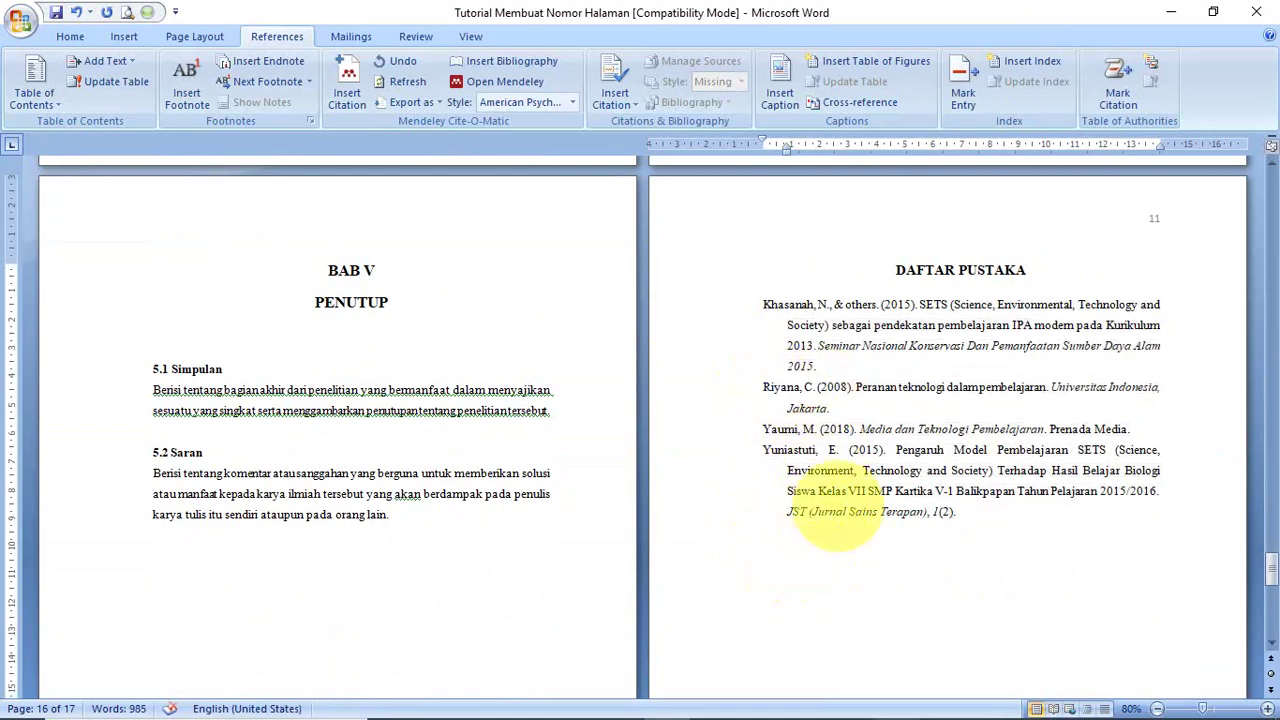
- Delete all the bibliography entries under the DAFTAR PUSTAKA heading
left_click_drag(760, 305, 836, 580)
left_click(833, 612)
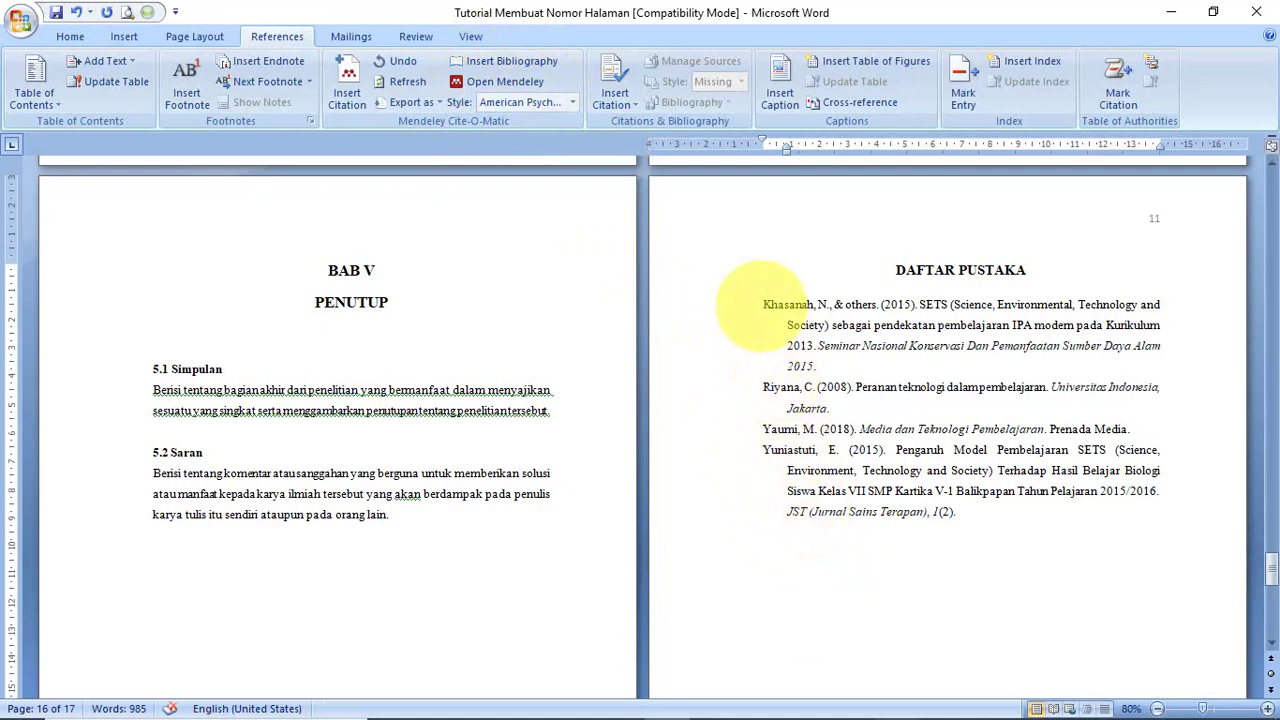
left_click_drag(763, 304, 960, 512)
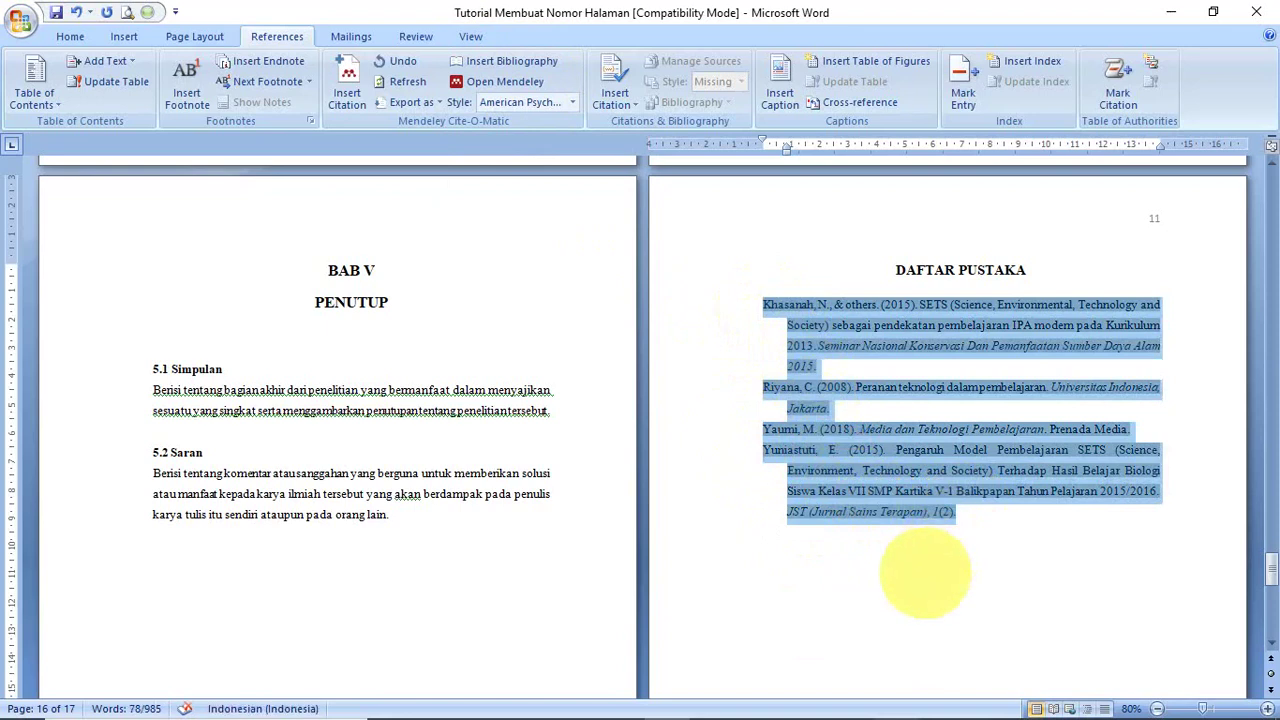
key("Delete")
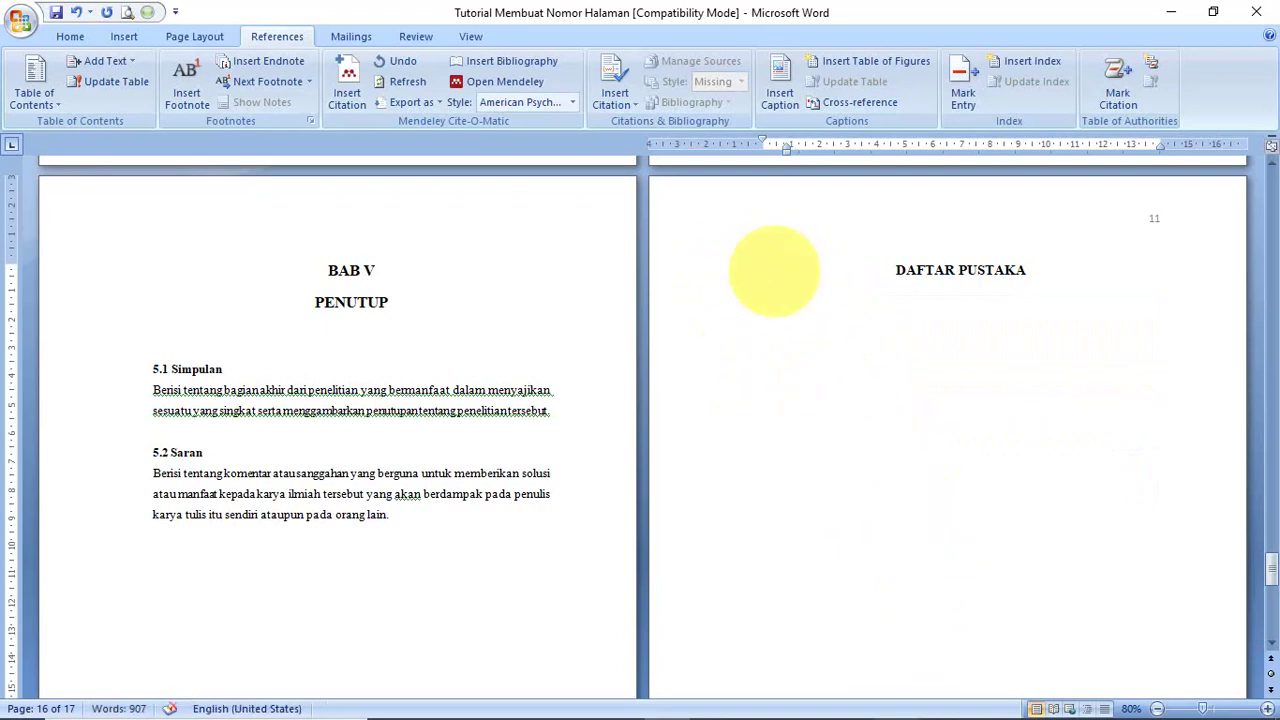
- Go back to section 2.1 Dasar Teori Karya Tulis and inspect each Mendeley citation in its paragraphs
scroll(840, 390, "up", 2)
scroll(840, 390, "up", 20)
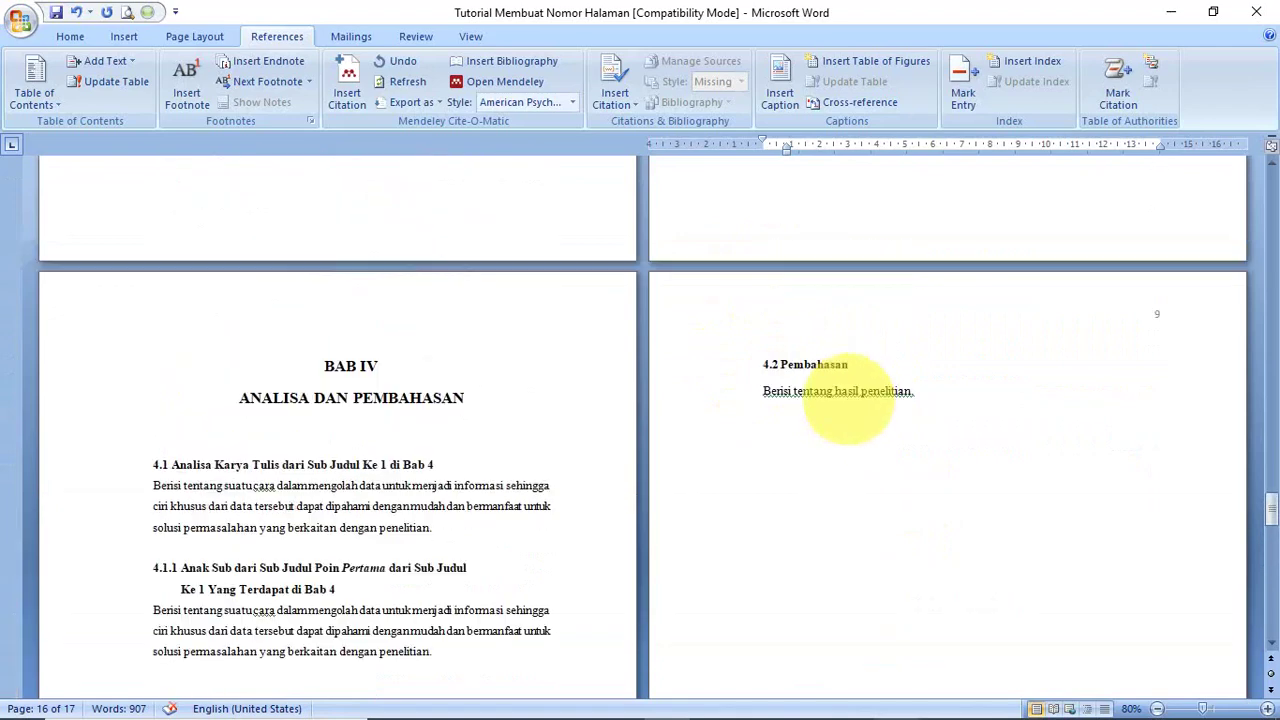
scroll(845, 398, "up", 20)
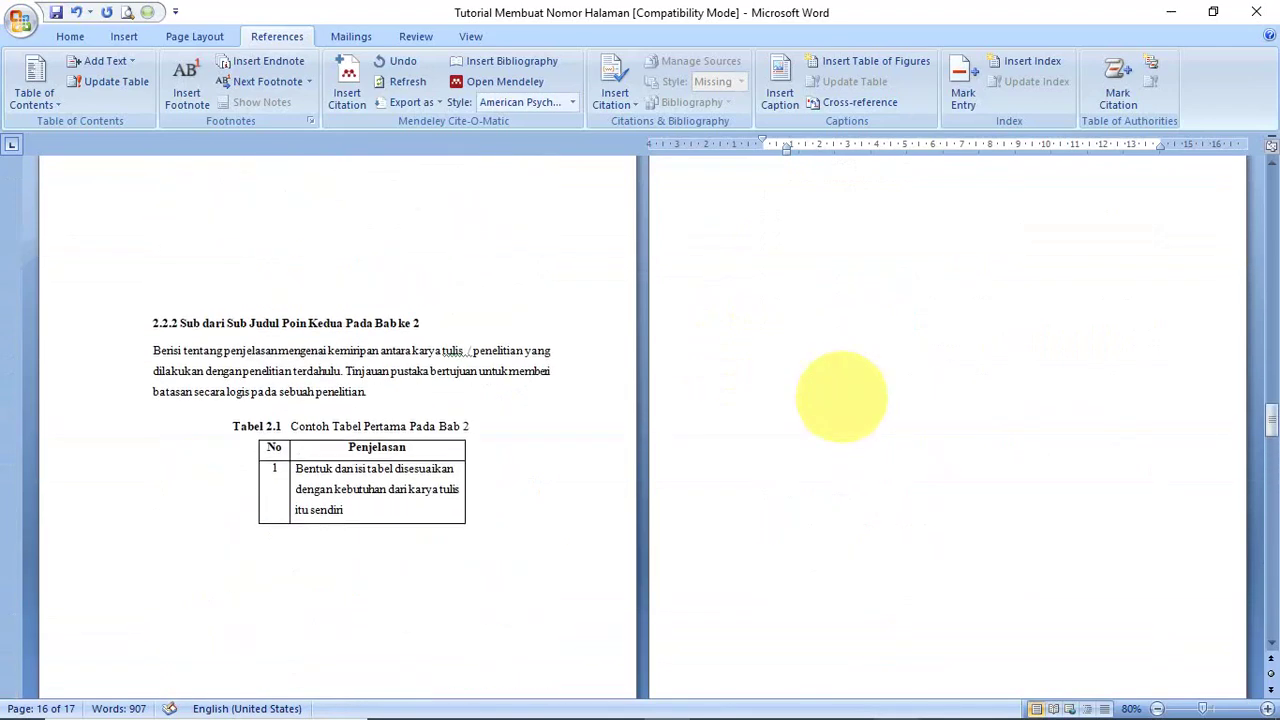
scroll(841, 397, "up", 20)
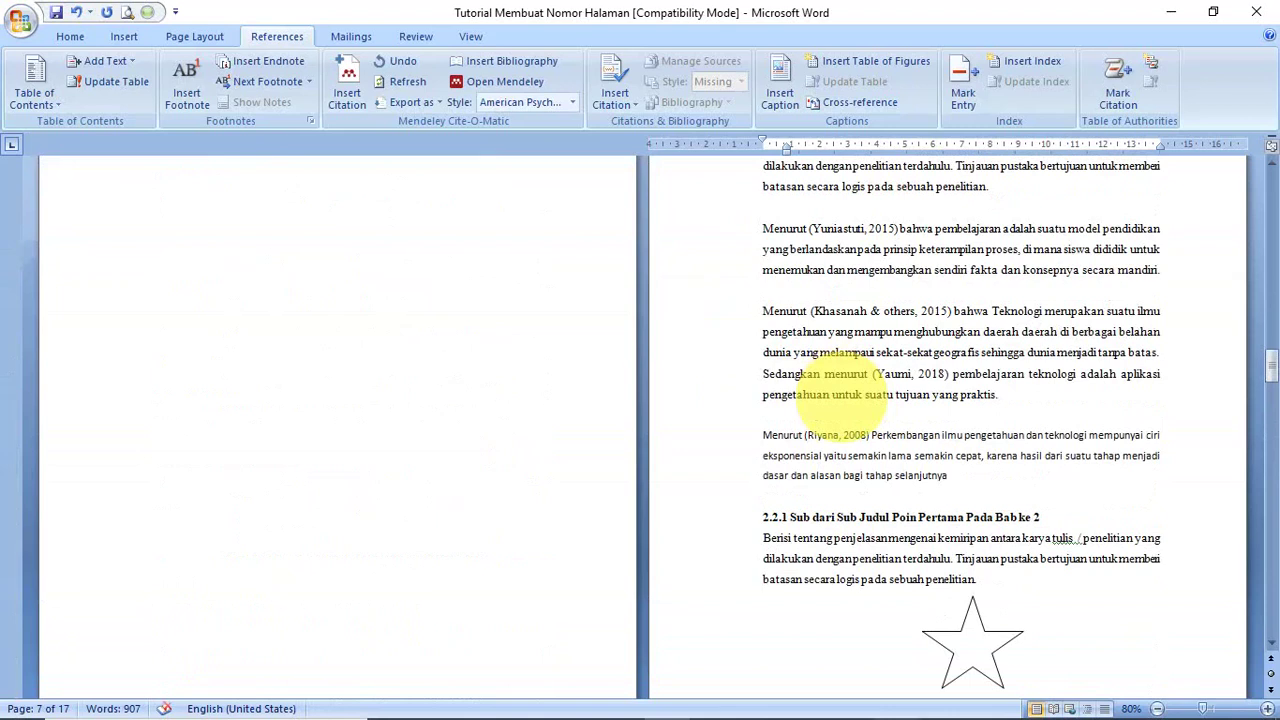
left_click(840, 301)
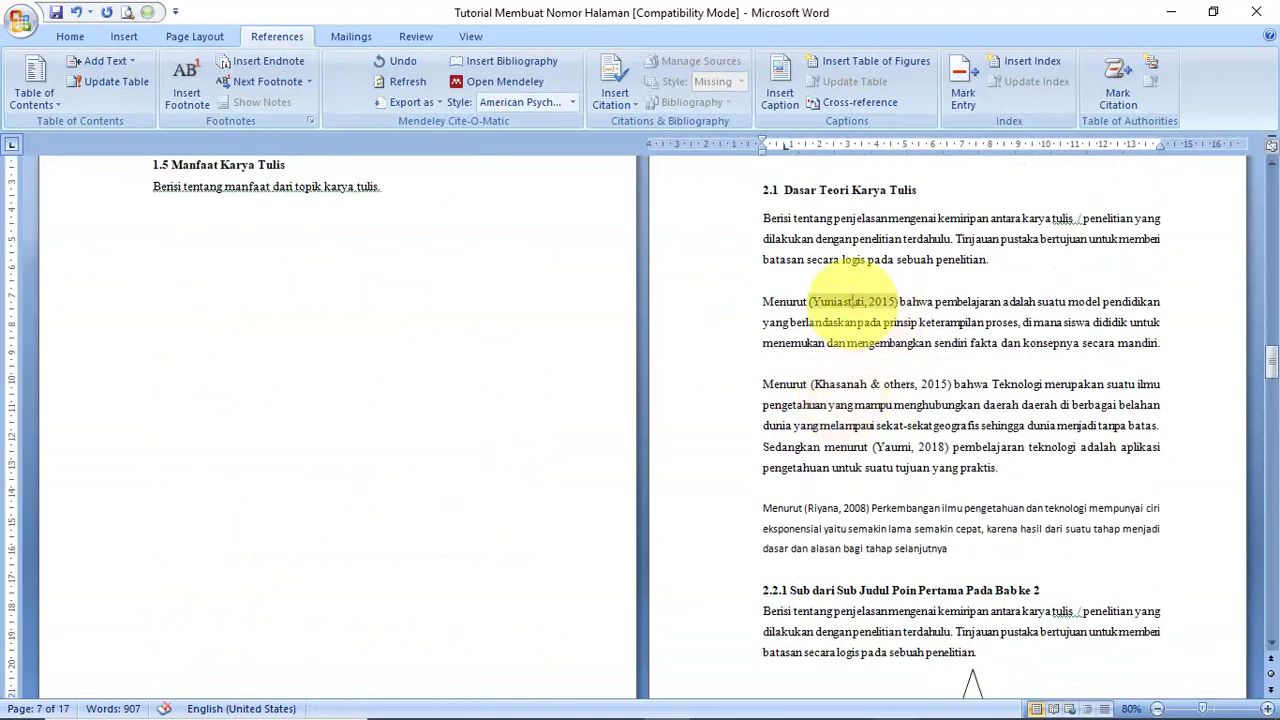
left_click(860, 384)
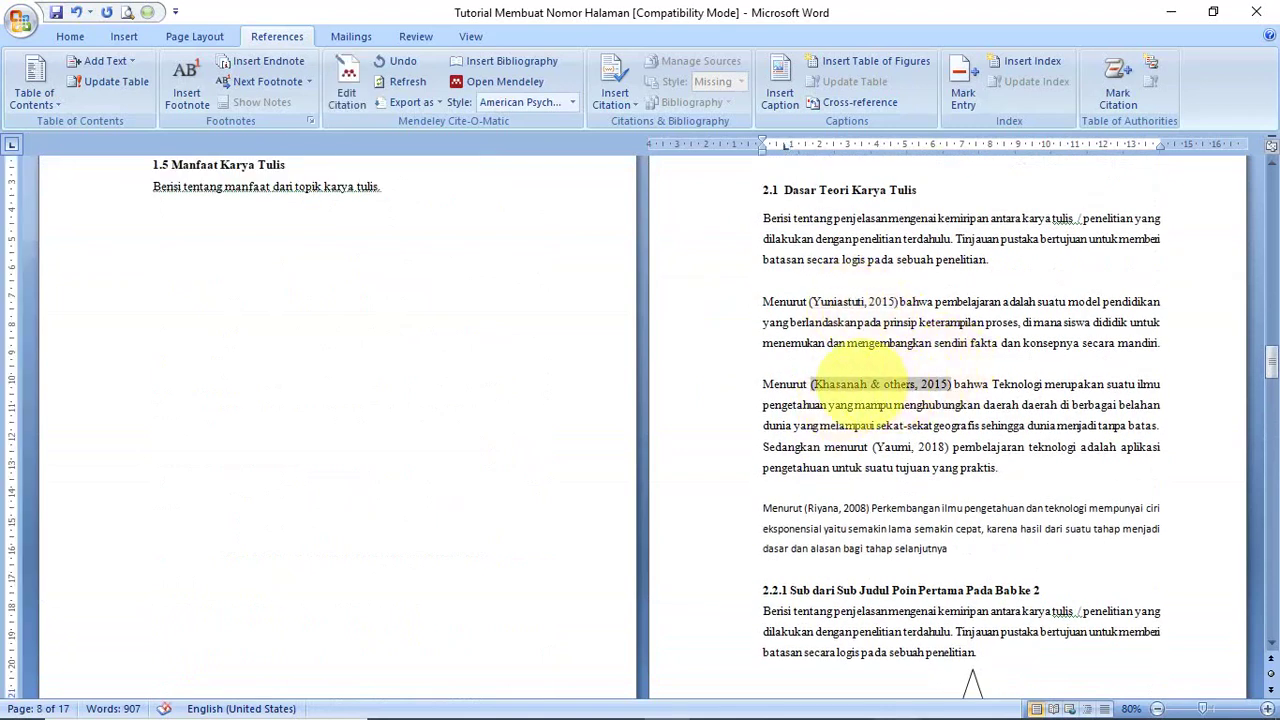
left_click(900, 447)
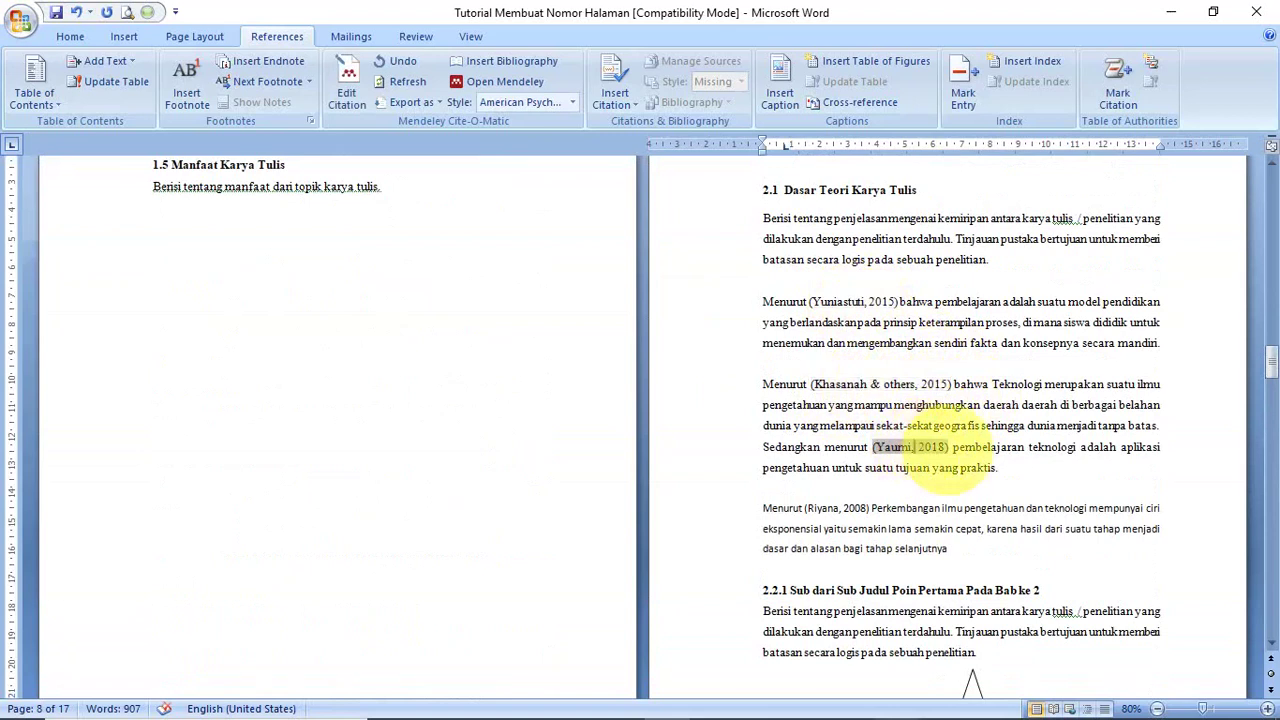
left_click(820, 508)
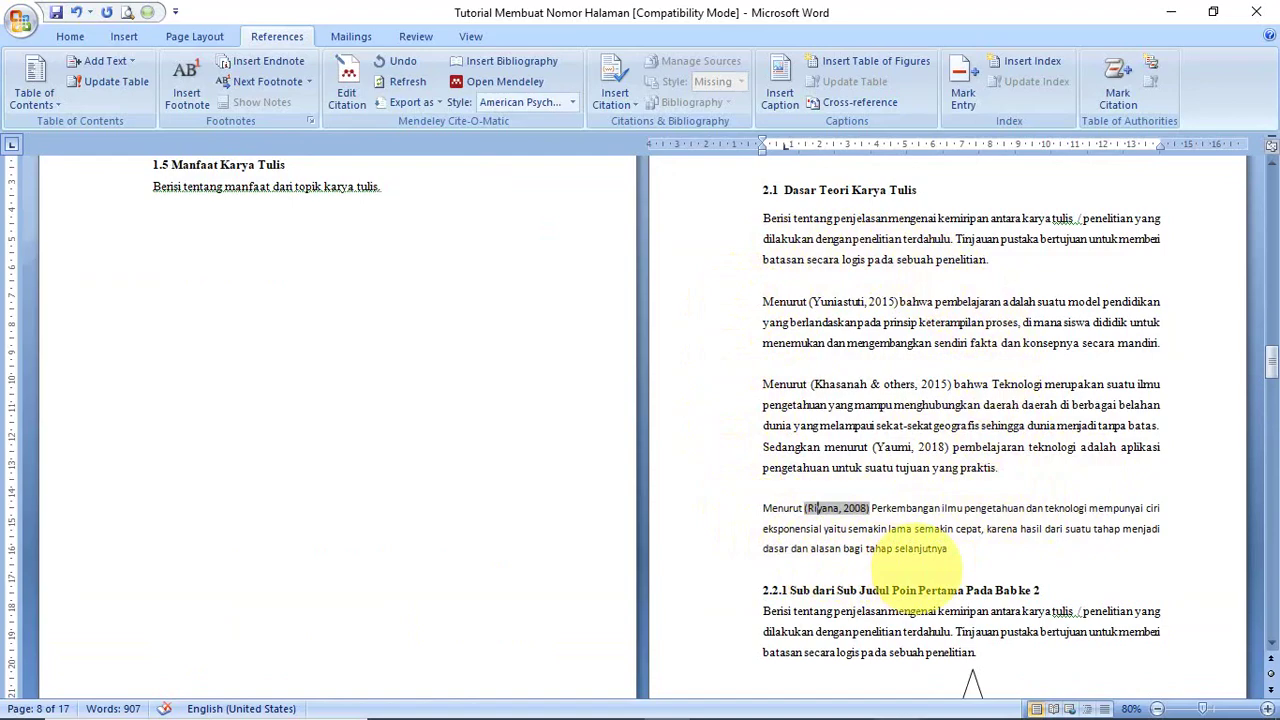
- Insert the Mendeley bibliography below the DAFTAR PUSTAKA heading and place the cursor at the end of its last entry
scroll(912, 566, "down", 10)
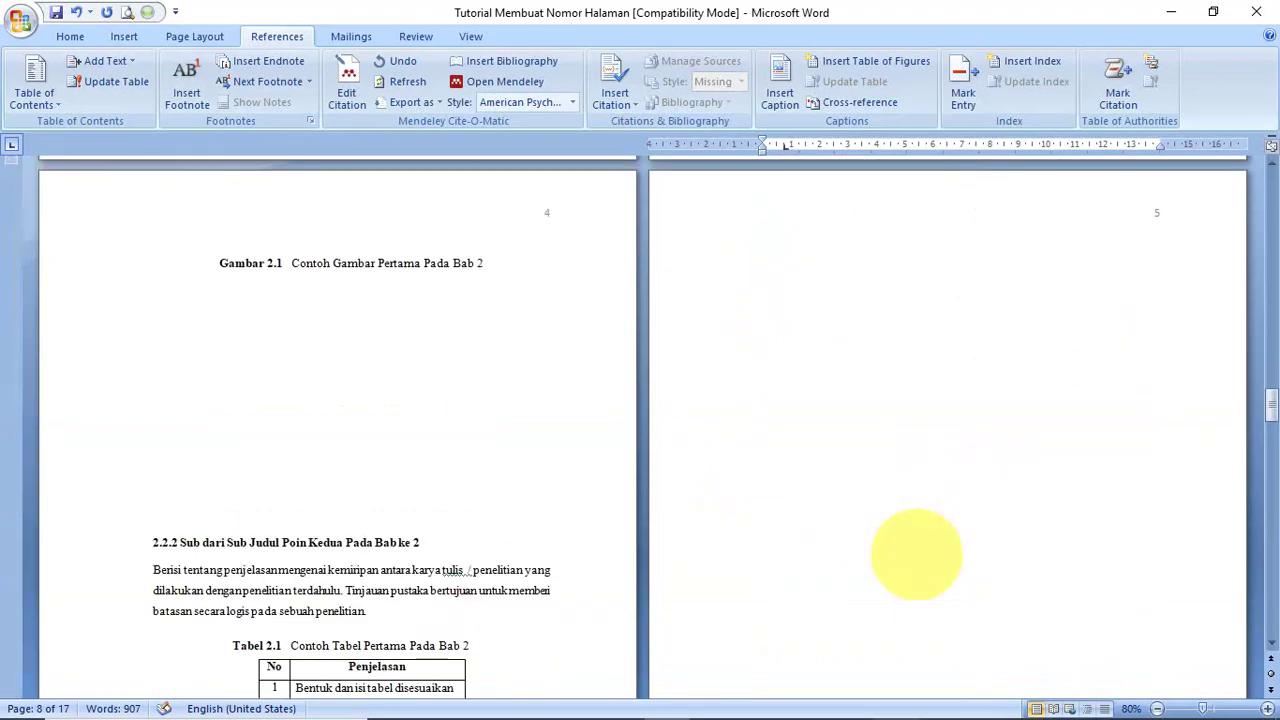
scroll(916, 555, "down", 15)
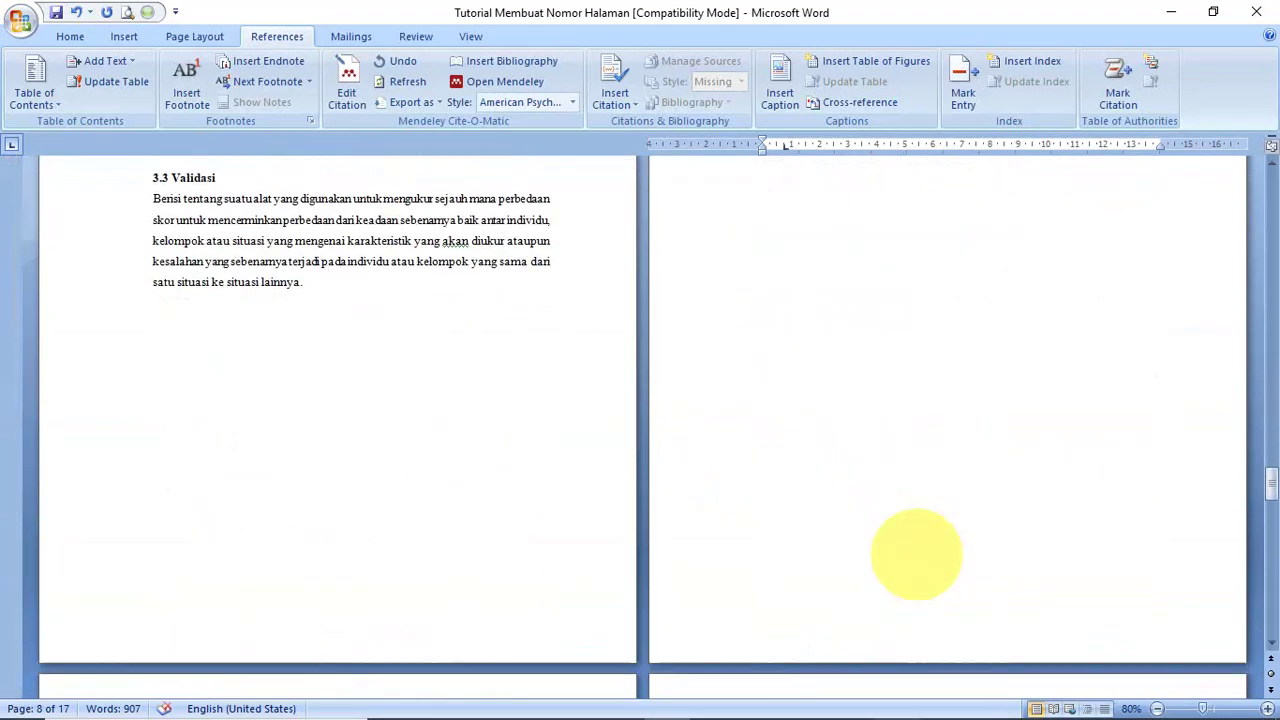
scroll(916, 555, "down", 20)
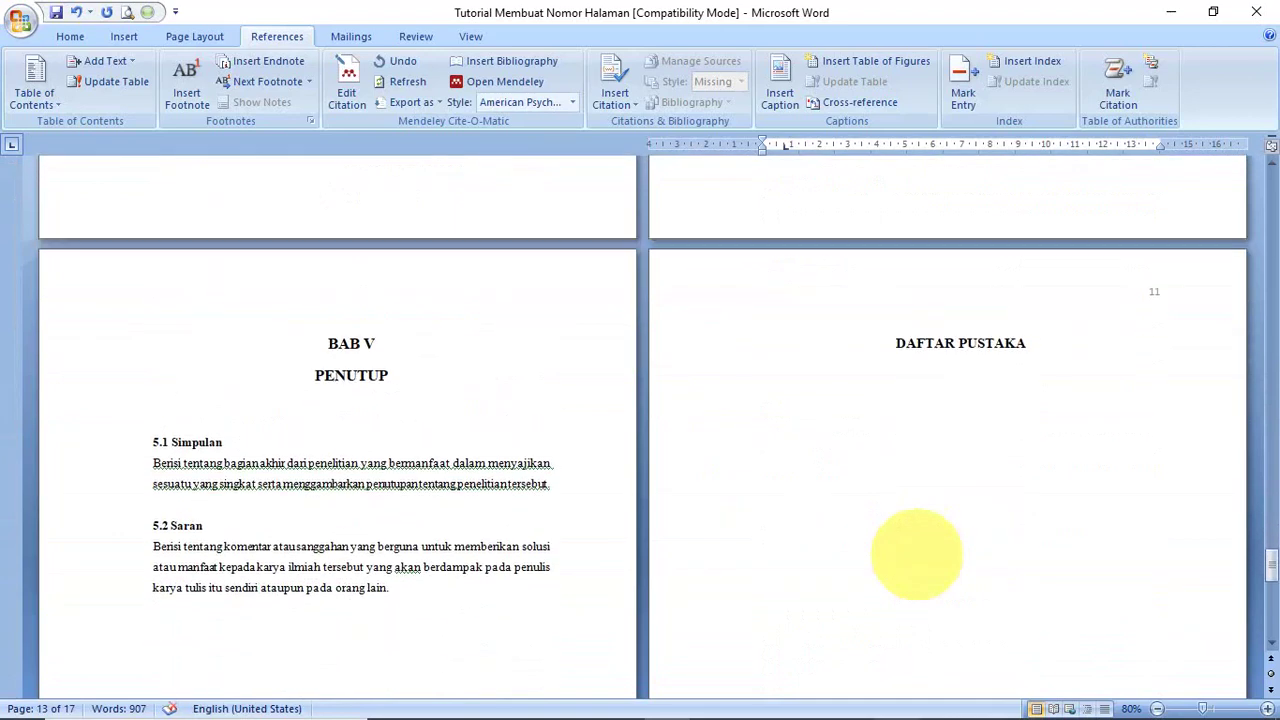
left_click(762, 400)
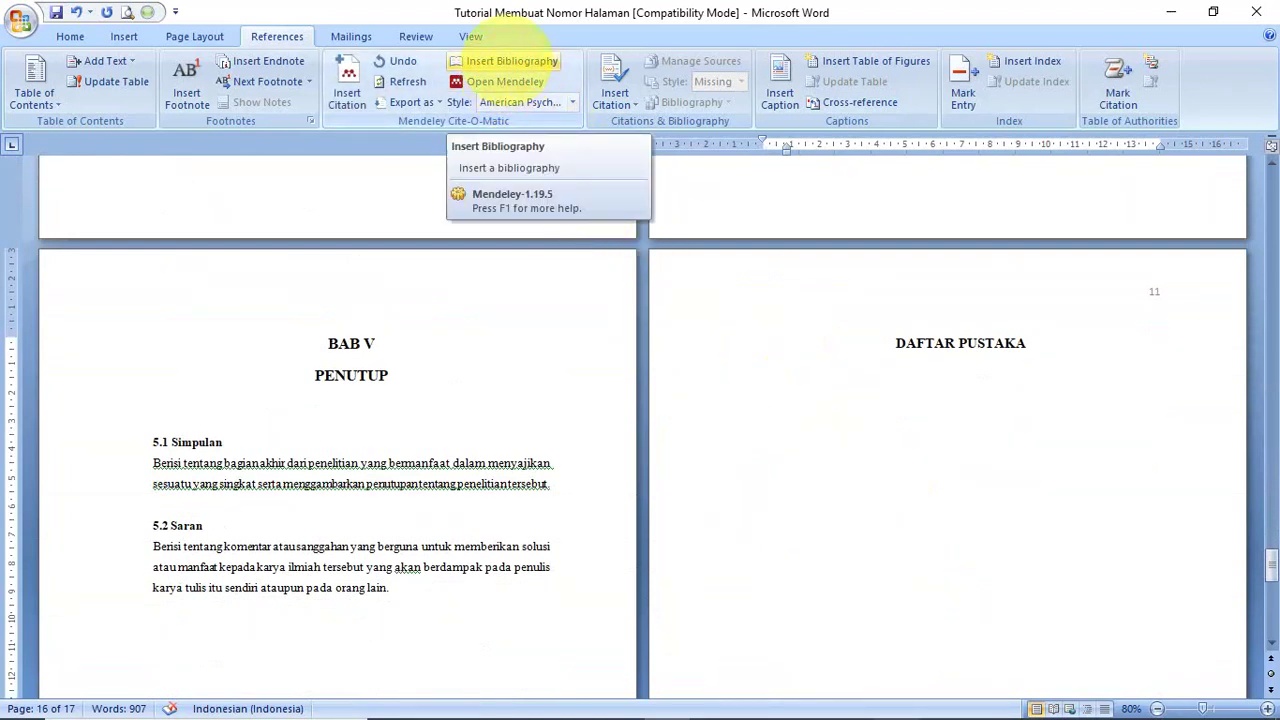
left_click(512, 61)
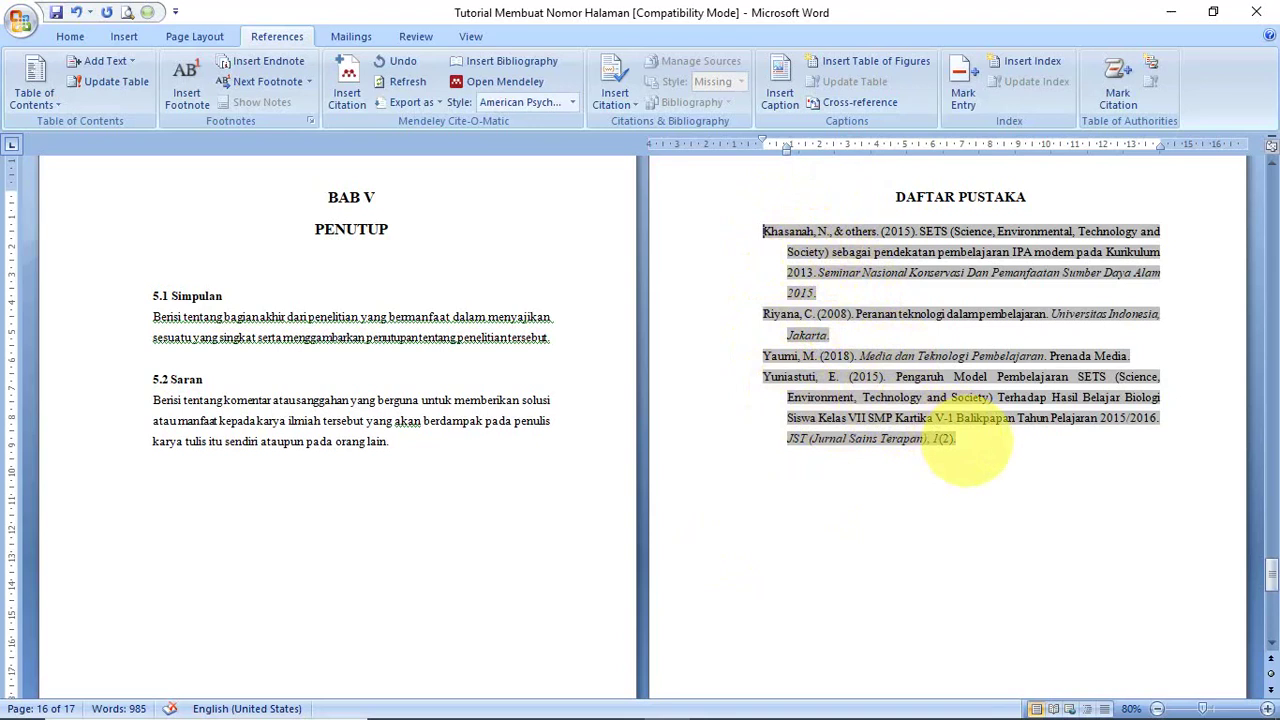
left_click(960, 438)
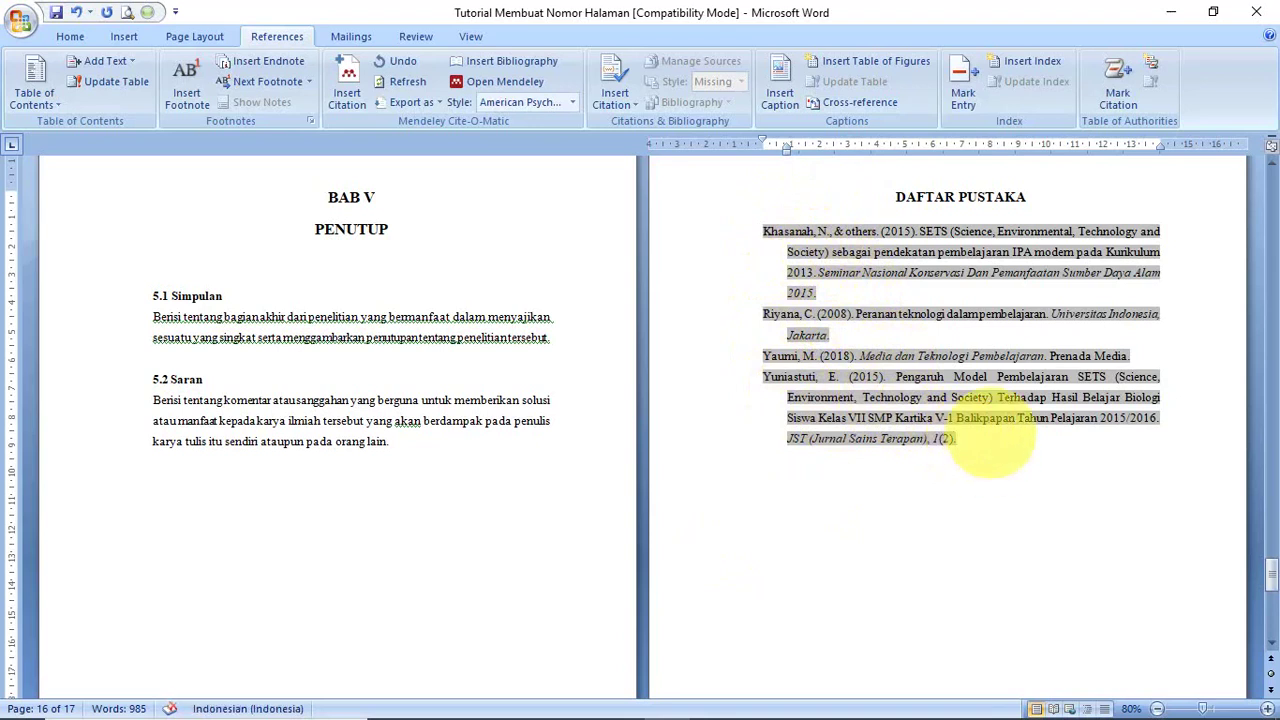